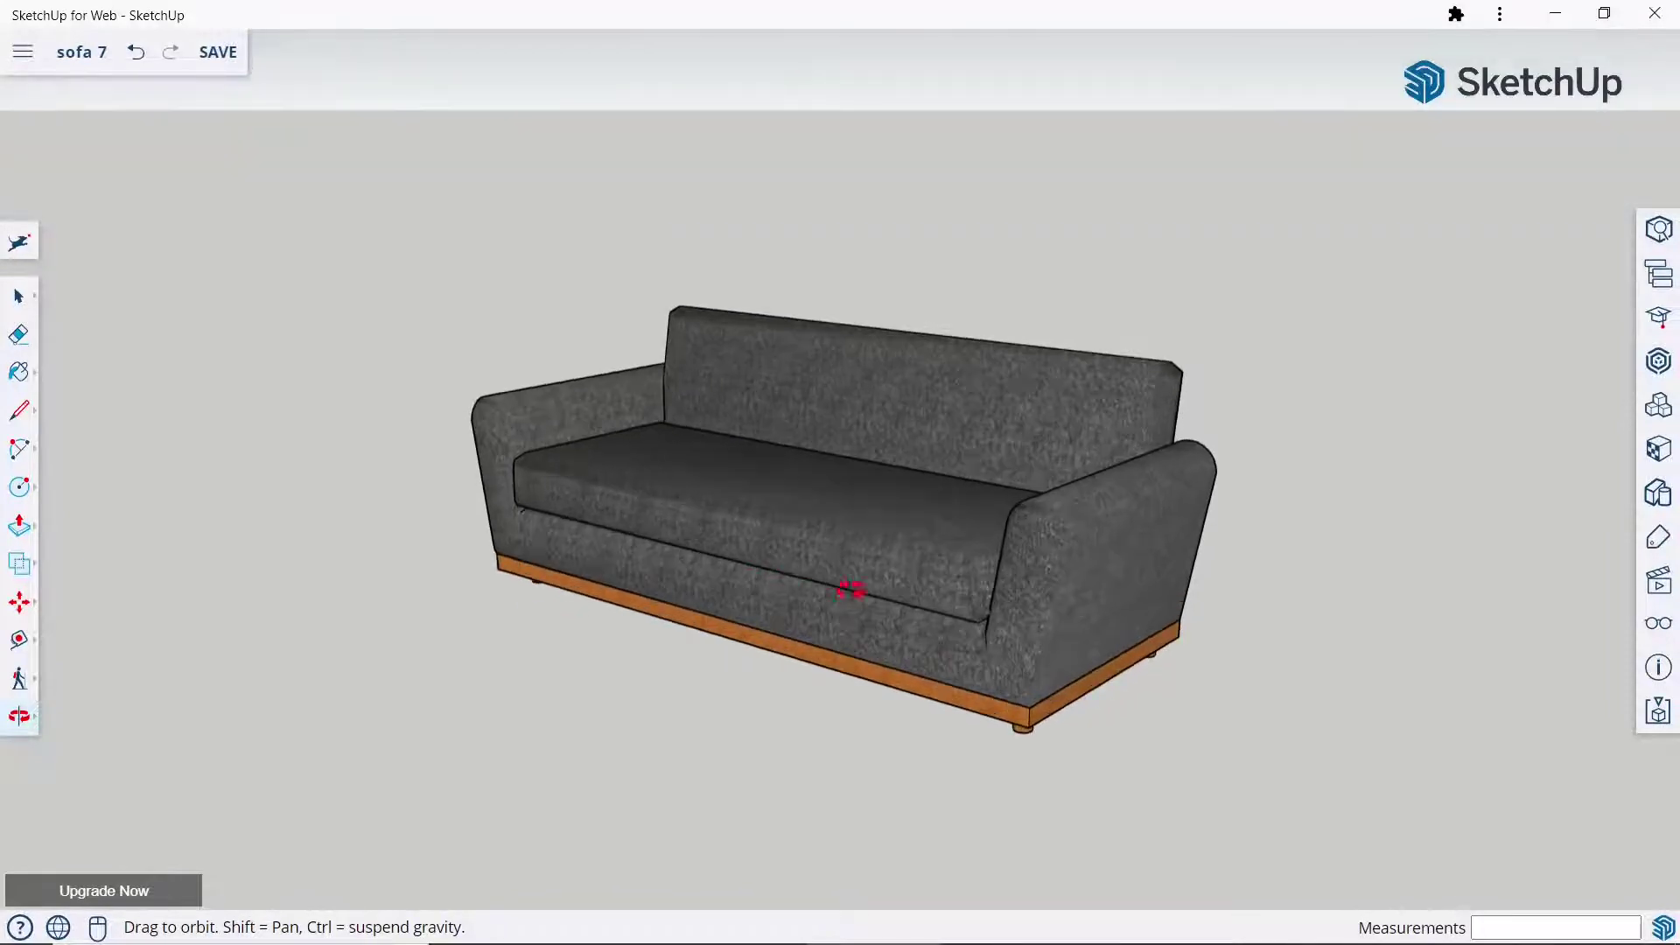
Orbit around the finished sofa, then start a line at the origin of a new model.
mouse_move(859, 521)
left_mouse_down()
mouse_move(926, 505)
mouse_move(948, 364)
mouse_move(922, 523)
left_mouse_up()
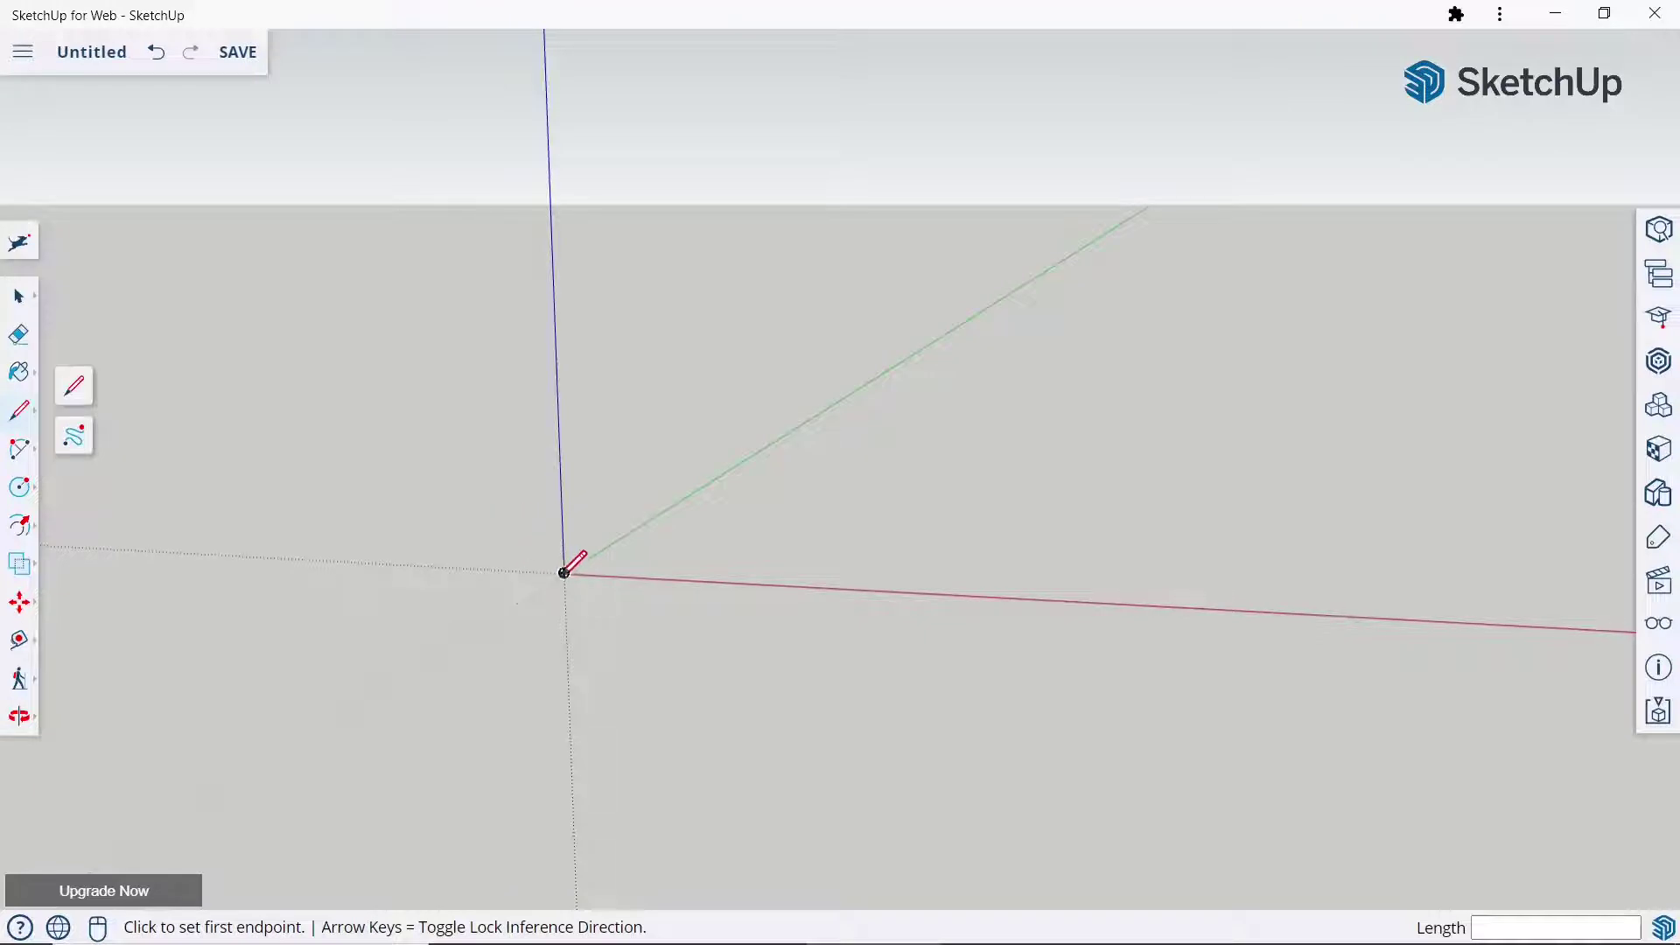
left_click(564, 573)
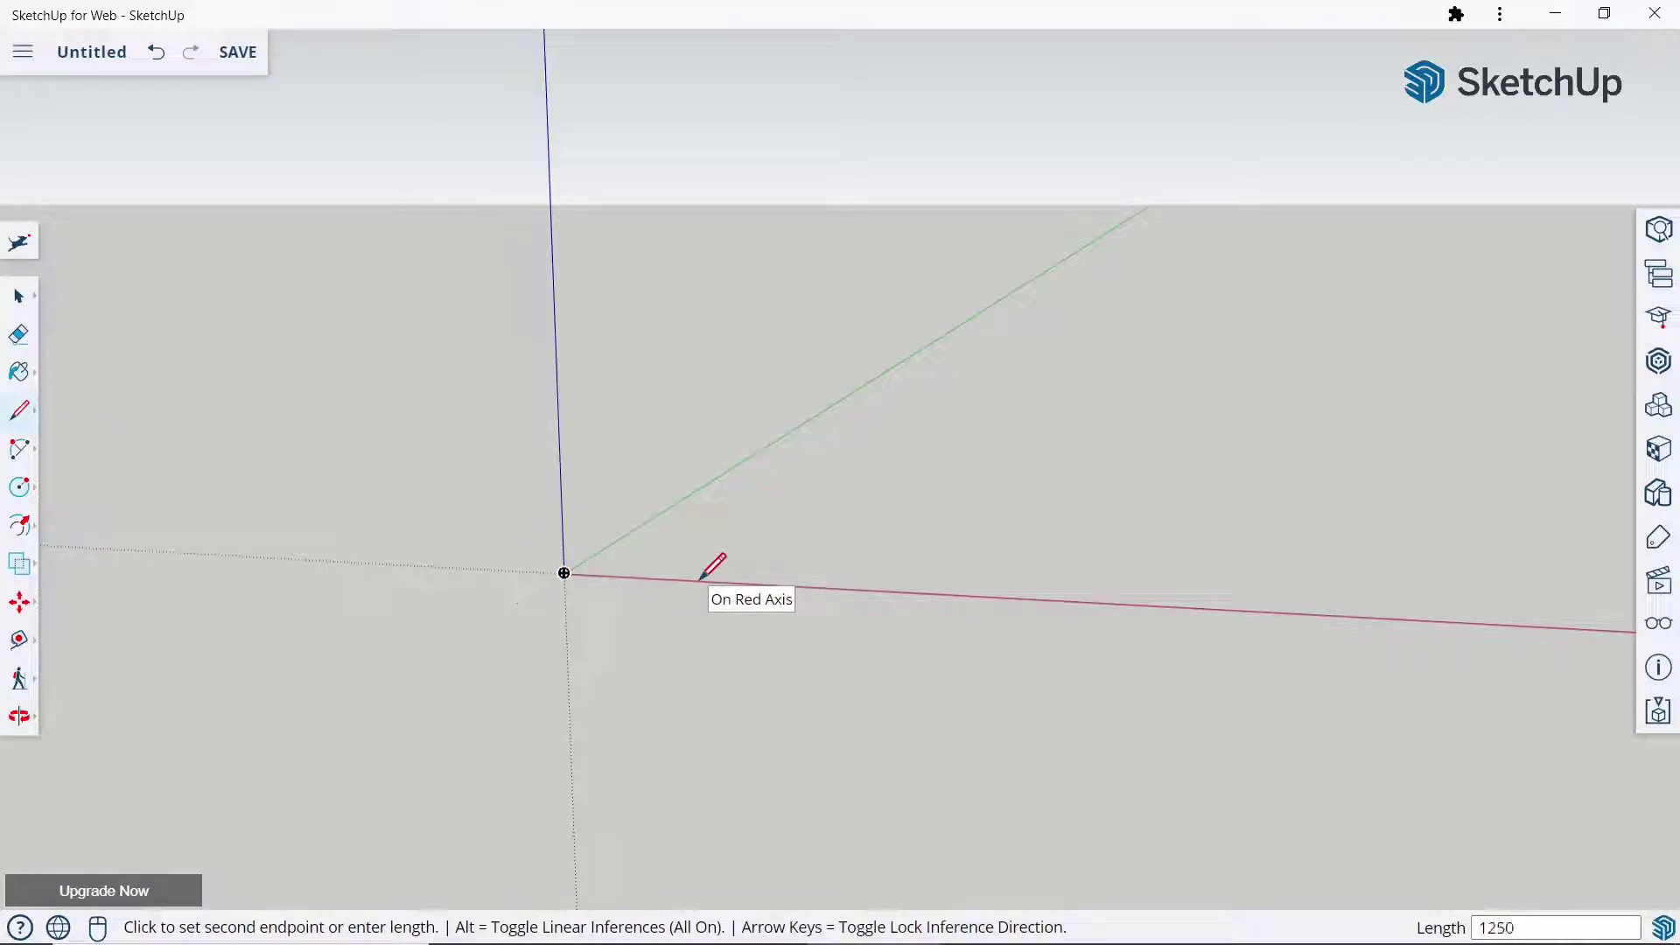
Fix the 1250 mm base edge along red and switch to a straight front view.
key("Return")
key("Escape")
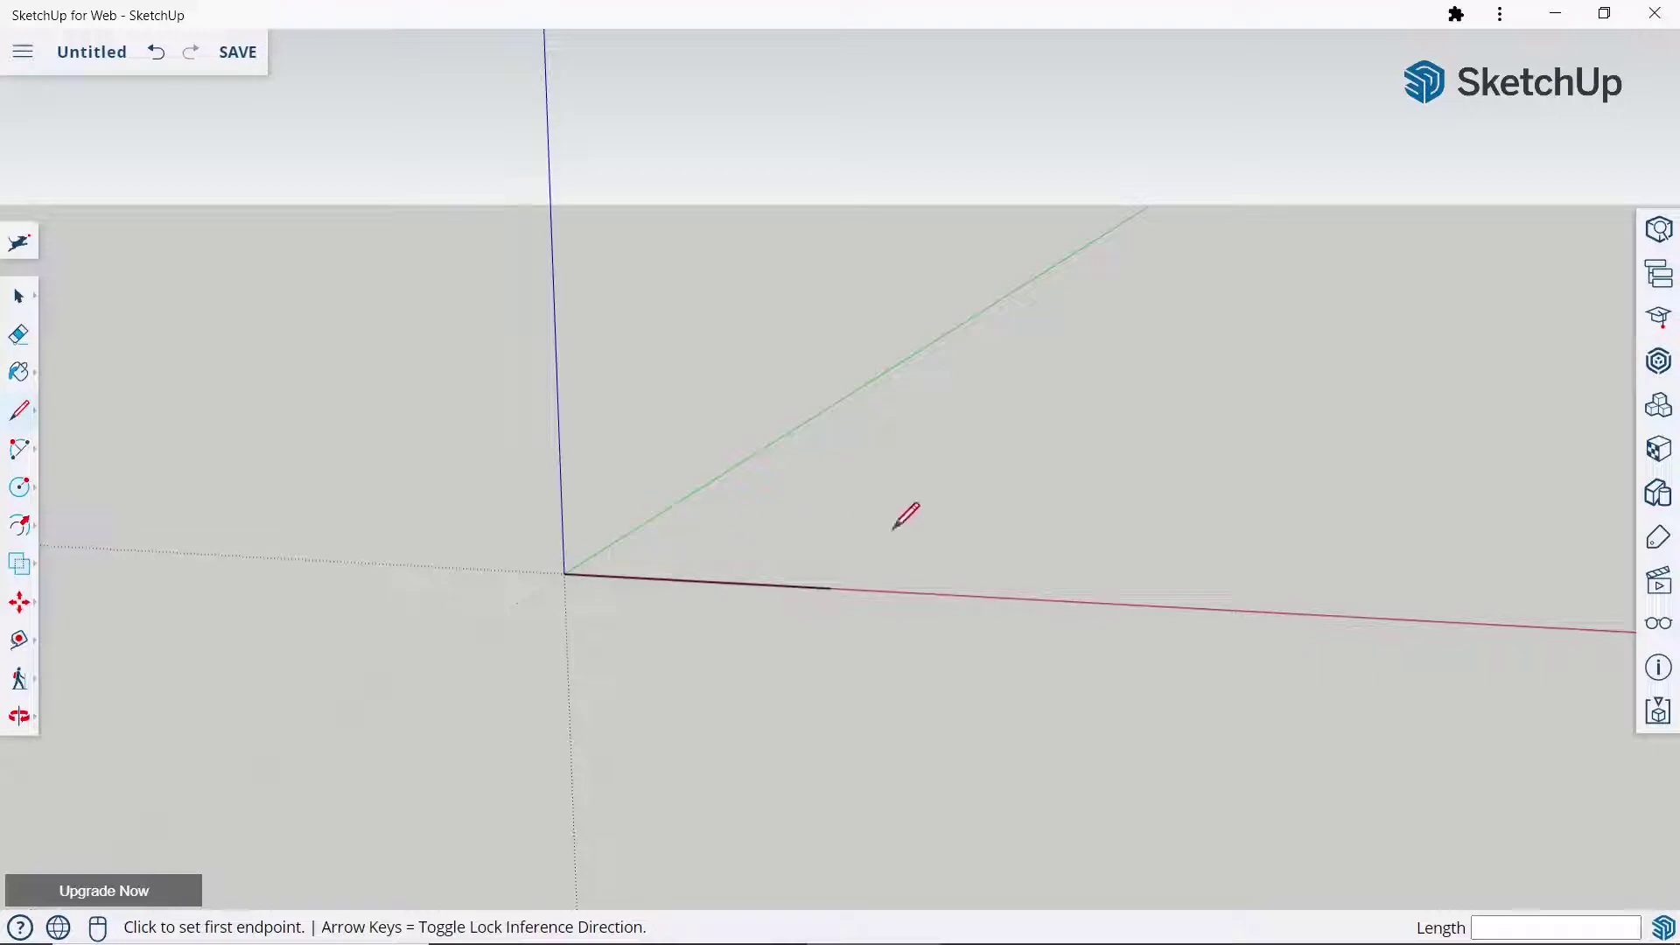
left_click(564, 572)
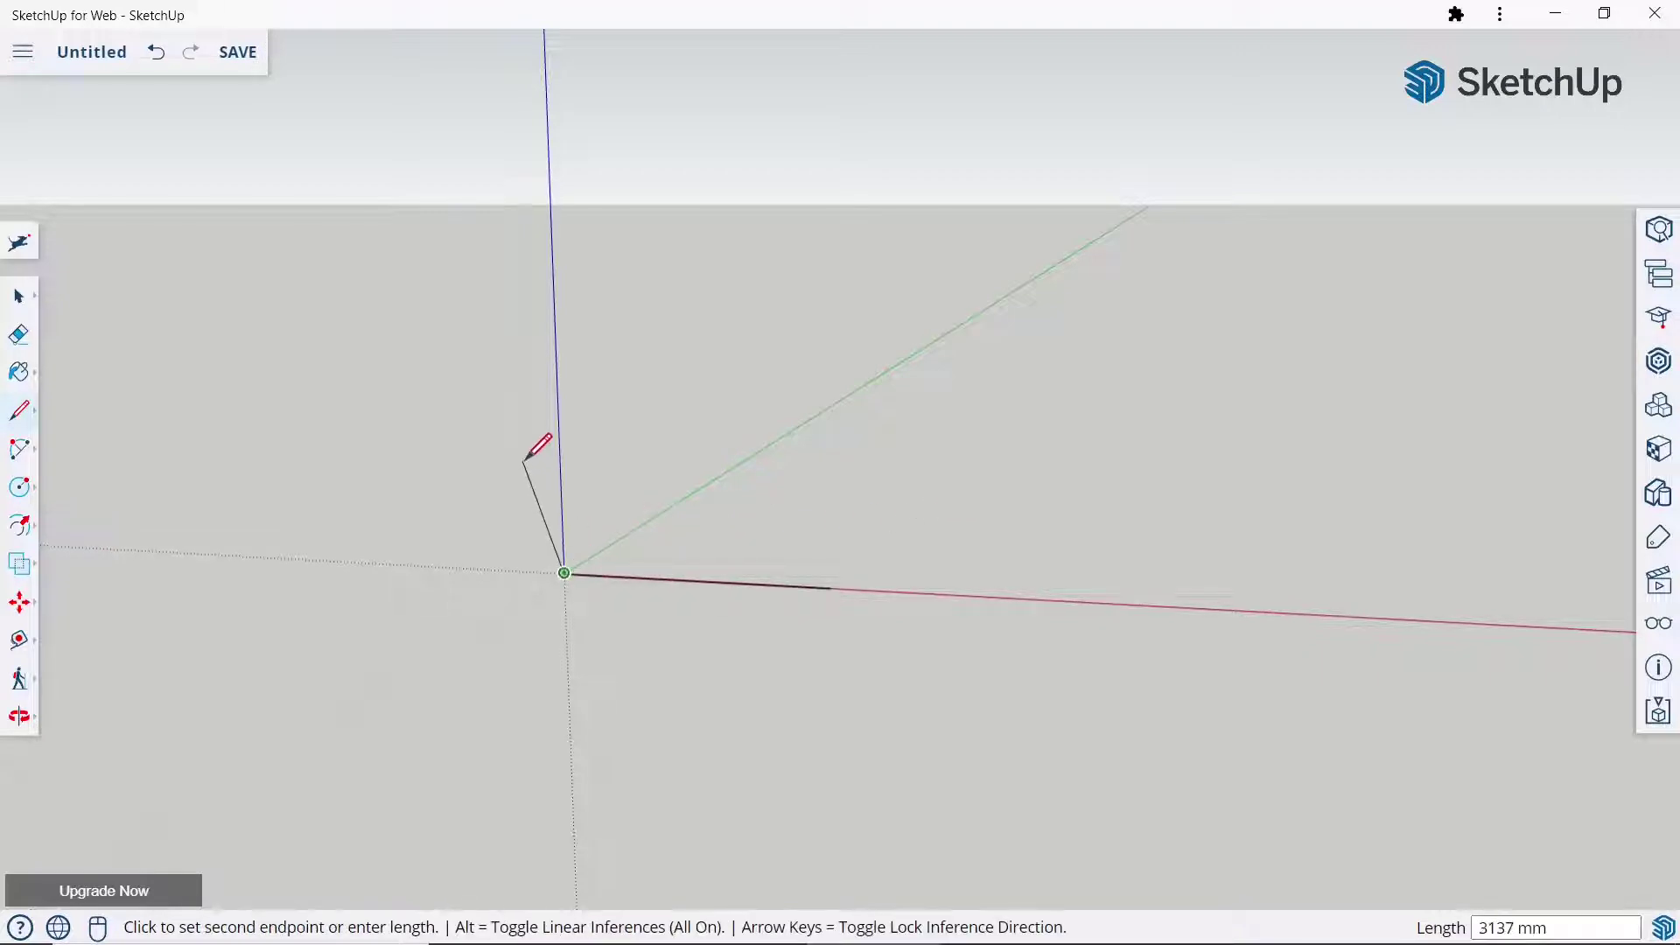
key("Escape")
left_click(1669, 585)
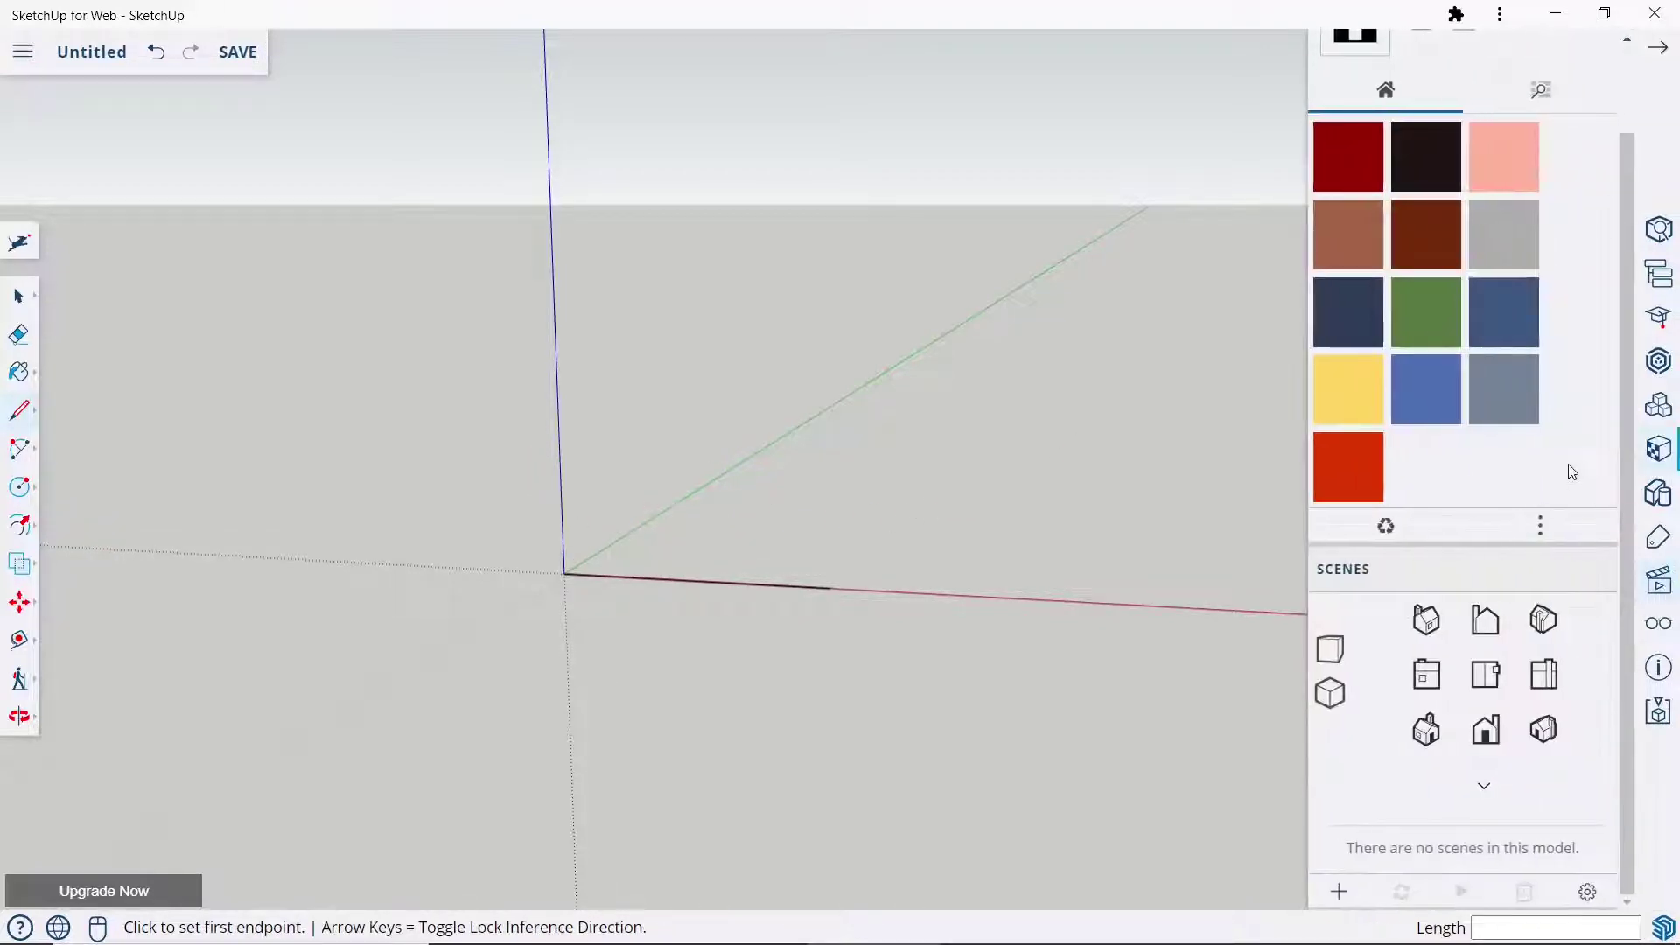
left_click(1486, 729)
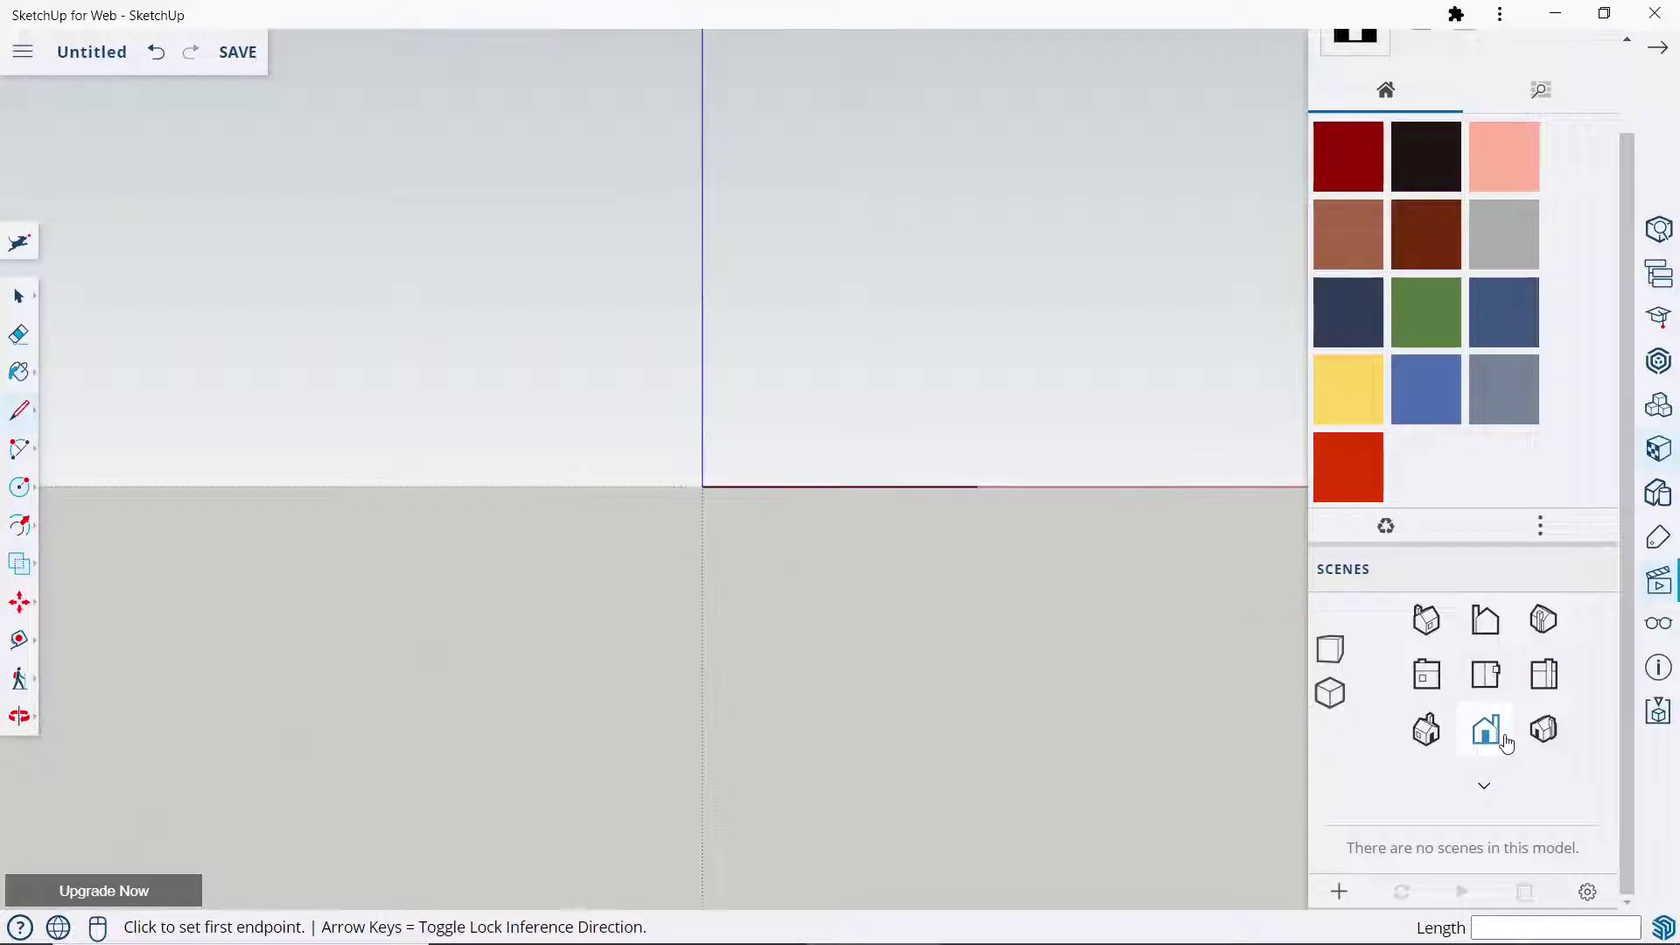
left_click(1652, 50)
Draw the slanted backrest's back edge, top edge and front slanted edge.
left_click(703, 486)
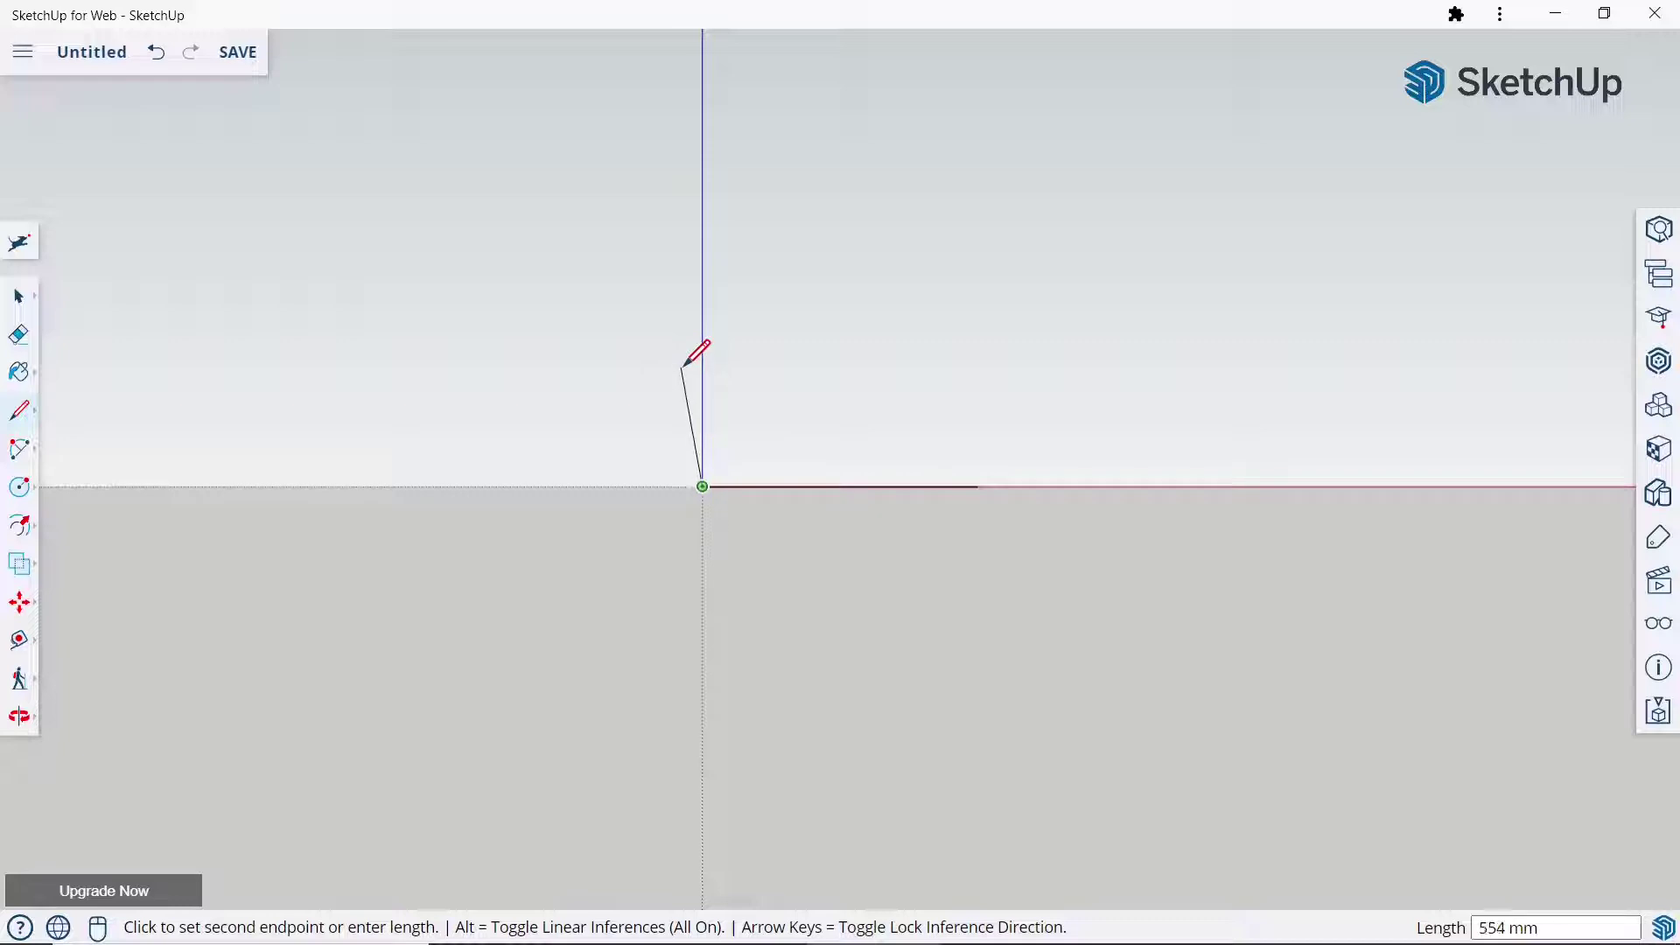
left_click(683, 366)
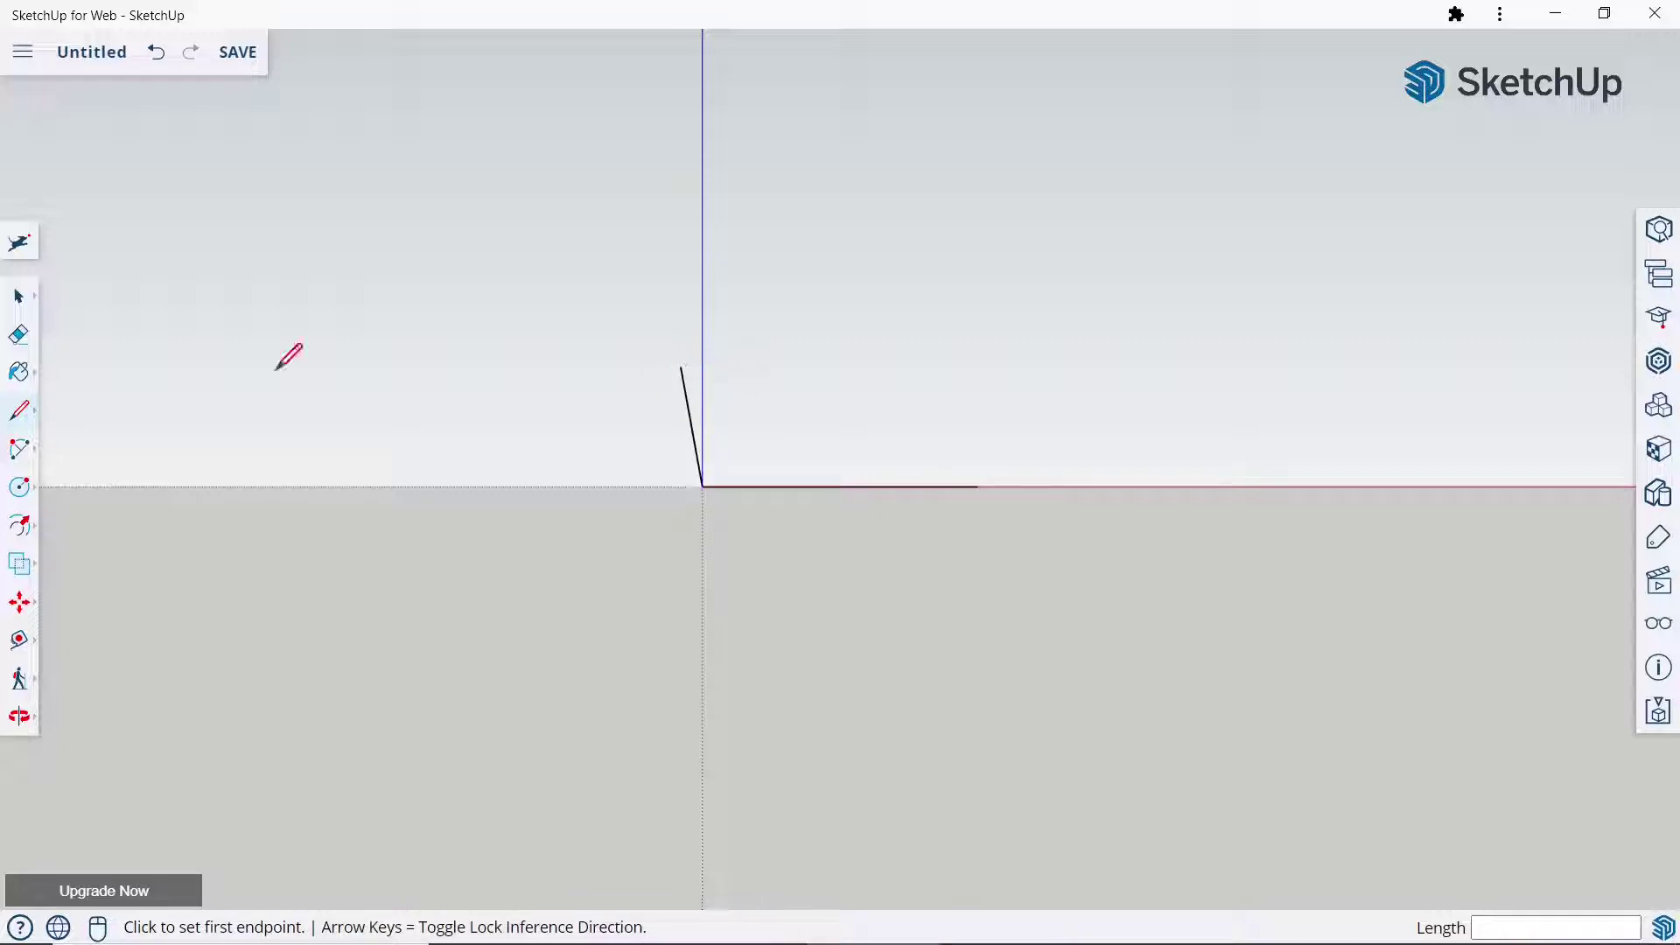
scroll(817, 310, "up", 3)
left_click(643, 391)
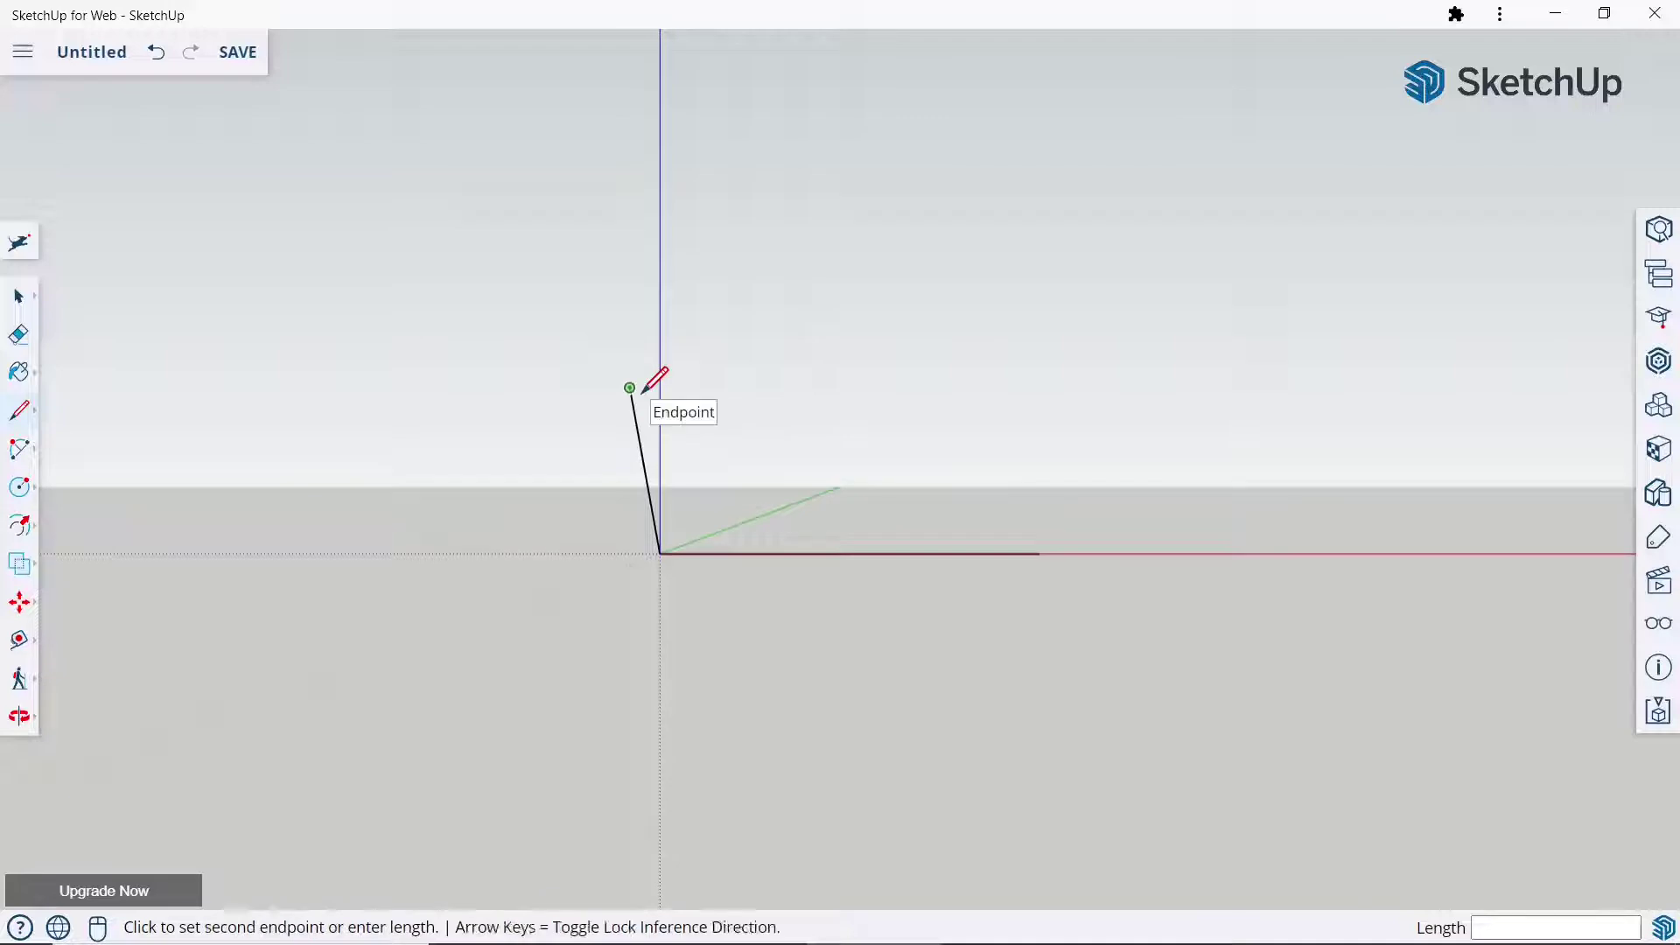
left_click(691, 388)
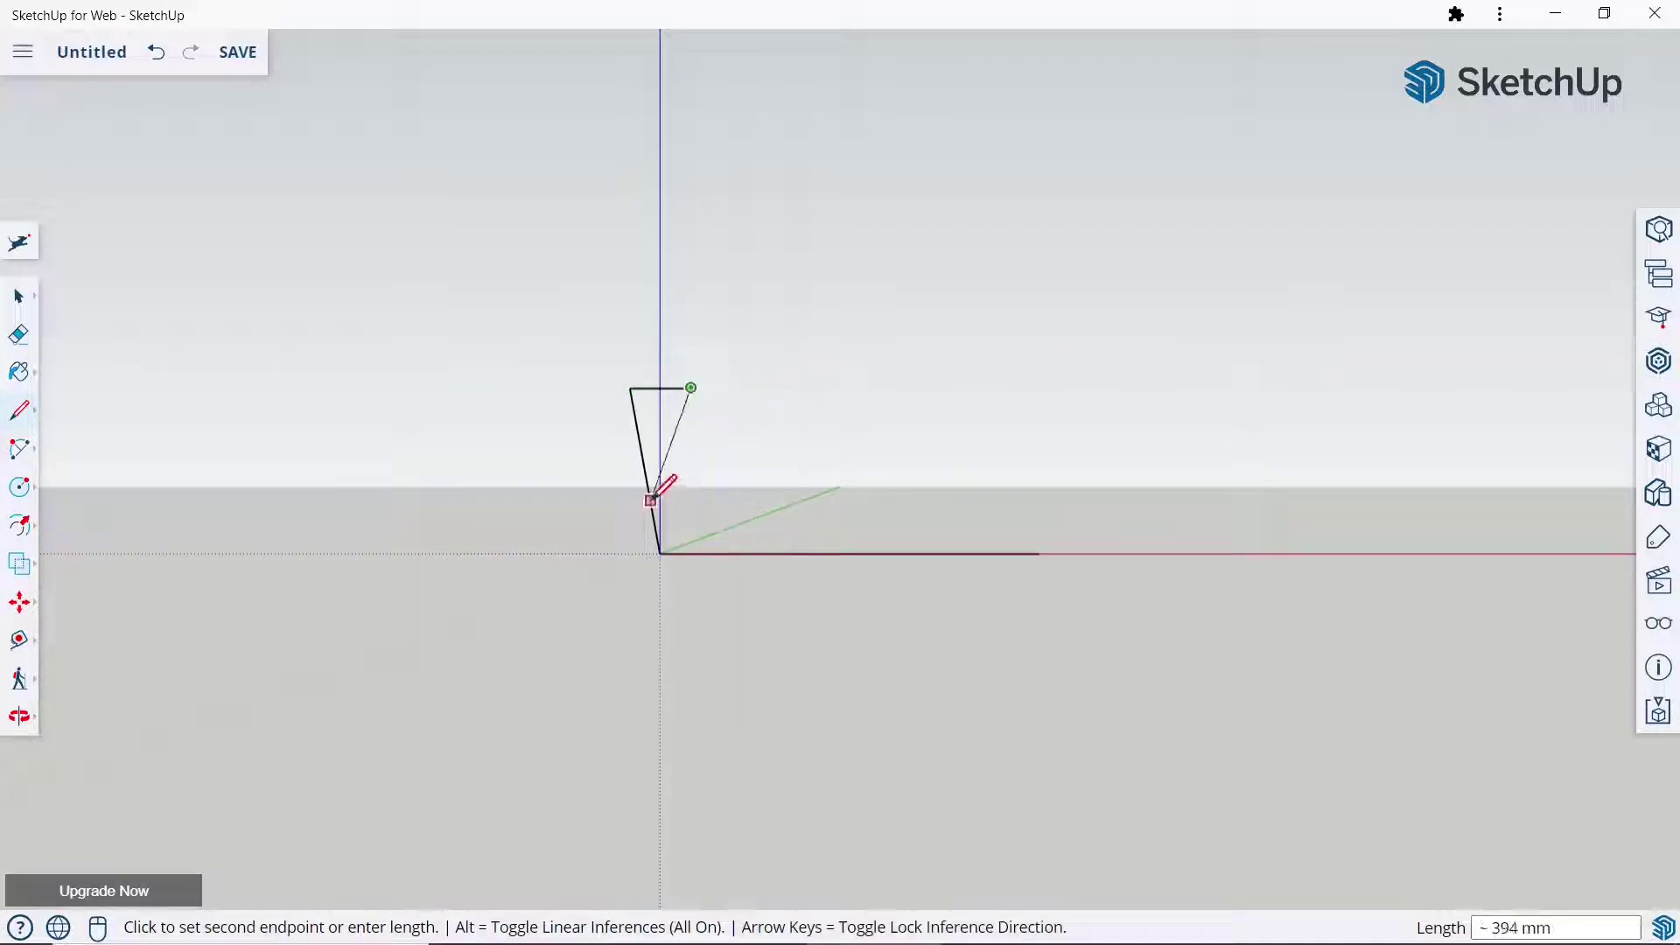
left_click(726, 585)
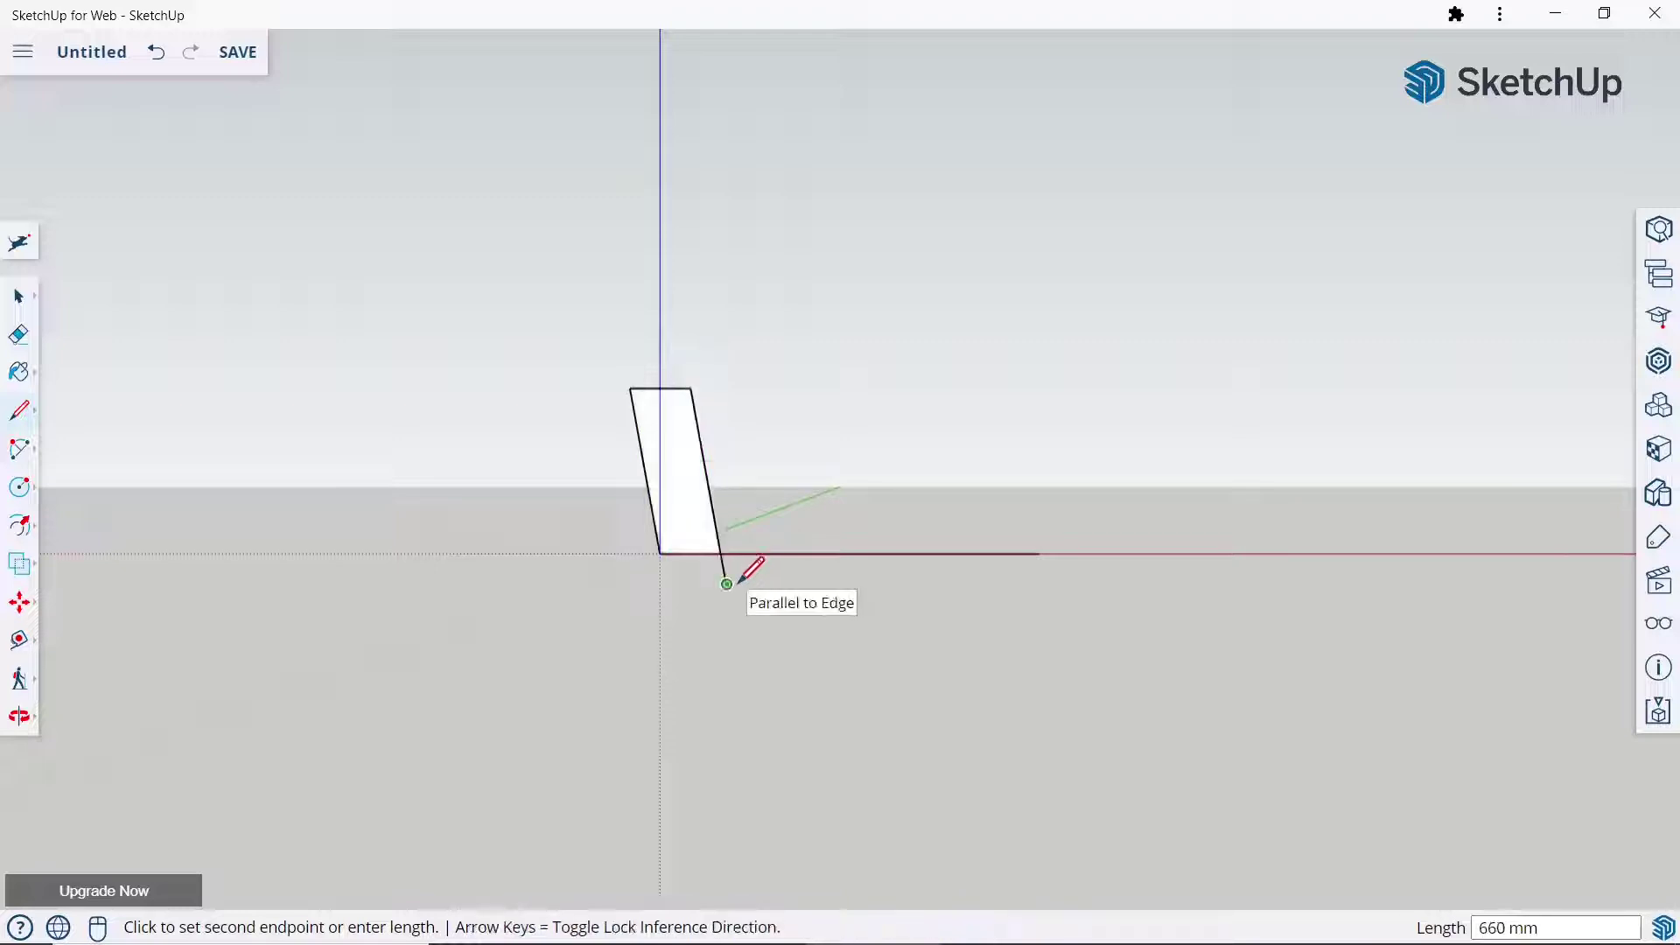
key("Escape")
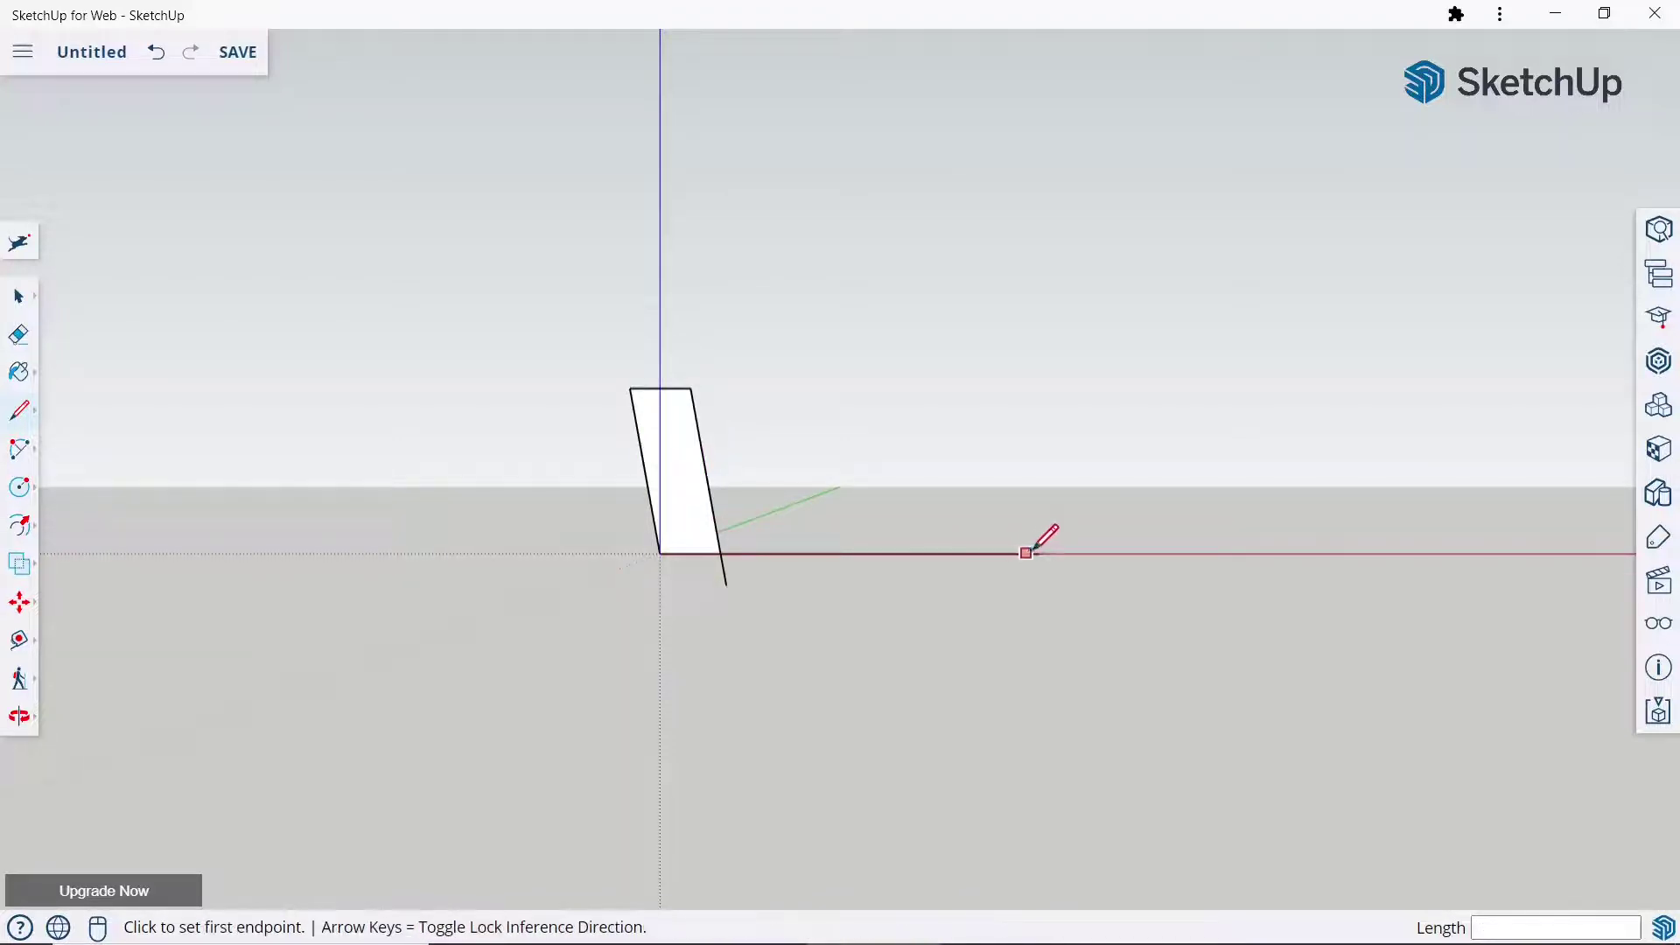
Add a 200 mm vertical seat edge and close the seat against the backrest.
left_click(1038, 553)
type("200")
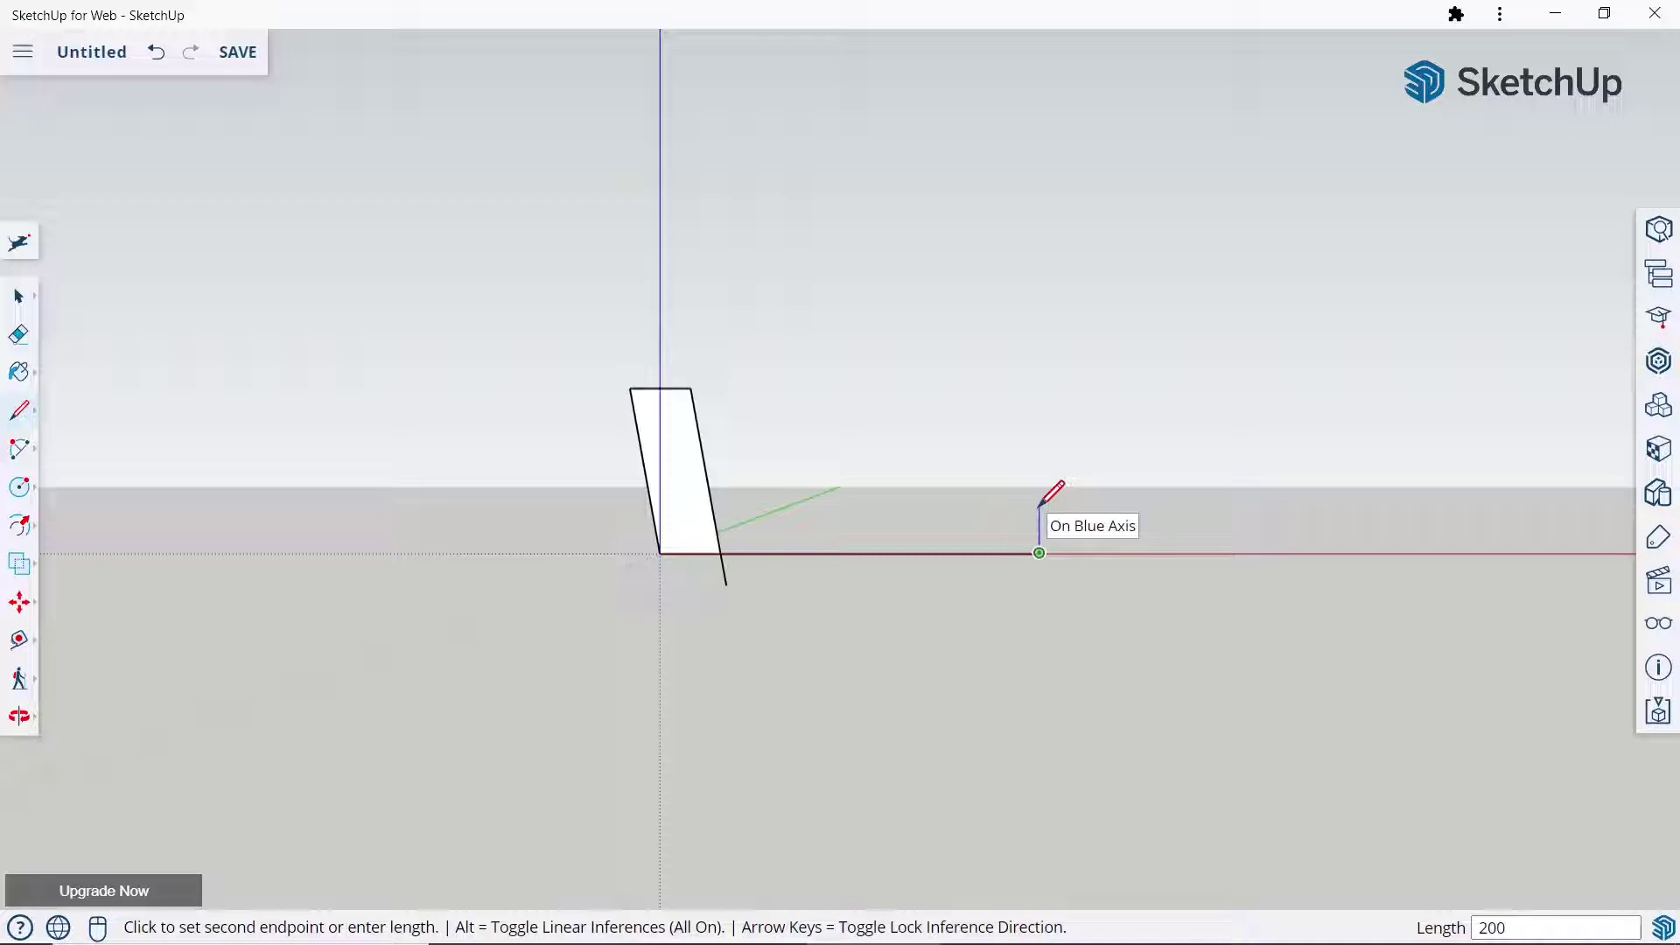
key("Return")
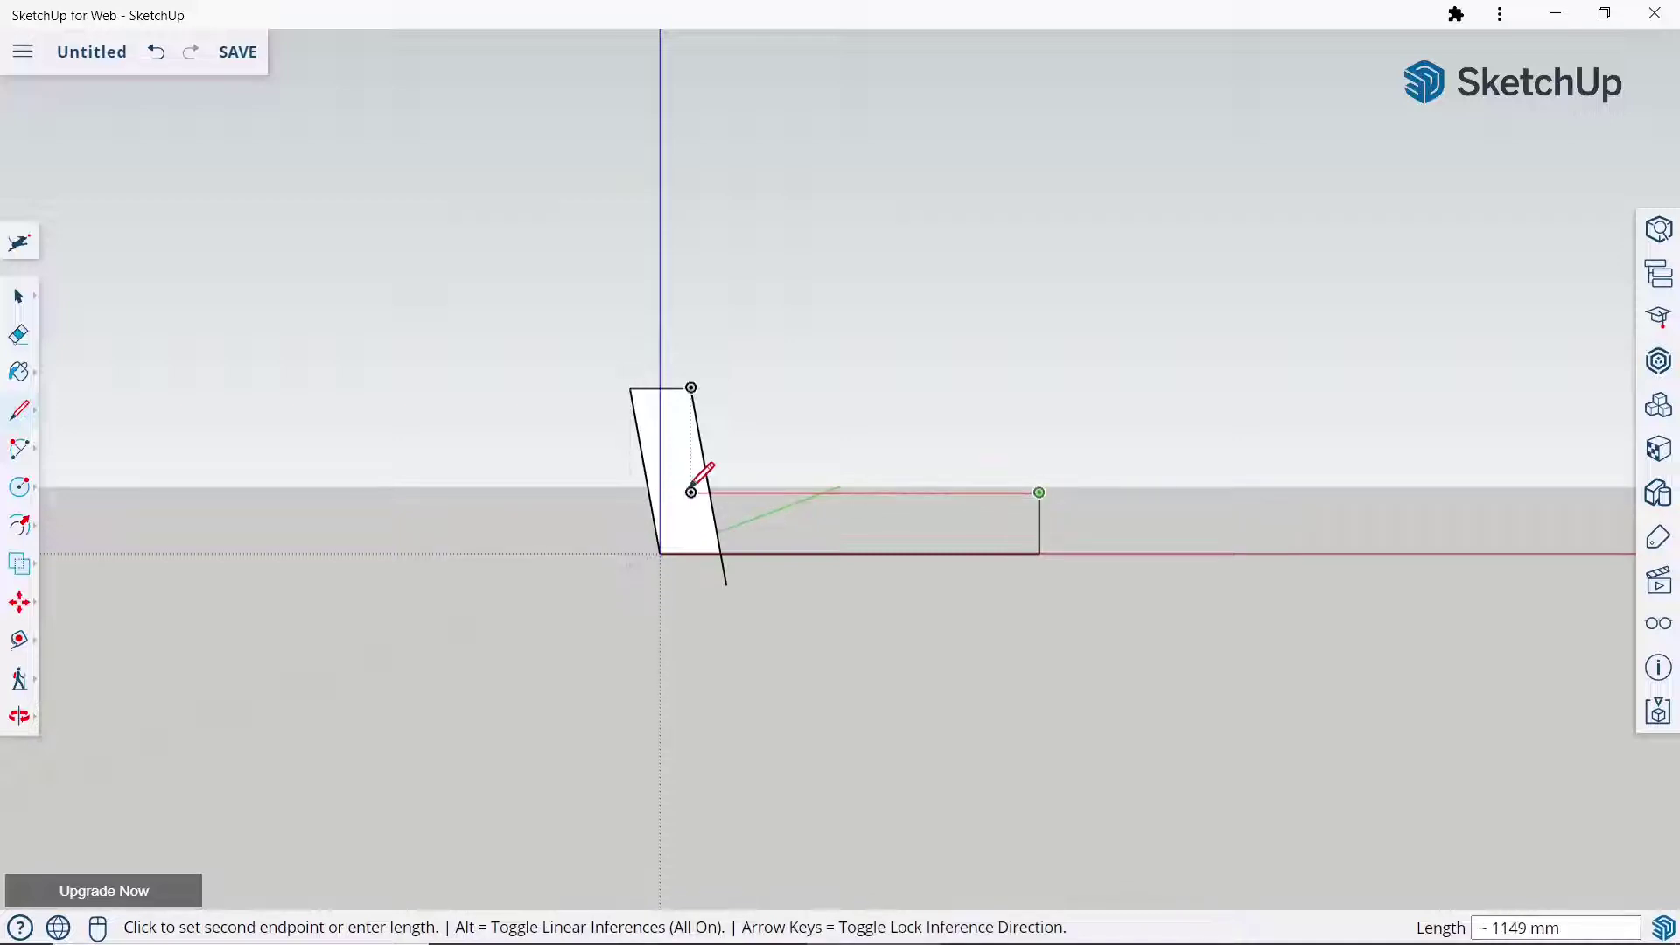
left_click(691, 492)
left_click(19, 331)
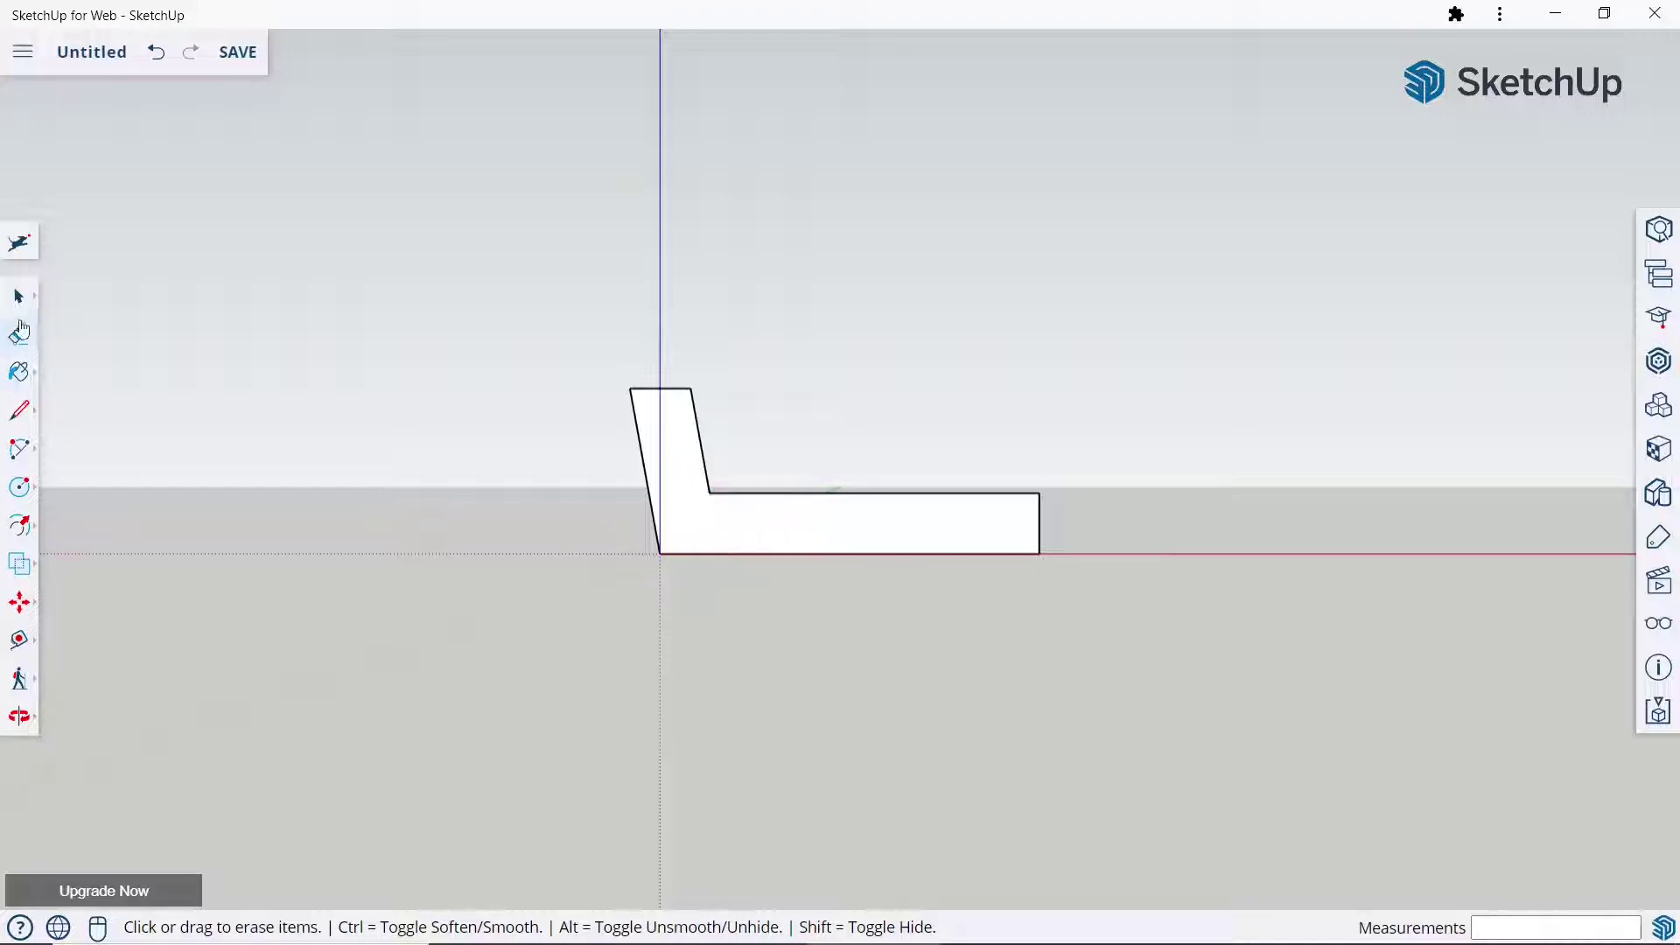
Cap the backrest top with a 2 Point Arc between its corners, erasing the straight edge.
left_click(20, 456)
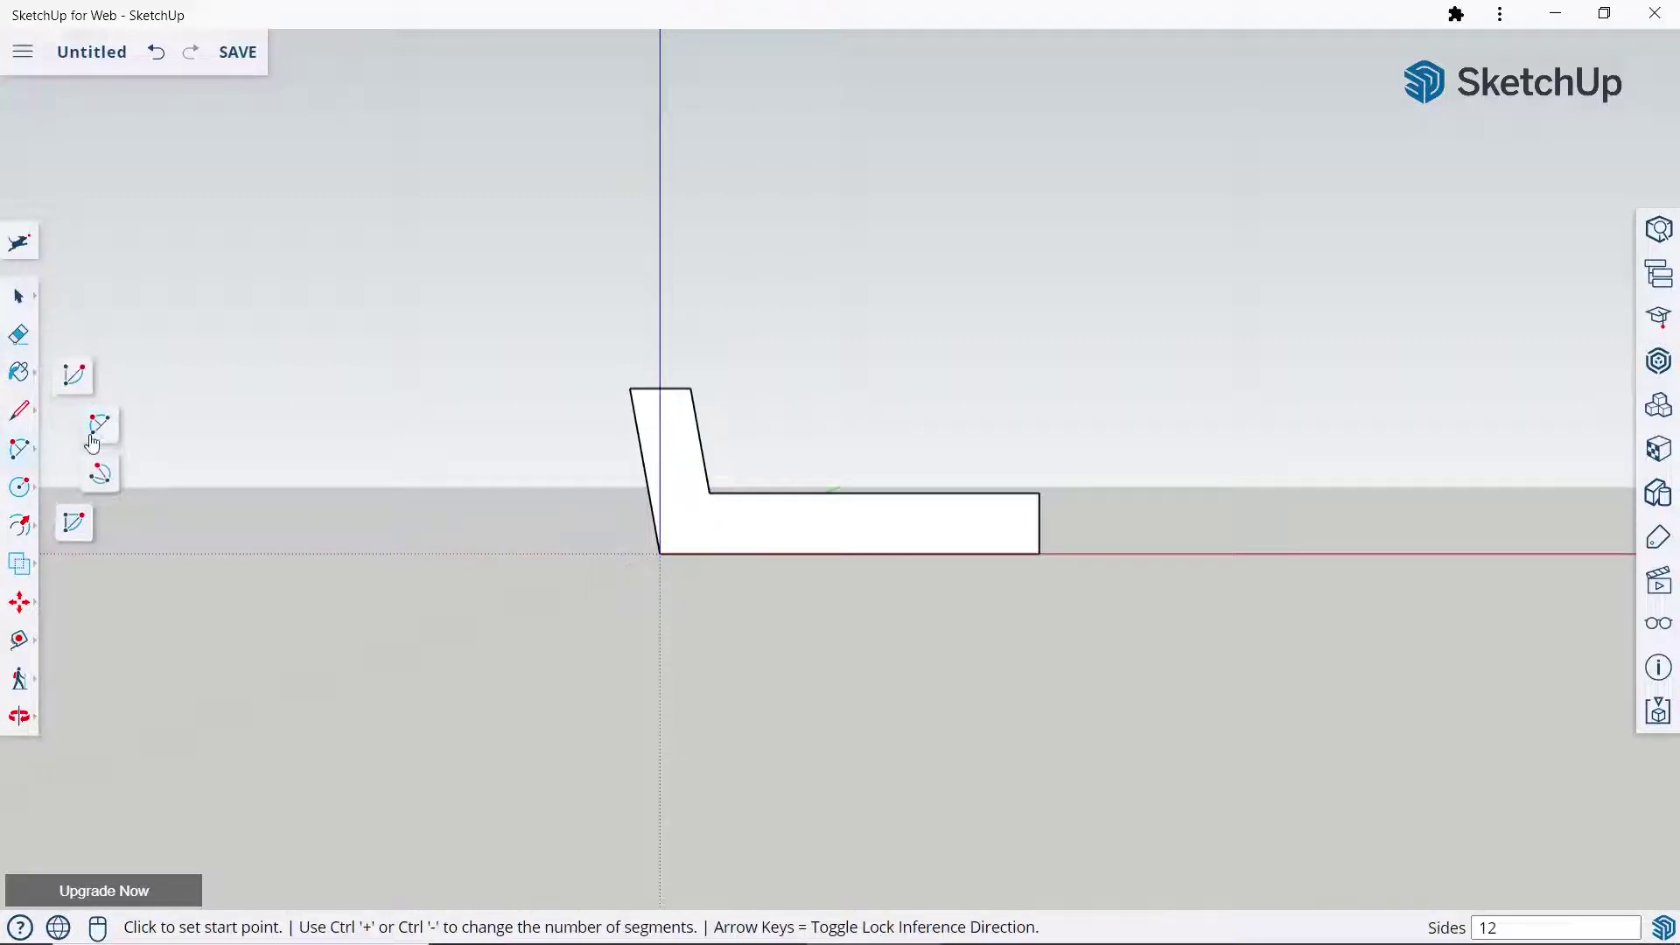
left_click(97, 469)
left_click(630, 388)
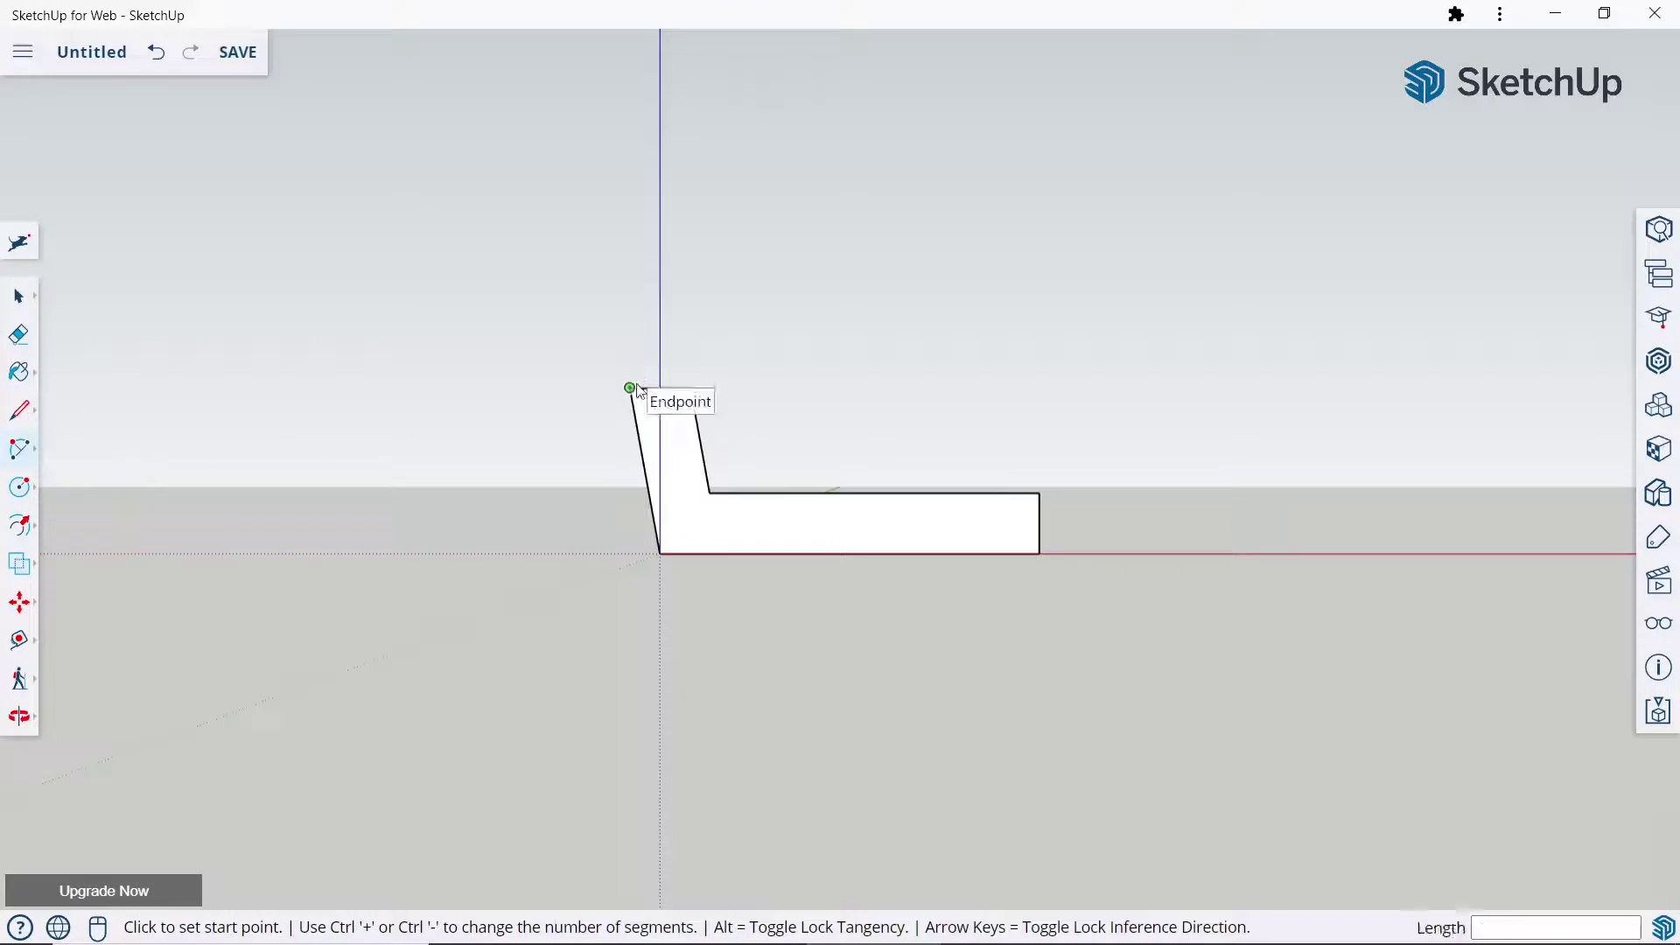
left_click(690, 387)
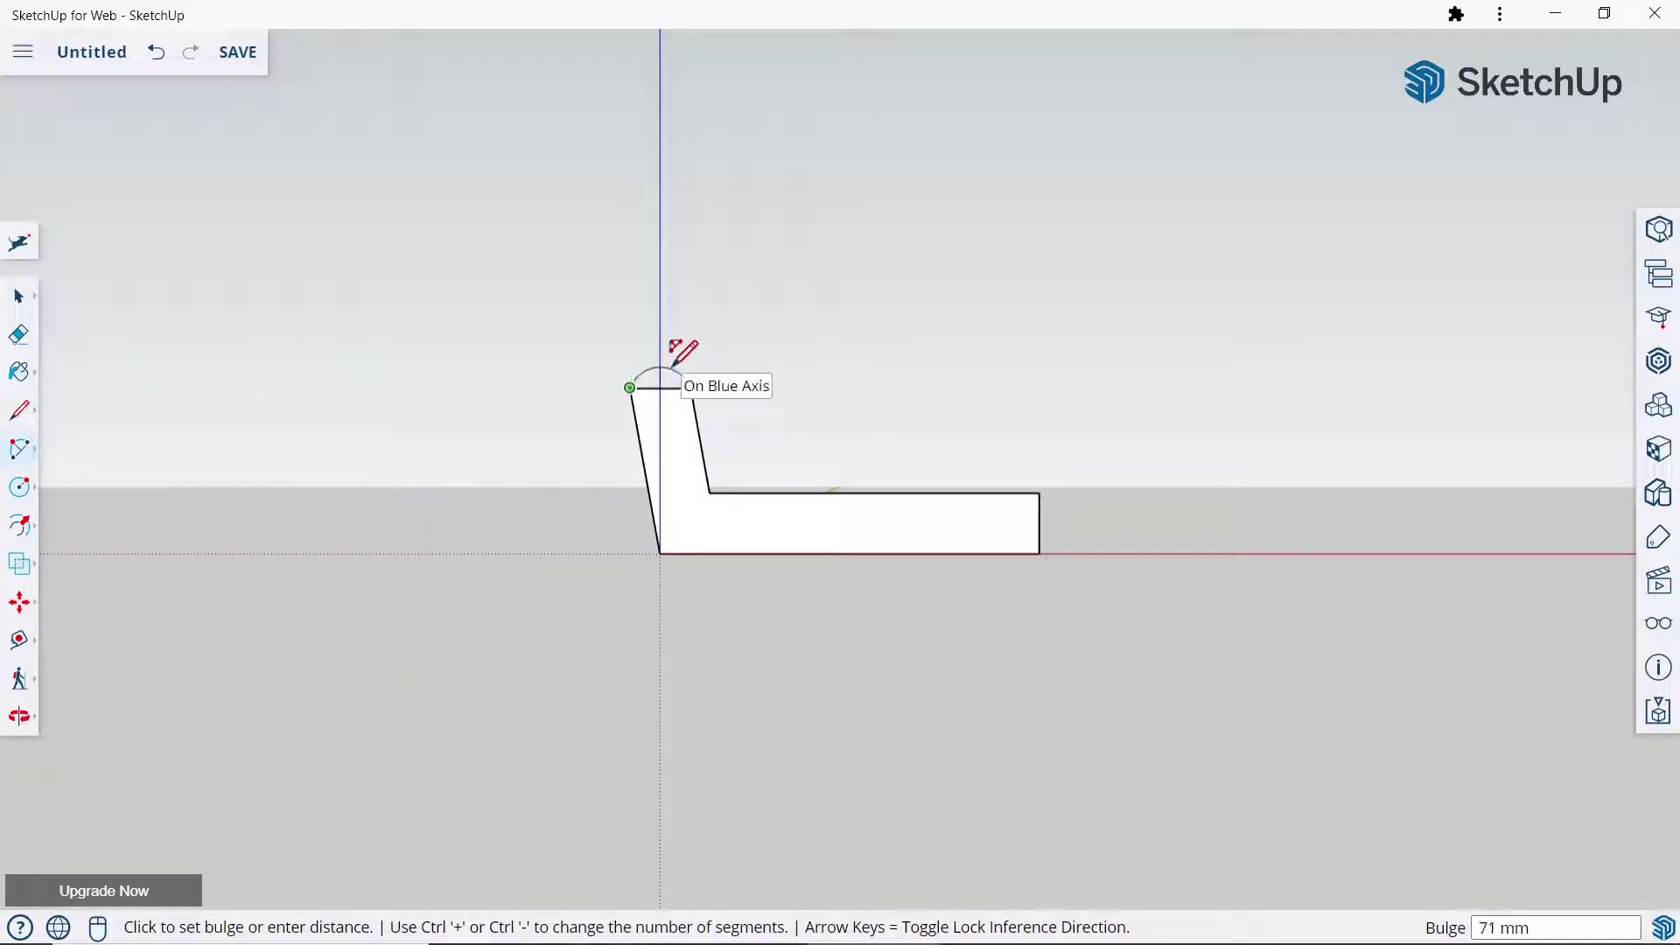
left_click(668, 359)
left_click(18, 334)
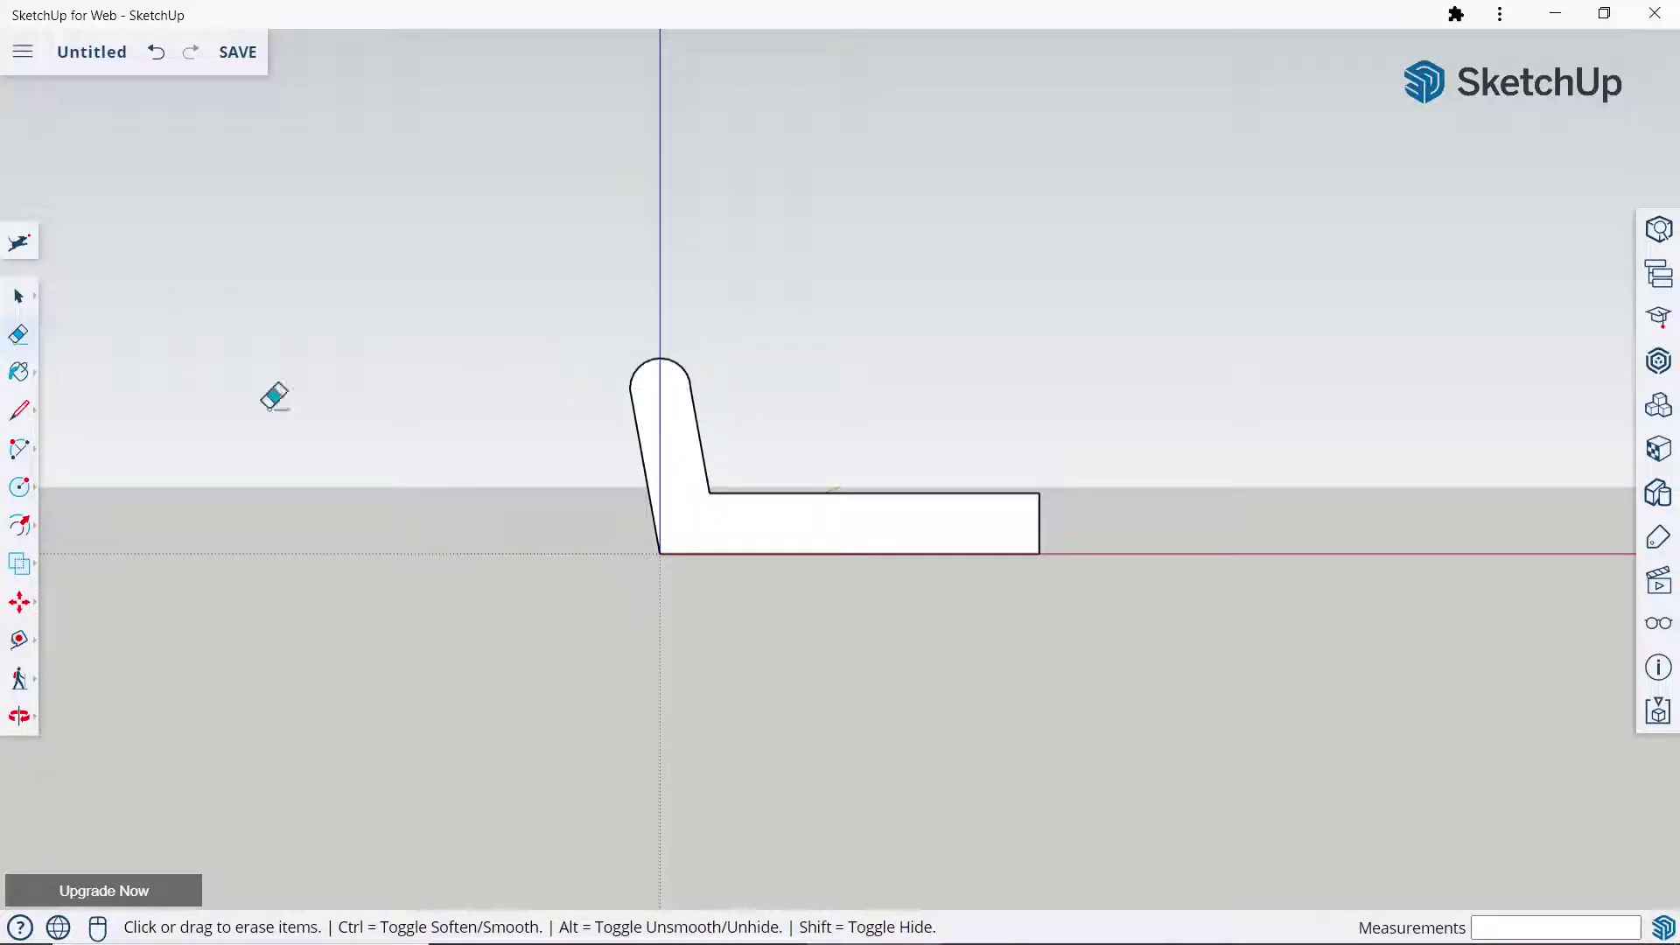
left_click(19, 298)
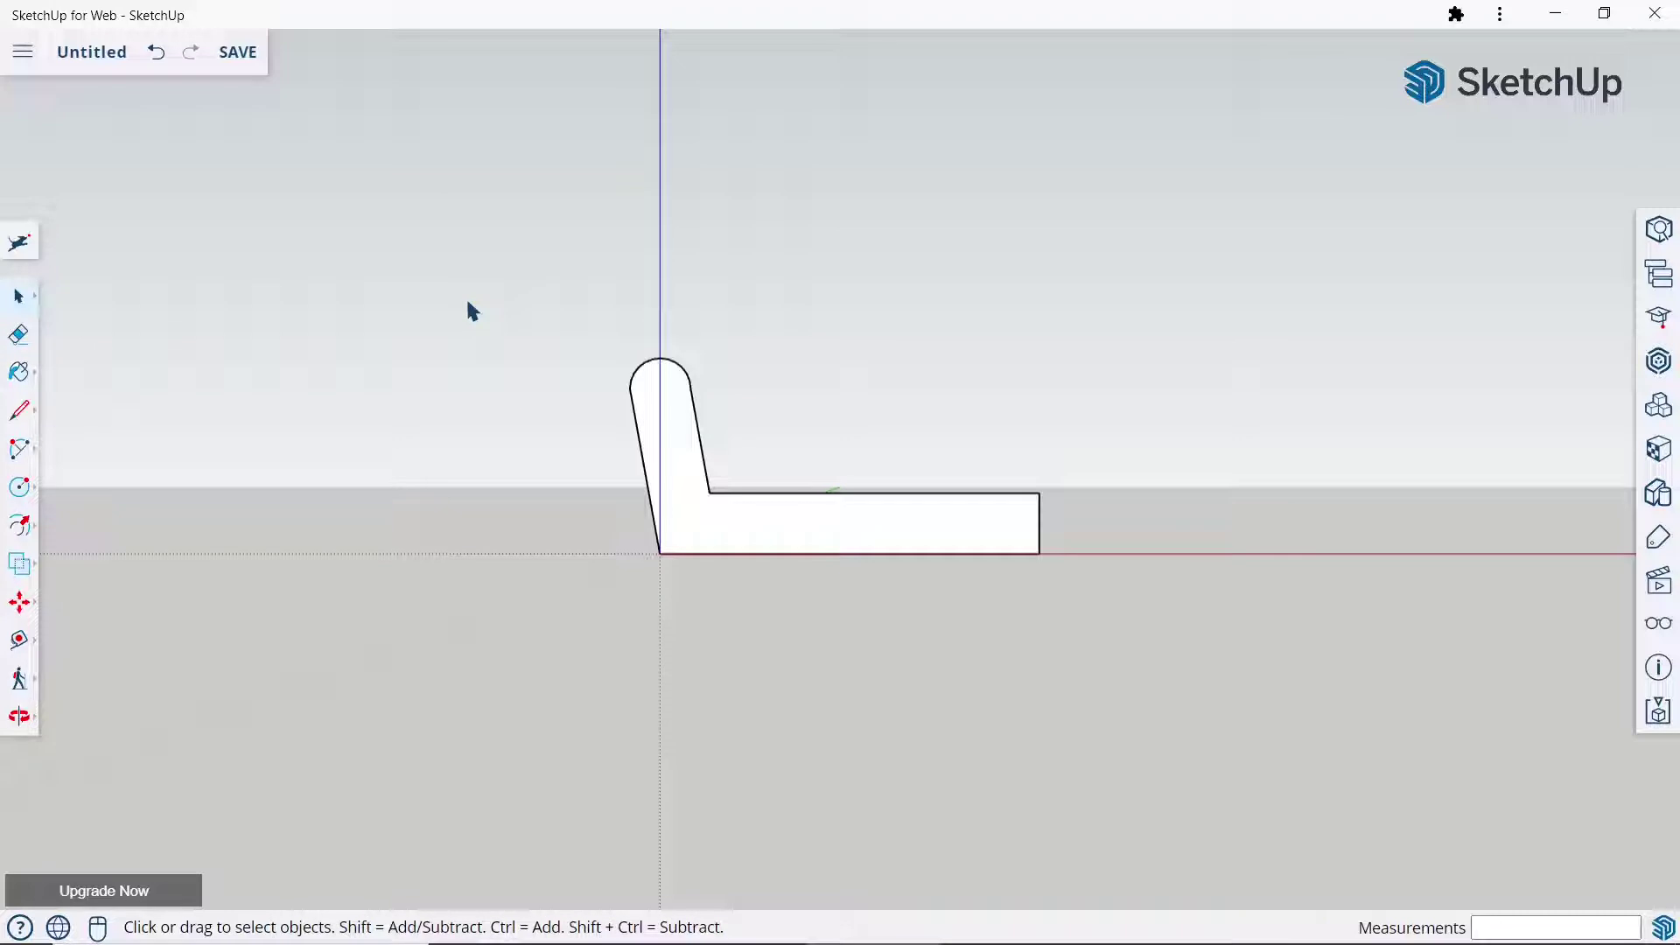
Turn the whole L-shaped profile into a group.
left_click_drag(480, 299, 1009, 565)
right_click(1012, 569)
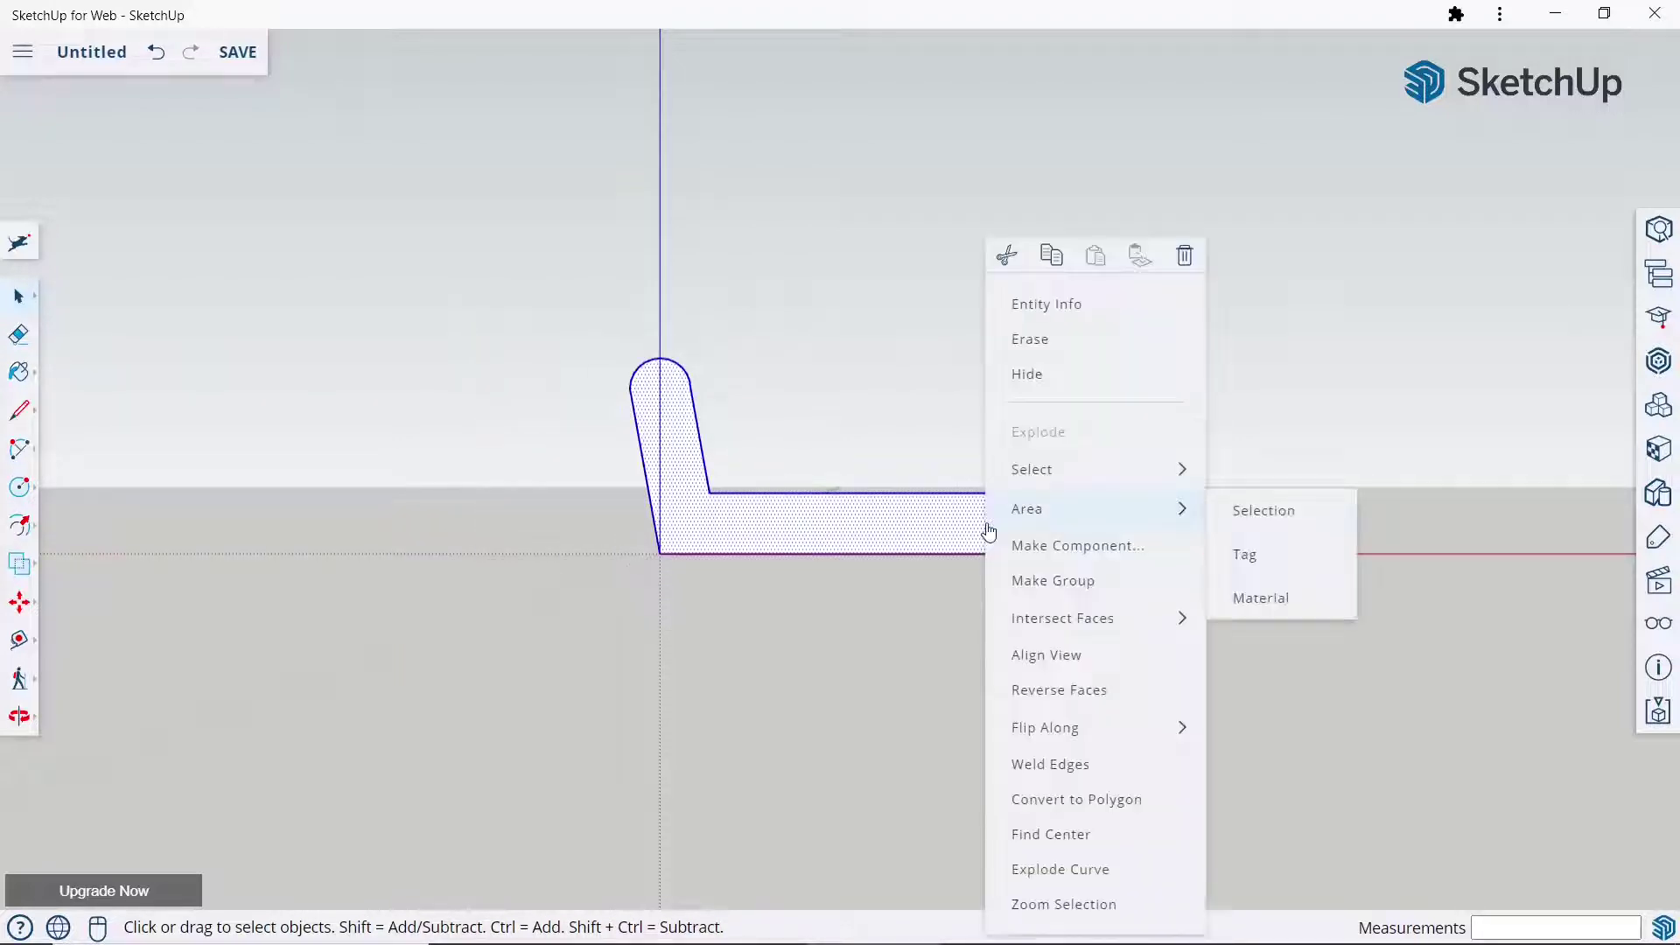
left_click(1016, 576)
left_click(241, 450)
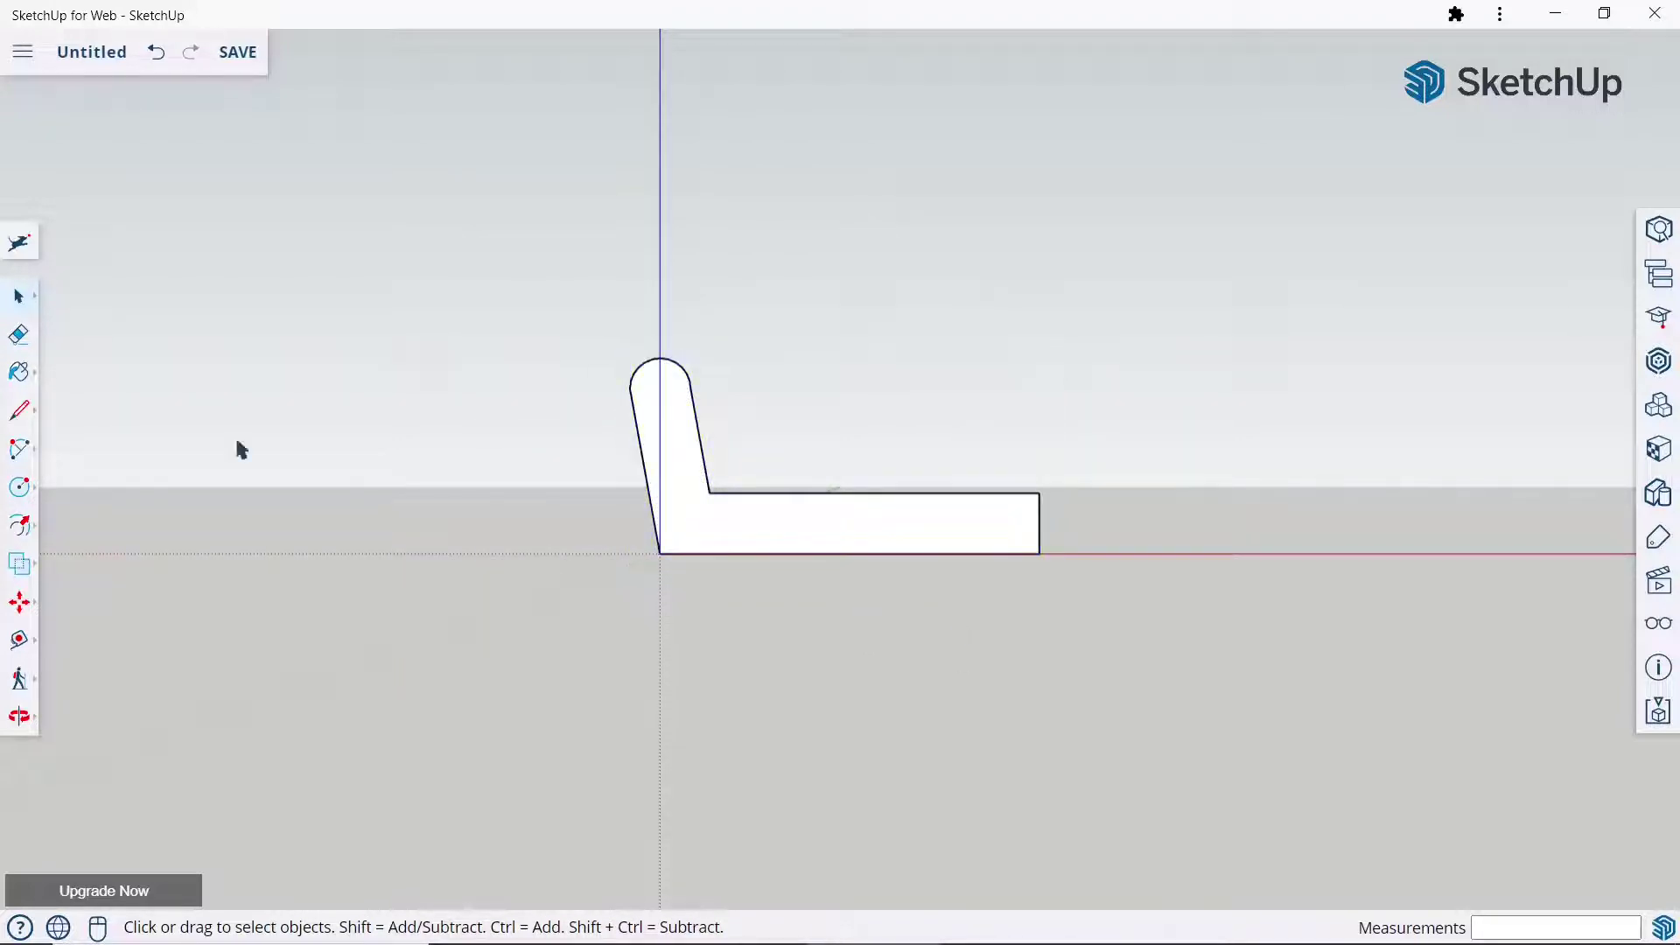
Copy the profile group, mirror it along red, and butt it against the original.
left_click(35, 602)
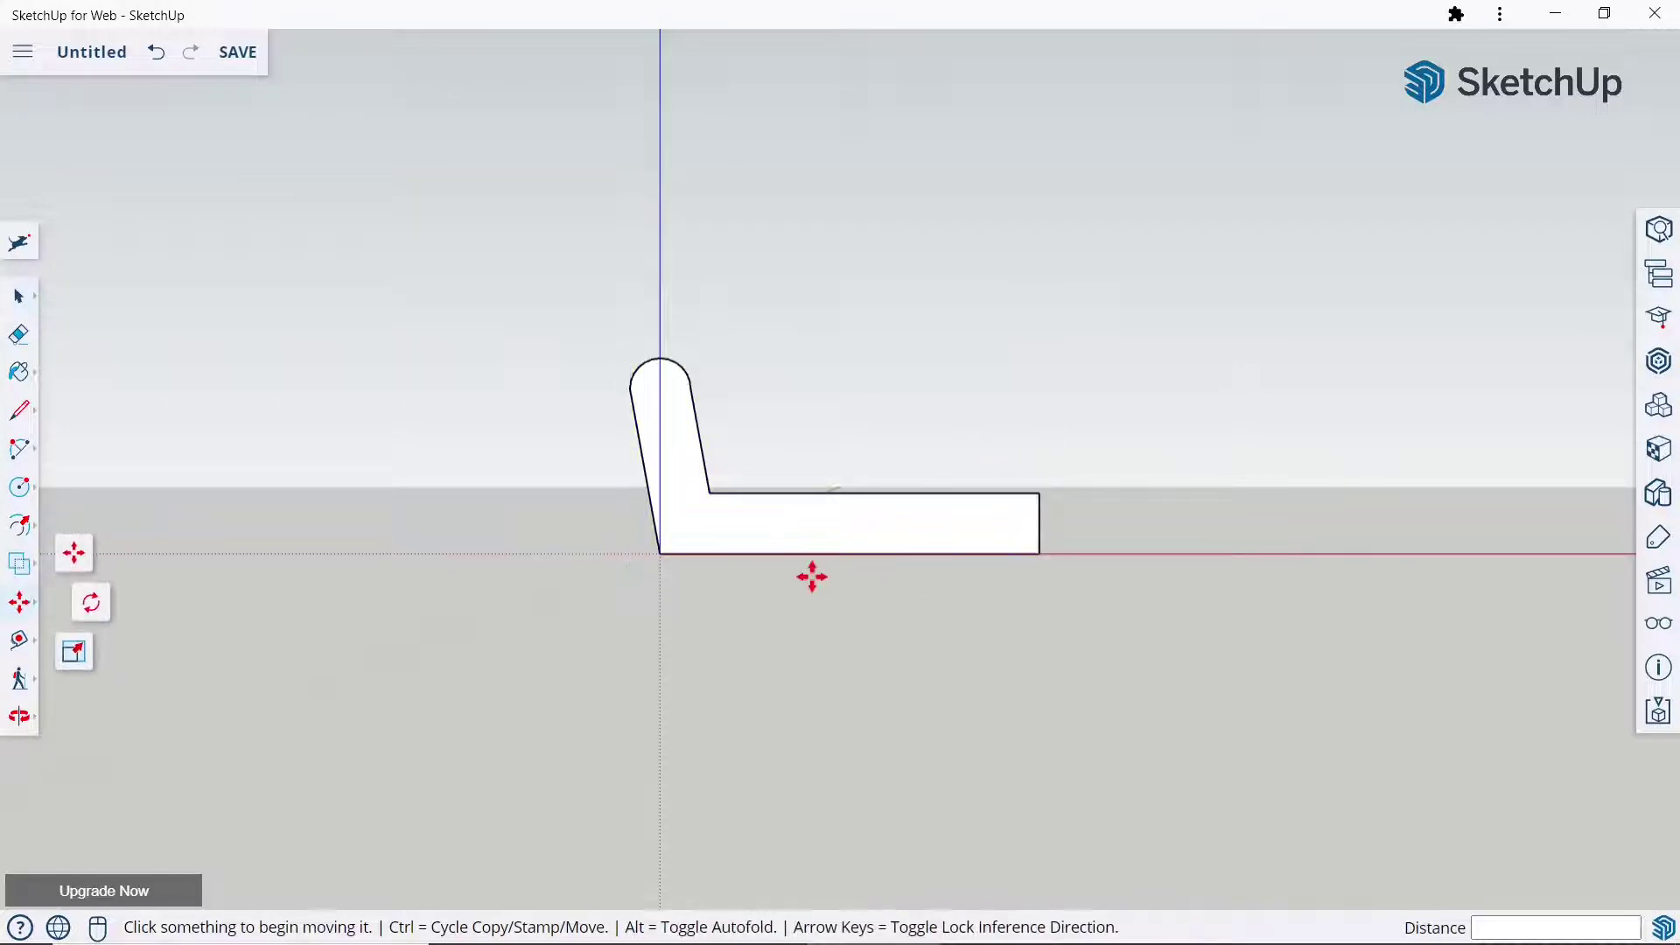
left_click(660, 553, "ctrl")
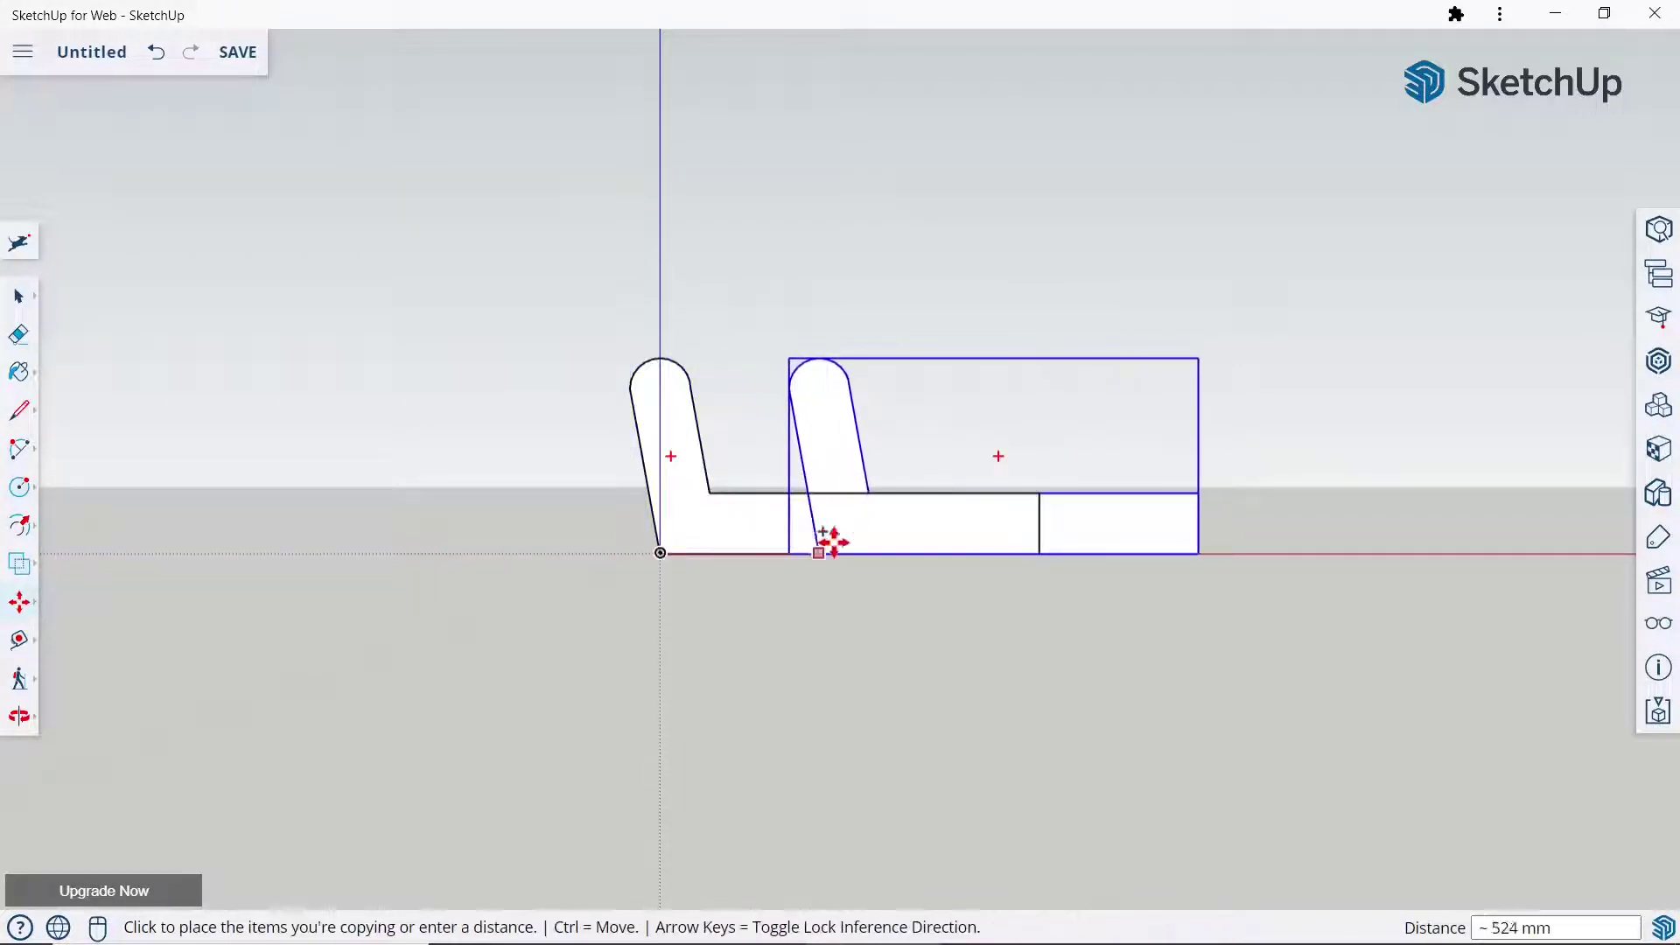
left_click(1102, 544)
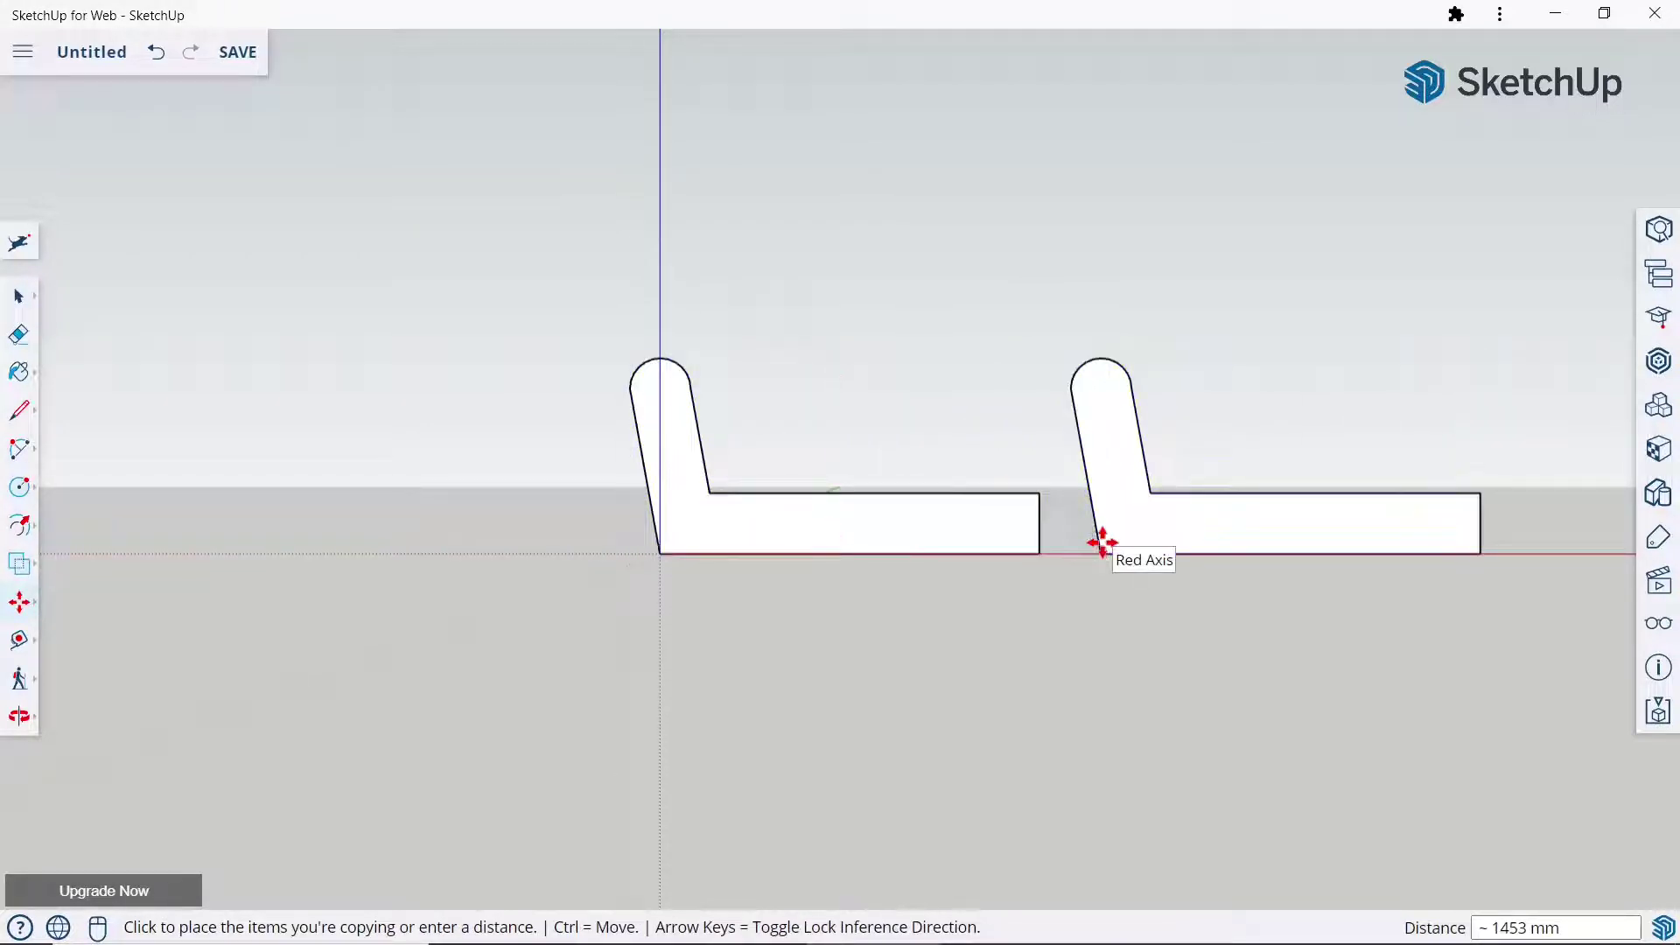
left_click(1102, 543)
right_click(1112, 565)
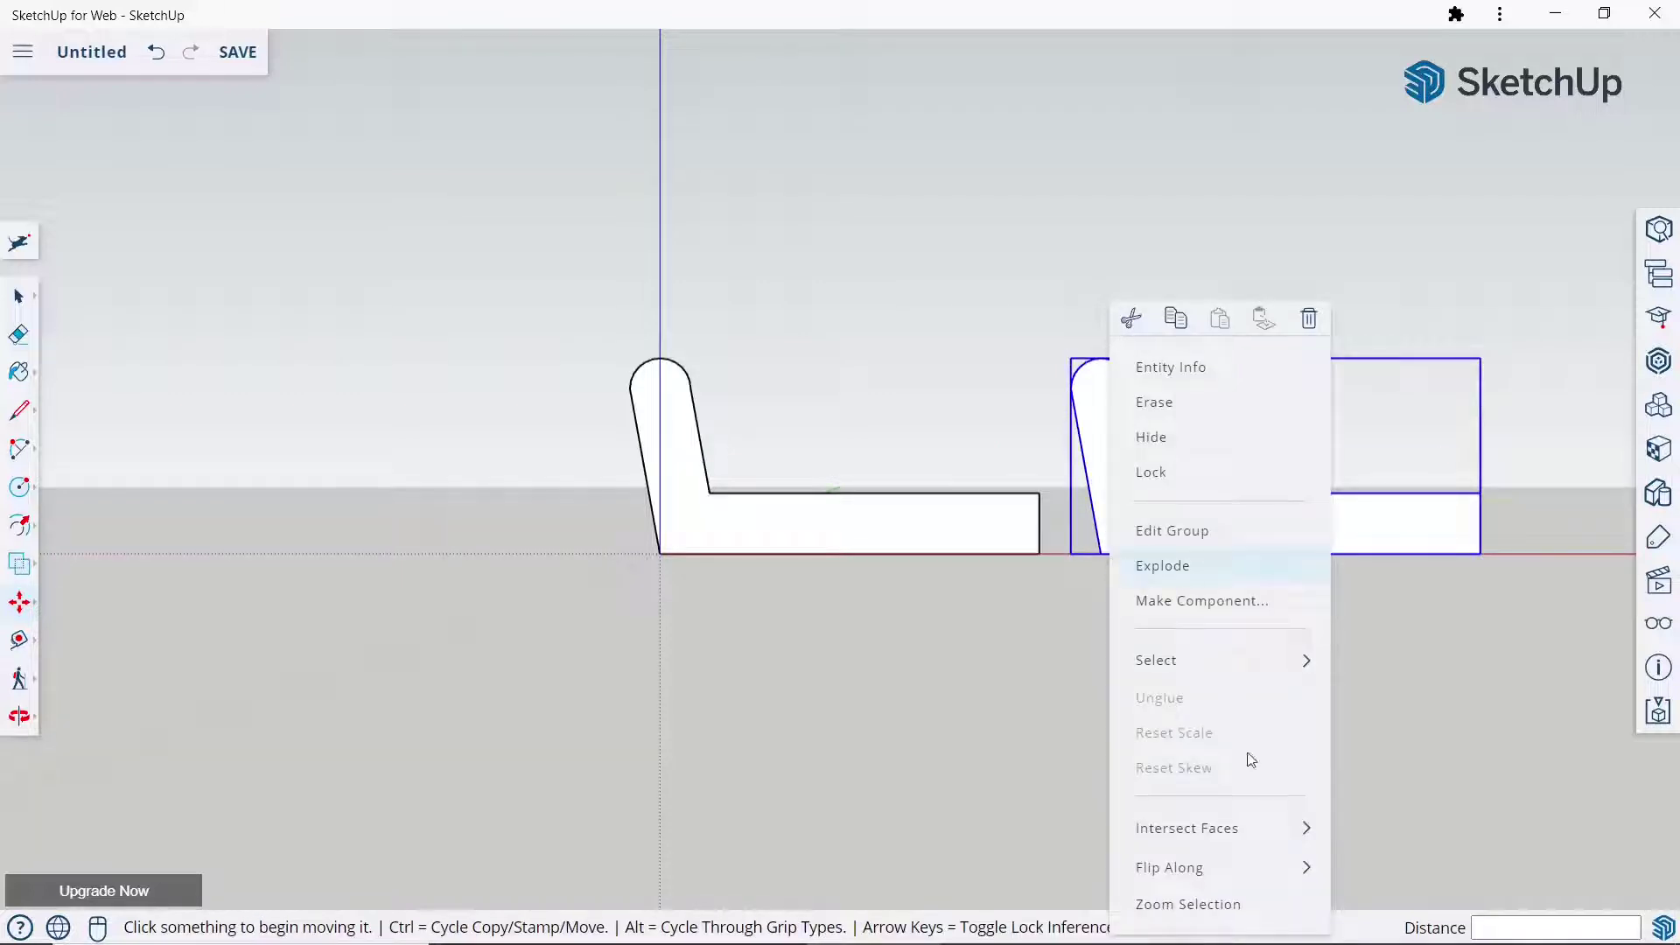
mouse_move(1169, 868)
left_click(1402, 825)
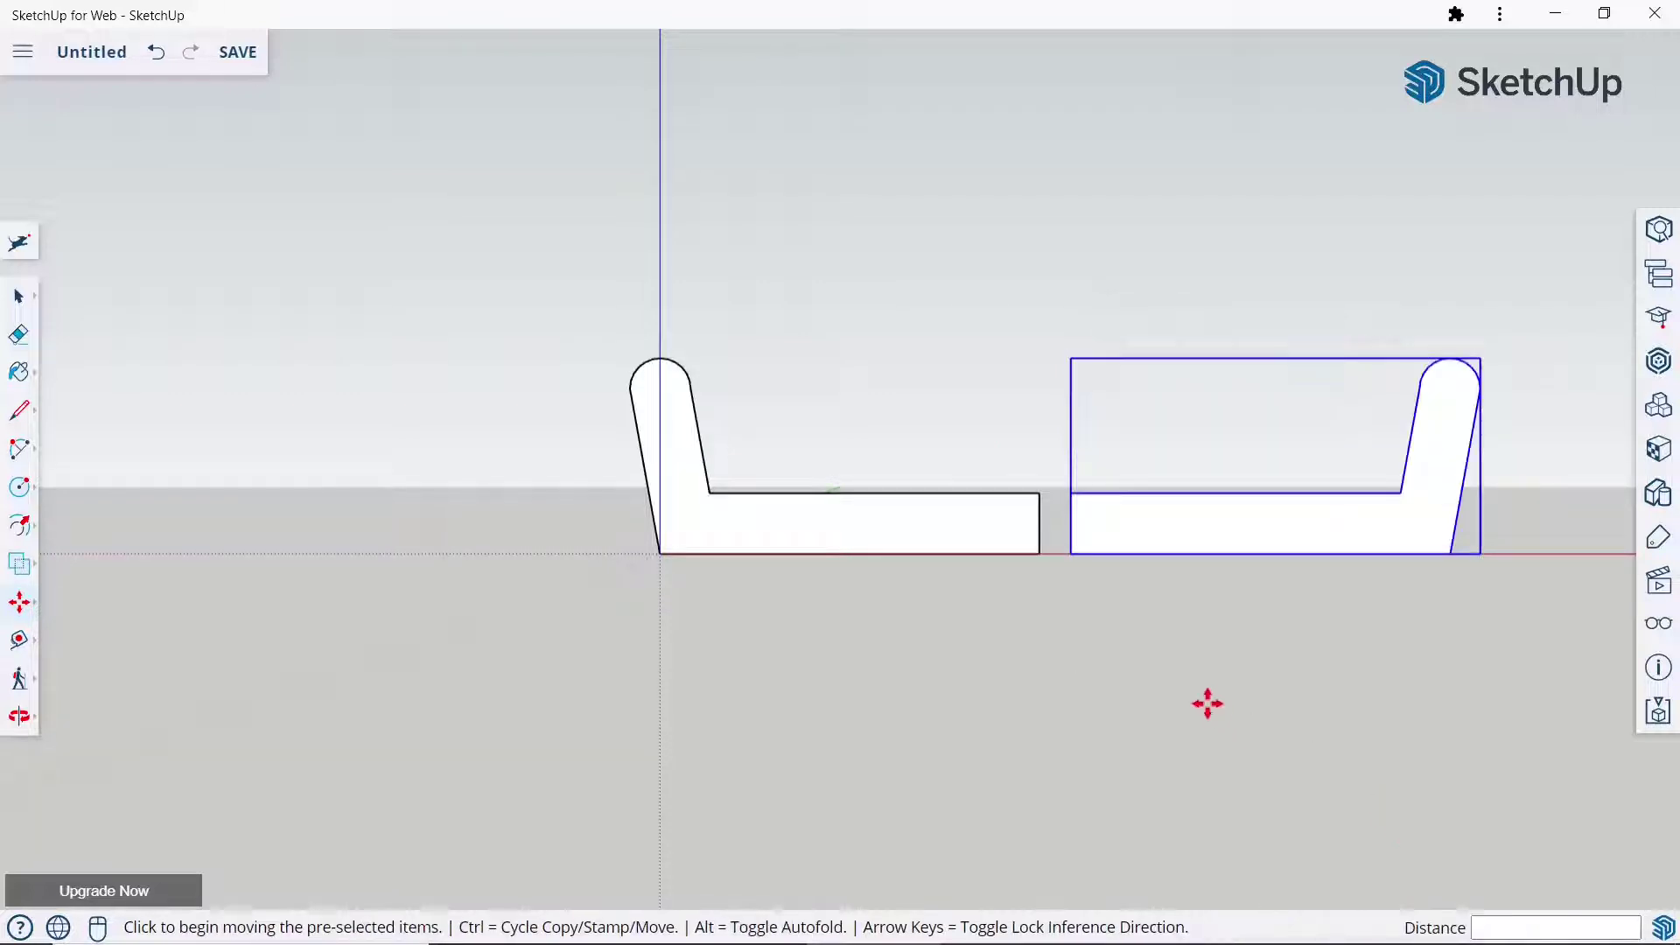
scroll(1173, 476, "up", 1)
scroll(1173, 476, "up", 2)
left_click(1003, 604)
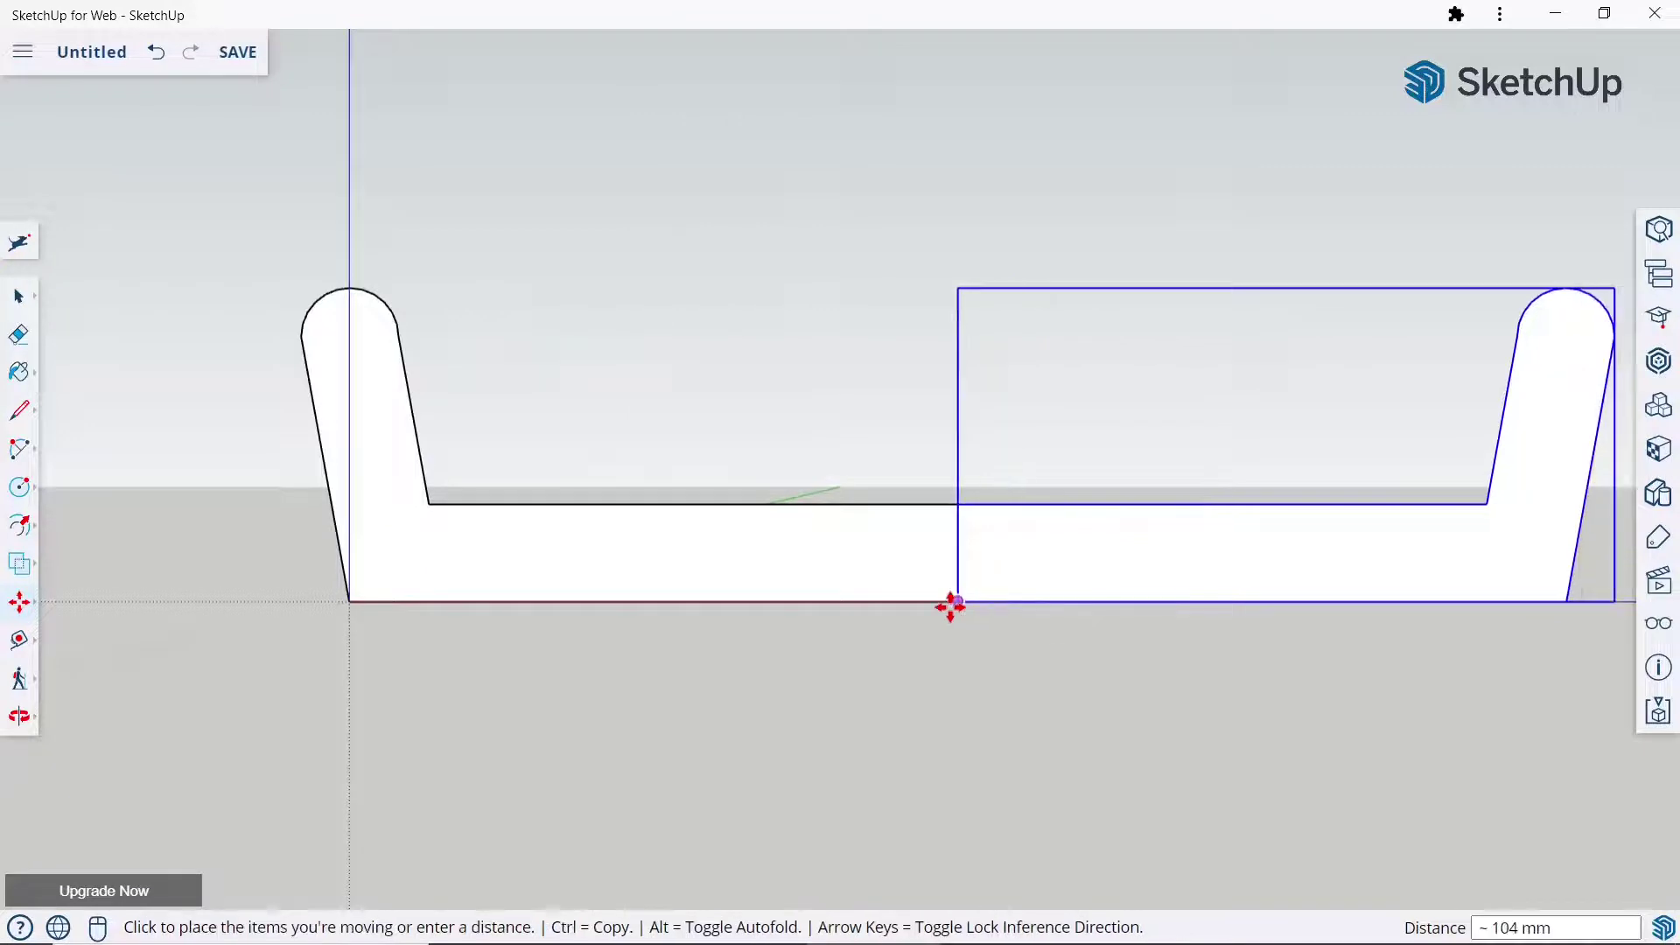
left_click(950, 604)
Explode both profile groups and erase the vertical dividing line between them.
left_click(17, 298)
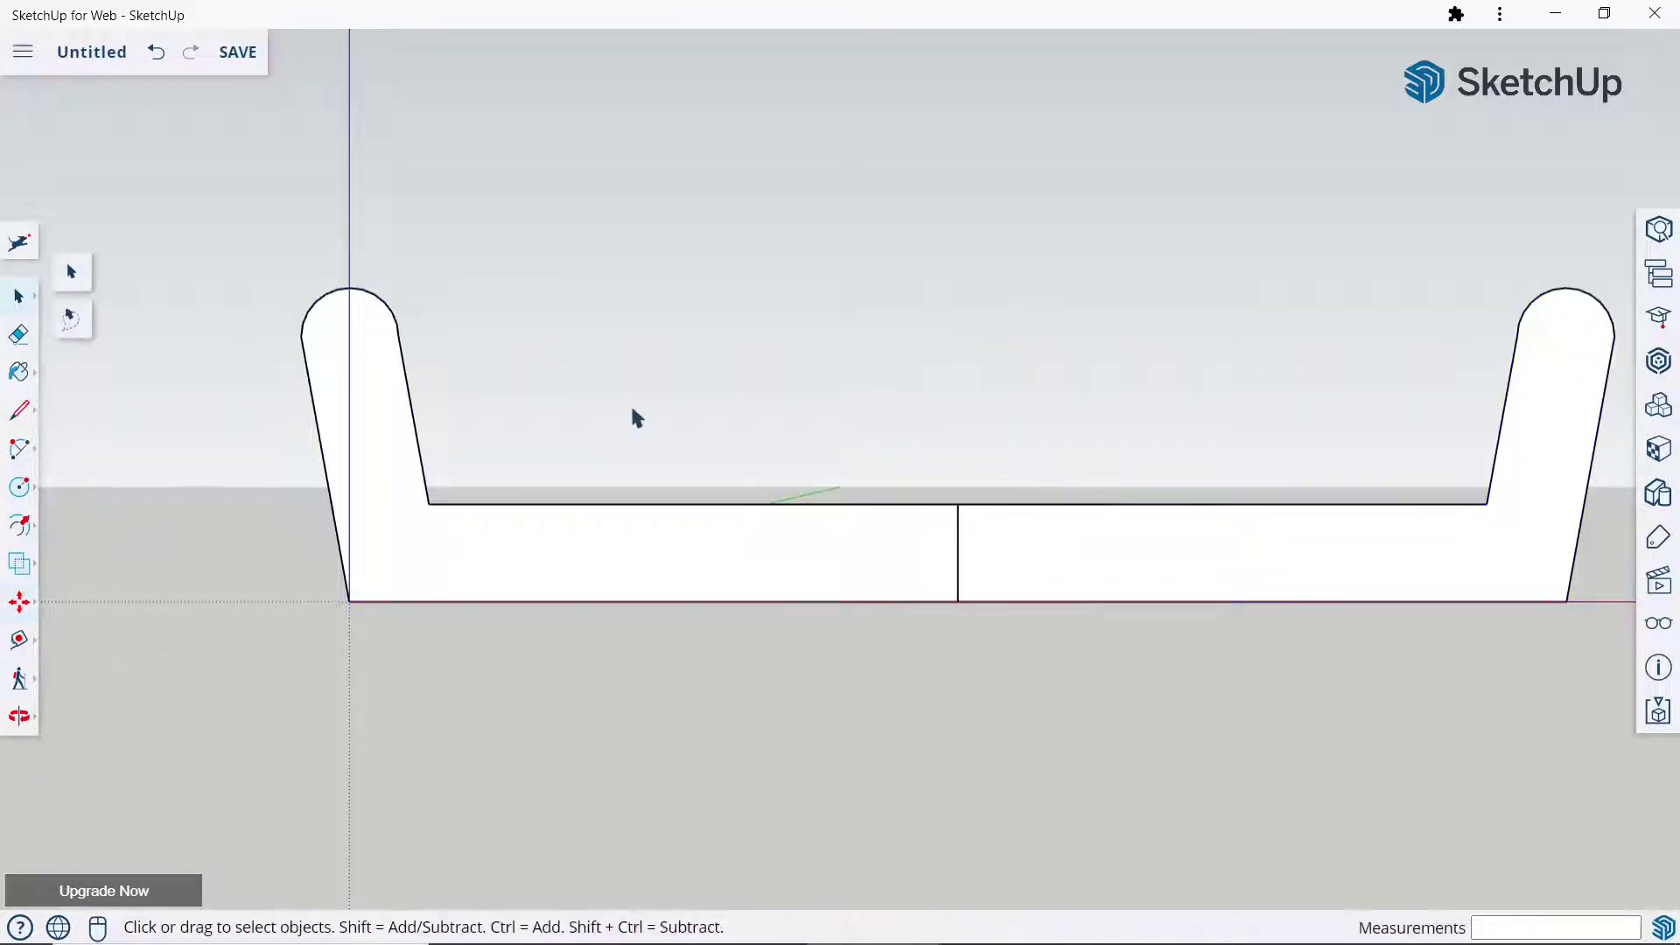
left_click(676, 541)
right_click(675, 541)
left_click(761, 574)
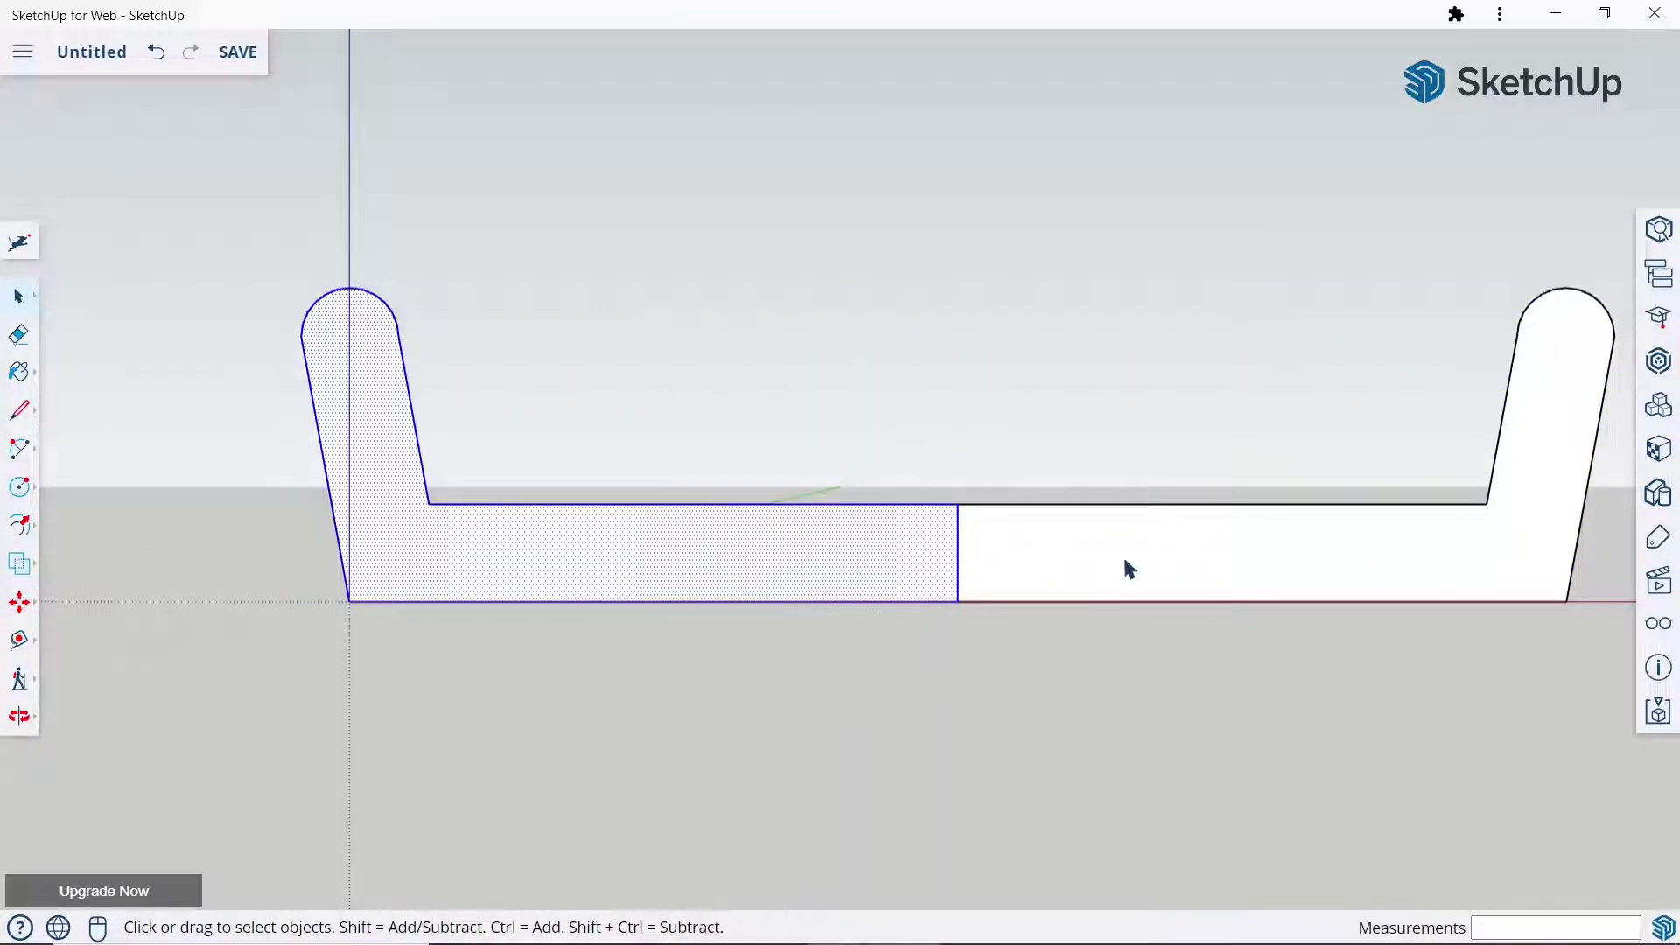
right_click(1122, 554)
left_click(1160, 571)
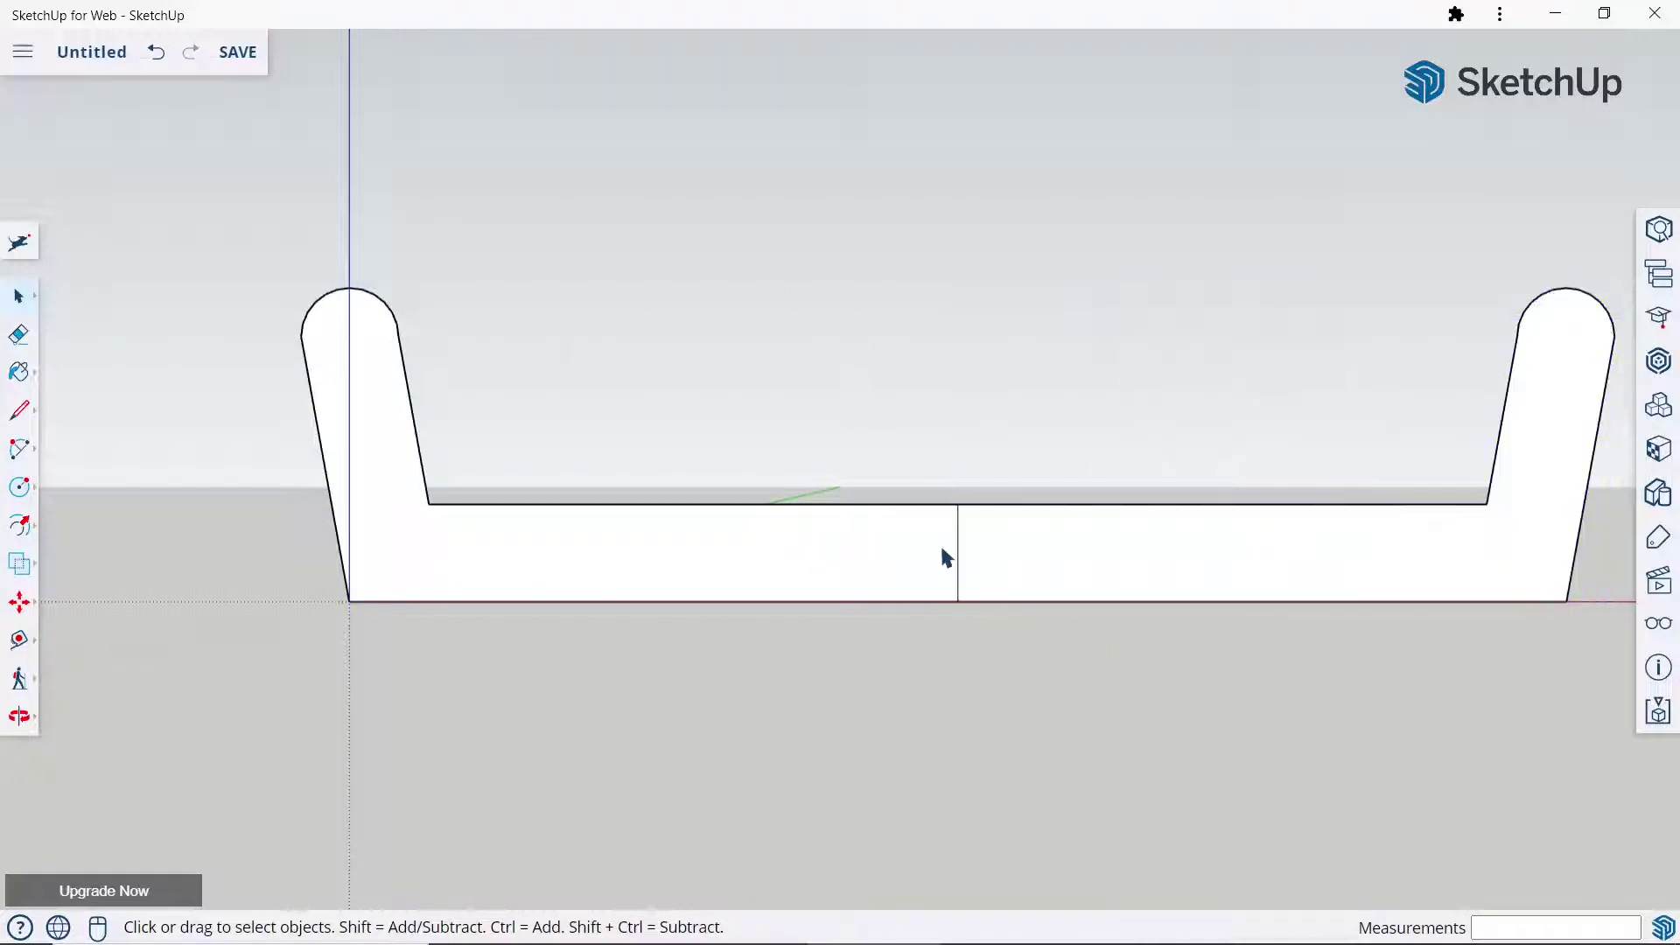
left_click(19, 333)
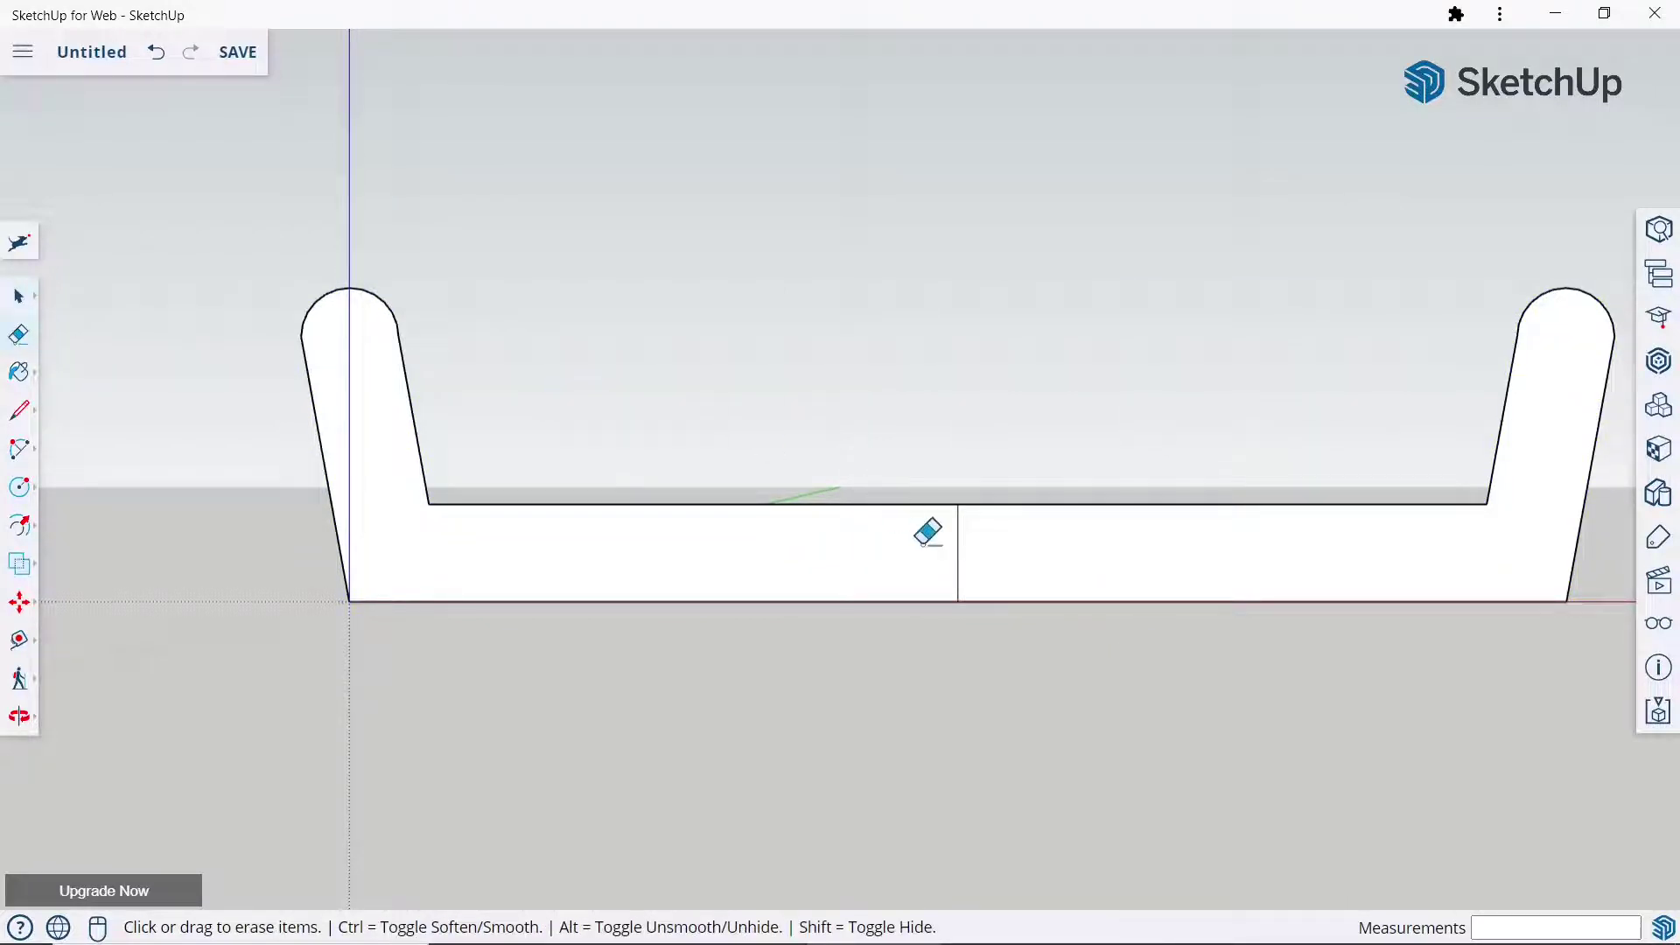
left_click(959, 538)
Push/Pull the U-shaped profile face 1000 mm deep into a solid sofa body.
scroll(694, 465, "down", 3)
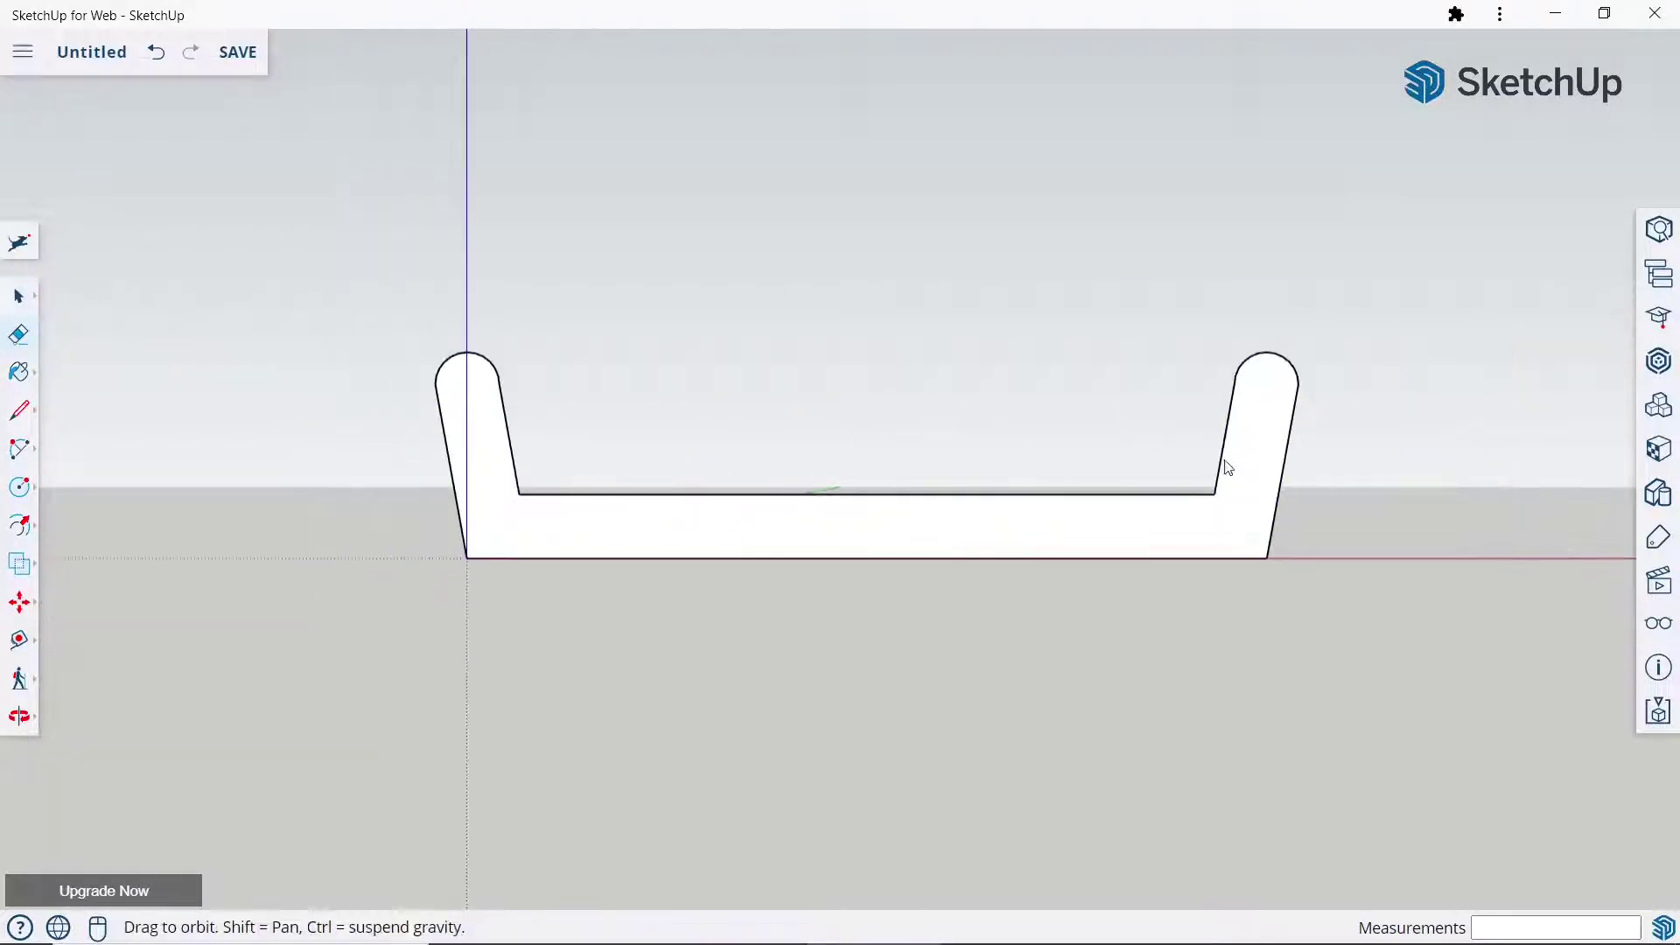
middle_click_drag(1223, 469, 665, 468)
scroll(665, 468, "down", 2)
scroll(994, 281, "up", 2)
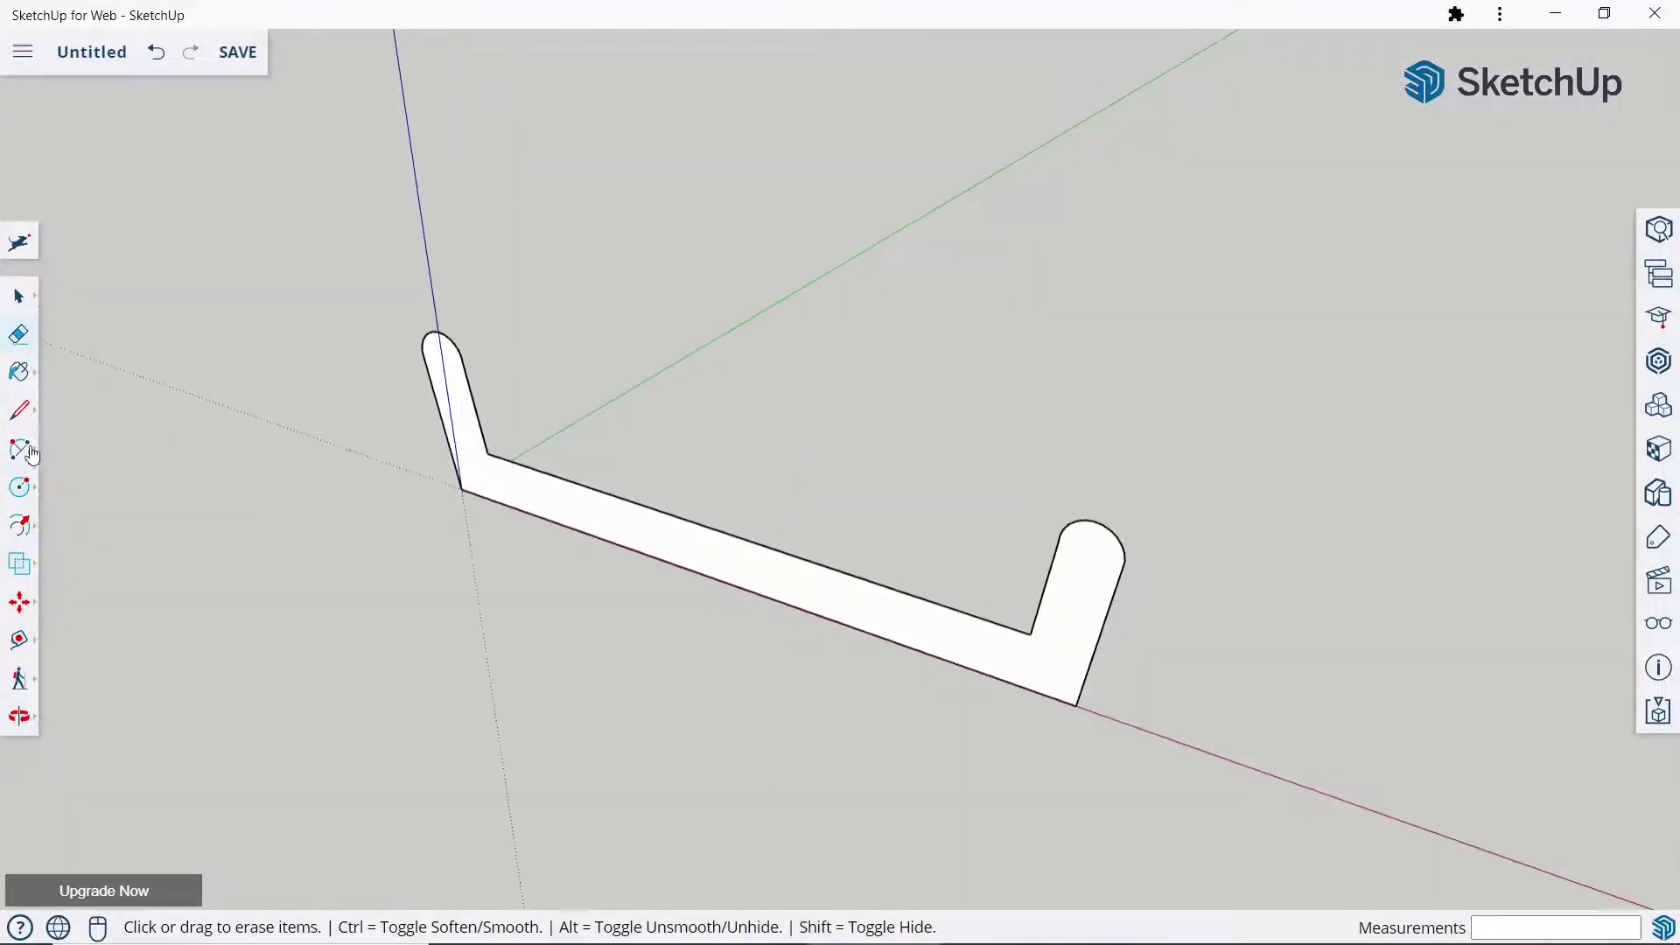
left_click(17, 525)
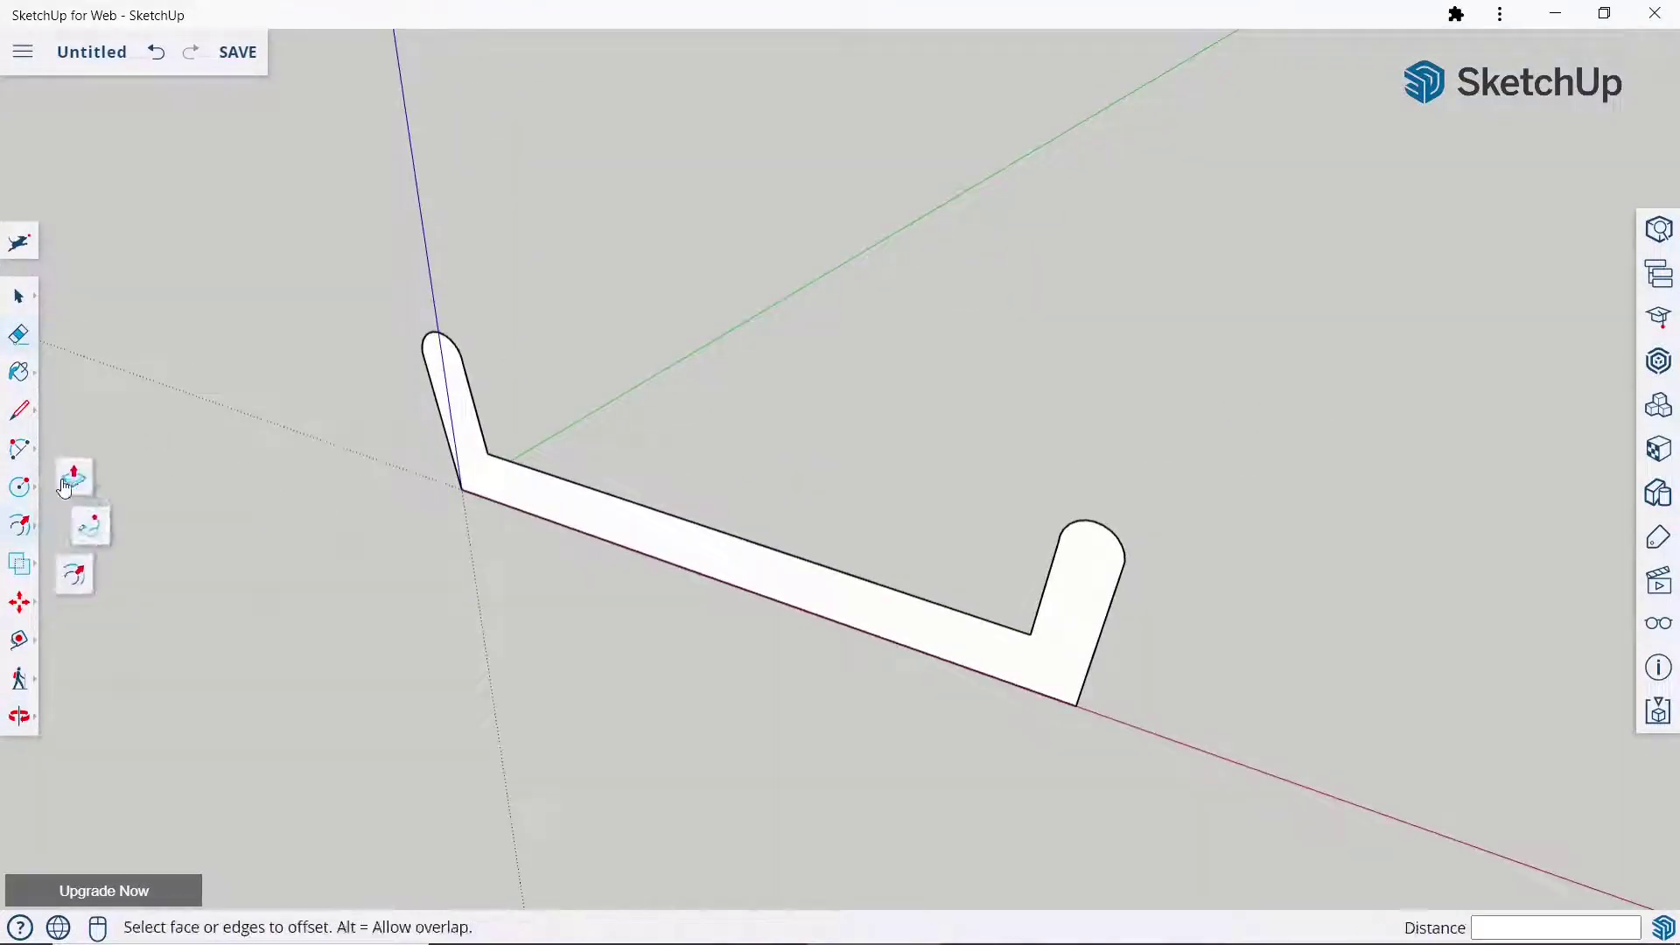
left_click(74, 477)
left_click(611, 525)
type("1000")
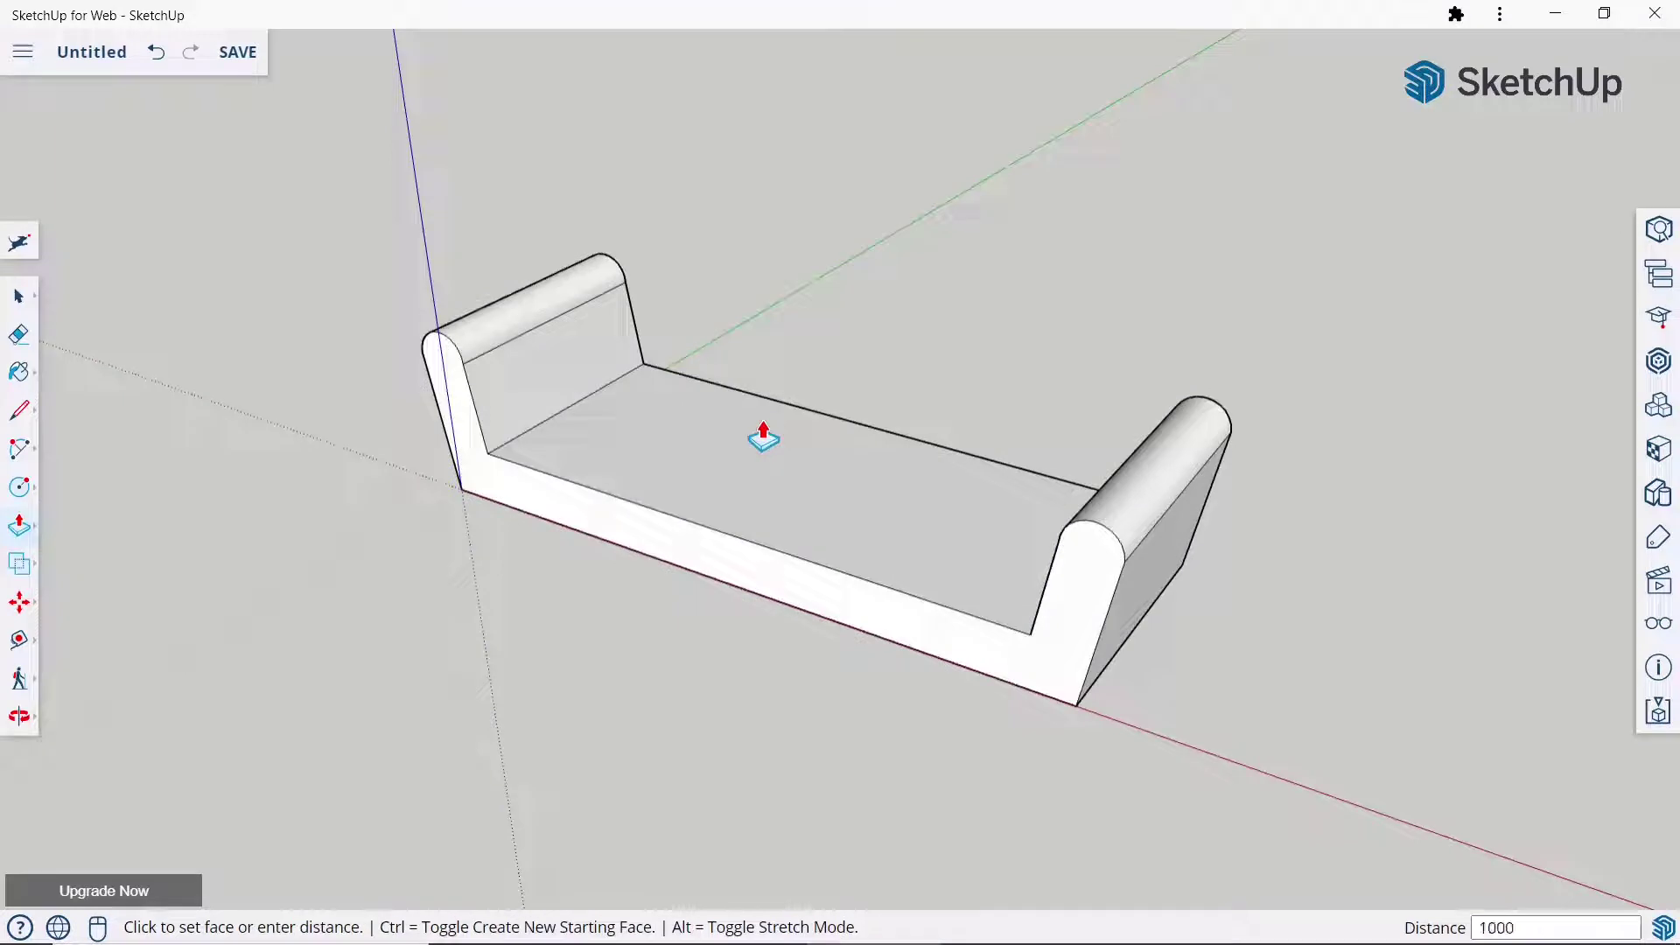
key("Return")
left_click(17, 296)
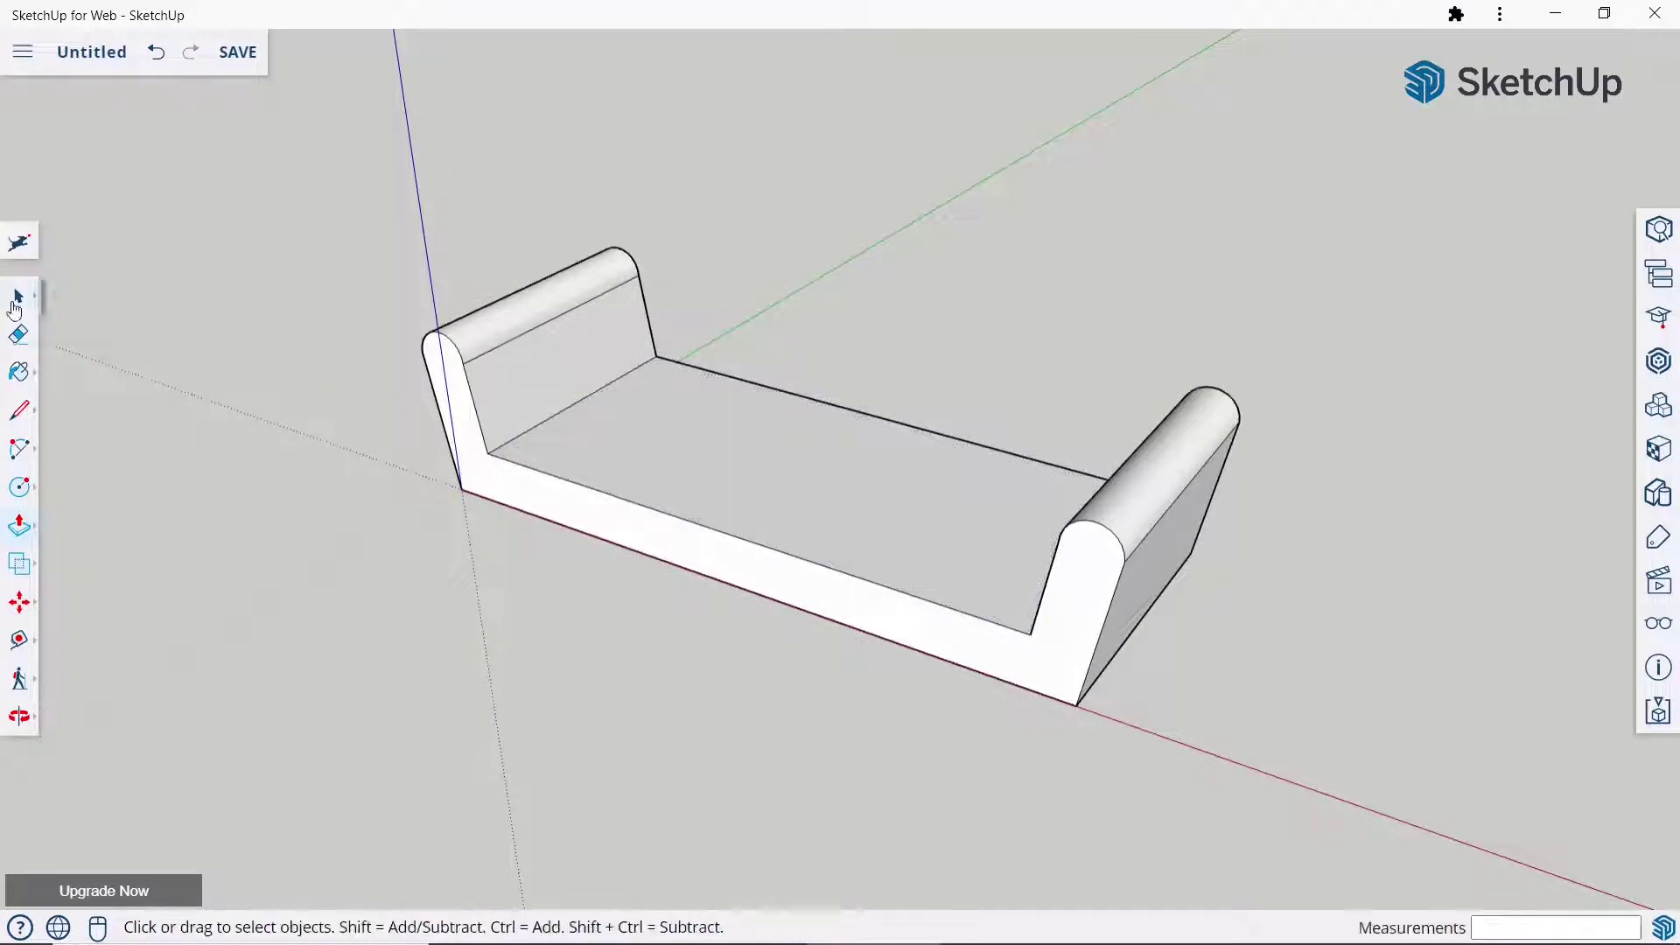
middle_click_drag(700, 420, 749, 428)
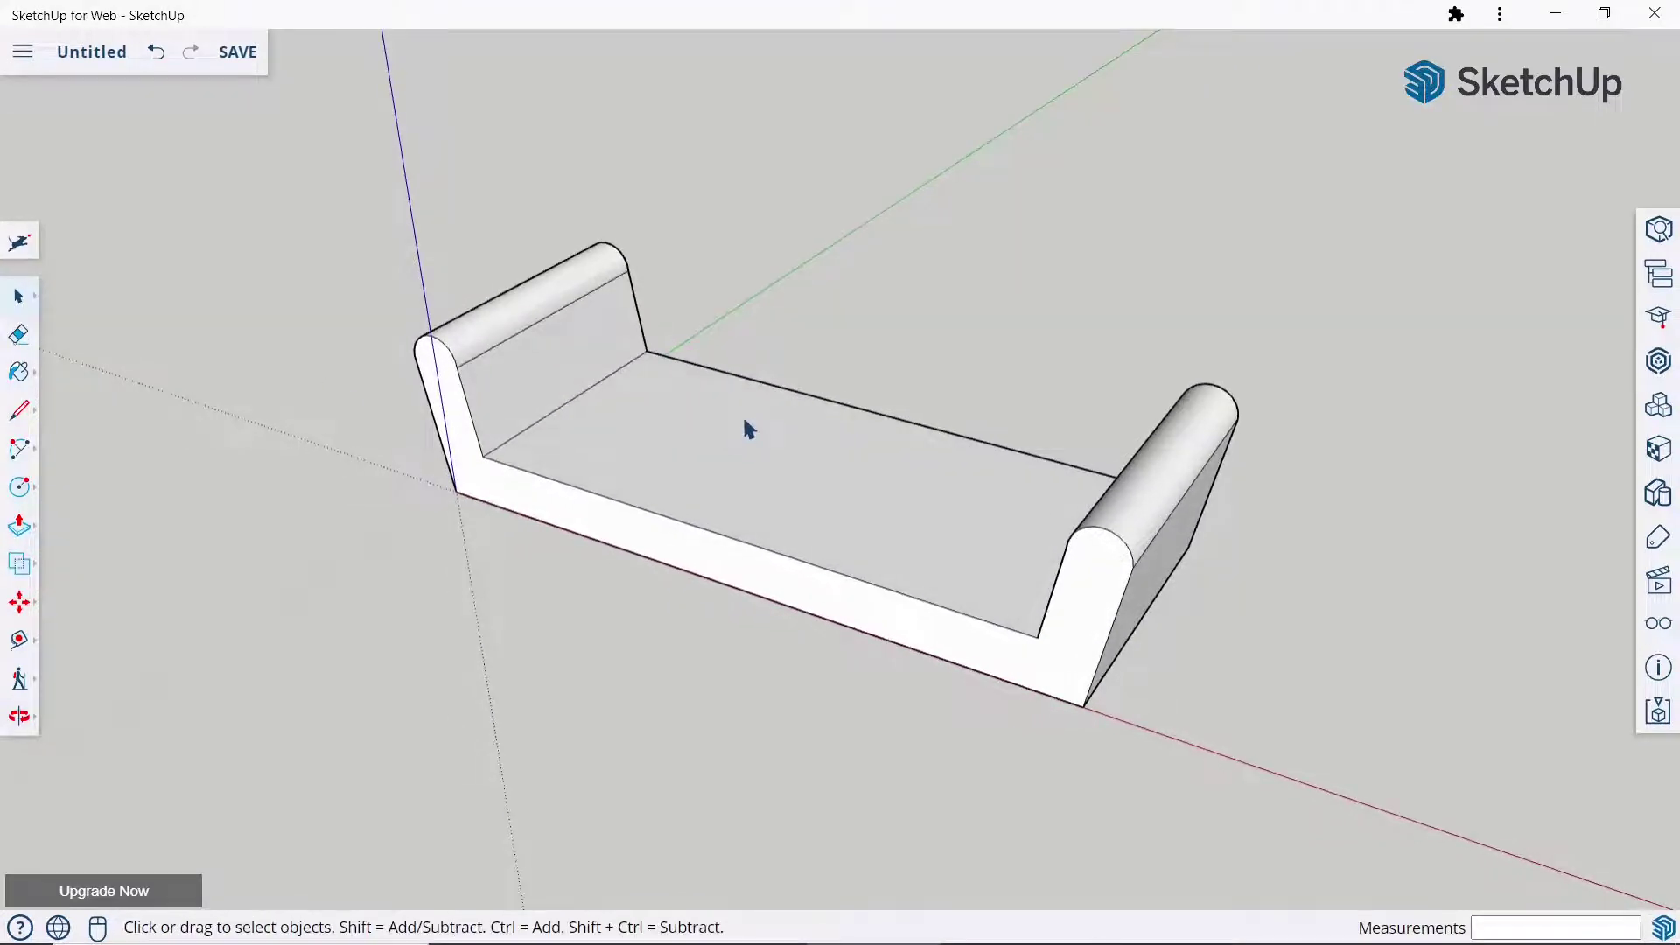
key("ctrl+z")
Offset the U-shaped profile face and the seat face inward by 30 mm.
left_click(17, 530)
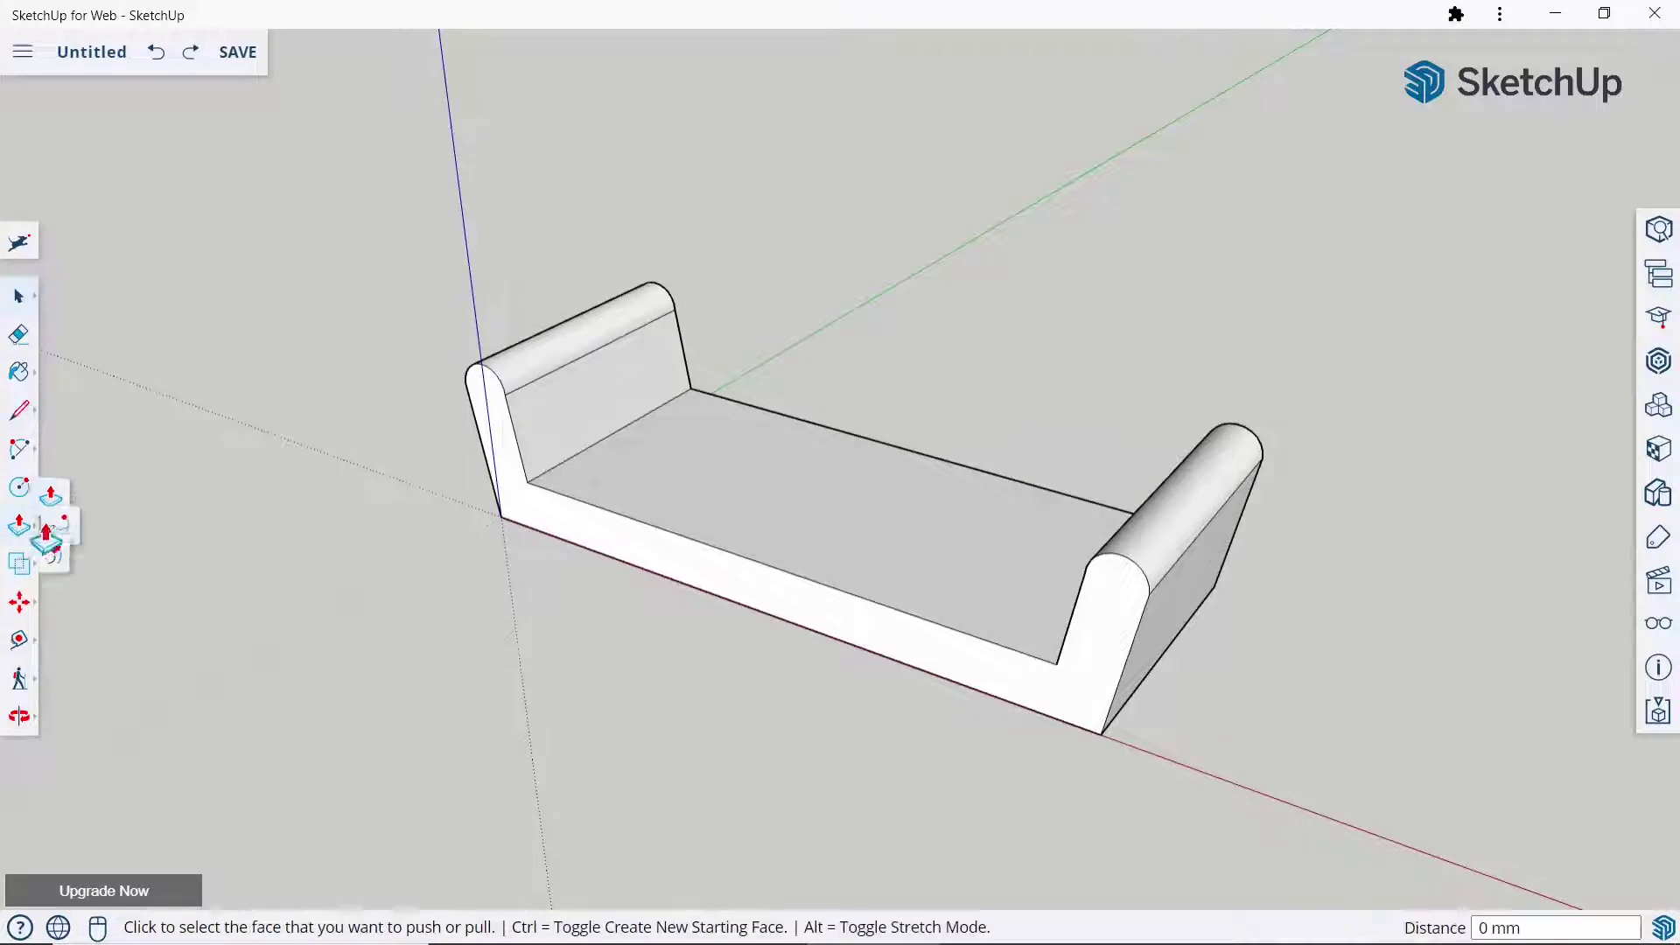
left_click(76, 570)
scroll(799, 447, "up", 2)
scroll(657, 692, "up", 2)
left_click(656, 687)
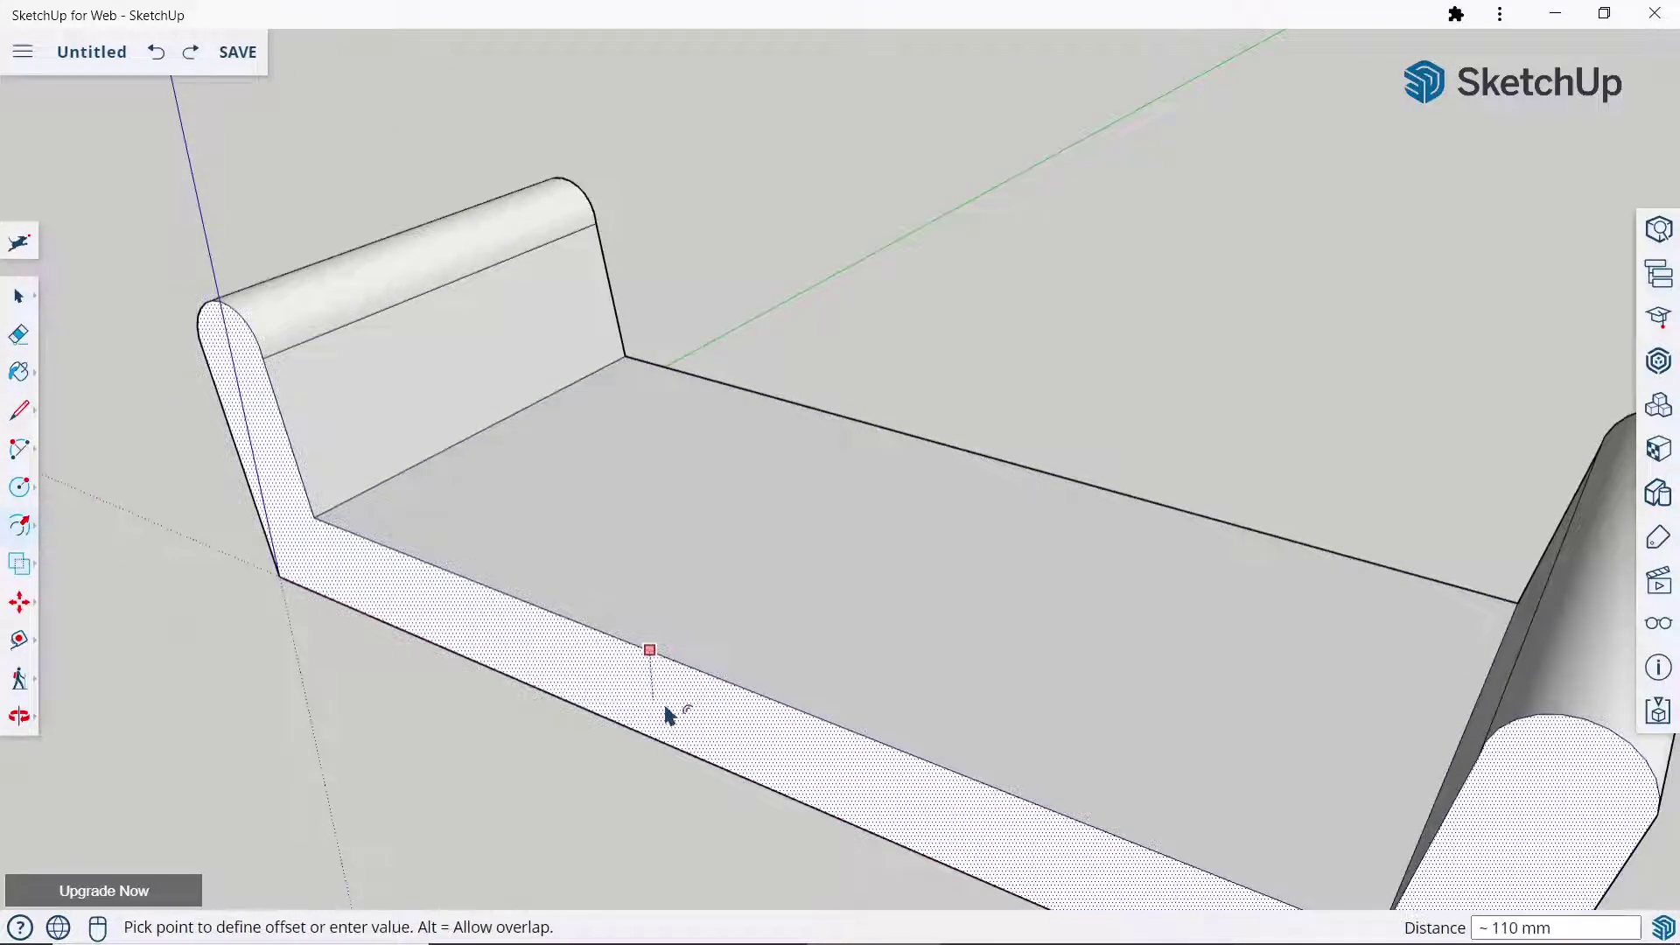
type("0")
key("Return")
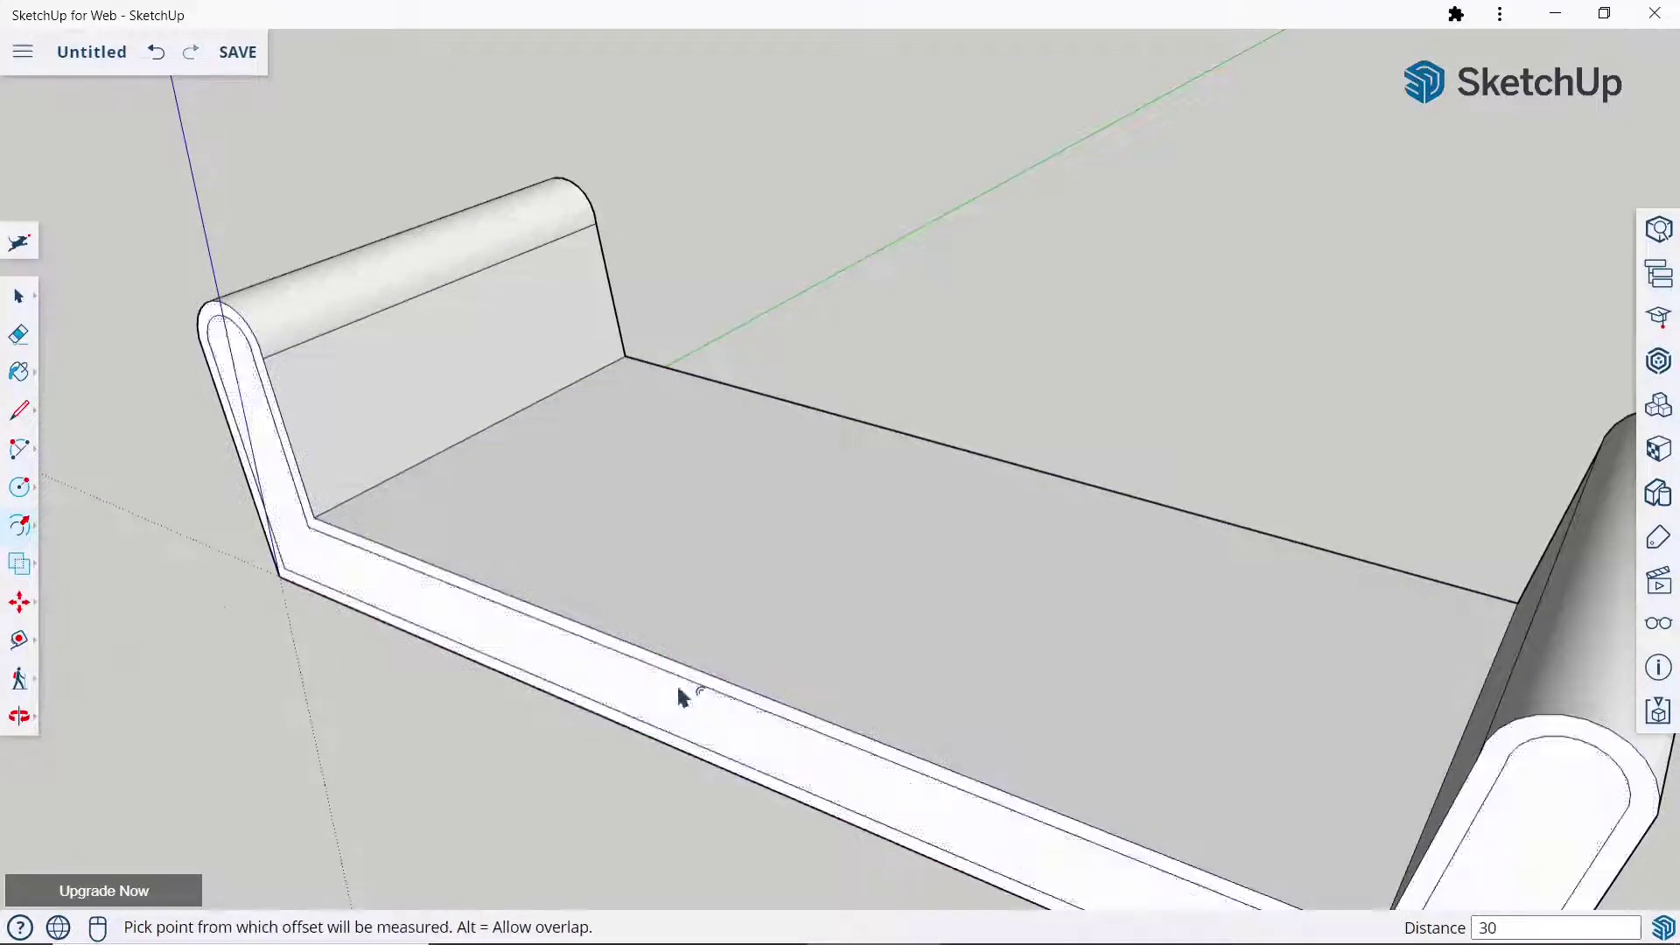
scroll(682, 694, "down", 3)
left_click(543, 523)
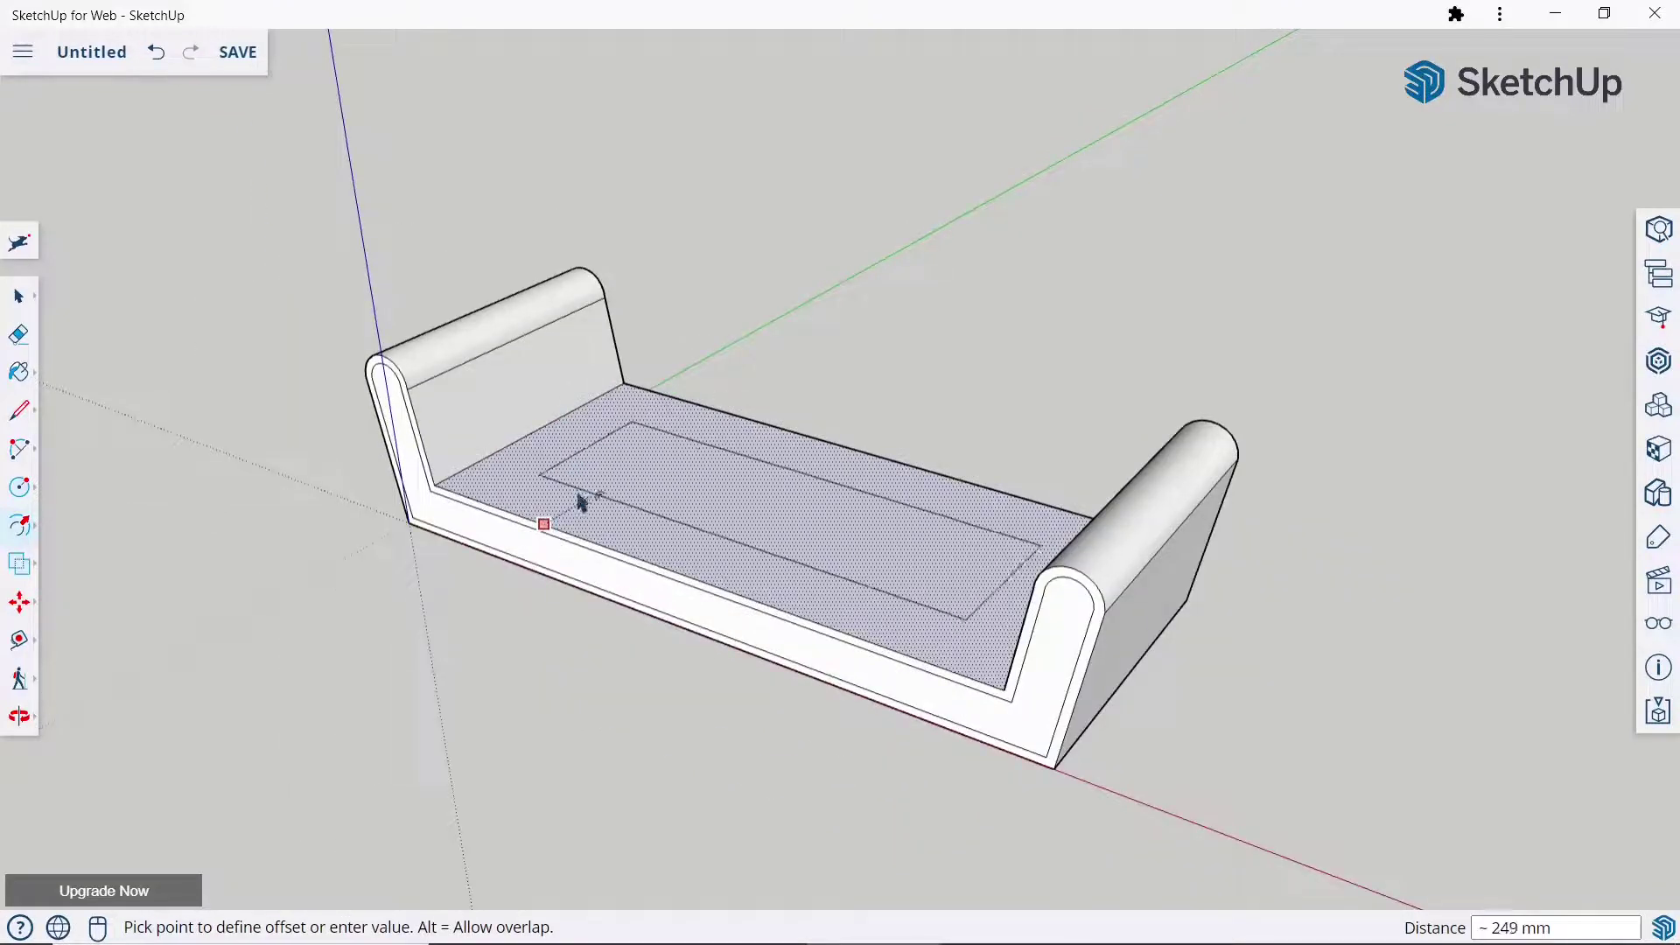
type("0")
key("Return")
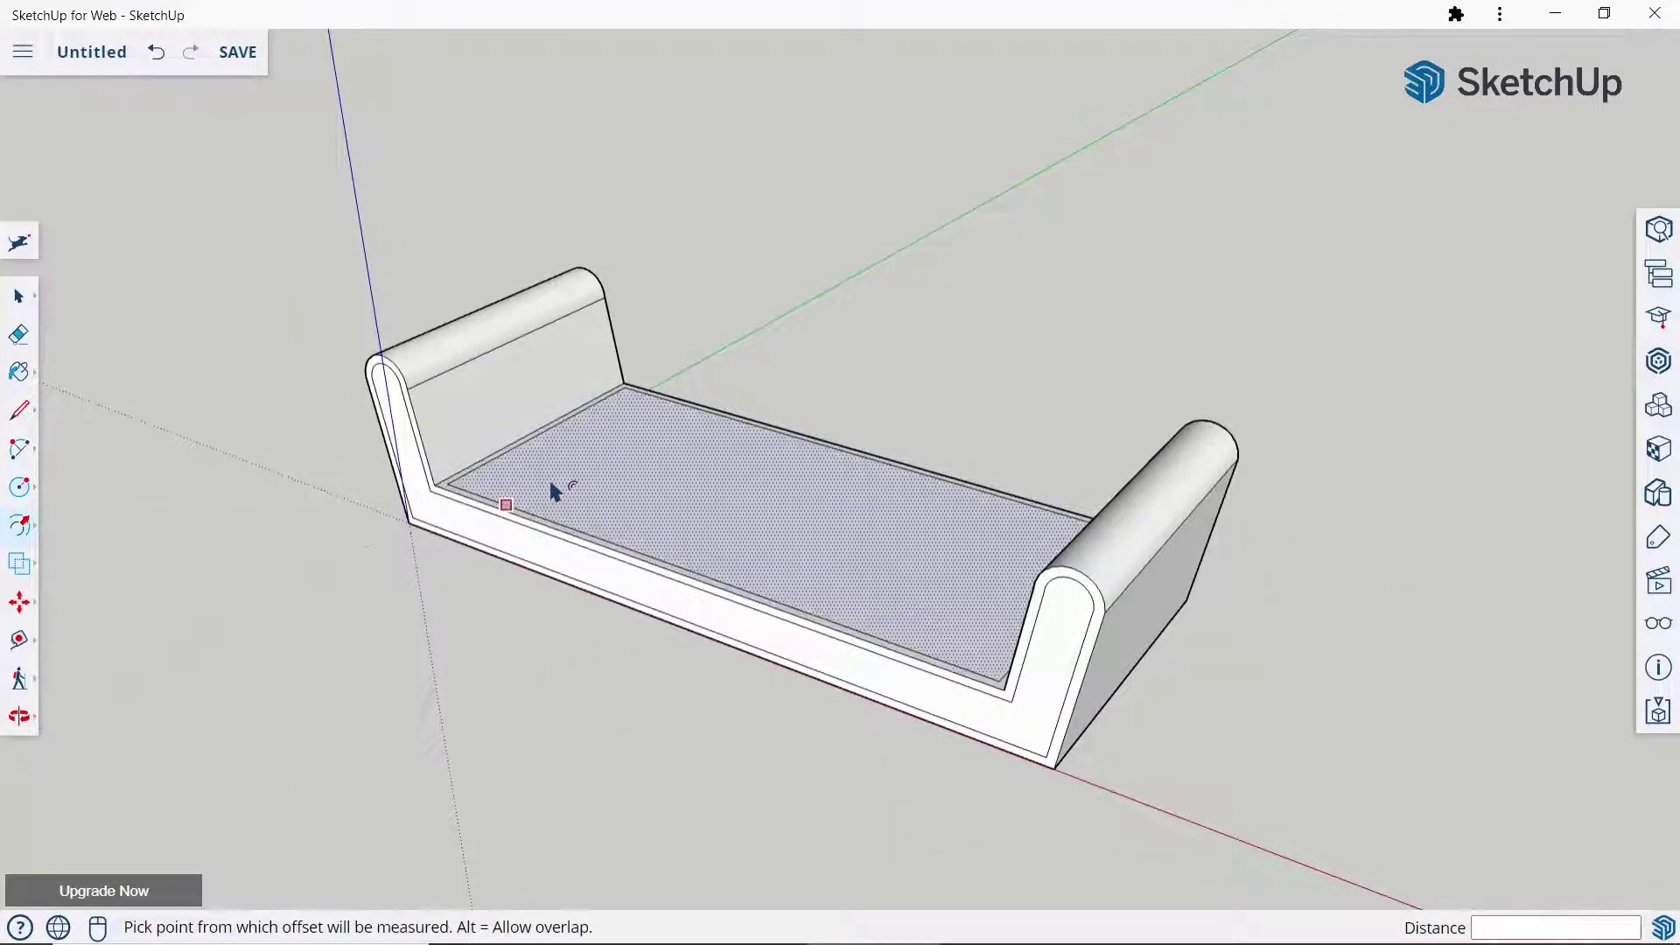
Move the base's front face 30 mm to form the bevel.
left_click(20, 602)
left_click(543, 497)
scroll(634, 496, "up", 2)
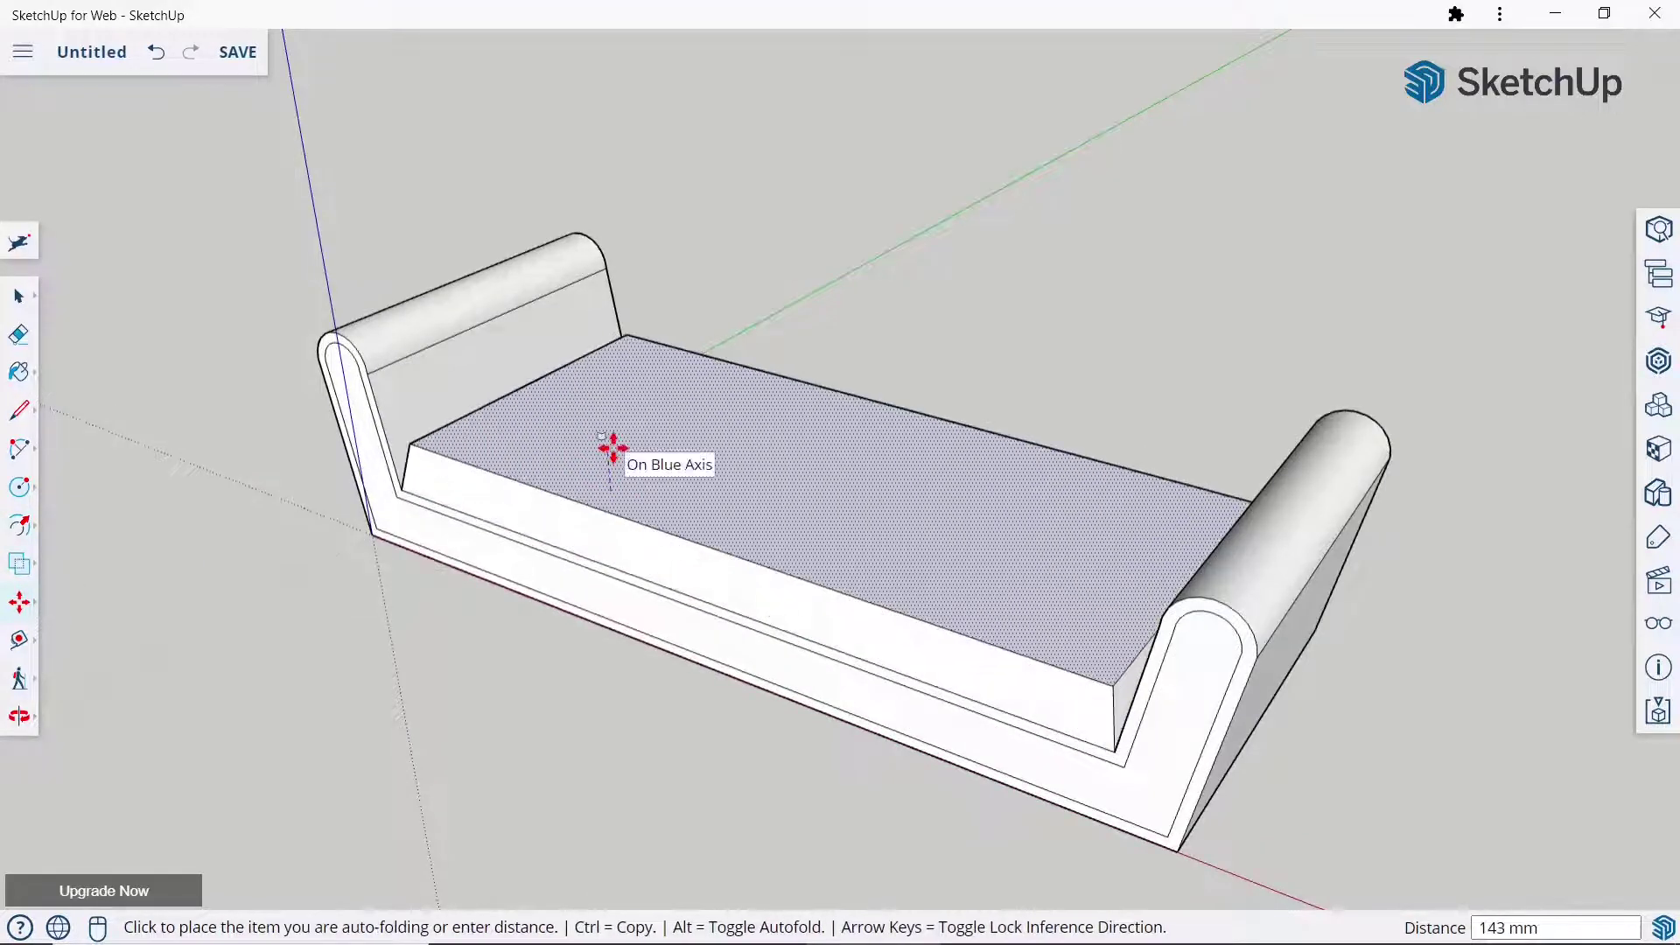
type("30")
key("Escape")
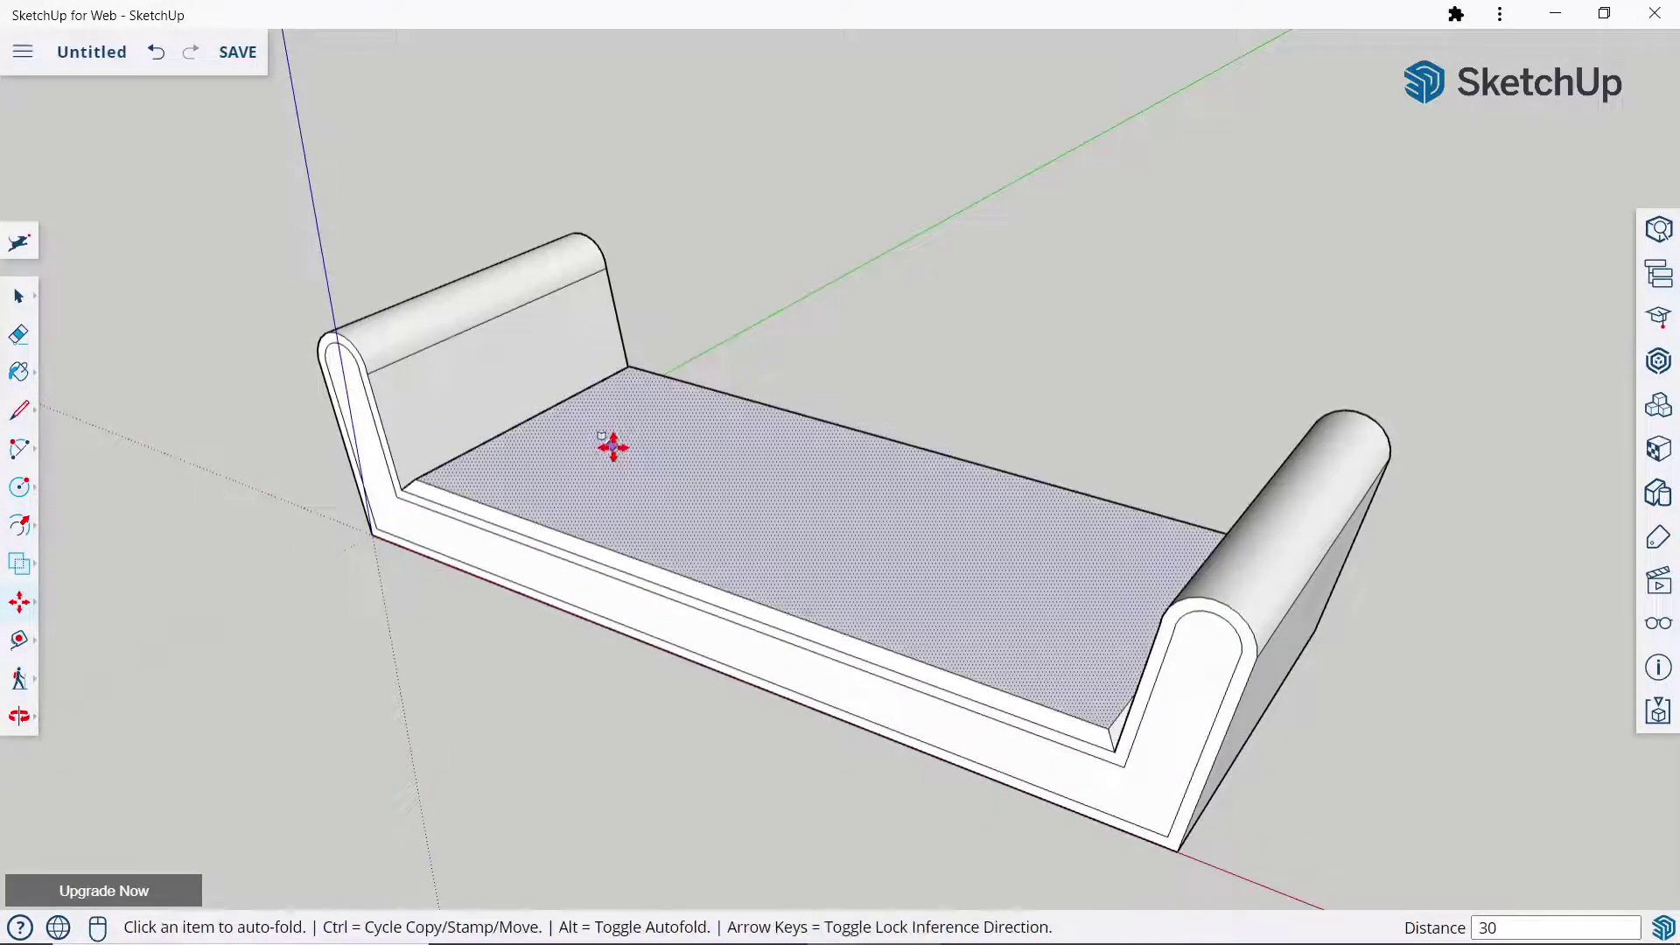
left_click(532, 567)
type("3")
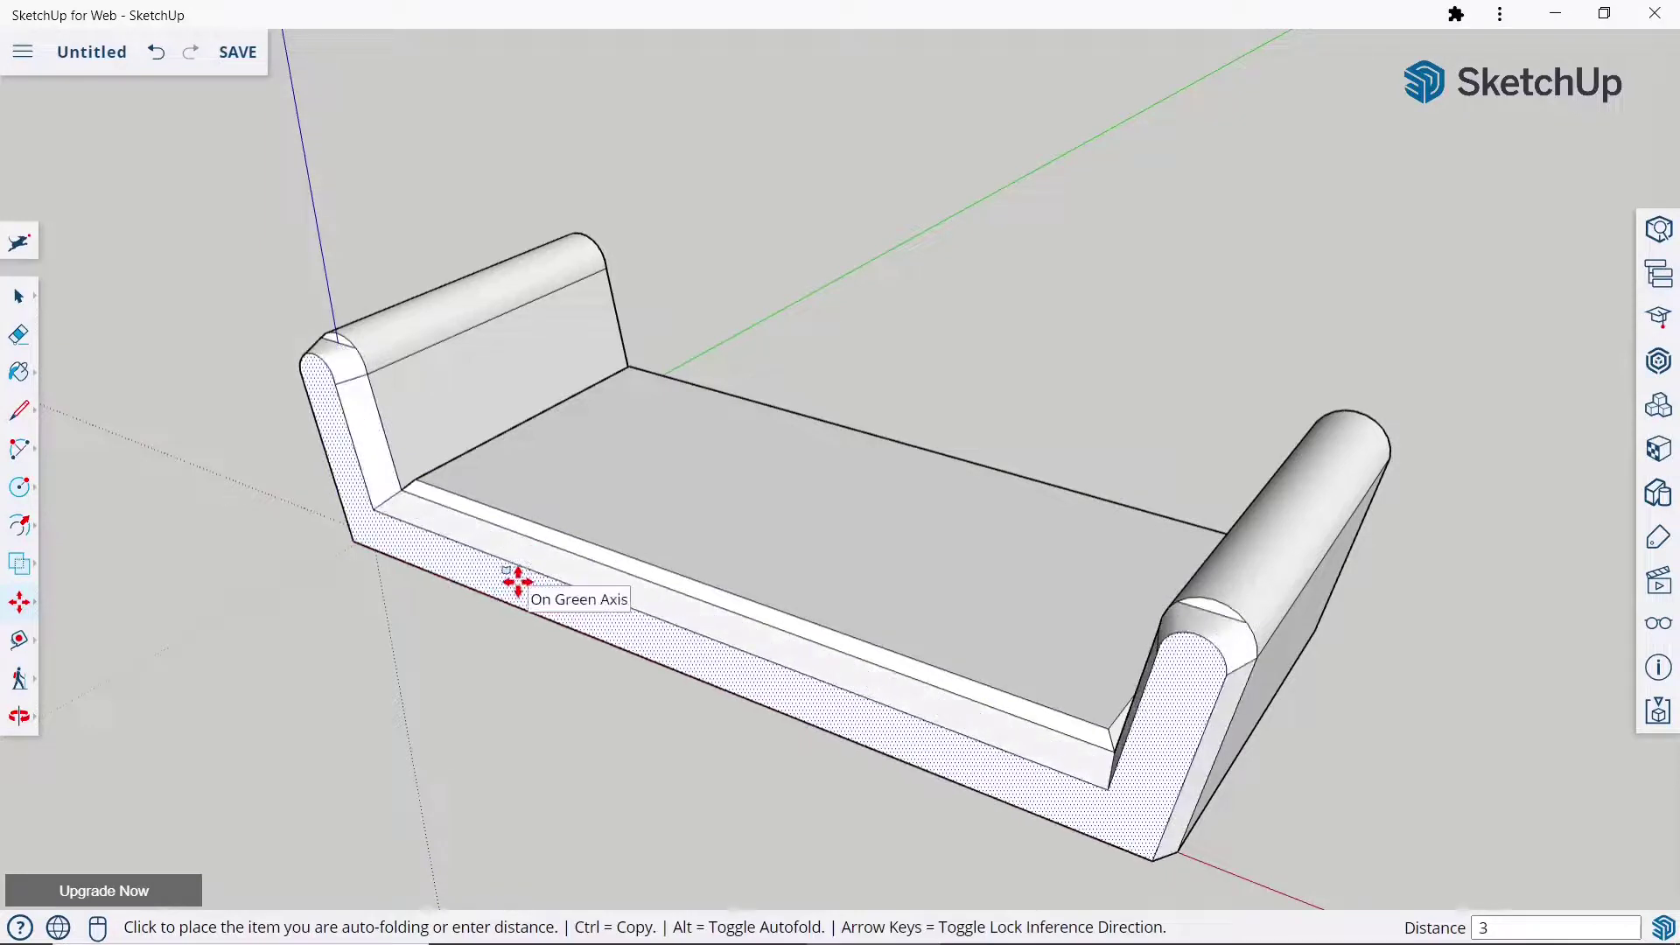
type("0")
key("Return")
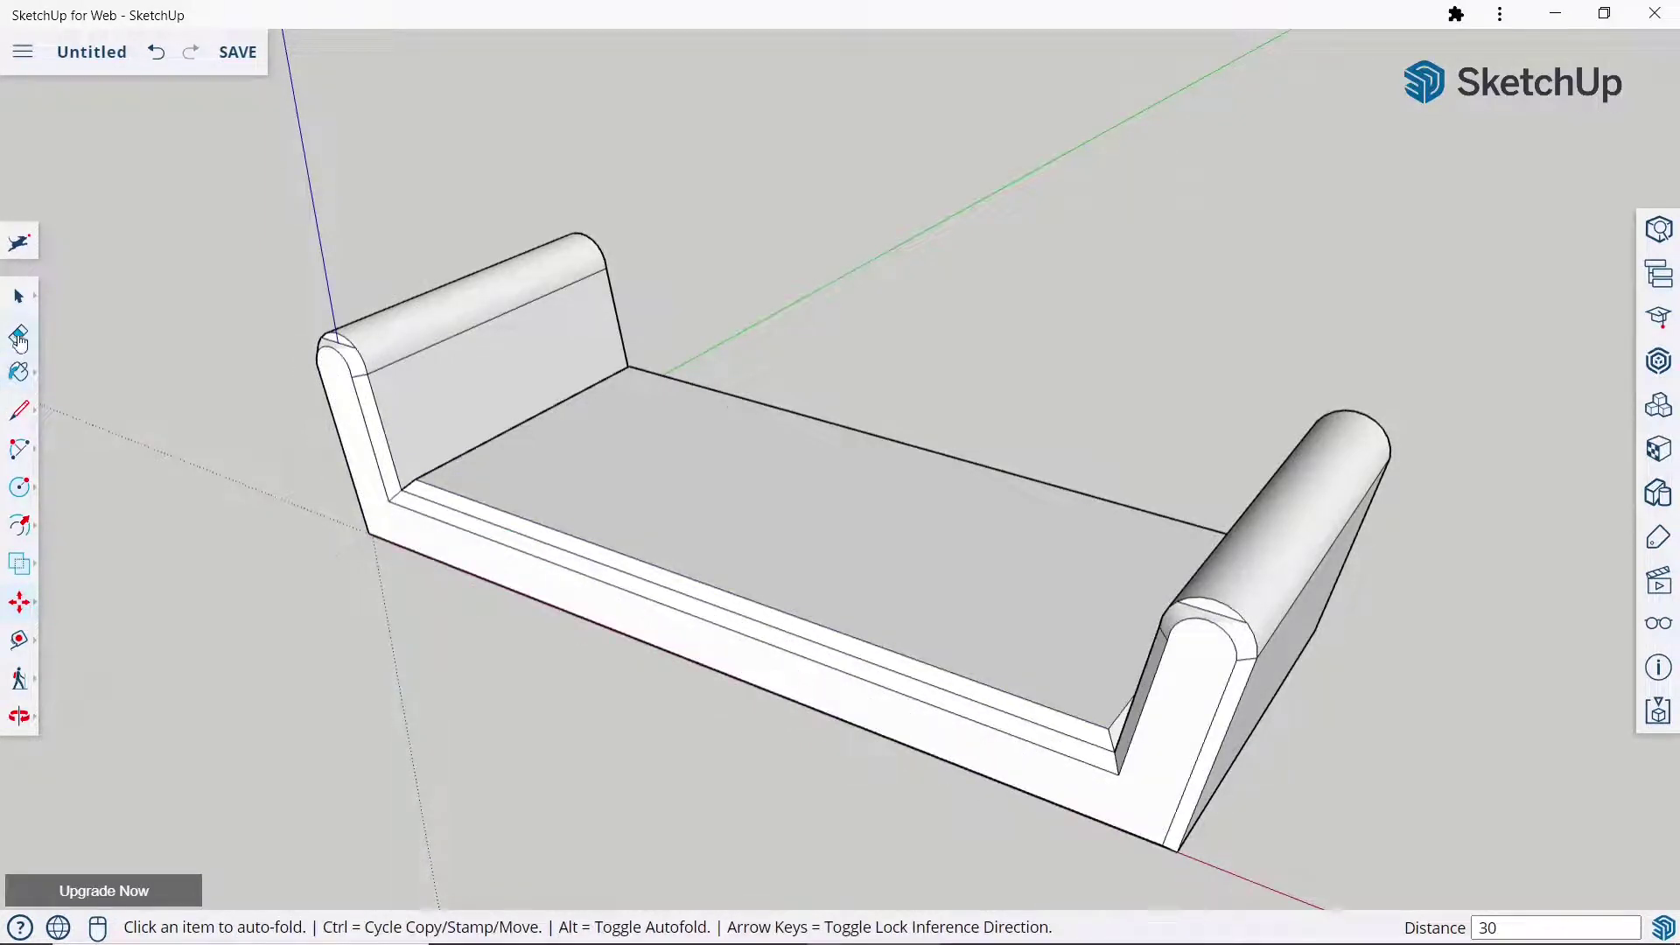
left_click(19, 337)
Ctrl-soften the right armrest's top edge and the front seat edges.
scroll(871, 363, "down", 1)
scroll(1278, 643, "up", 2)
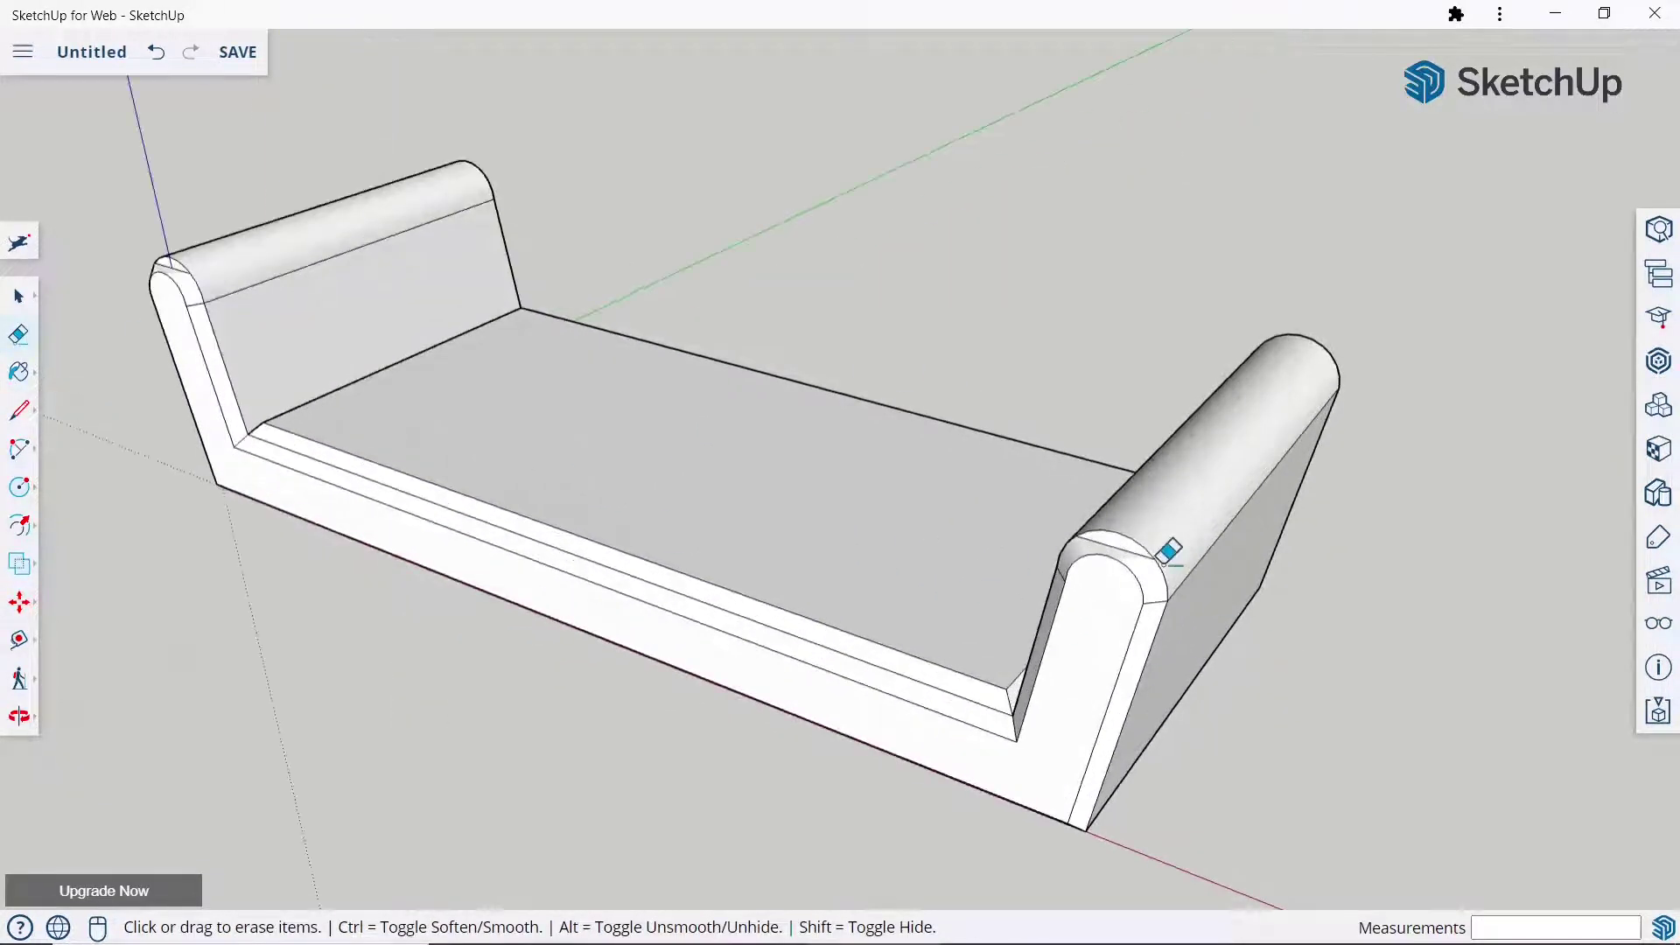
key("ctrl")
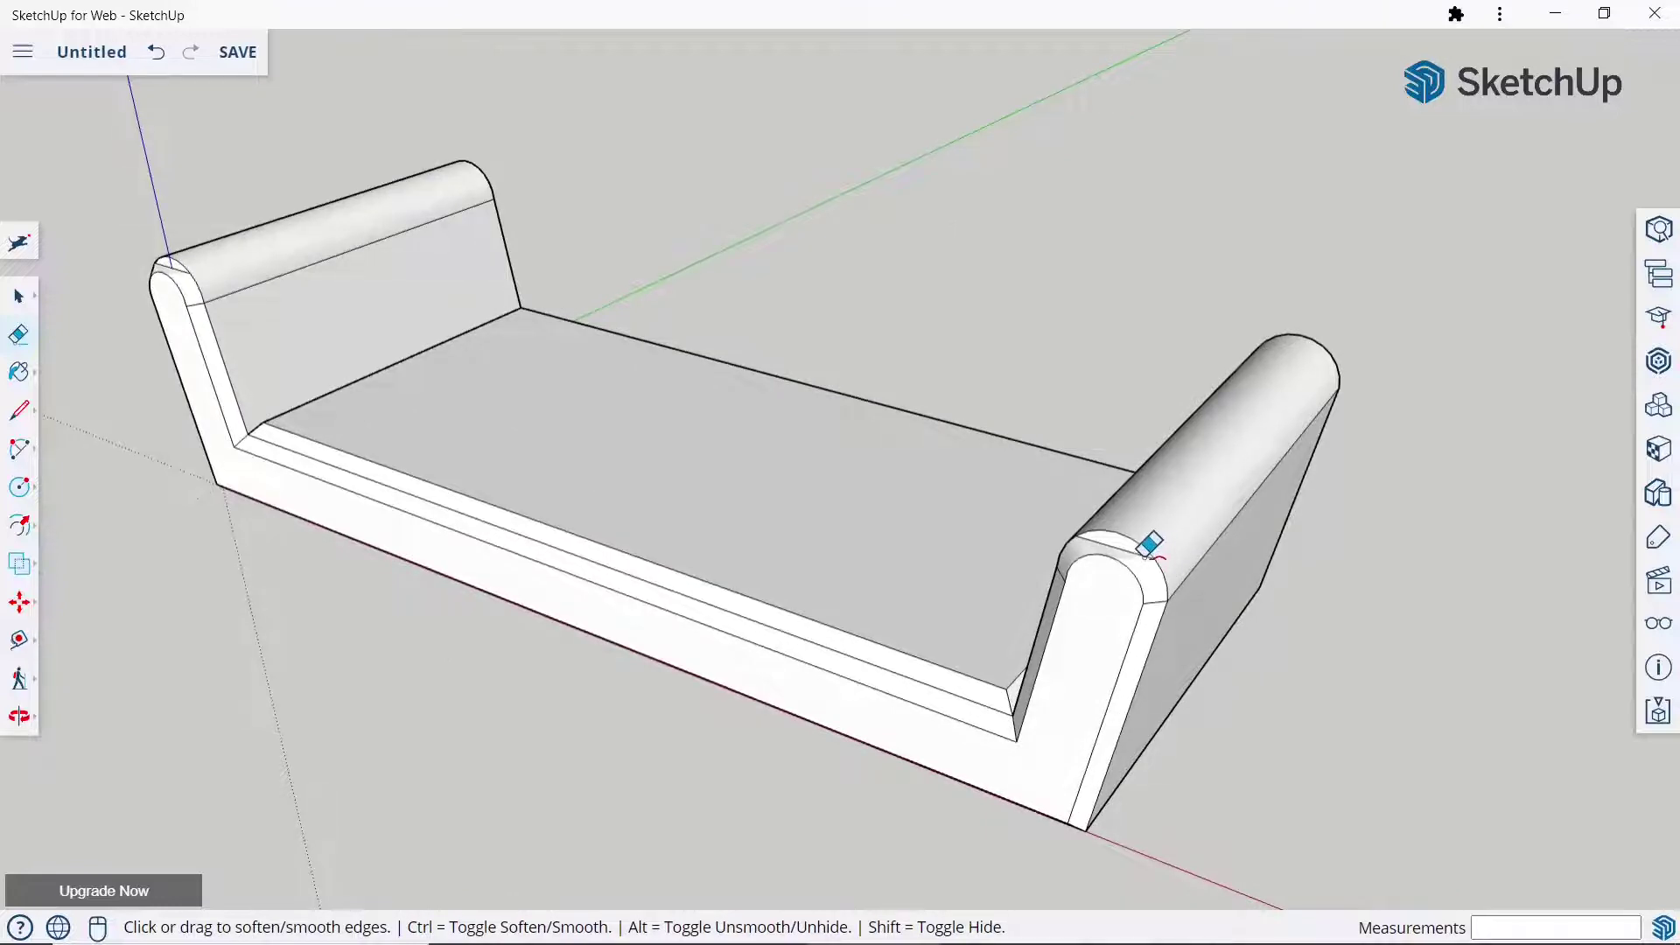
mouse_move(1142, 550)
left_mouse_down("ctrl")
mouse_move(1155, 588)
mouse_move(1058, 585)
left_mouse_up("ctrl")
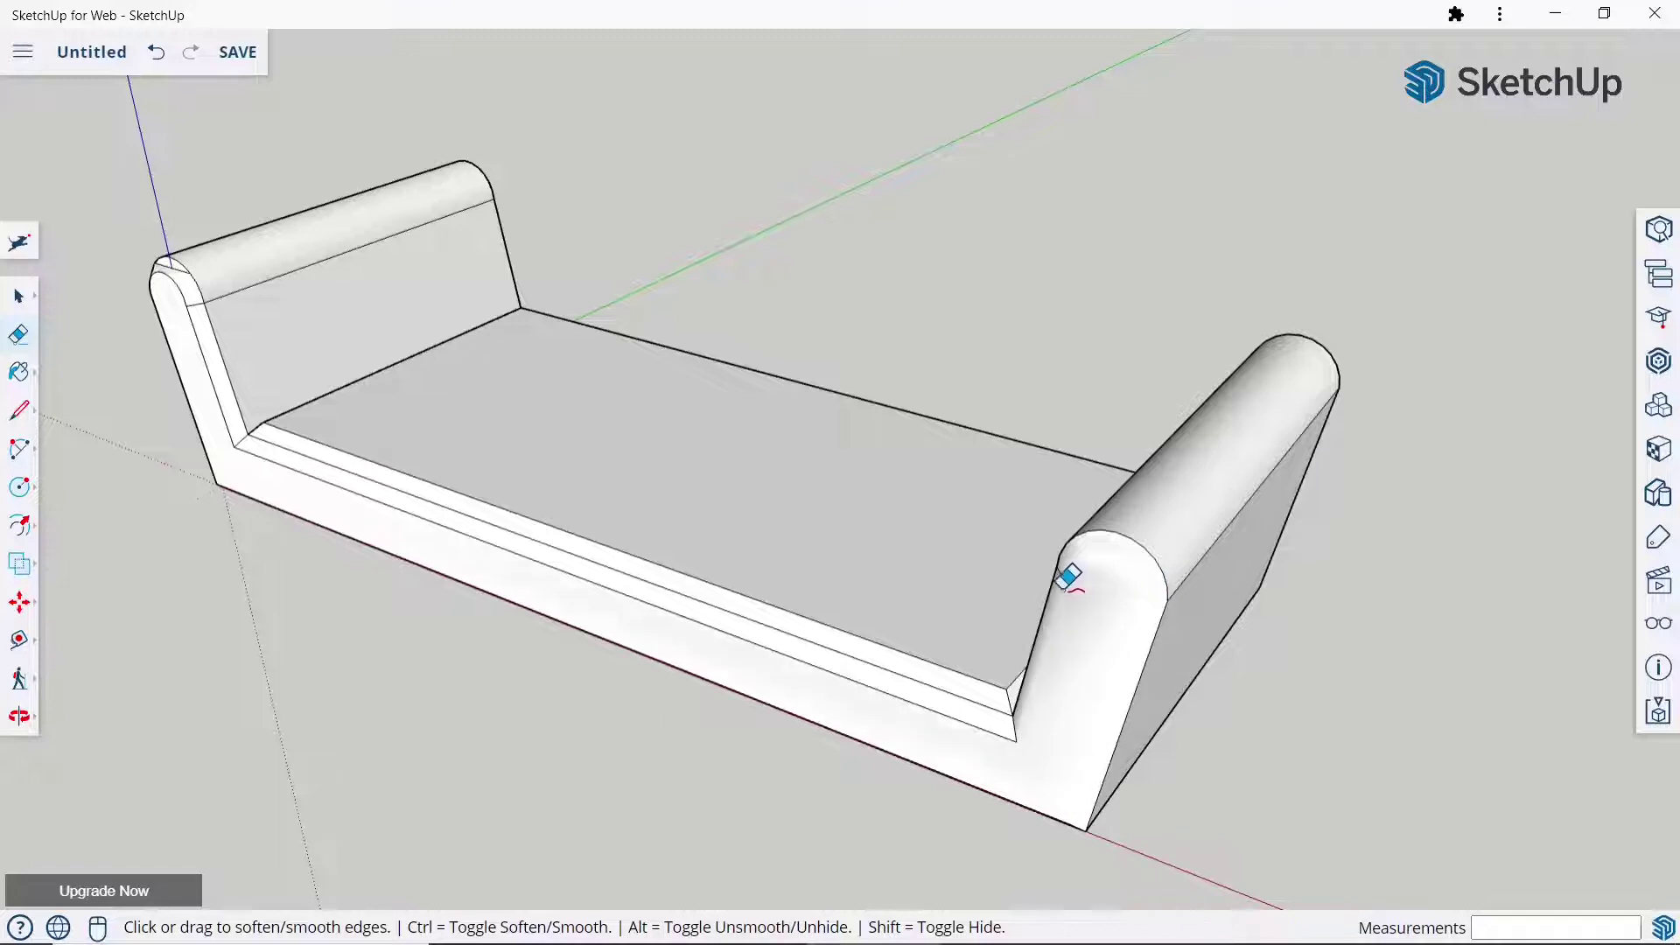
scroll(1032, 739, "up", 3)
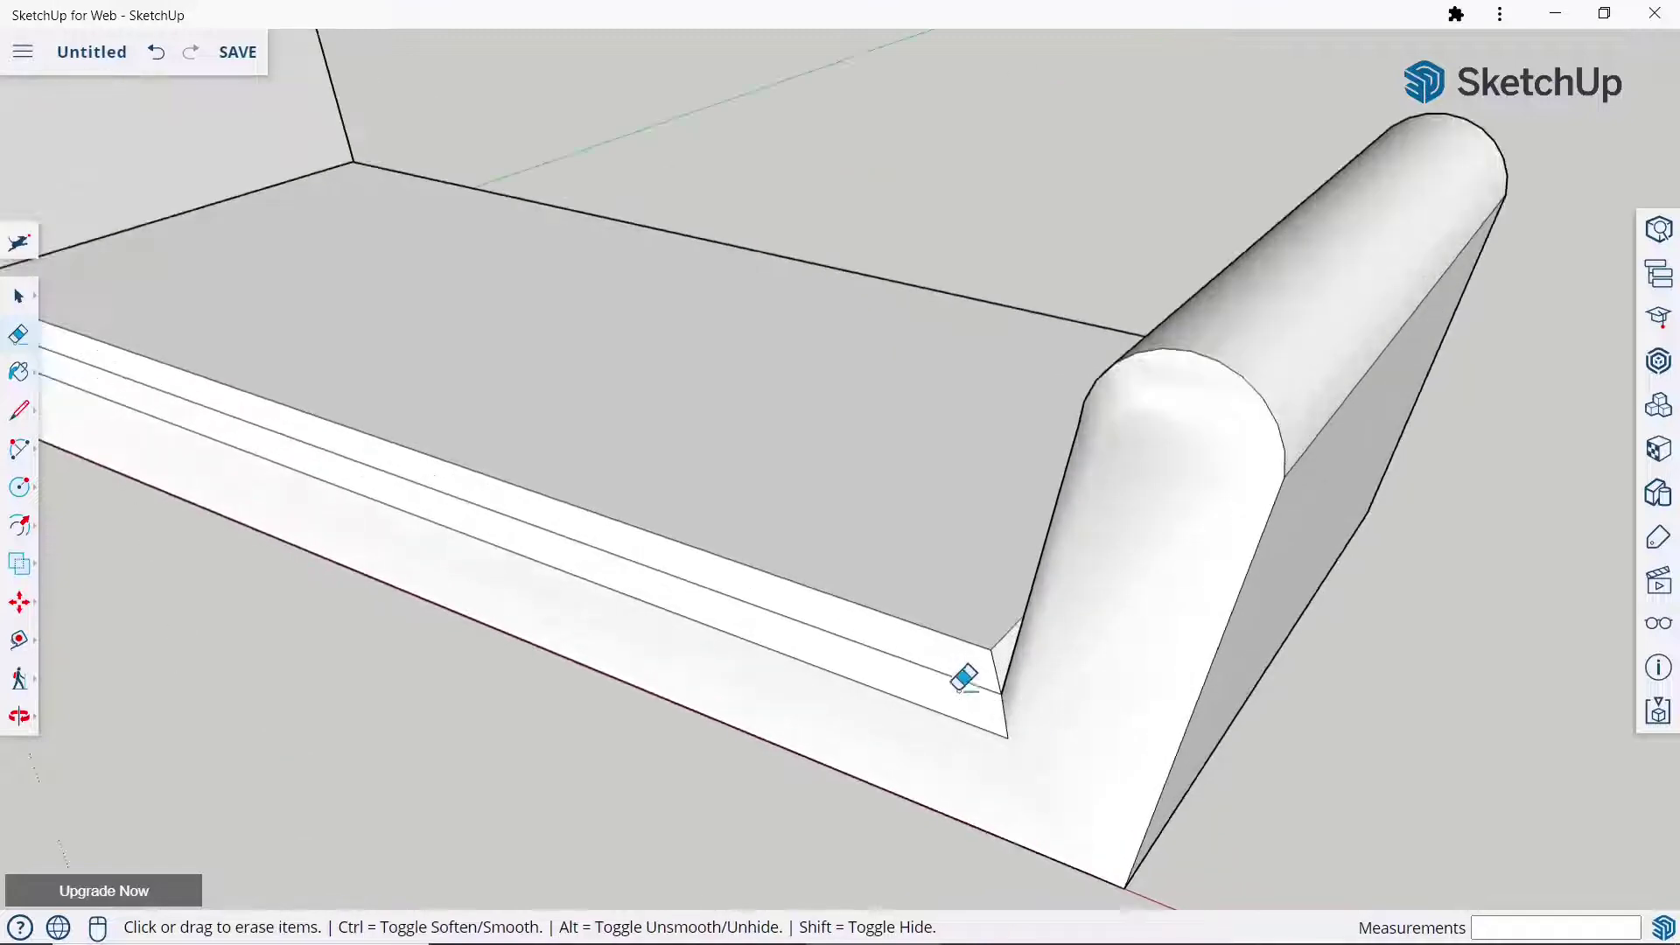
left_click(955, 630, "ctrl")
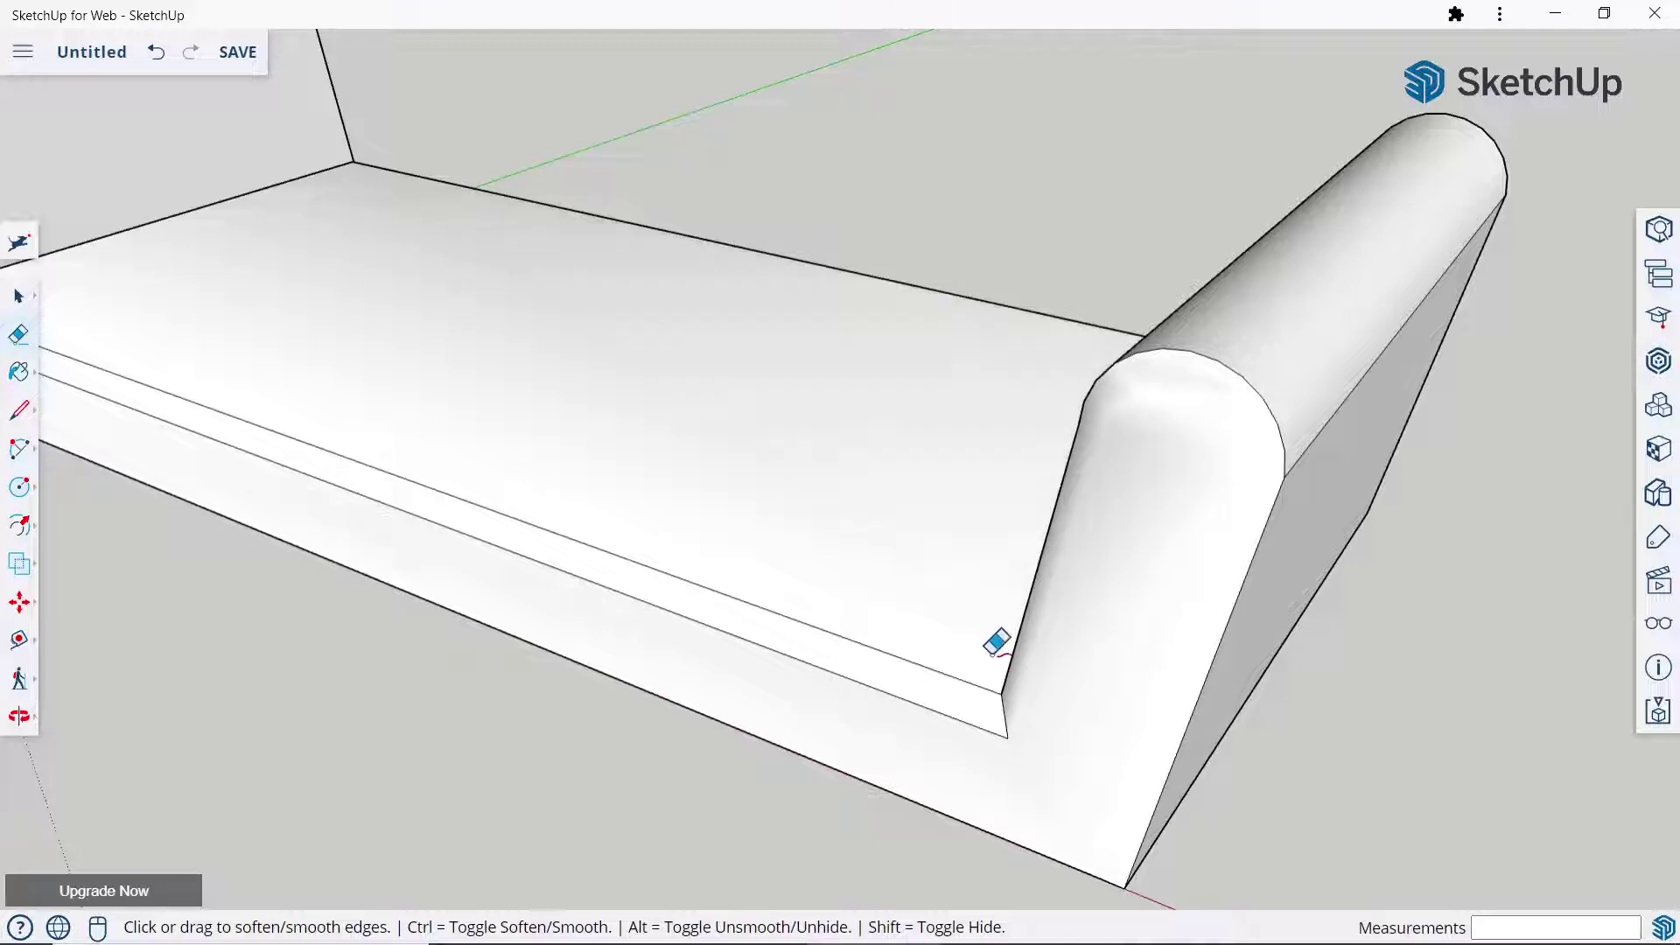
left_click(984, 689, "ctrl")
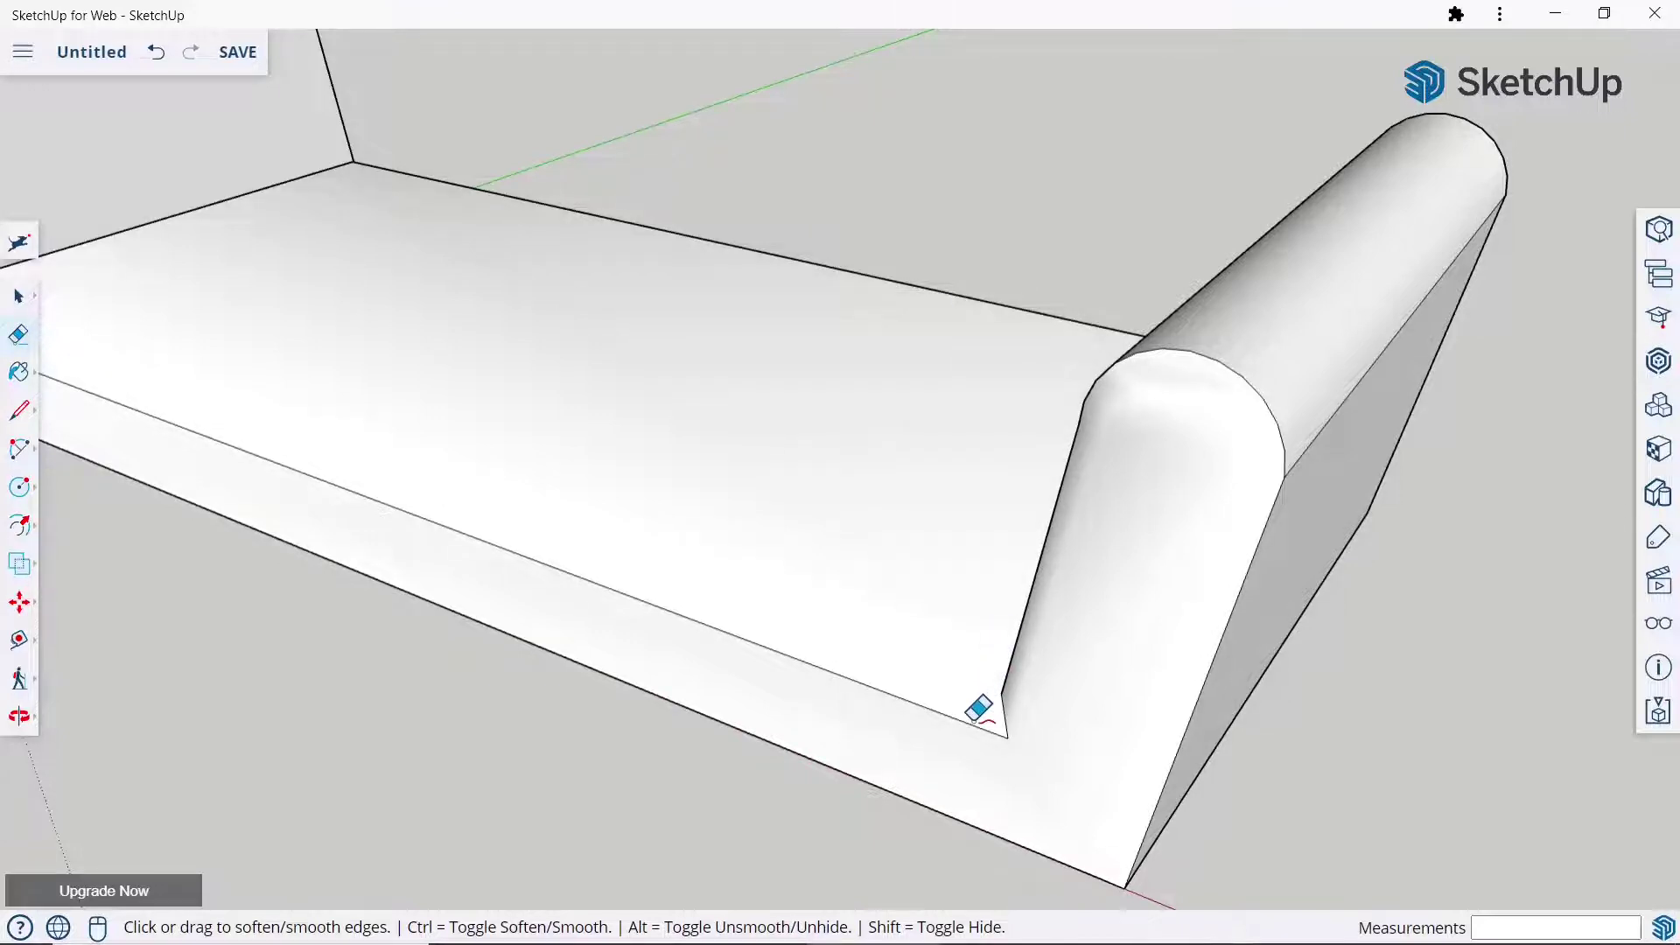
scroll(978, 709, "down", 2)
scroll(975, 600, "down", 3)
scroll(173, 398, "up", 5)
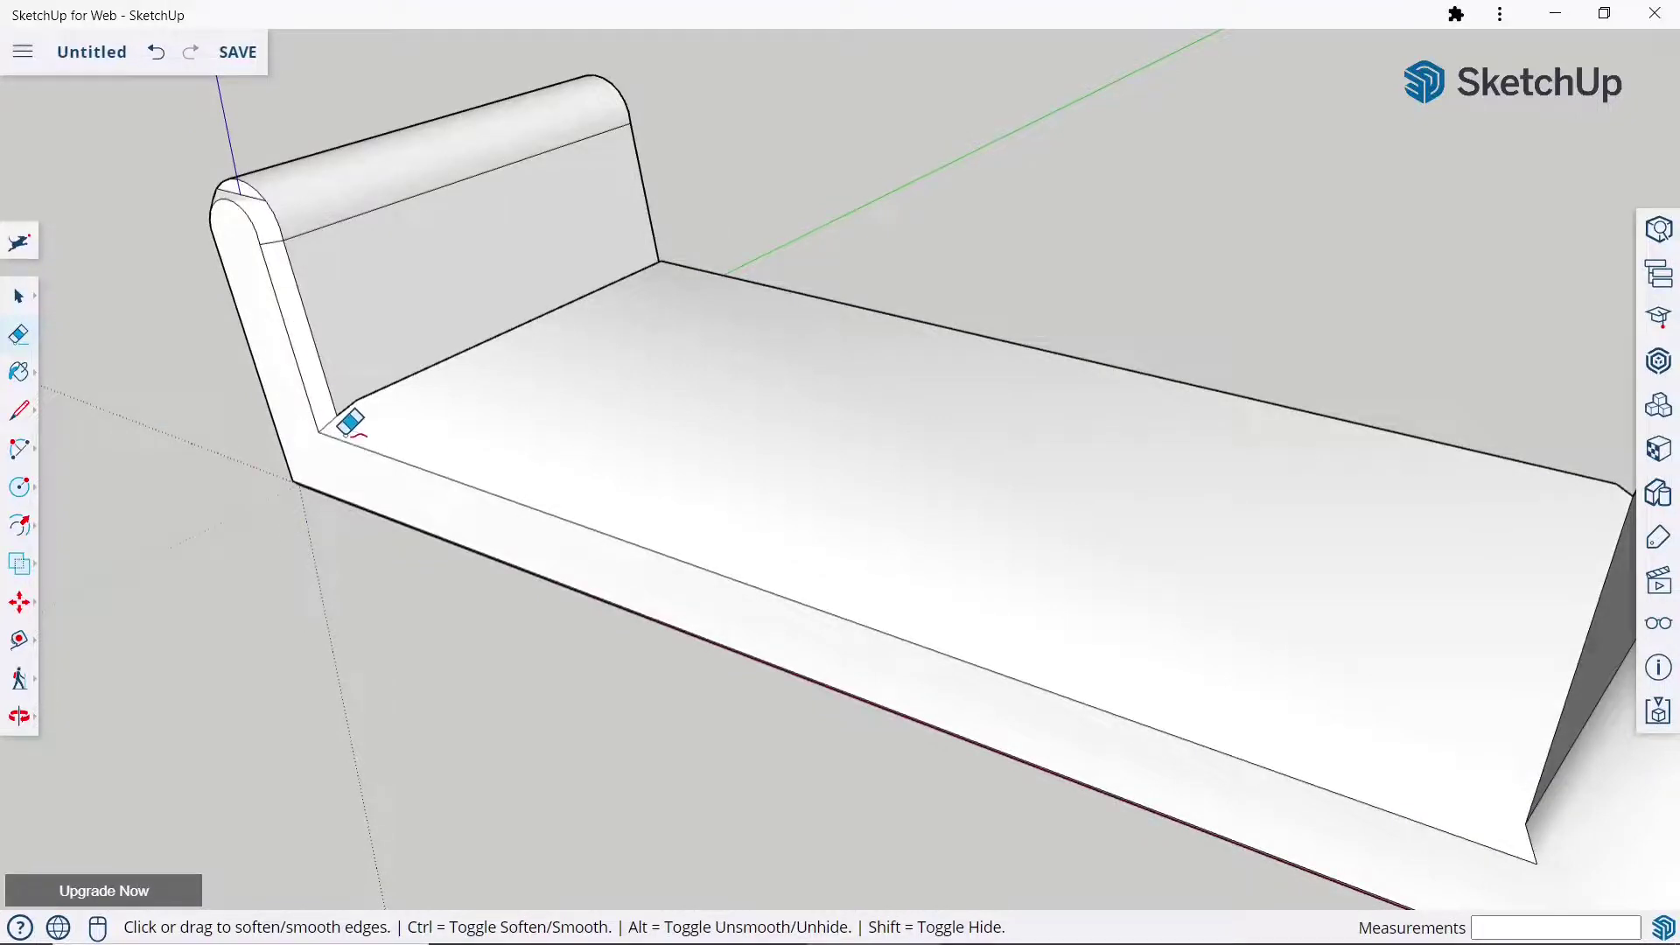
Soften the inner seat edge by the armrest and the edge across its rounded top.
left_click(349, 434, "ctrl")
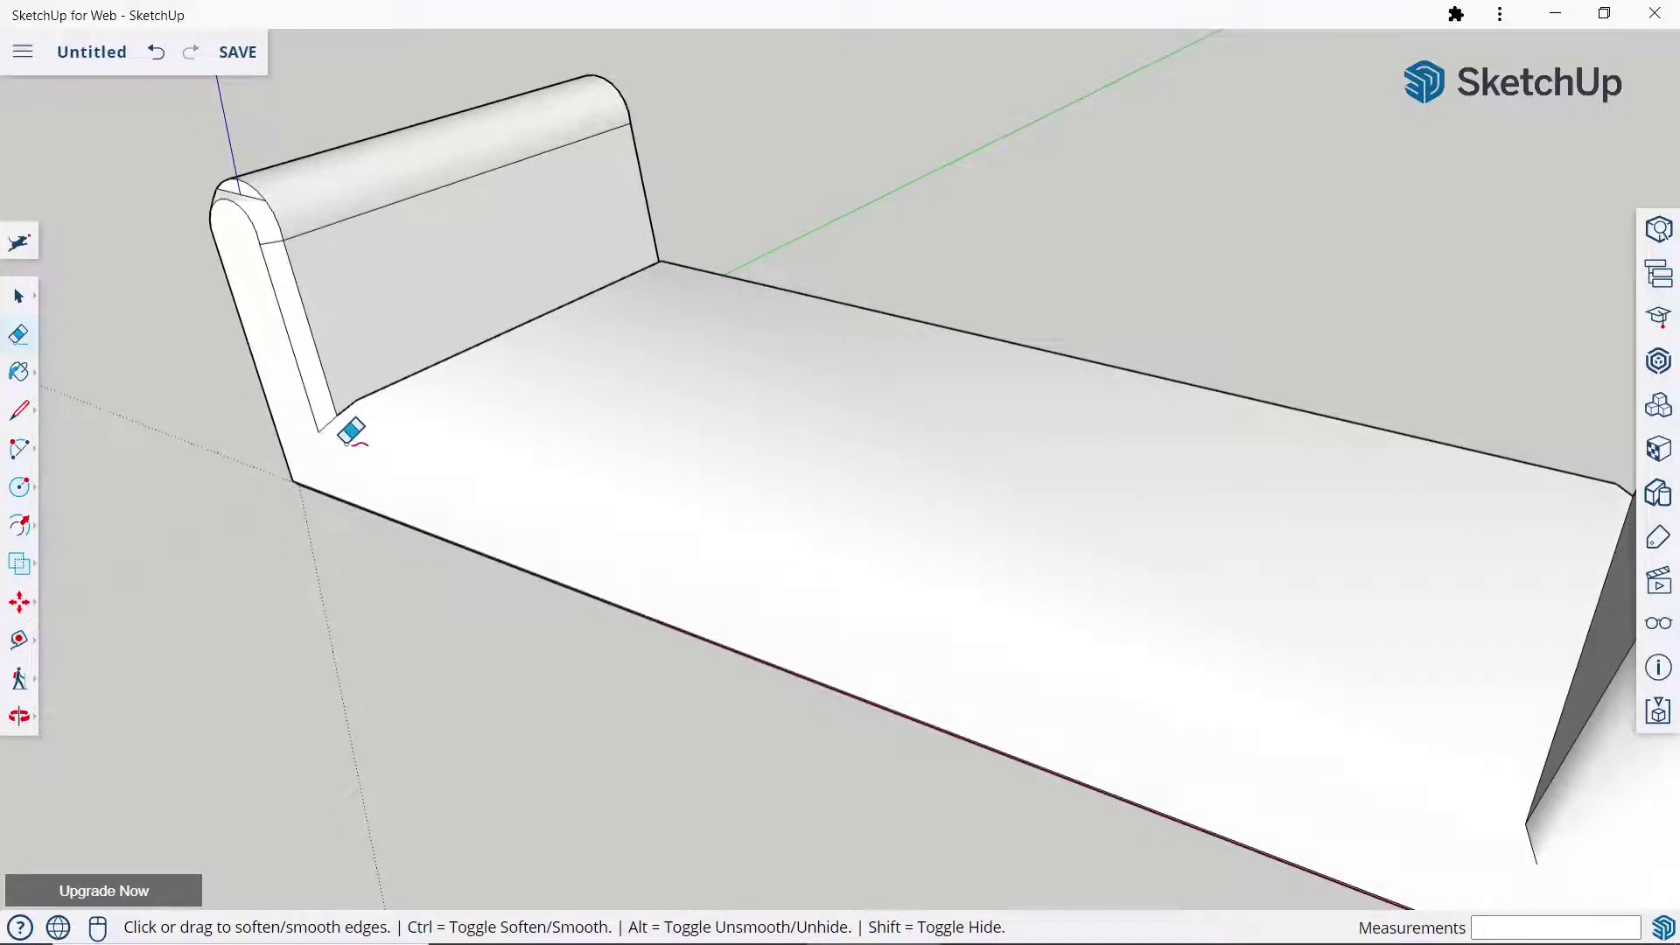
scroll(411, 468, "down", 2)
scroll(324, 285, "up", 3)
scroll(354, 280, "up", 1)
scroll(354, 288, "up", 1)
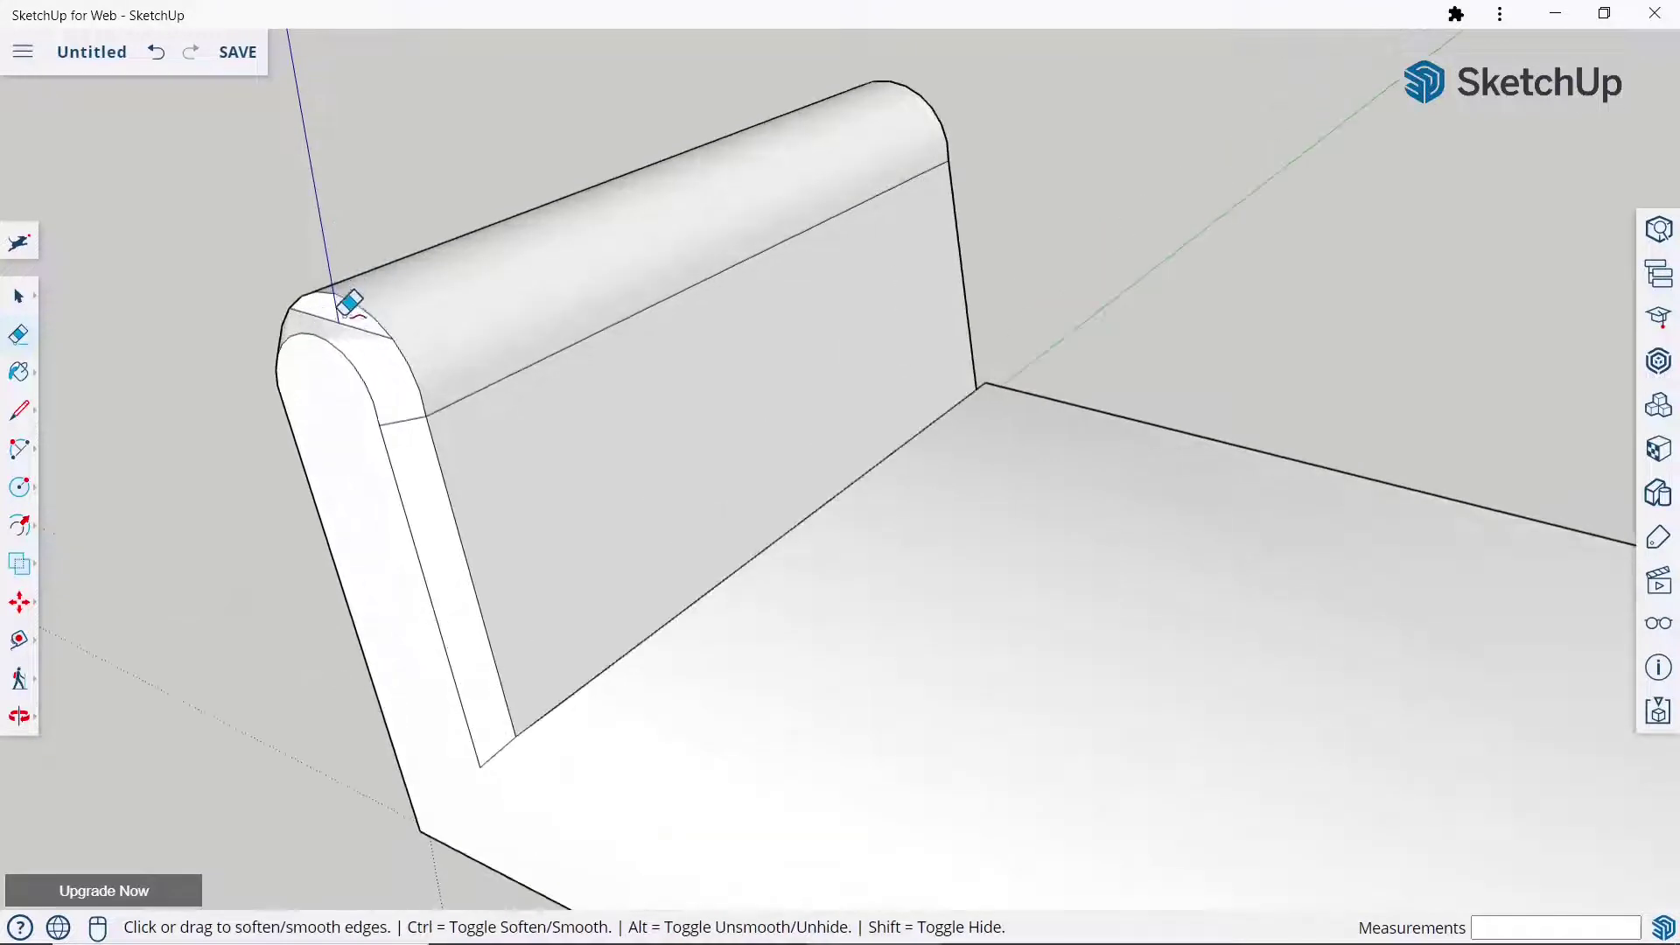
left_click(341, 343, "ctrl")
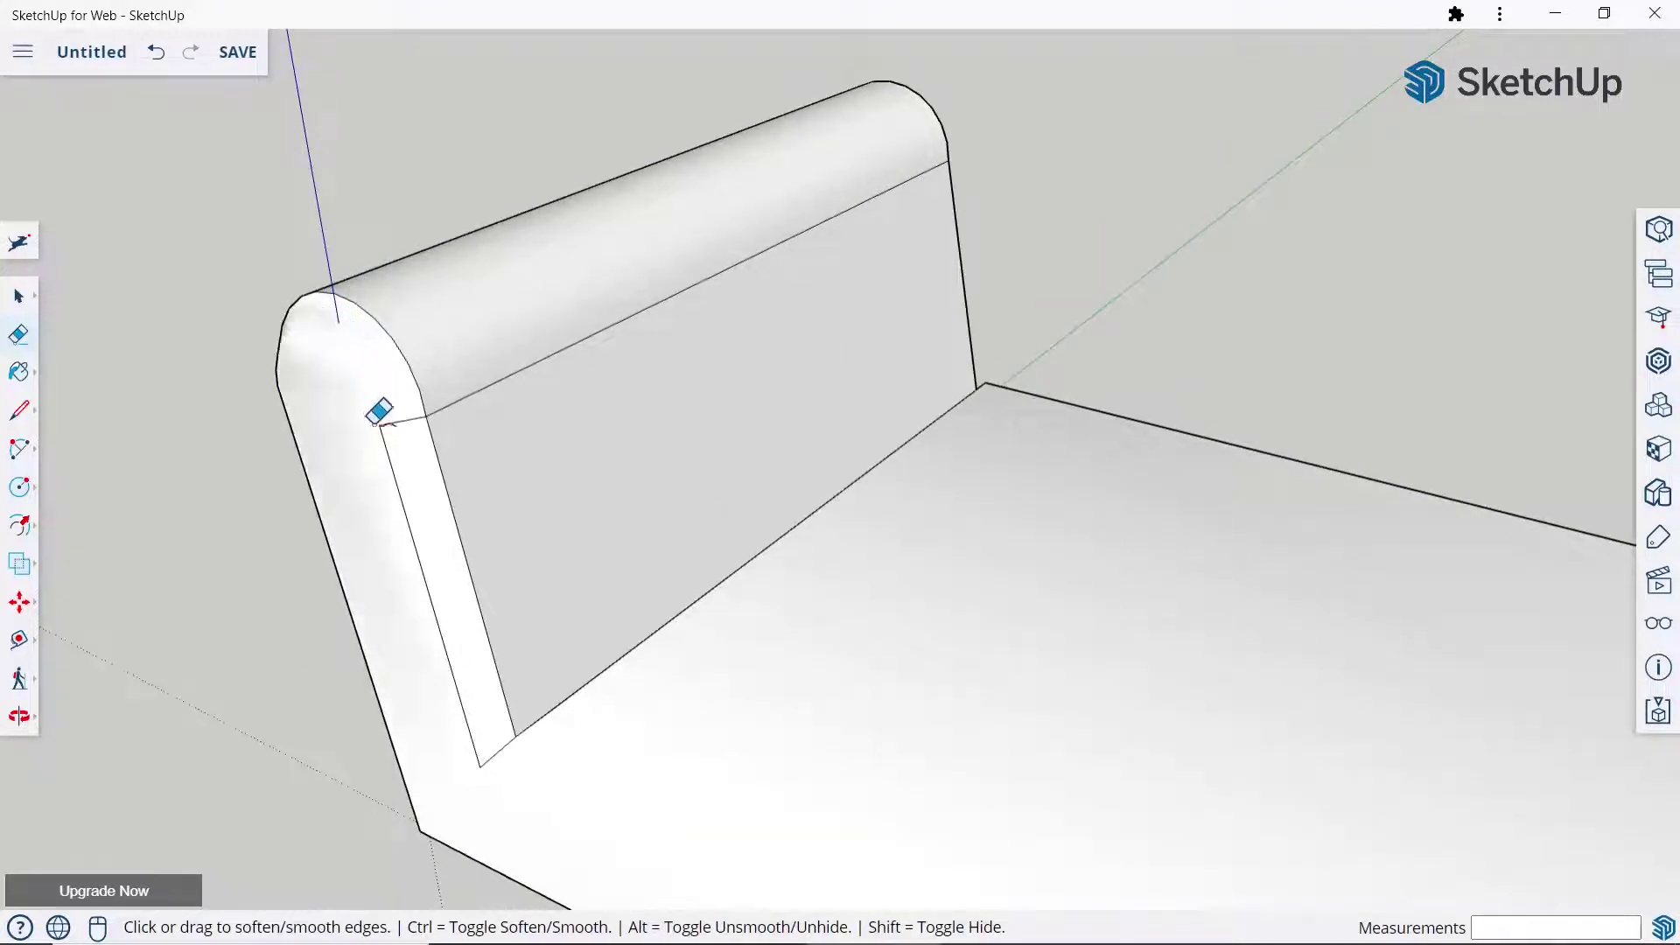
scroll(431, 420, "down", 2)
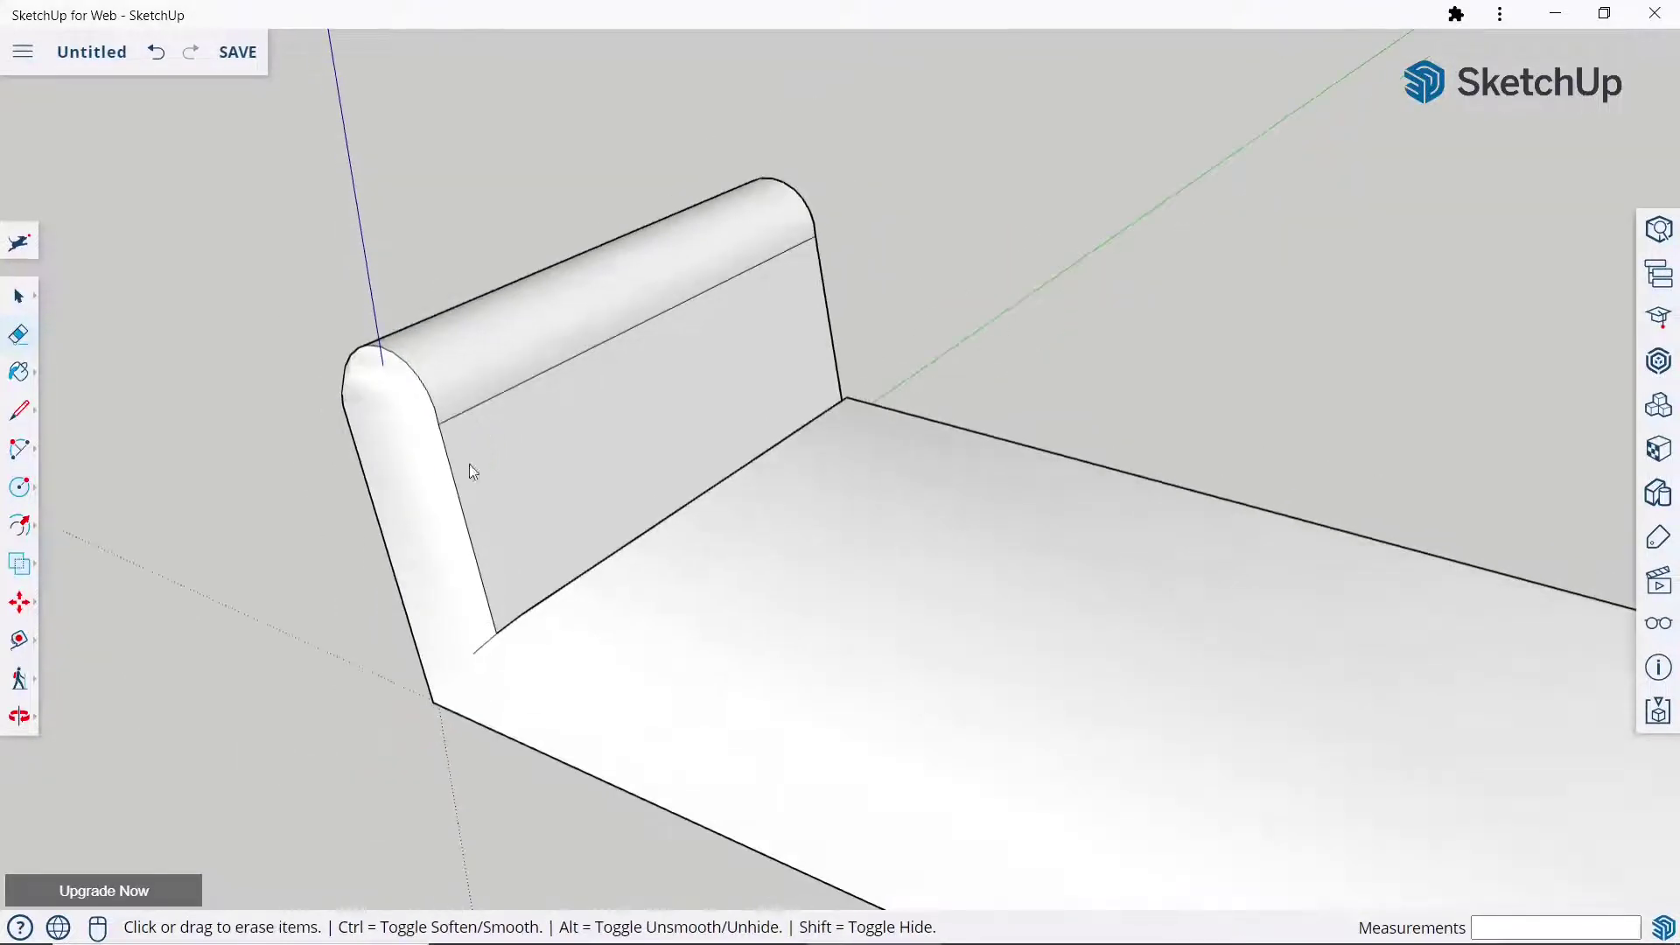
From the other side, soften the armrest's inner vertical, sliver, front-curve and top edges.
middle_click_drag(472, 473, 1029, 317)
left_click(627, 425, "ctrl")
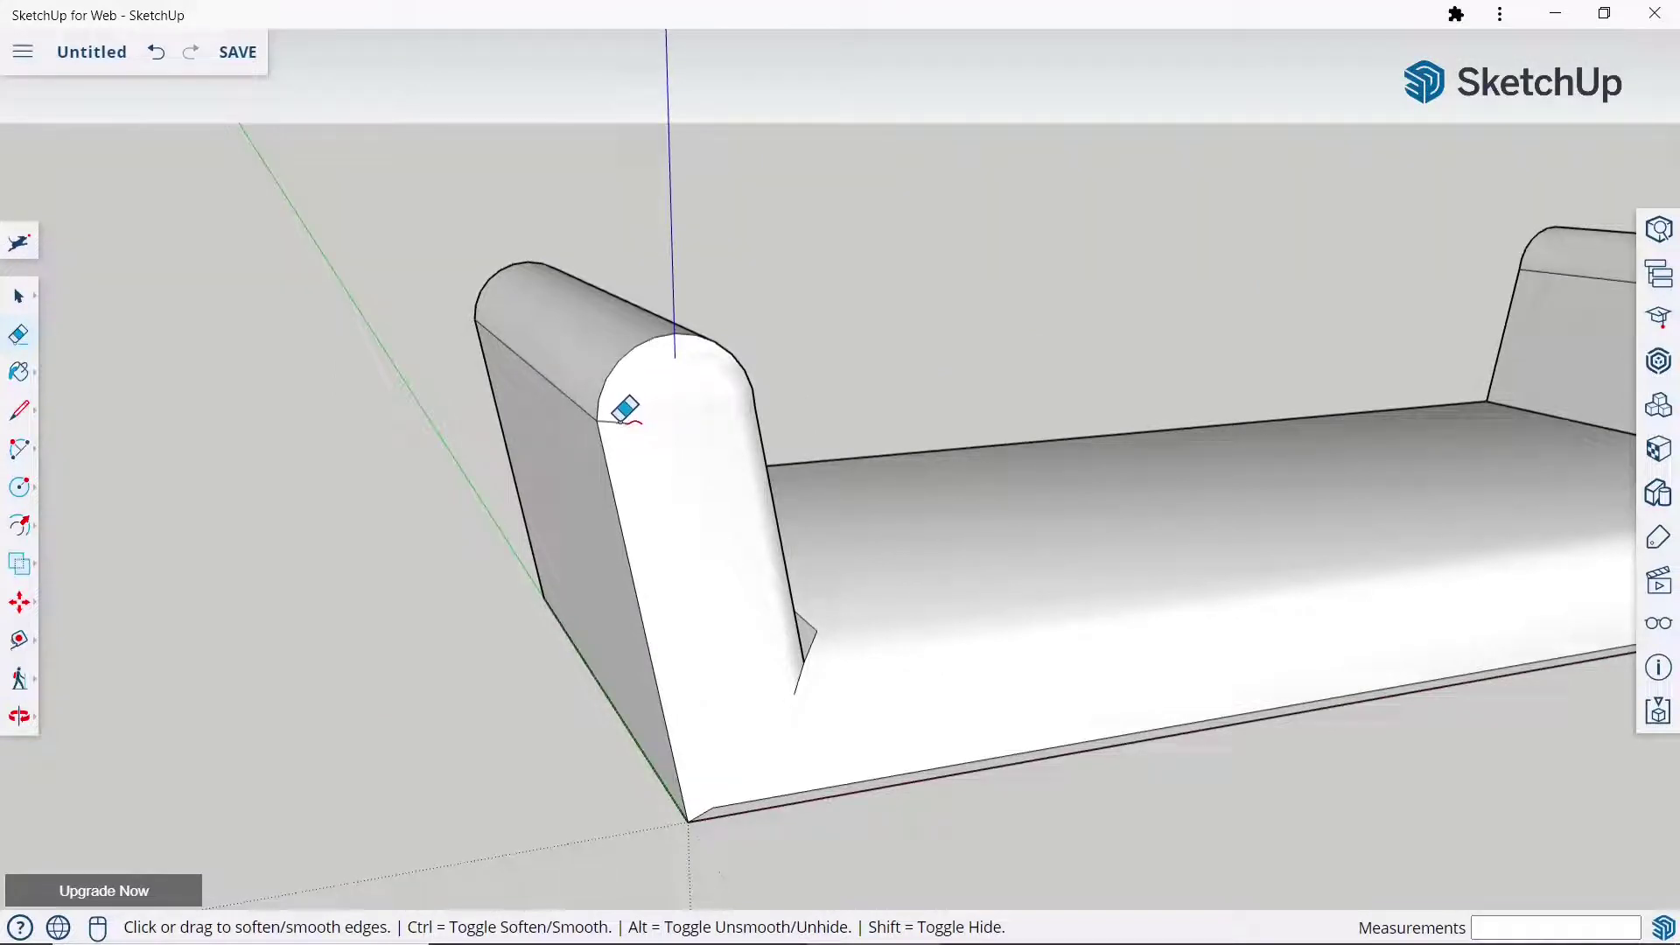
scroll(889, 619, "up", 2)
left_click(788, 625, "ctrl")
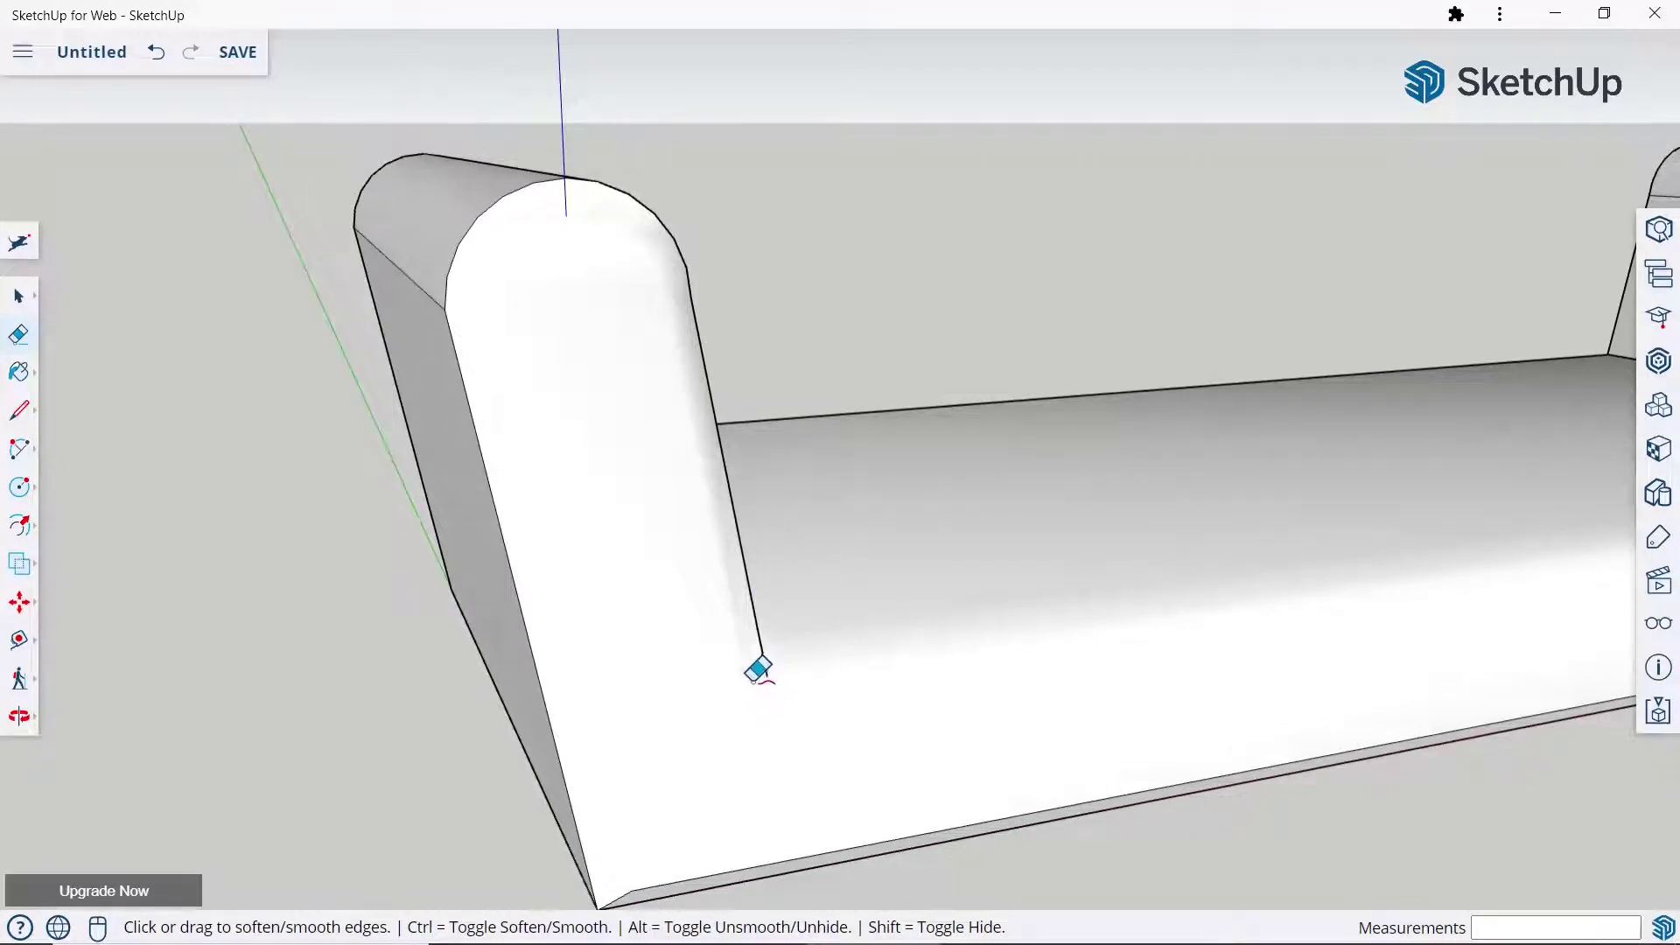
mouse_move(758, 667)
middle_mouse_down()
mouse_move(962, 531)
mouse_move(566, 589)
middle_mouse_up()
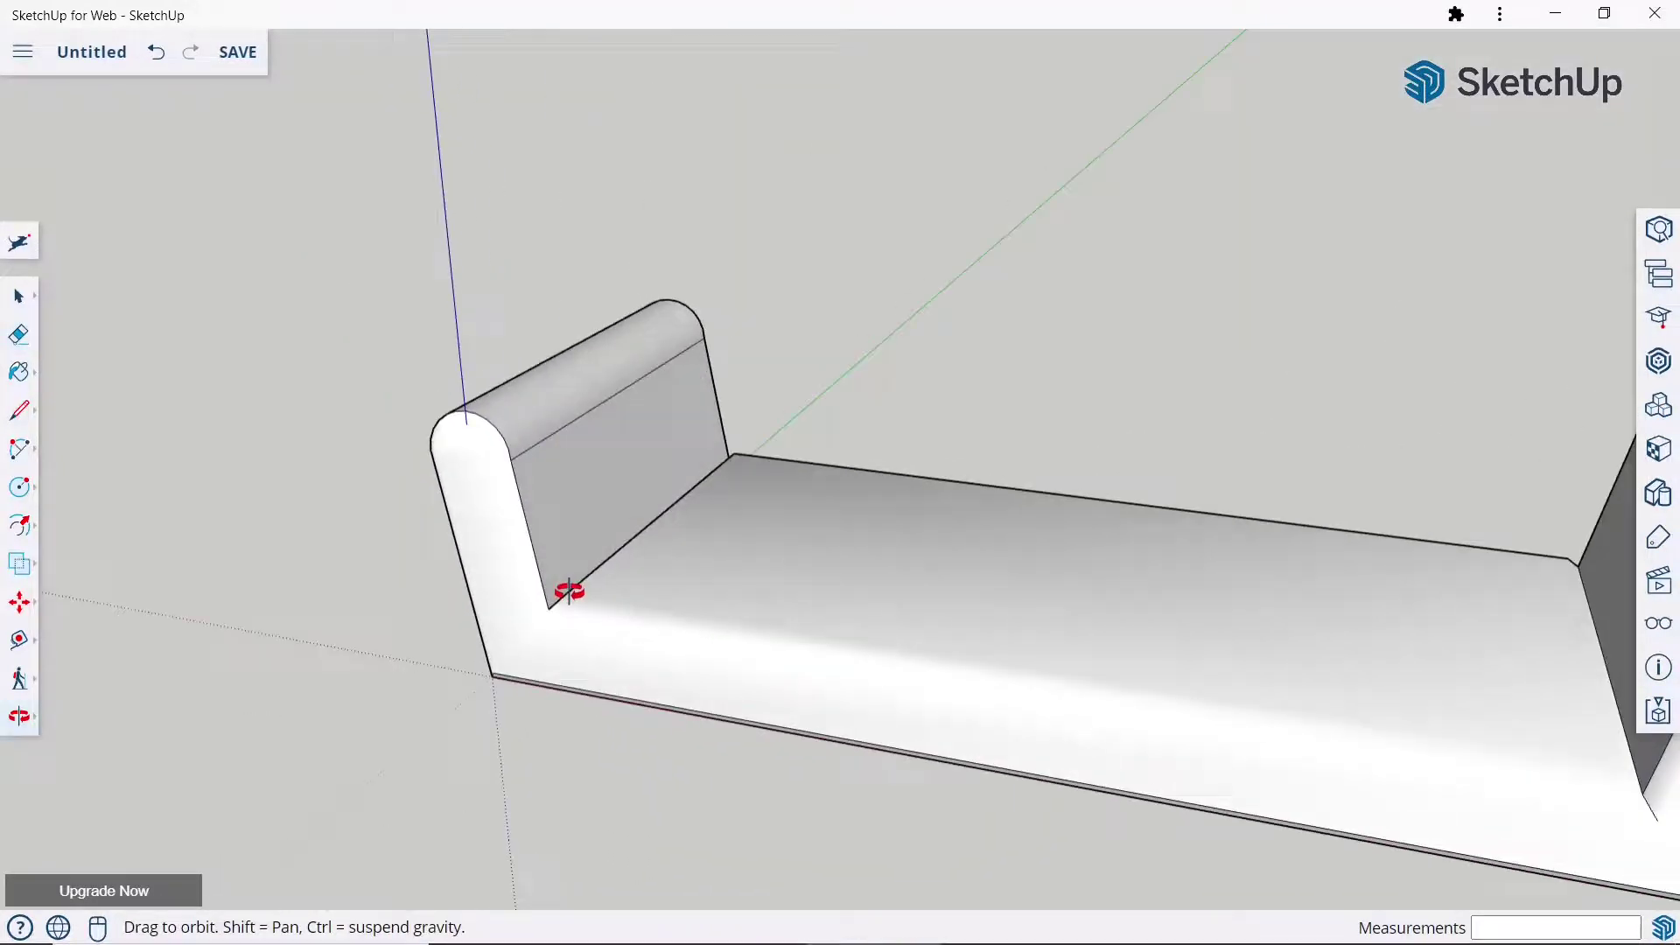
left_click(529, 516, "ctrl")
left_click(525, 442, "ctrl")
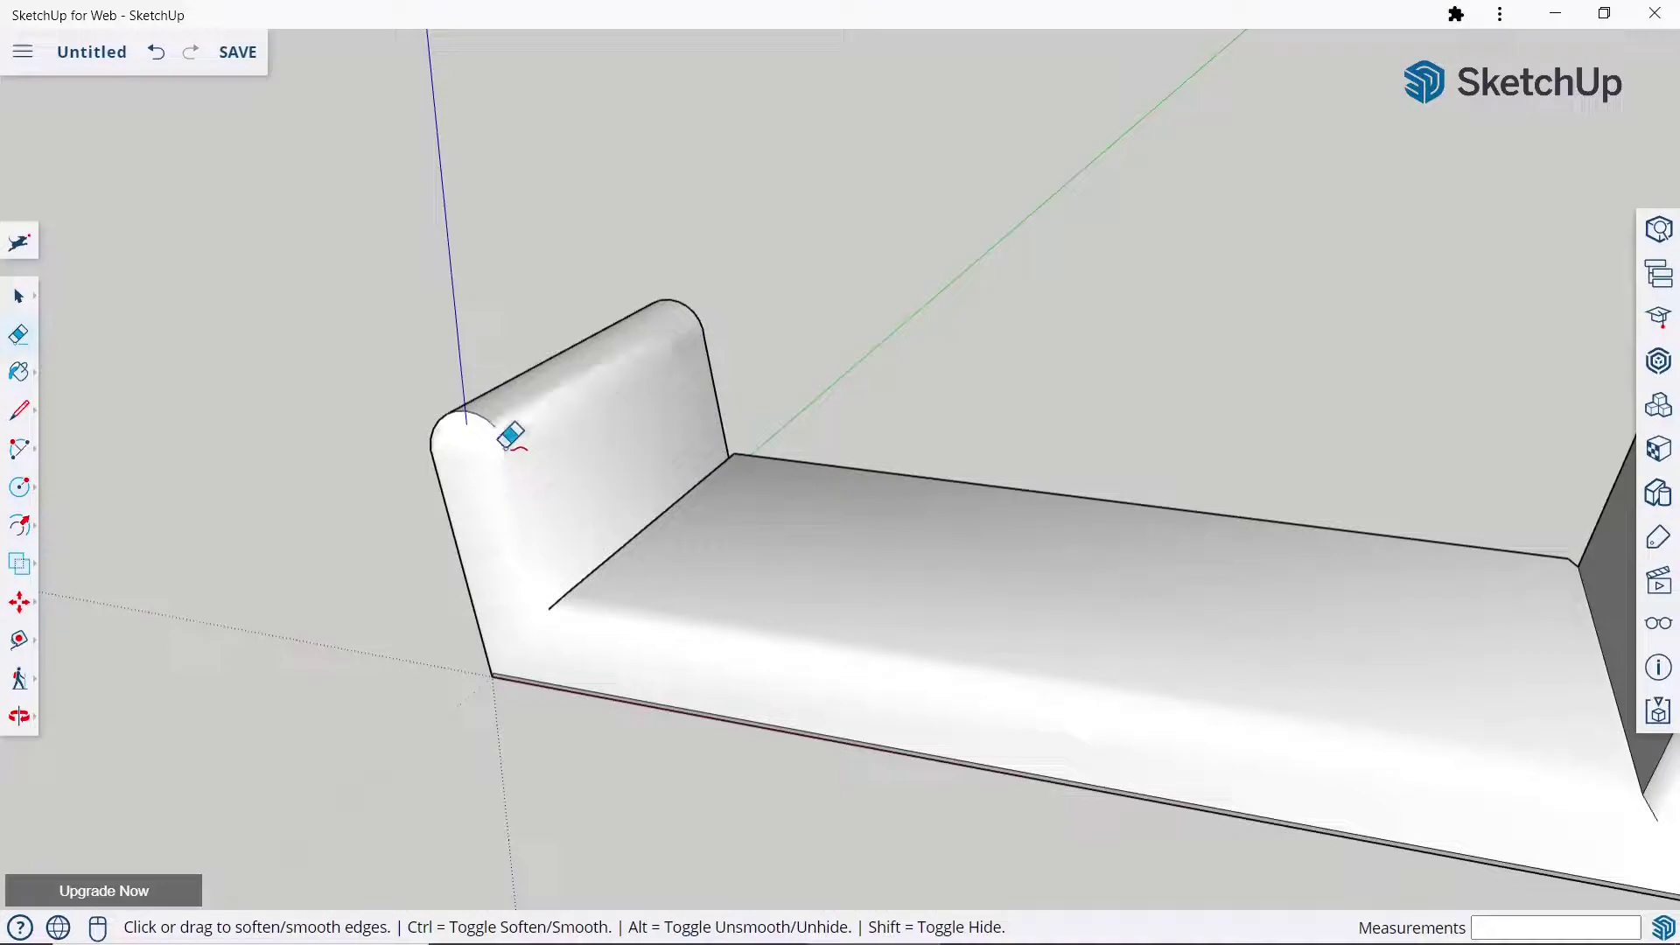
left_click(498, 413, "ctrl")
mouse_move(525, 439)
middle_mouse_down()
mouse_move(937, 364)
mouse_move(548, 434)
middle_mouse_up()
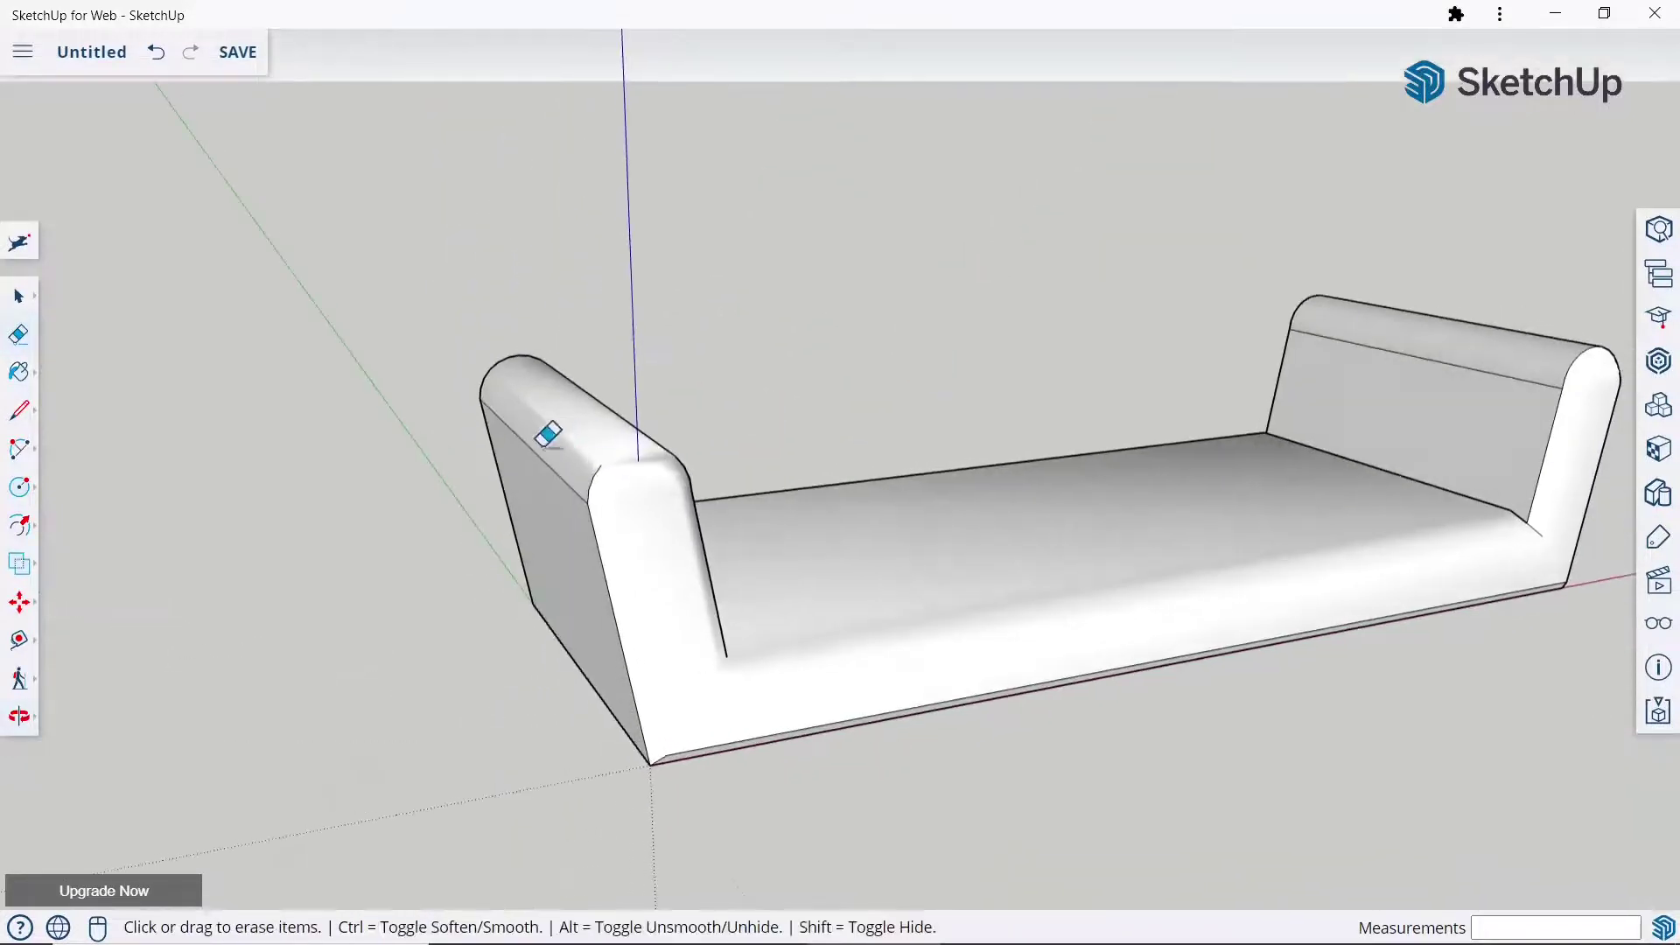
Soften three hard edges on the near armrest with the Eraser.
scroll(549, 435, "up", 3)
left_click(639, 497, "ctrl")
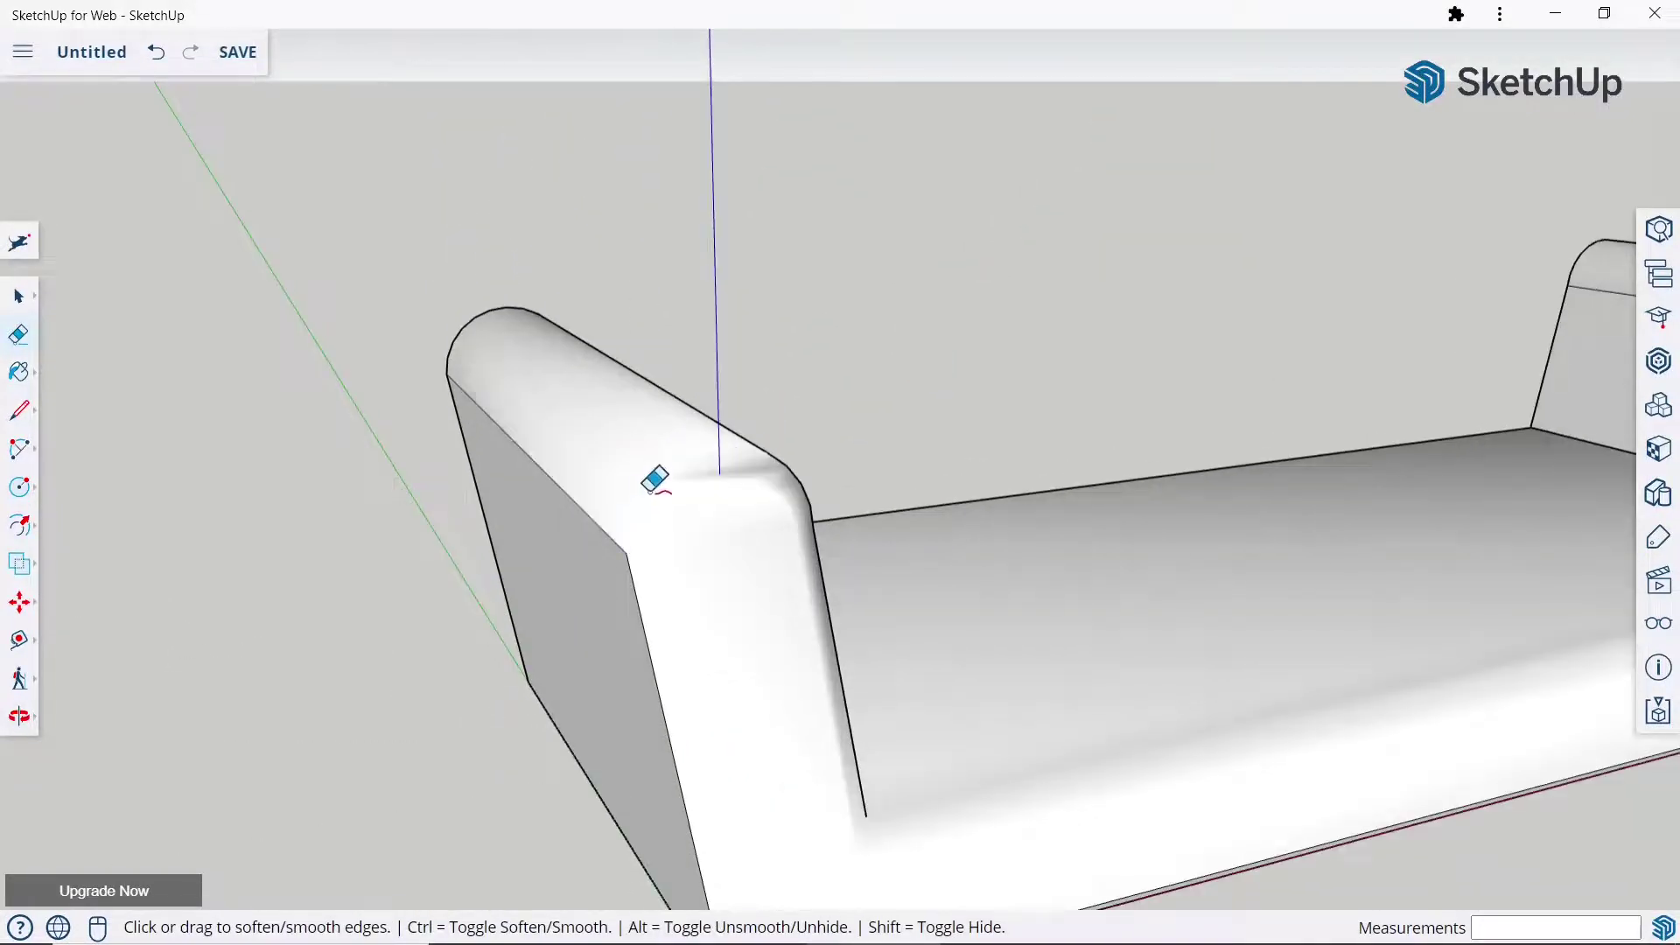
left_click(616, 534, "ctrl")
scroll(623, 529, "down", 3)
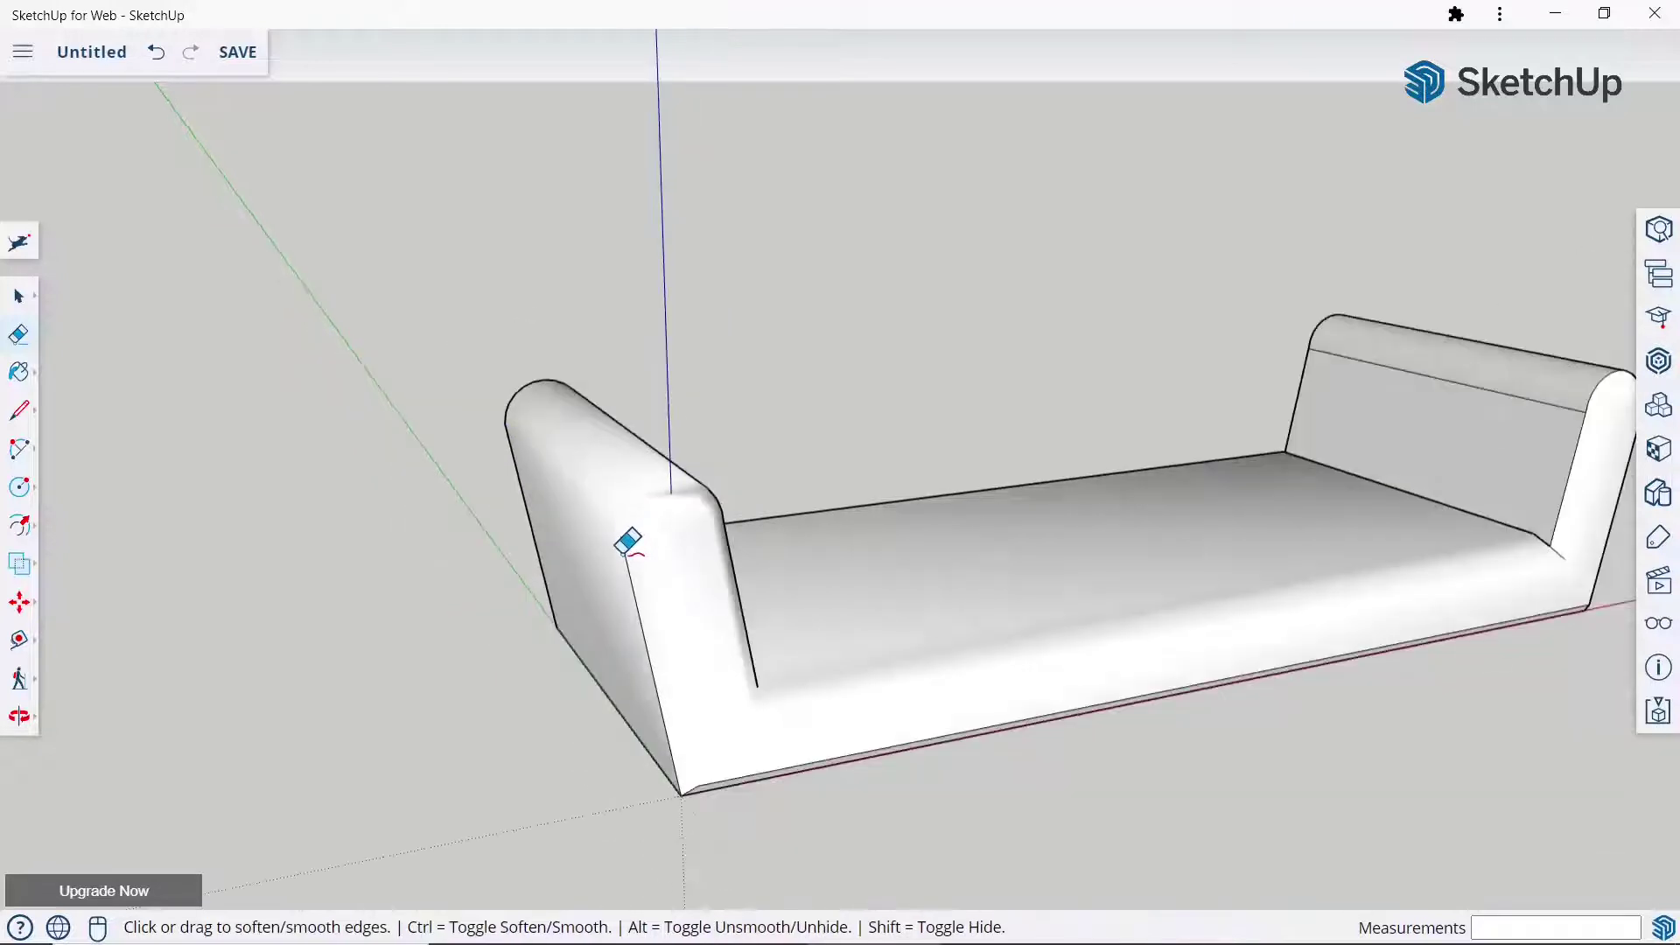
left_click(621, 551, "ctrl")
scroll(627, 543, "down", 3)
From a front view, soften the diagonal and bottom edges at the left armrest base.
middle_click_drag(1001, 540, 758, 428)
scroll(581, 600, "up", 5)
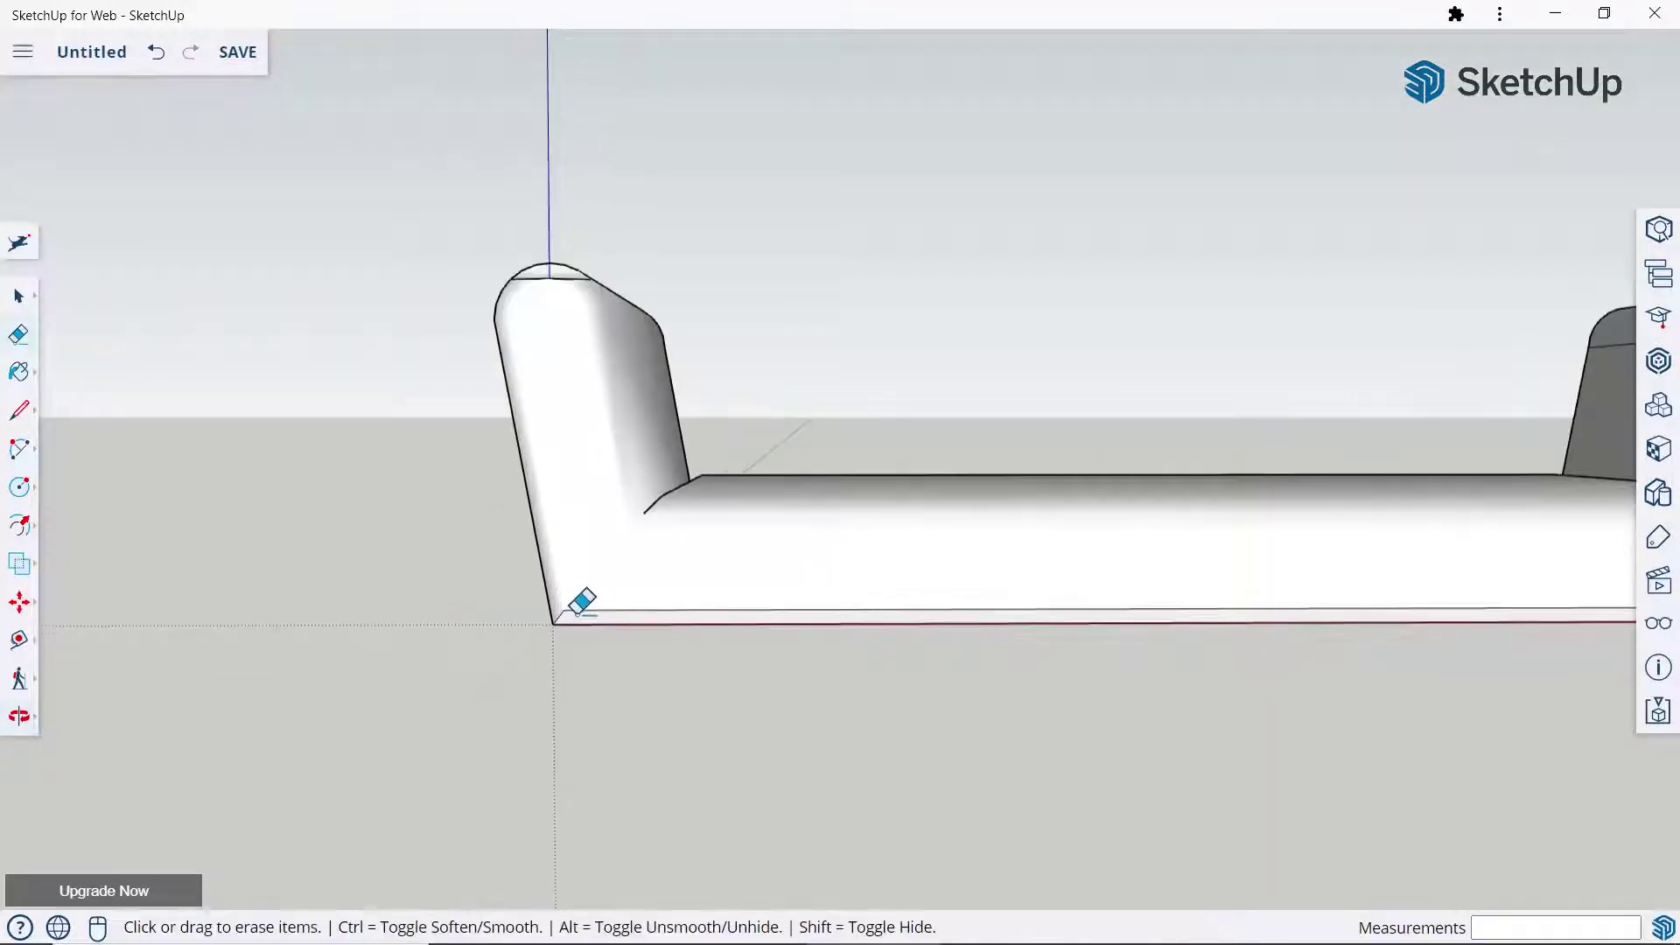
scroll(582, 602, "up", 3)
key("ctrl")
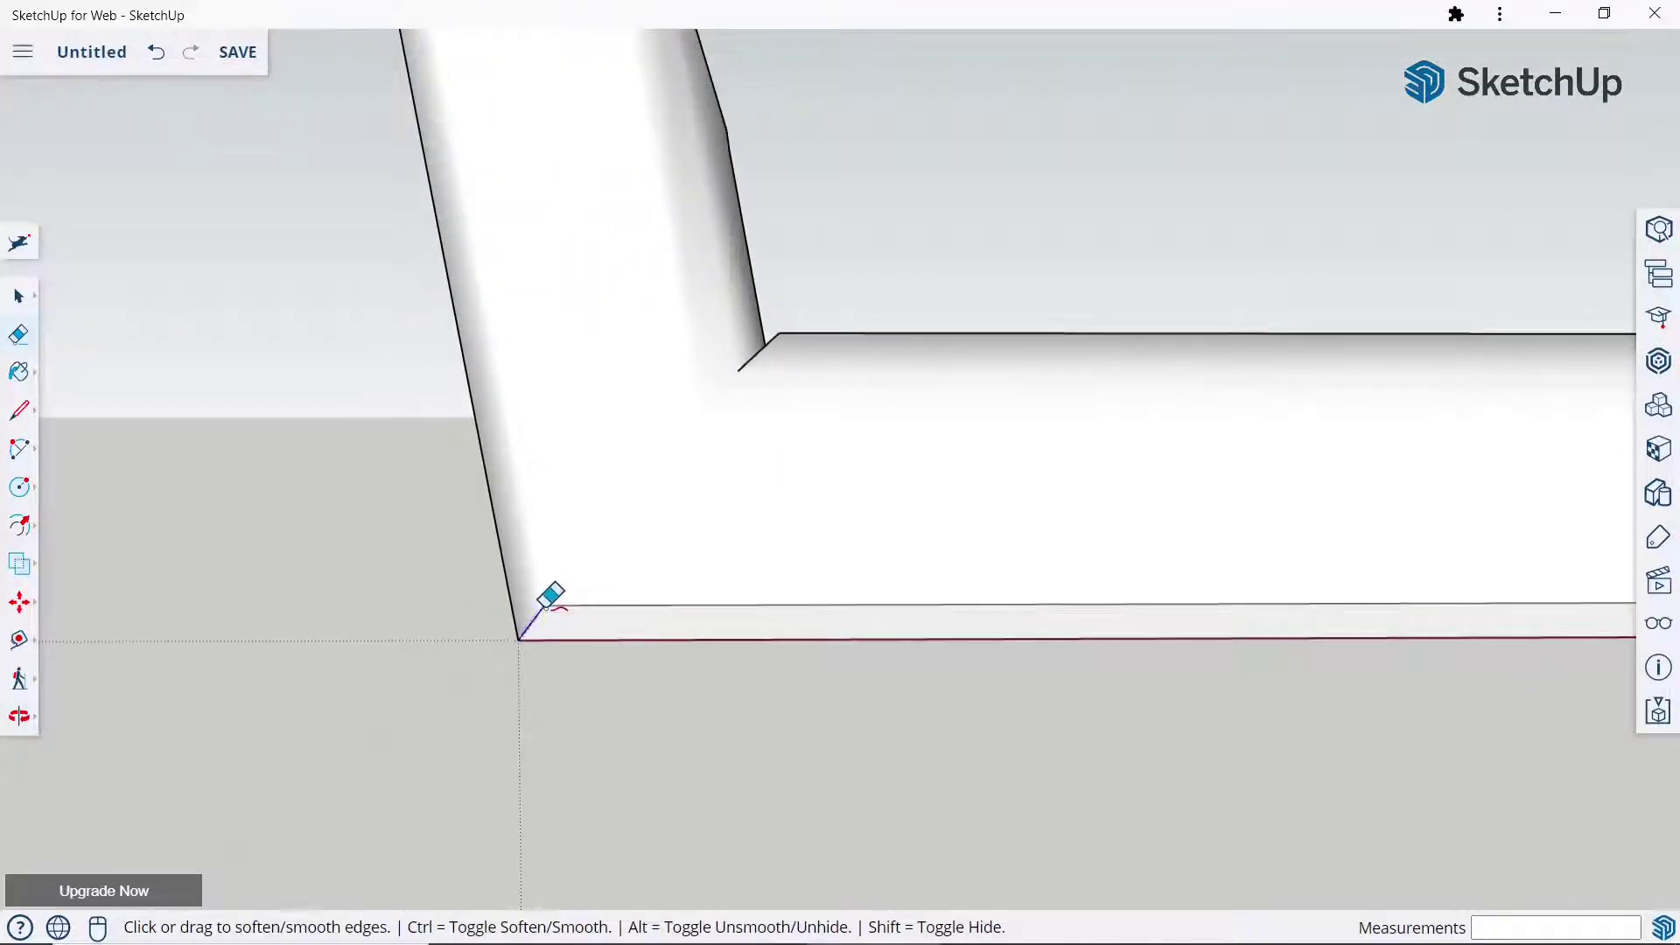
left_click(540, 606, "ctrl")
left_click(553, 603, "ctrl")
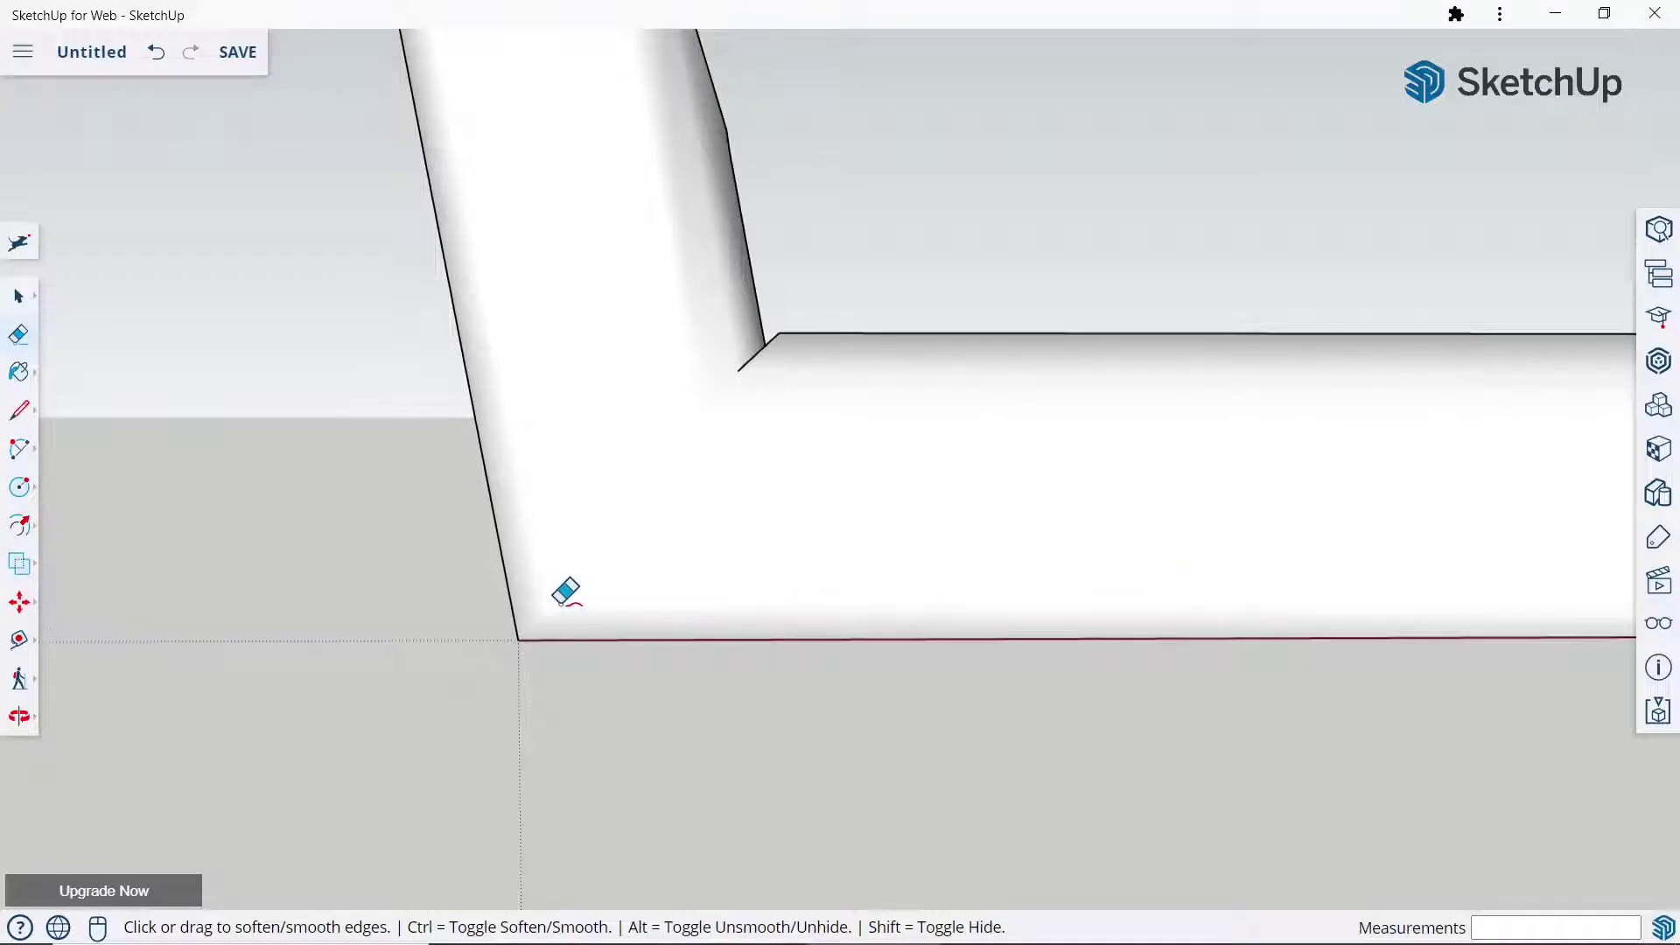
scroll(566, 589, "down", 3)
scroll(566, 589, "down", 3)
Soften the right armrest's top, front vertical, curved top and remaining hard edges.
mouse_move(1020, 581)
middle_mouse_down()
mouse_move(803, 735)
mouse_move(1152, 562)
middle_mouse_up()
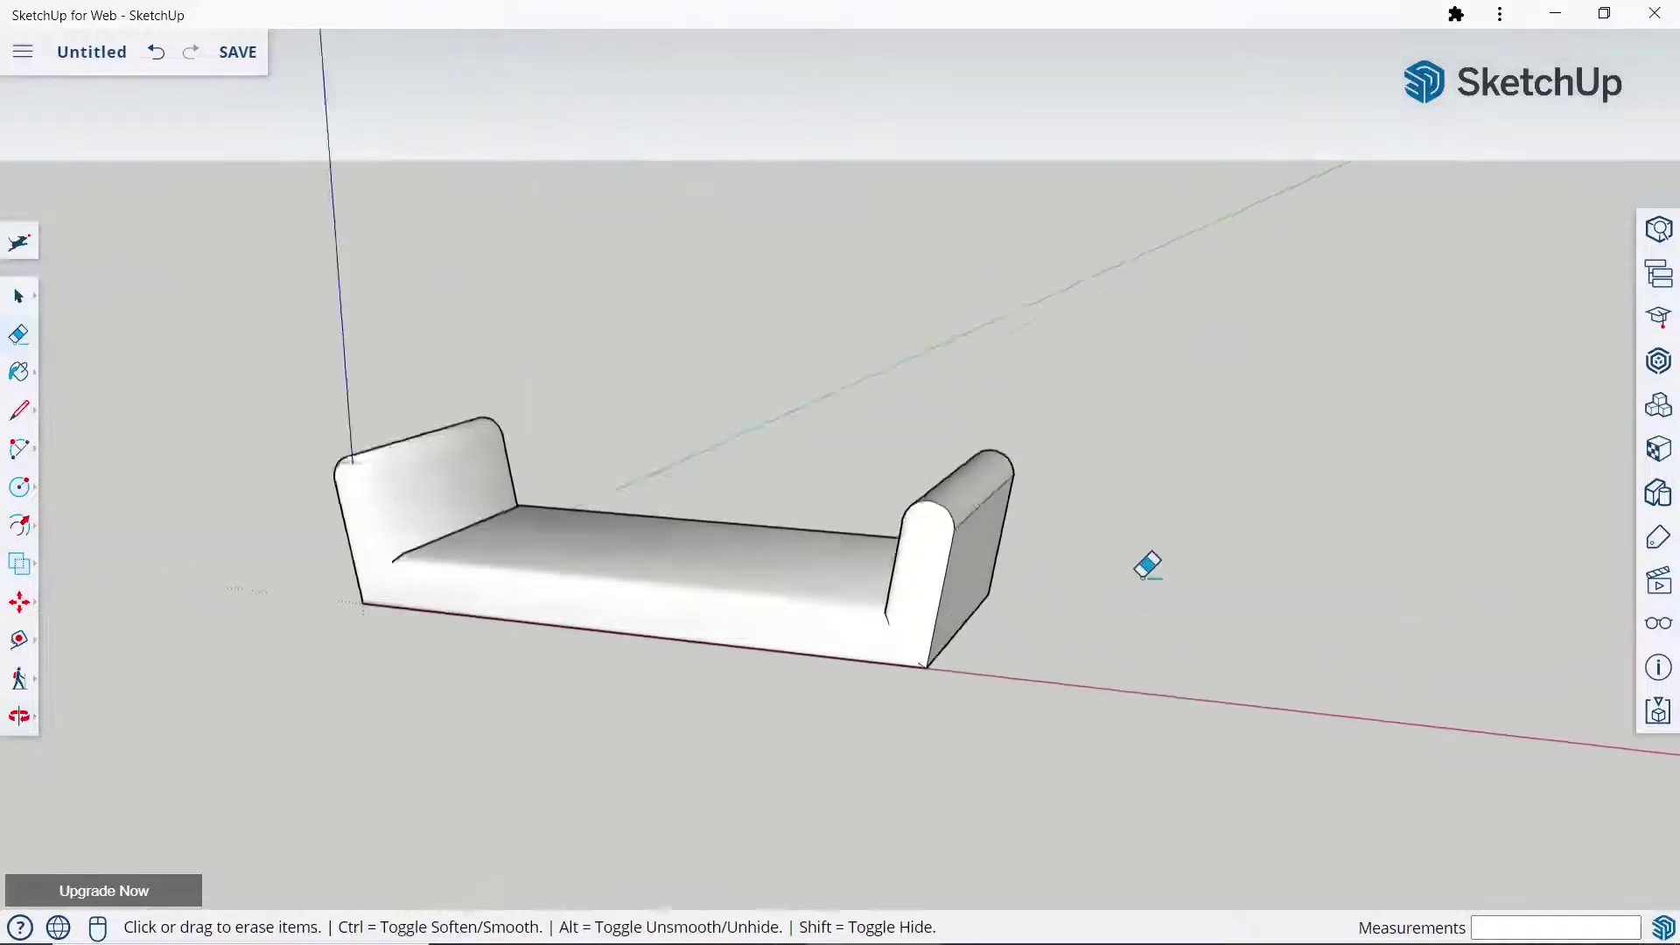
scroll(937, 487, "up", 5)
key("ctrl")
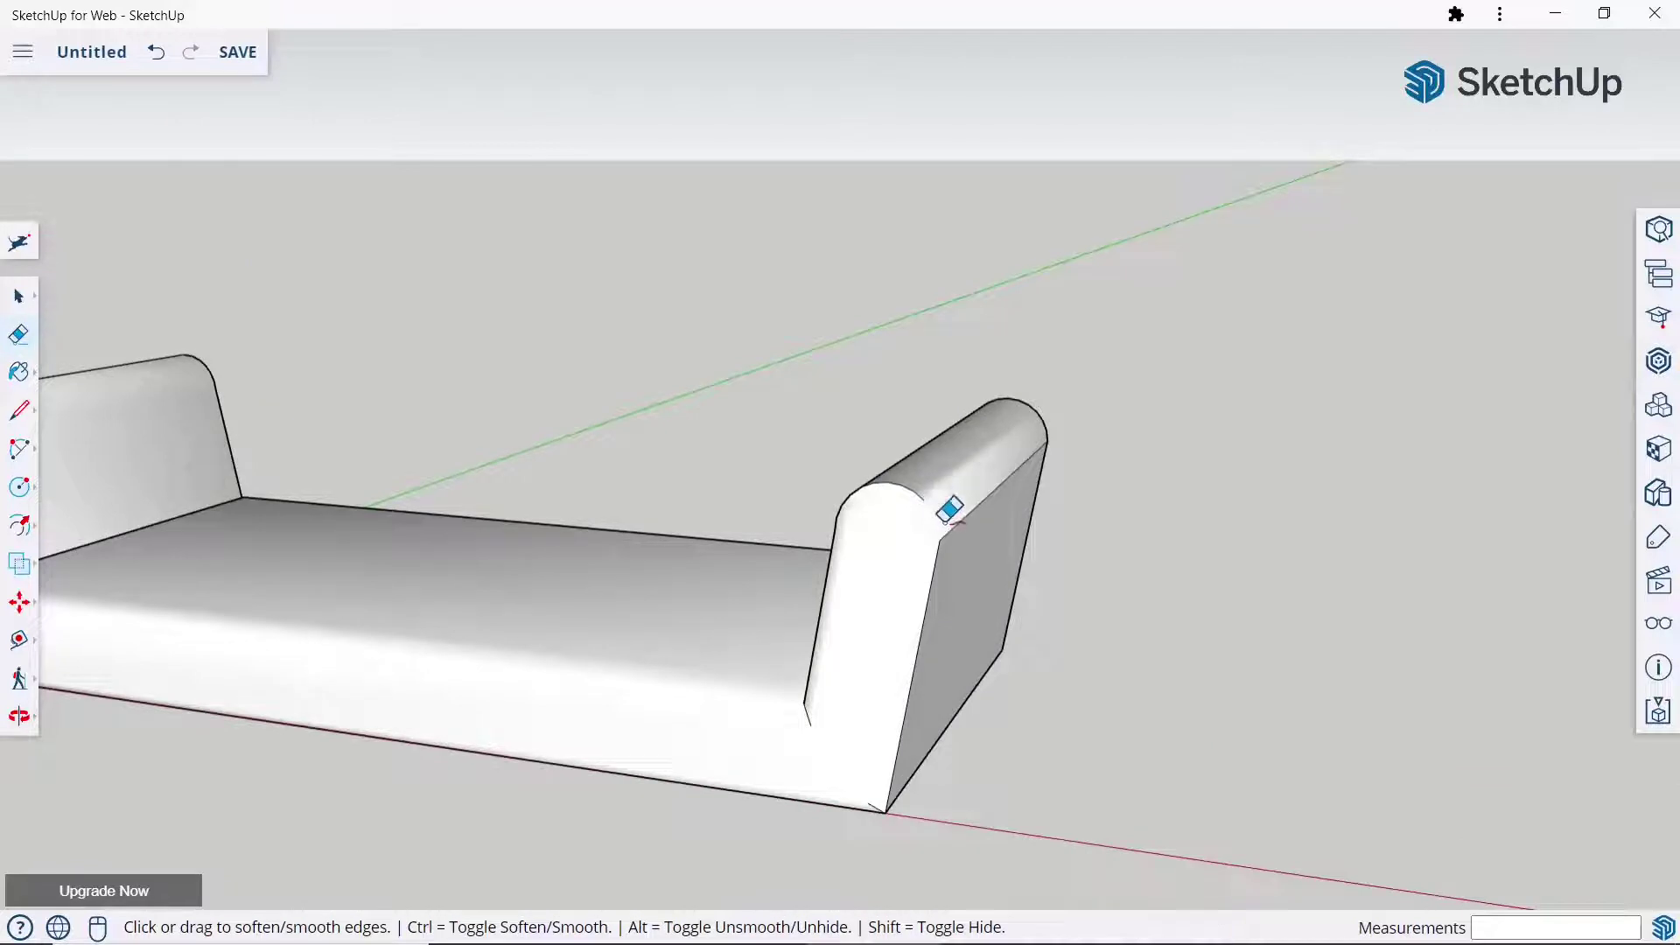
left_click(947, 520, "ctrl")
left_click(940, 545, "ctrl")
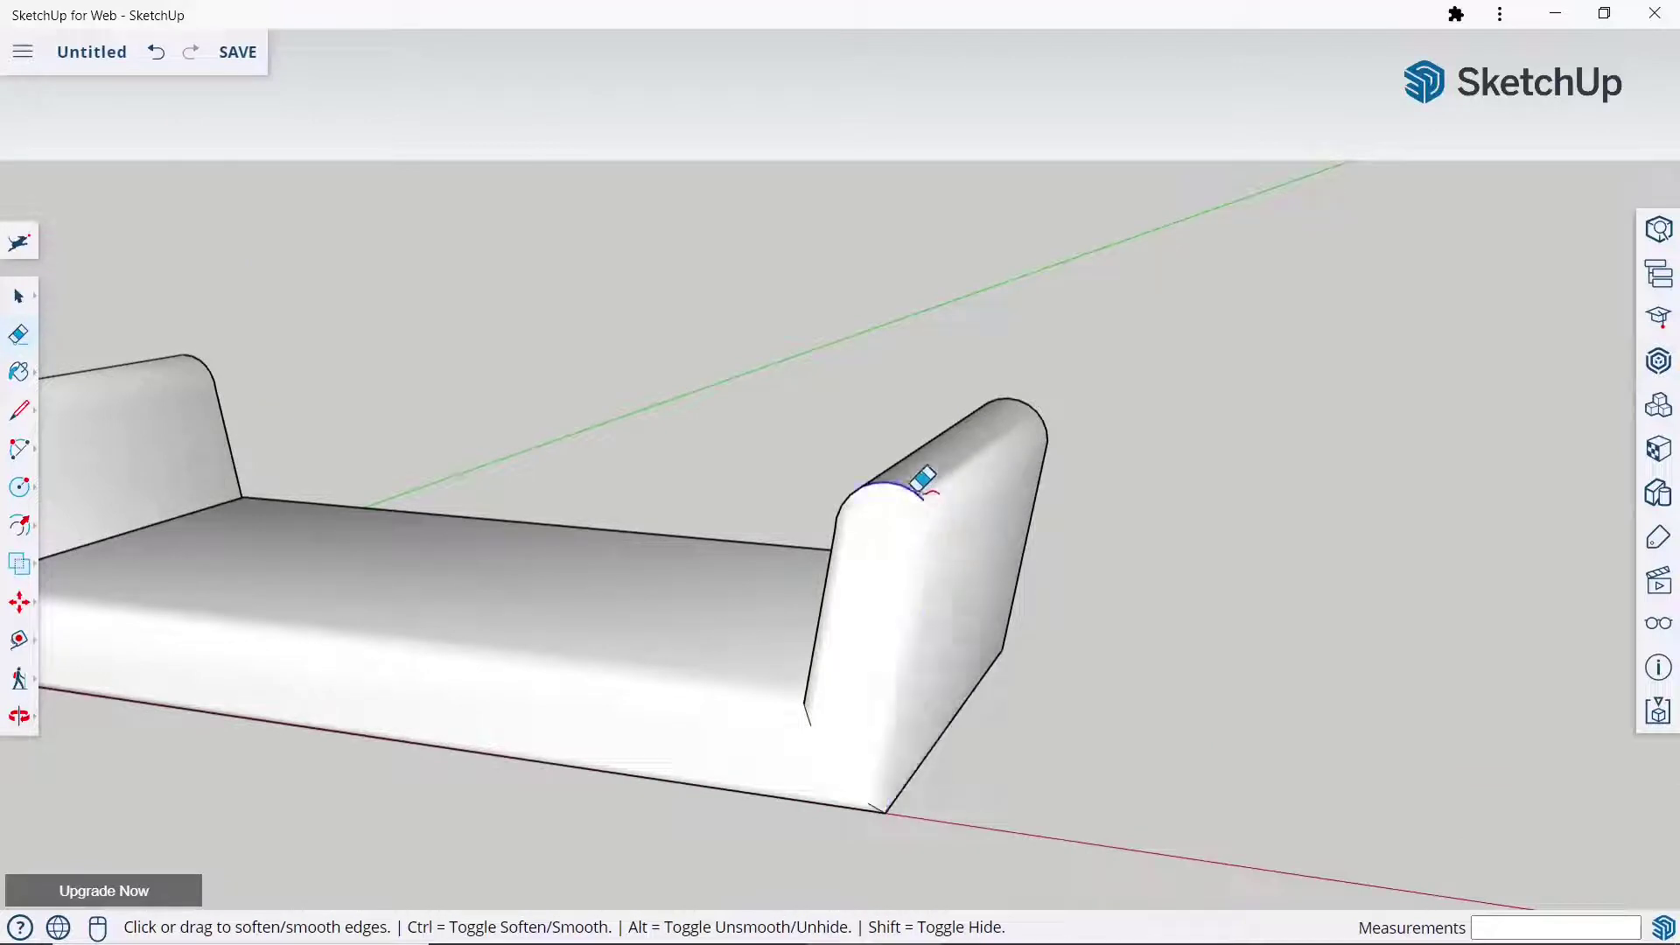
left_click_drag(918, 476, 851, 491, "ctrl")
mouse_move(851, 490)
middle_mouse_down()
mouse_move(1182, 514)
mouse_move(1099, 517)
middle_mouse_up()
scroll(1076, 512, "up", 3)
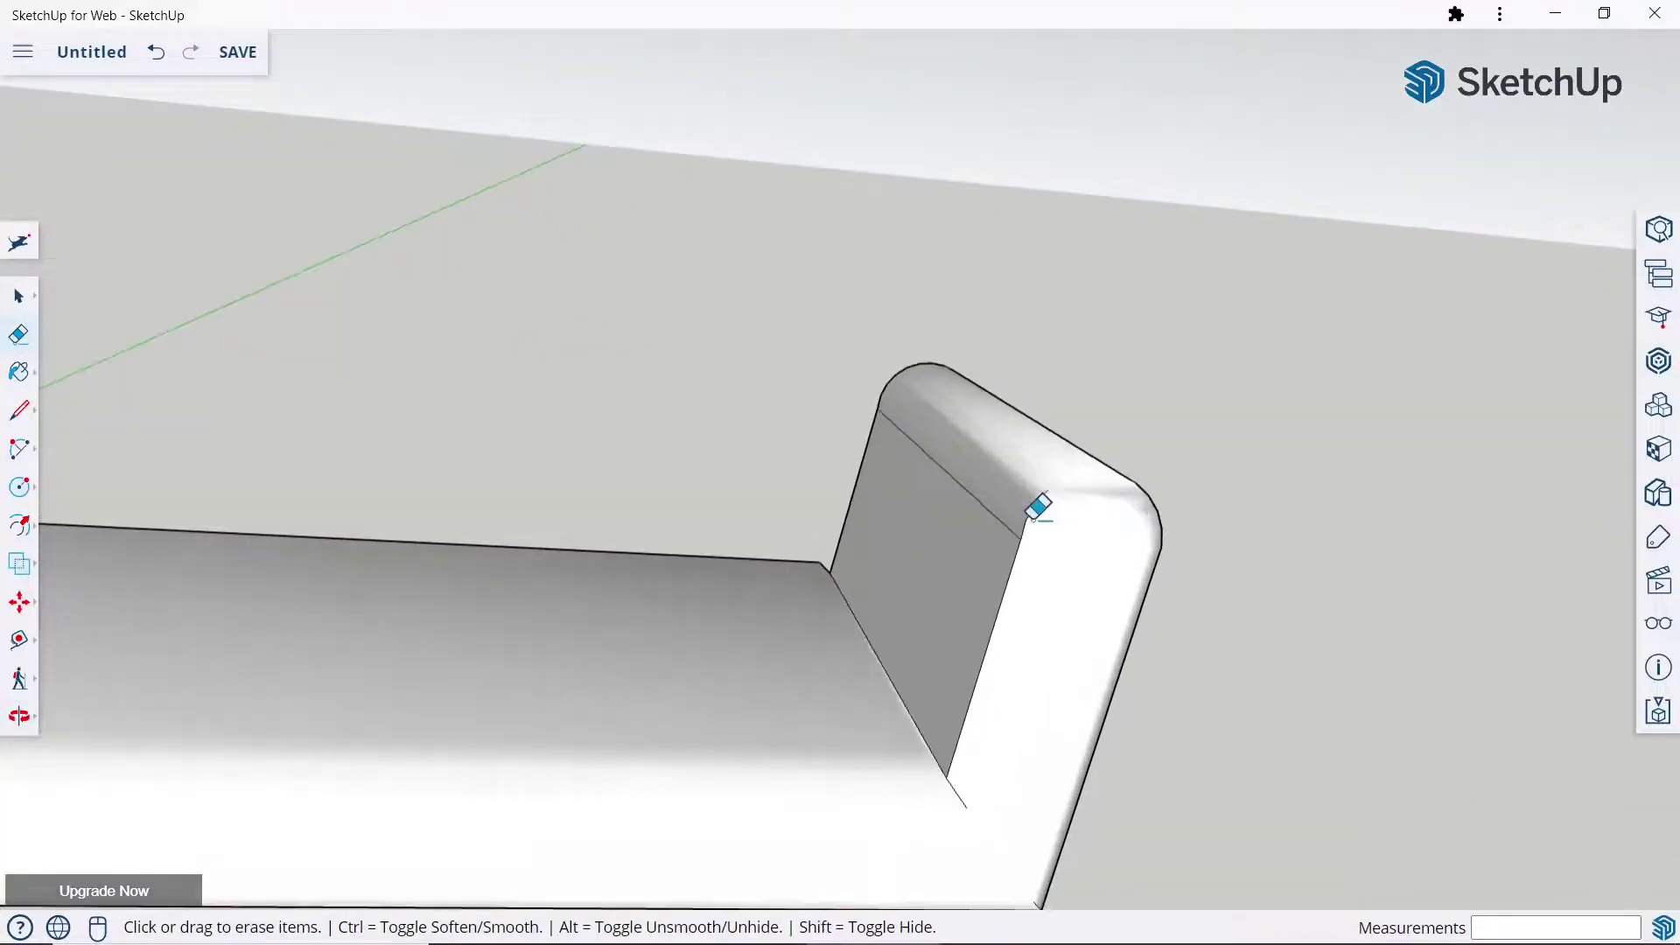
left_click_drag(1039, 503, 1026, 504, "ctrl")
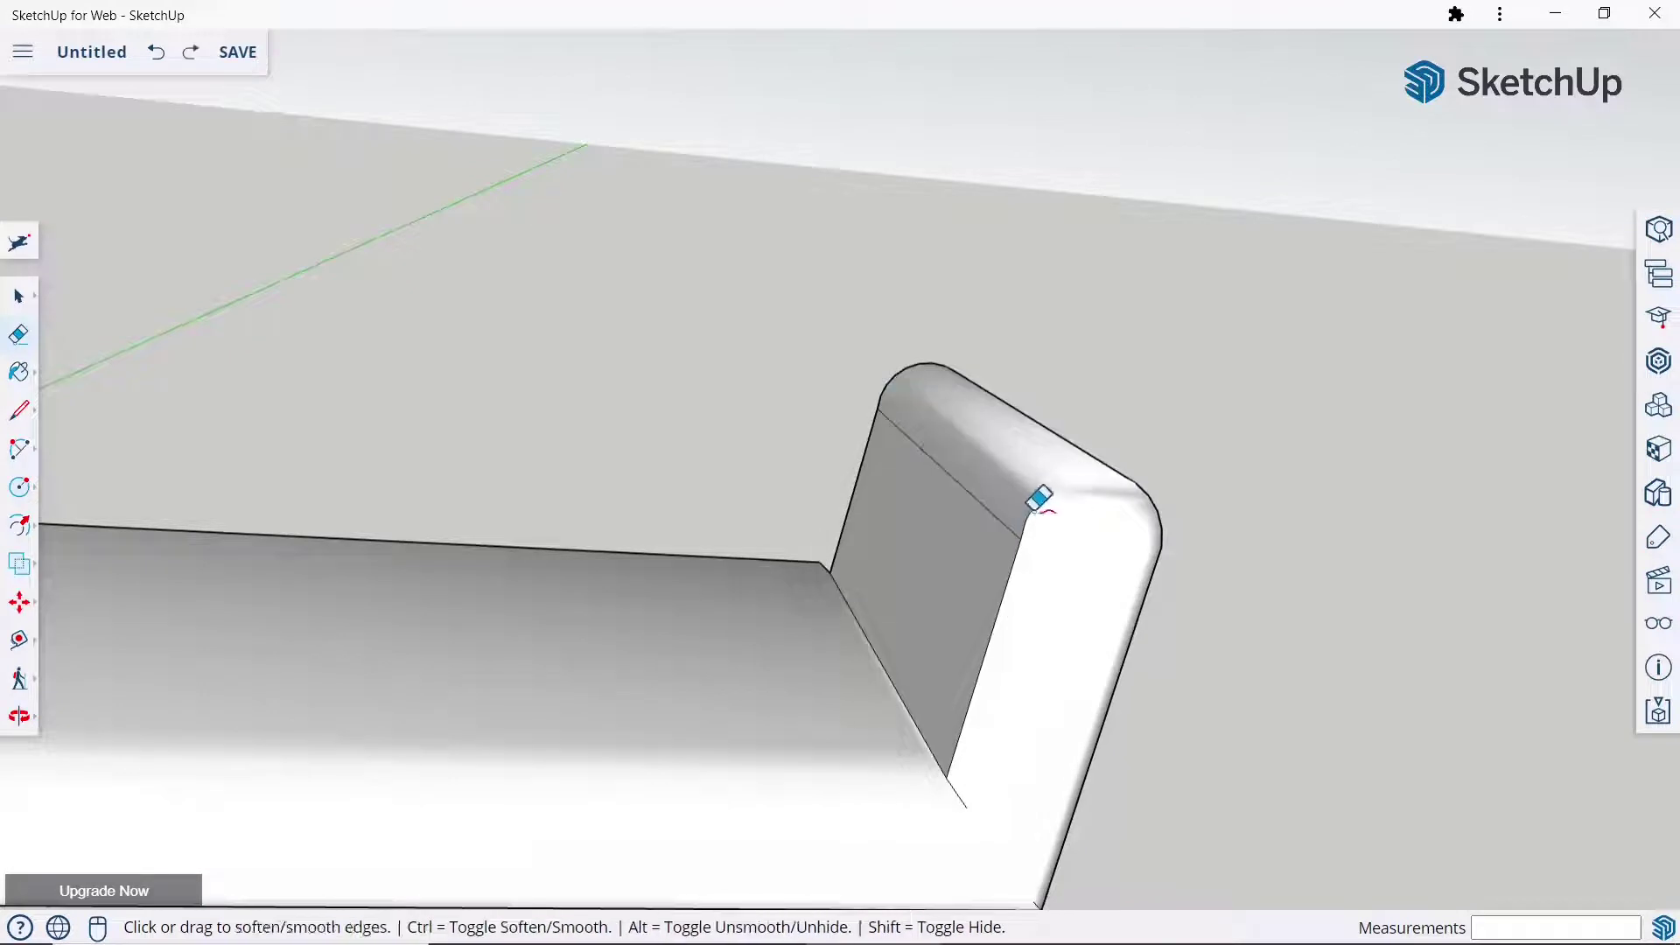
left_click(1022, 541, "ctrl")
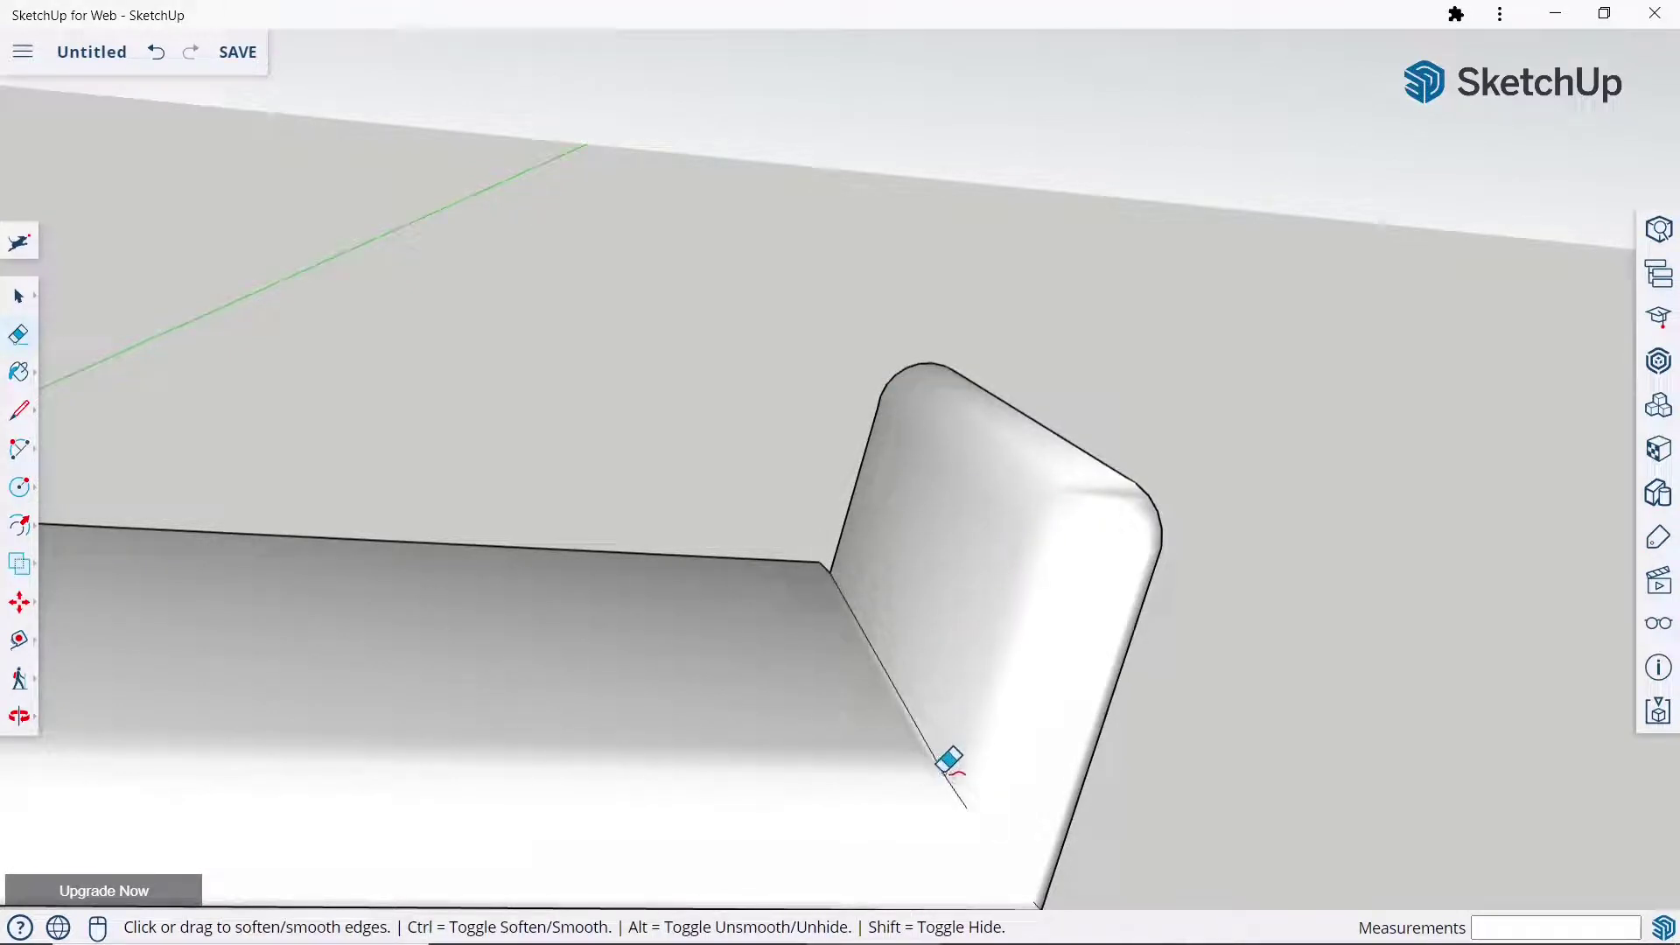
Orbit around the couch to inspect it from above and both sides.
scroll(928, 657, "down", 5)
mouse_move(911, 554)
middle_mouse_down()
mouse_move(705, 608)
mouse_move(773, 517)
mouse_move(777, 438)
mouse_move(798, 645)
middle_mouse_up()
scroll(1068, 607, "down", 3)
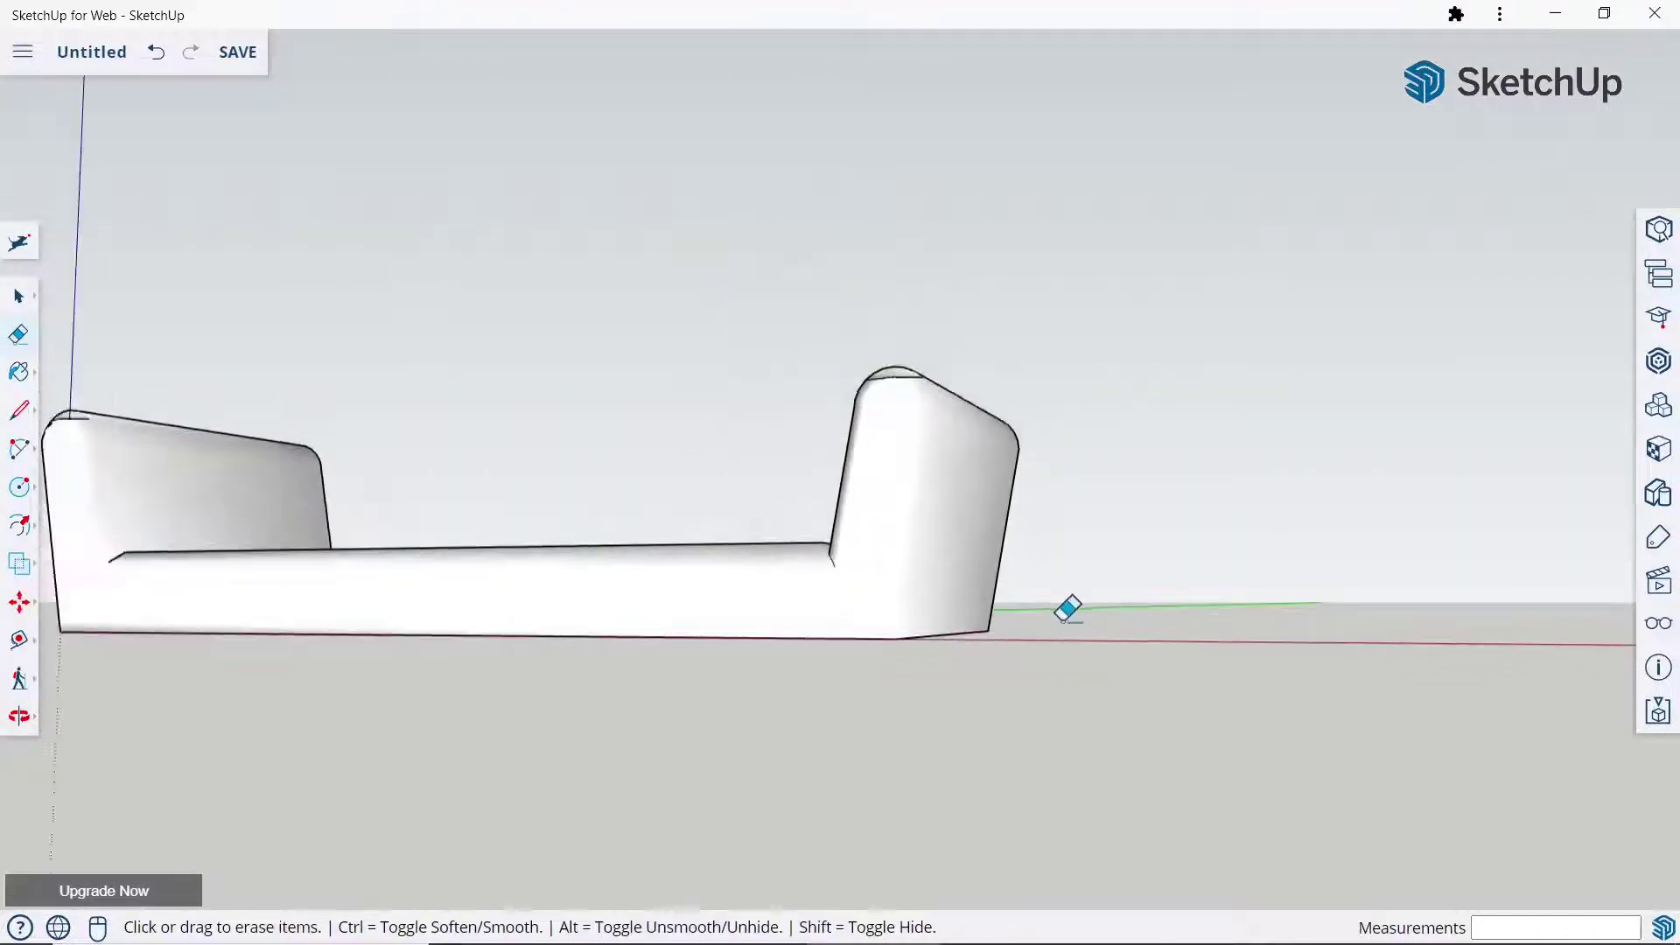
scroll(705, 574, "down", 2)
mouse_move(706, 574)
middle_mouse_down()
mouse_move(848, 693)
mouse_move(618, 587)
mouse_move(1252, 537)
middle_mouse_up()
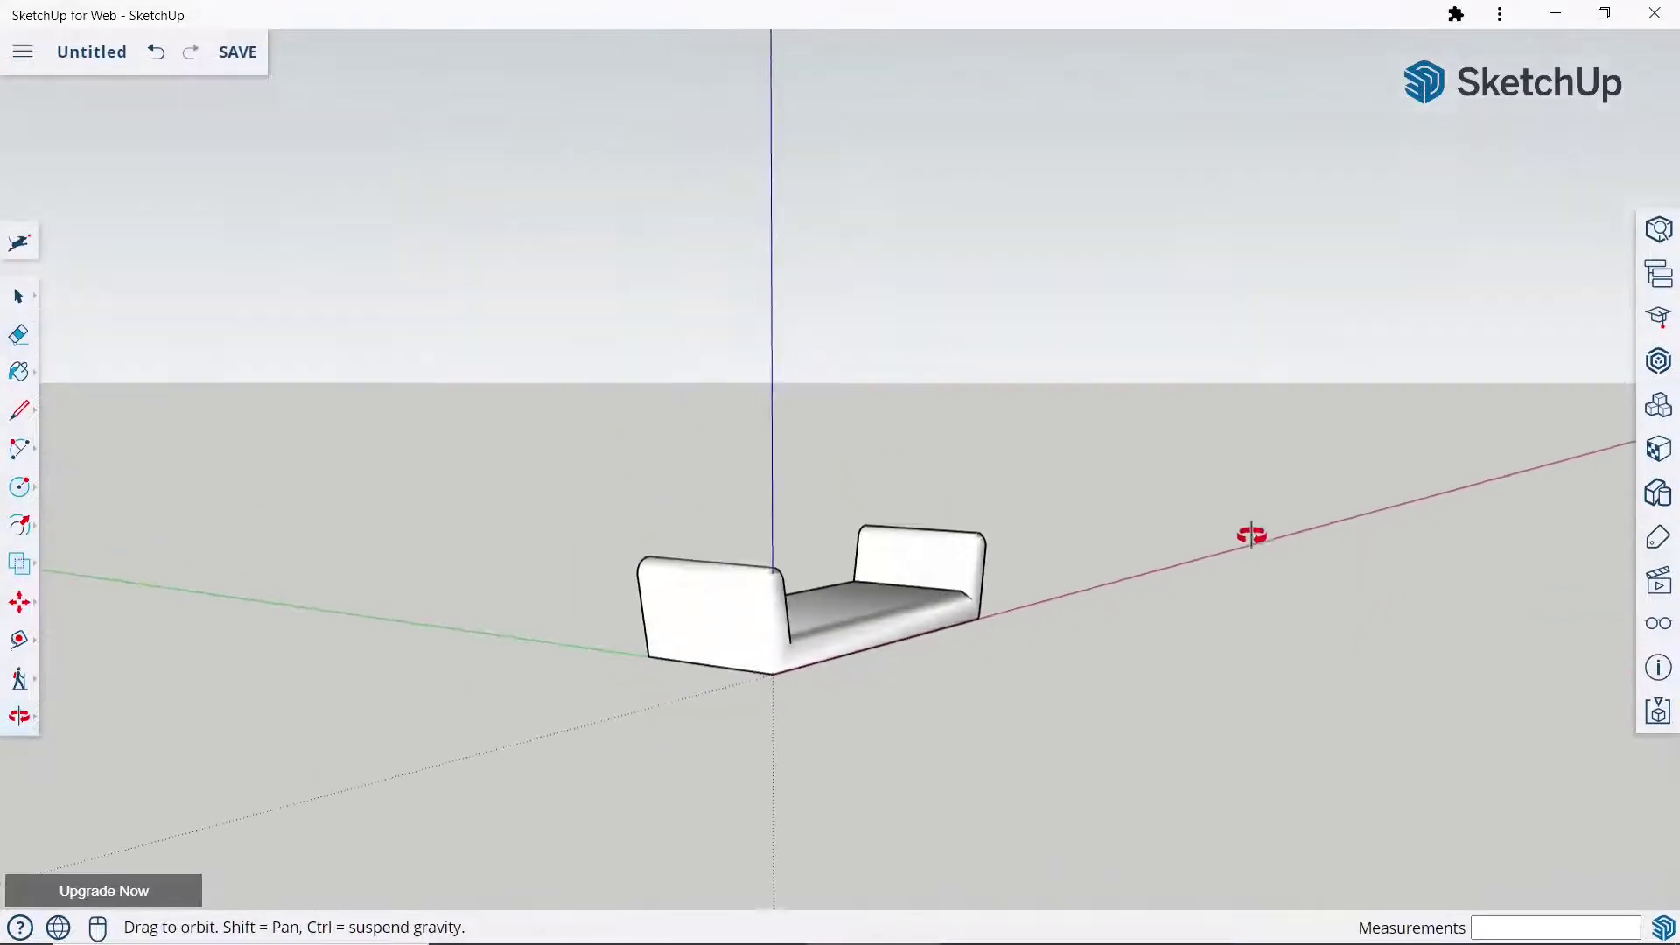
middle_click_drag(563, 686, 1279, 668)
scroll(904, 600, "up", 2)
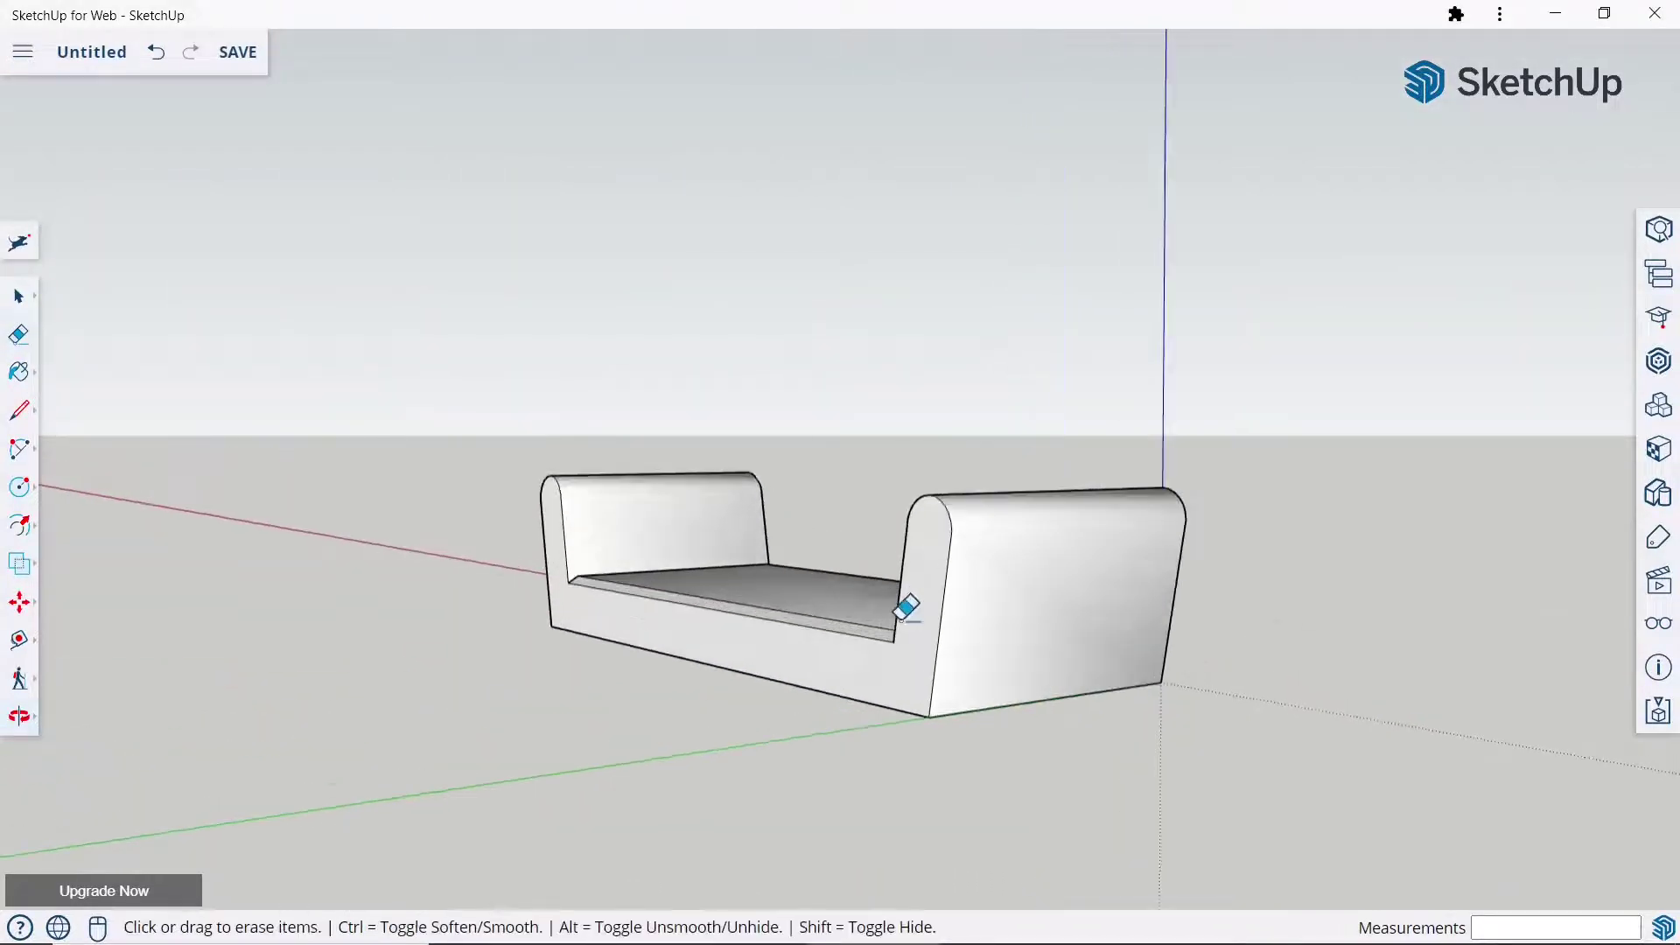
scroll(892, 619, "up", 1)
scroll(886, 621, "down", 1)
mouse_move(887, 622)
middle_mouse_down()
mouse_move(881, 582)
mouse_move(994, 563)
mouse_move(607, 555)
mouse_move(634, 573)
mouse_move(1114, 569)
mouse_move(901, 668)
middle_mouse_up()
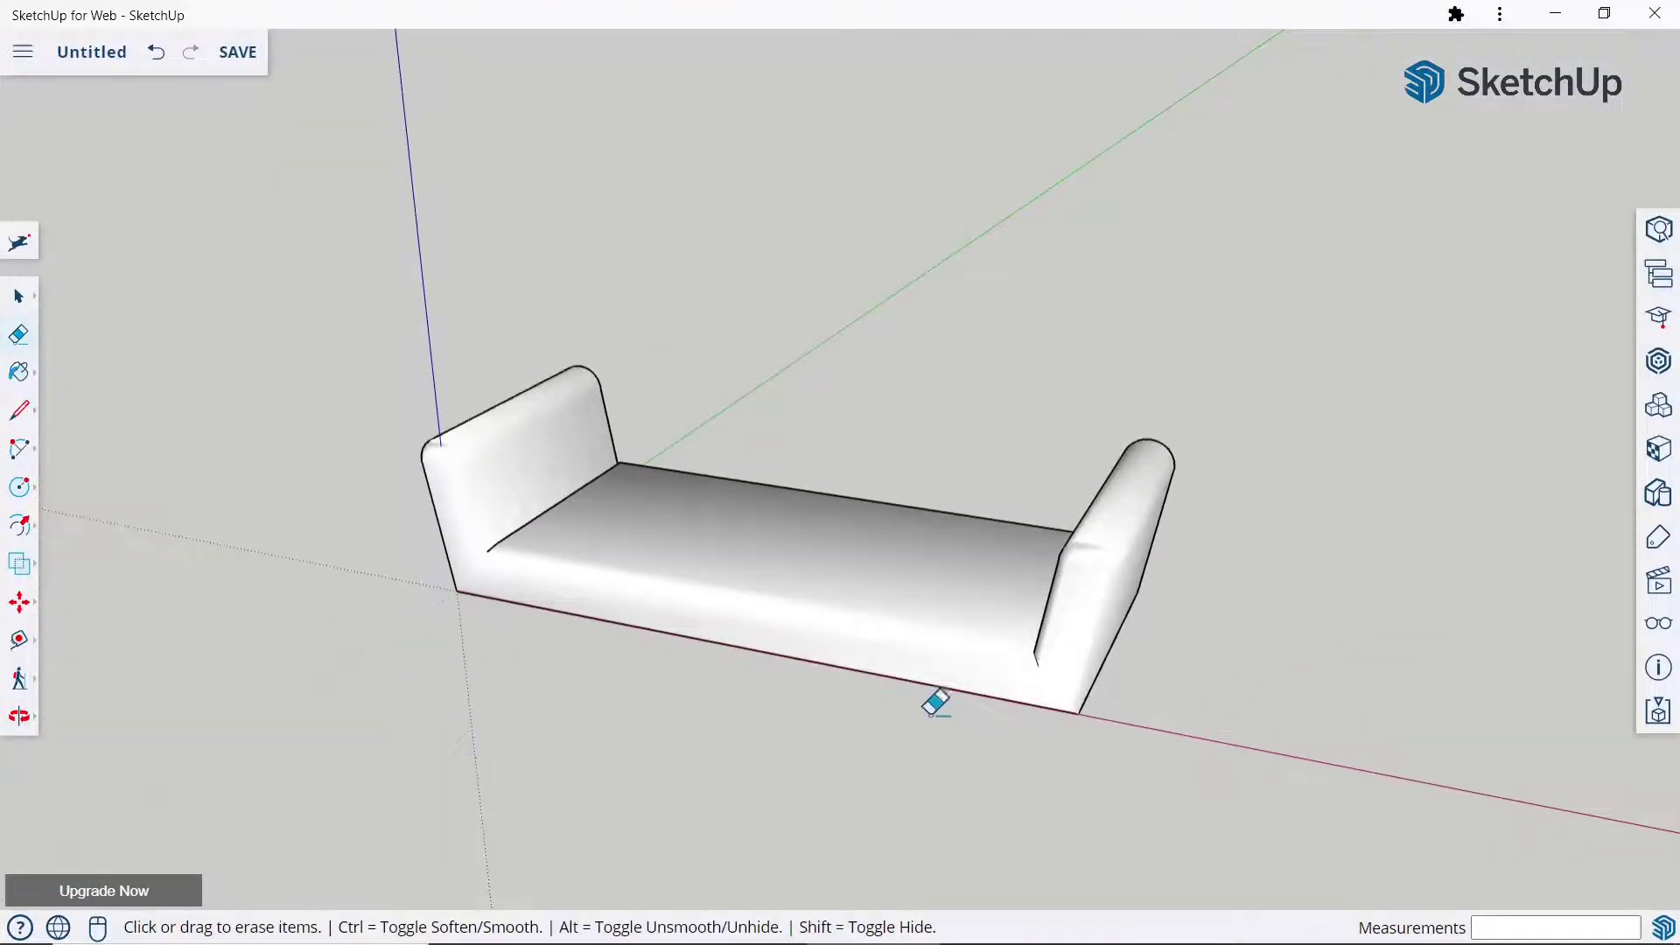
scroll(935, 703, "down", 2)
Select the entire sofa and make it one group.
left_click(19, 298)
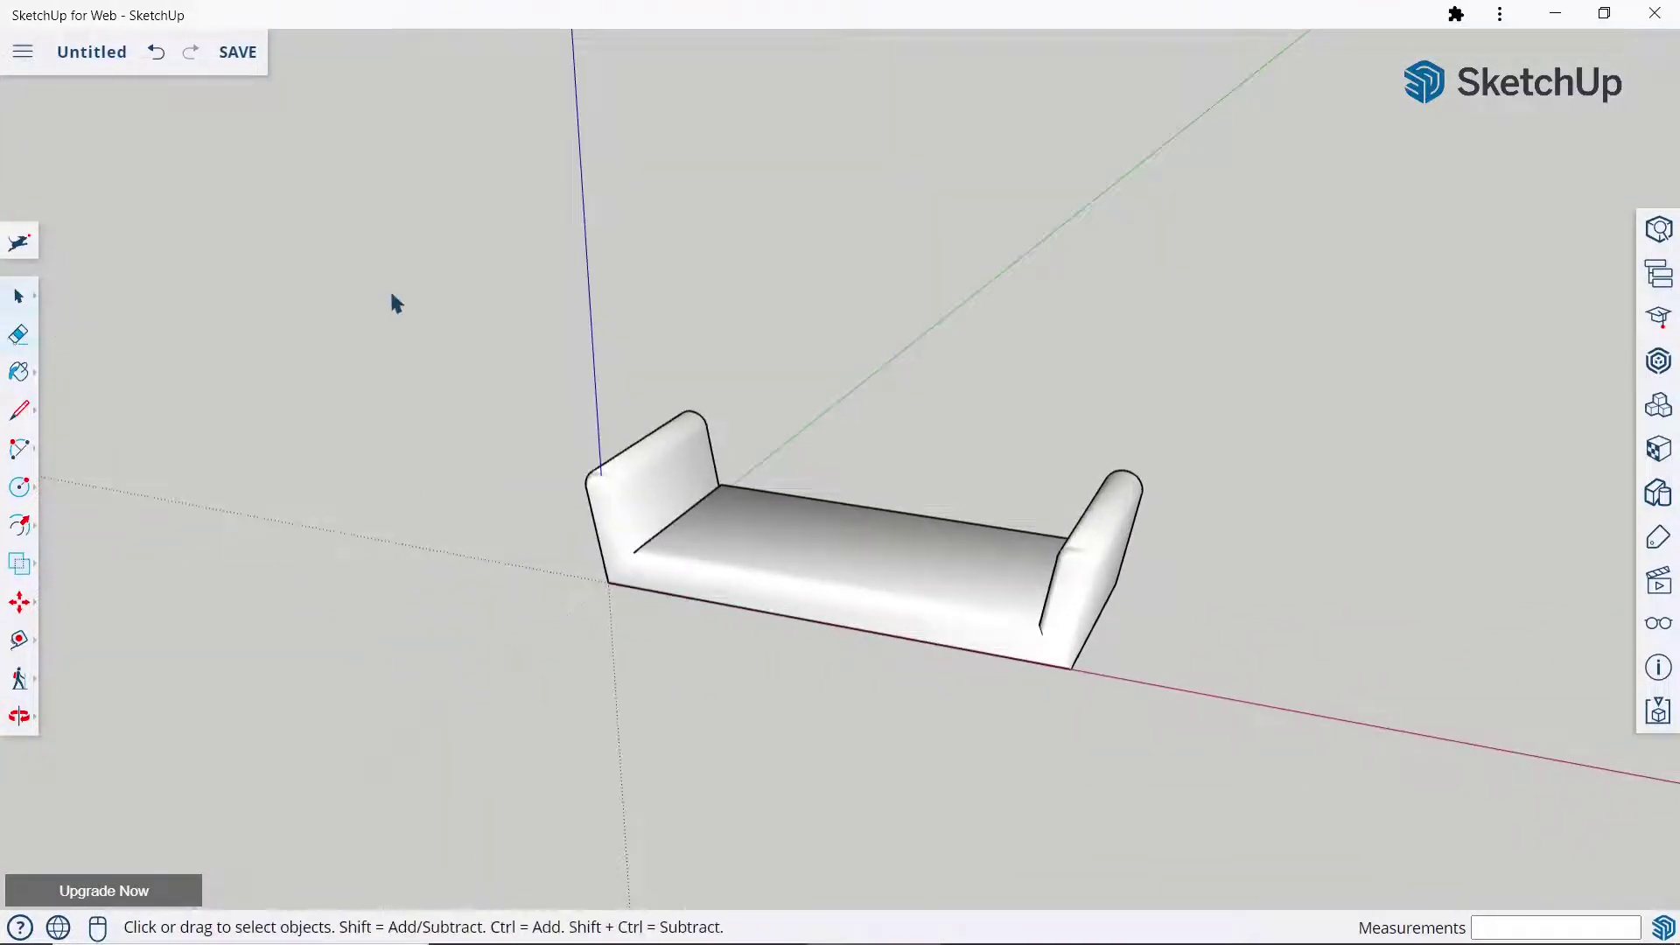
middle_click_drag(977, 584, 1073, 593, "shift")
triple_click(1073, 592)
right_click(1071, 592)
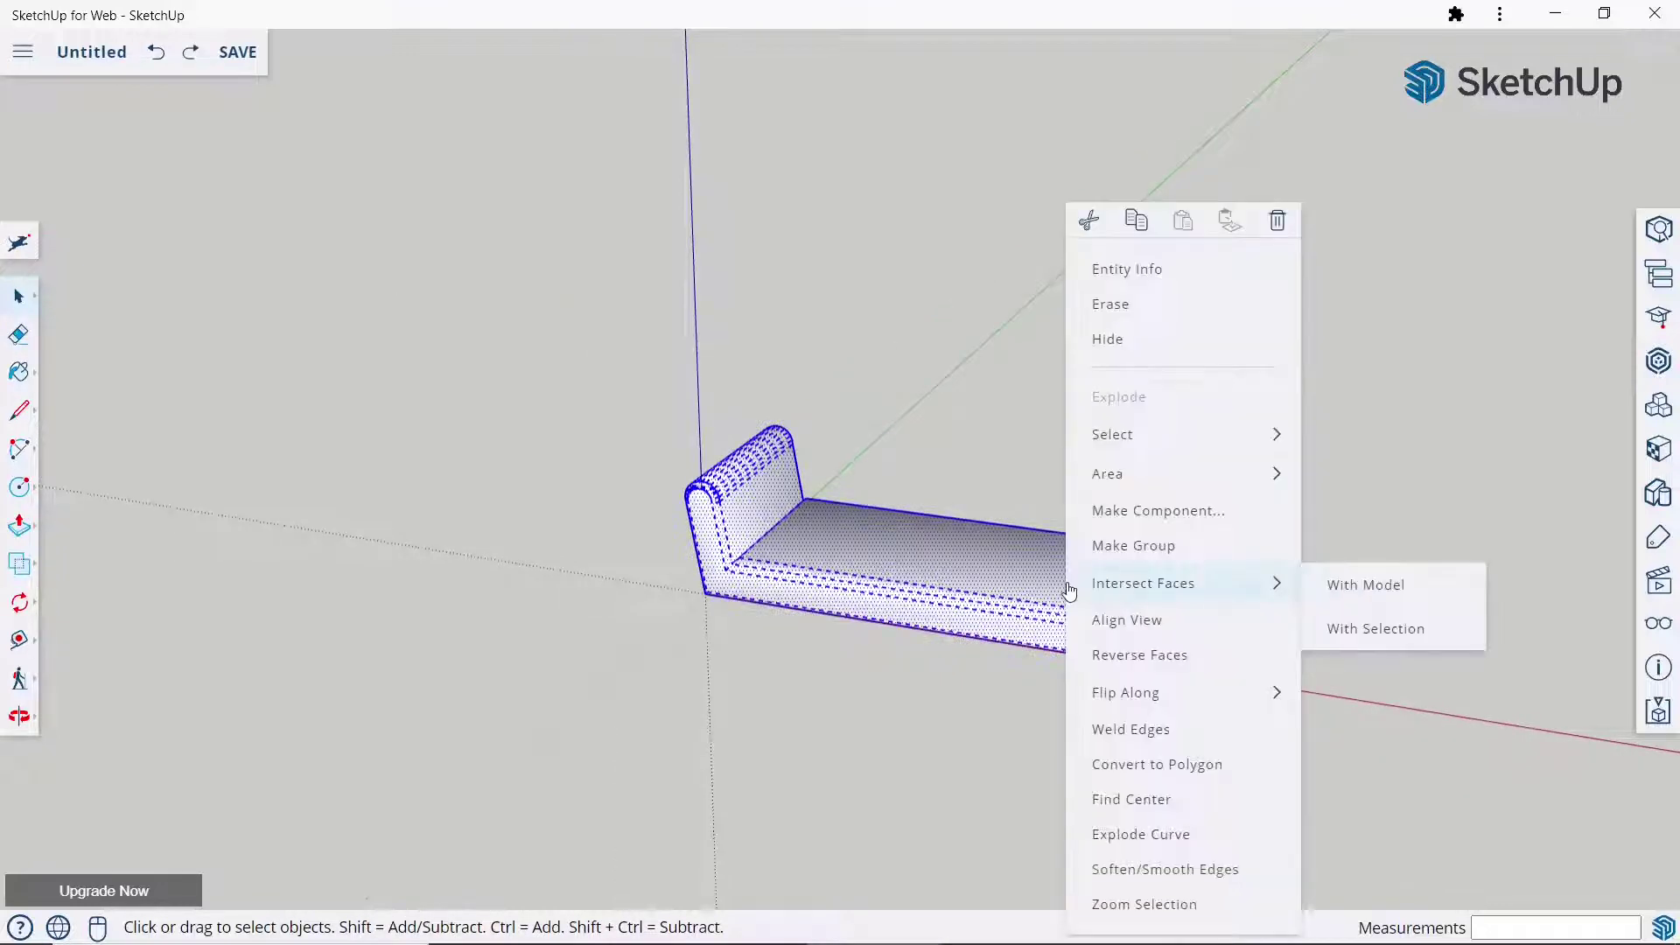
left_click(1109, 546)
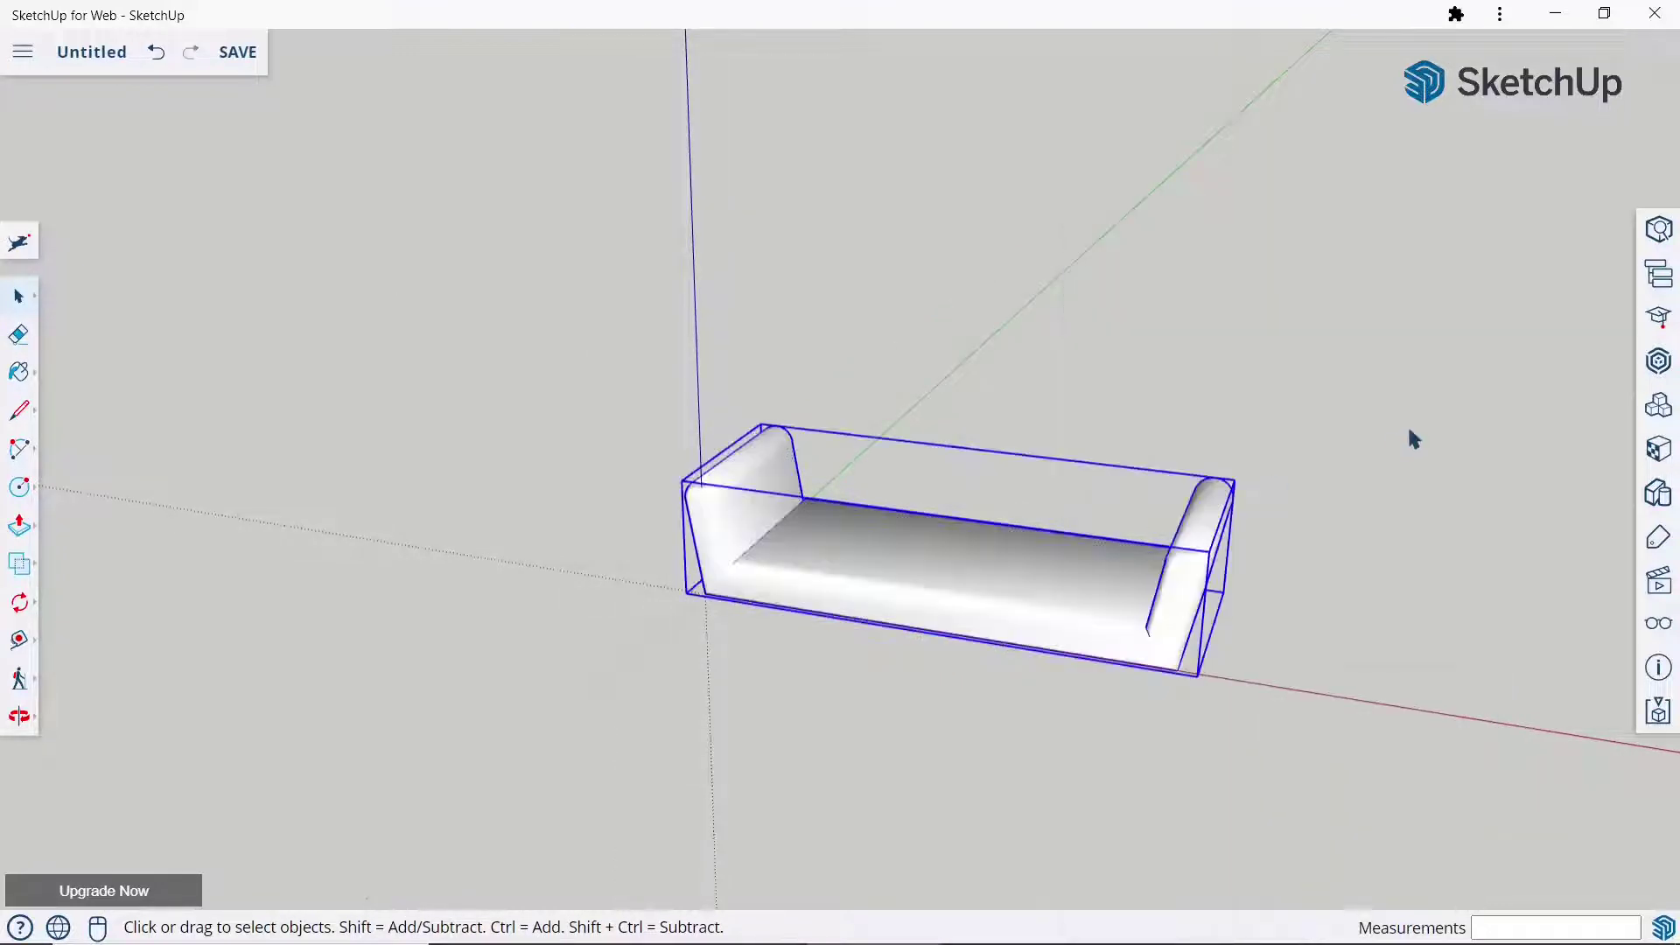
left_click(1410, 438)
middle_click_drag(964, 504, 727, 356)
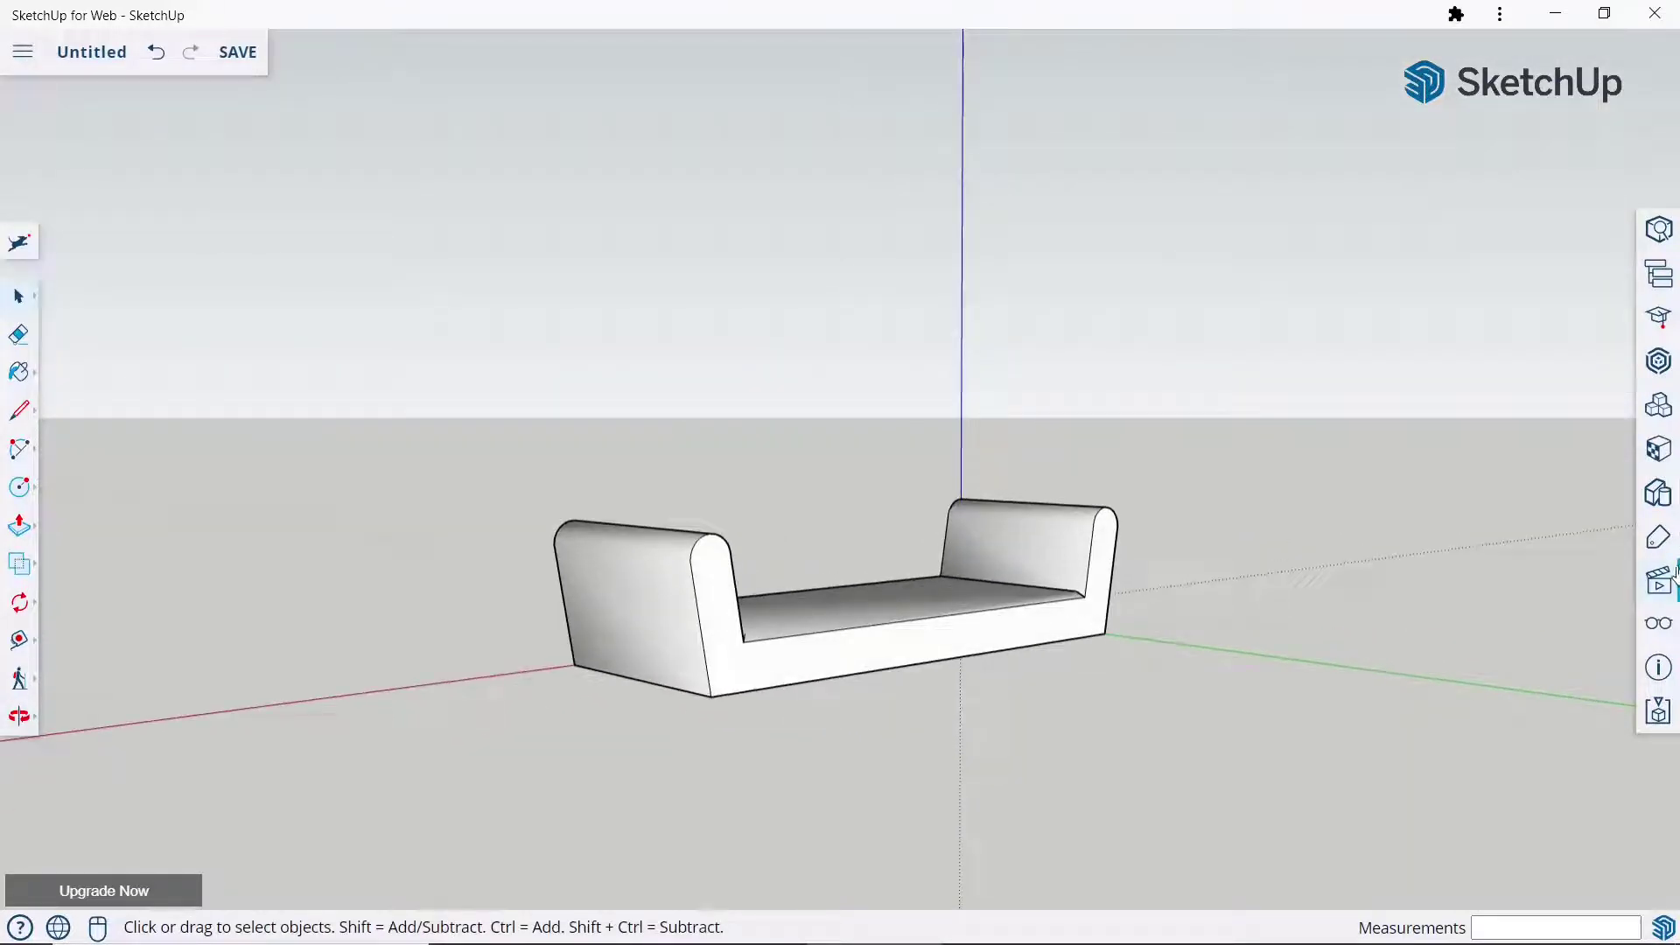
Switch to a straight front view and zoom in on the sofa's left arm.
left_click(1667, 576)
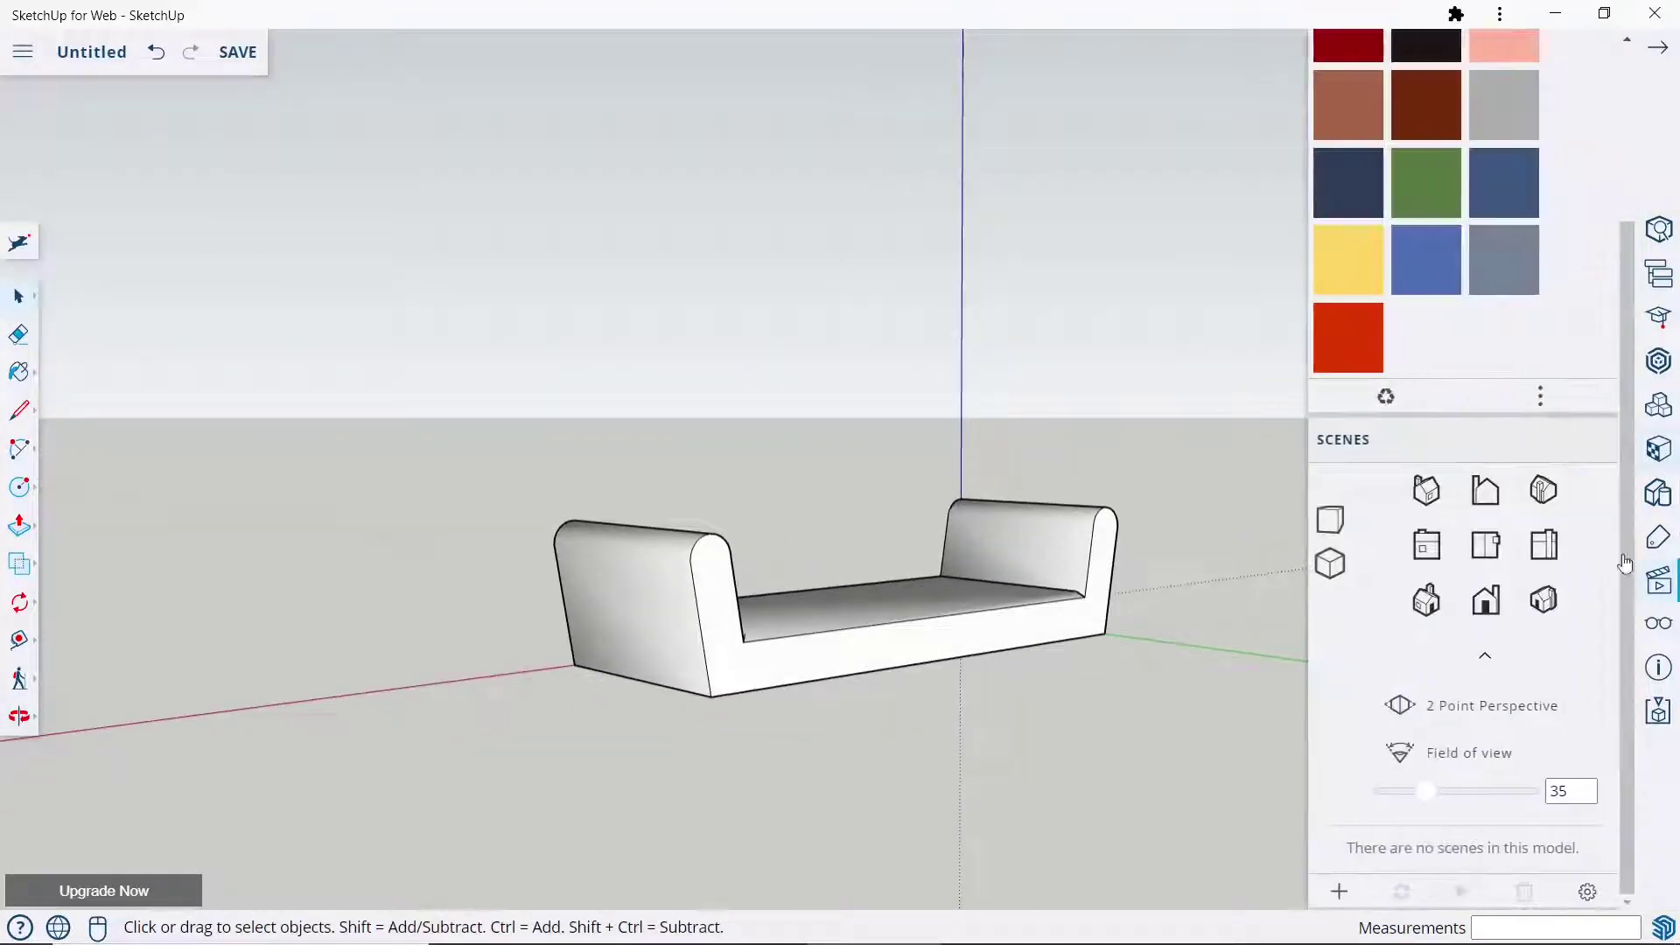
left_click(1487, 499)
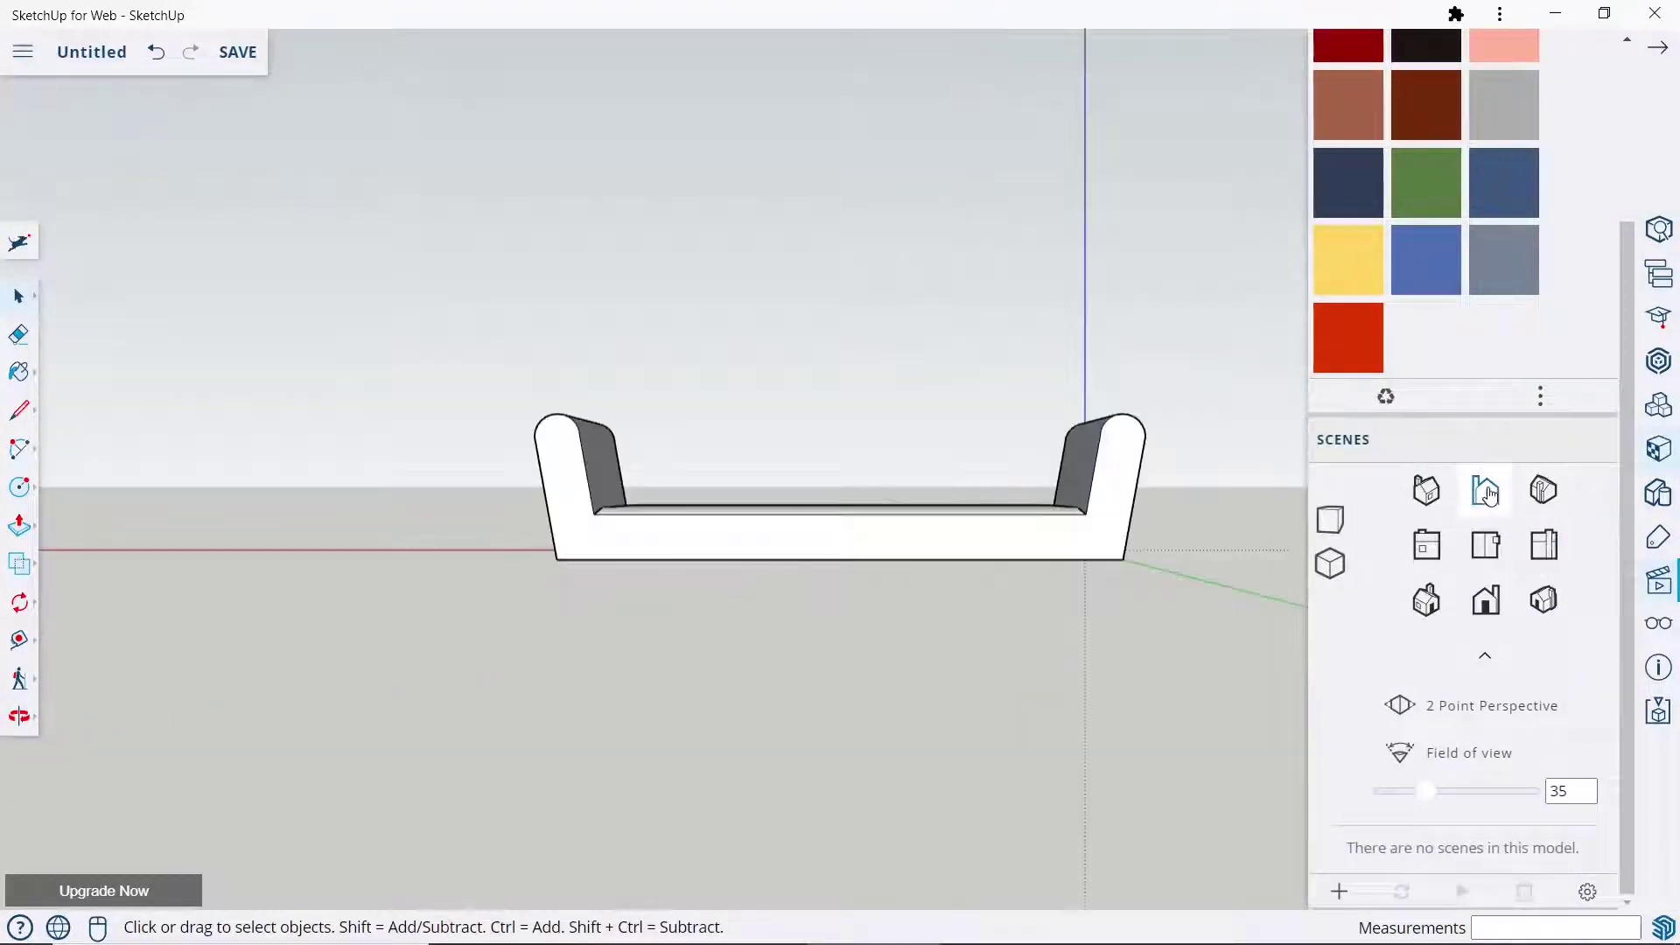
left_click(1671, 52)
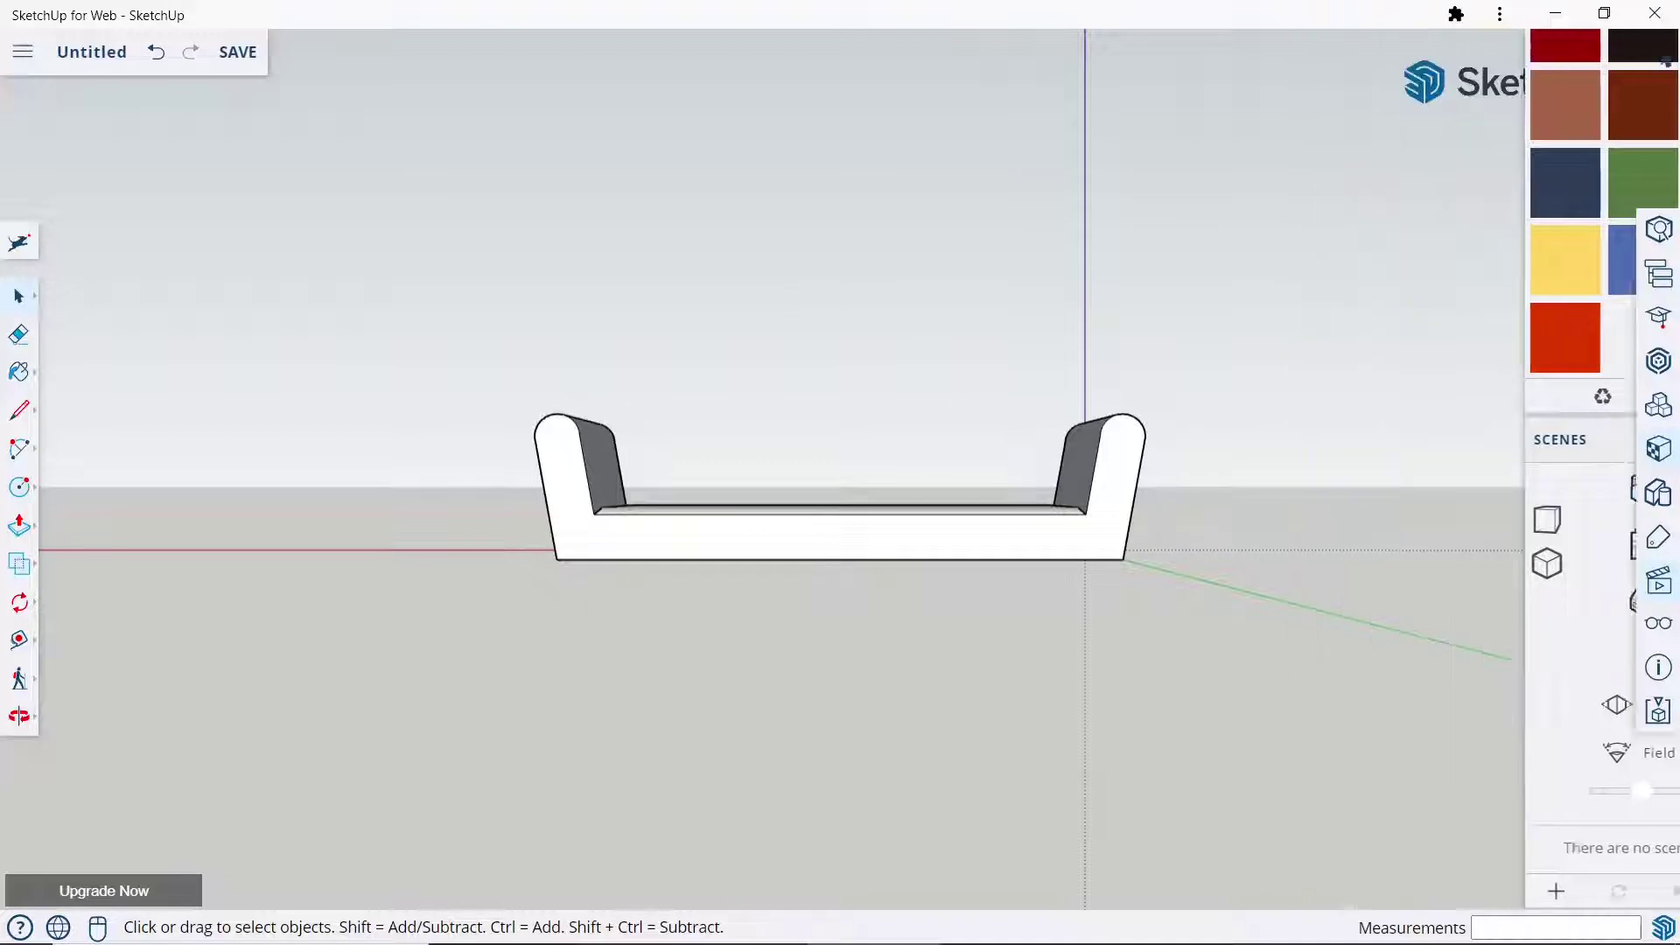
left_click(22, 419)
scroll(481, 356, "up", 3)
scroll(1050, 479, "up", 5)
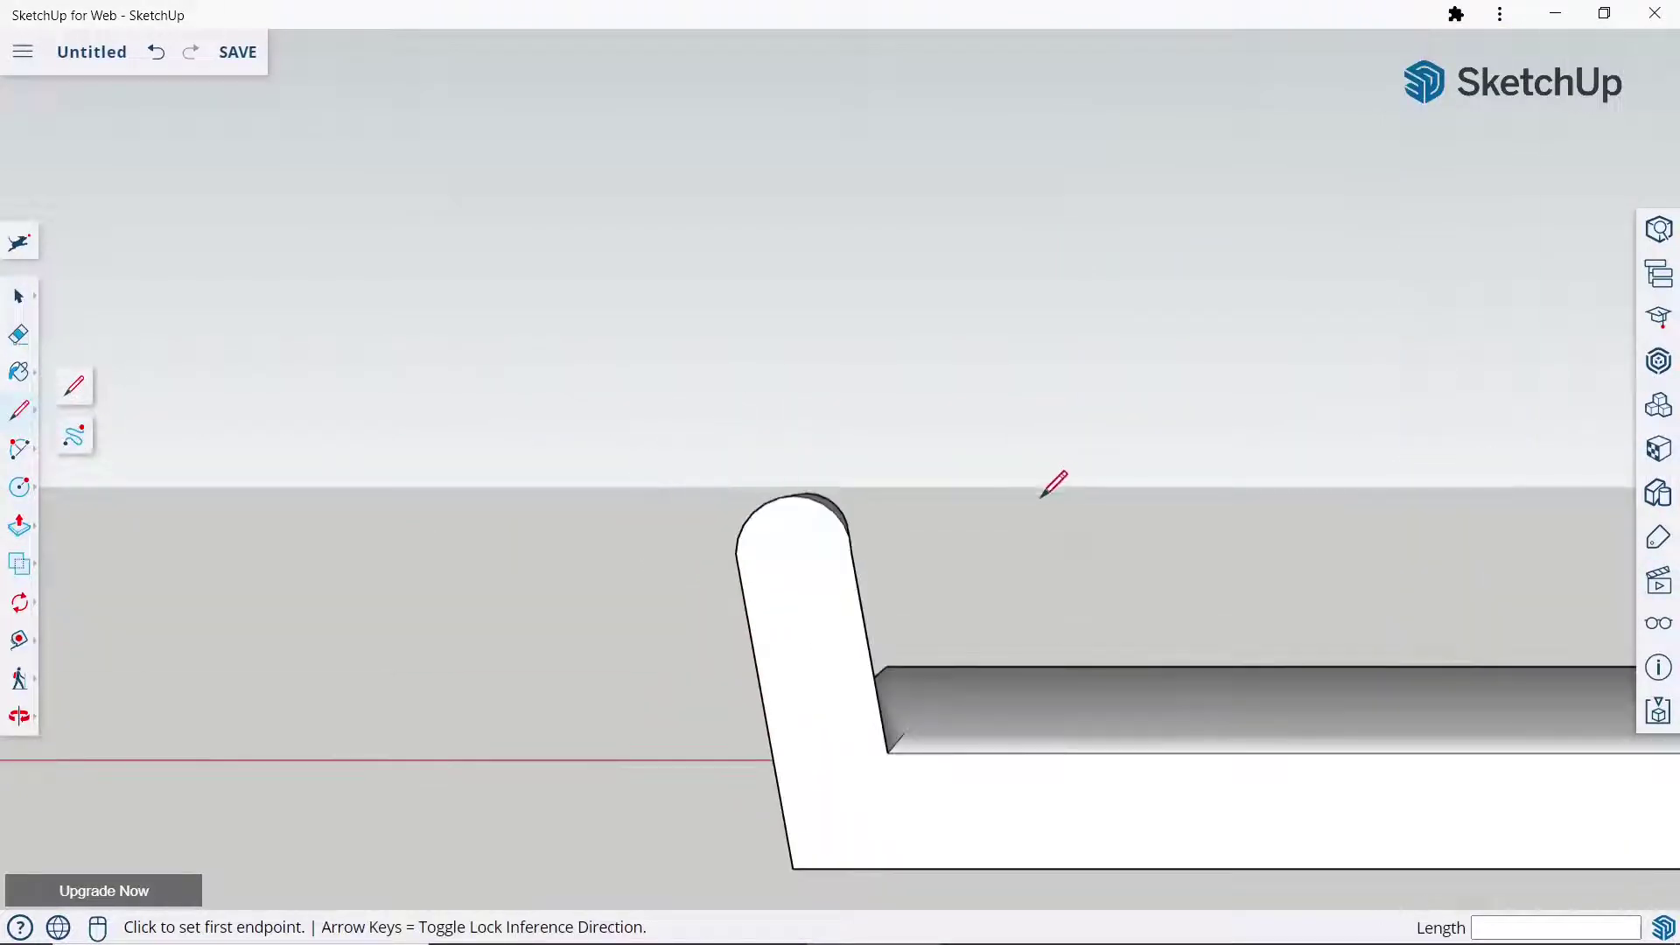
middle_click_drag(1050, 479, 792, 521)
Draw 300 mm vertical lines up from the left and right arm top corners.
left_click(815, 532)
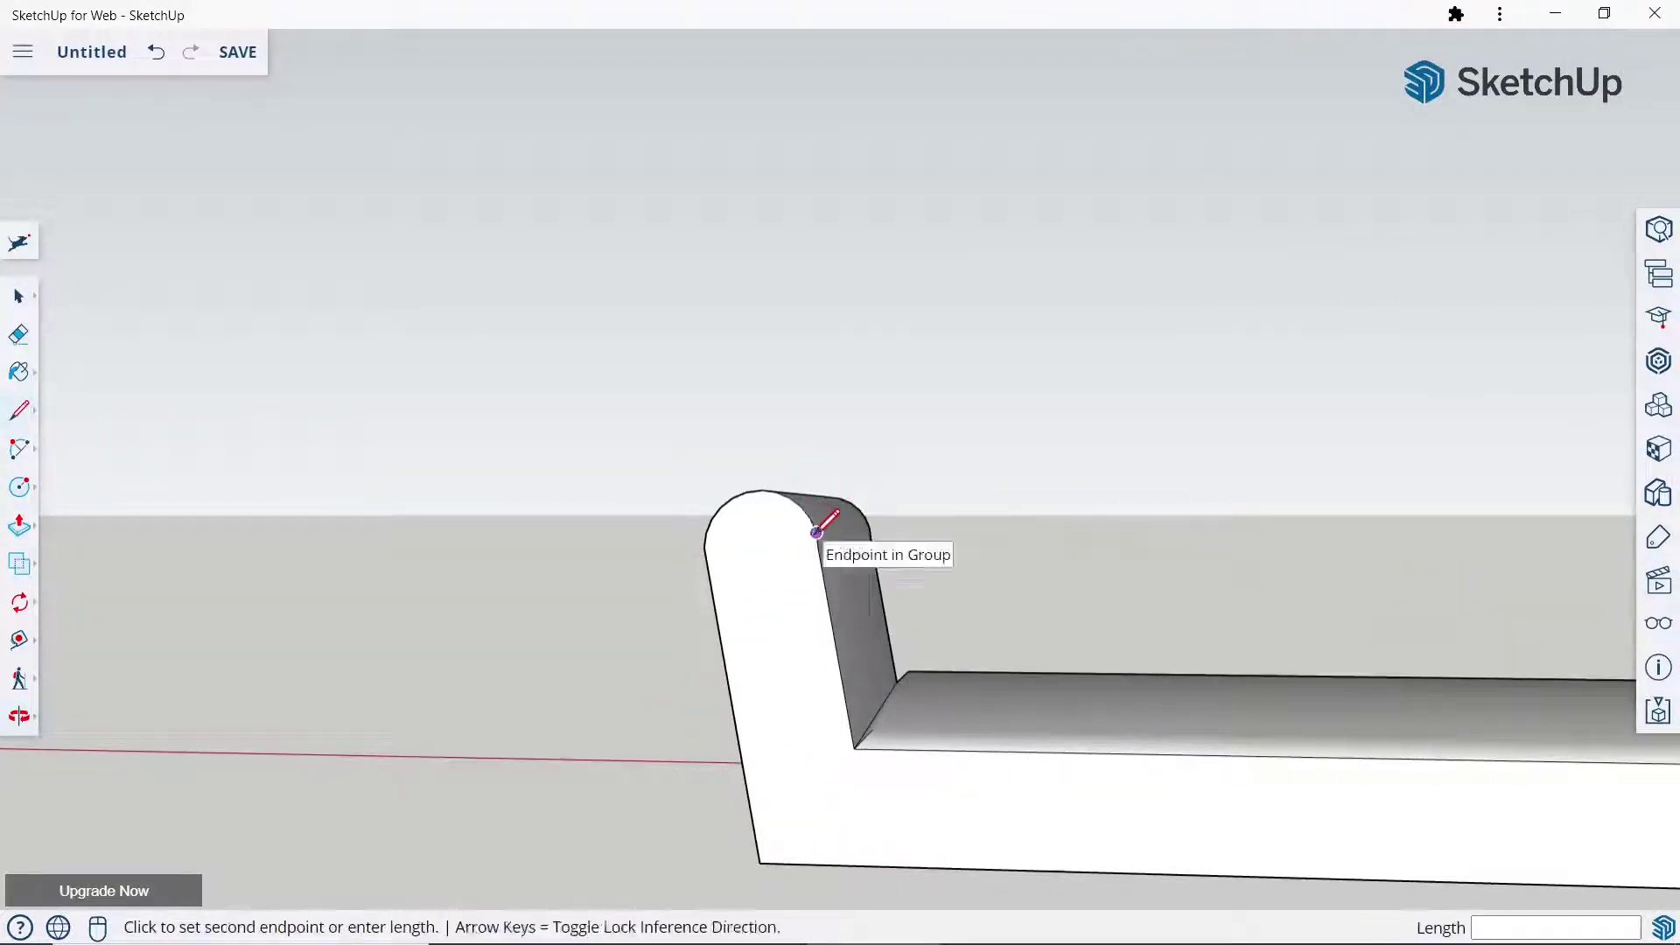
type("300")
key("Return")
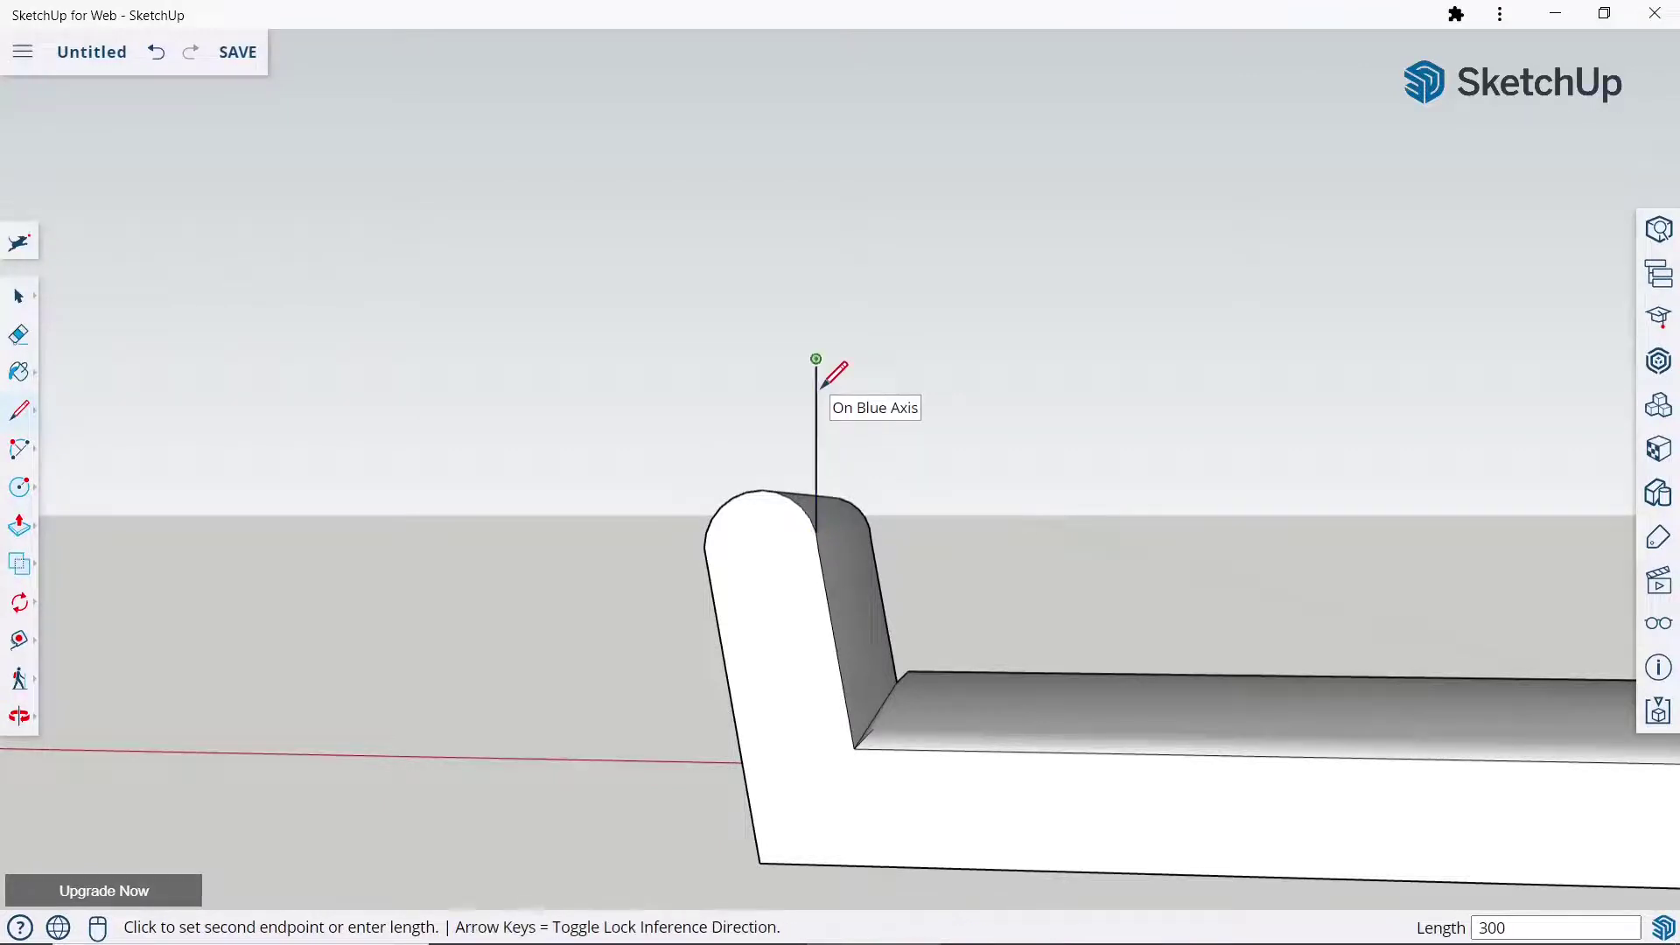
key("Escape")
scroll(788, 385, "down", 3)
scroll(750, 401, "down", 2)
scroll(1274, 469, "up", 3)
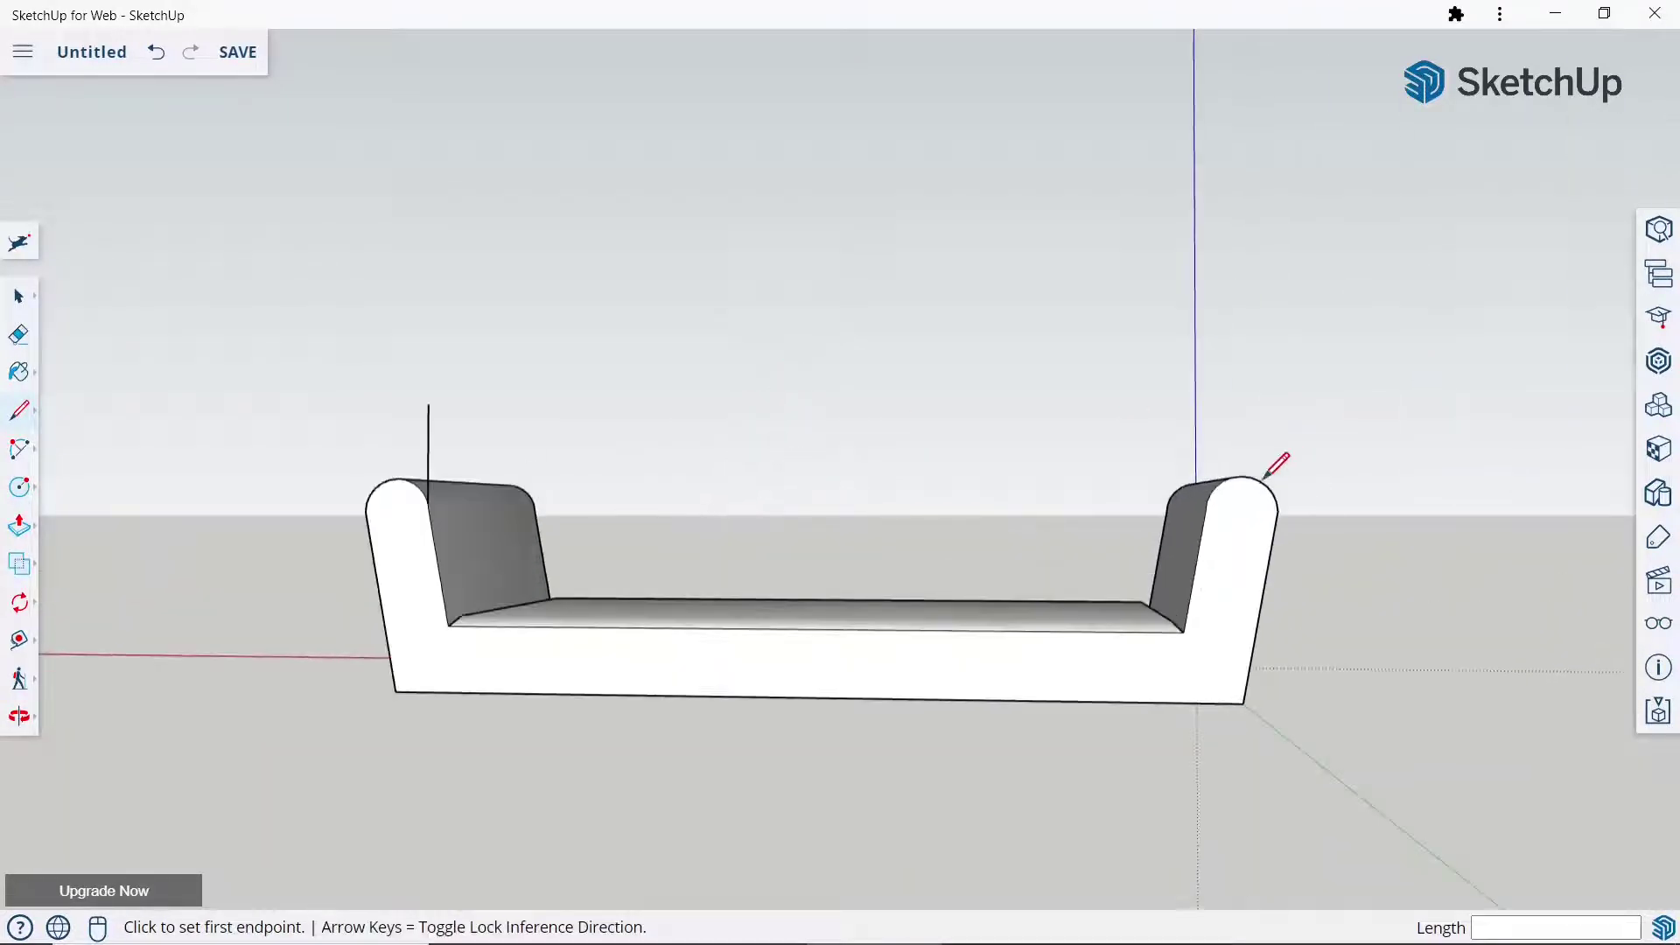
scroll(1197, 512, "up", 3)
scroll(1186, 520, "up", 1)
left_click(1165, 516)
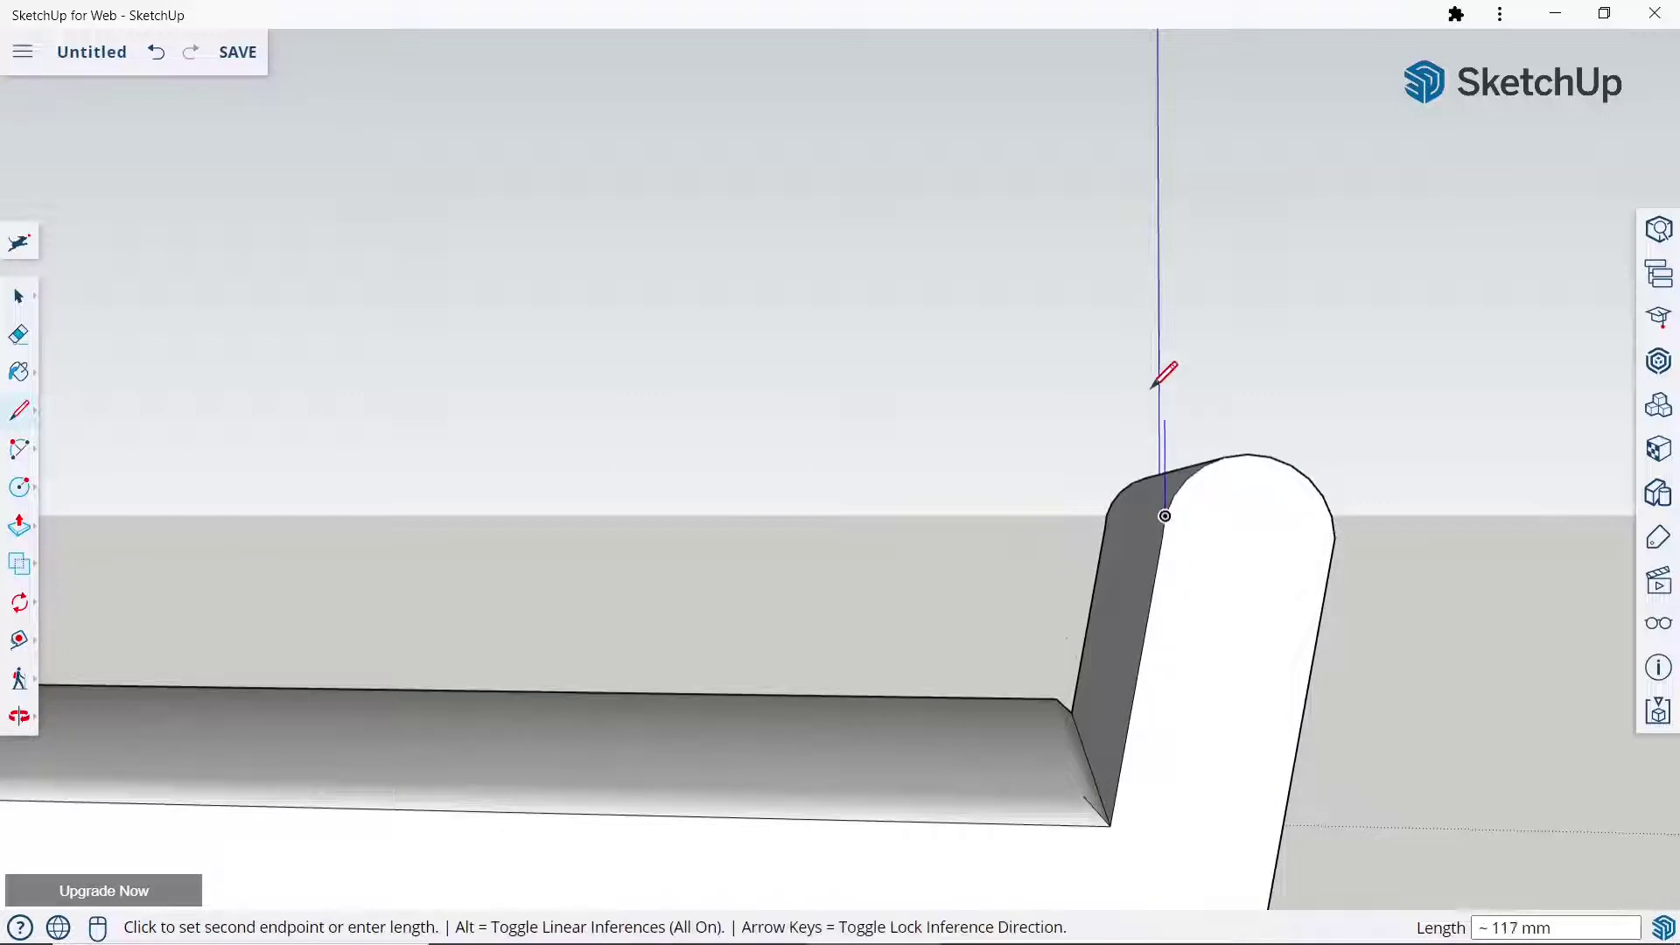
key("Return")
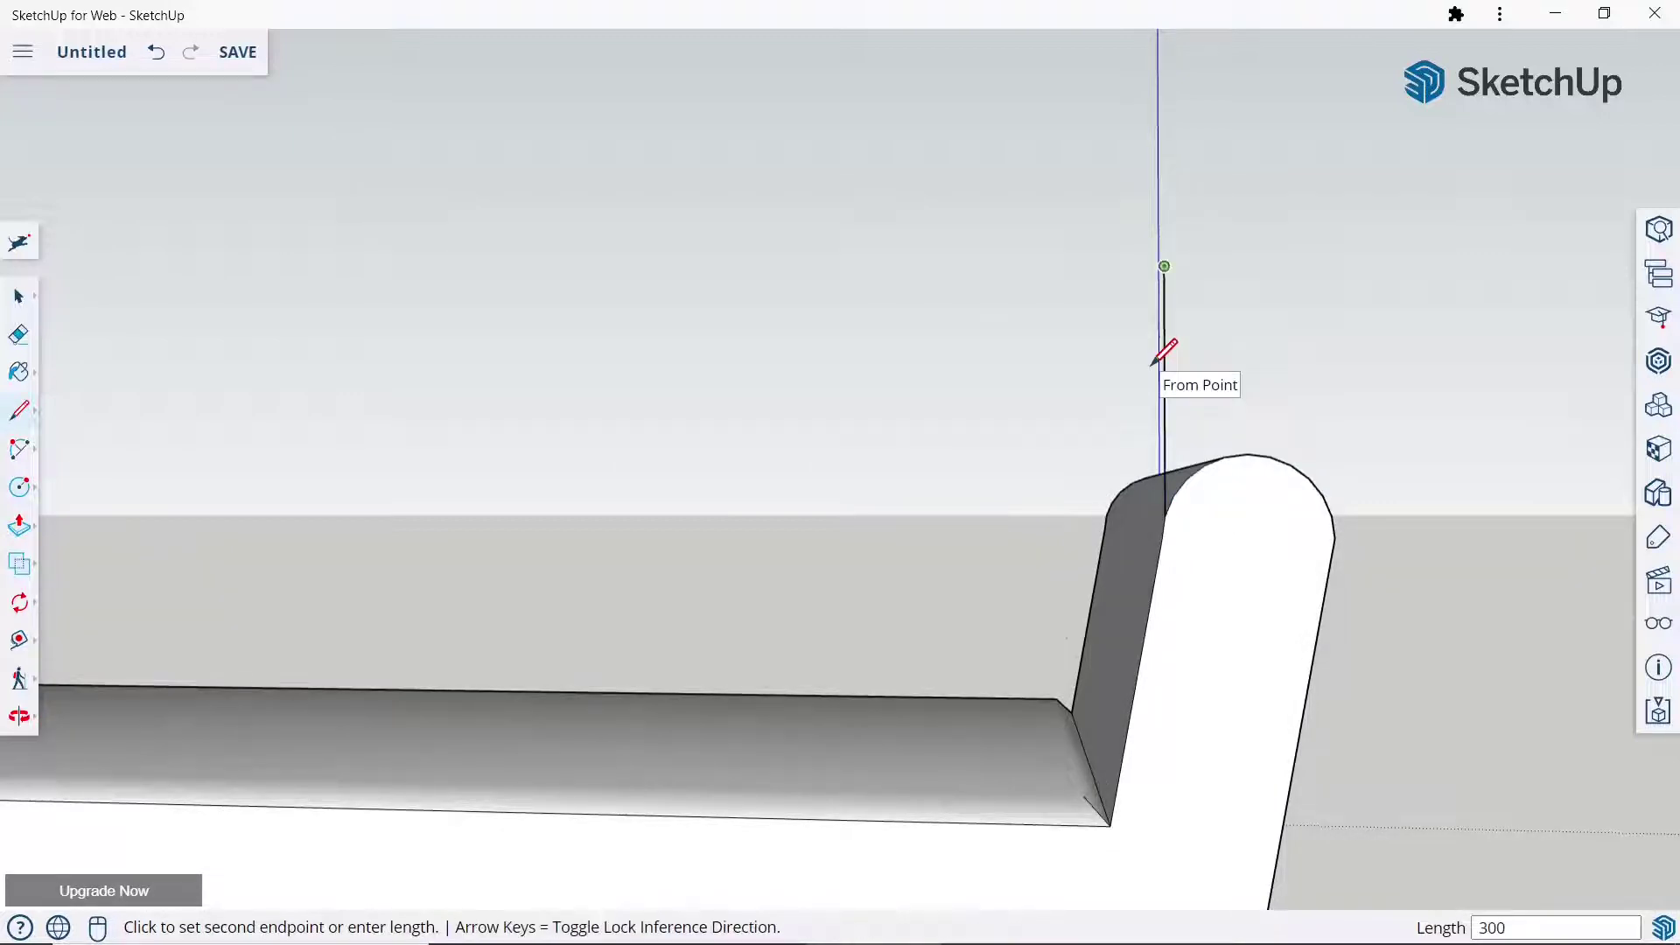
Draw the back outline's top edge and the seat edge between the arms' inner corners.
scroll(1162, 341, "down", 3)
scroll(1162, 339, "down", 2)
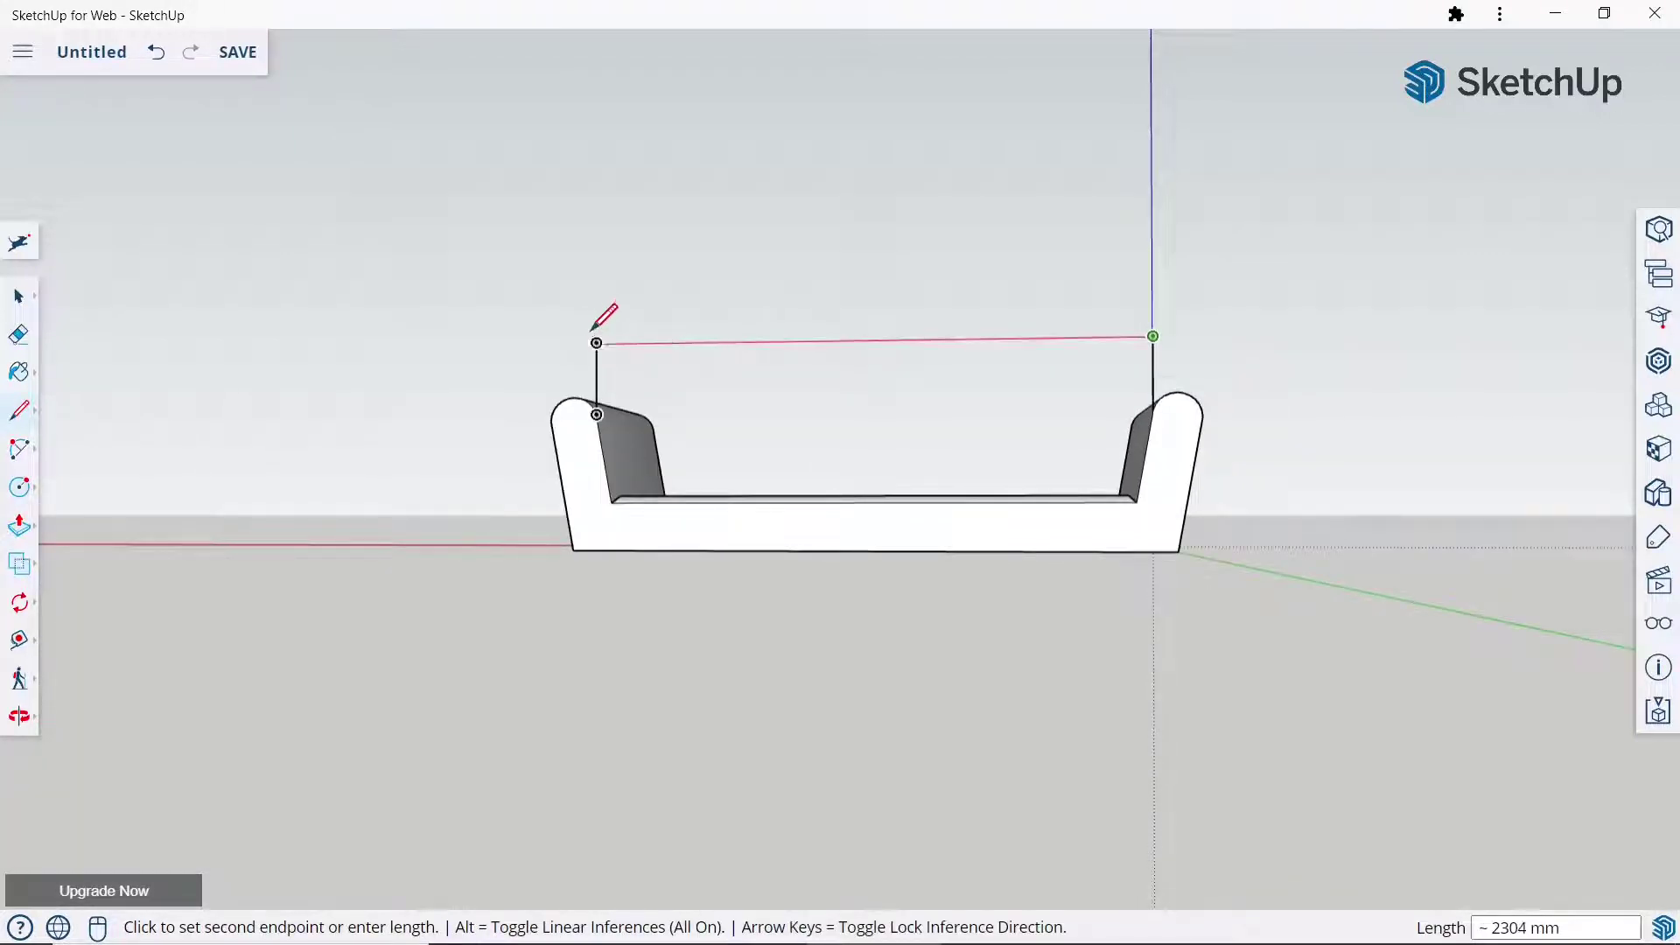
scroll(588, 344, "up", 2)
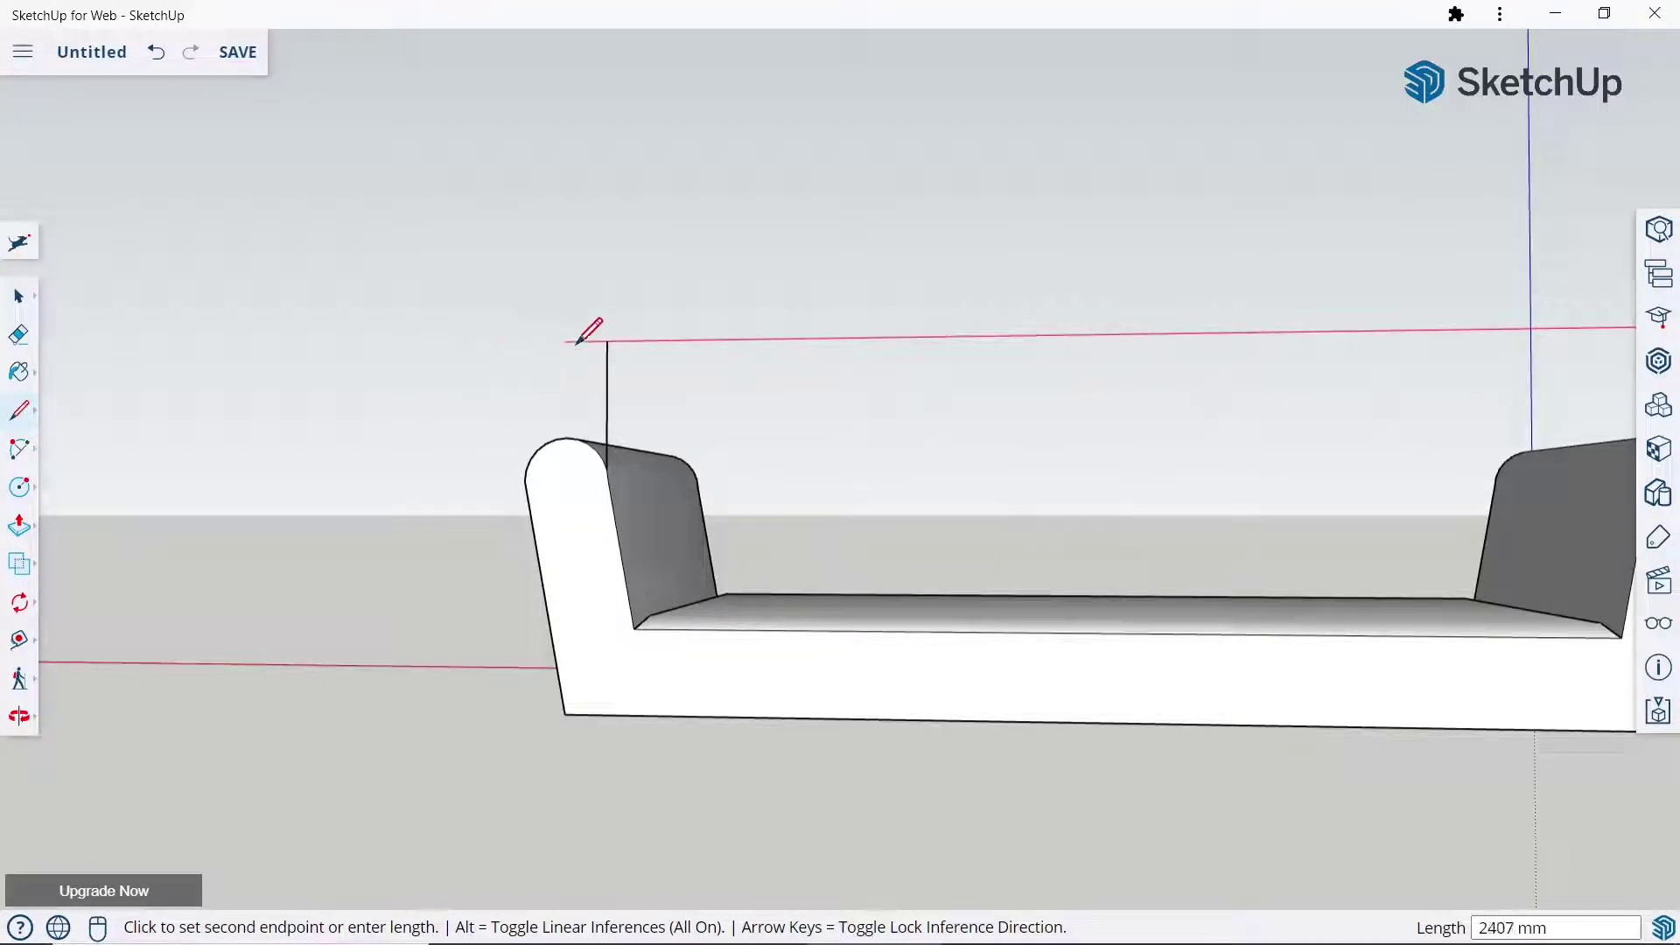
left_click(607, 340)
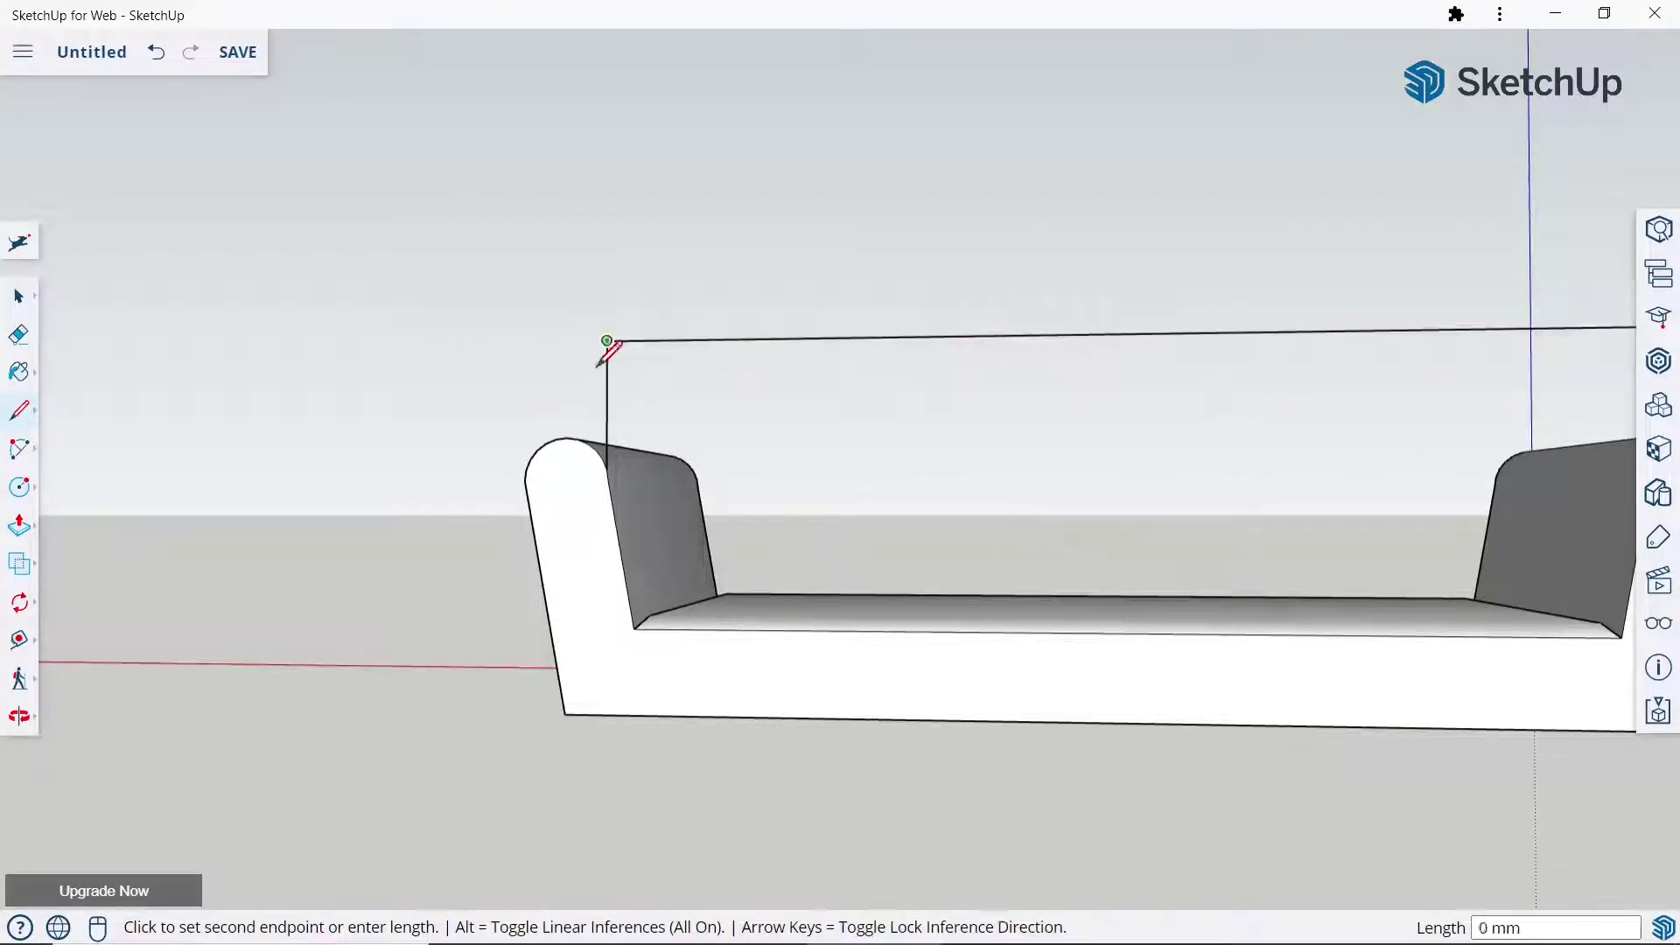
left_click(607, 468)
left_click(634, 628)
scroll(630, 623, "down", 3)
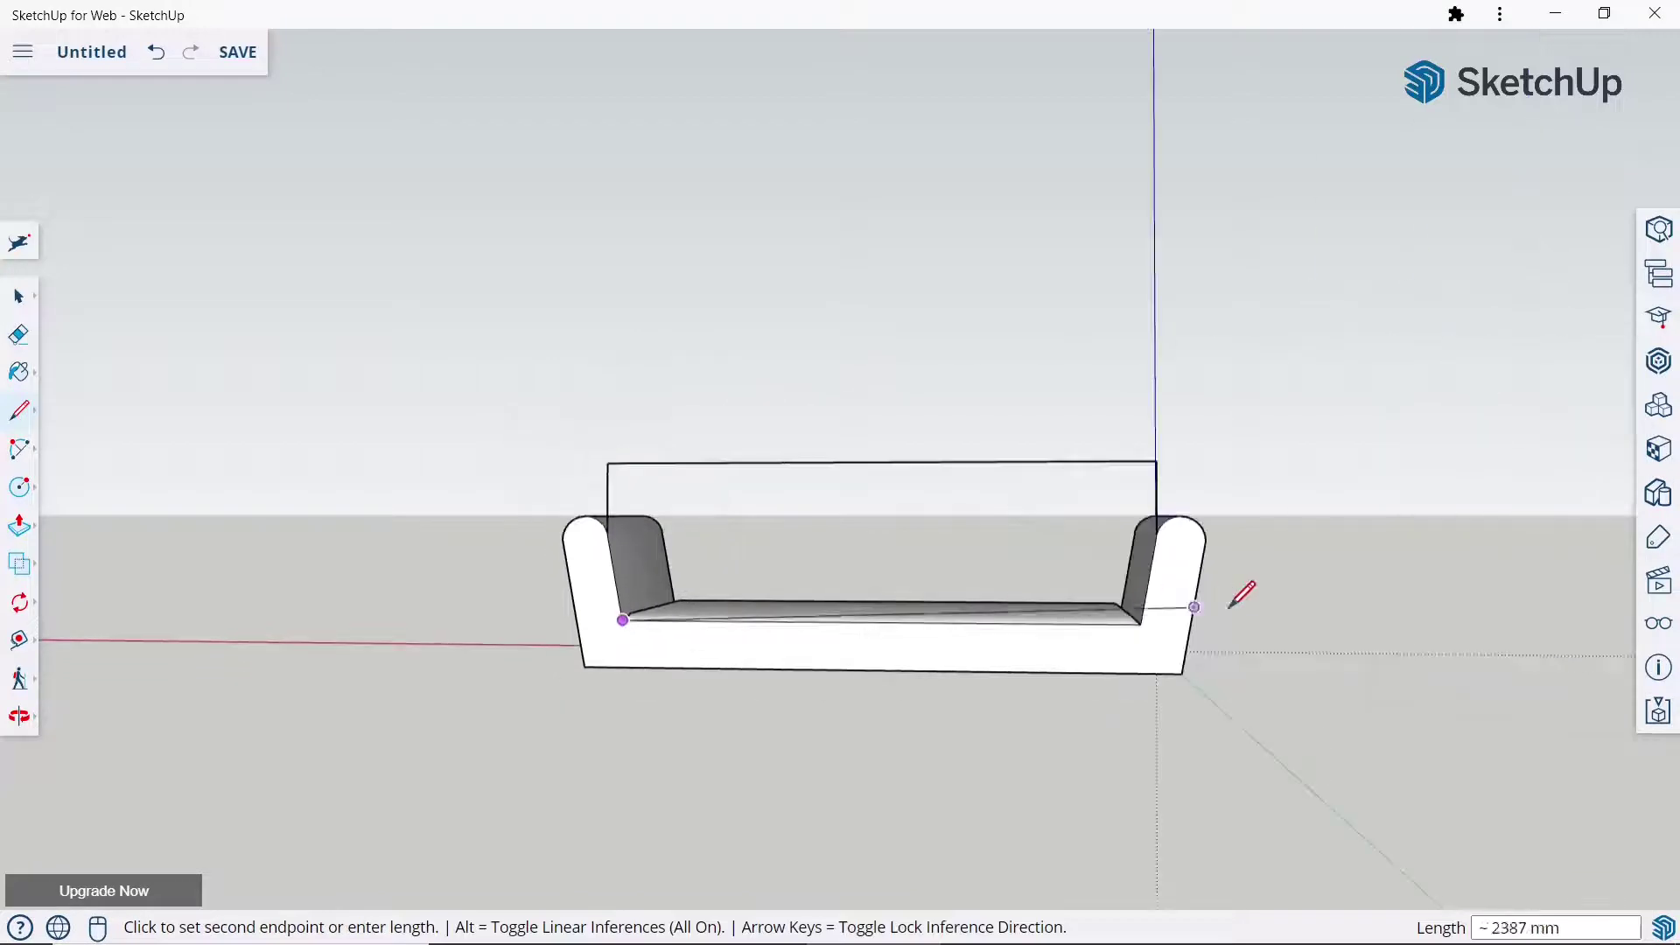
scroll(1230, 606, "up", 2)
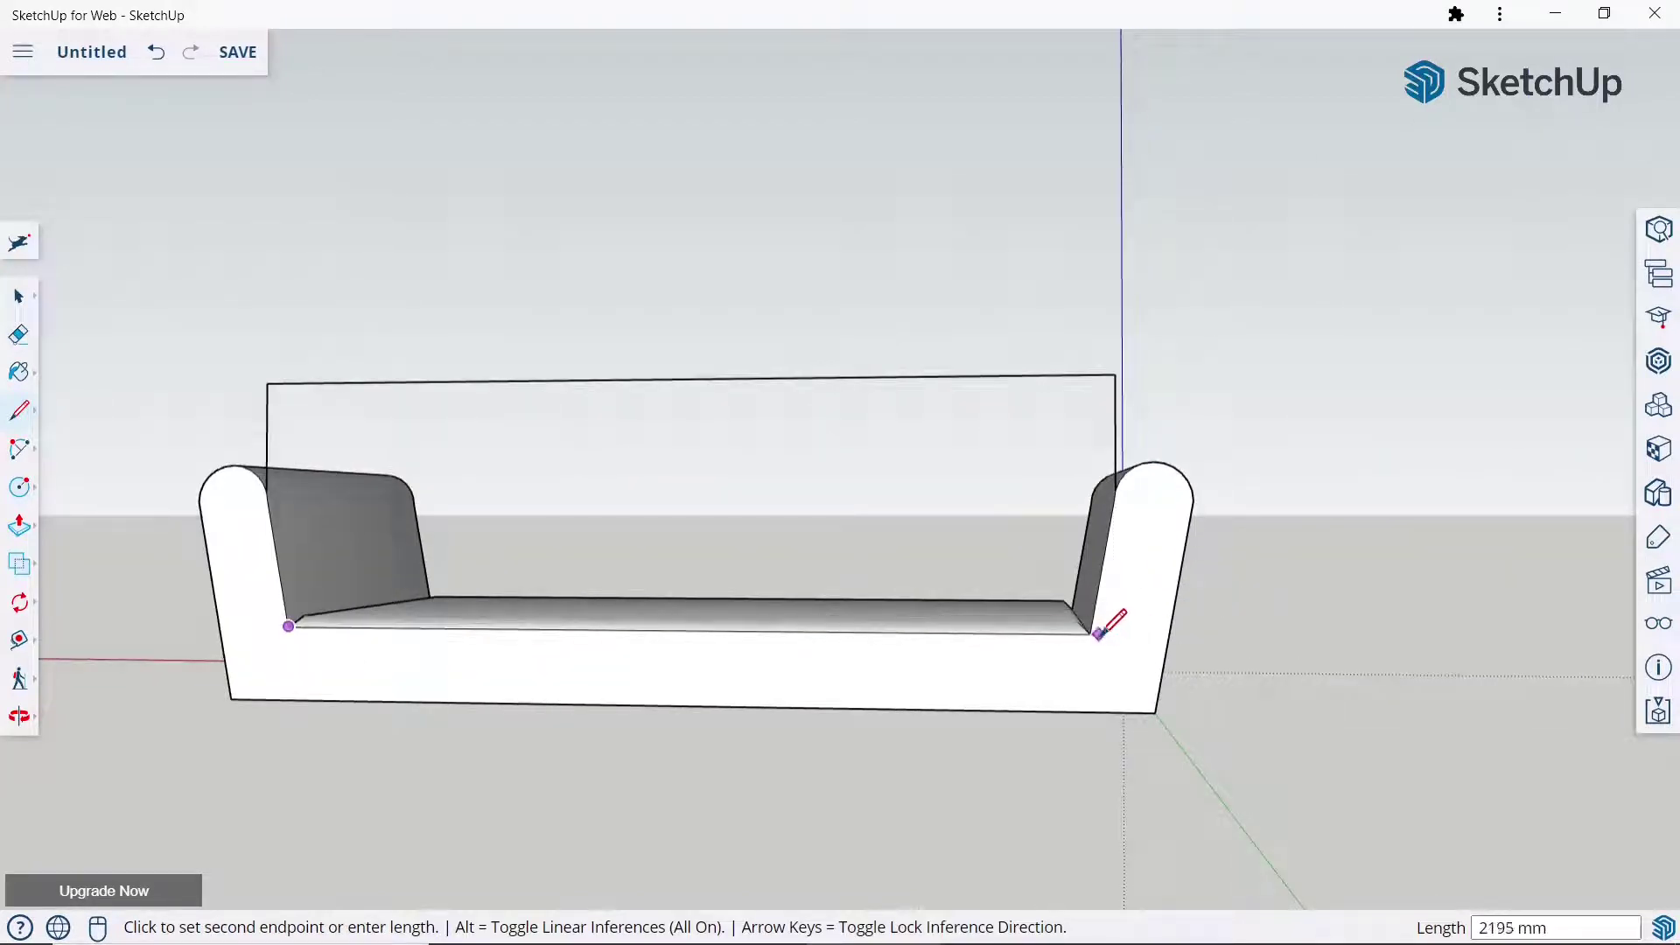
left_click(1098, 634)
left_click(1114, 490)
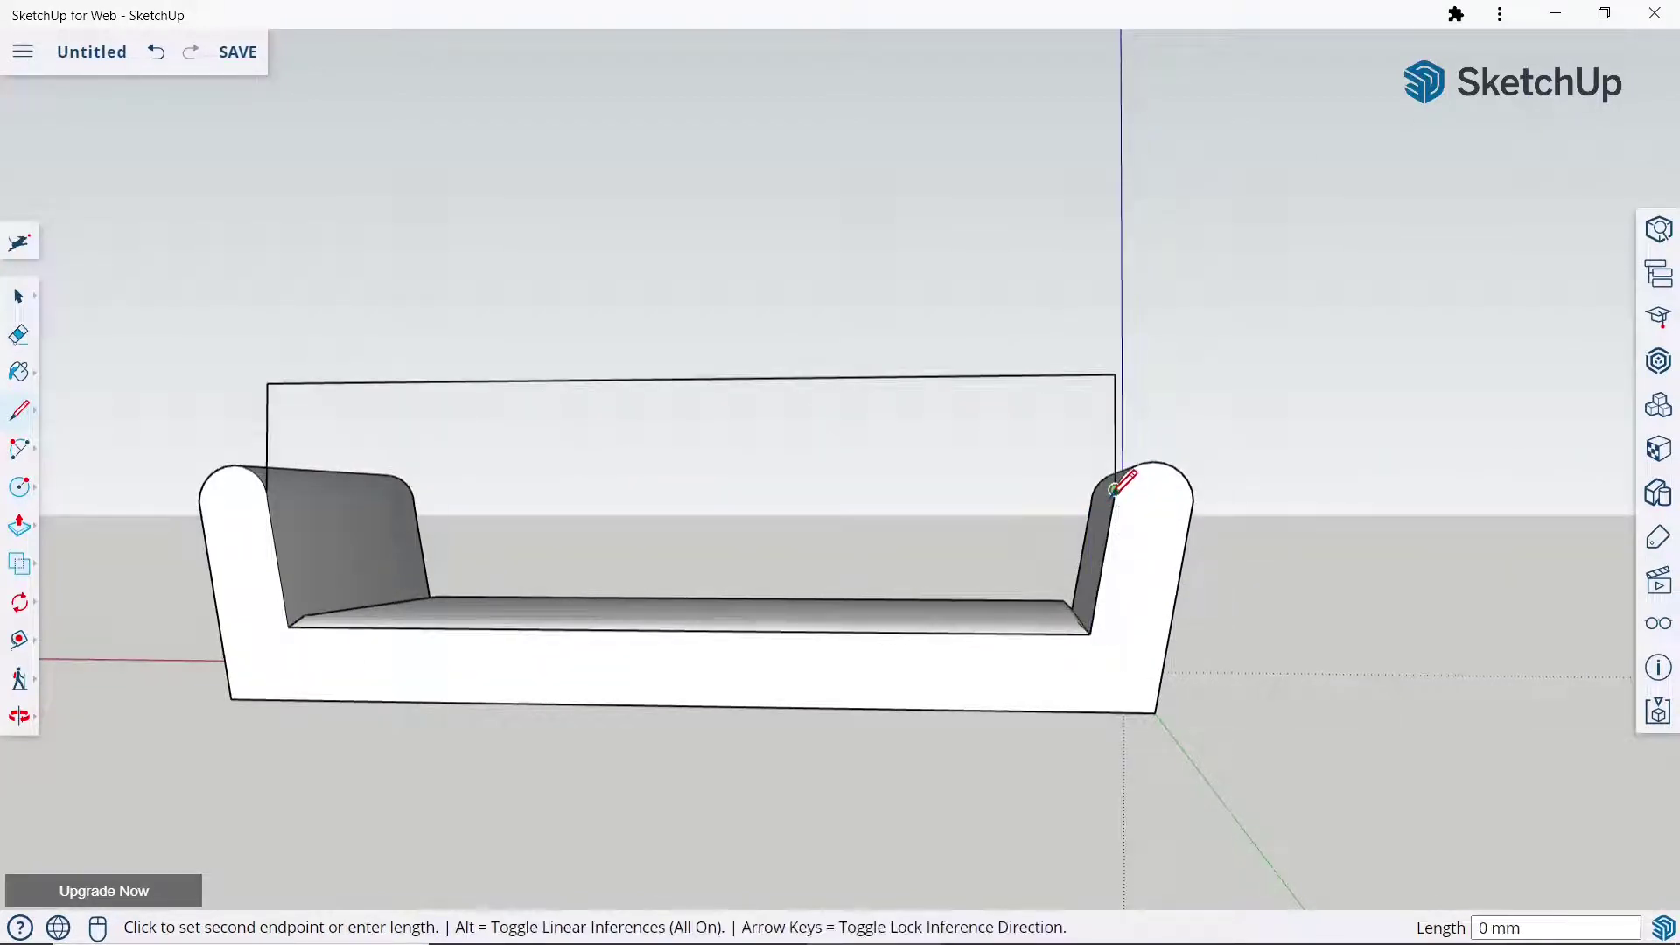
scroll(1120, 485, "up", 2)
scroll(1128, 473, "up", 3)
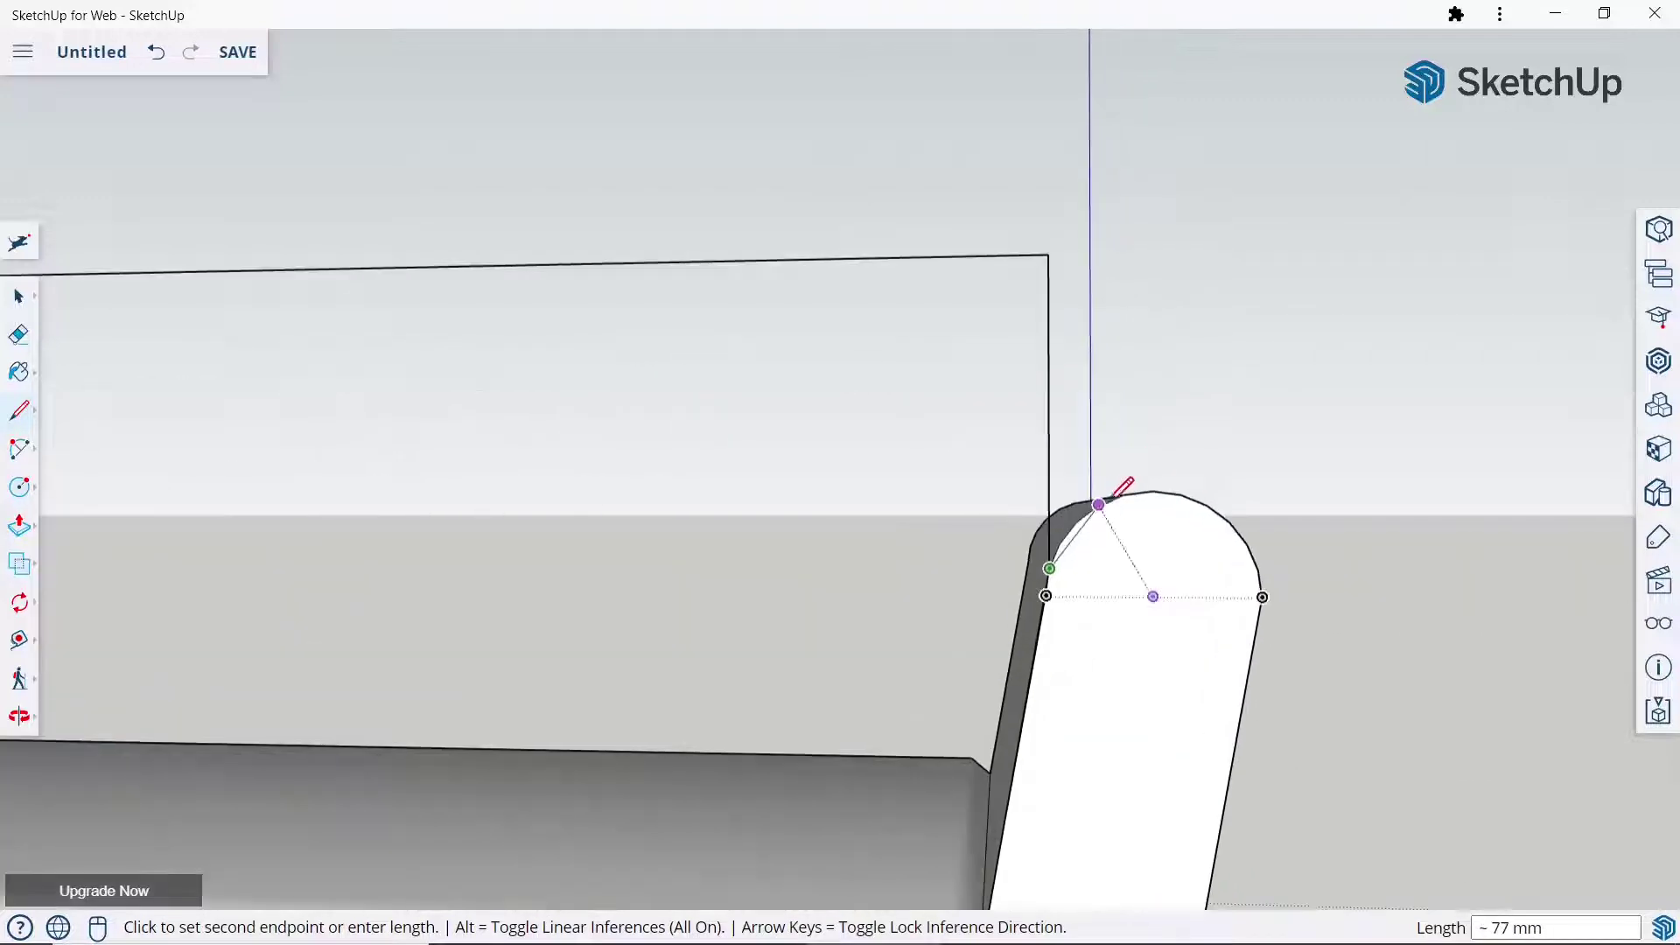
key("Escape")
Connect the right and left arm corners down to the seat corners, filling the back face.
left_click(1049, 568)
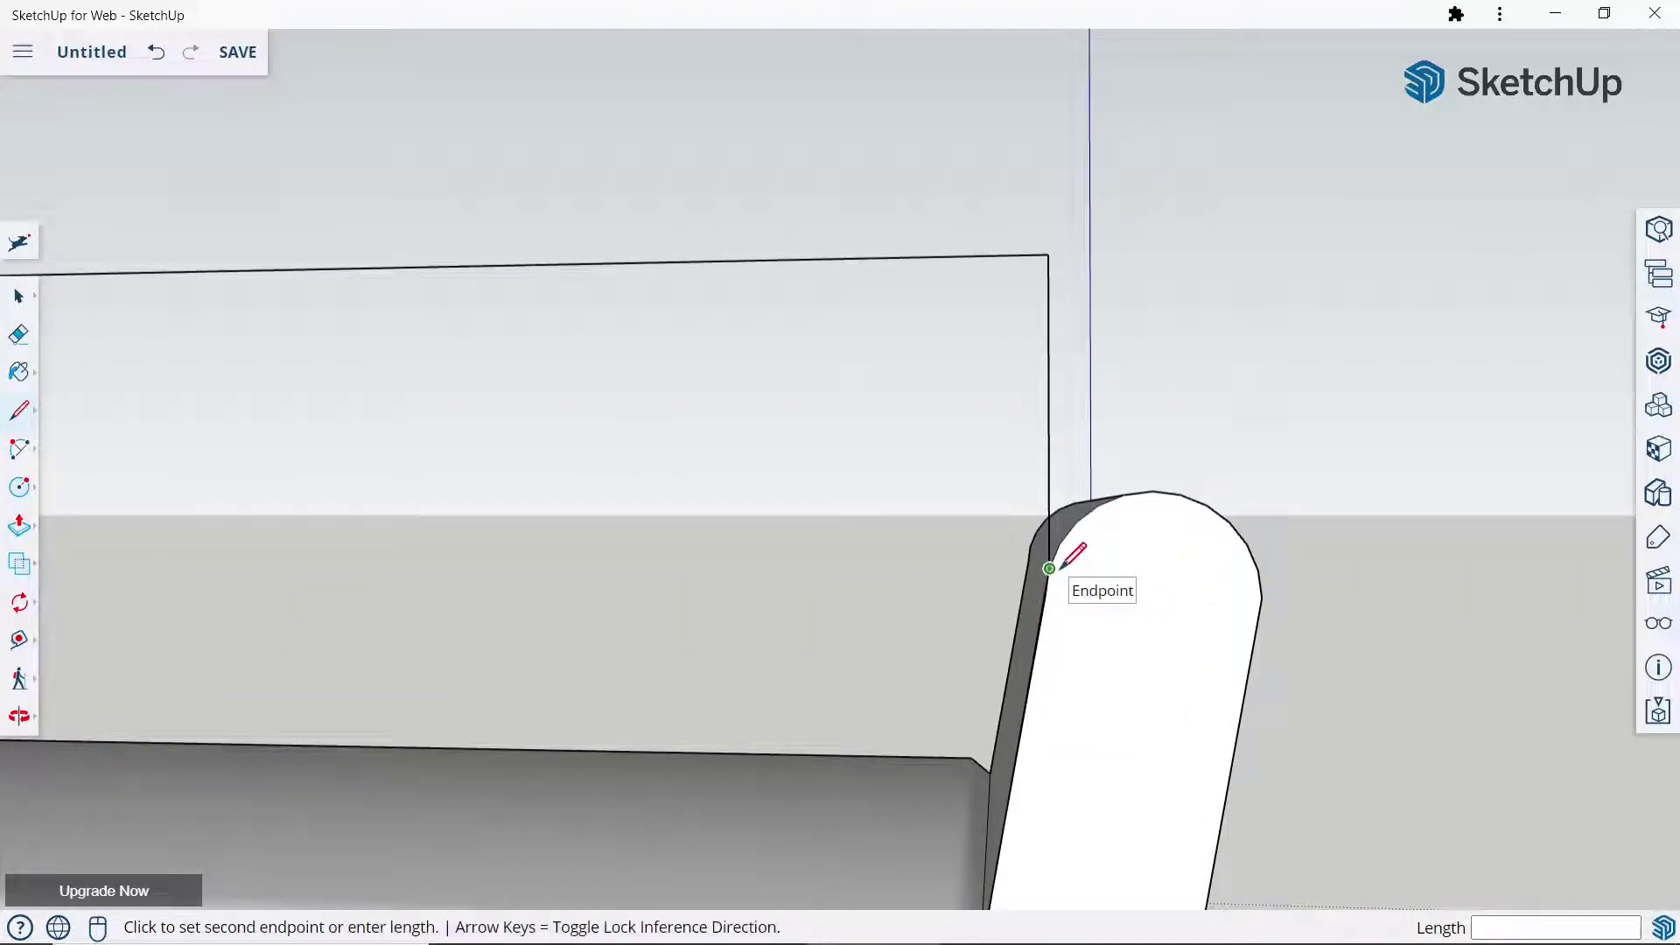
scroll(1054, 560, "down", 3)
left_click(1026, 753)
scroll(1119, 576, "down", 3)
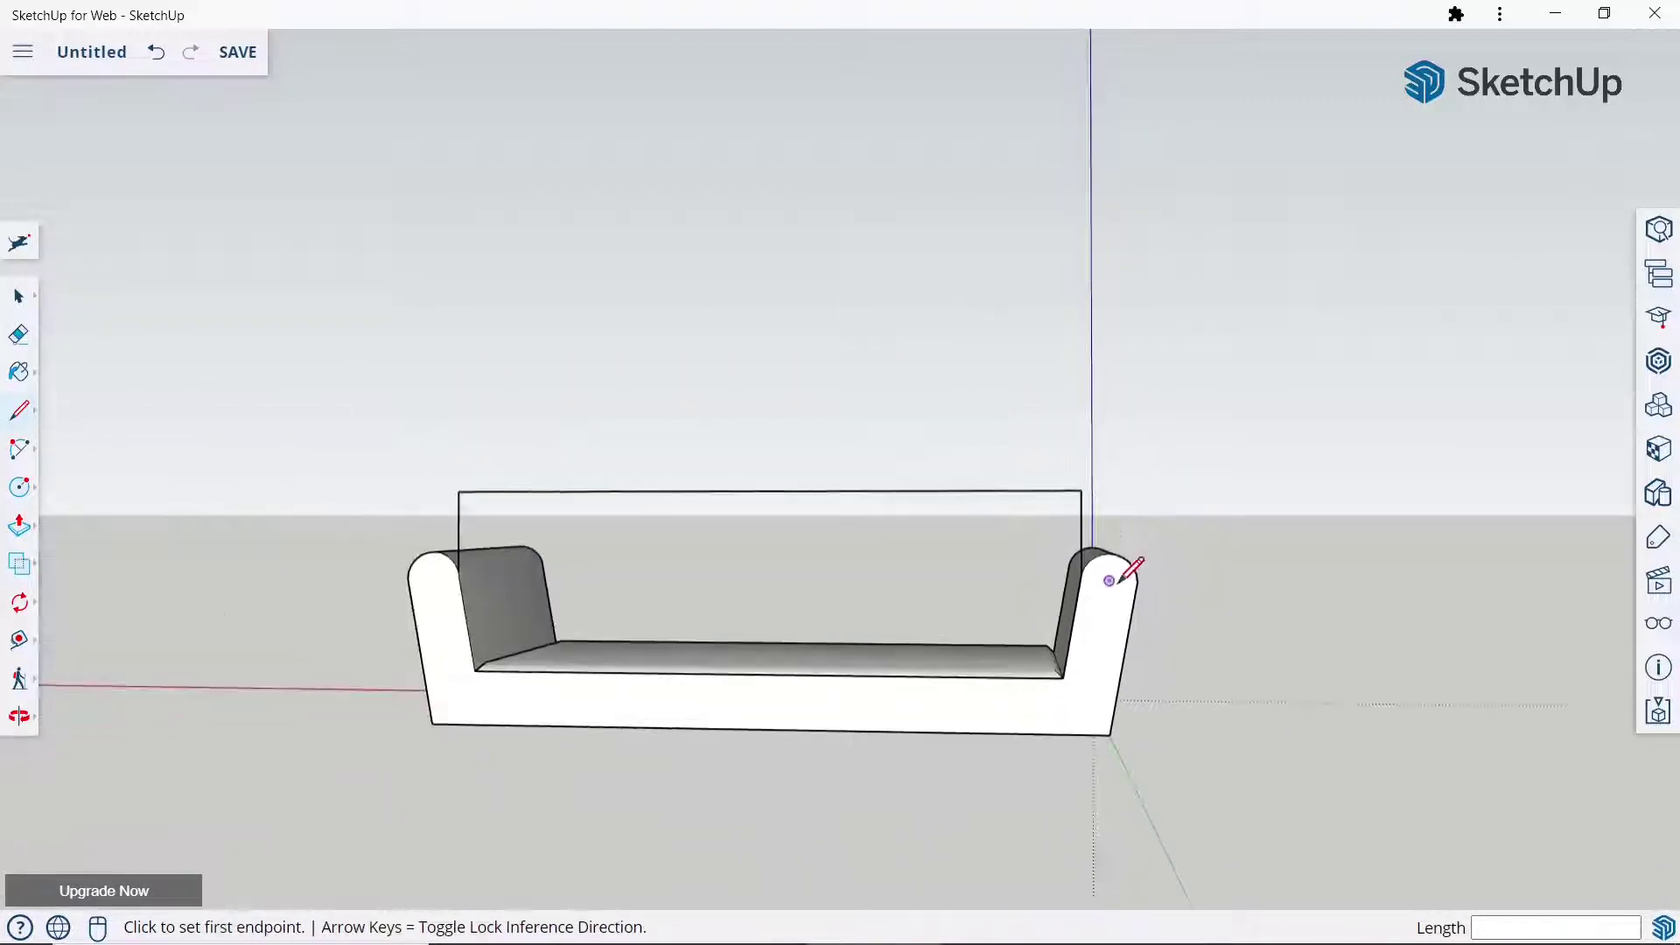
scroll(452, 558, "up", 3)
left_click(457, 589)
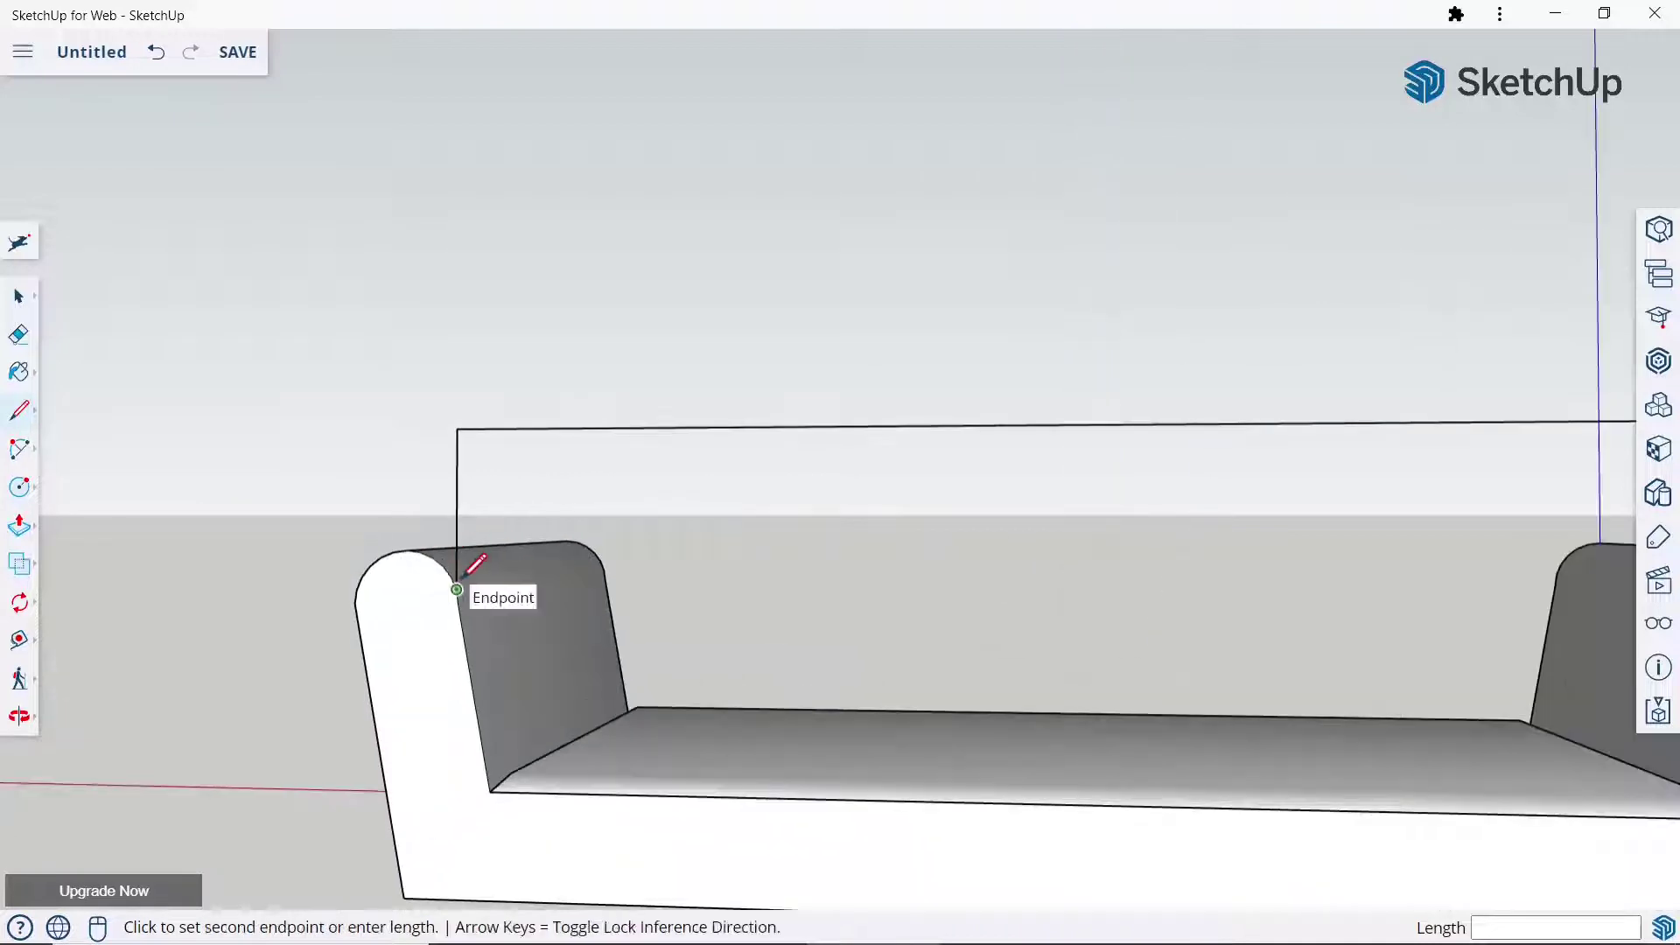
left_click(490, 790)
scroll(619, 428, "down", 5)
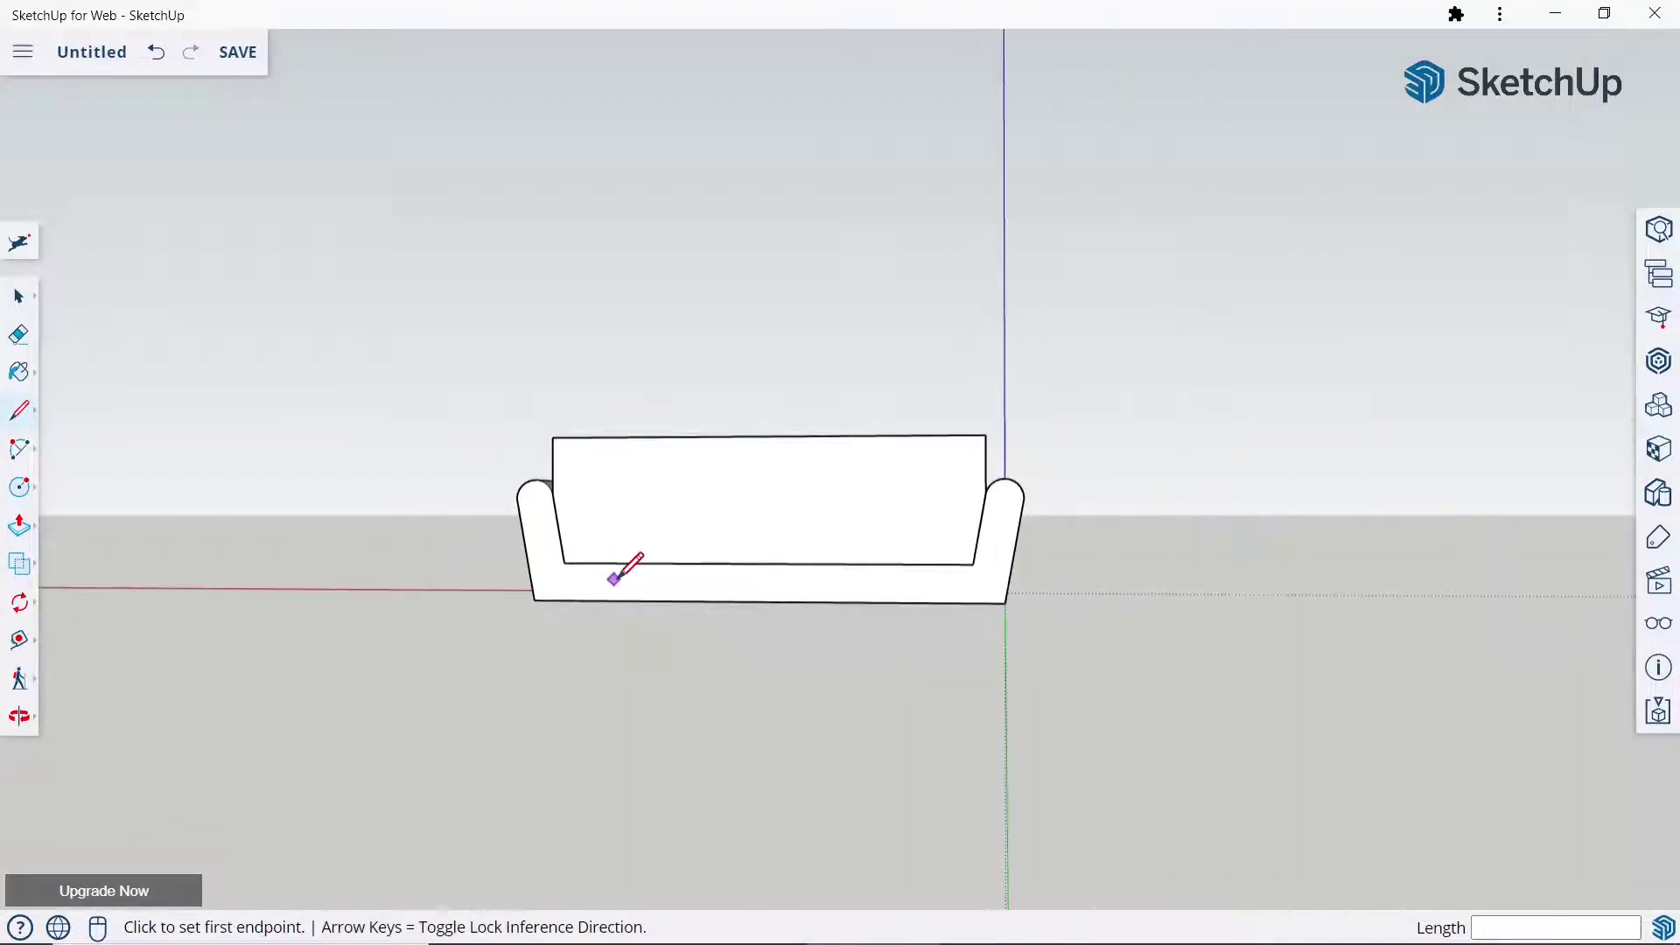
scroll(639, 508, "up", 3)
Push/Pull the back face out to a 200 mm thickness.
mouse_move(625, 468)
middle_mouse_down()
mouse_move(664, 543)
mouse_move(1301, 517)
mouse_move(1106, 503)
mouse_move(791, 565)
middle_mouse_up()
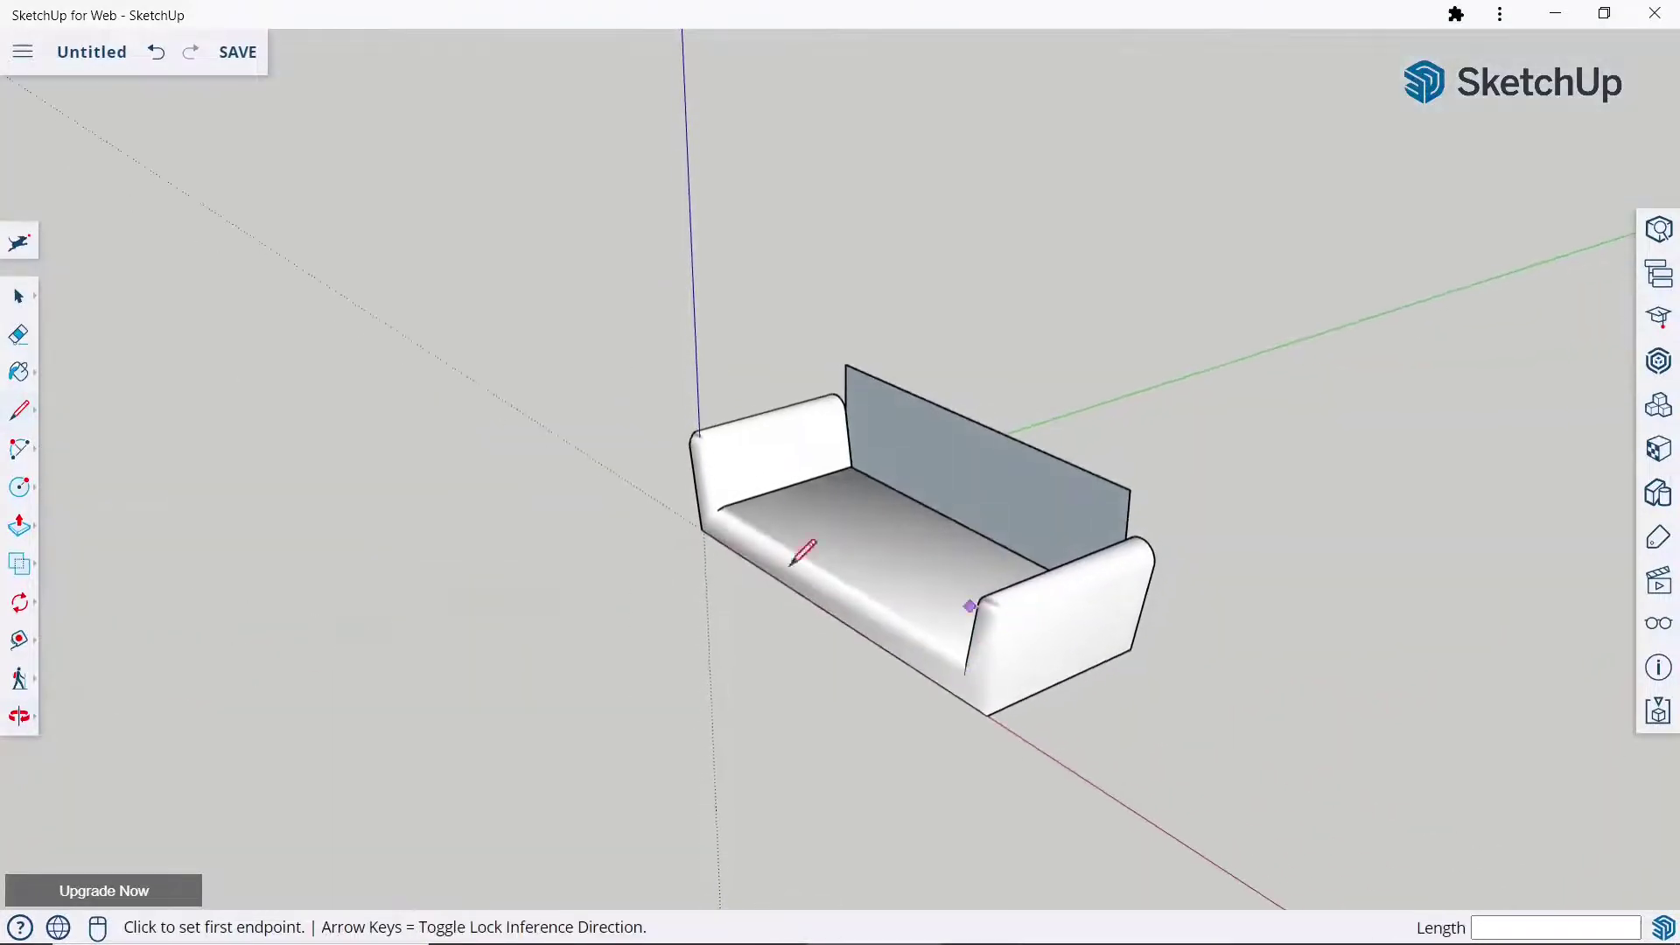
left_click(16, 532)
left_click(889, 454)
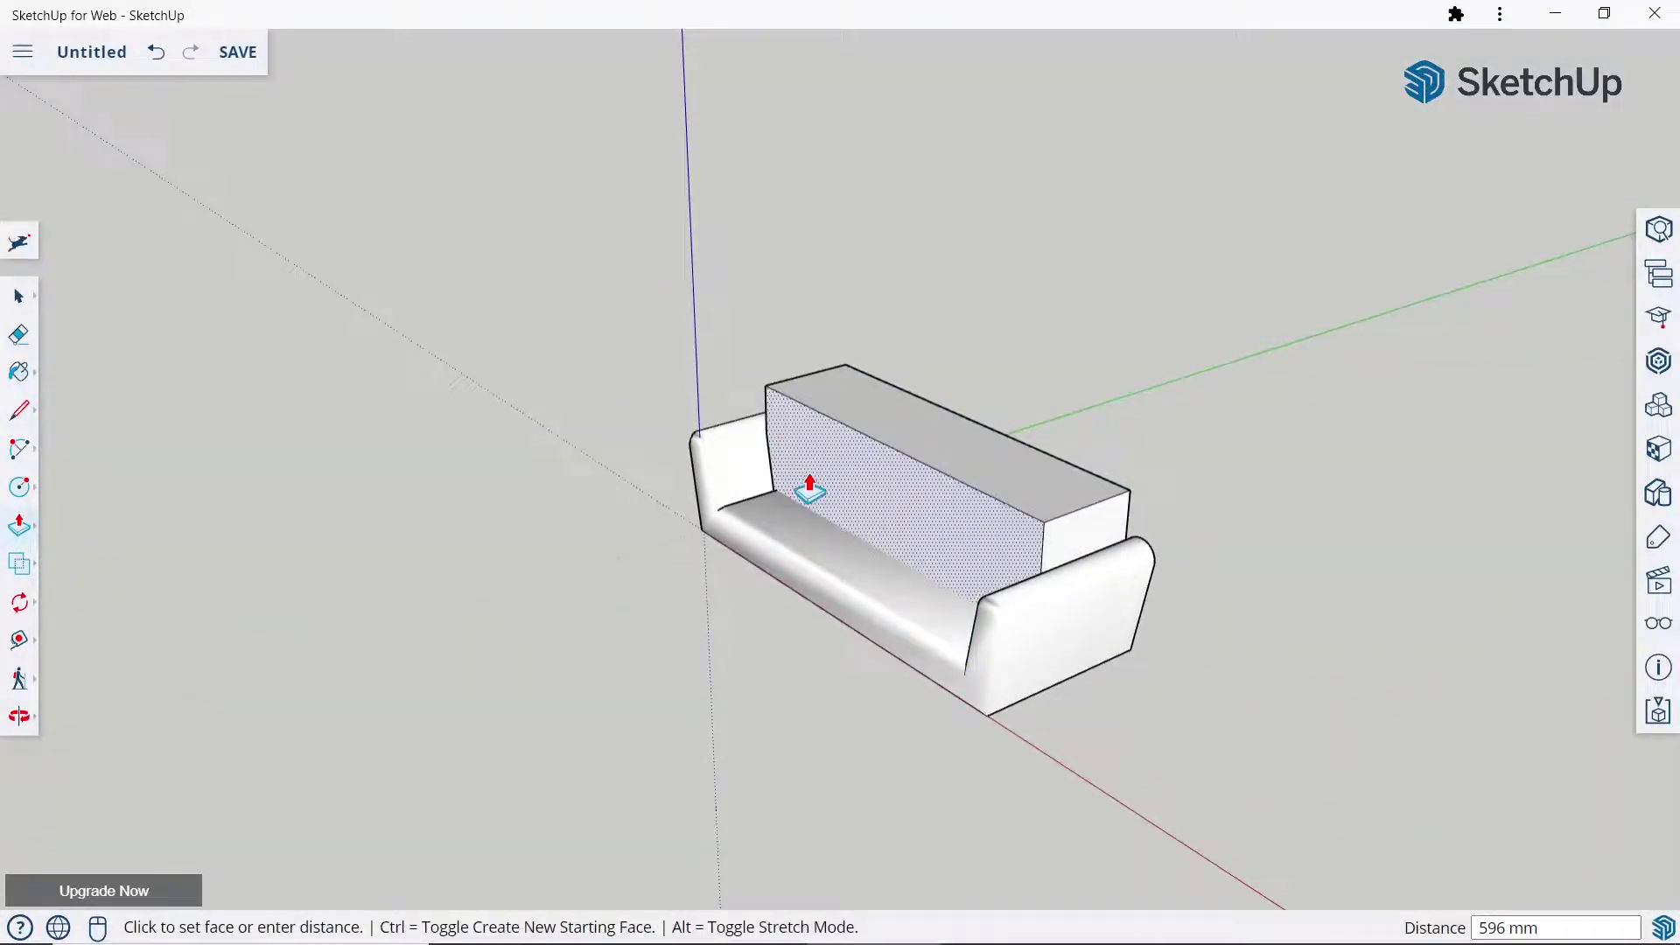
type("200")
key("Return")
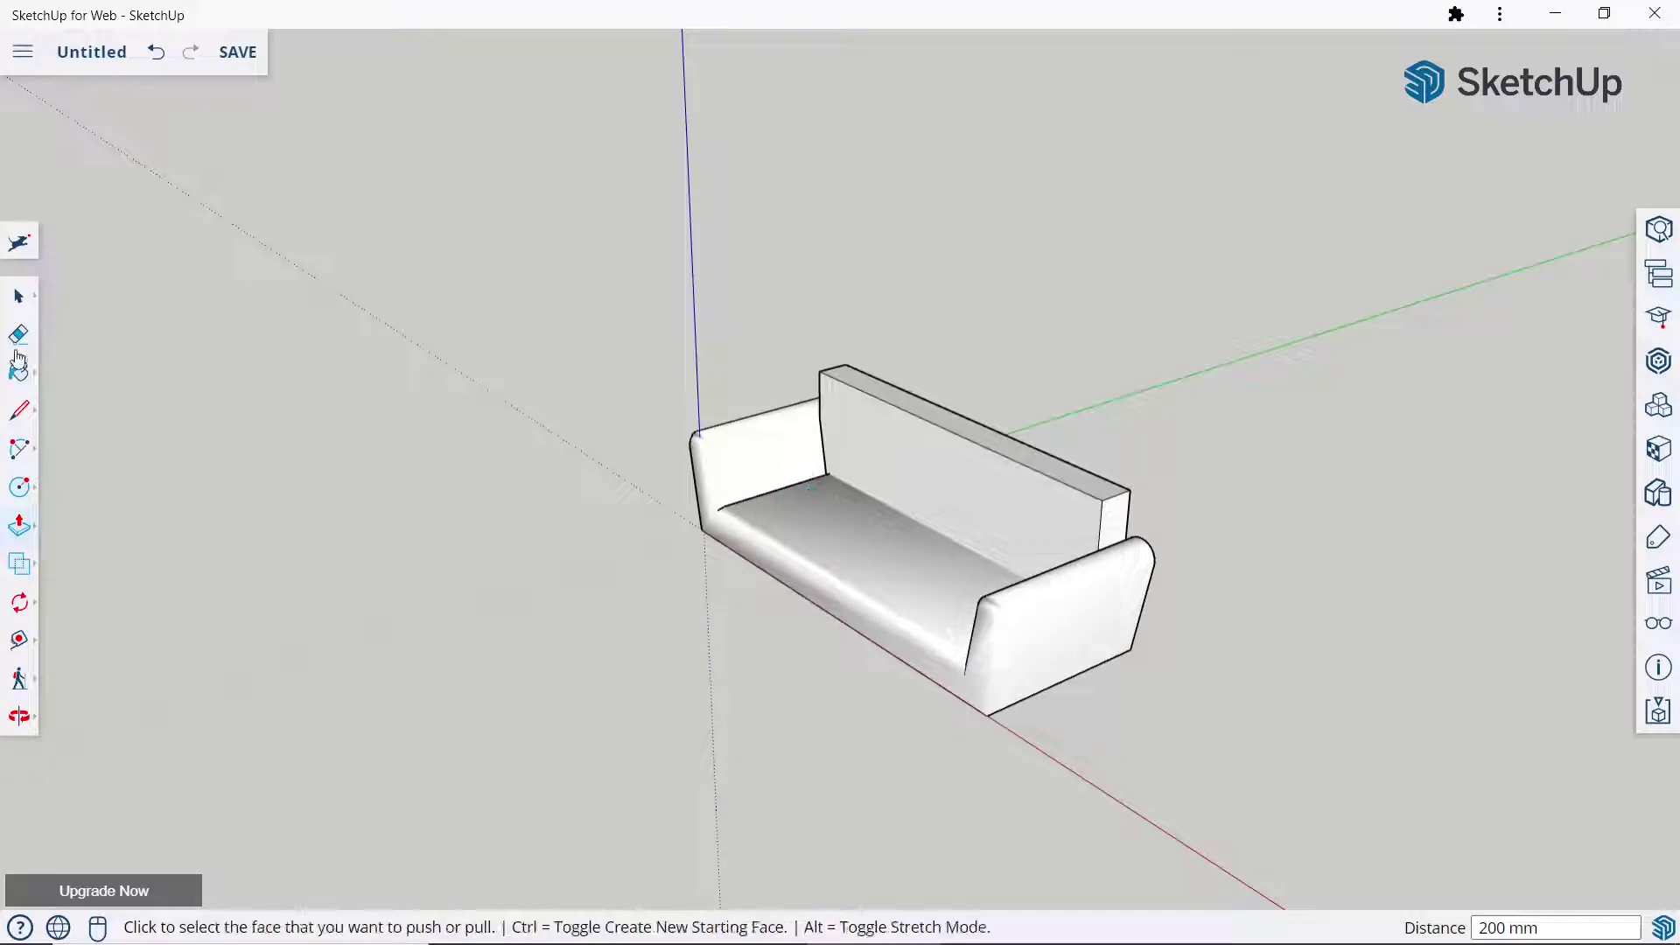
Select the back panel and make it a separate group.
left_click(29, 299)
left_click(1036, 498)
right_click(1036, 504)
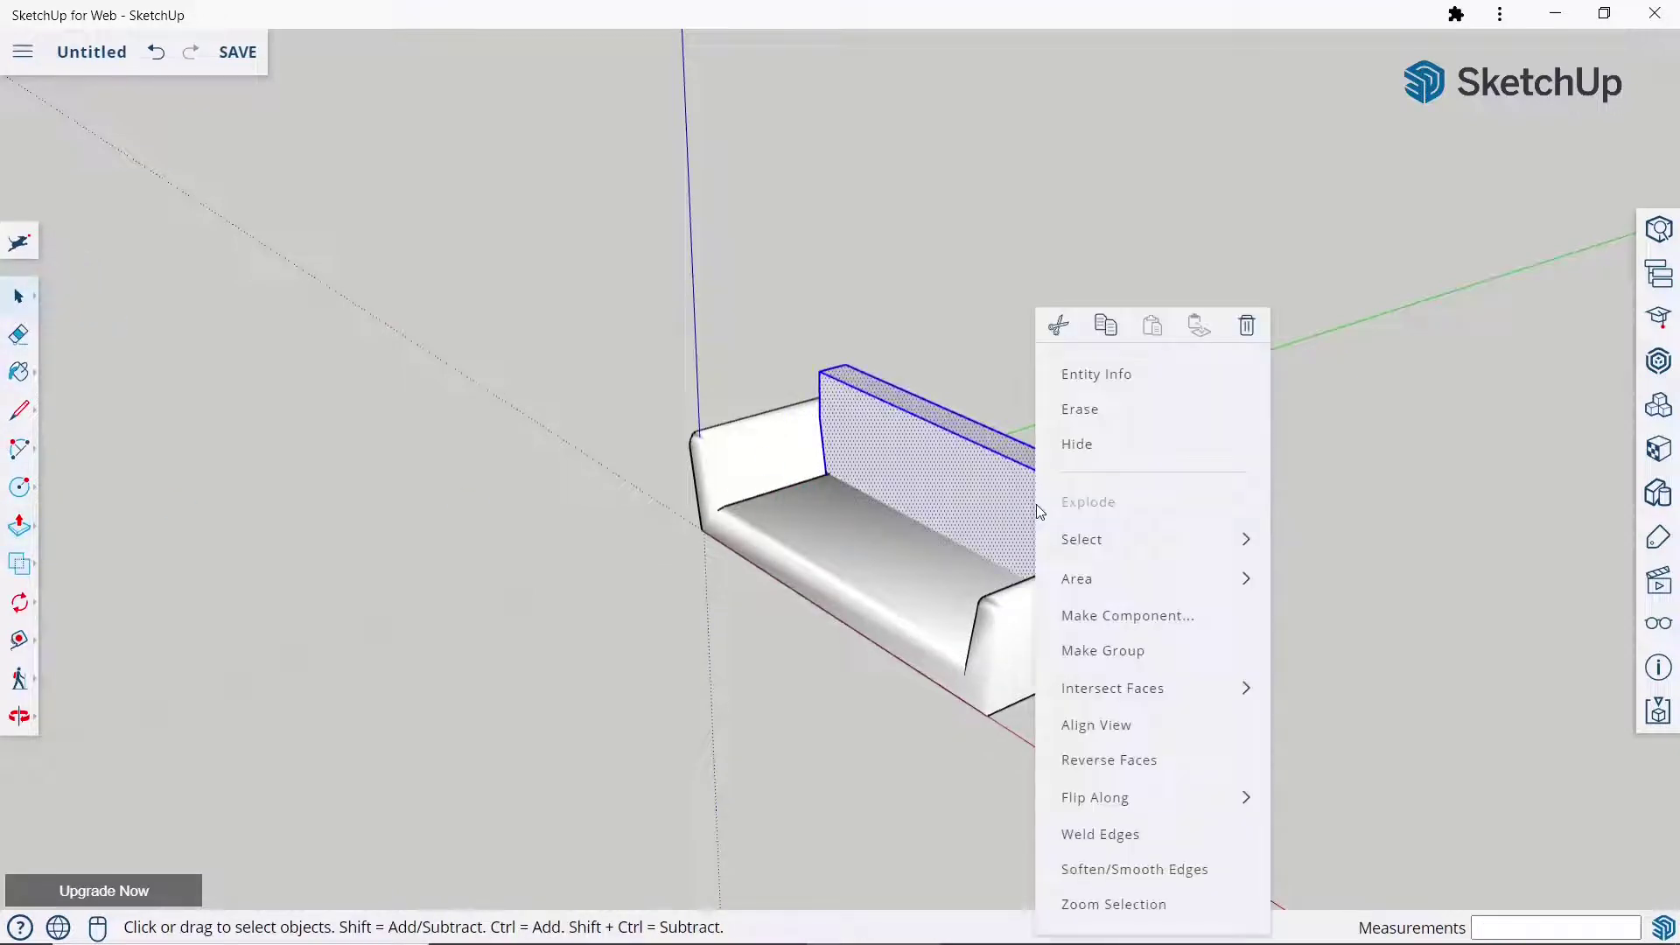
left_click(1072, 656)
left_click(1341, 522)
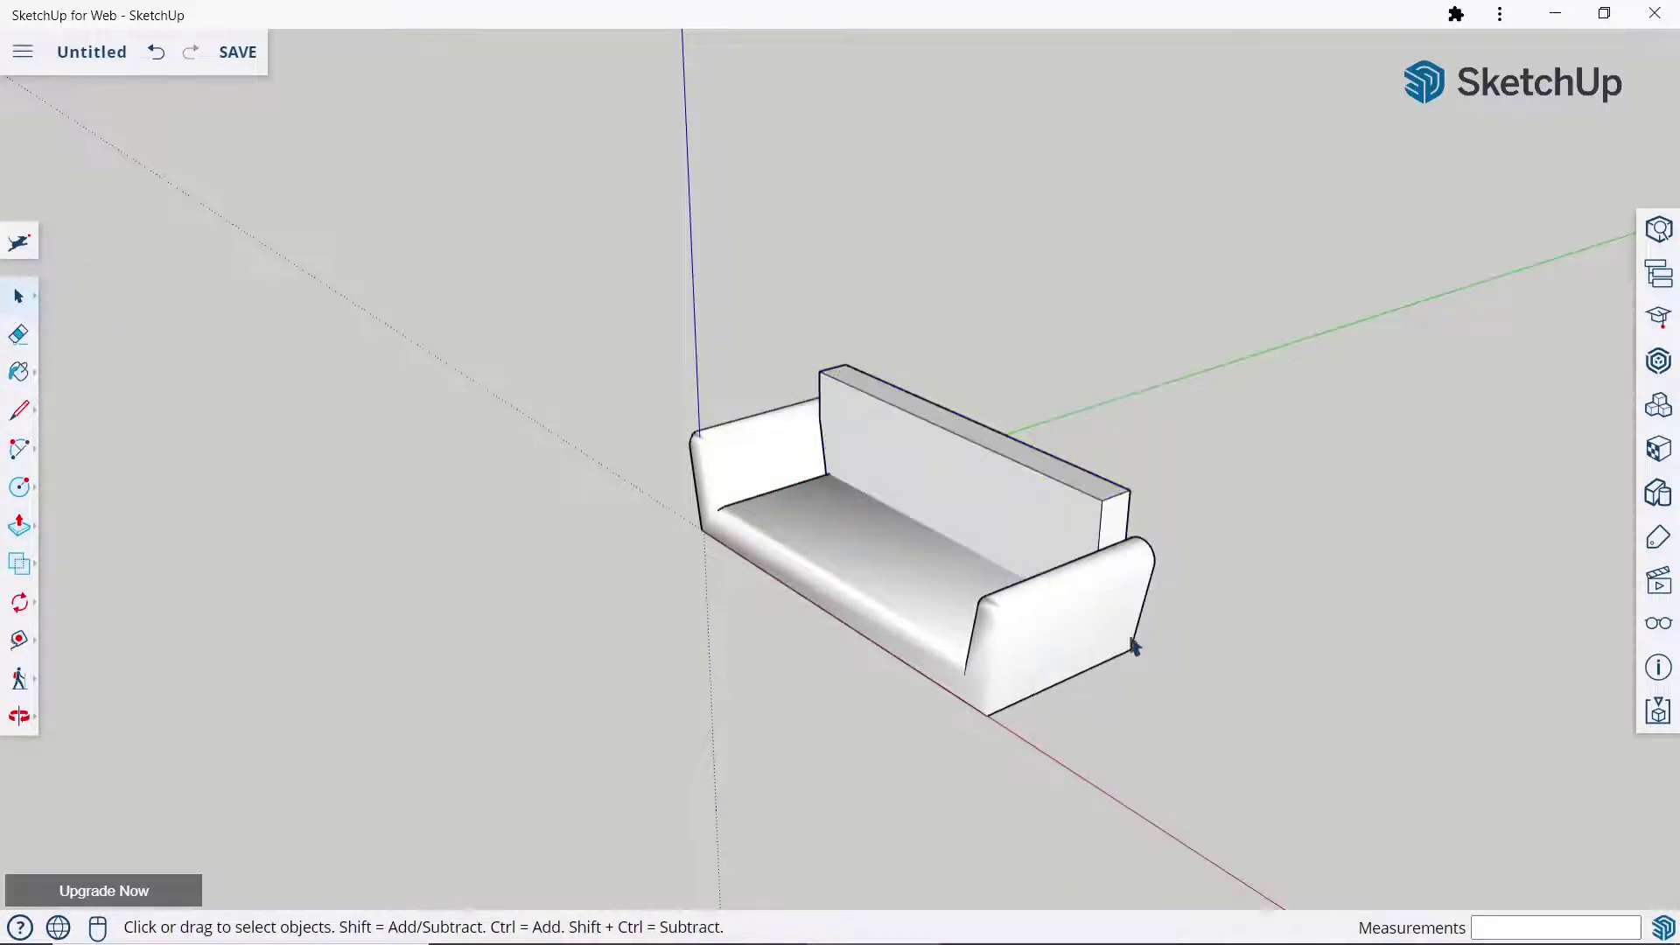
middle_click_drag(1132, 641, 1108, 534)
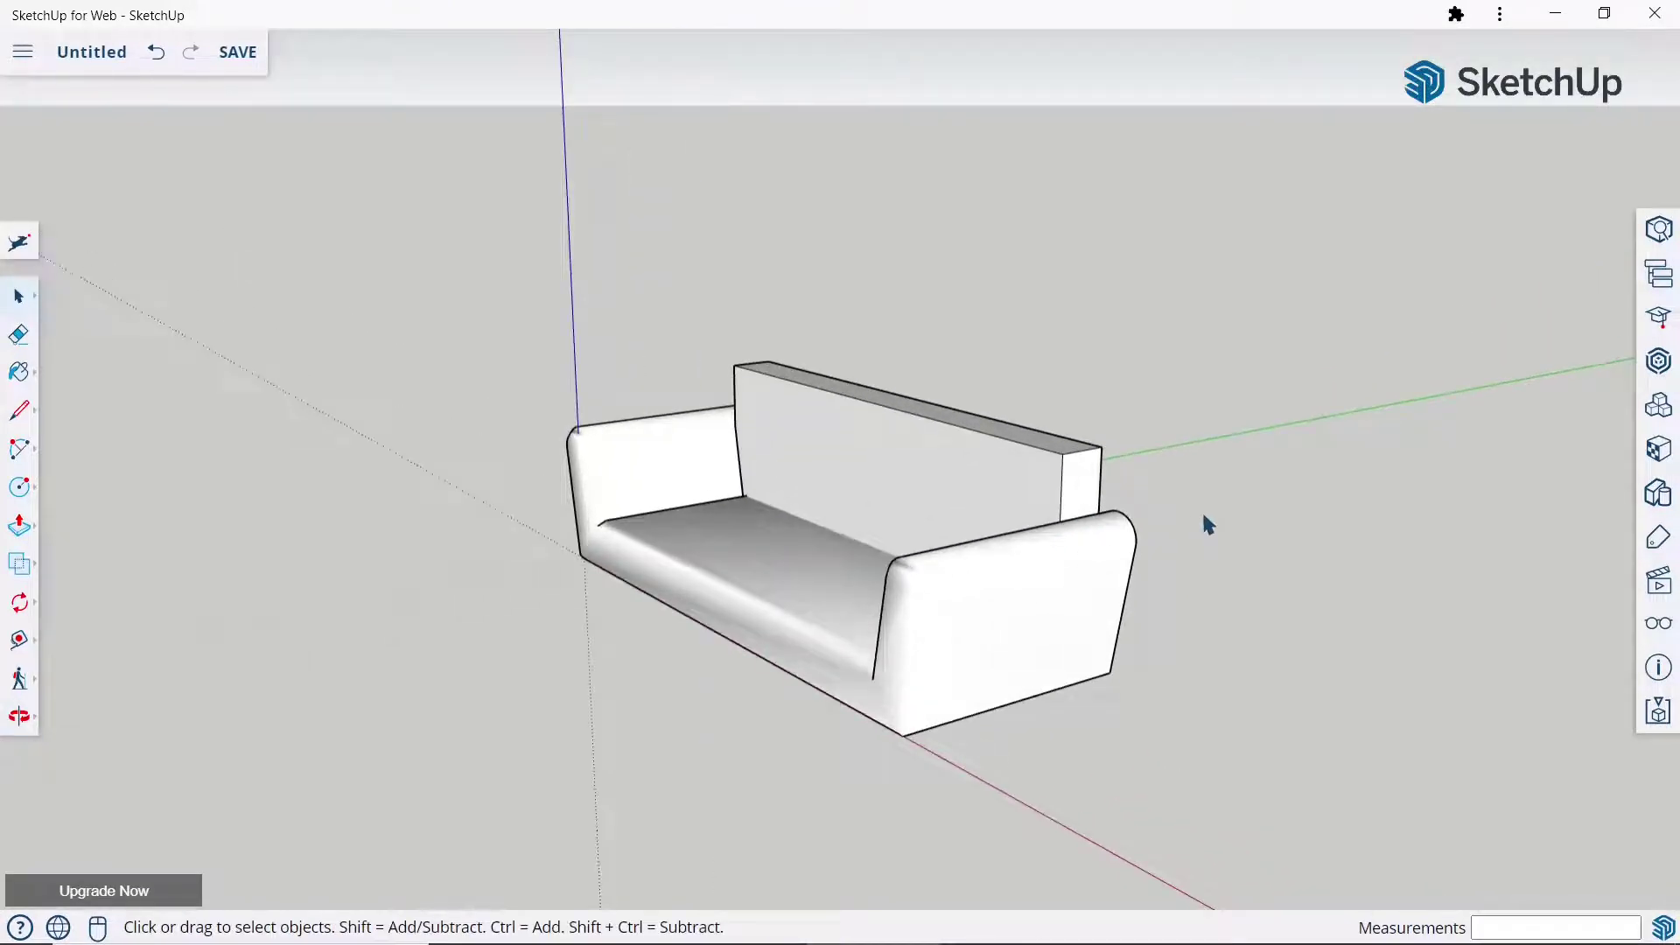
Rotate the back panel to 350° around its top corner so it reclines.
left_click(29, 606)
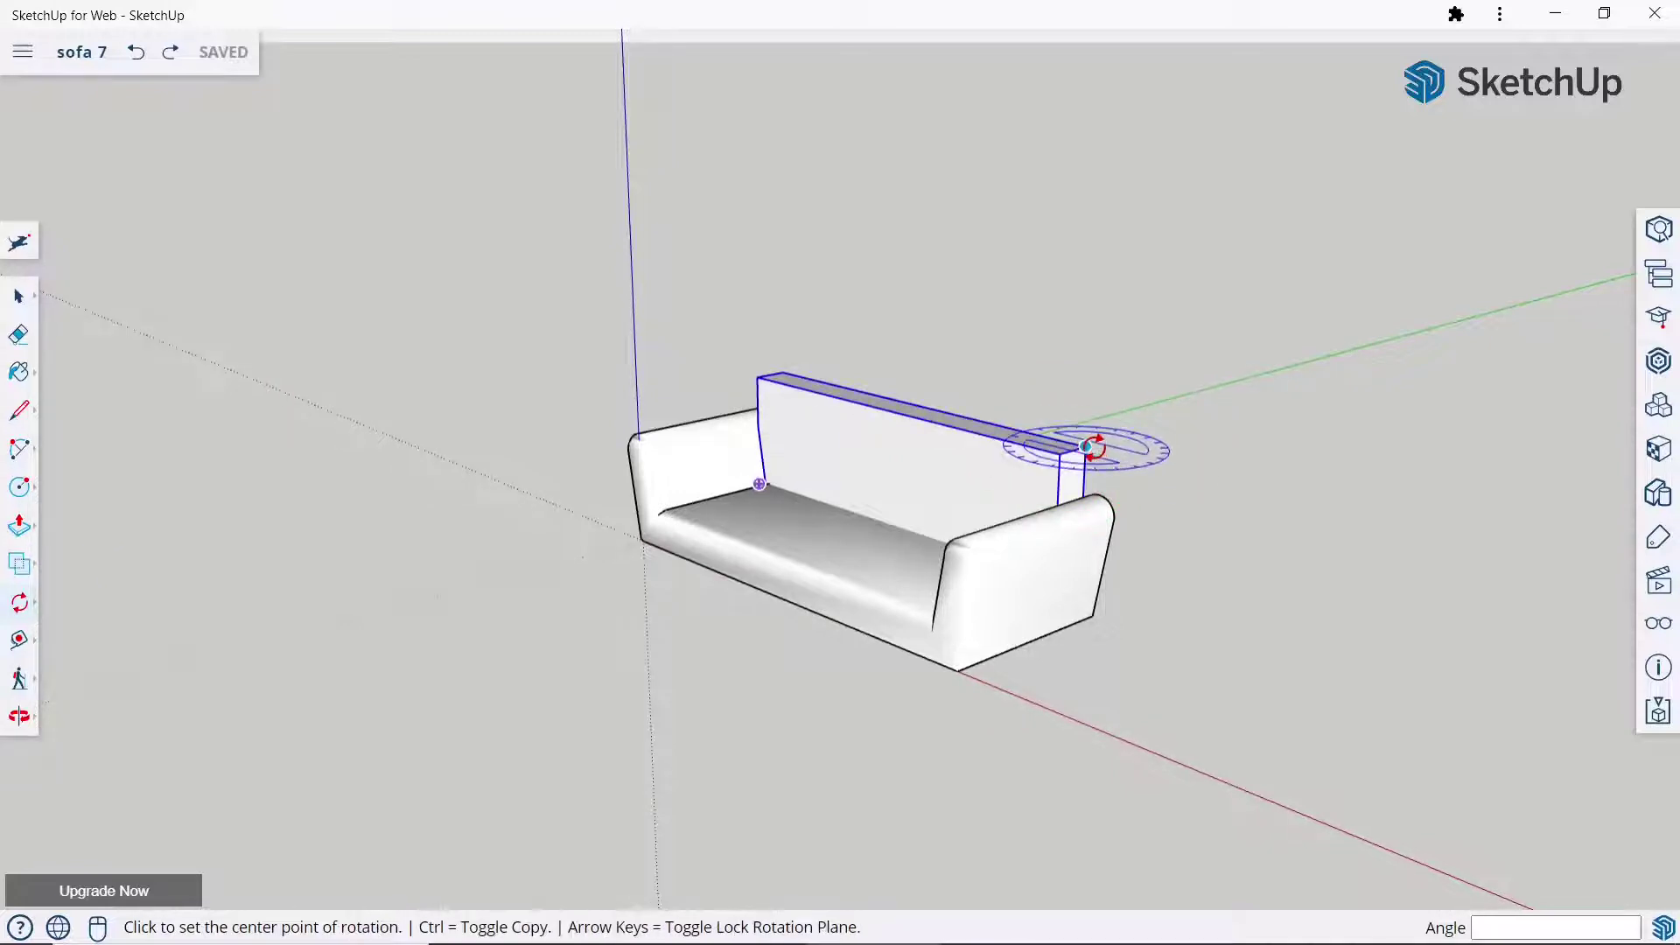
left_click(1085, 446)
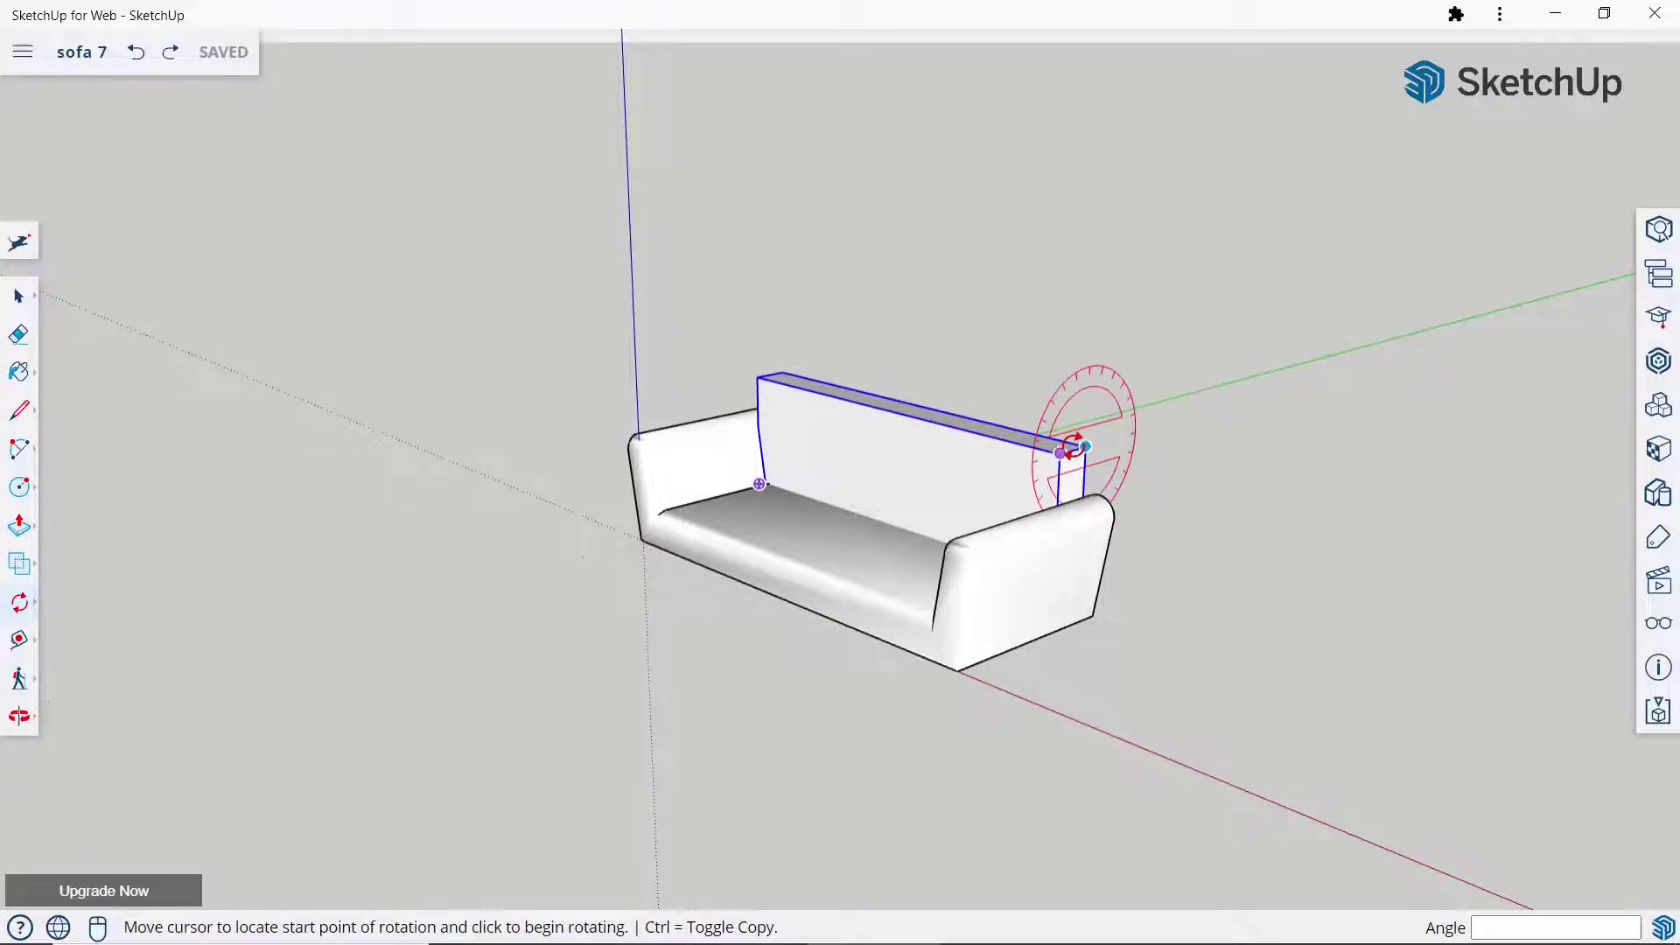
left_click(1090, 439)
type("35")
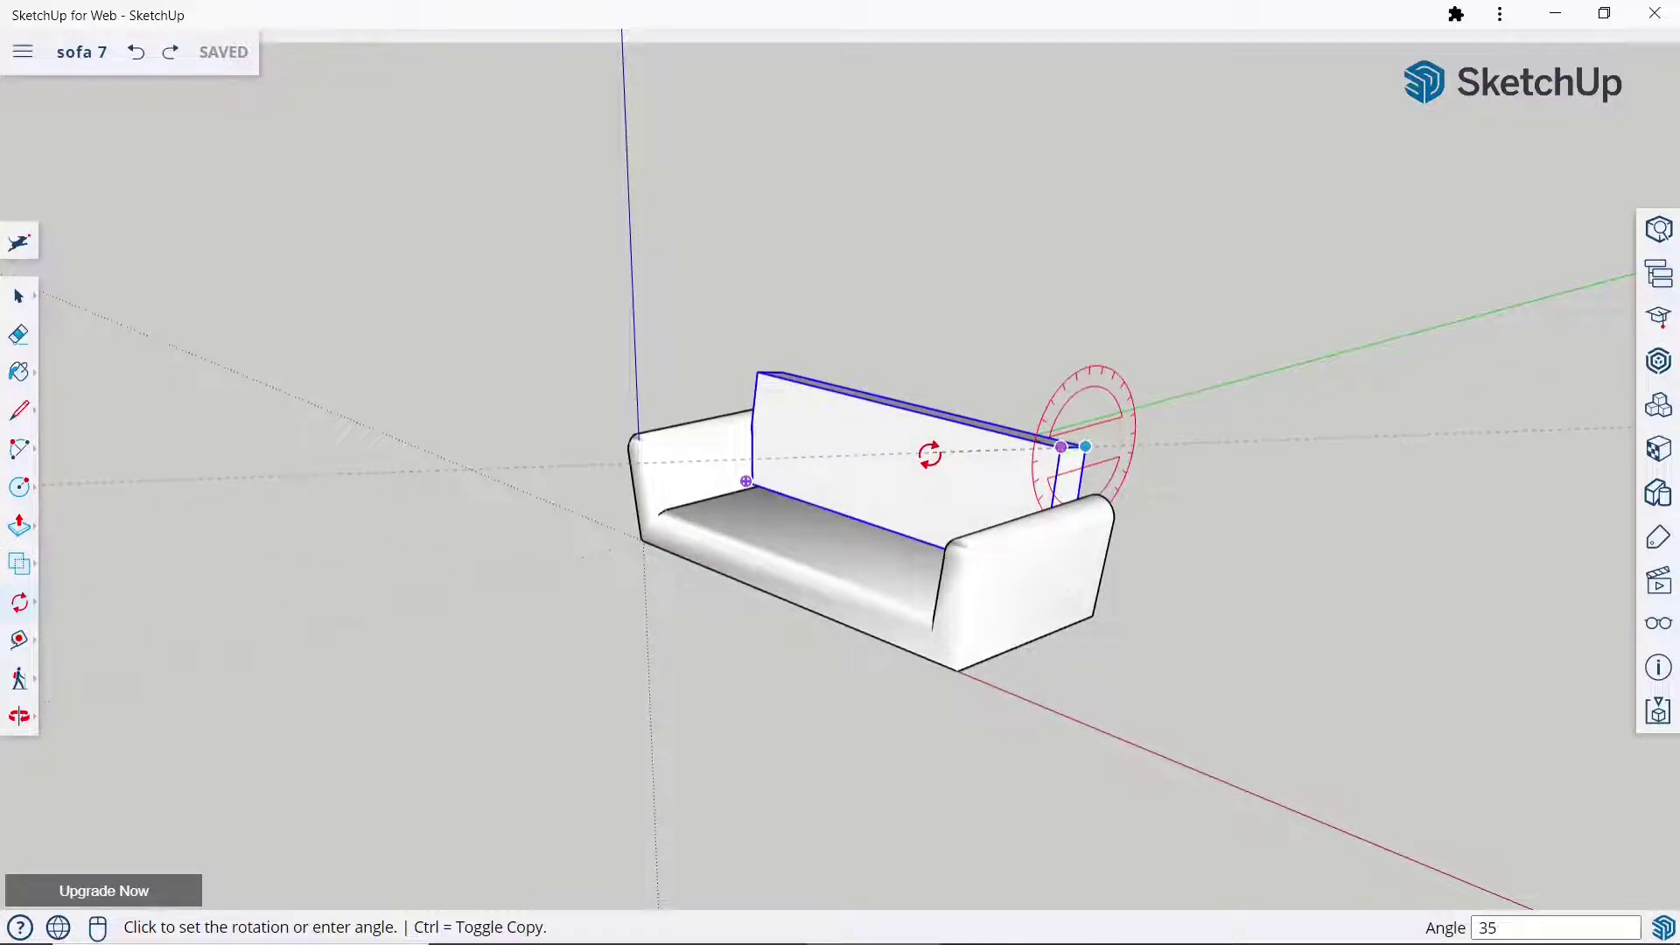
type("0.0")
key("Return")
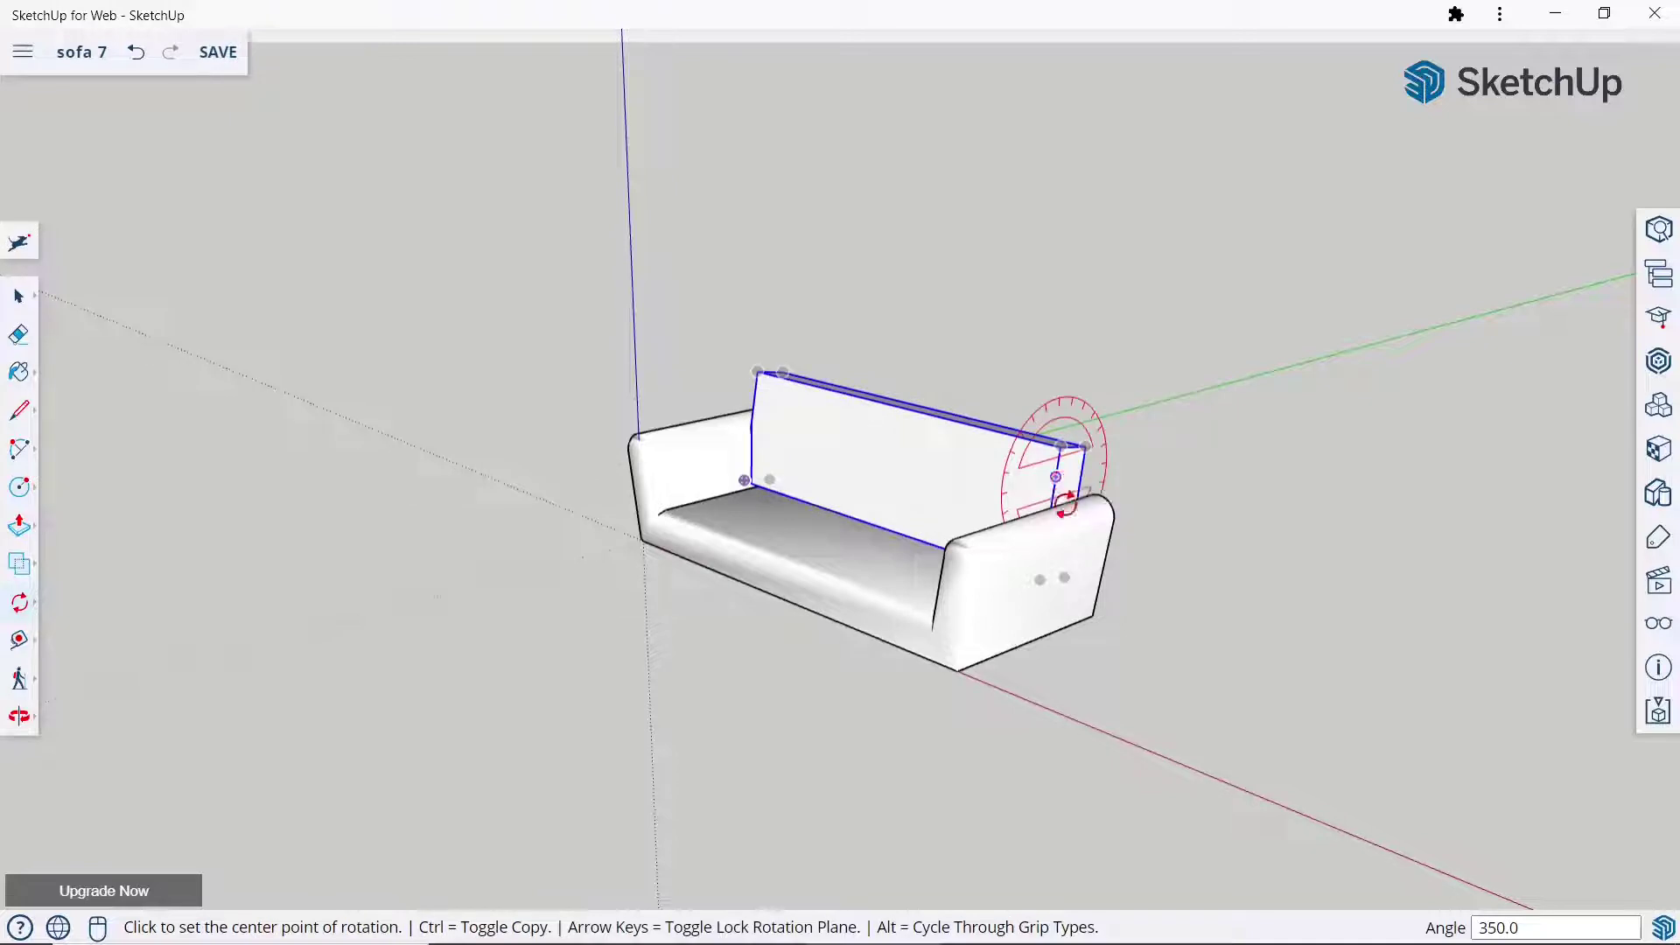
left_click(19, 296)
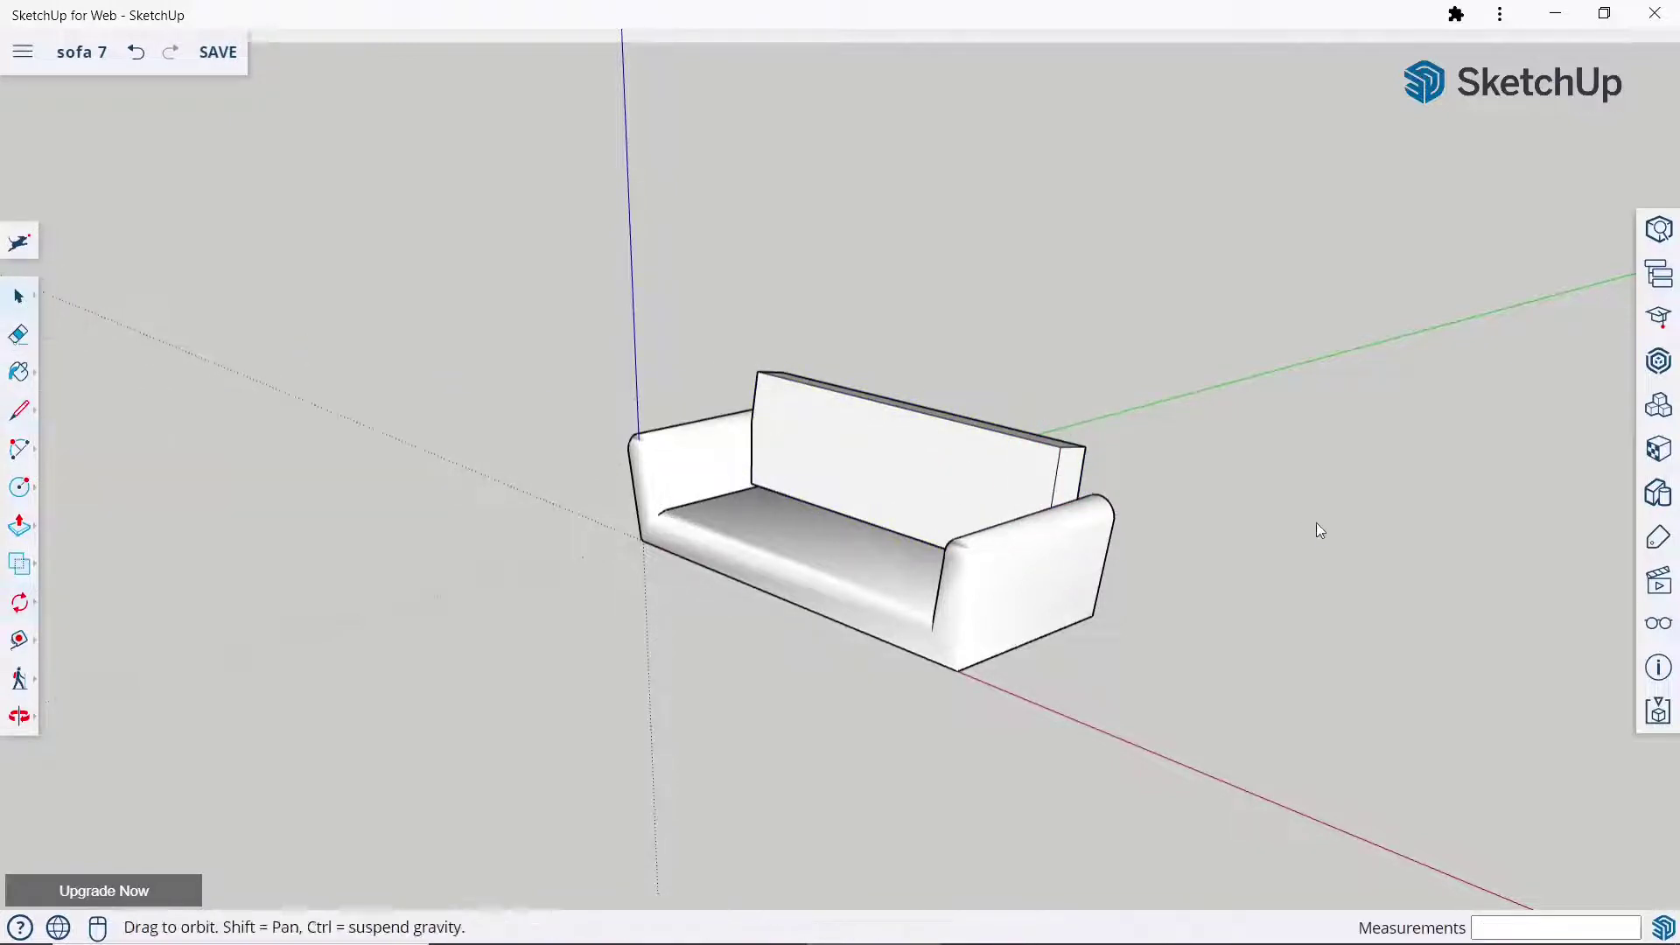
Move the backrest group from behind, shifting it right and lower against the seat.
mouse_move(1320, 531)
middle_mouse_down()
mouse_move(875, 507)
mouse_move(994, 453)
middle_mouse_up()
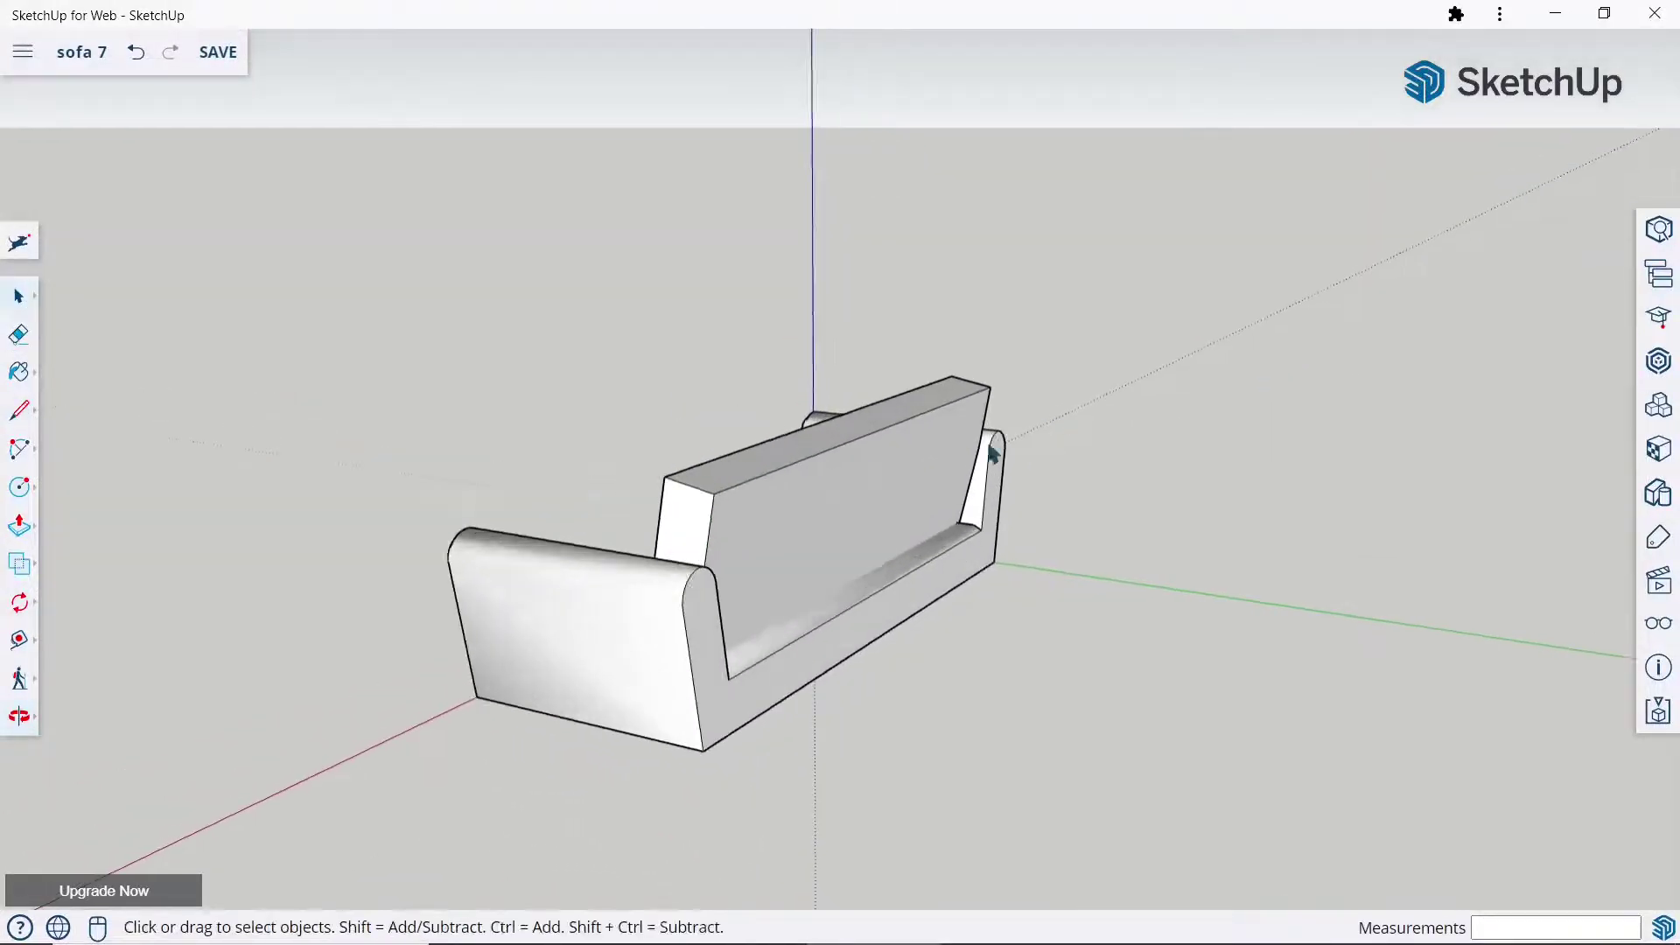
left_click(19, 602)
left_click(71, 553)
scroll(770, 503, "up", 3)
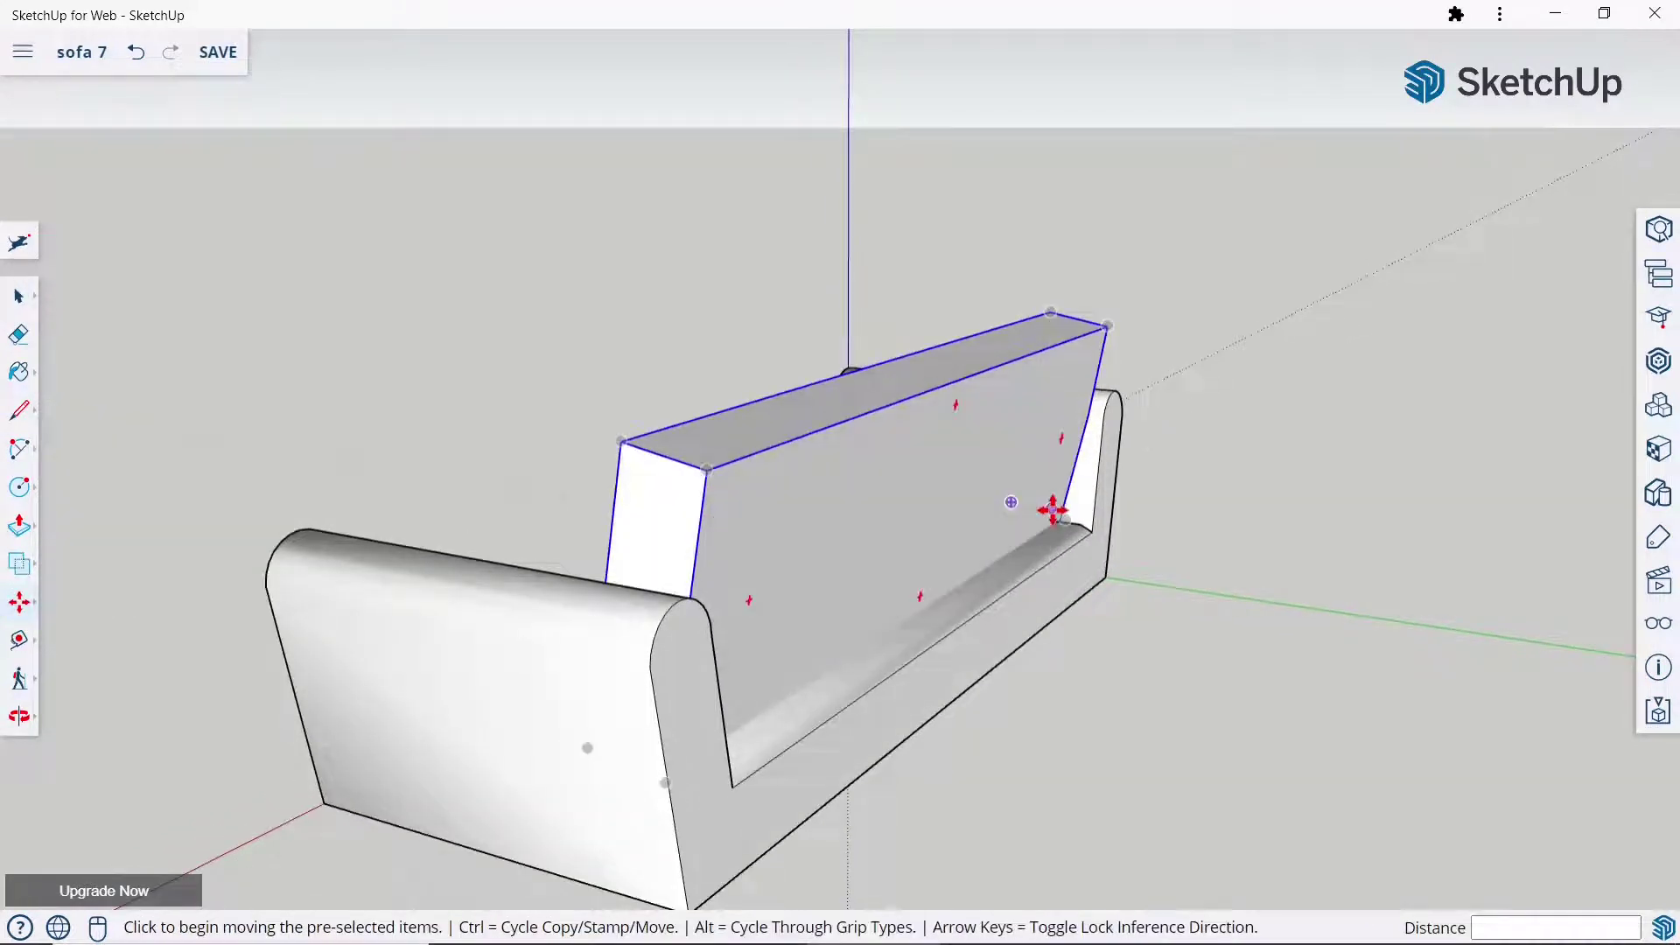
left_click(706, 467)
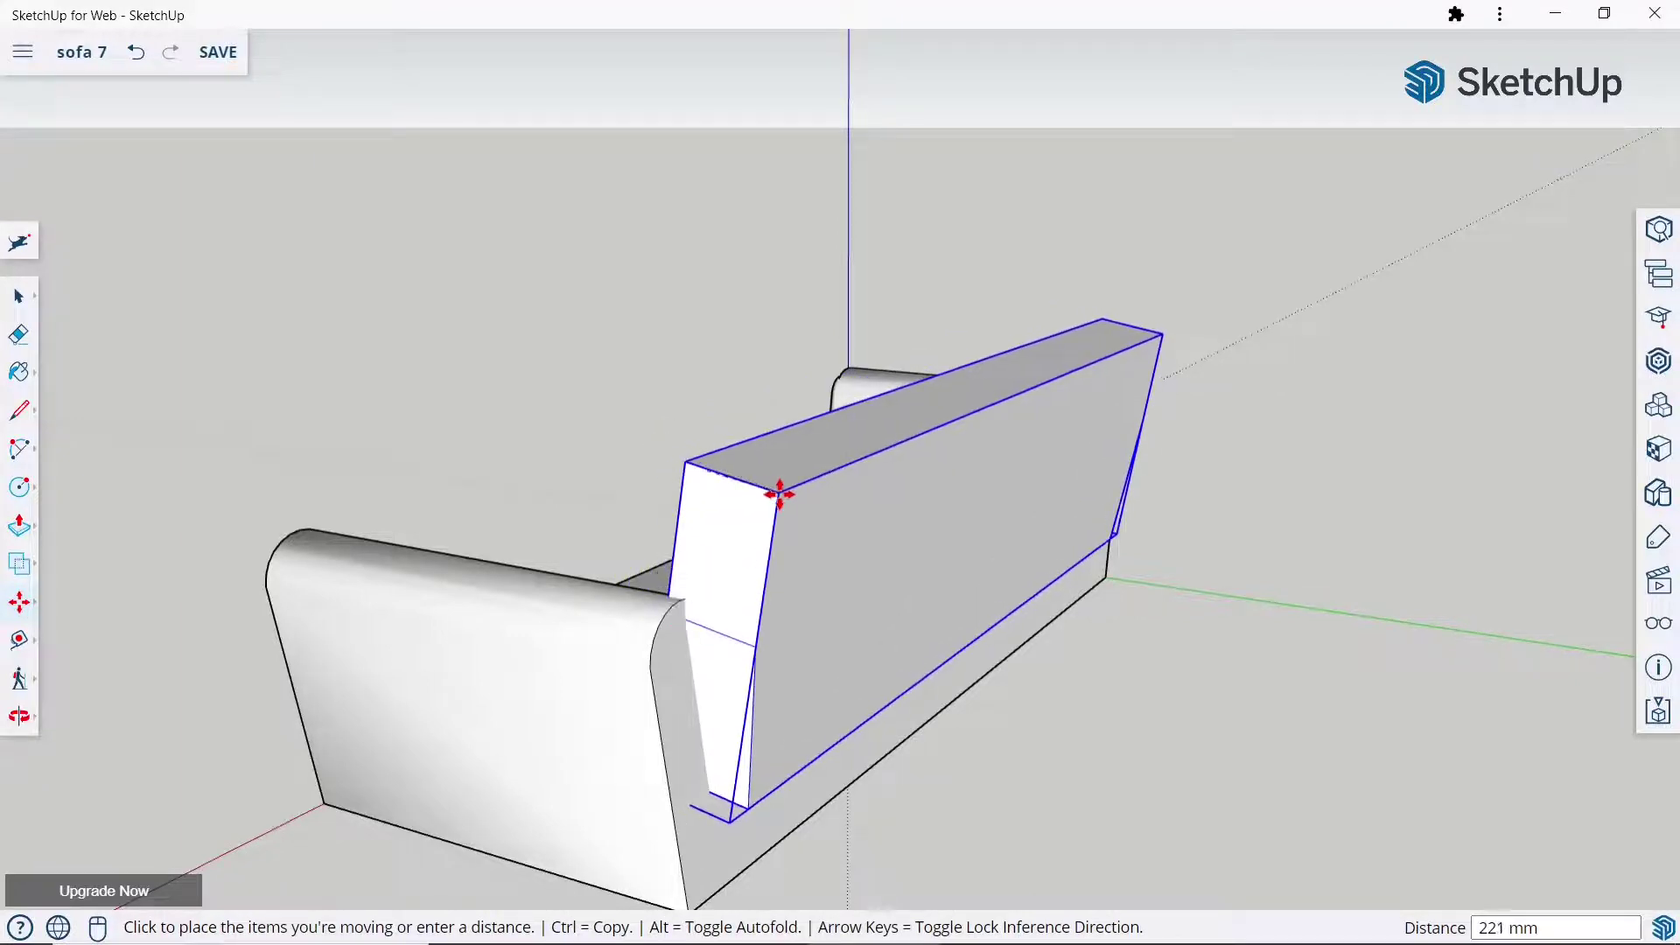
left_click(806, 480)
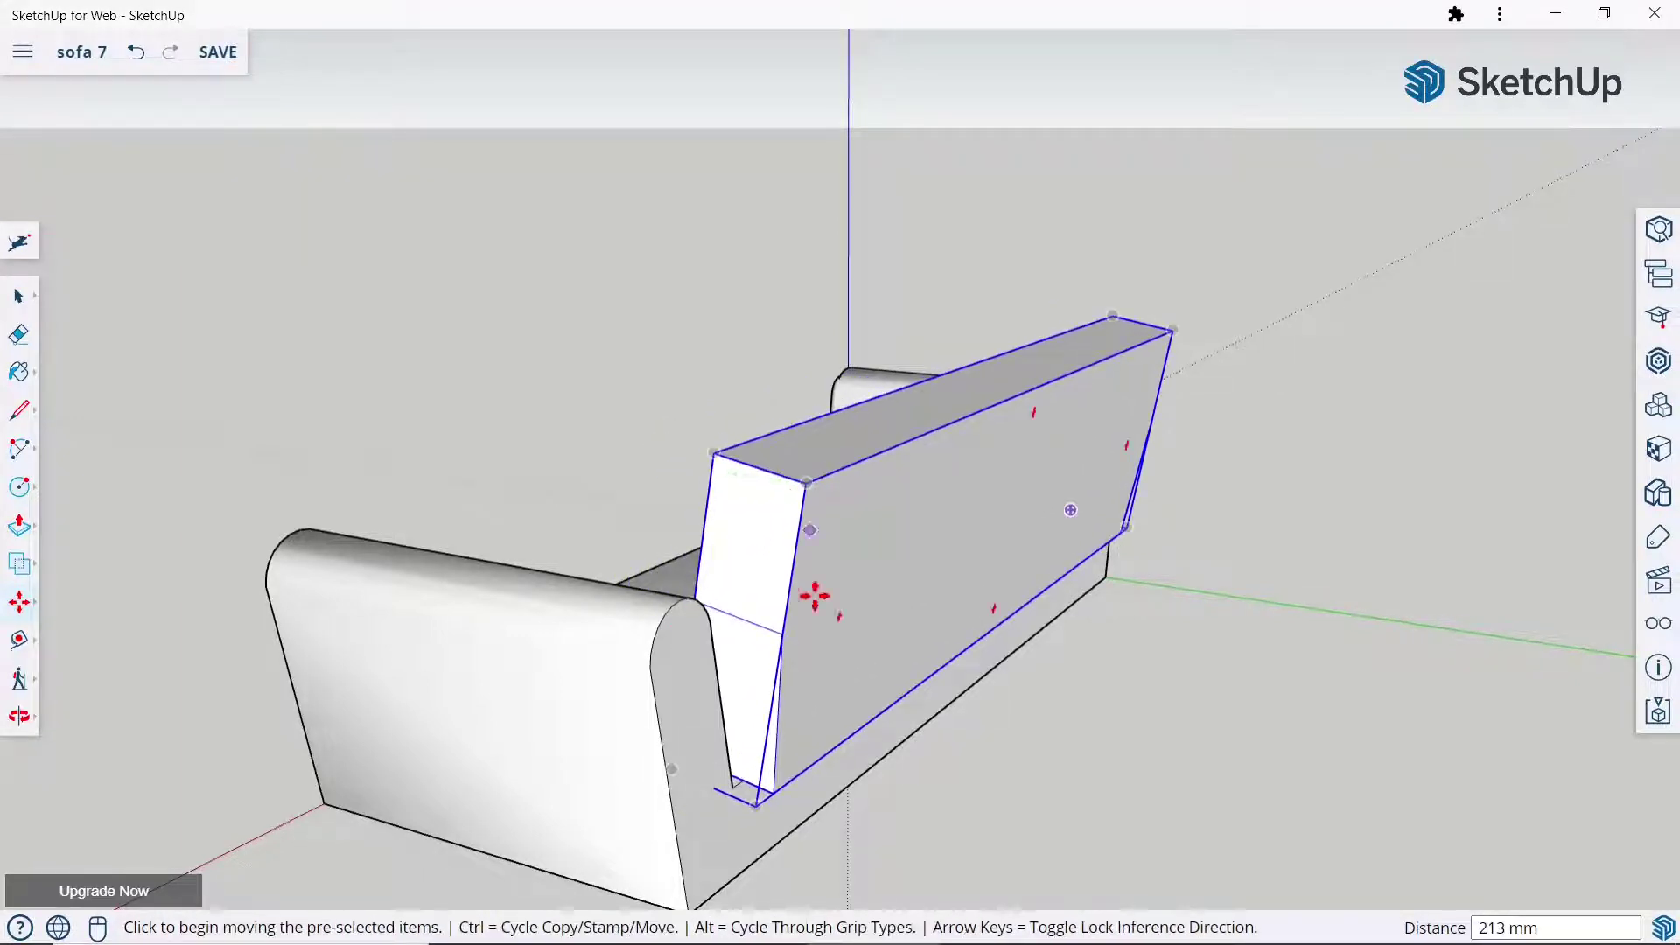
left_click(767, 785)
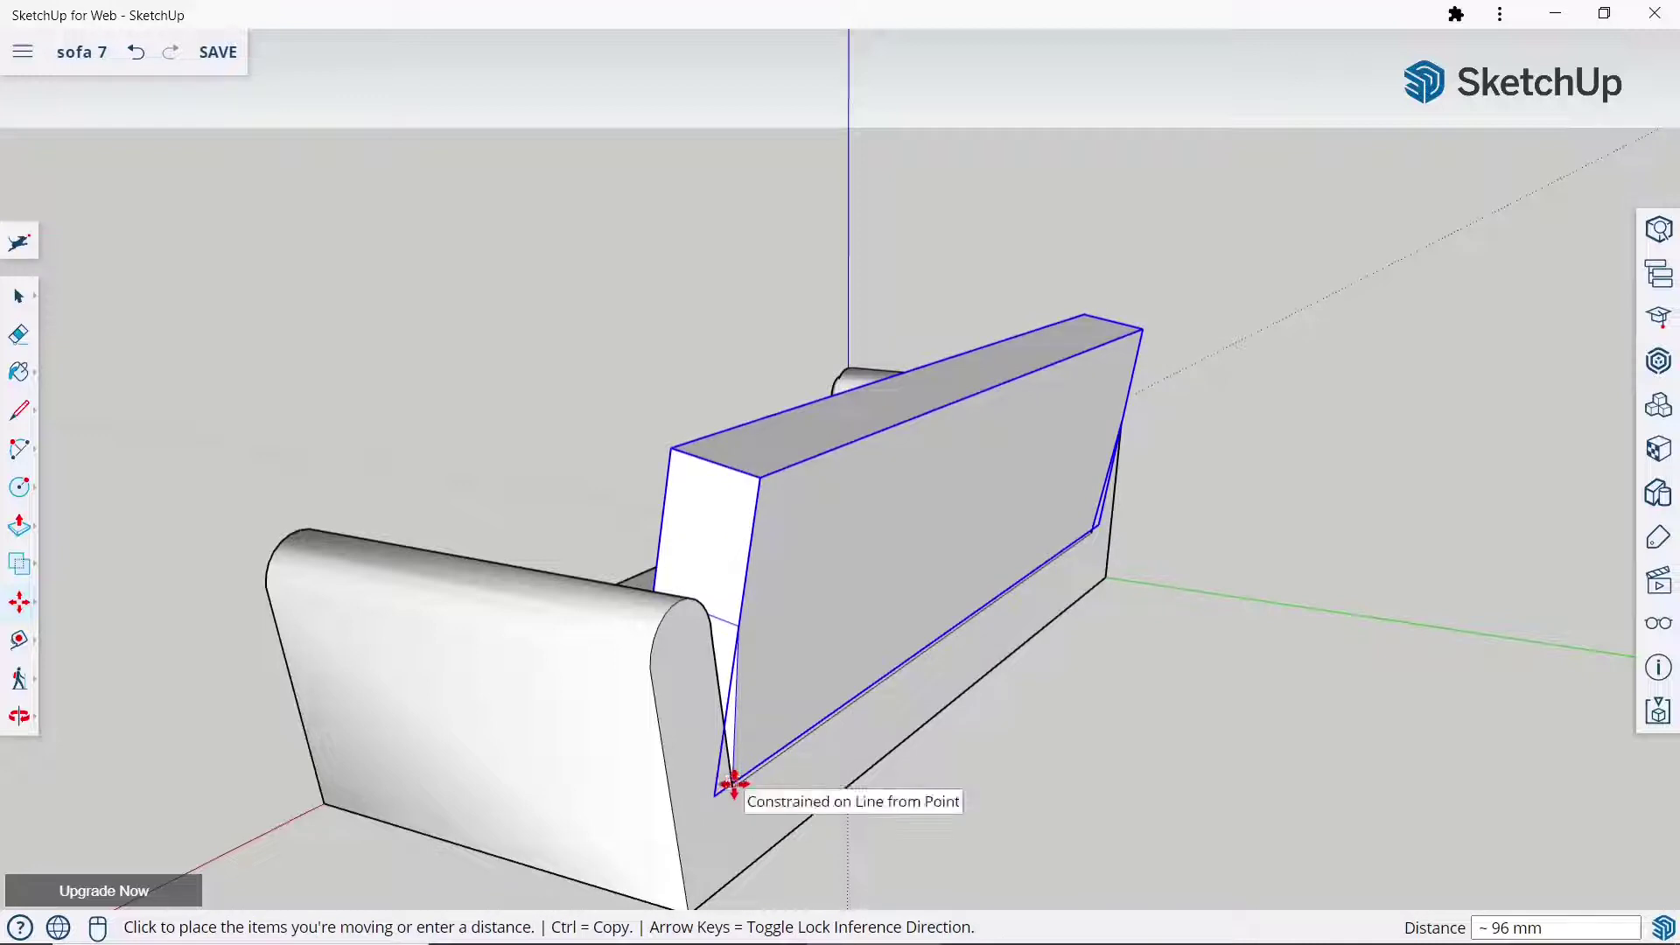
left_click(733, 783)
key("Escape")
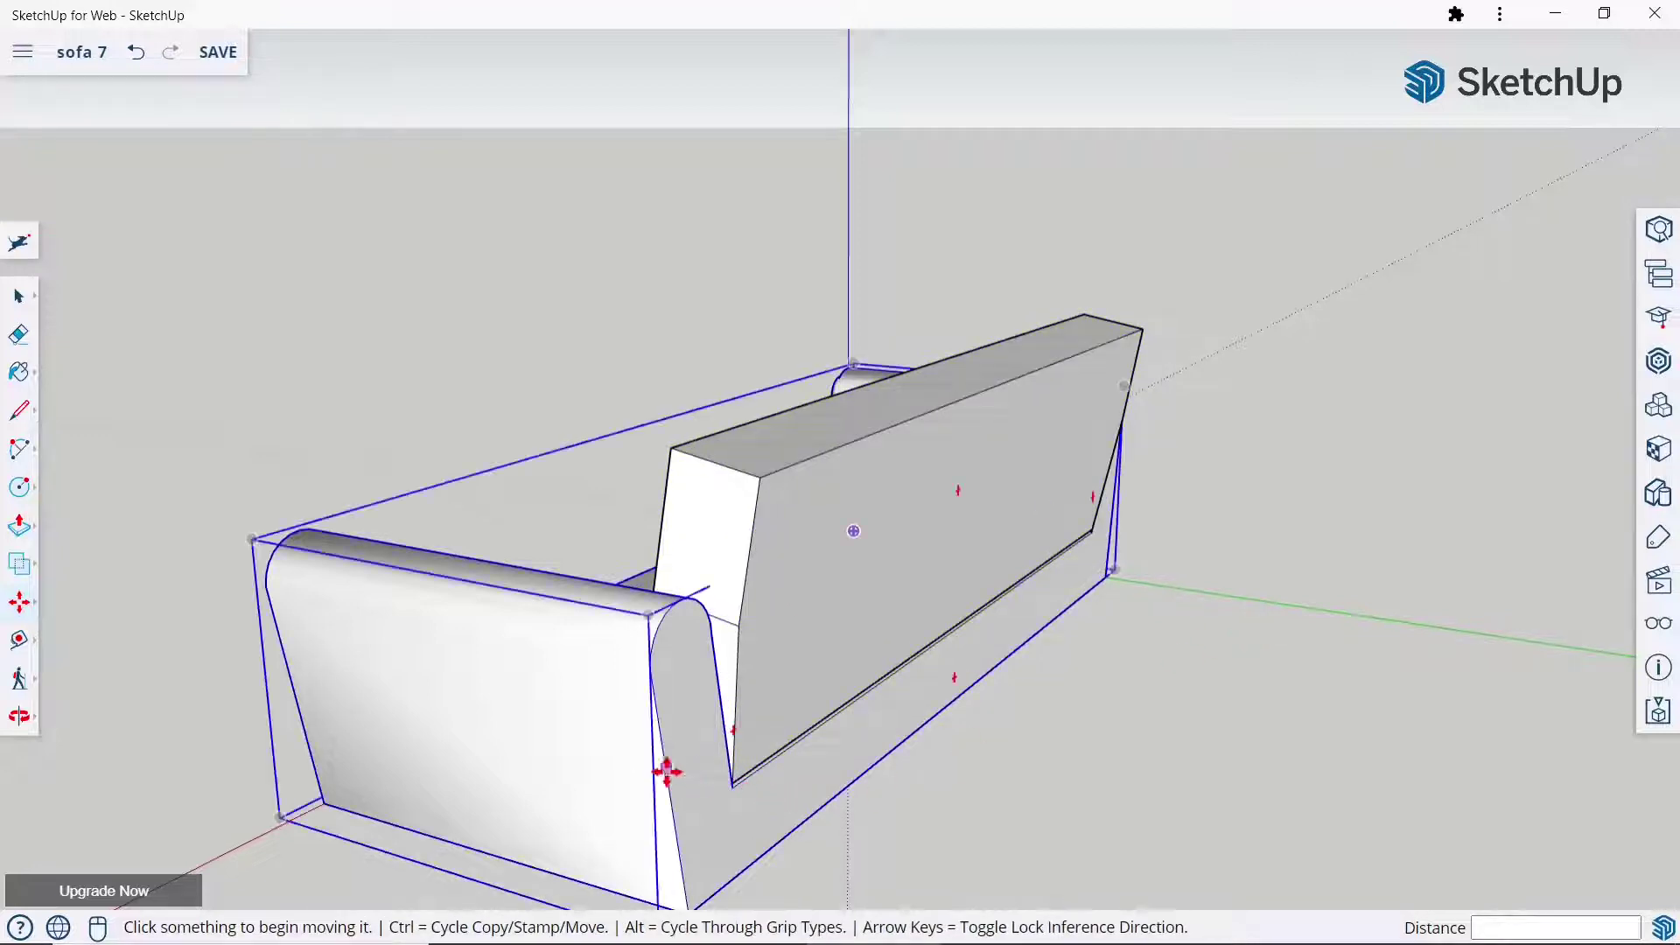
Seat the backrest's bottom corner onto the seat edge and check from the front.
scroll(691, 757, "up", 5)
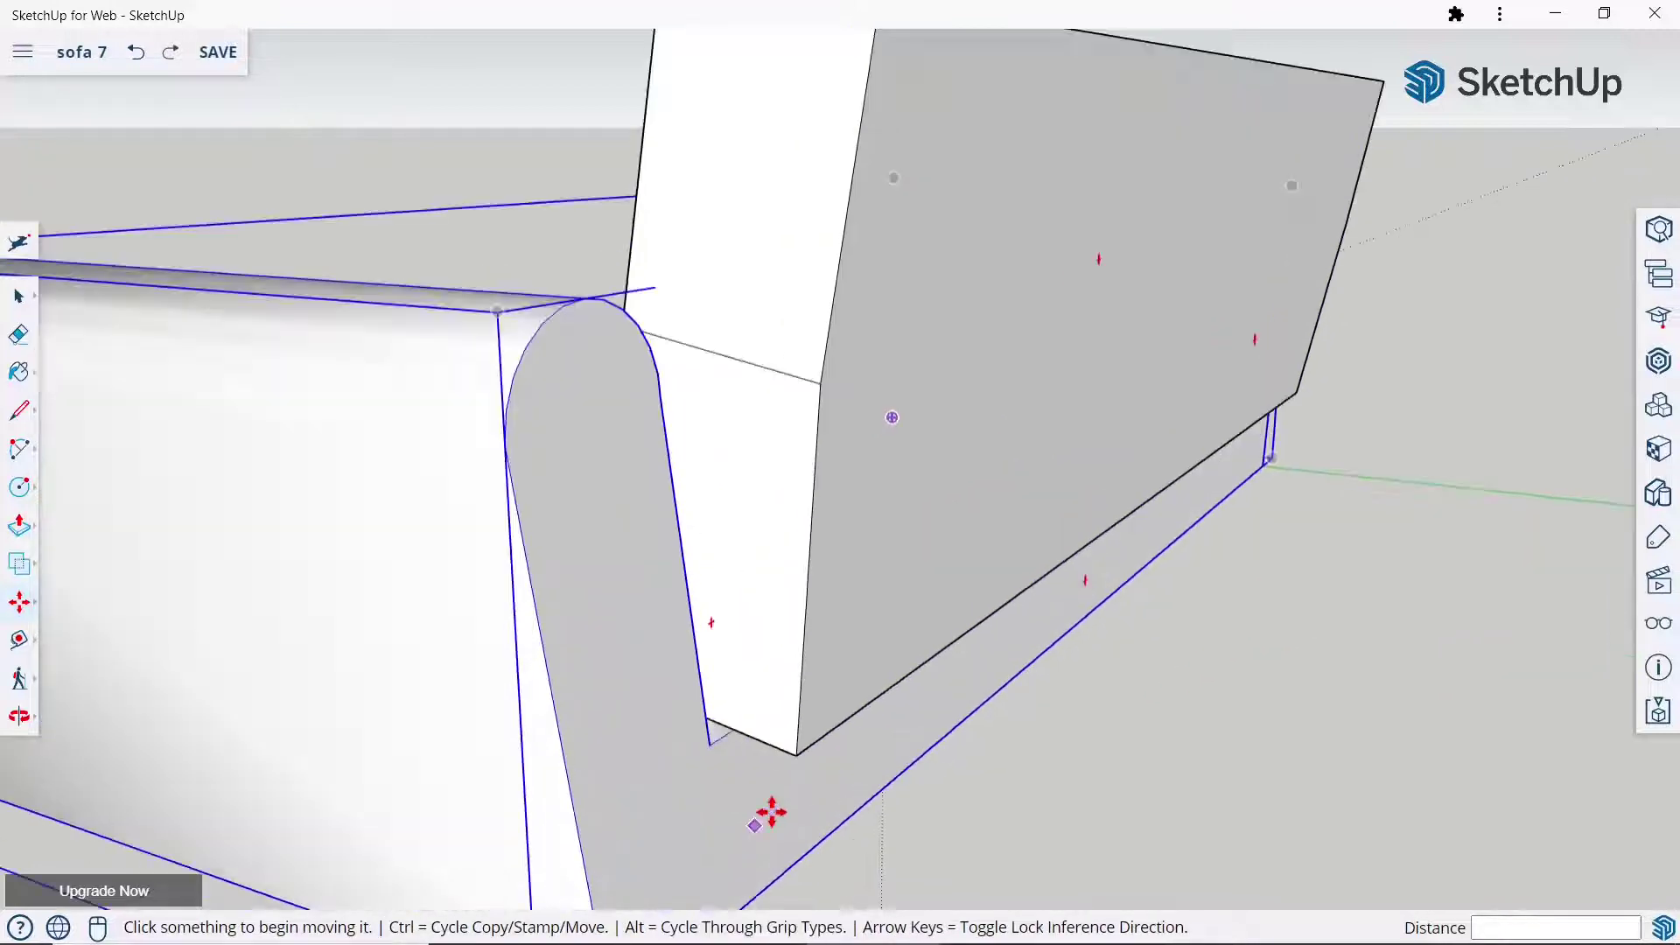
left_click(797, 751)
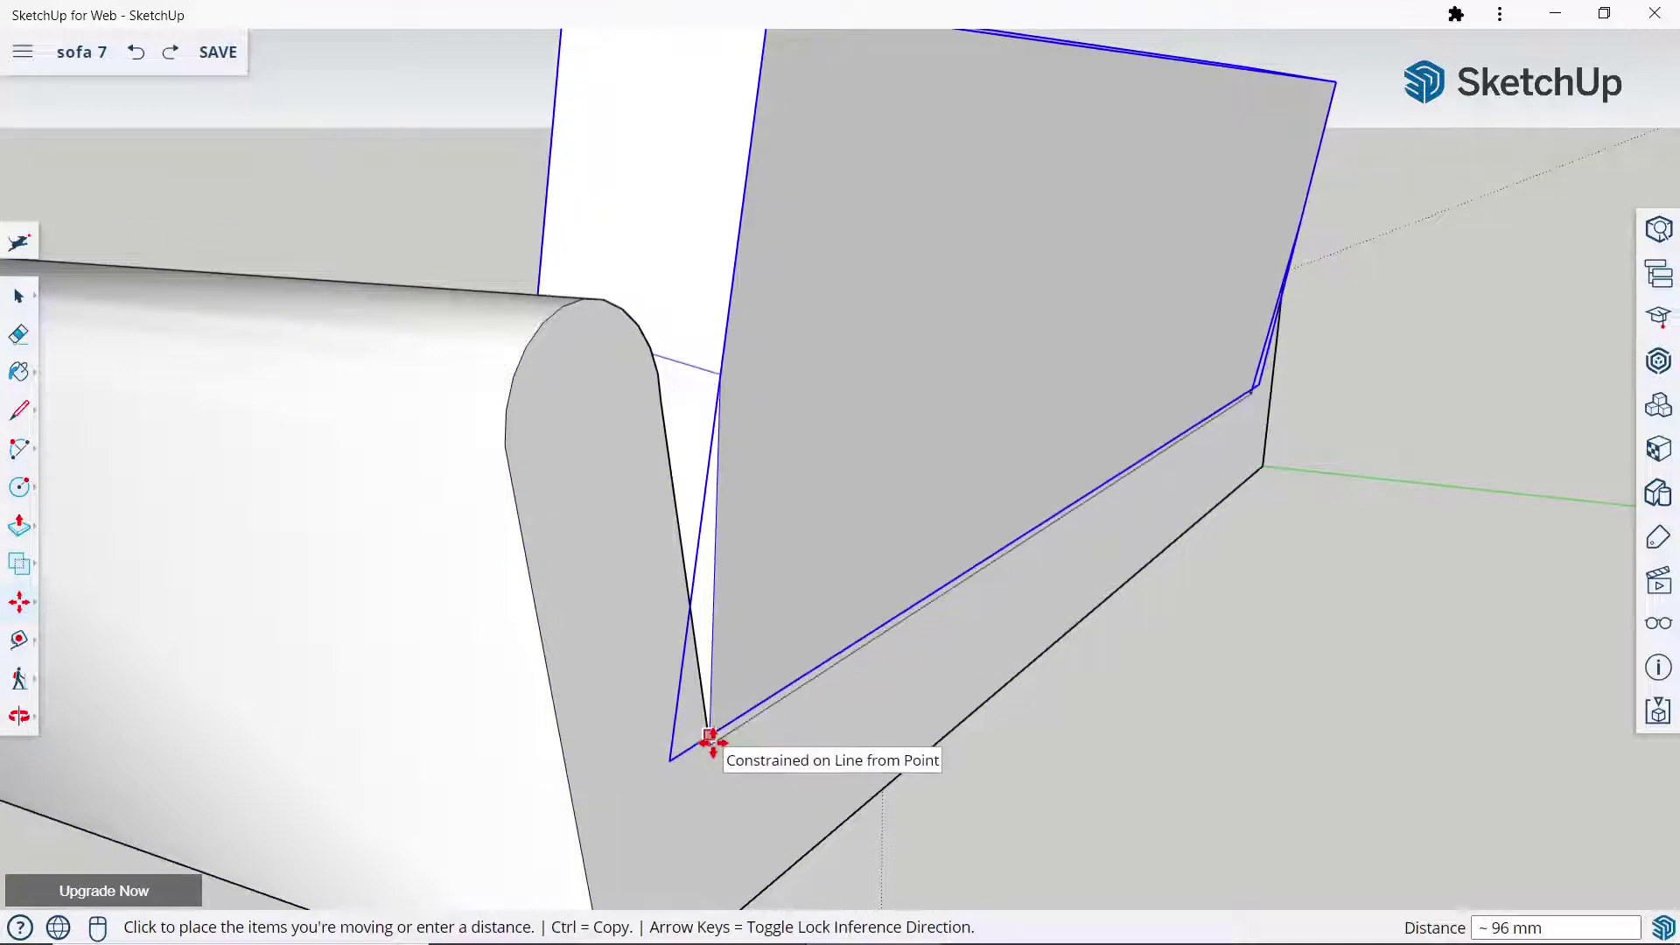
left_click(712, 752)
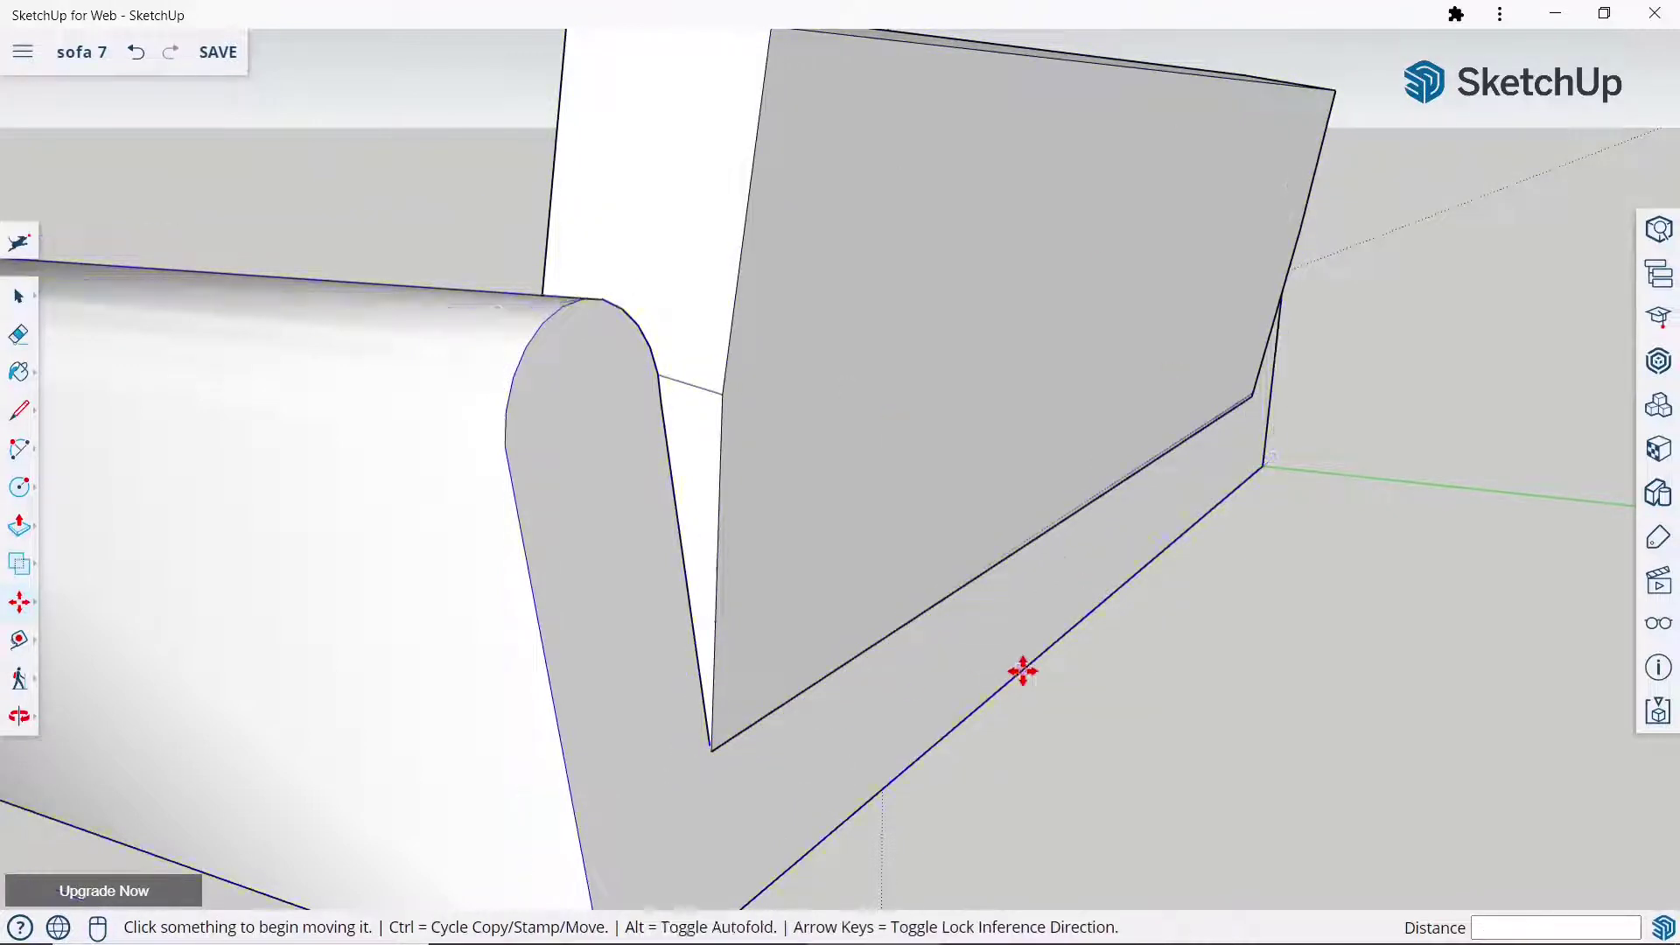
scroll(1020, 668, "down", 5)
mouse_move(1062, 506)
middle_mouse_down()
mouse_move(761, 622)
mouse_move(1226, 743)
middle_mouse_up()
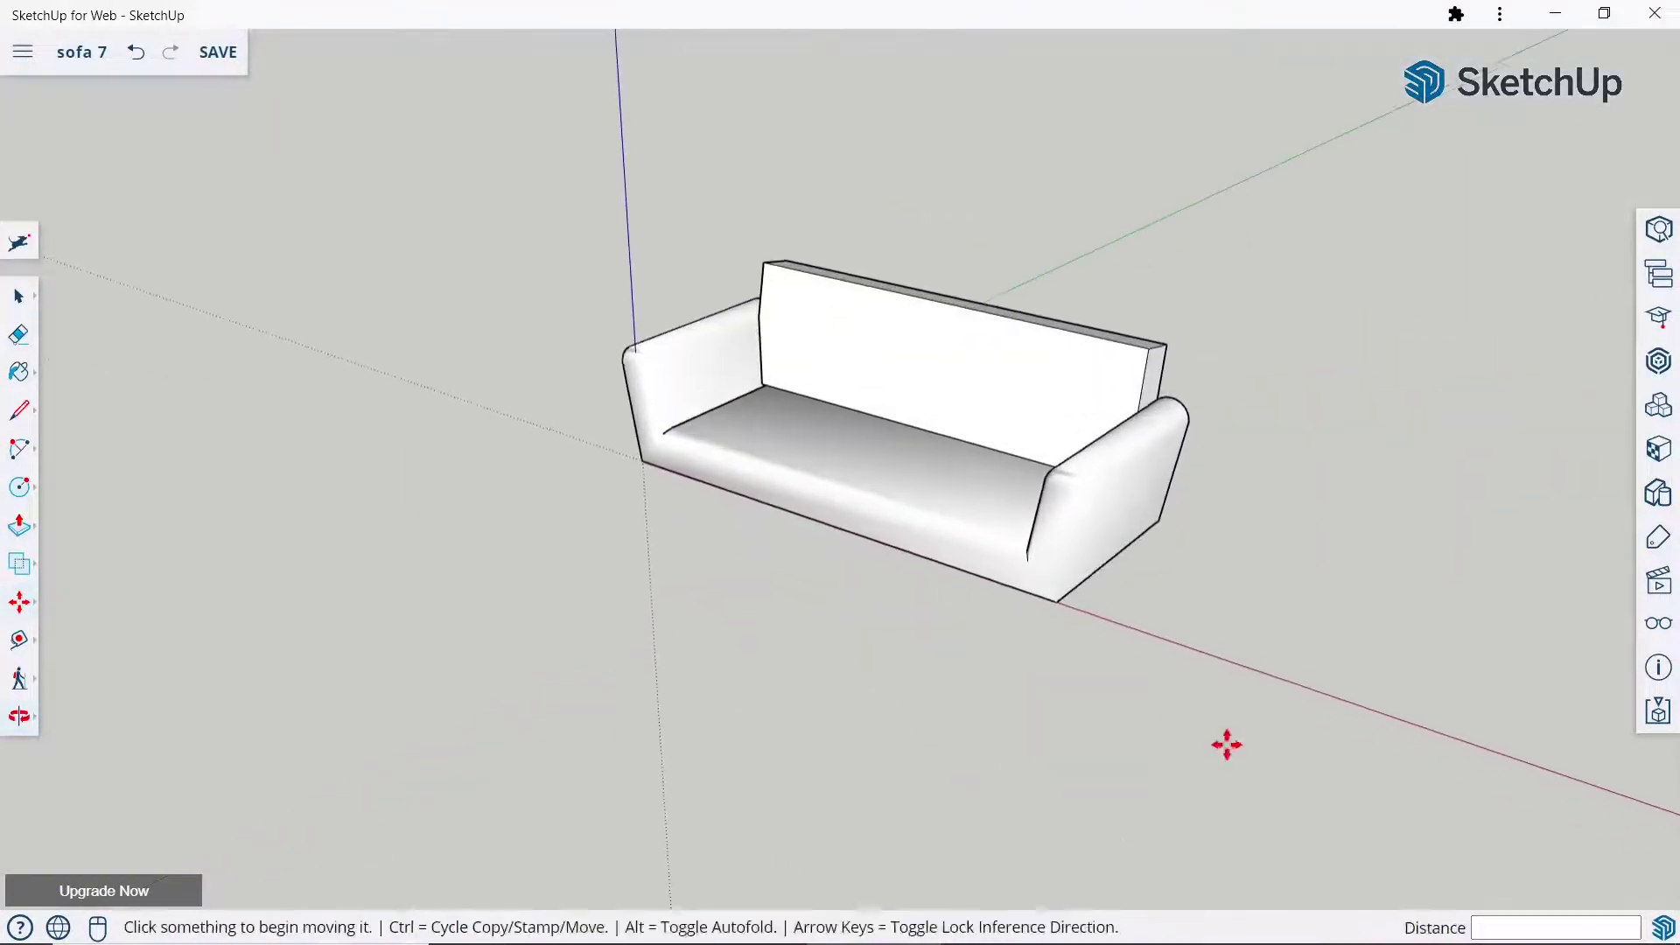
scroll(1009, 649, "down", 2)
scroll(1047, 247, "up", 2)
scroll(1209, 564, "up", 1)
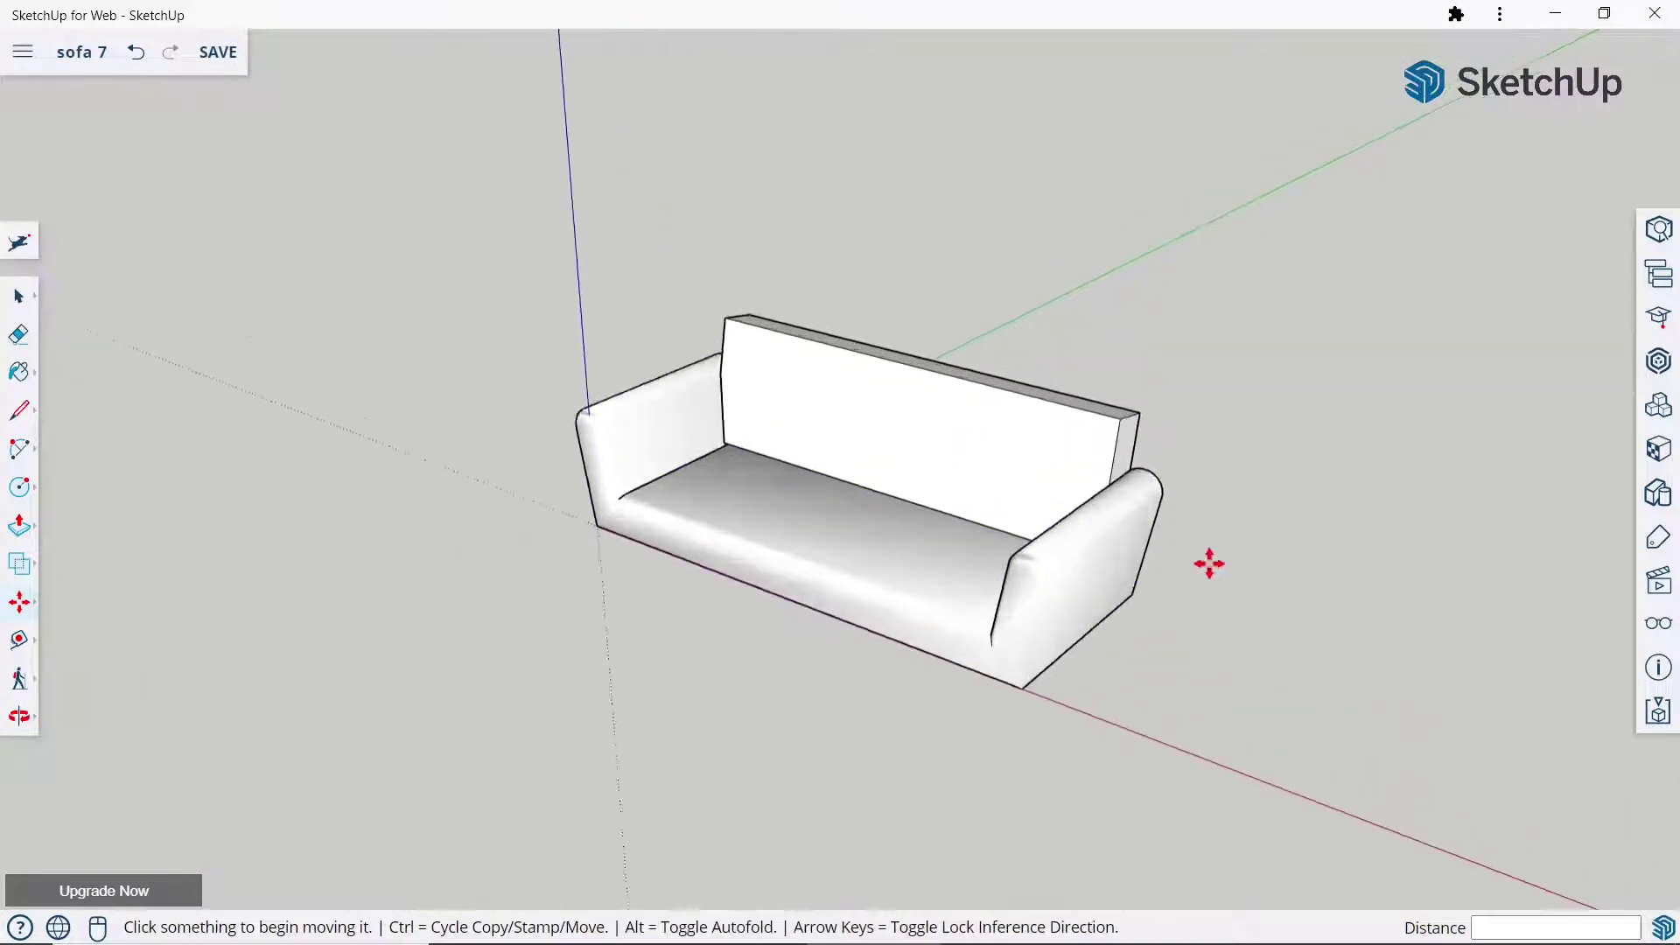
left_click(10, 294)
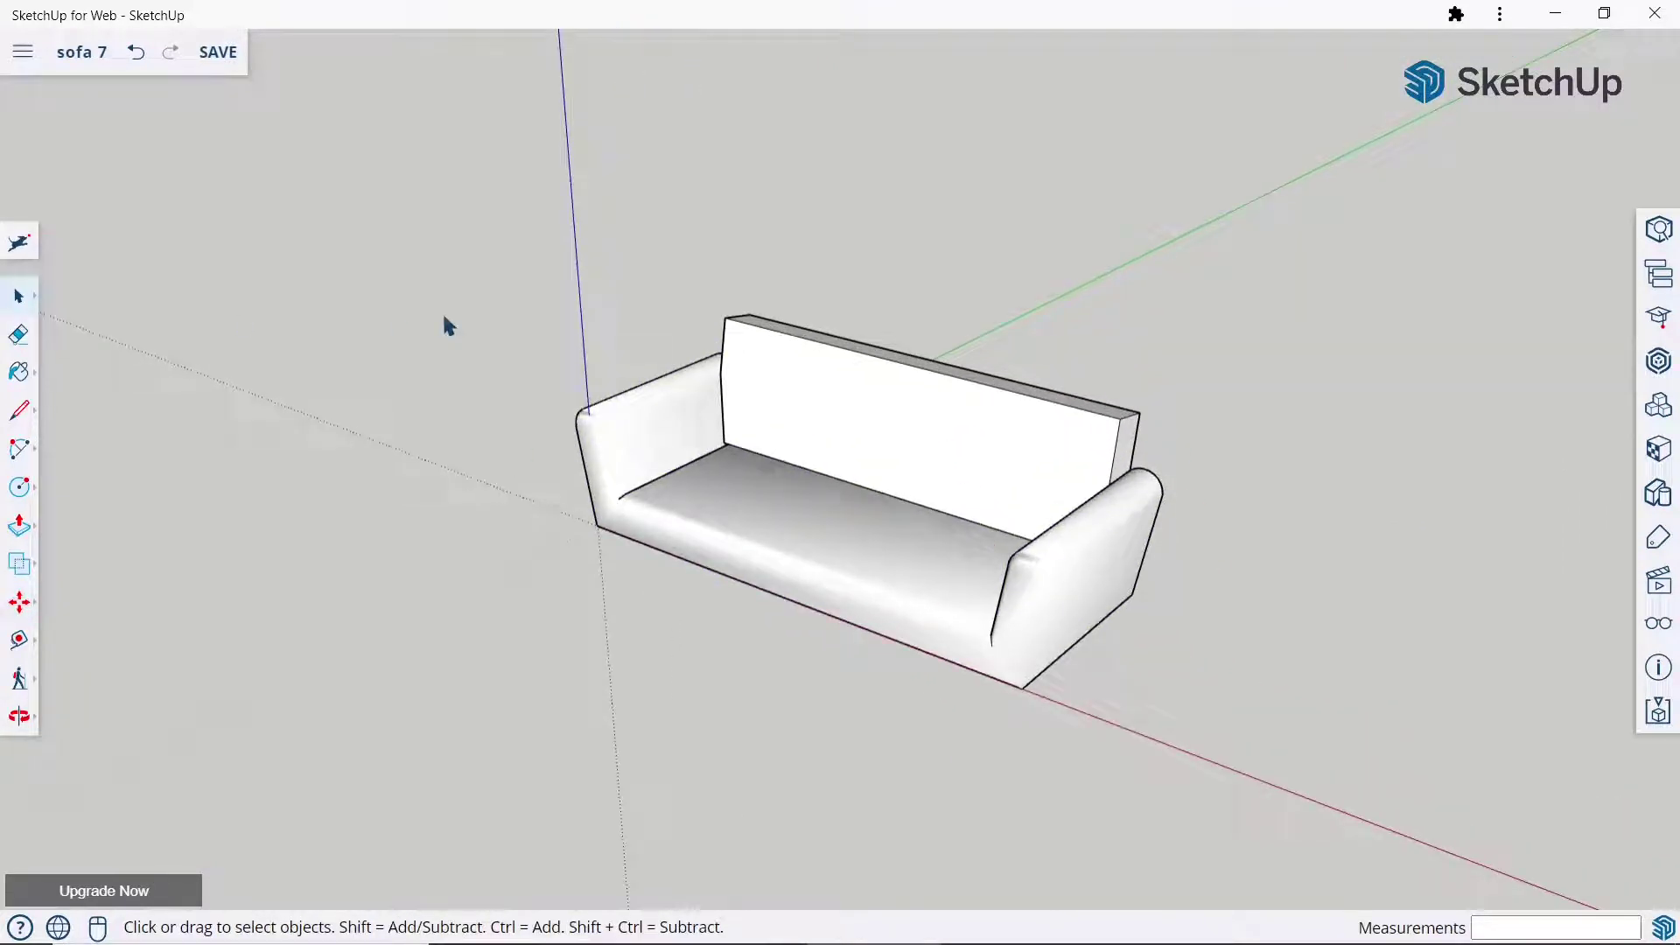
Explode the backrest group into editable faces.
left_click(29, 523)
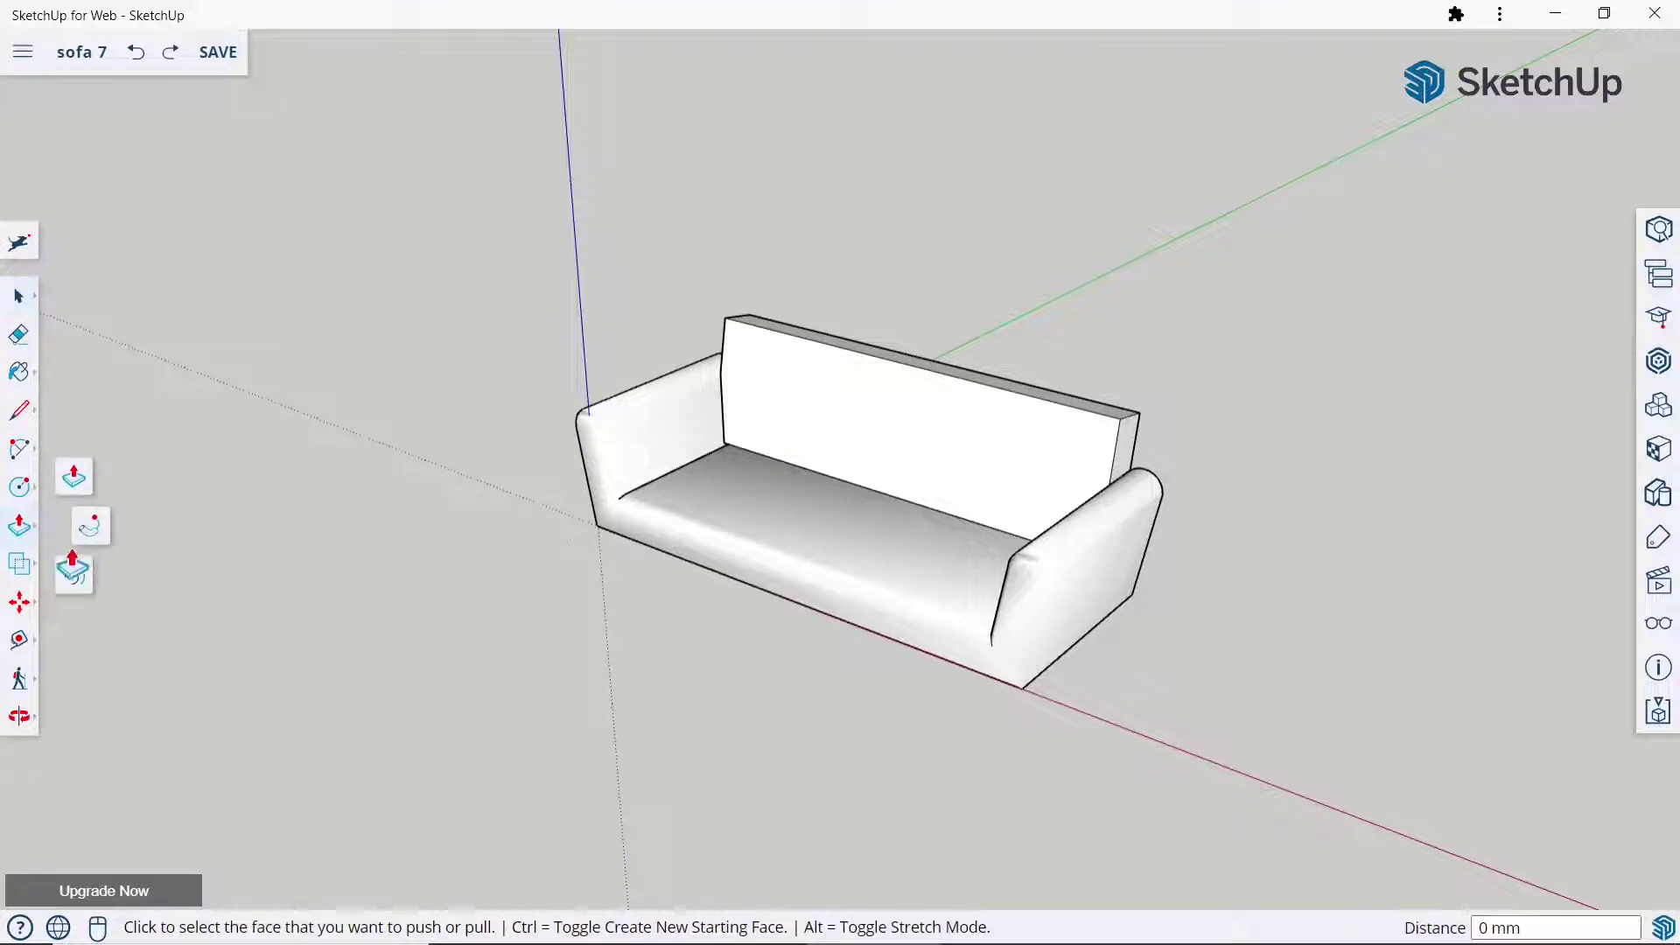
left_click(73, 565)
scroll(1067, 534, "up", 3)
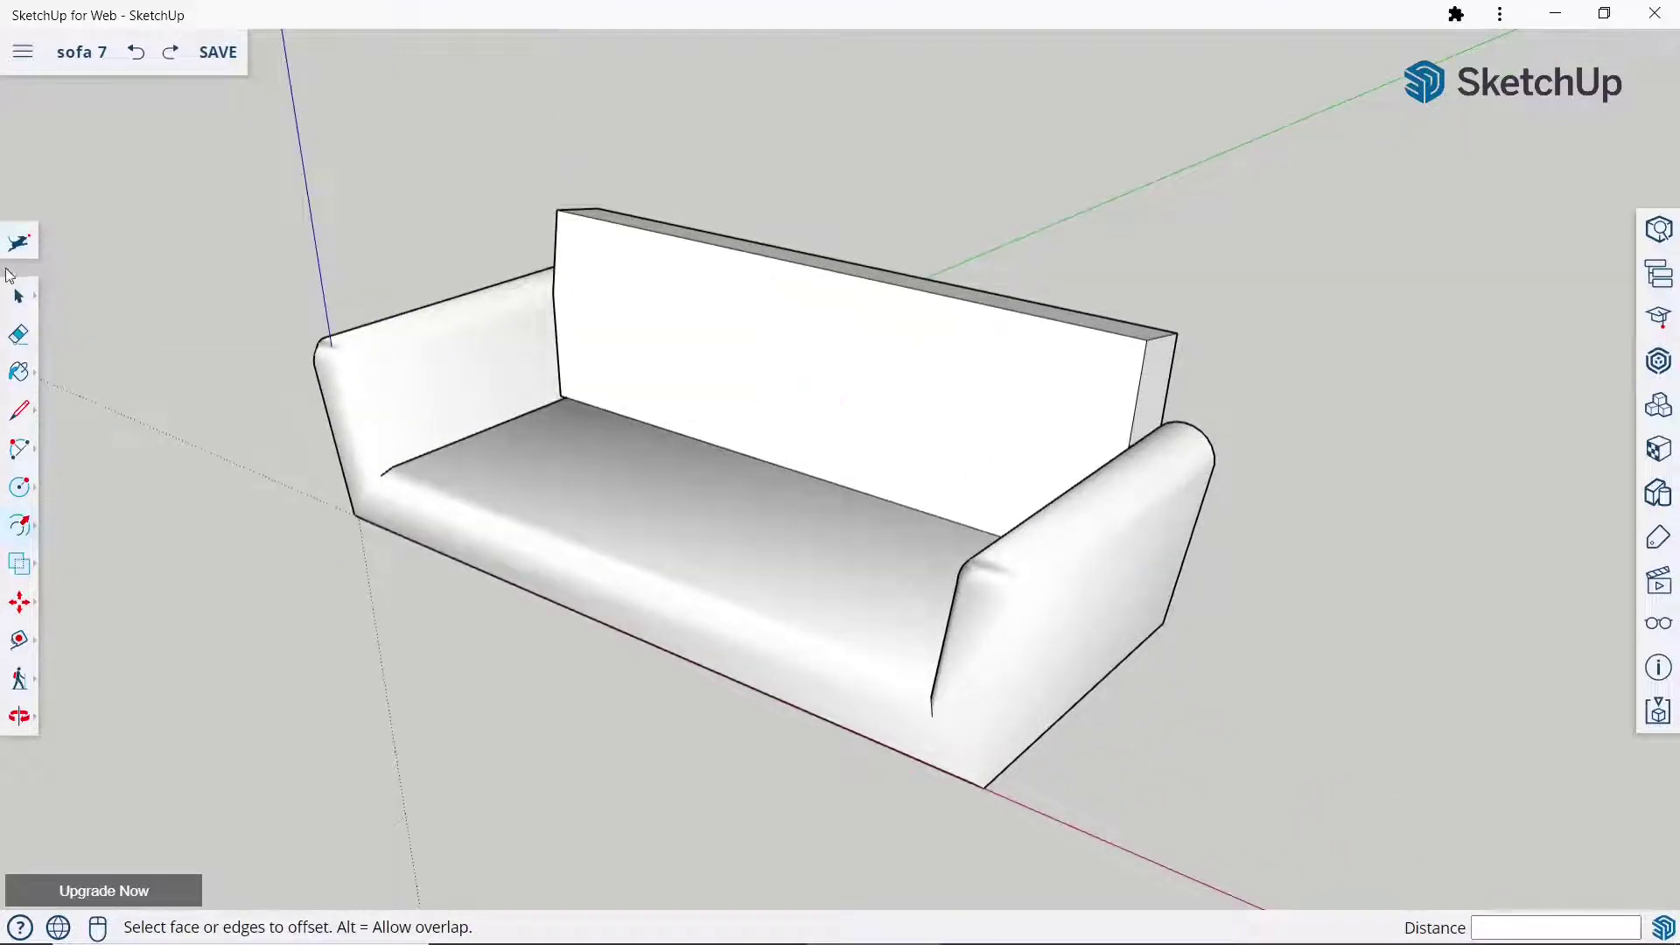
left_click(18, 295)
right_click(877, 306)
left_click(992, 537)
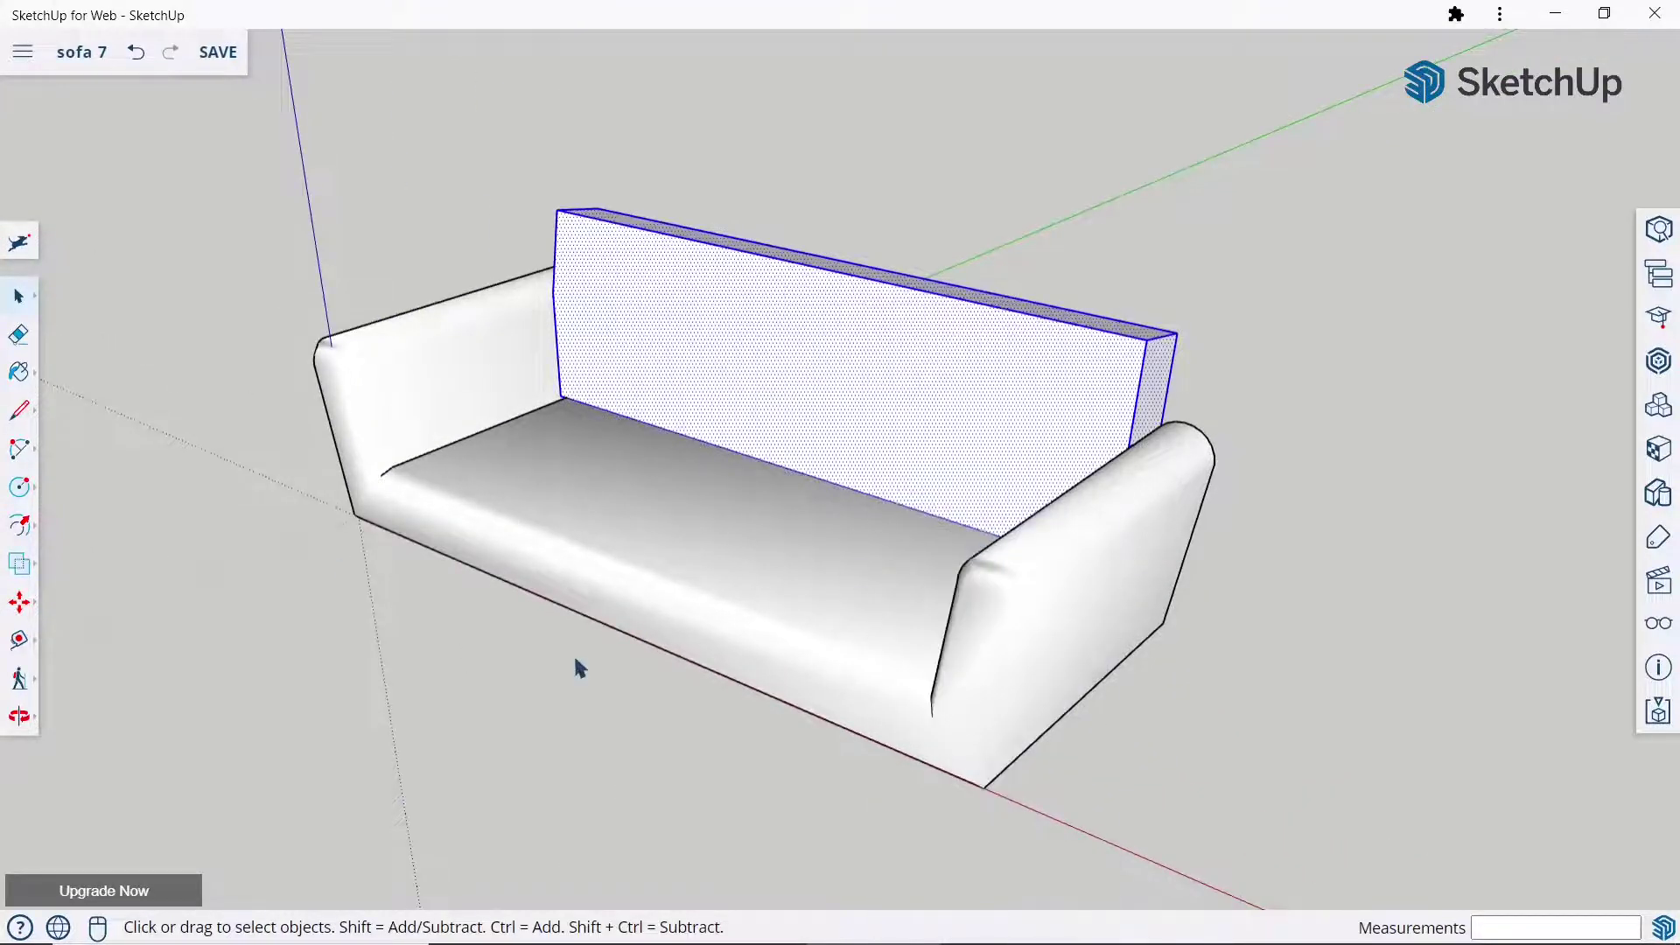
left_click(574, 653)
Offset 30 mm inset outlines on the backrest's front and top faces.
left_click(20, 525)
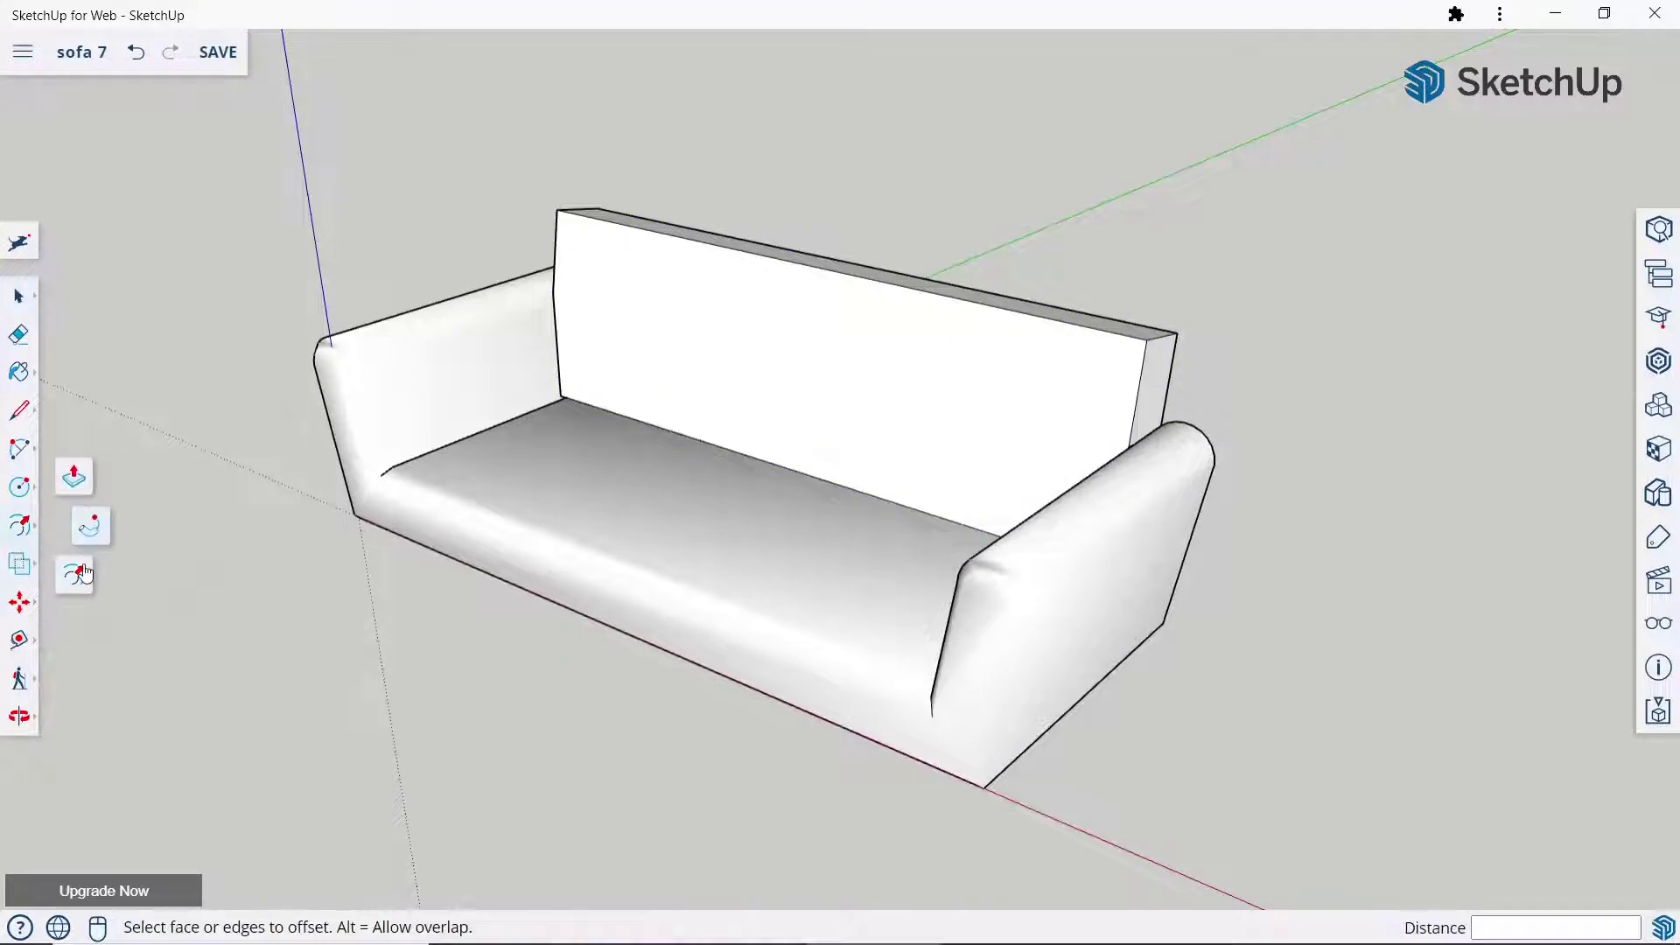
left_click(732, 425)
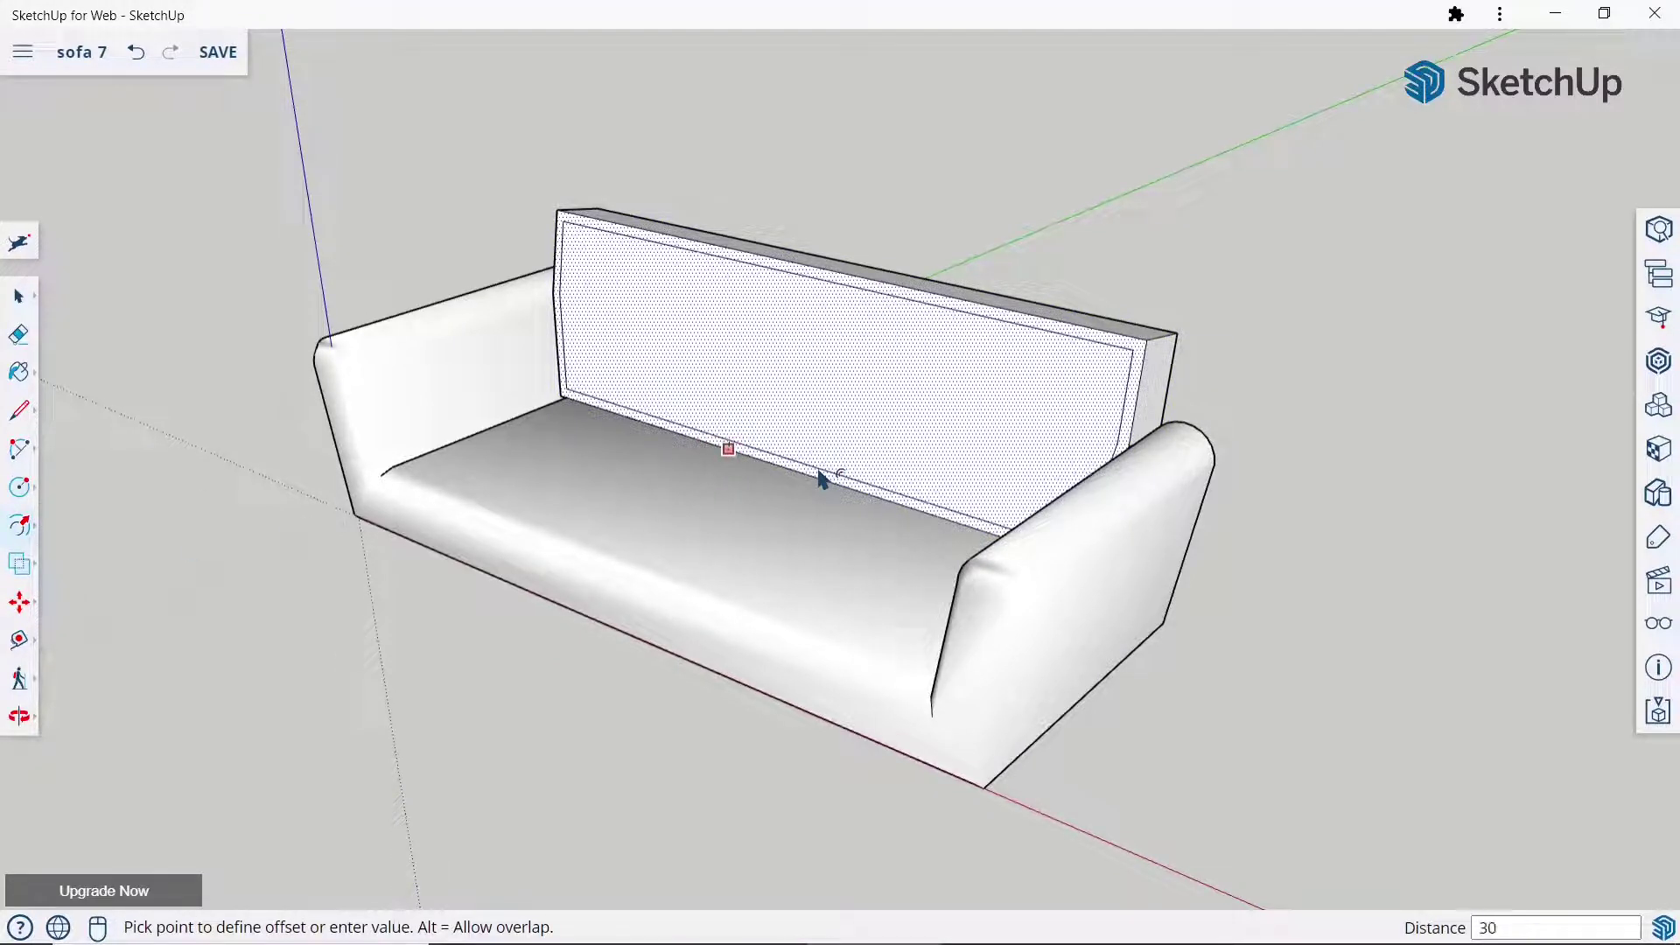
left_click(820, 480)
middle_click_drag(1095, 327, 1077, 645)
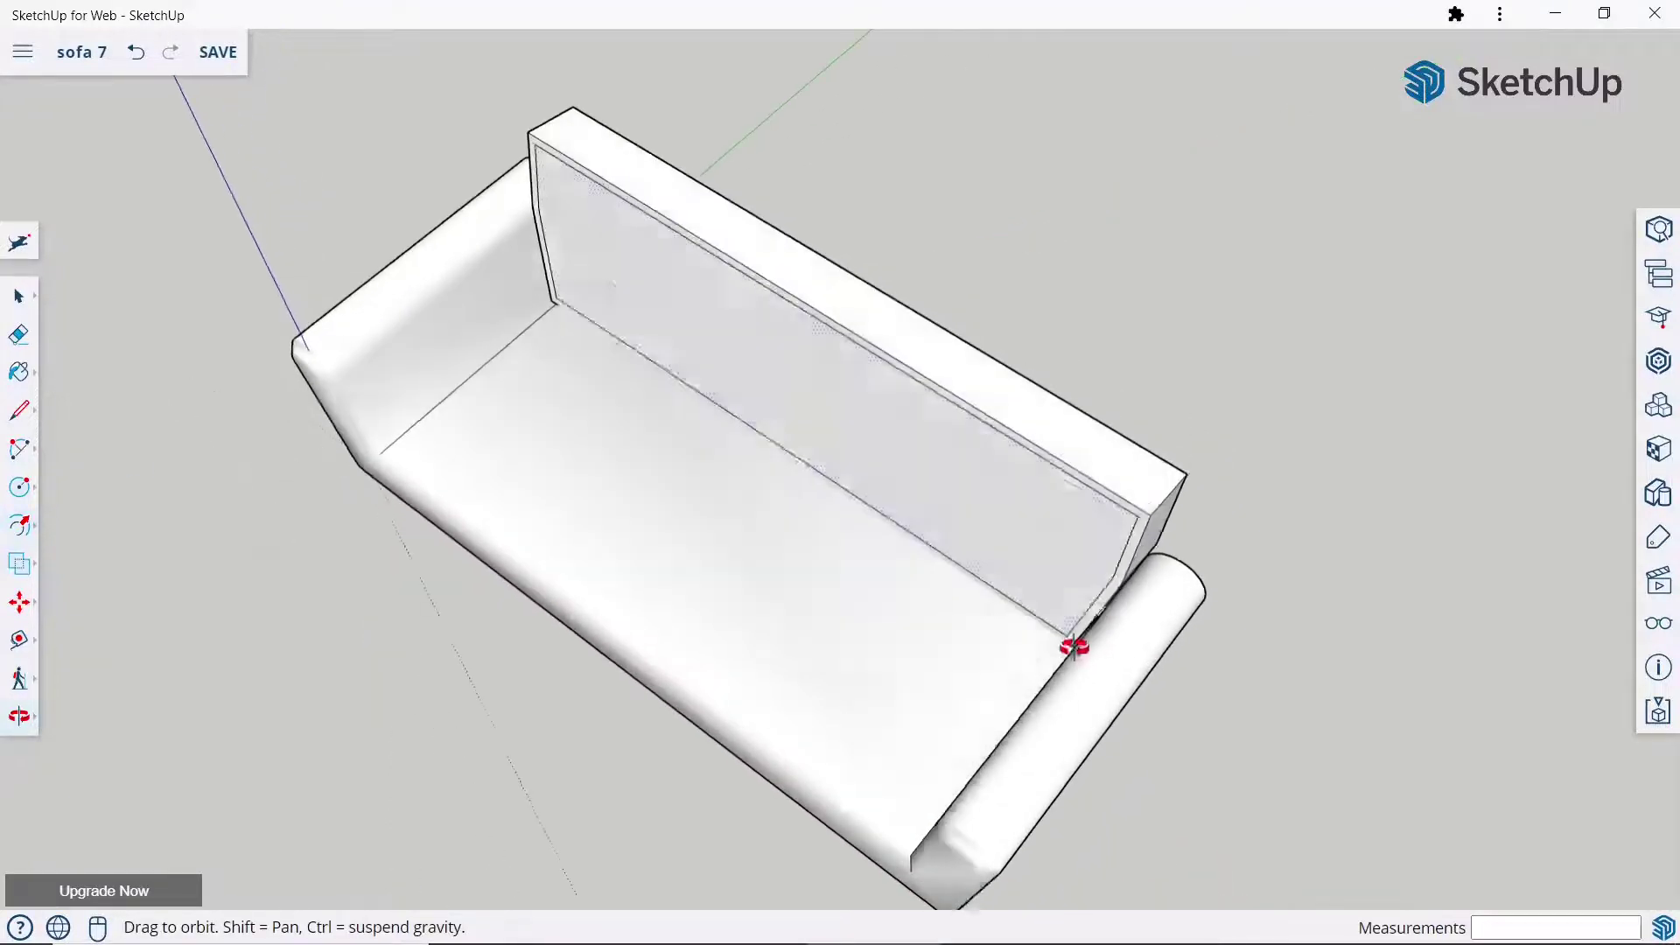
left_click(1124, 487)
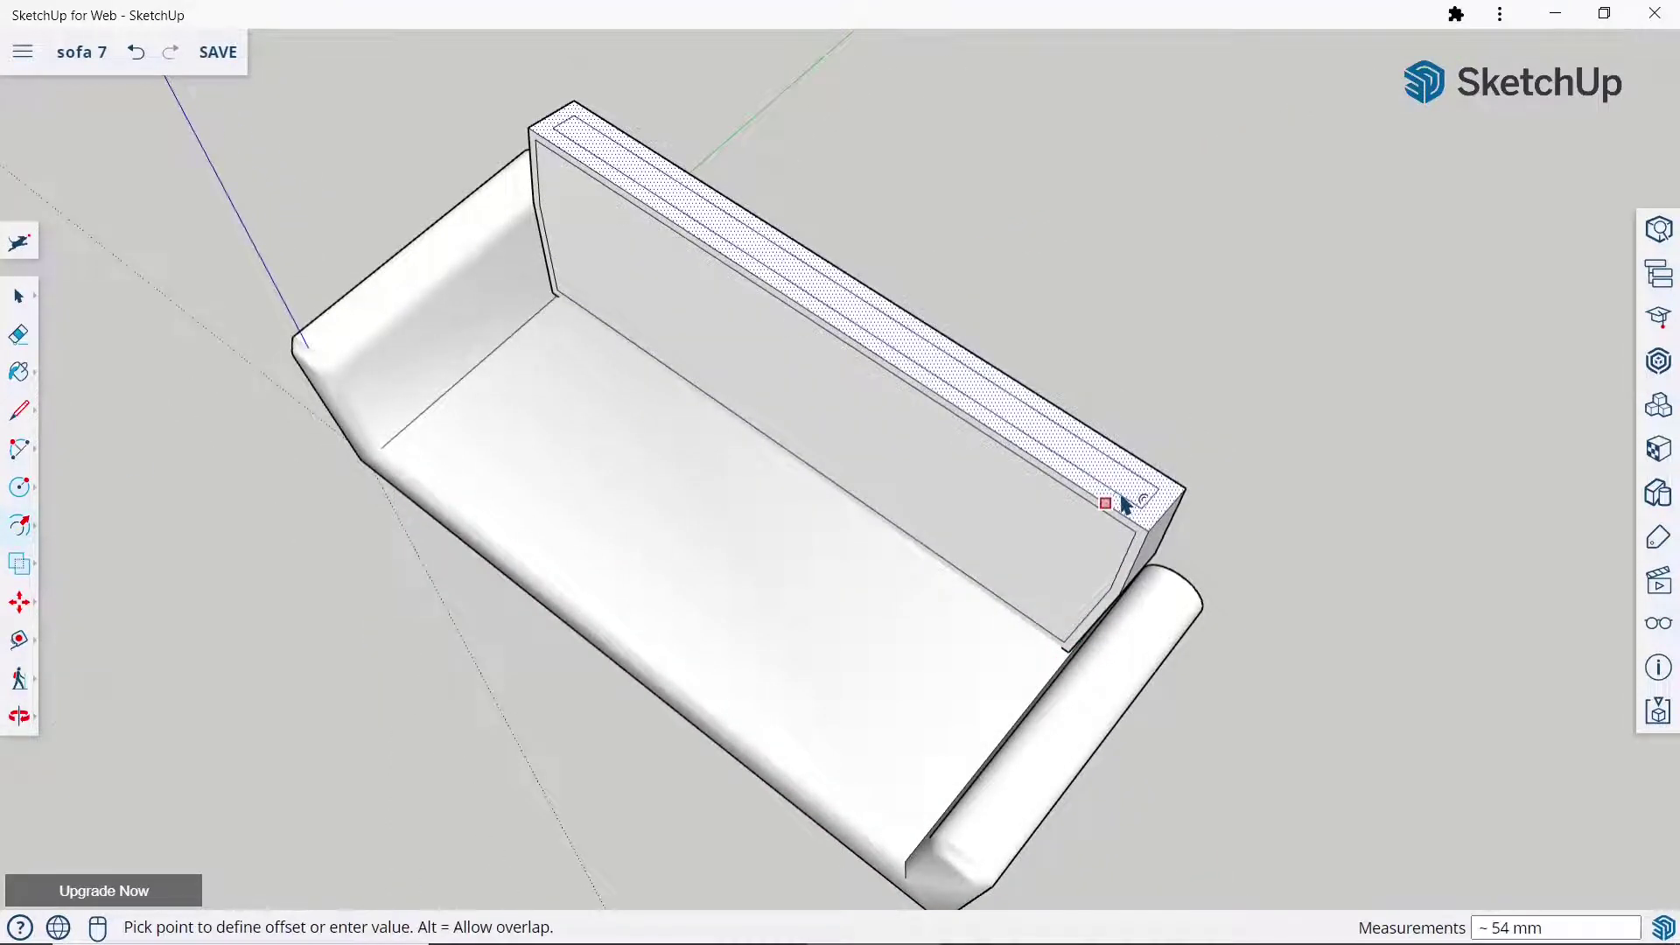
left_click(1124, 503)
Offset 30 mm inset outlines on both end faces of the backrest.
middle_click_drag(1146, 499, 943, 193)
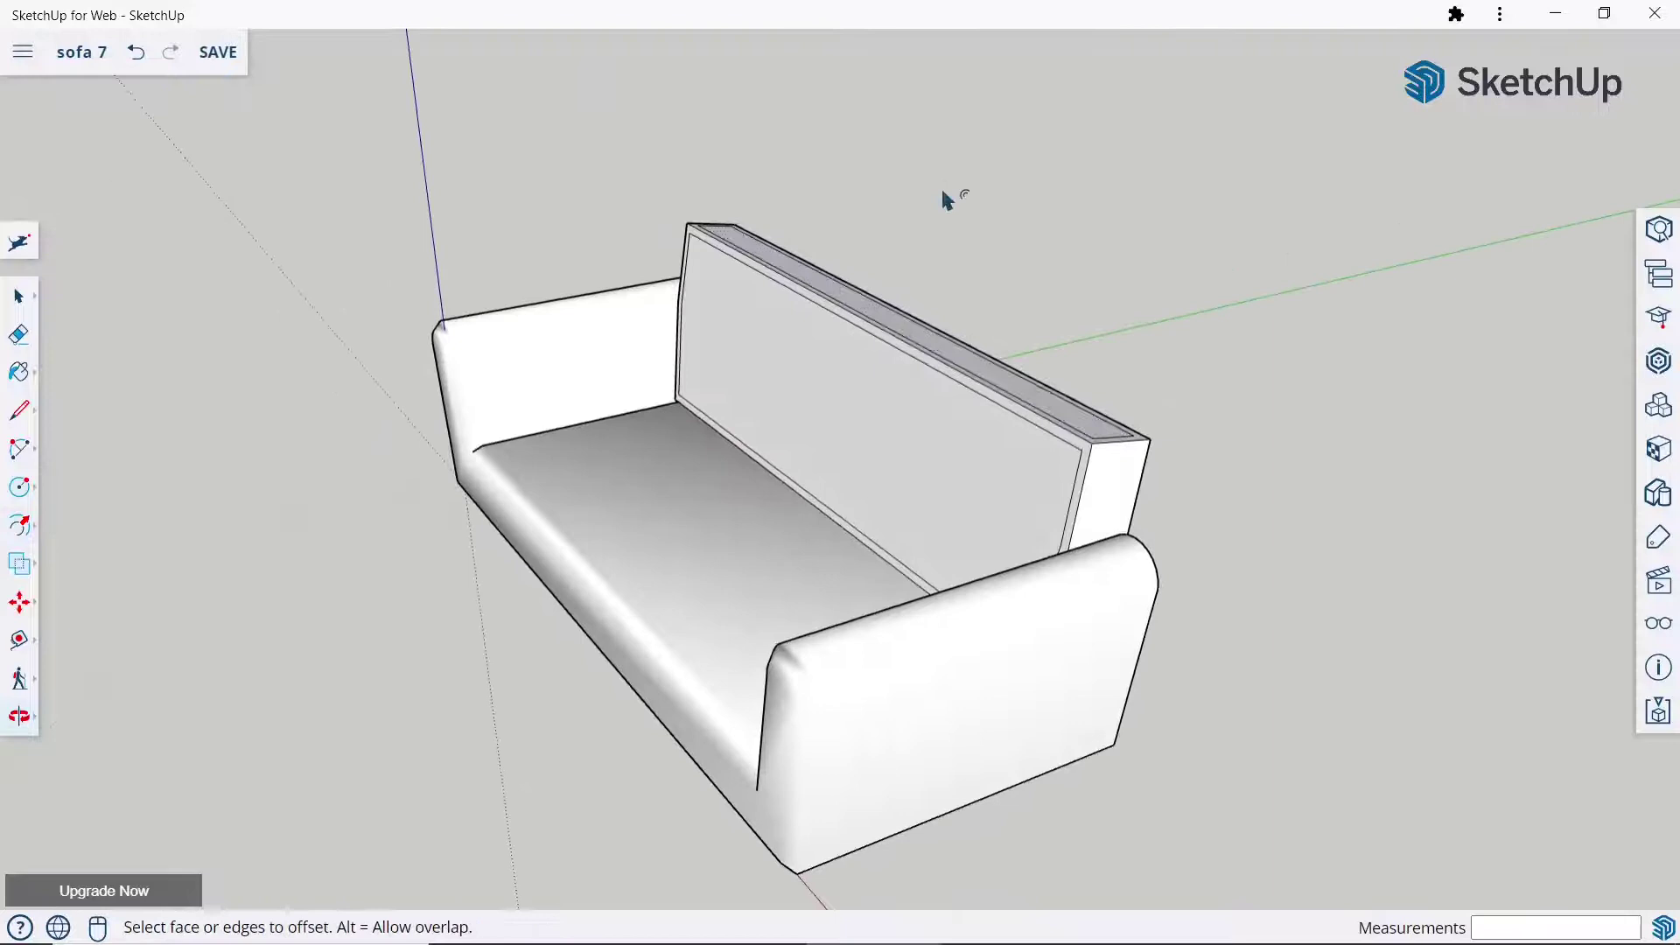
left_click(1128, 530)
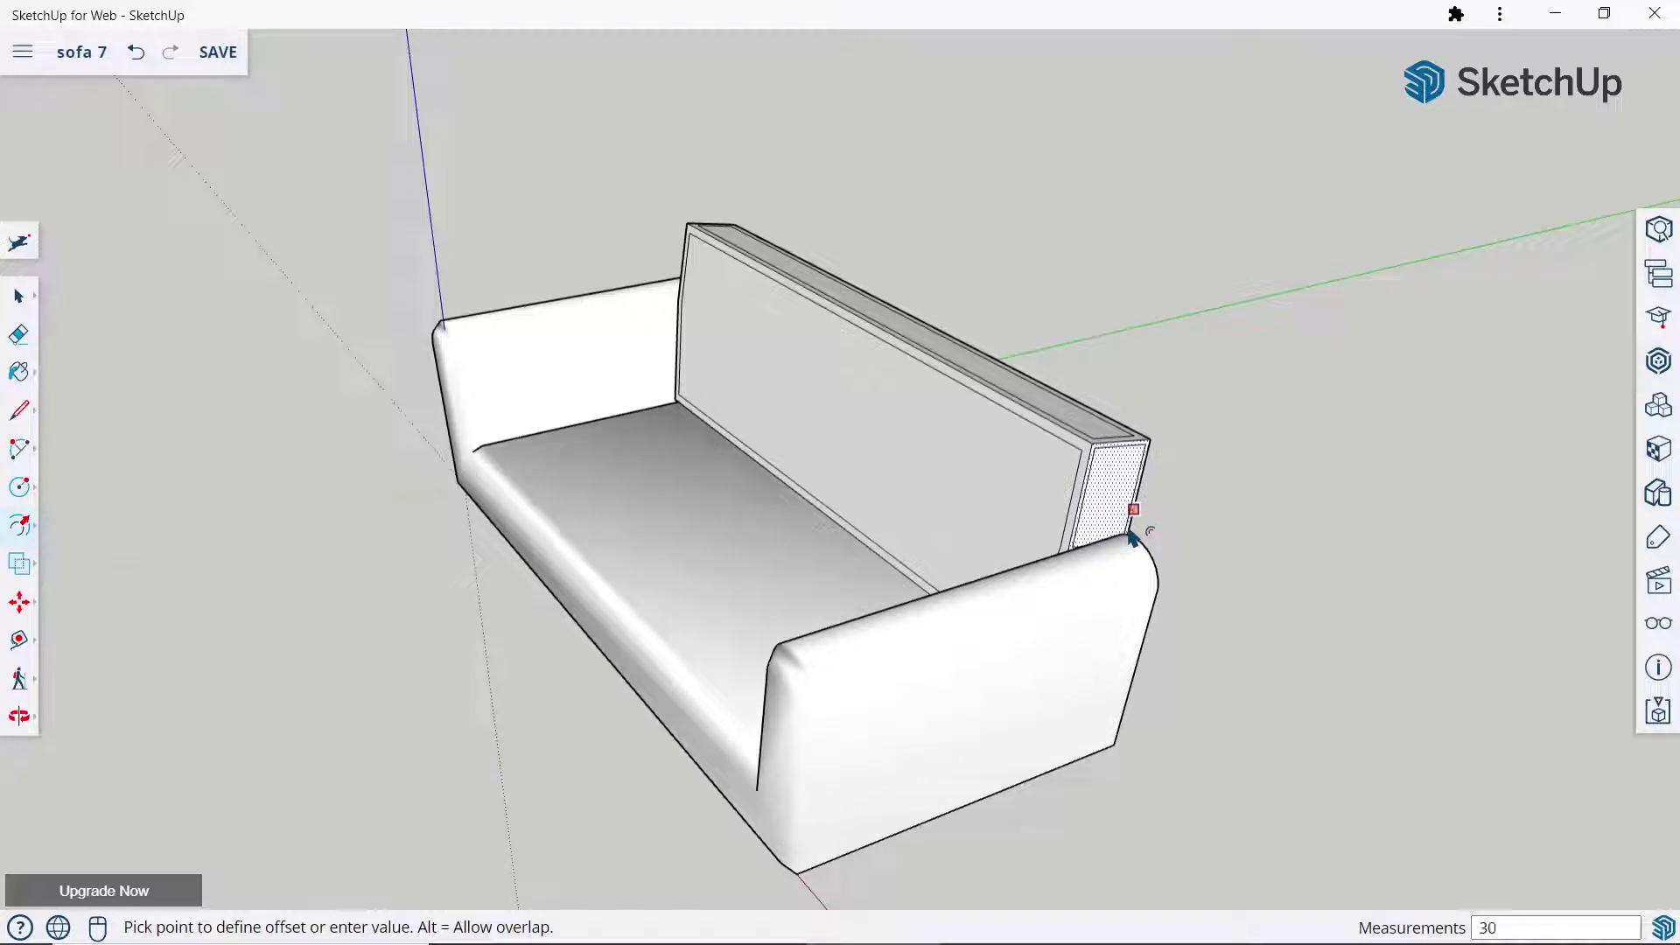
left_click(1128, 535)
mouse_move(1340, 475)
middle_mouse_down()
mouse_move(1372, 469)
mouse_move(747, 506)
mouse_move(1193, 495)
mouse_move(1264, 529)
mouse_move(1403, 454)
mouse_move(1344, 485)
mouse_move(753, 516)
middle_mouse_up()
left_click(733, 497)
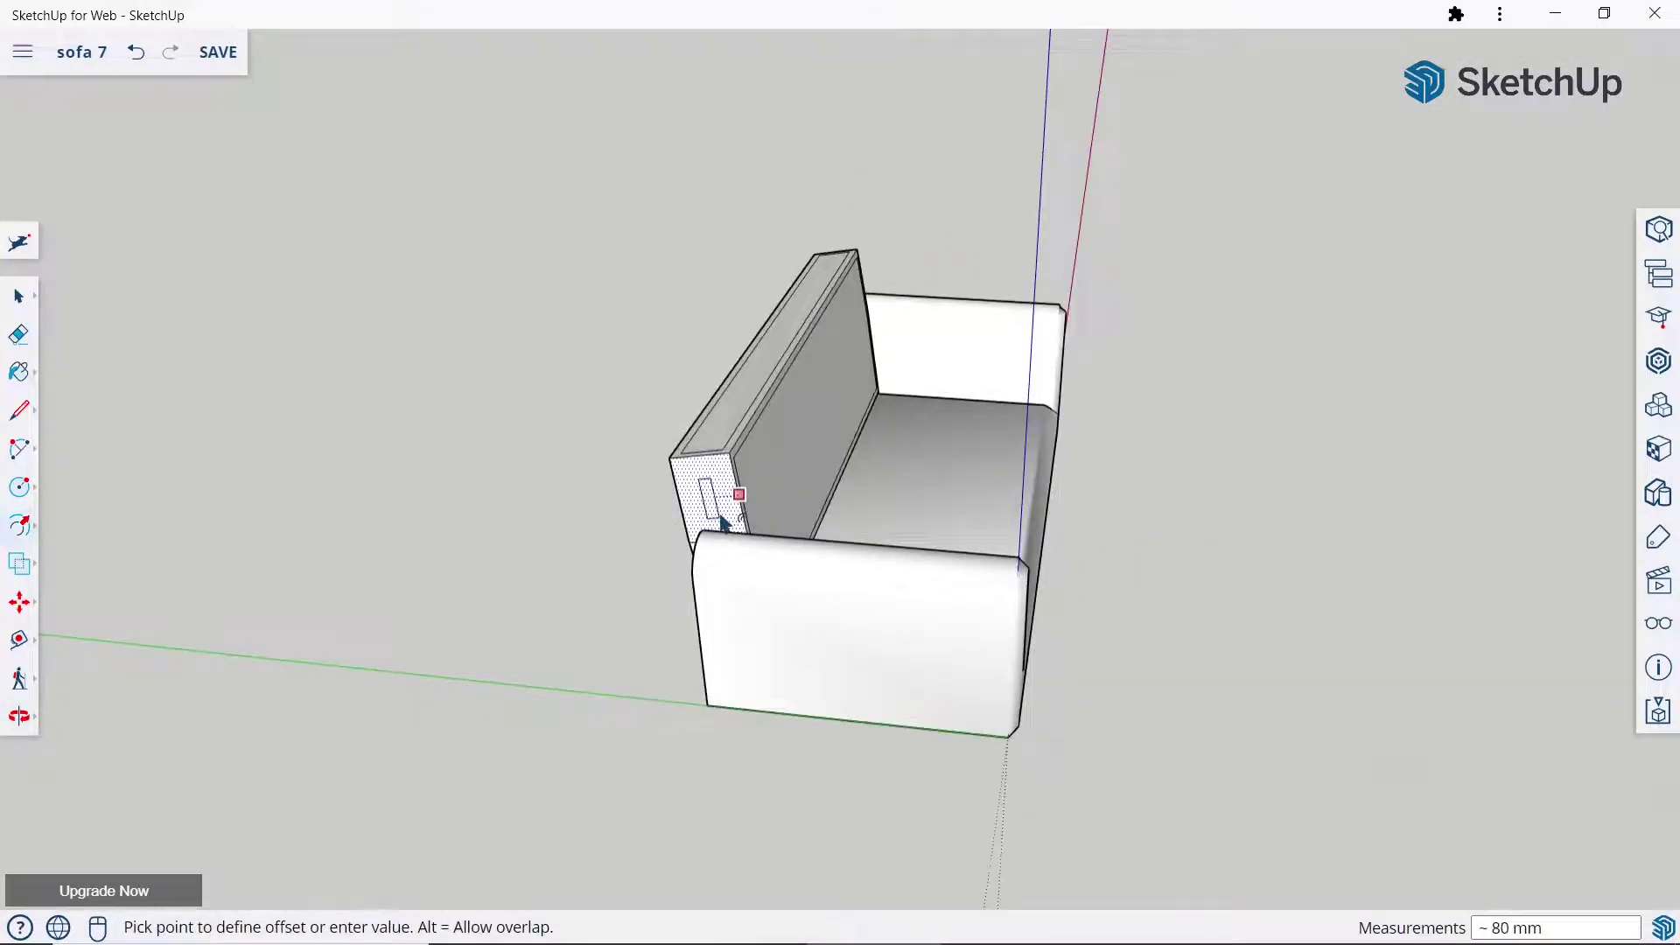
left_click(722, 523)
mouse_move(987, 525)
middle_mouse_down()
mouse_move(1020, 450)
mouse_move(1045, 455)
mouse_move(901, 532)
middle_mouse_up()
left_click(35, 562)
Pick up the sofa base and backrest with Move and drop them back in place.
left_click(31, 576)
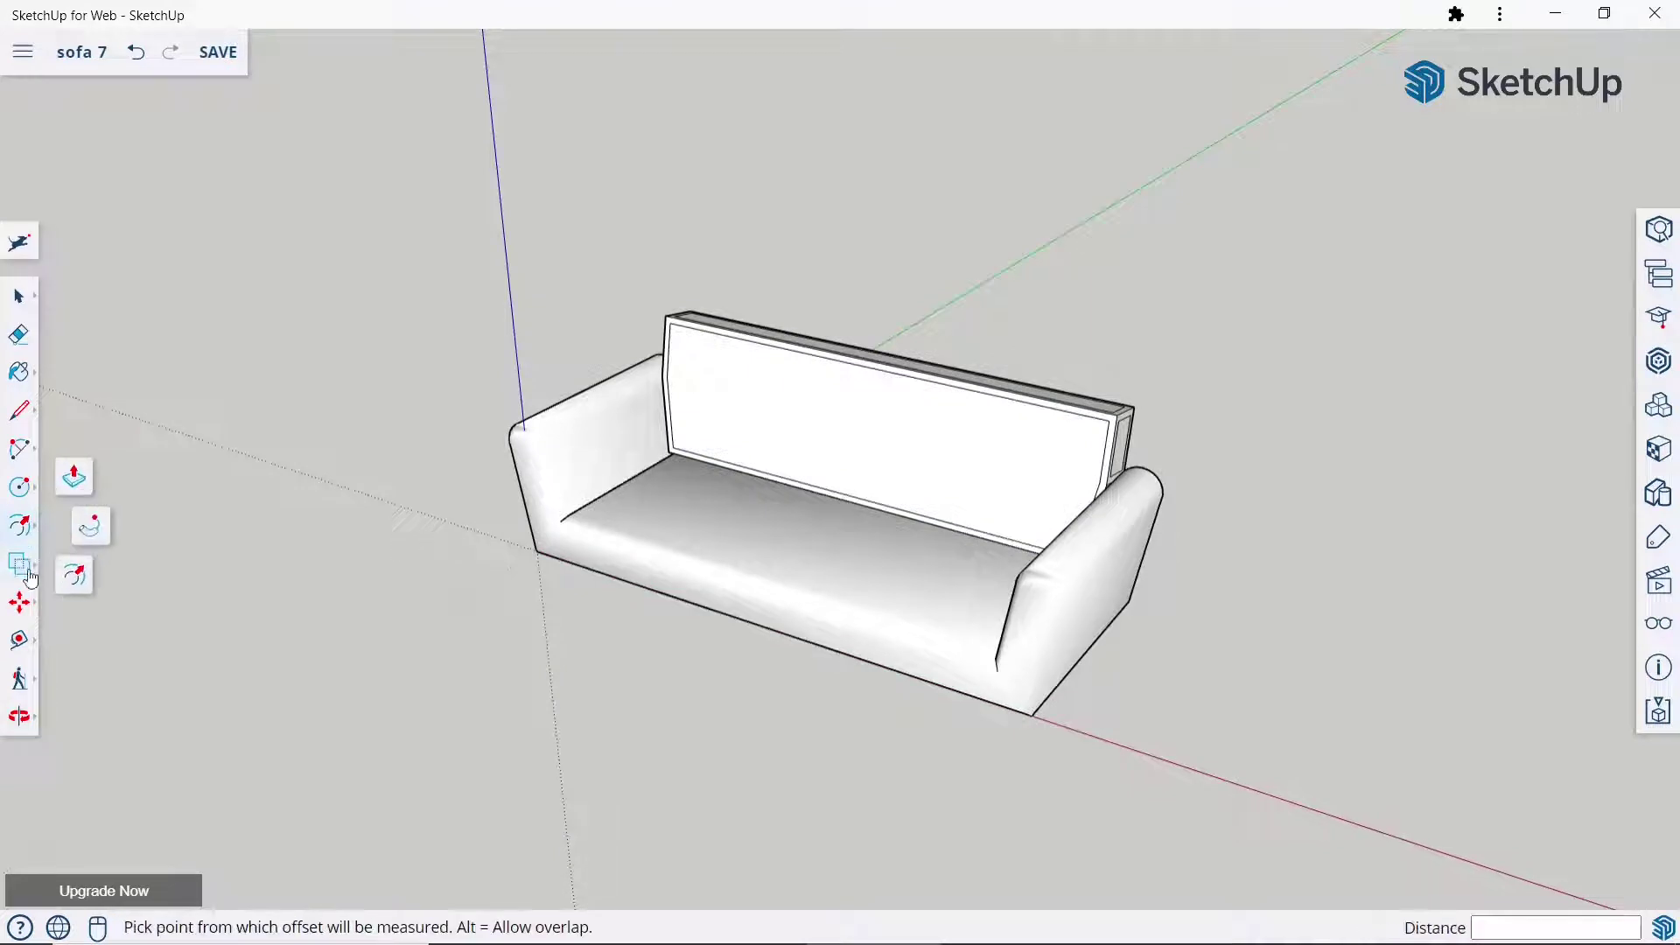
left_click(25, 602)
left_click(926, 444)
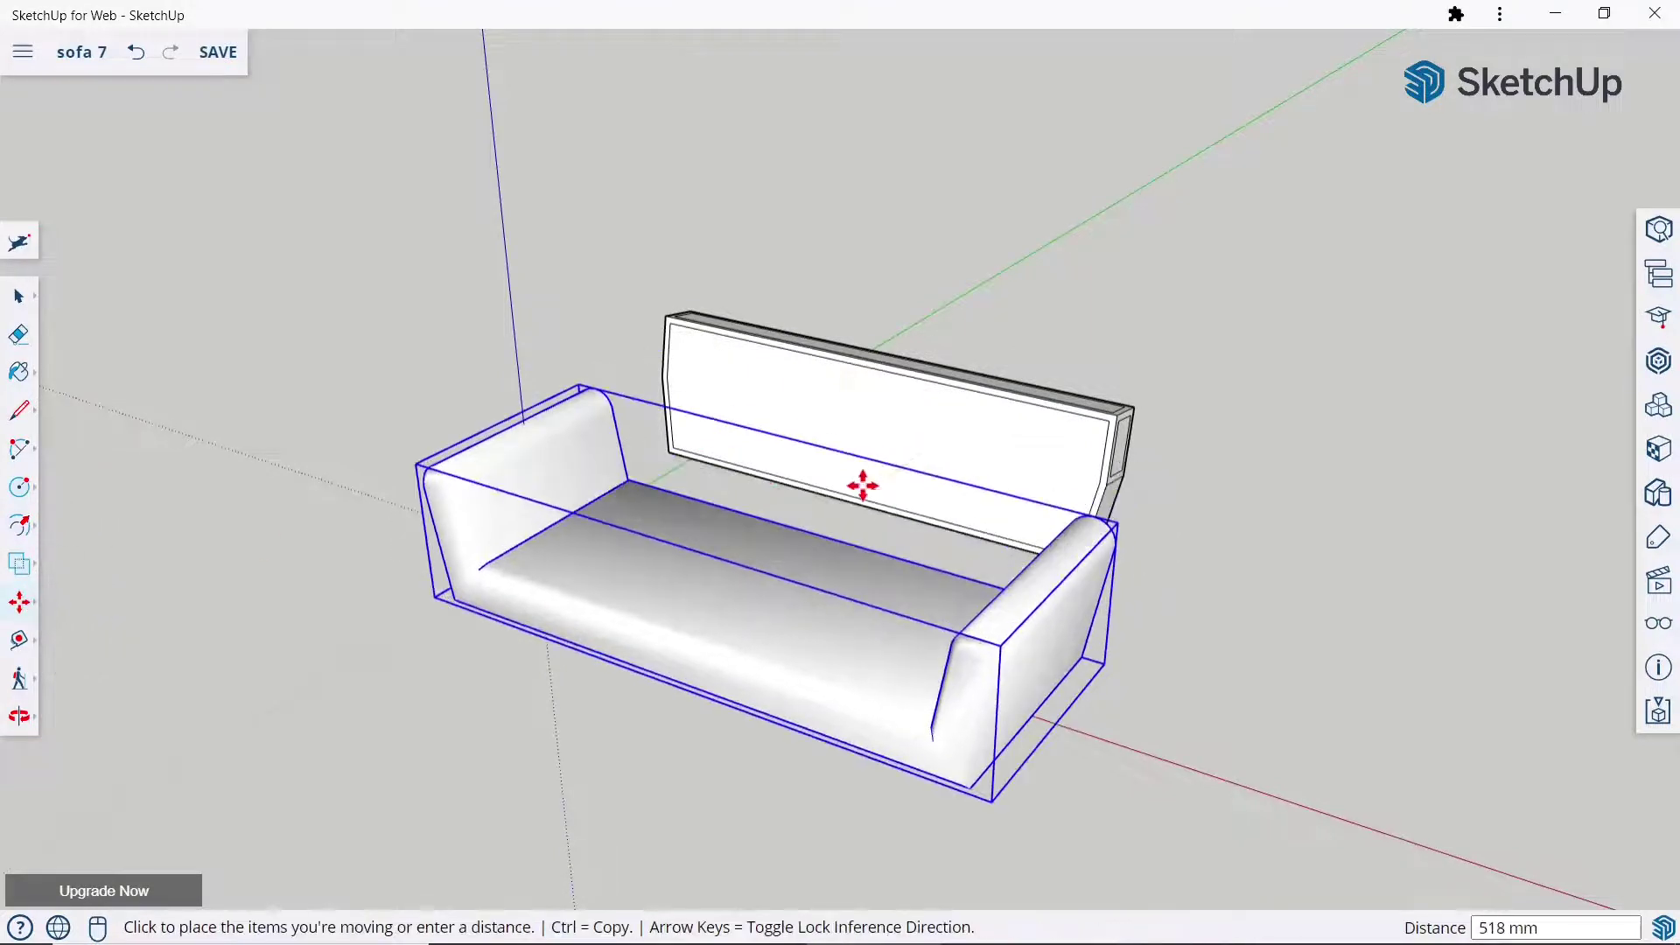
left_click(862, 485)
left_click(871, 477)
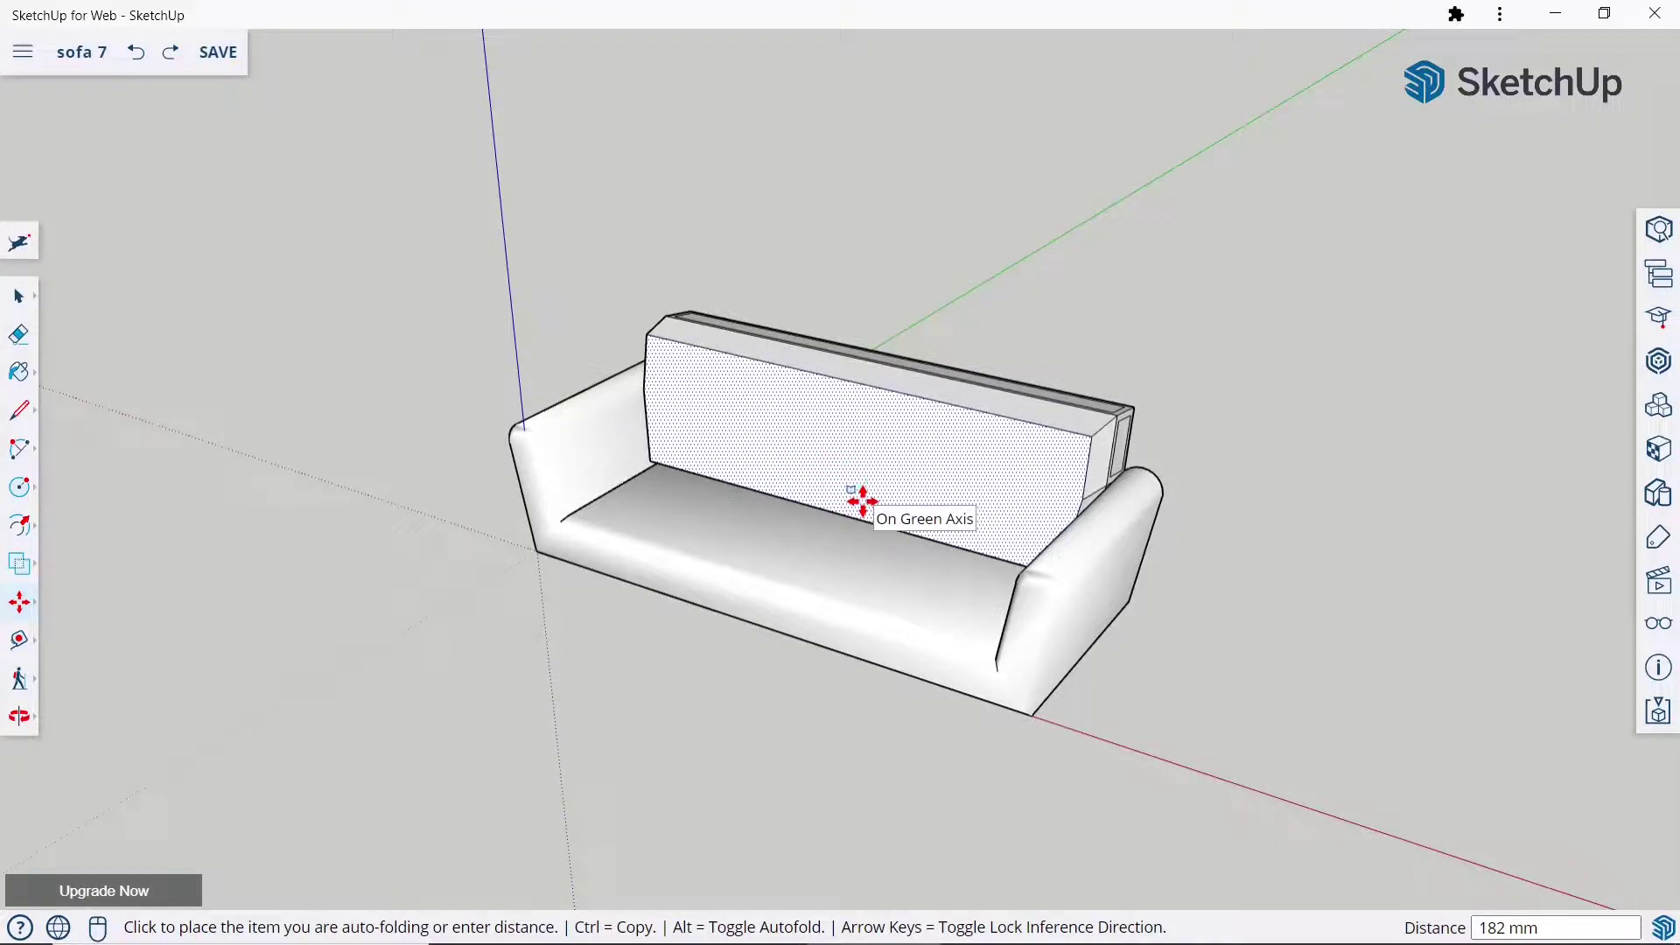
type("0")
key("Return")
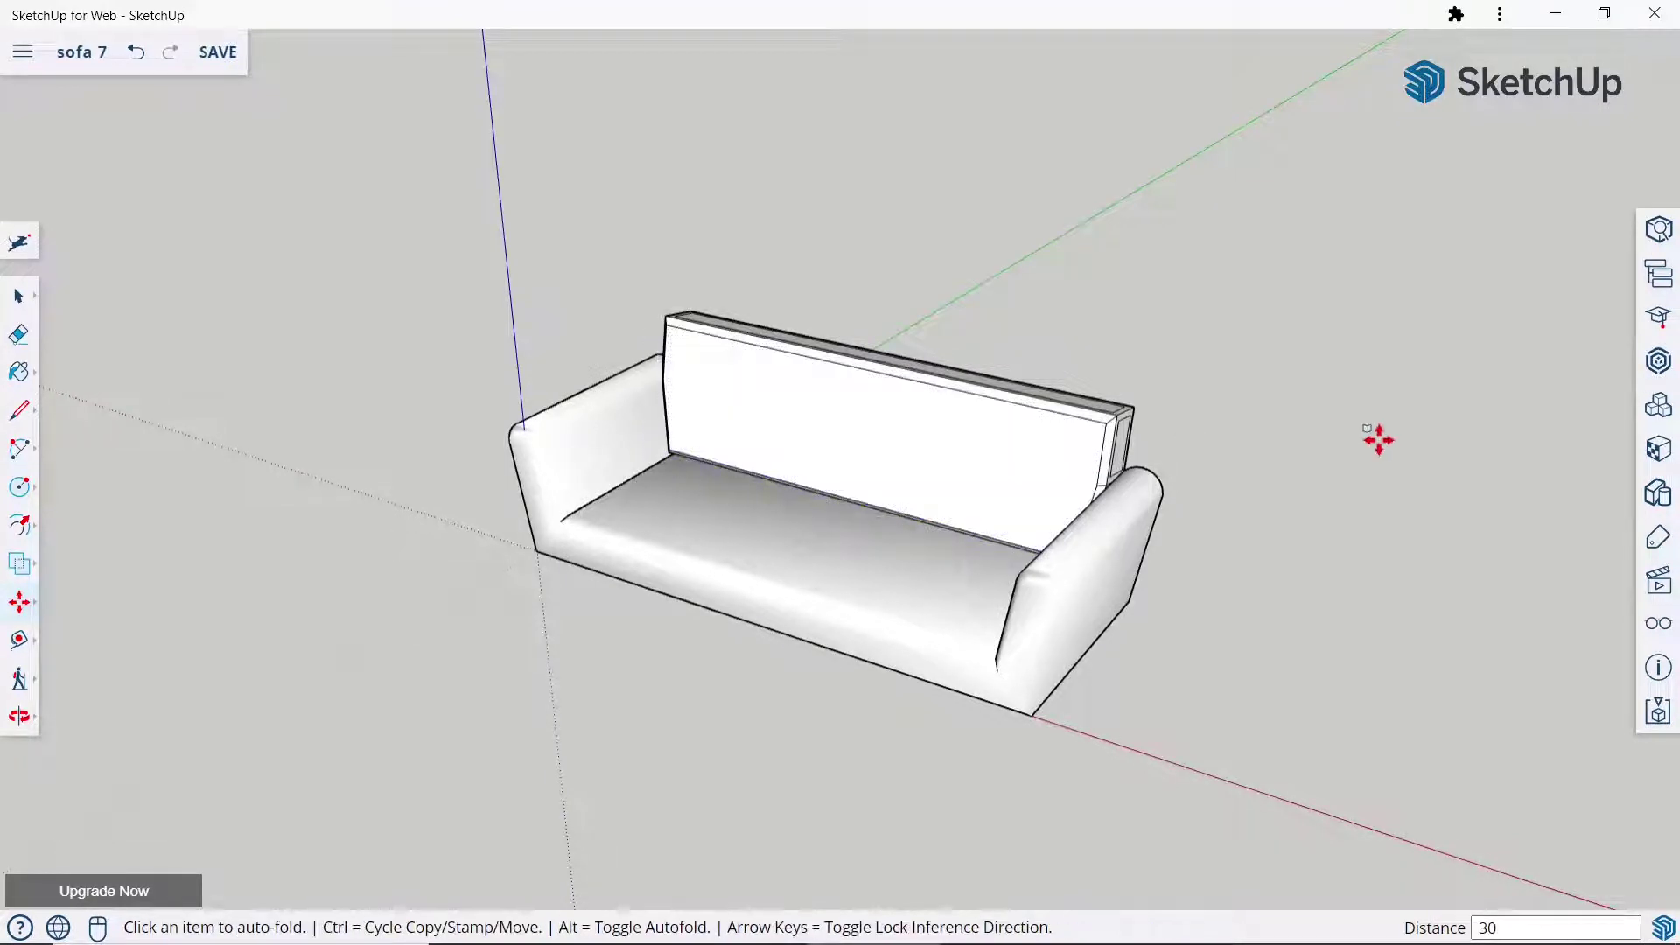
Push the backrest's inset right end face out 30 mm to bevel it.
middle_click_drag(1380, 439, 1170, 499)
scroll(1104, 501, "up", 5)
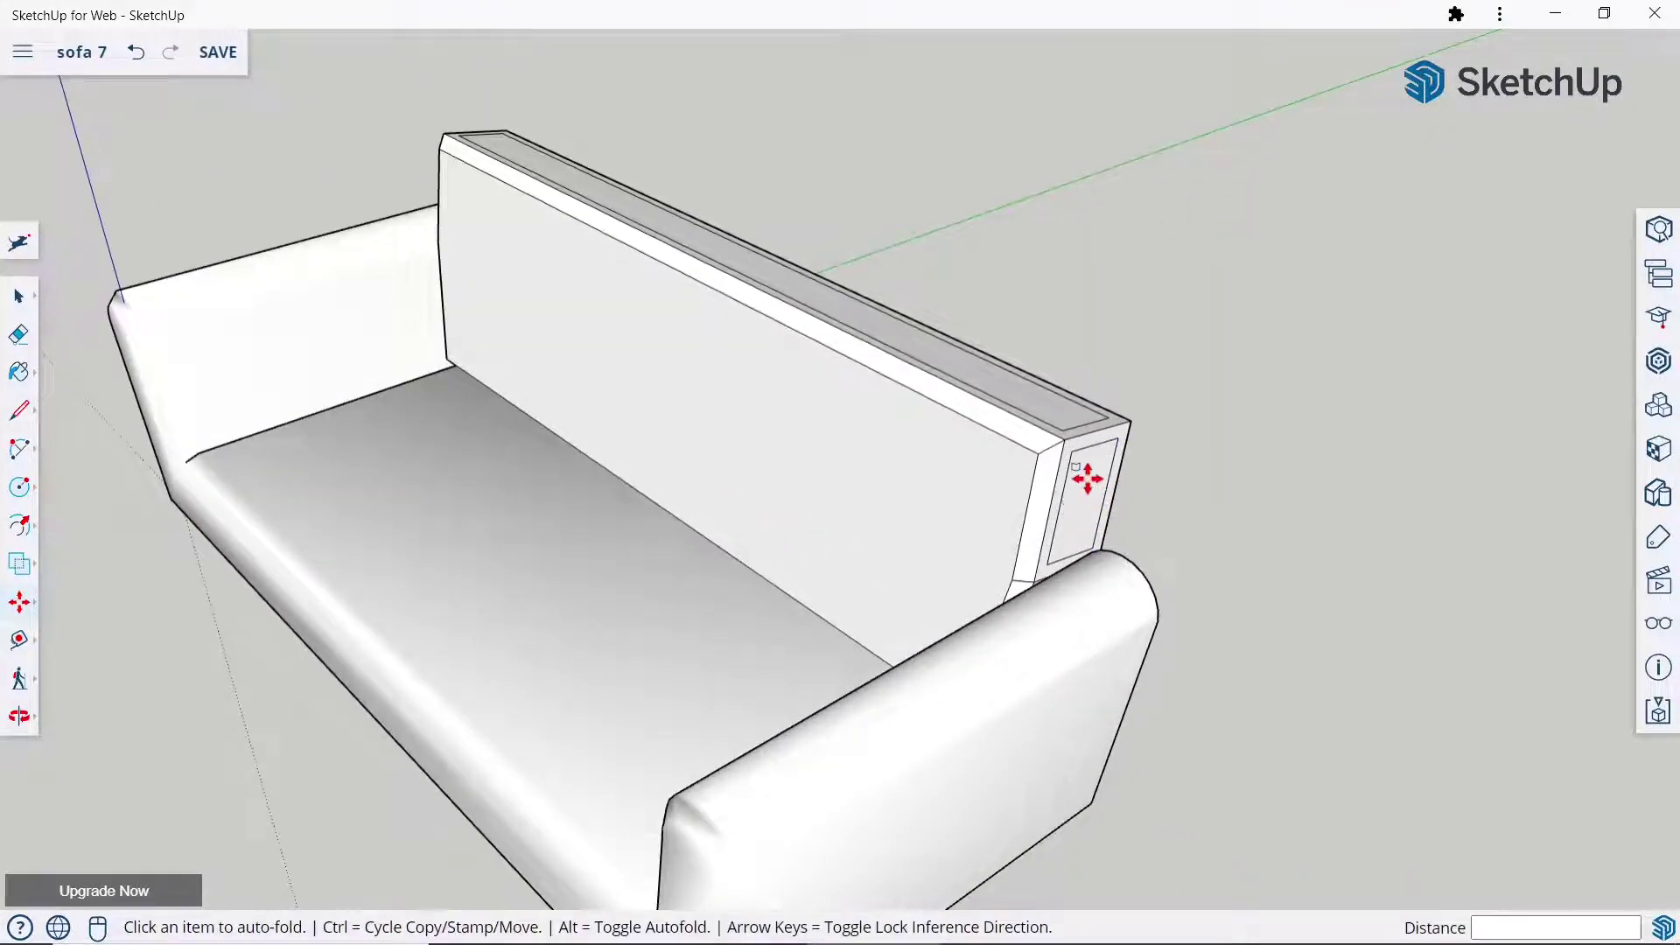
left_click(1098, 503)
type("30")
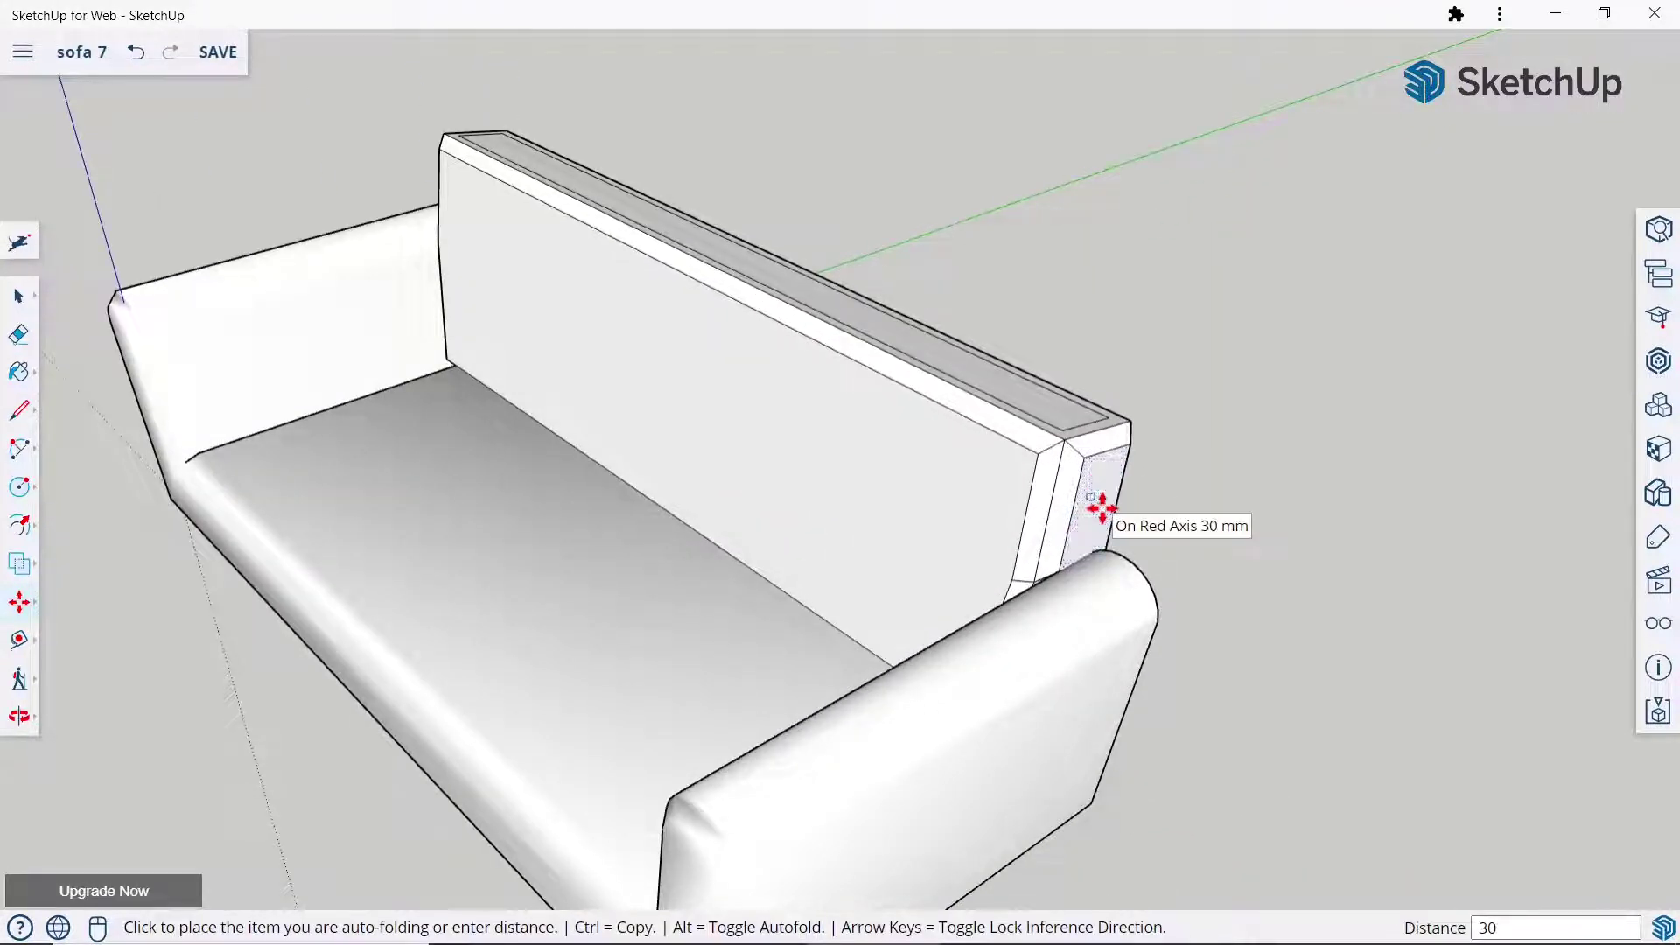
left_click(1101, 507)
scroll(1163, 420, "down", 5)
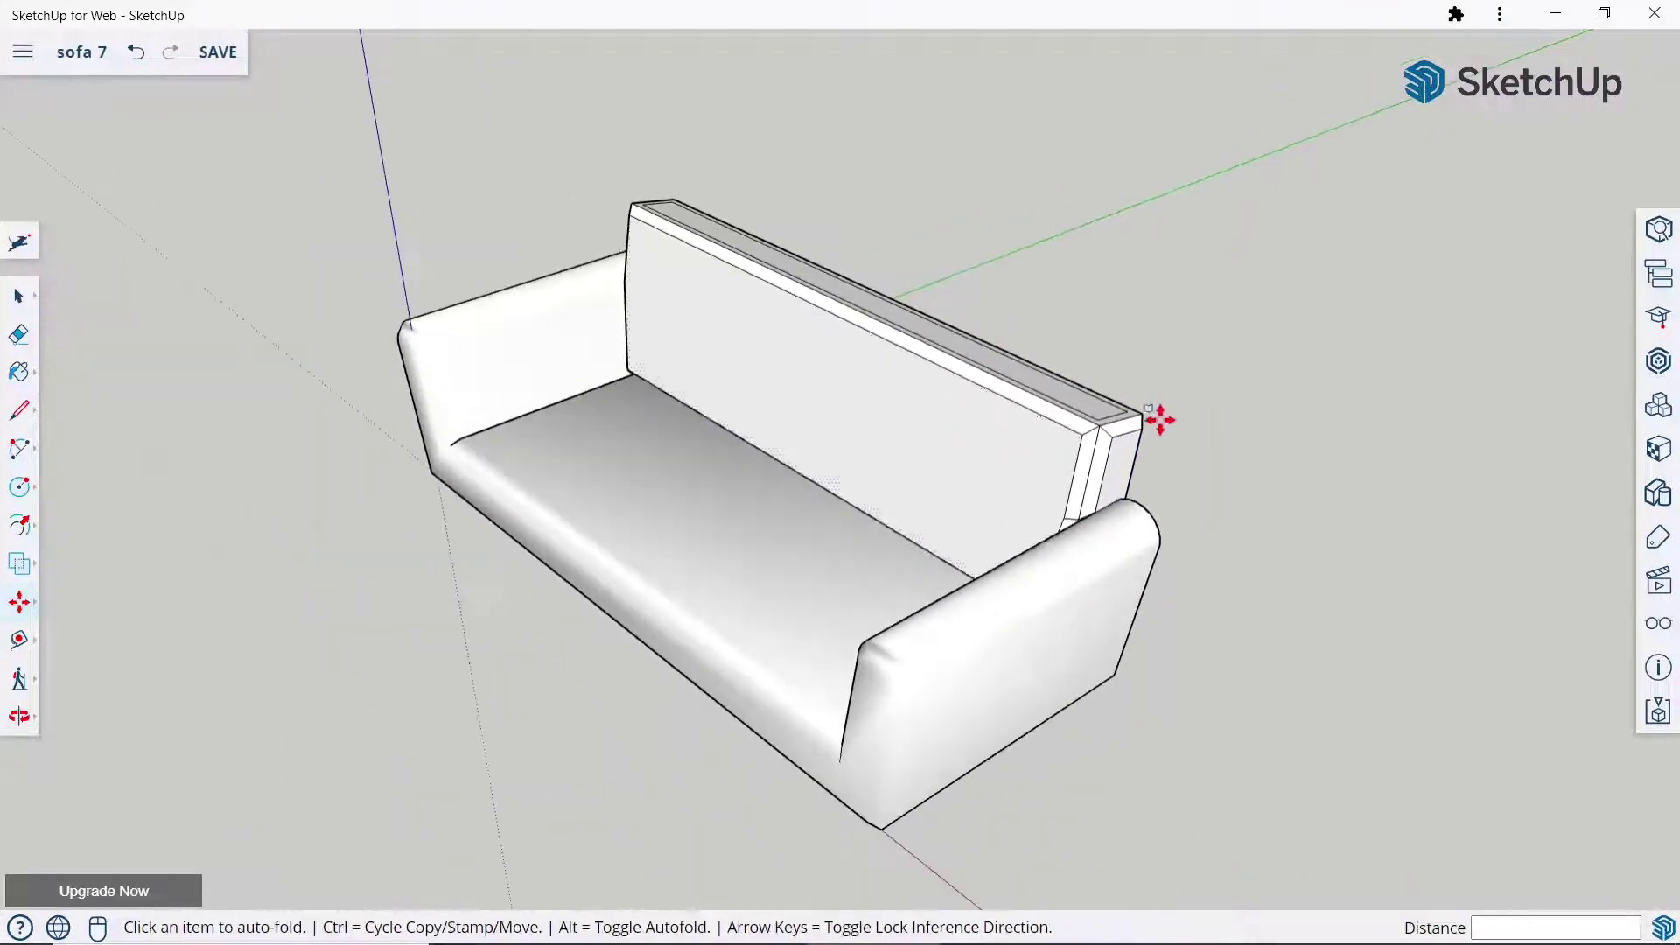
scroll(1079, 394, "up", 5)
Raise the backrest's inset top face outward as a bevel, undoing one stray move.
left_click(1075, 405)
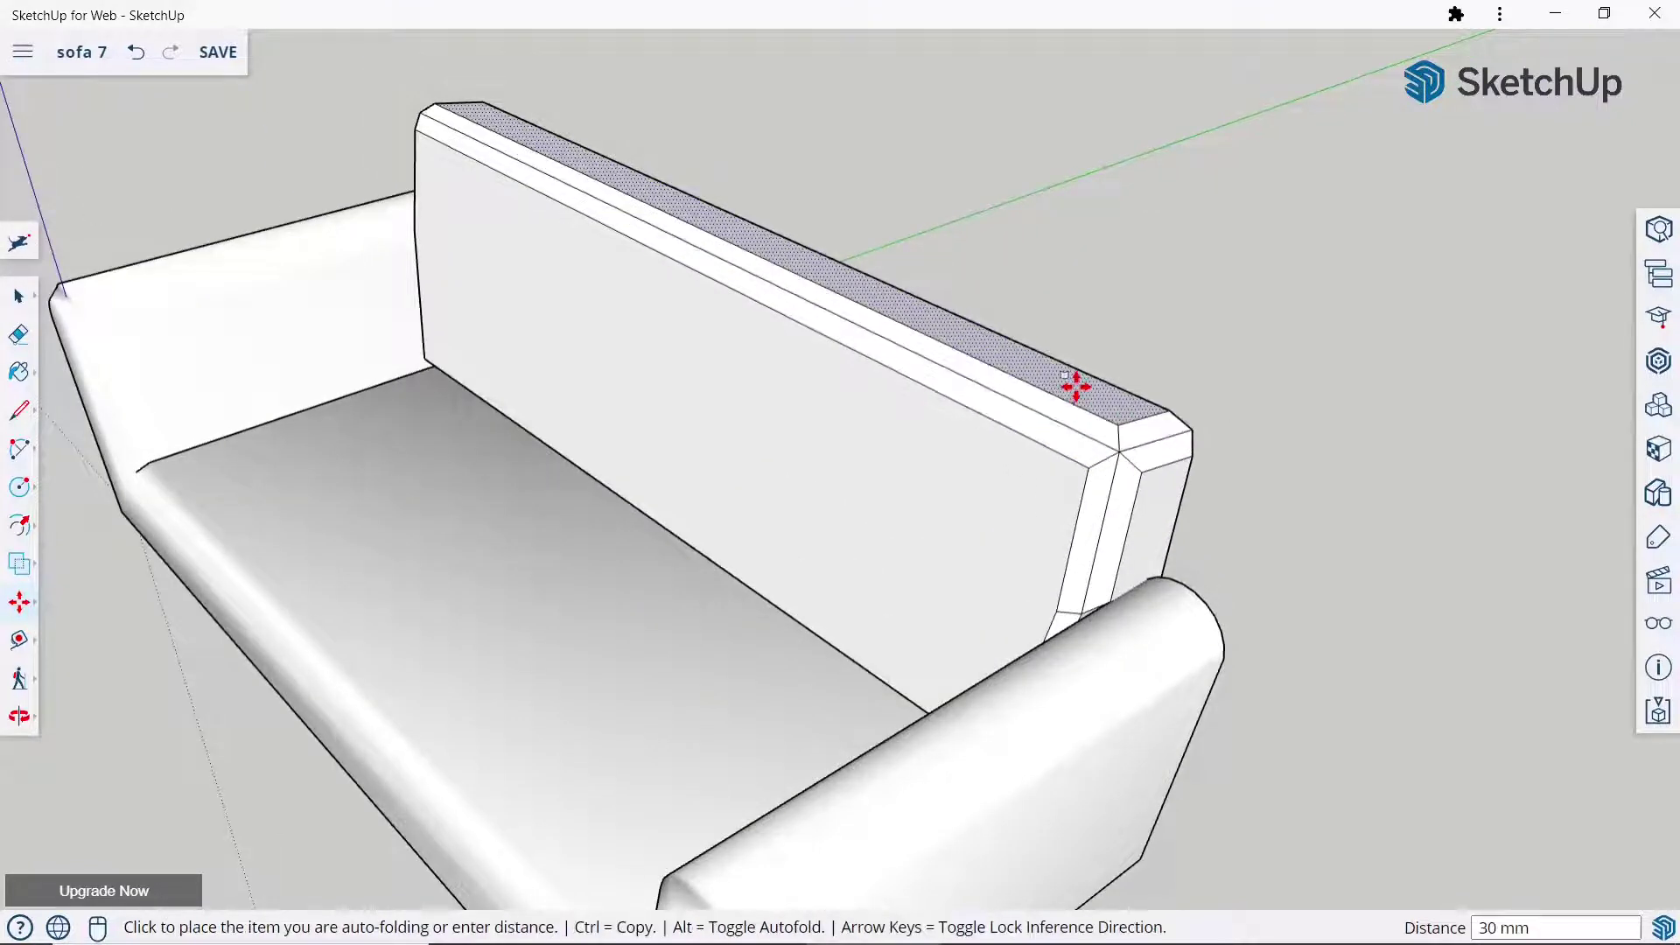
scroll(1075, 405, "down", 3)
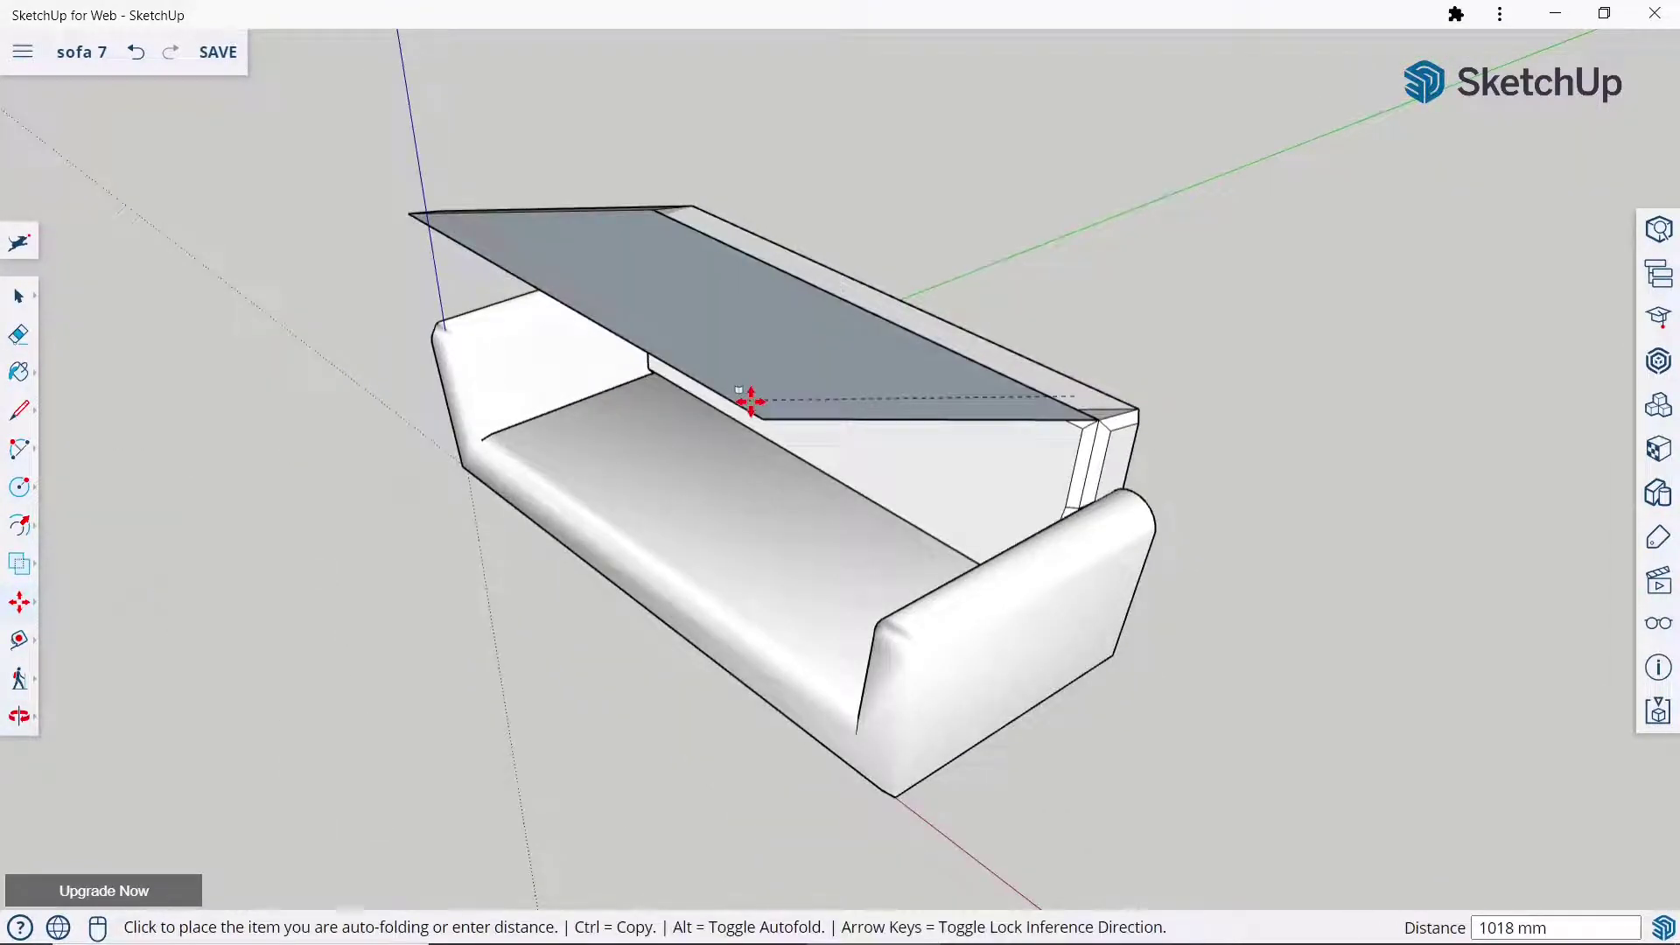
key("ctrl+z")
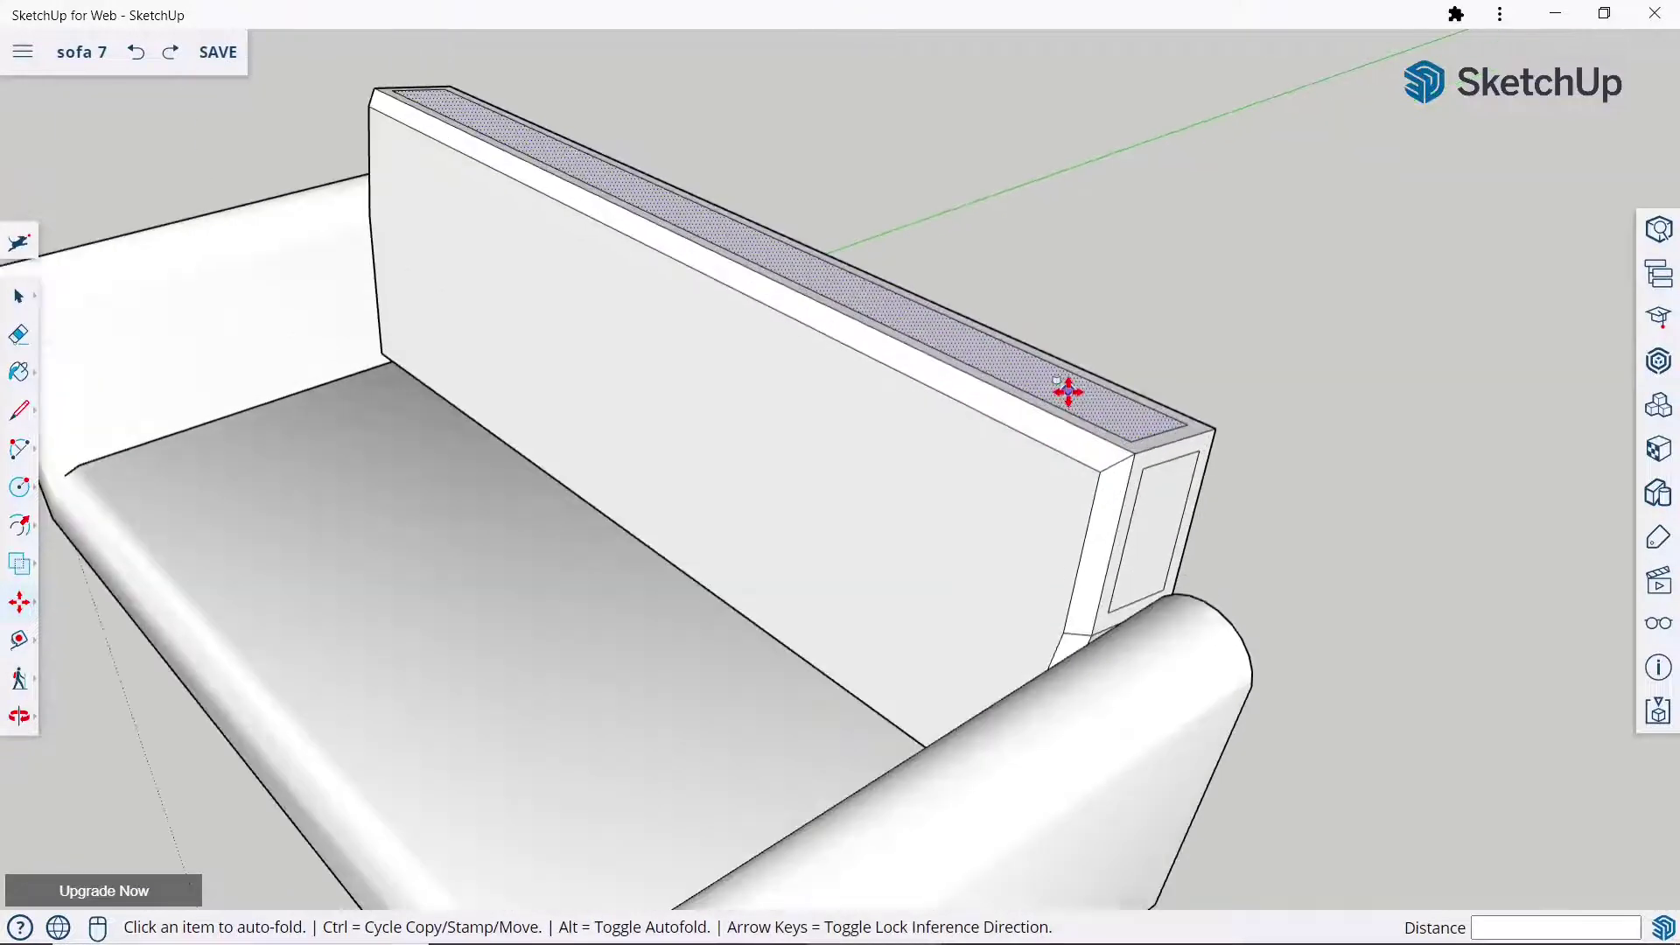
scroll(1057, 382, "up", 3)
left_click(1065, 385)
type("3")
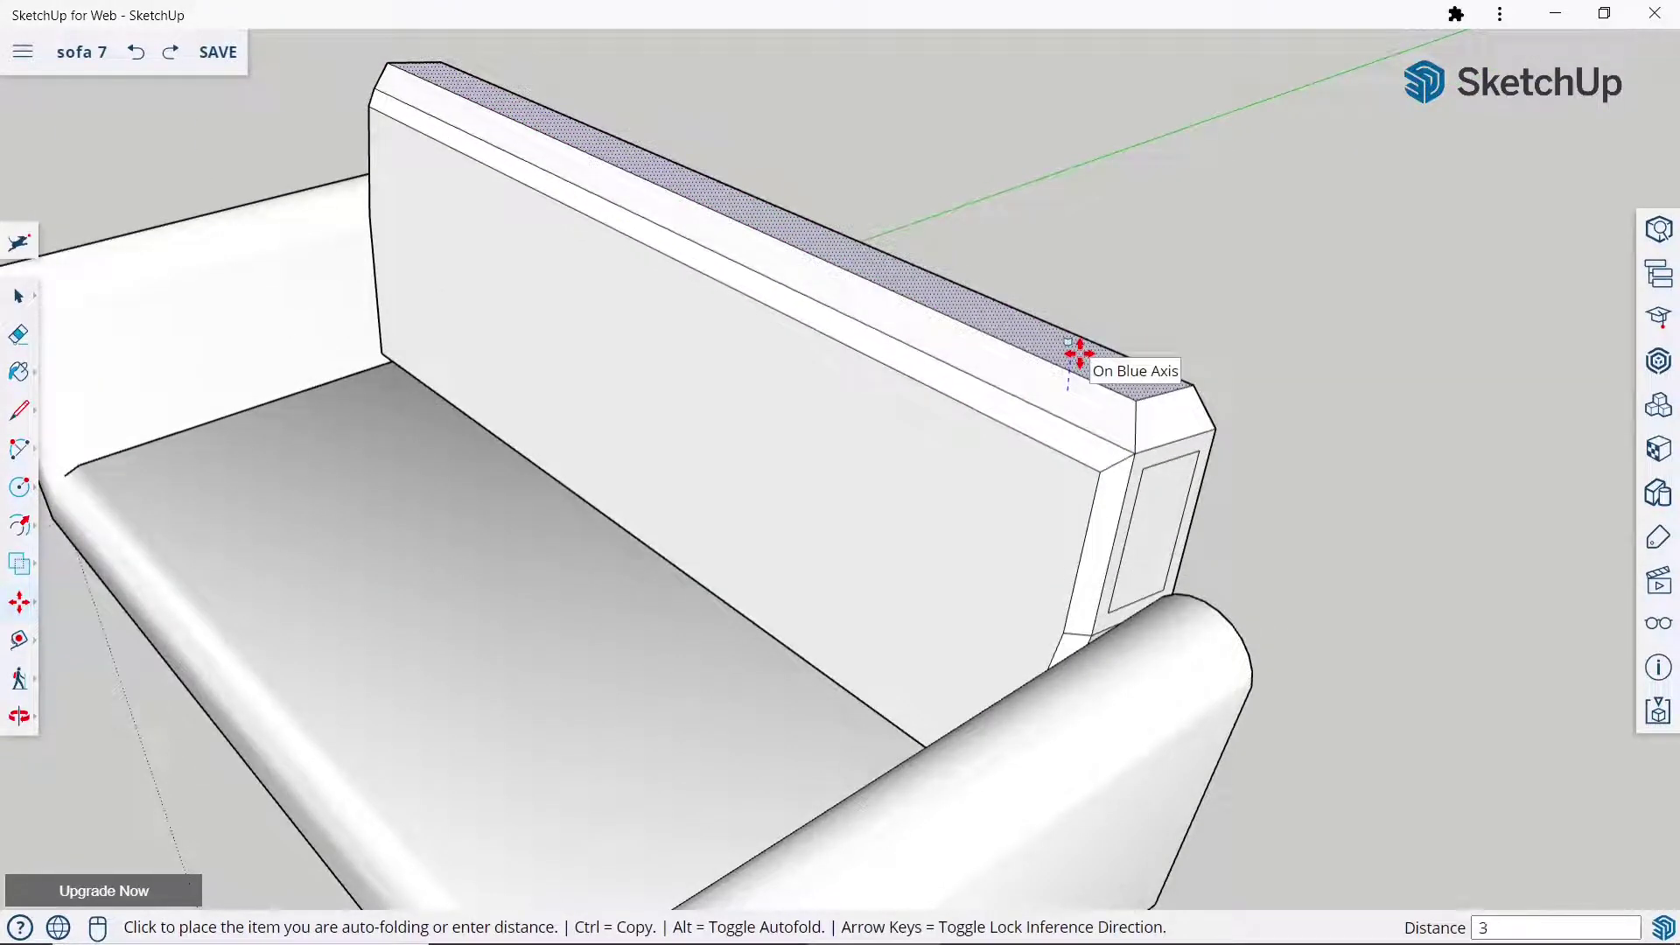
key("Return")
Offset an inset outline on the backrest's left end and push that face out.
scroll(1080, 362, "down", 5)
mouse_move(1080, 364)
middle_mouse_down()
mouse_move(806, 450)
mouse_move(680, 456)
mouse_move(540, 525)
middle_mouse_up()
scroll(569, 443, "up", 4)
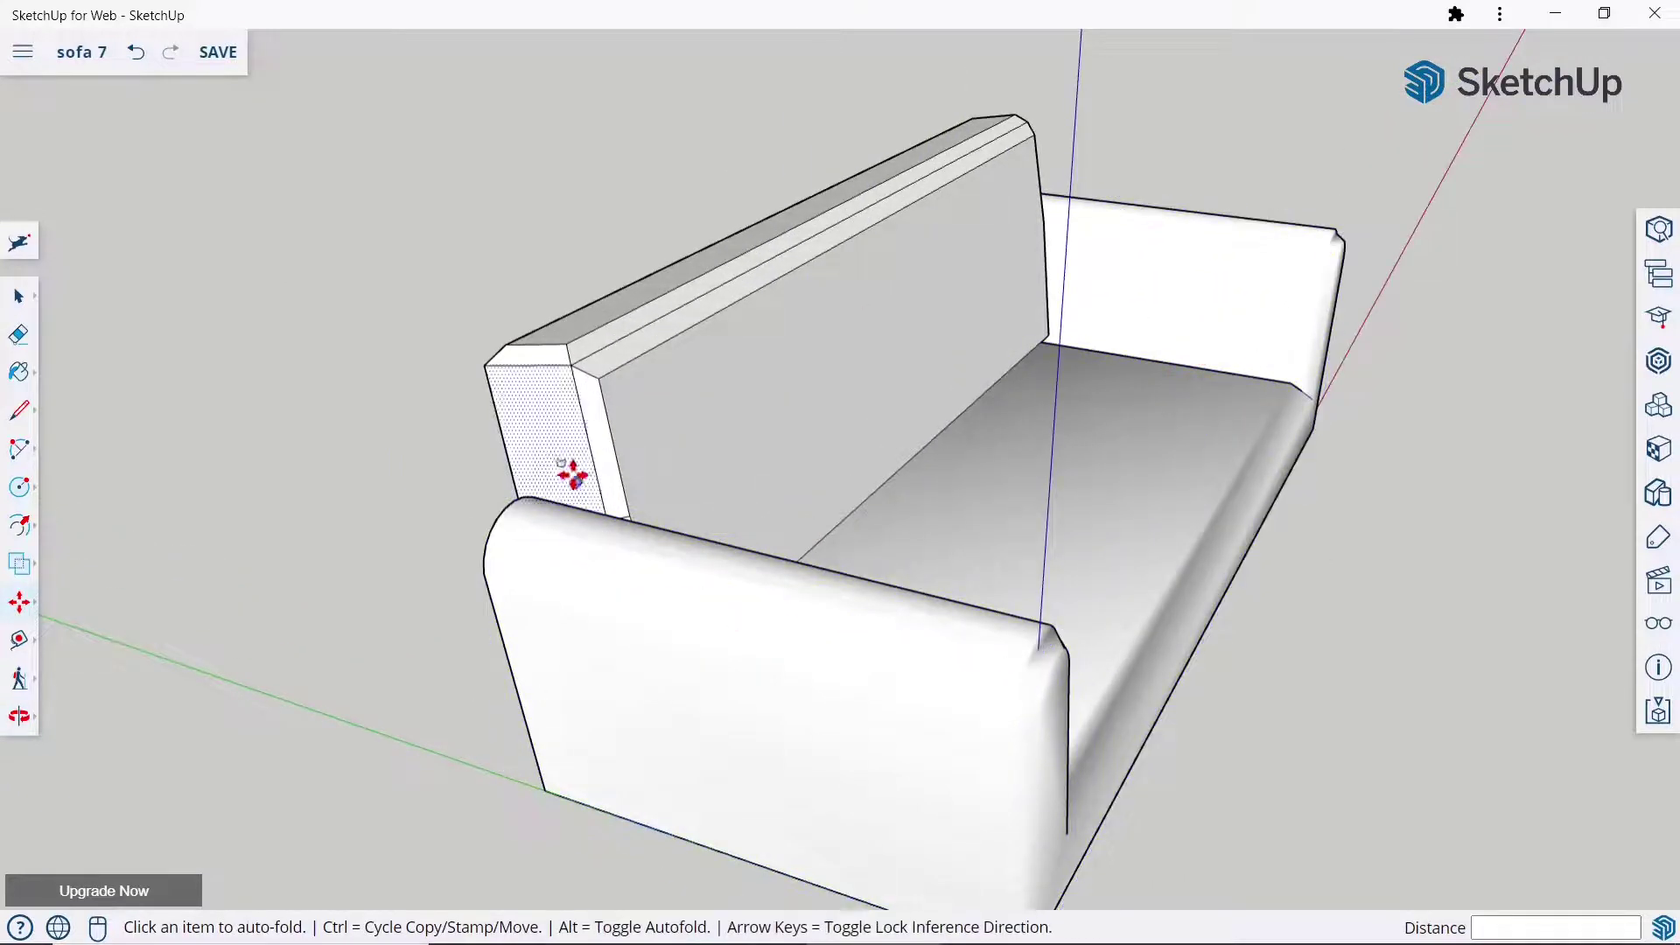
left_click(23, 532)
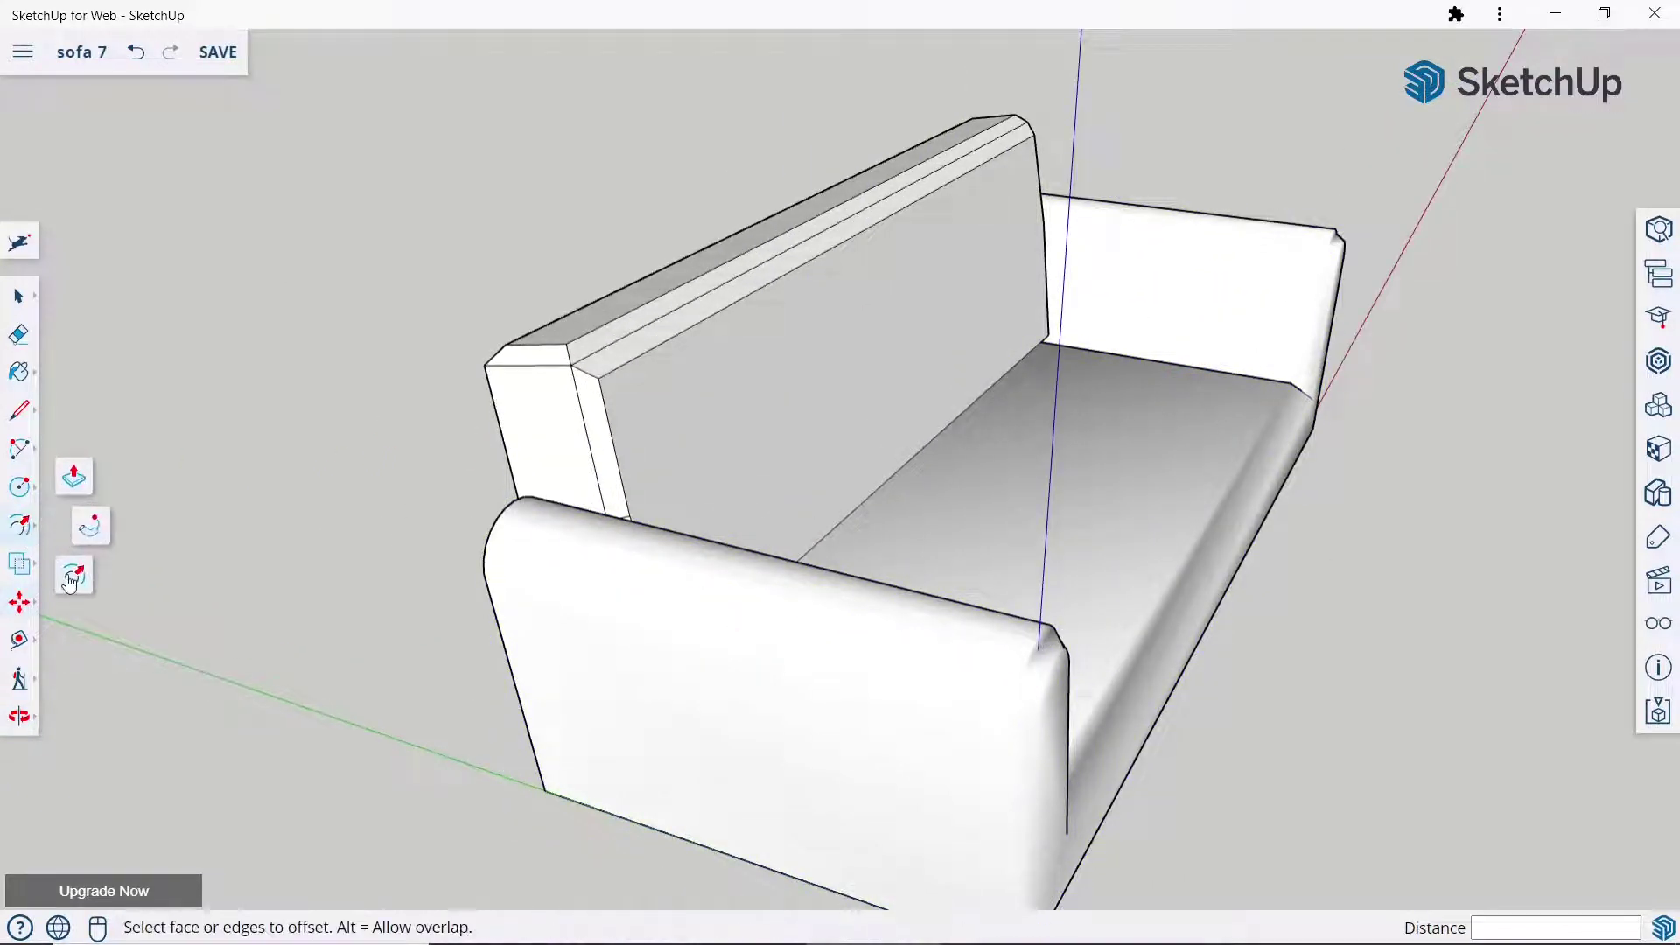
left_click(563, 454)
type("3")
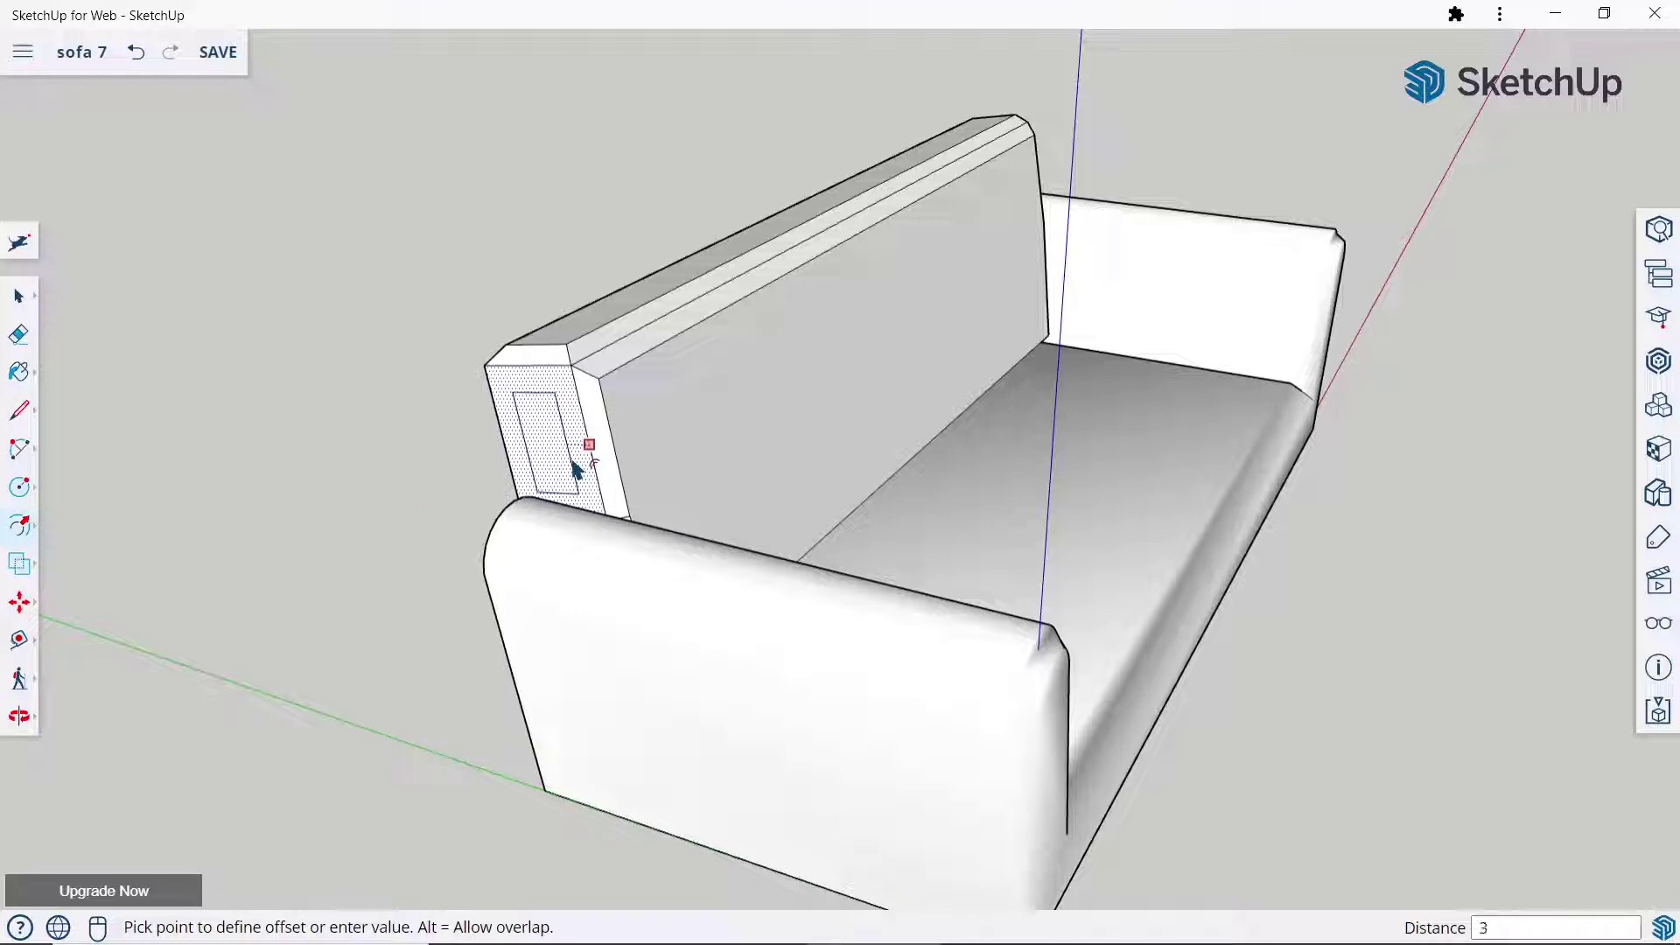
key("Return")
left_click(14, 610)
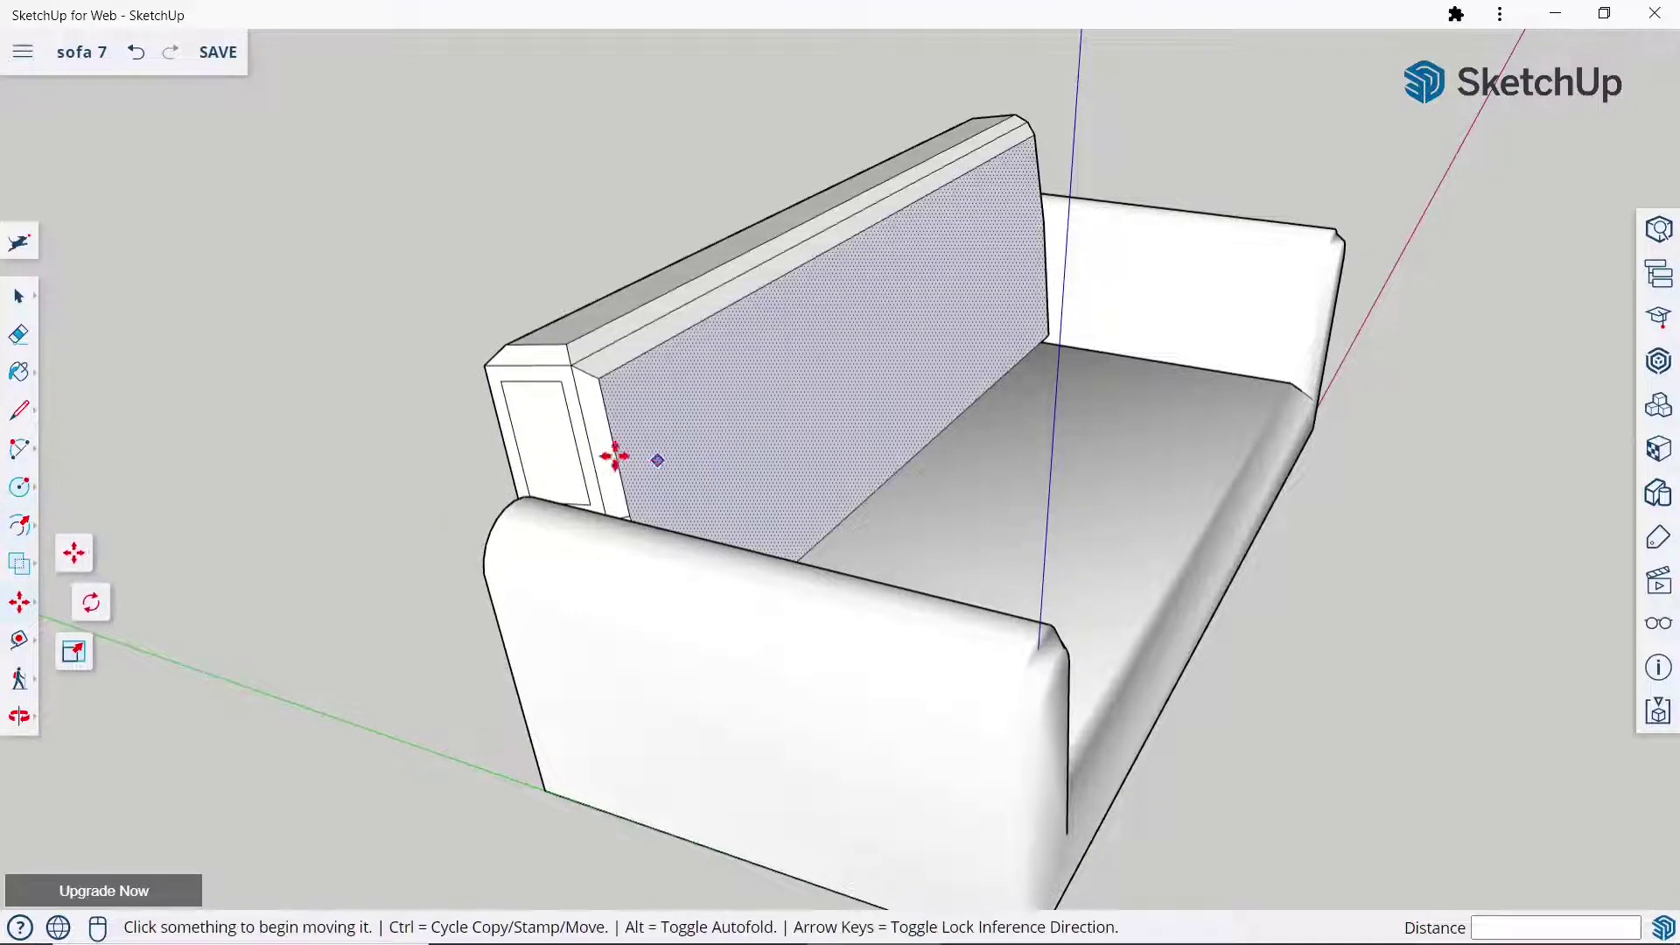
left_click(535, 444)
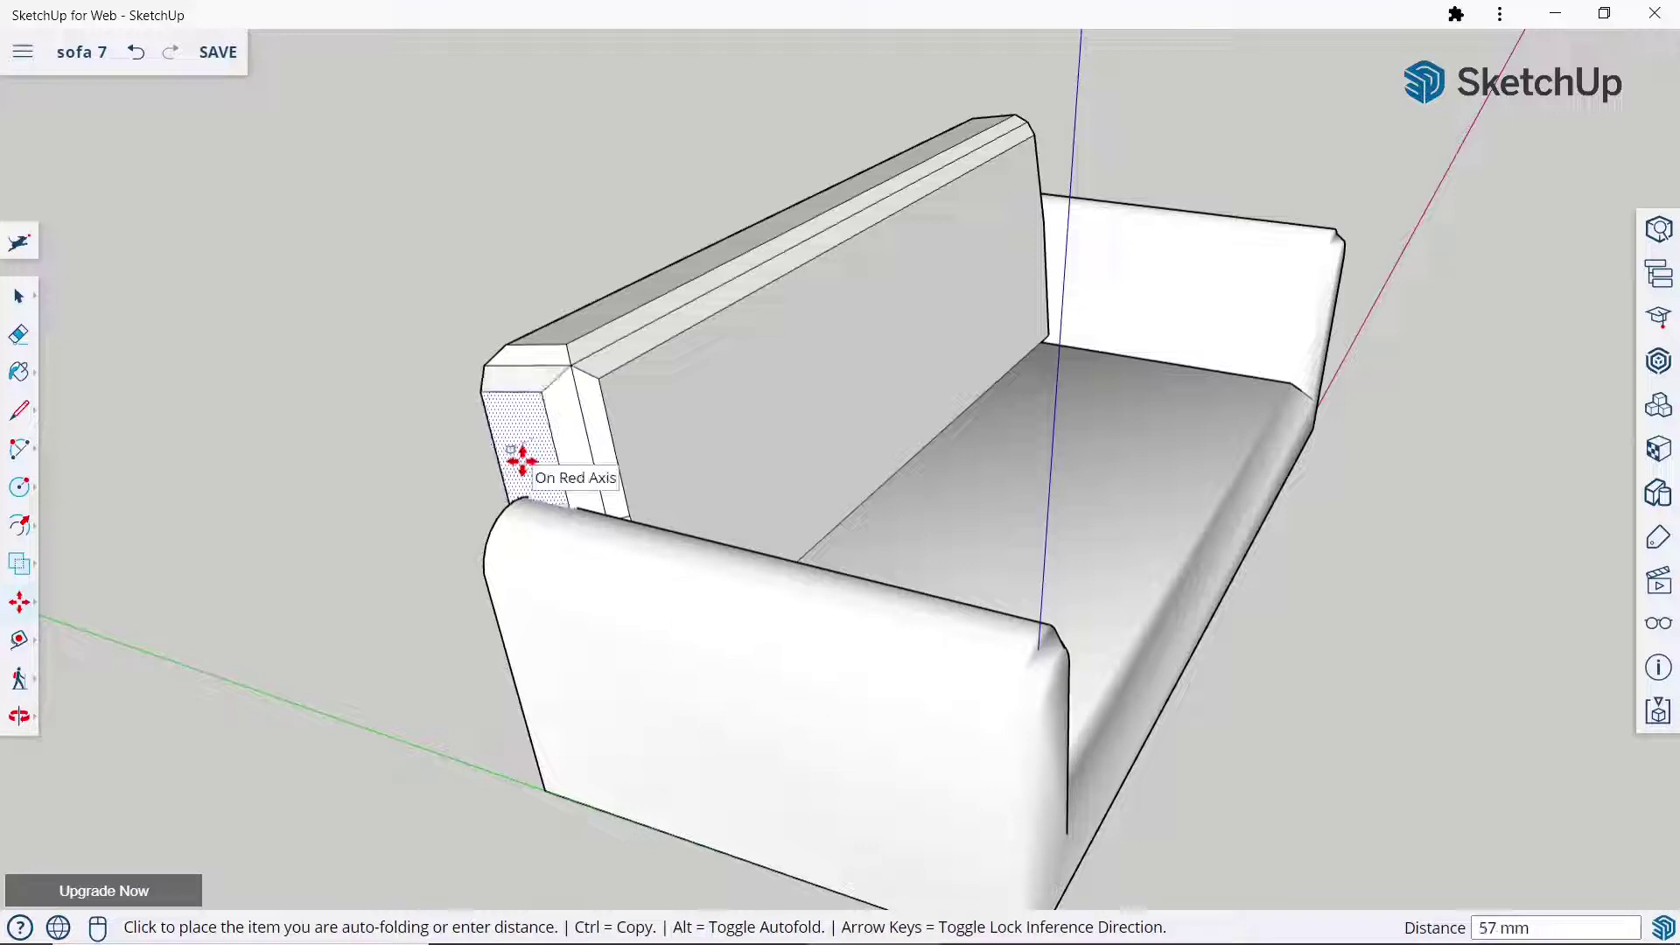
left_click(522, 461)
scroll(476, 402, "down", 3)
mouse_move(476, 402)
middle_mouse_down()
mouse_move(473, 507)
mouse_move(677, 491)
mouse_move(42, 497)
middle_mouse_up()
Soften the backrest's top, top-bevel and right-end edges with the Eraser.
left_click(32, 339)
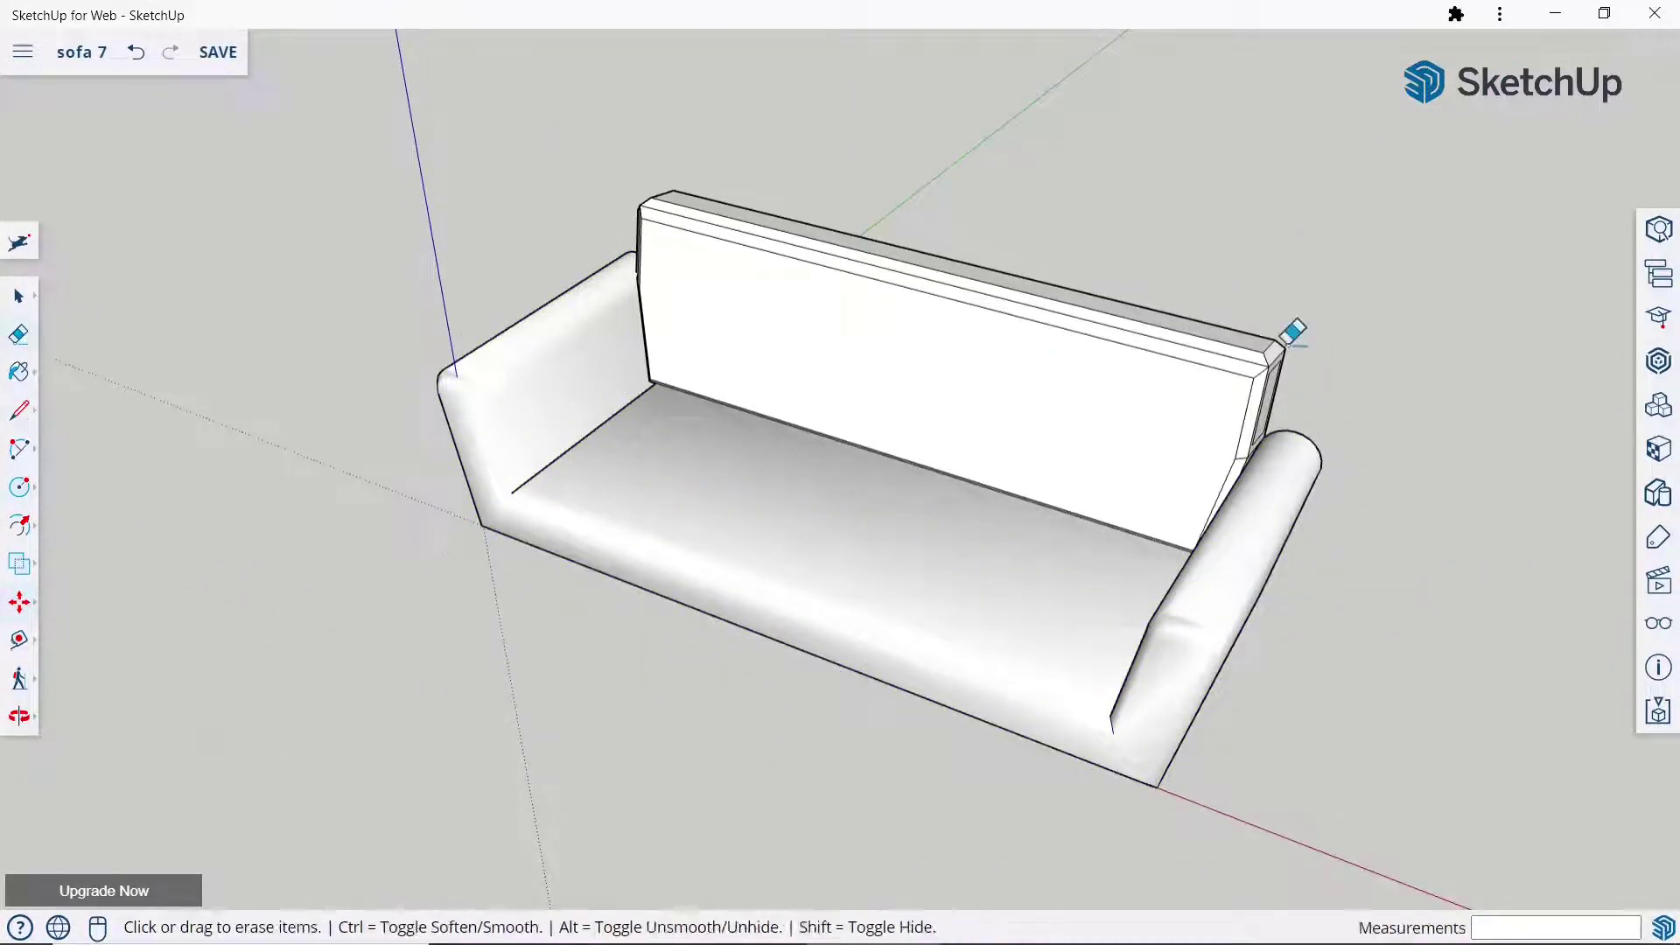
scroll(1293, 333, "up", 2)
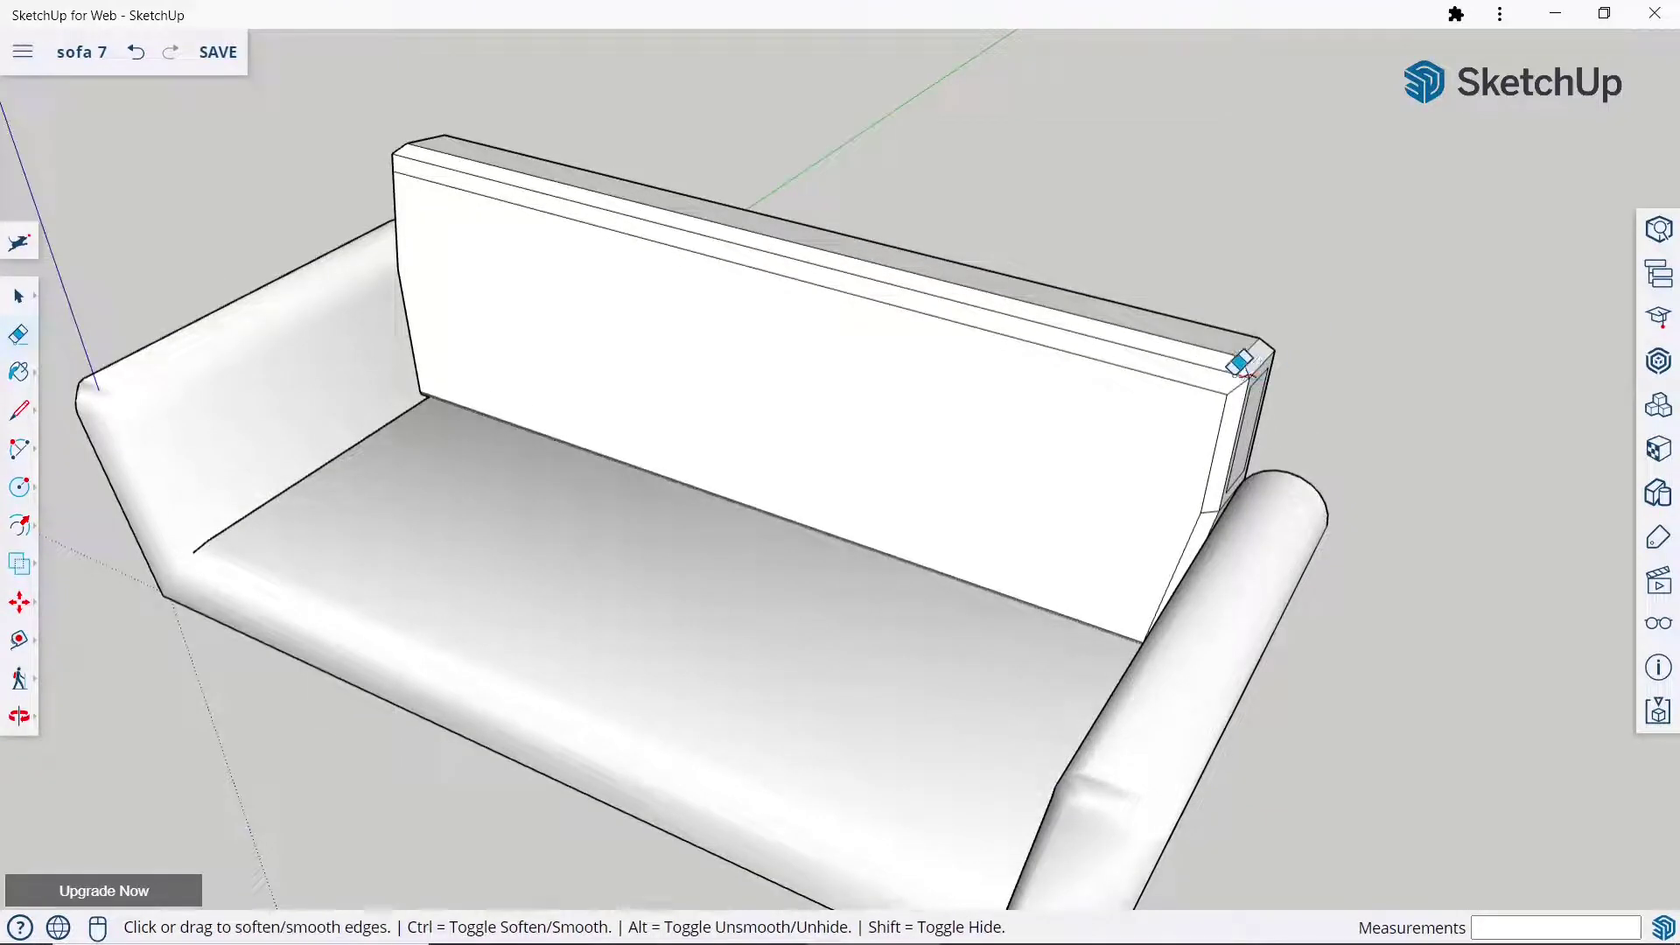
left_click(1230, 350, "ctrl")
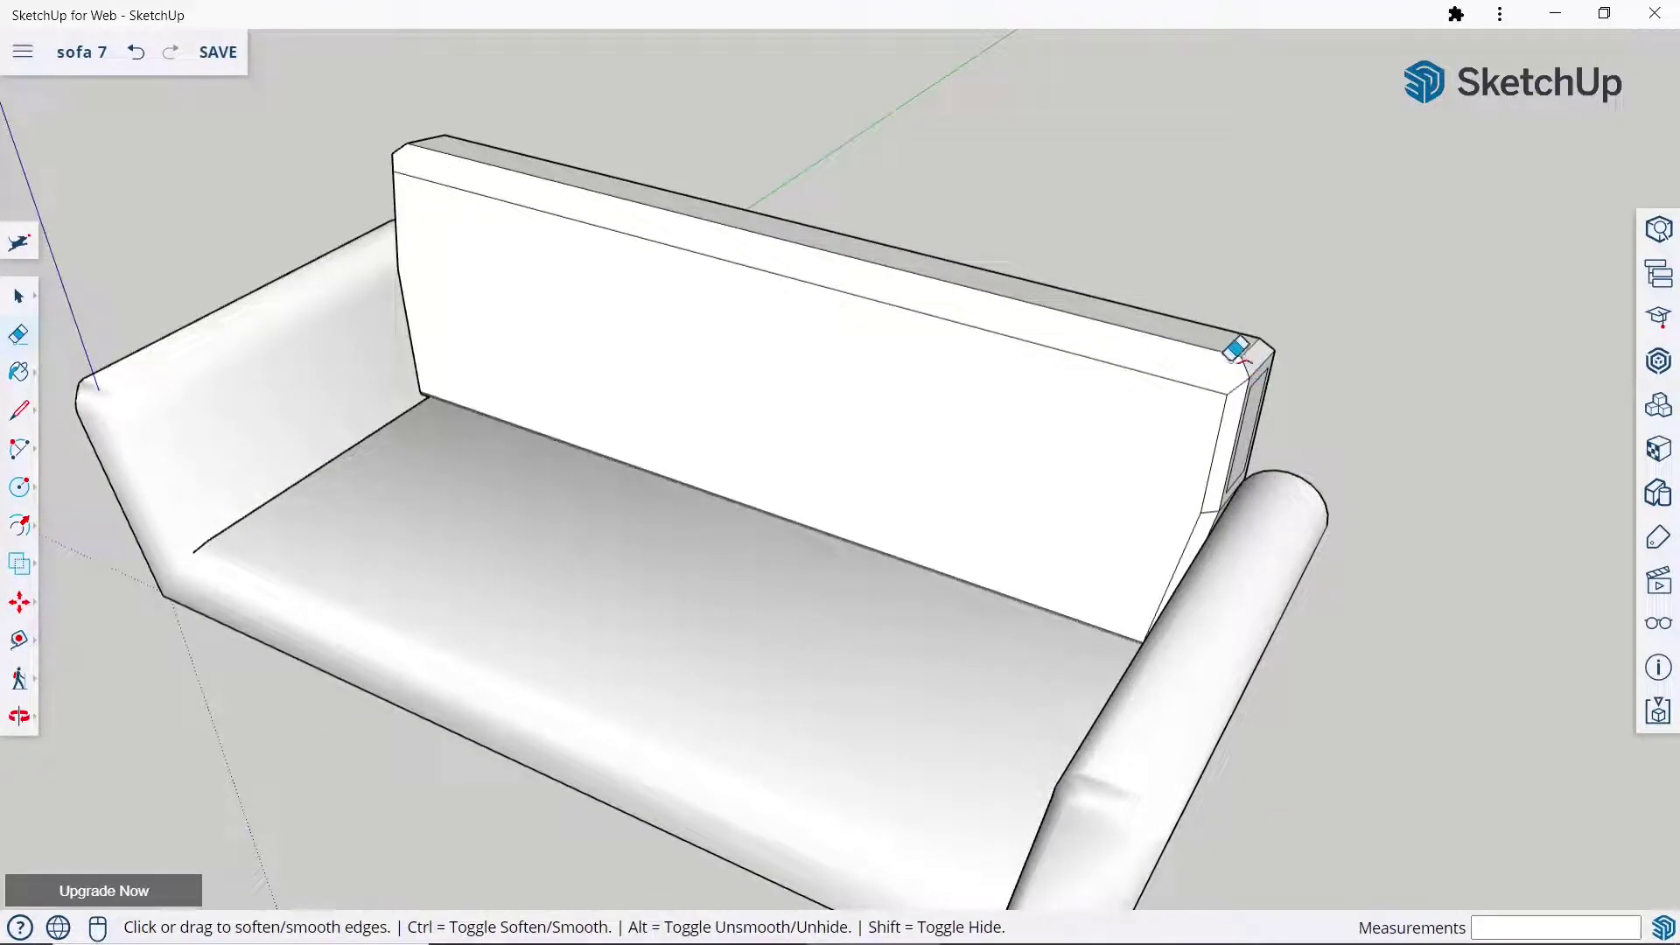
left_click(1251, 338, "ctrl")
left_click(1227, 390, "ctrl")
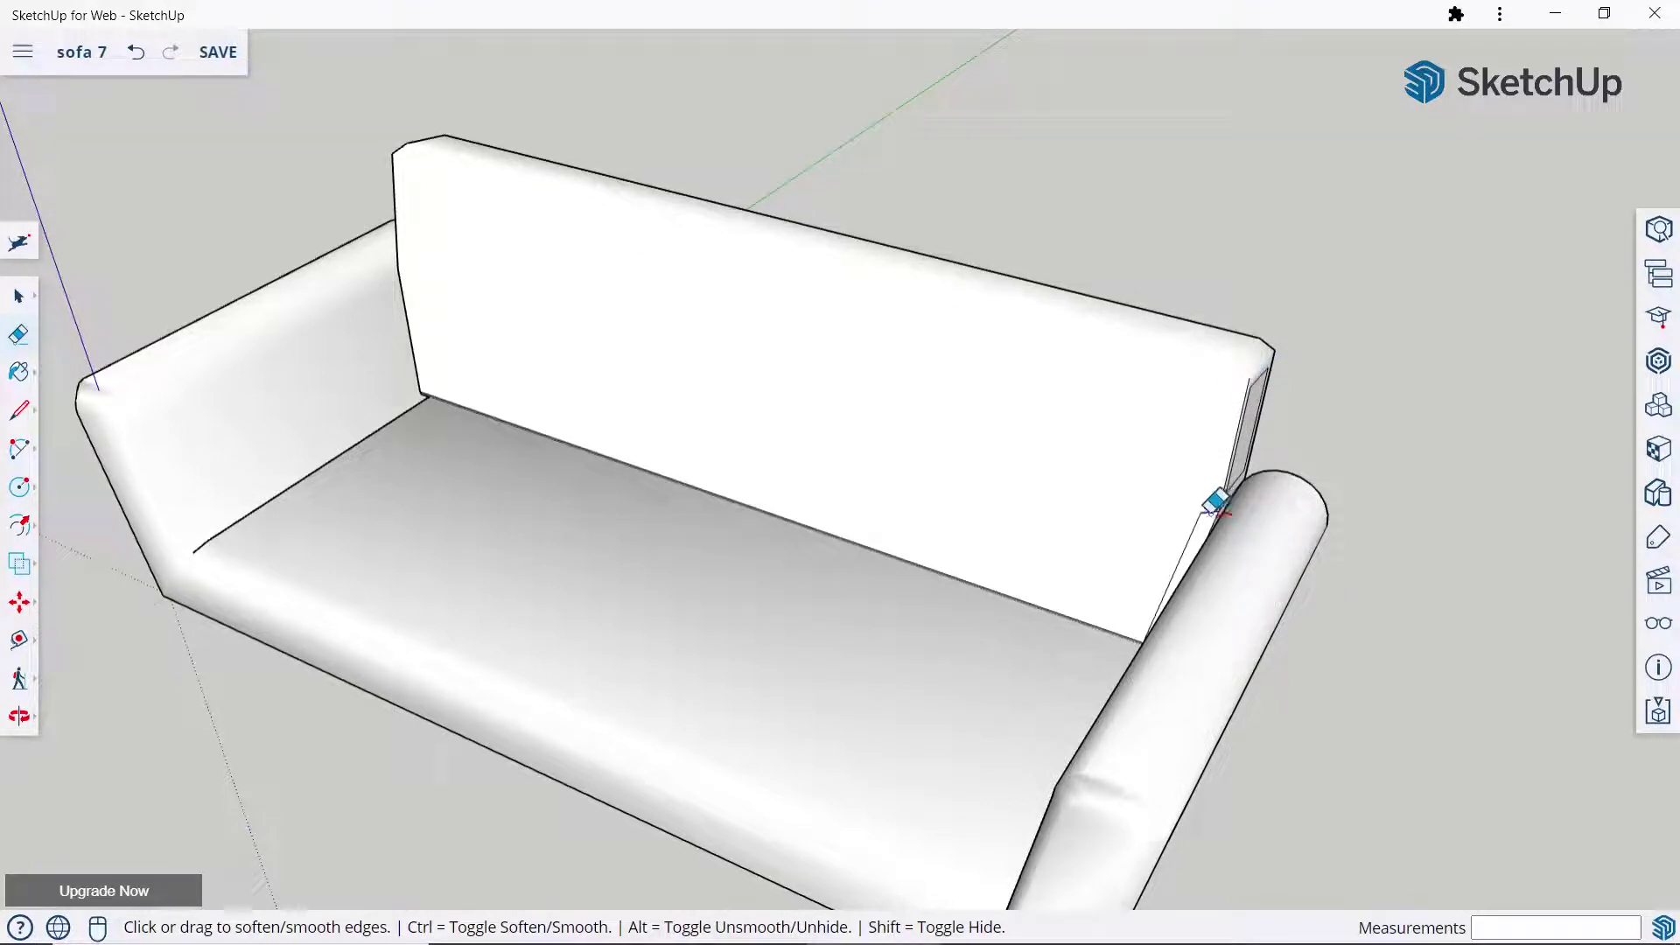
scroll(1204, 500, "down", 3)
Soften the armrest panel's inner edge and the vertical backrest corner edge.
middle_click_drag(1271, 465, 904, 386)
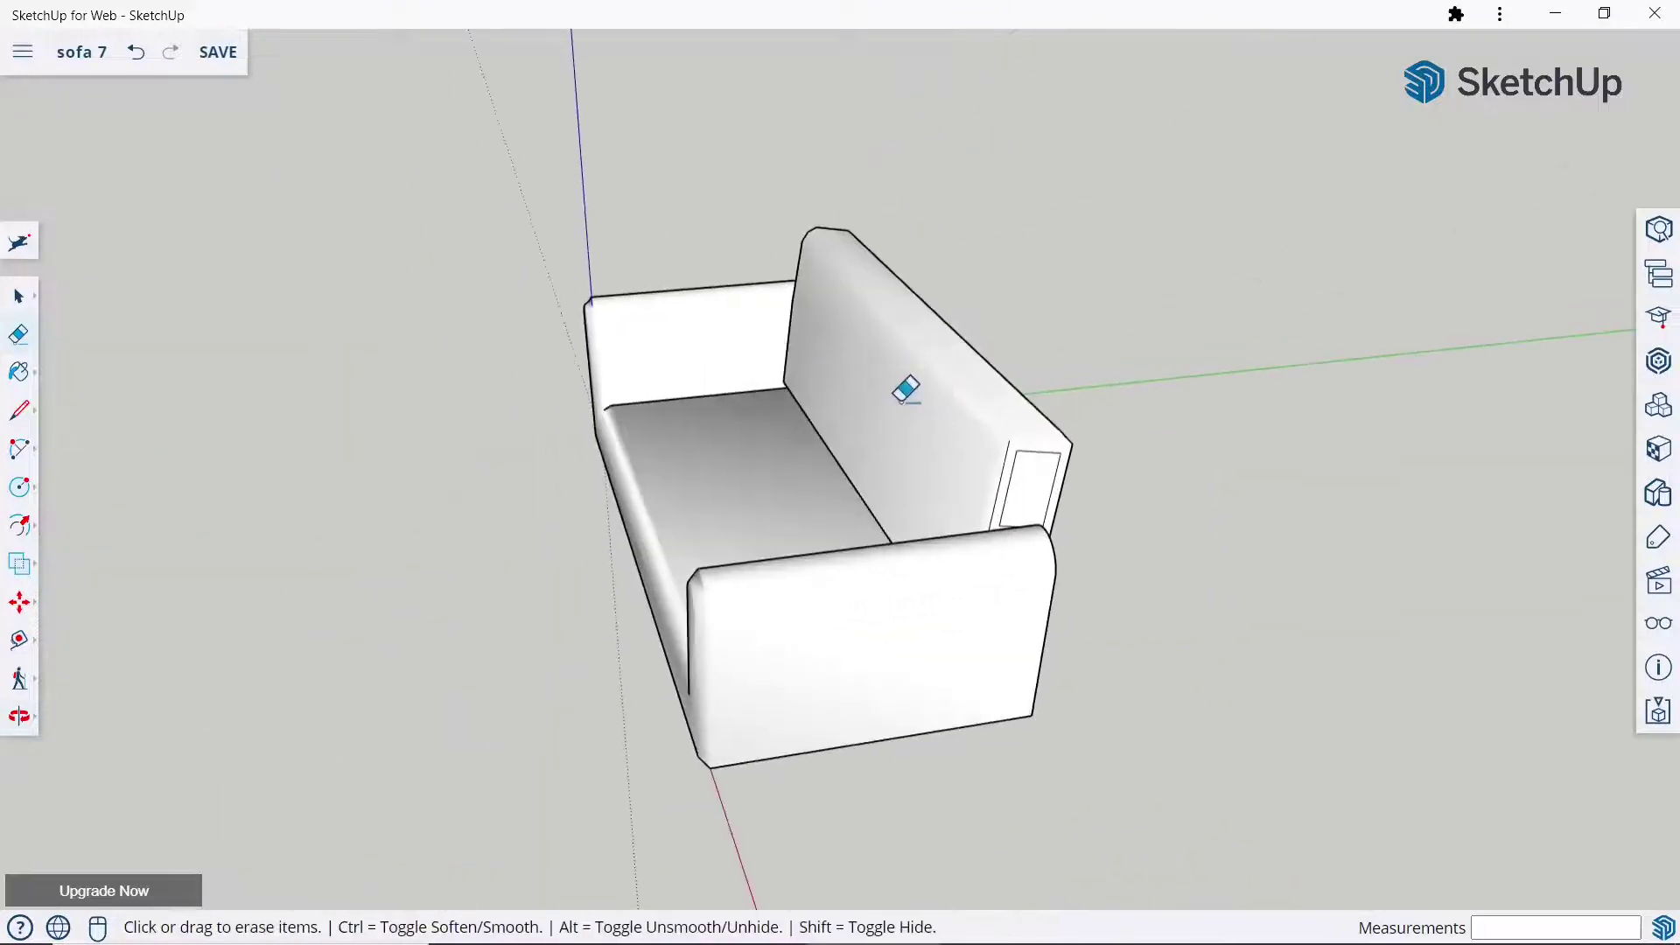
scroll(1155, 521, "up", 5)
left_click(1113, 558, "ctrl")
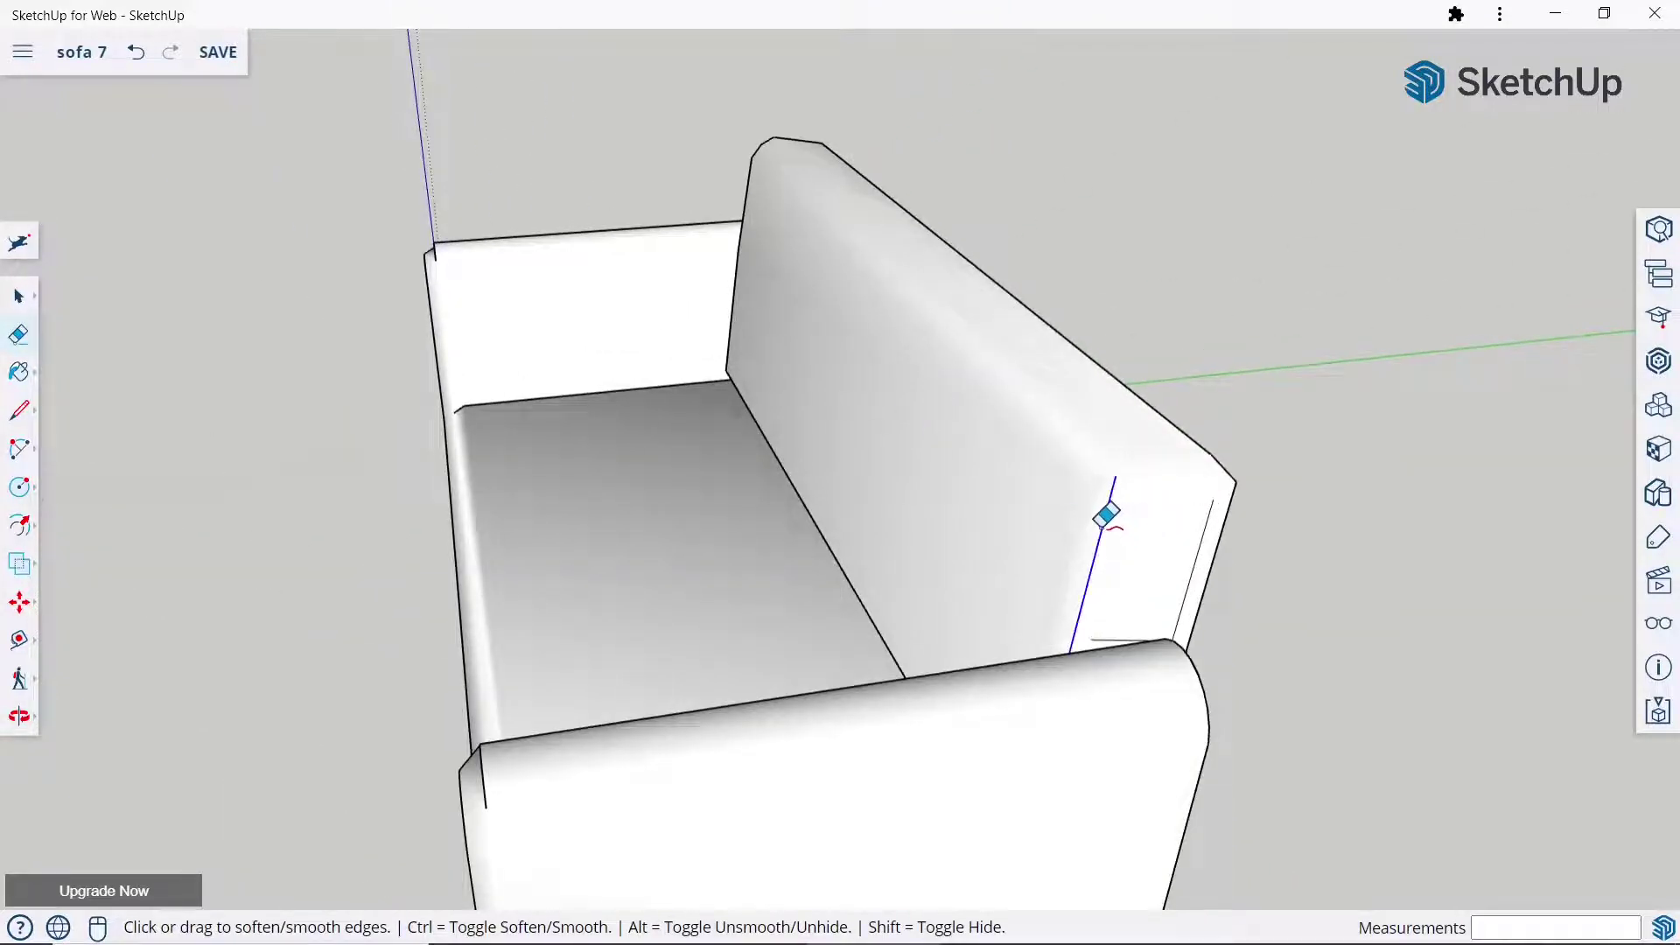
left_click(1101, 525, "ctrl")
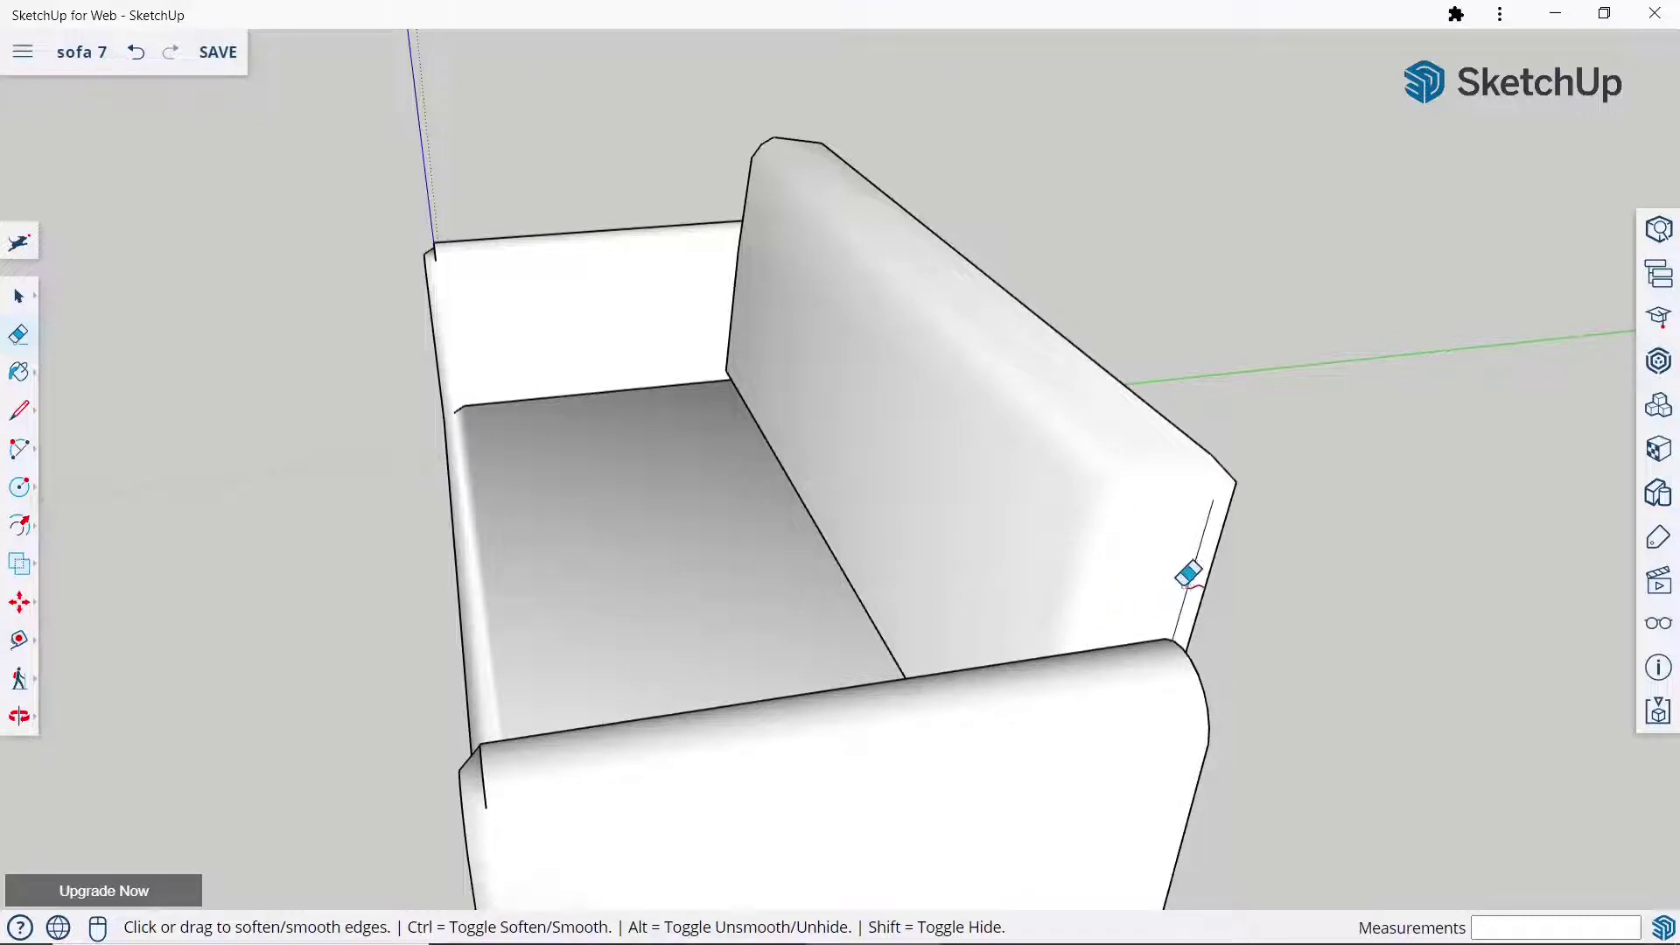
Soften the backrest's top back edge, side edge and arm-to-backrest edge.
scroll(1193, 575, "down", 2)
middle_click_drag(1245, 457, 612, 412)
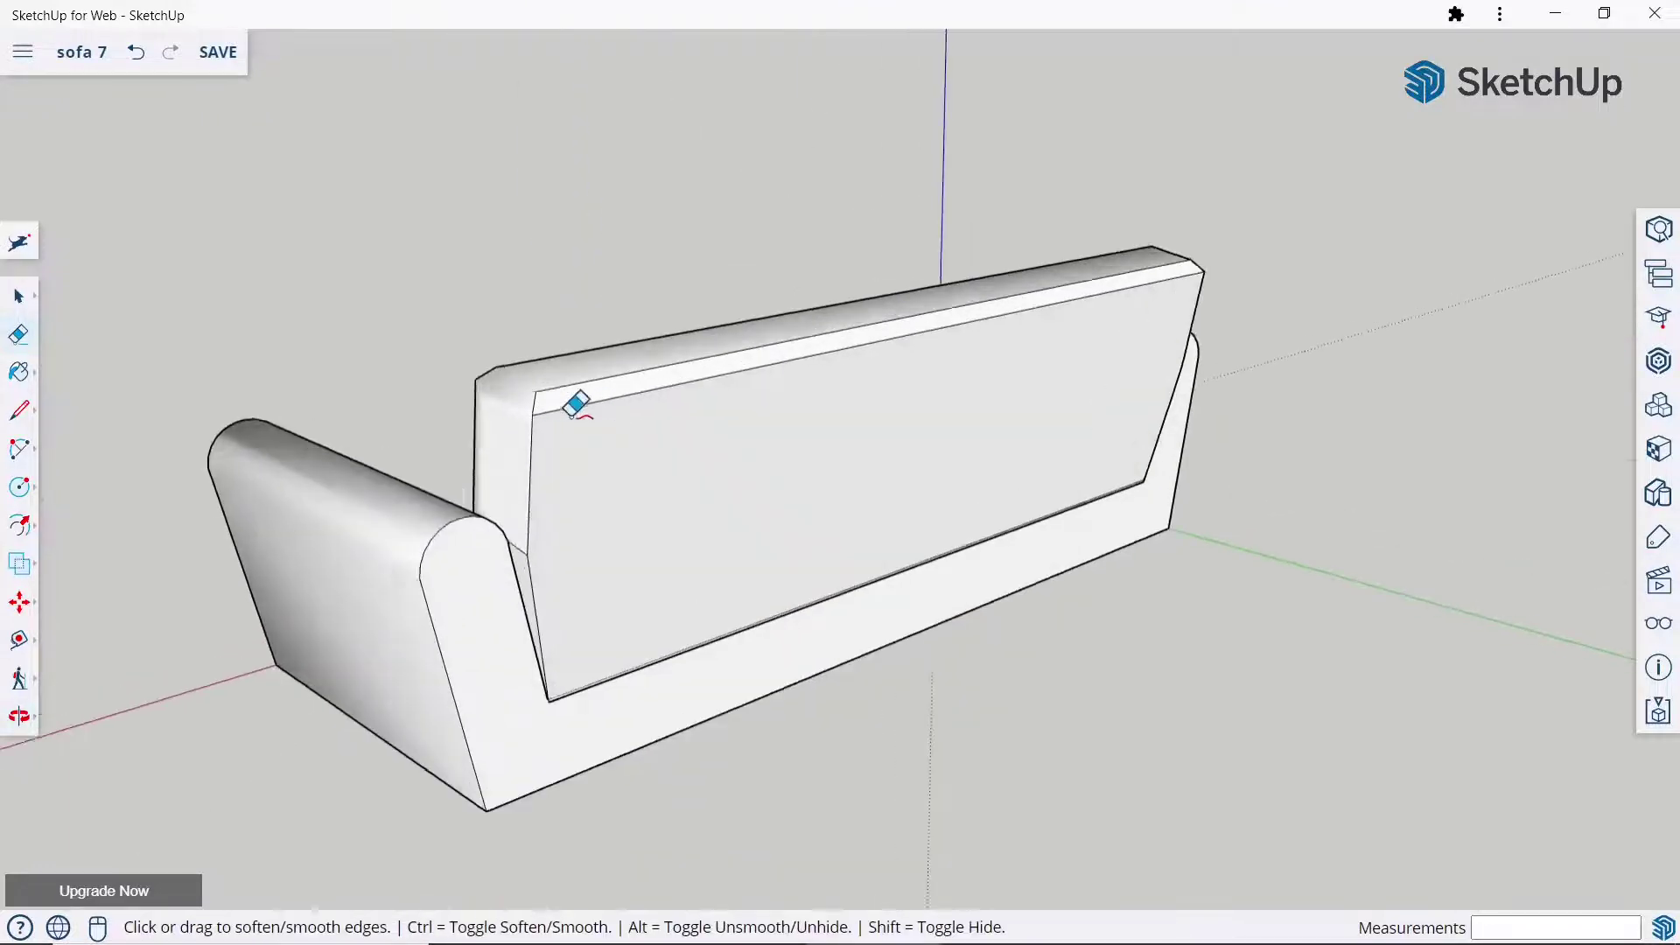
scroll(574, 400, "up", 2)
left_click(573, 372, "ctrl")
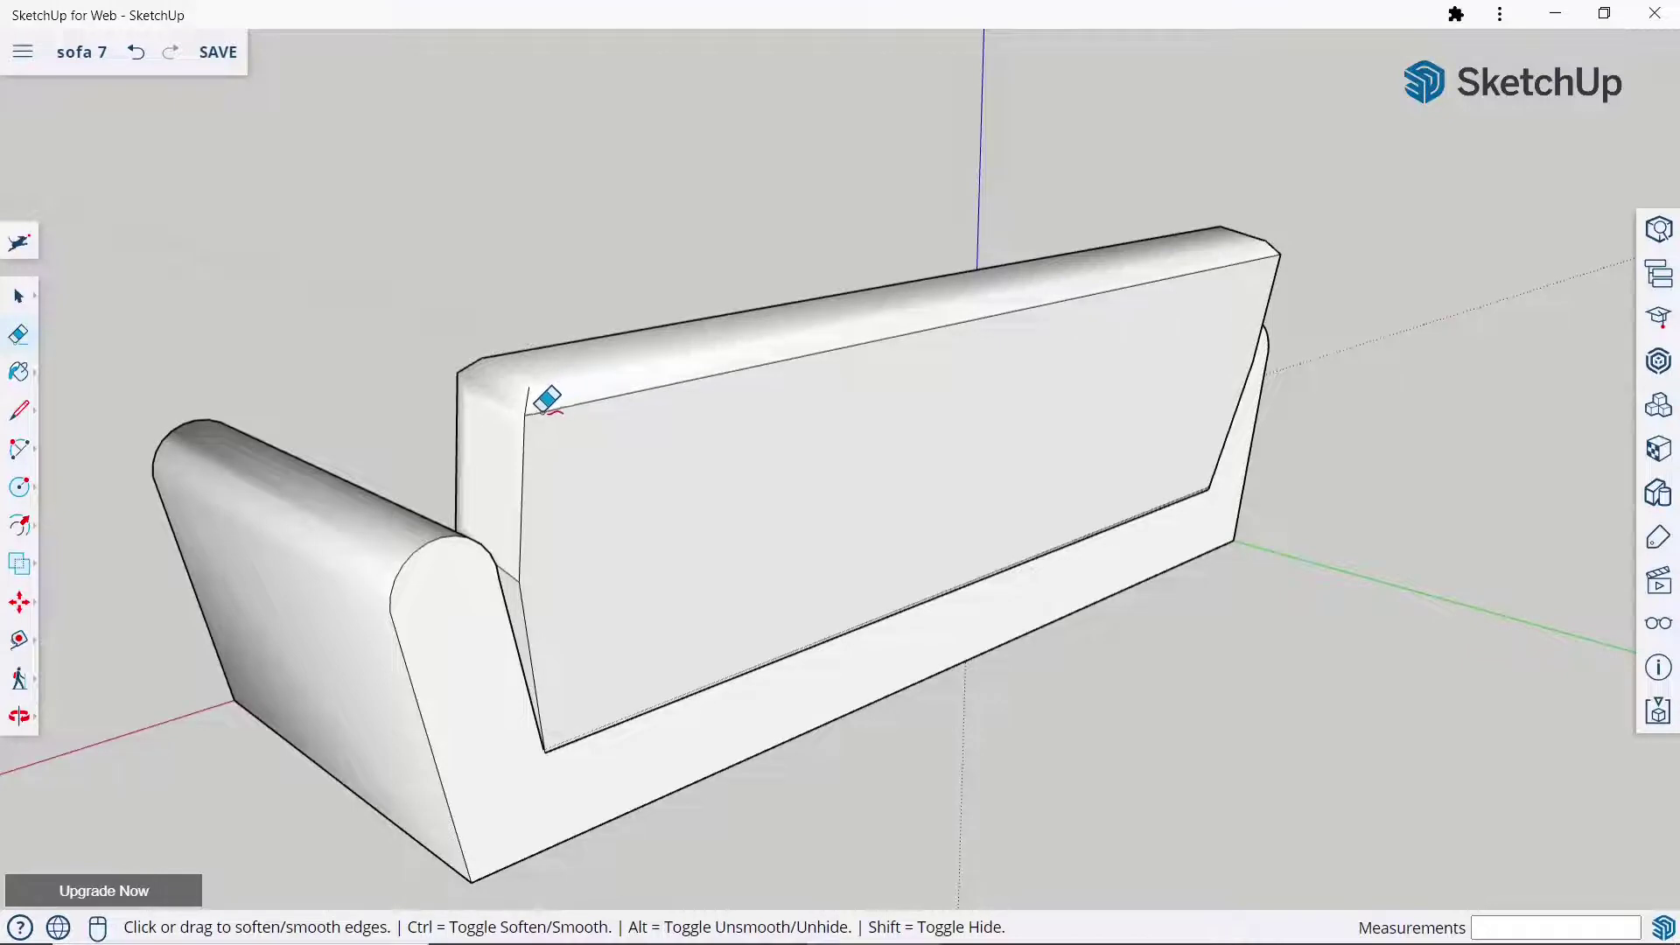
left_click(531, 401, "ctrl")
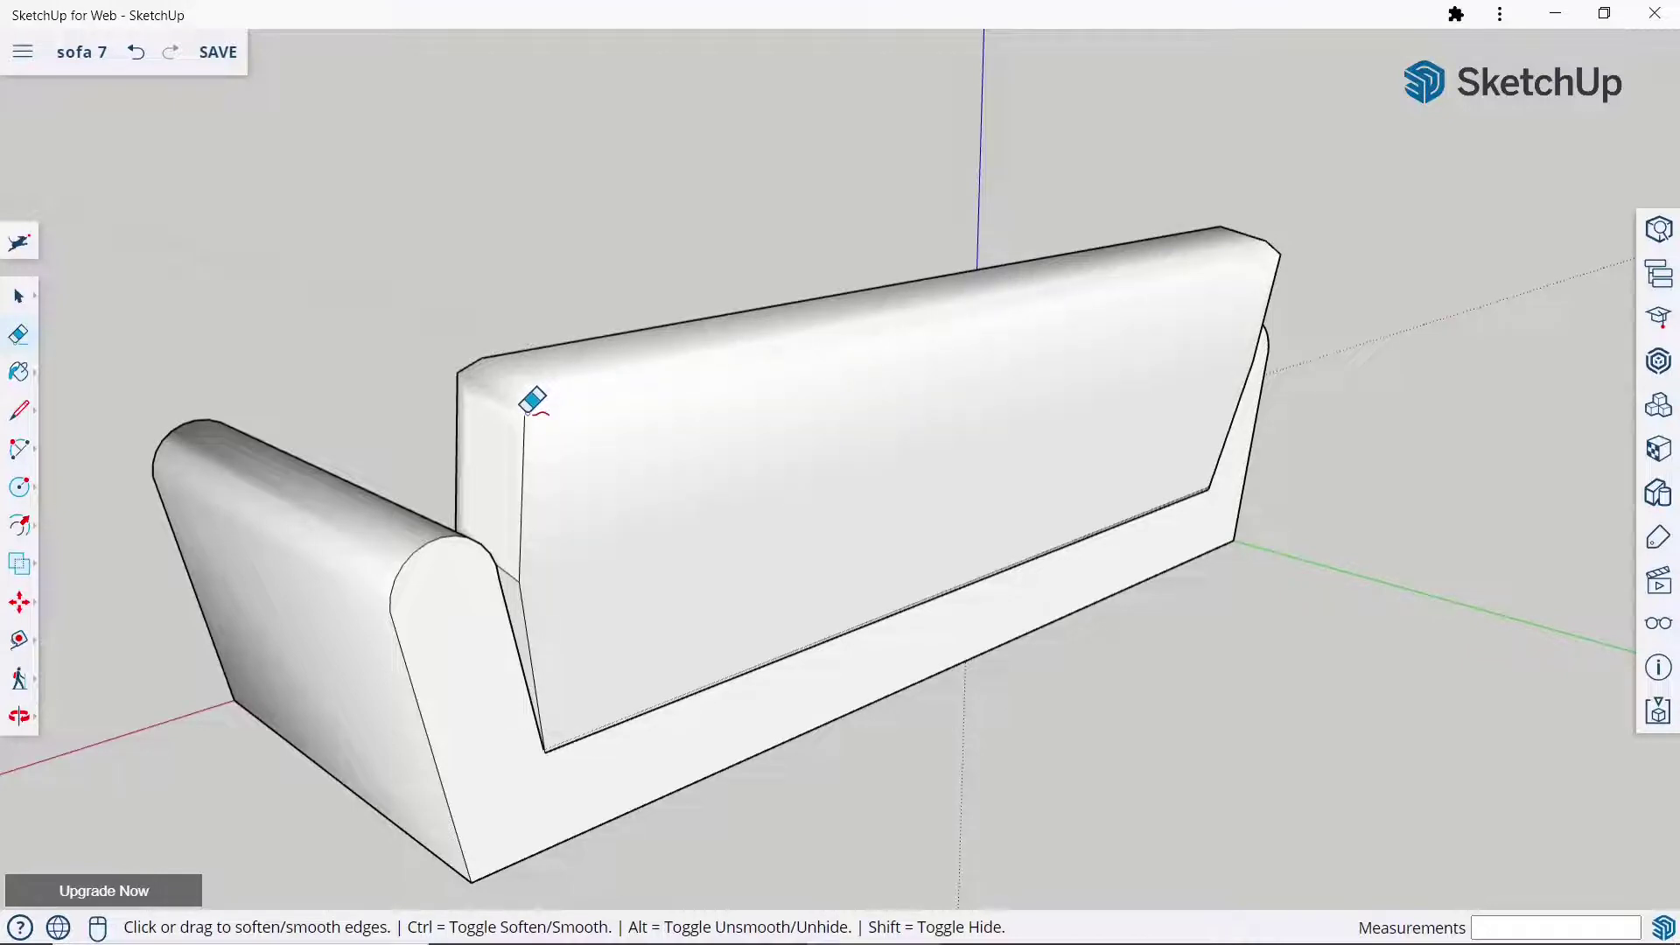
left_click(522, 577, "ctrl")
scroll(931, 488, "down", 3)
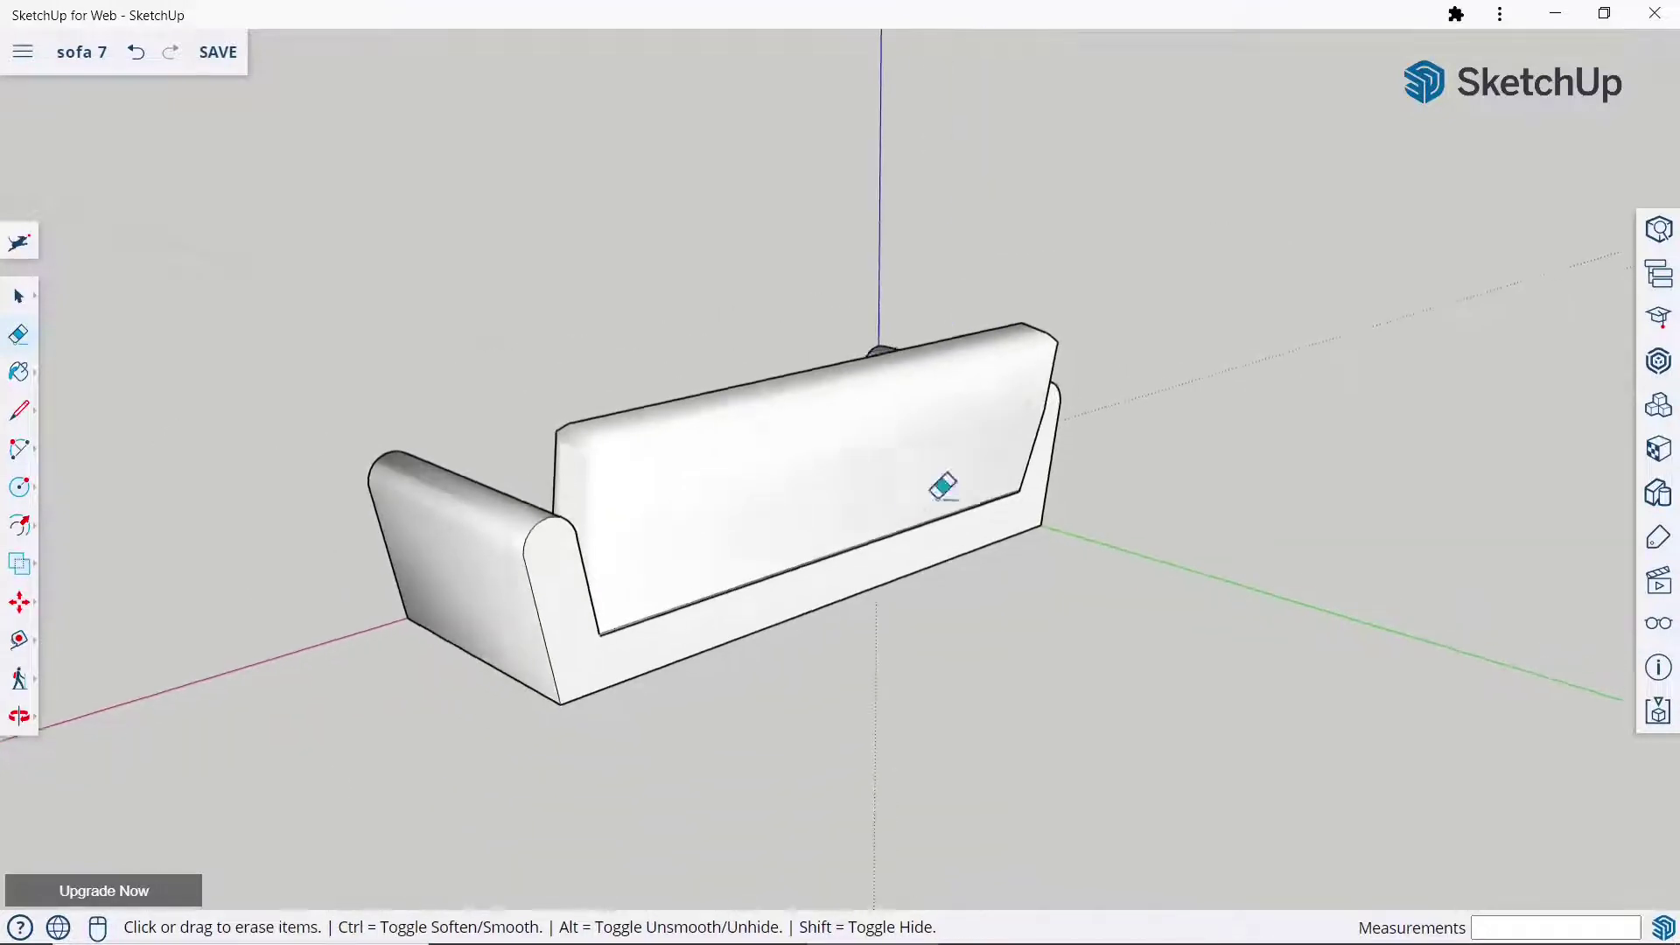
Soften the edges at the backrest and arm-post corner and down the backrest face.
middle_click_drag(930, 487, 680, 435)
scroll(891, 374, "up", 2)
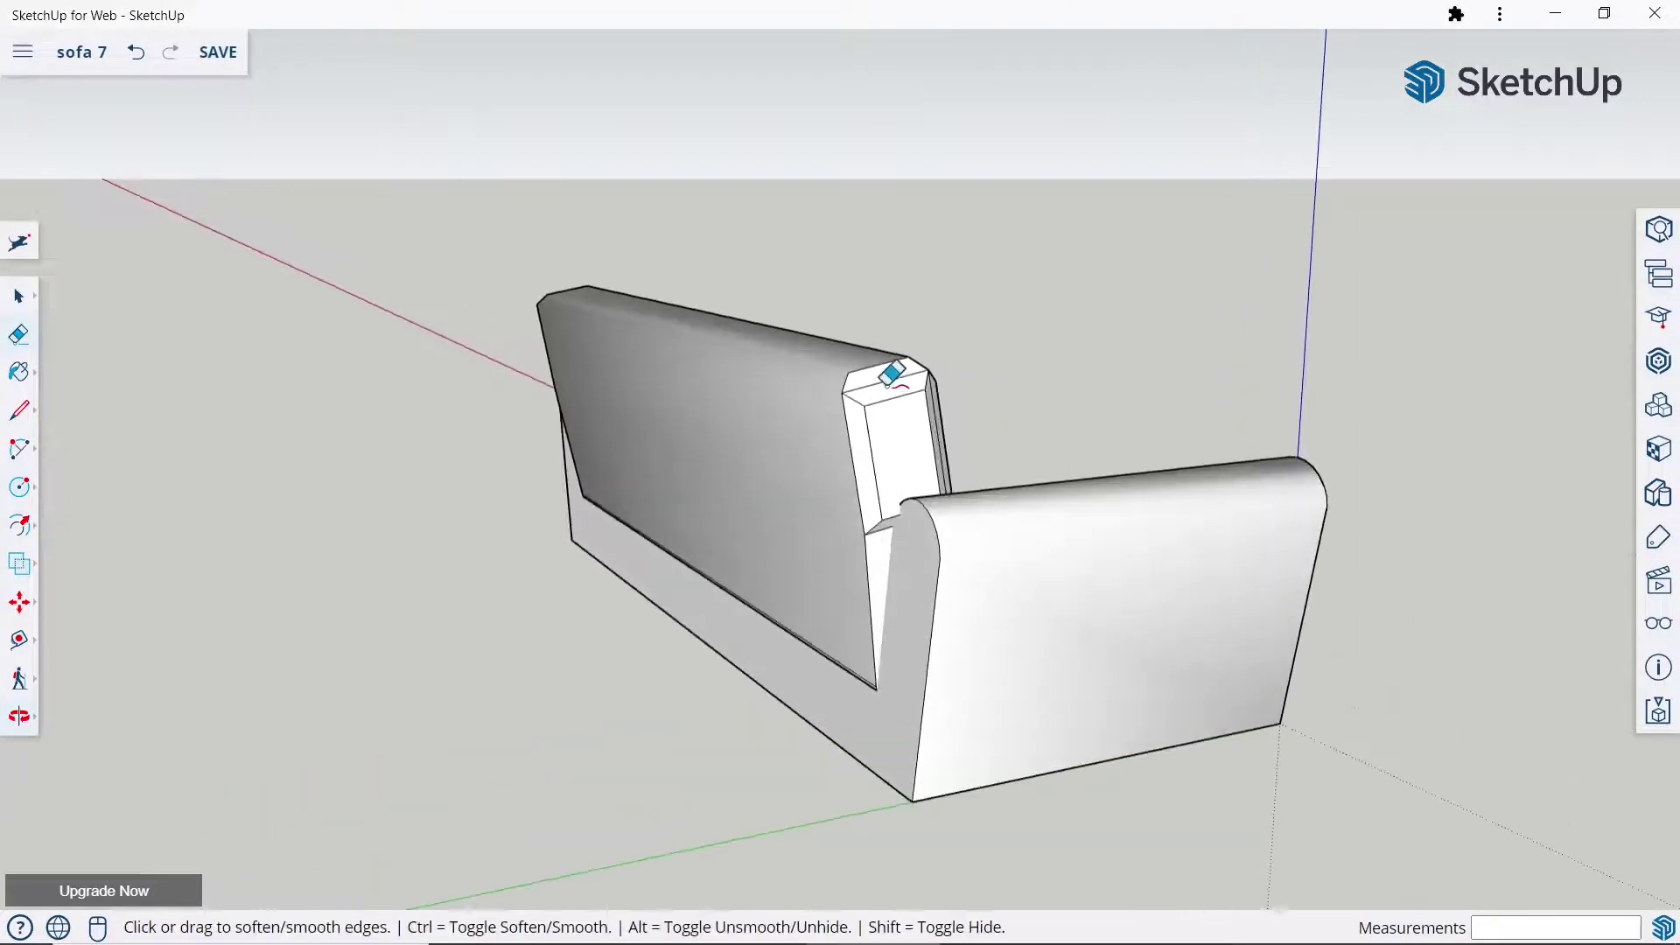
scroll(884, 362, "up", 2)
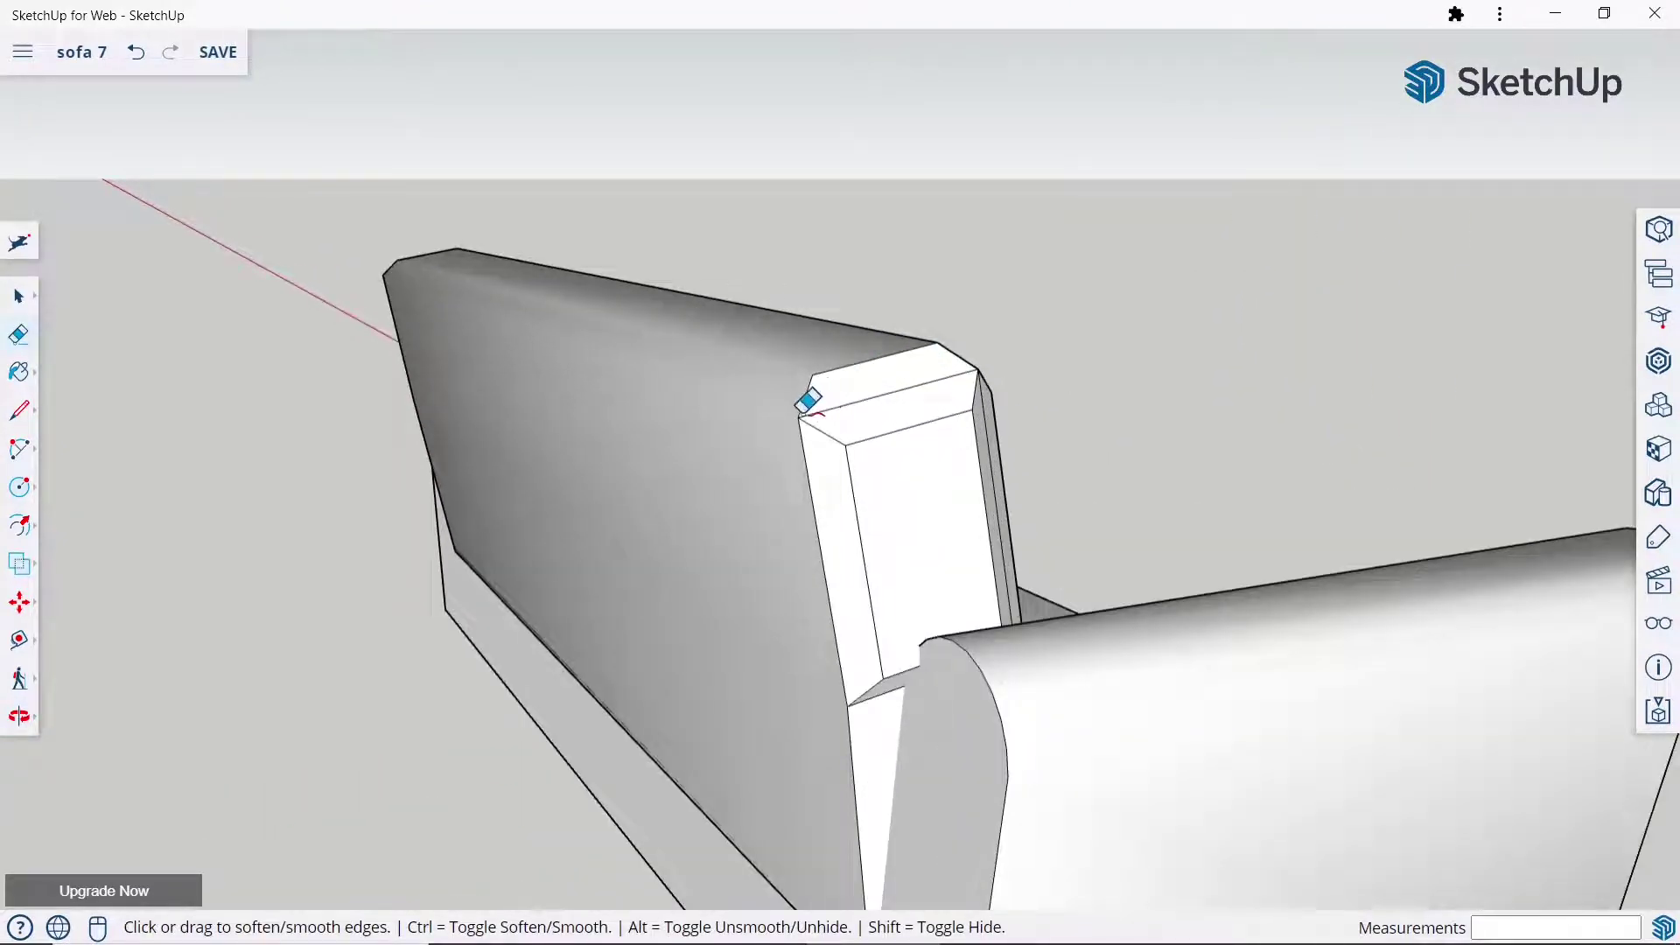
left_click(806, 402, "ctrl")
left_click(830, 370, "ctrl")
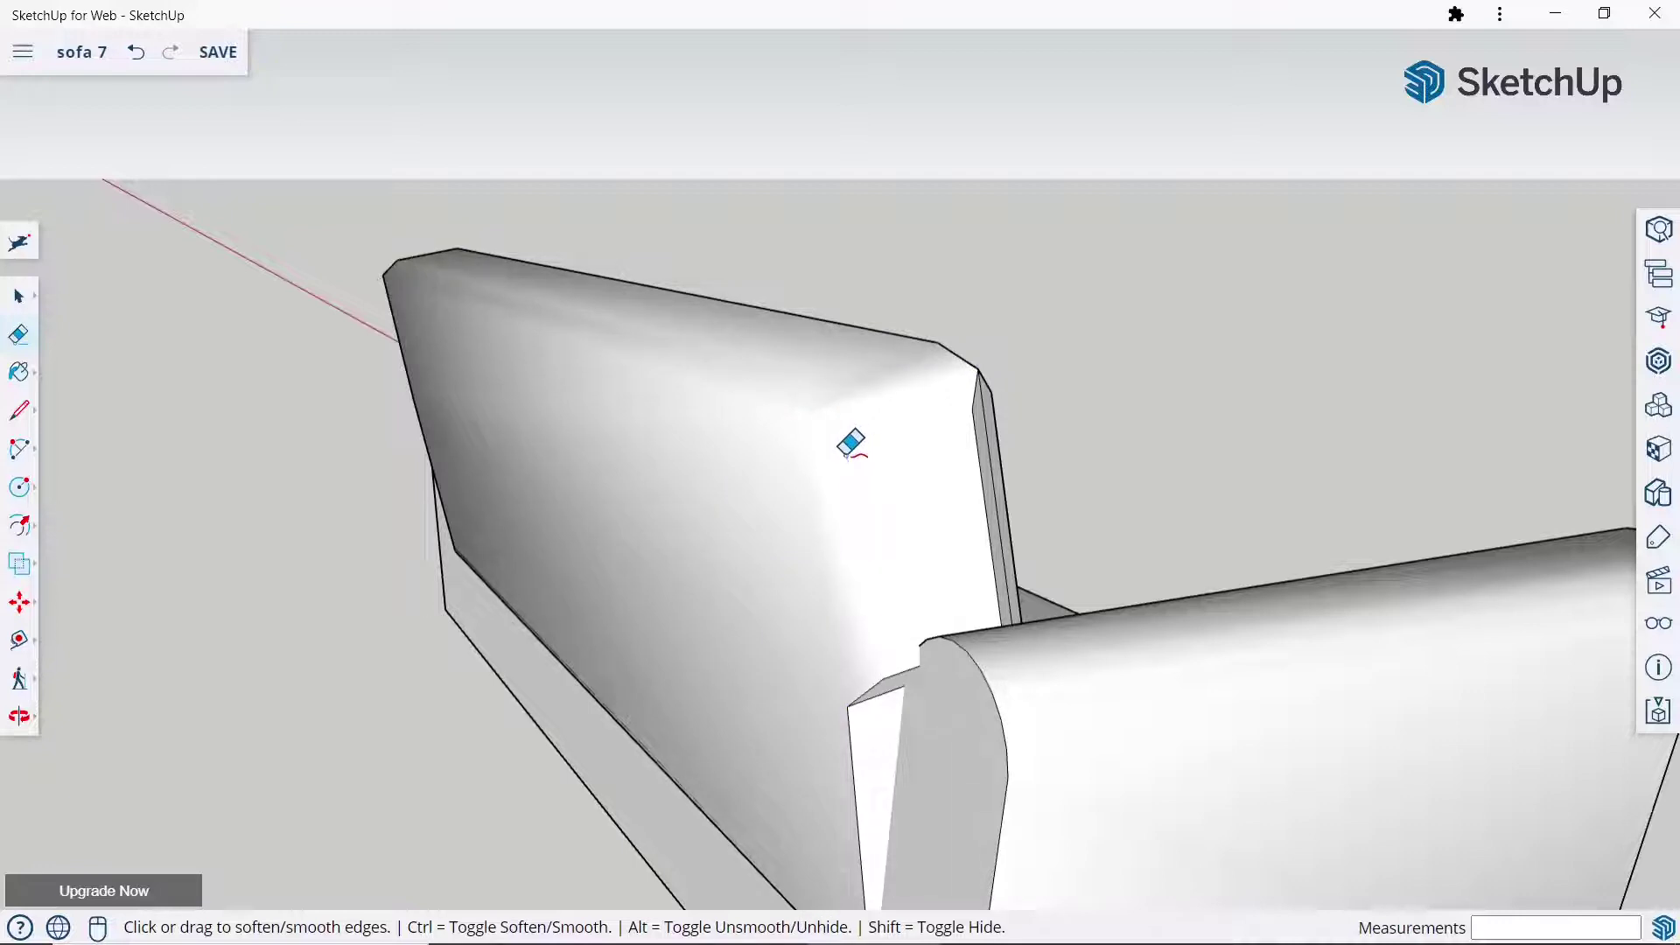
middle_click_drag(1059, 407, 645, 429)
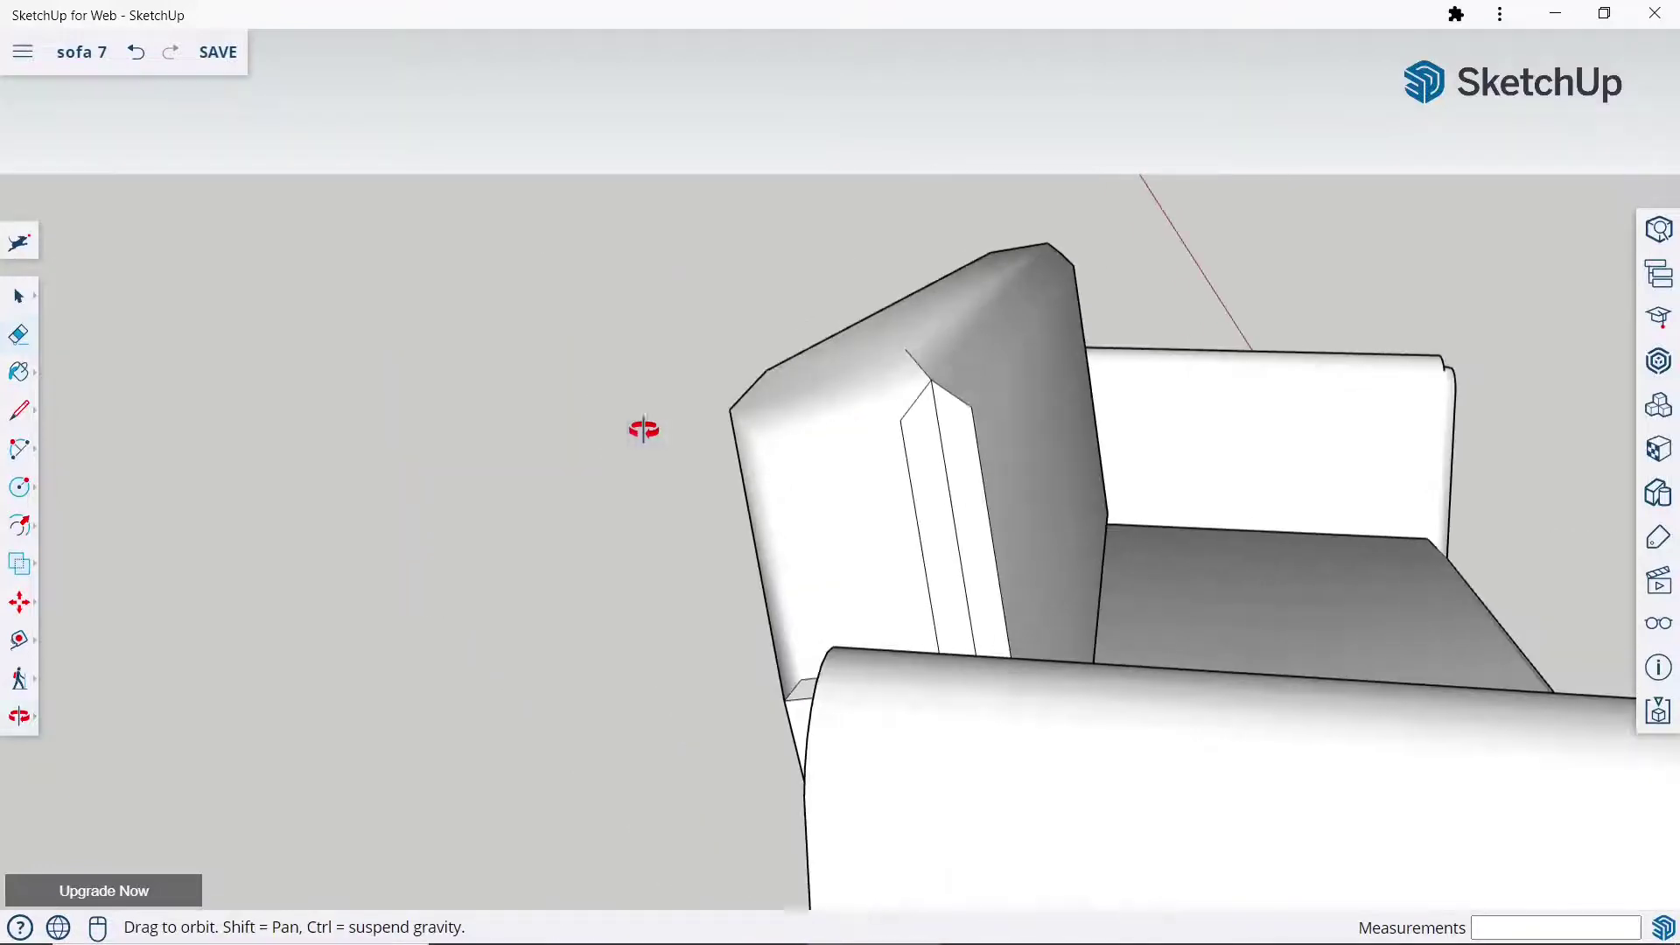
left_click(932, 382, "ctrl")
left_click(933, 372, "ctrl")
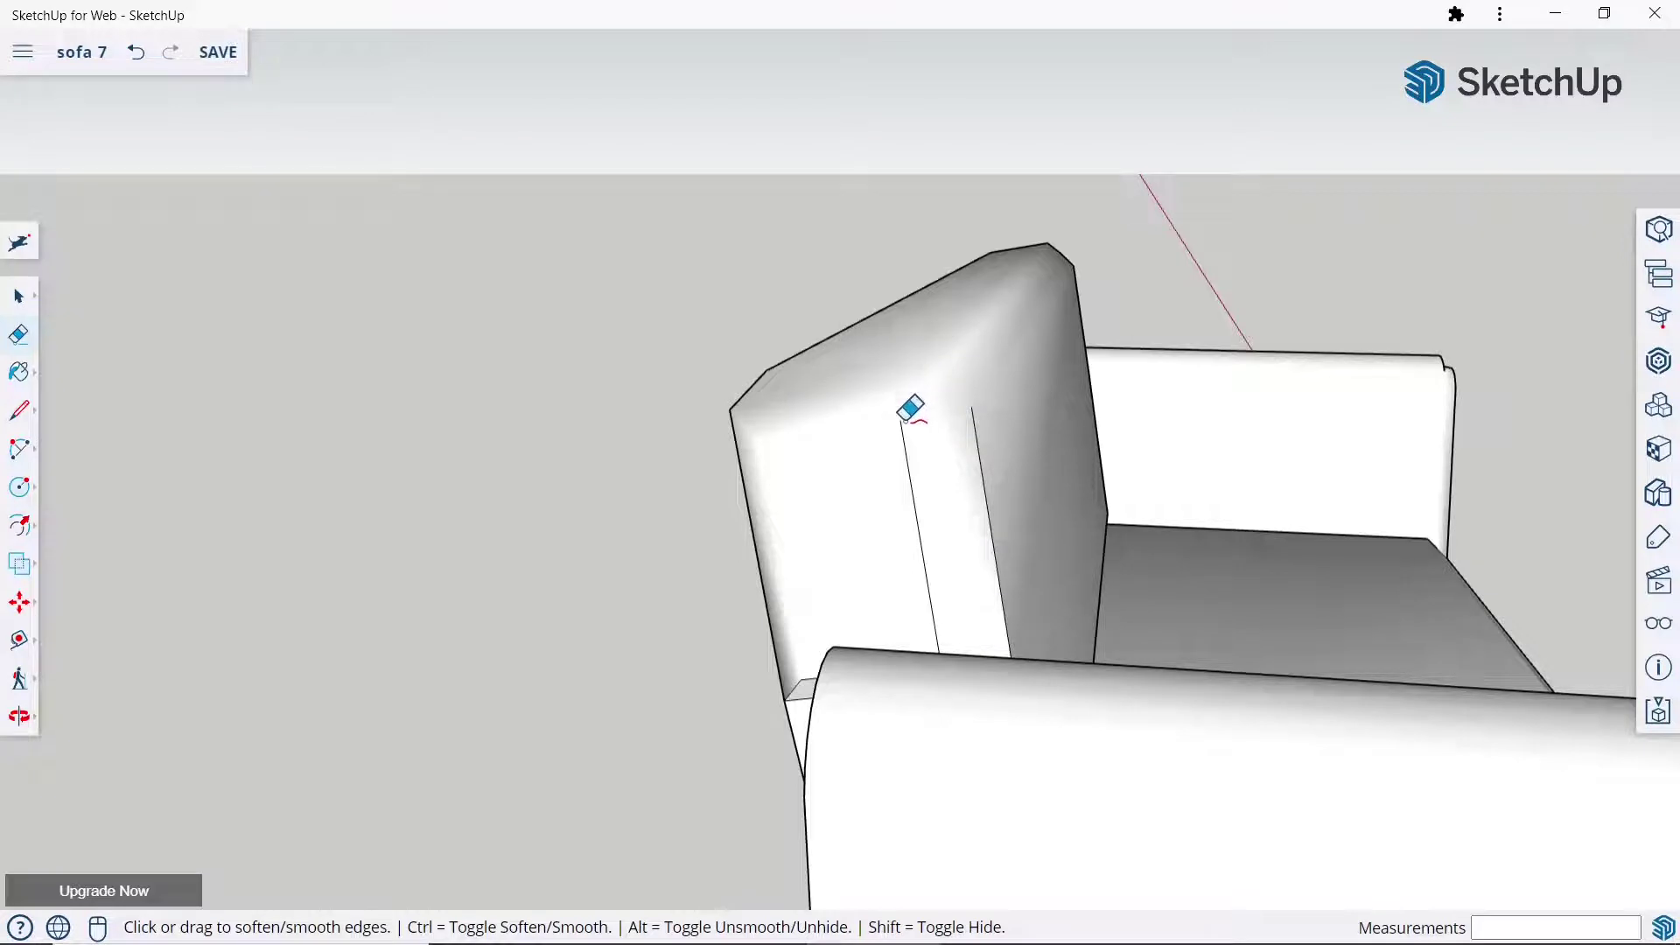
left_click_drag(904, 423, 954, 417, "ctrl")
left_click(972, 414, "ctrl")
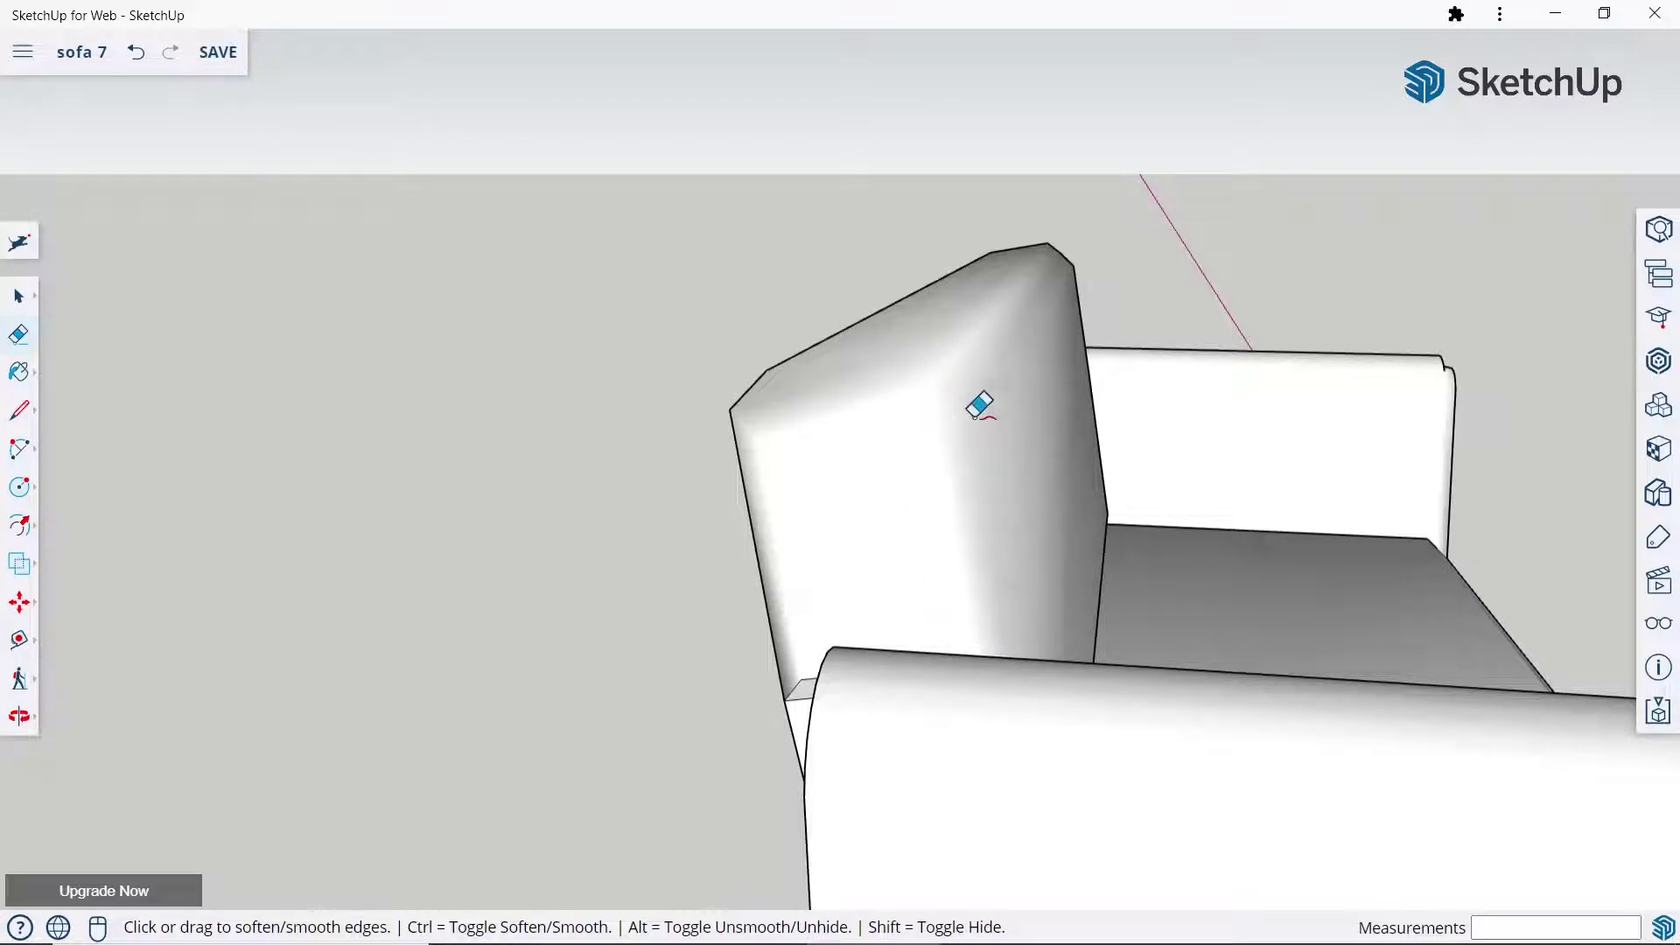
Soften the three short edges by the backrest-arm gap.
mouse_move(975, 401)
middle_mouse_down()
mouse_move(863, 488)
mouse_move(1193, 382)
middle_mouse_up()
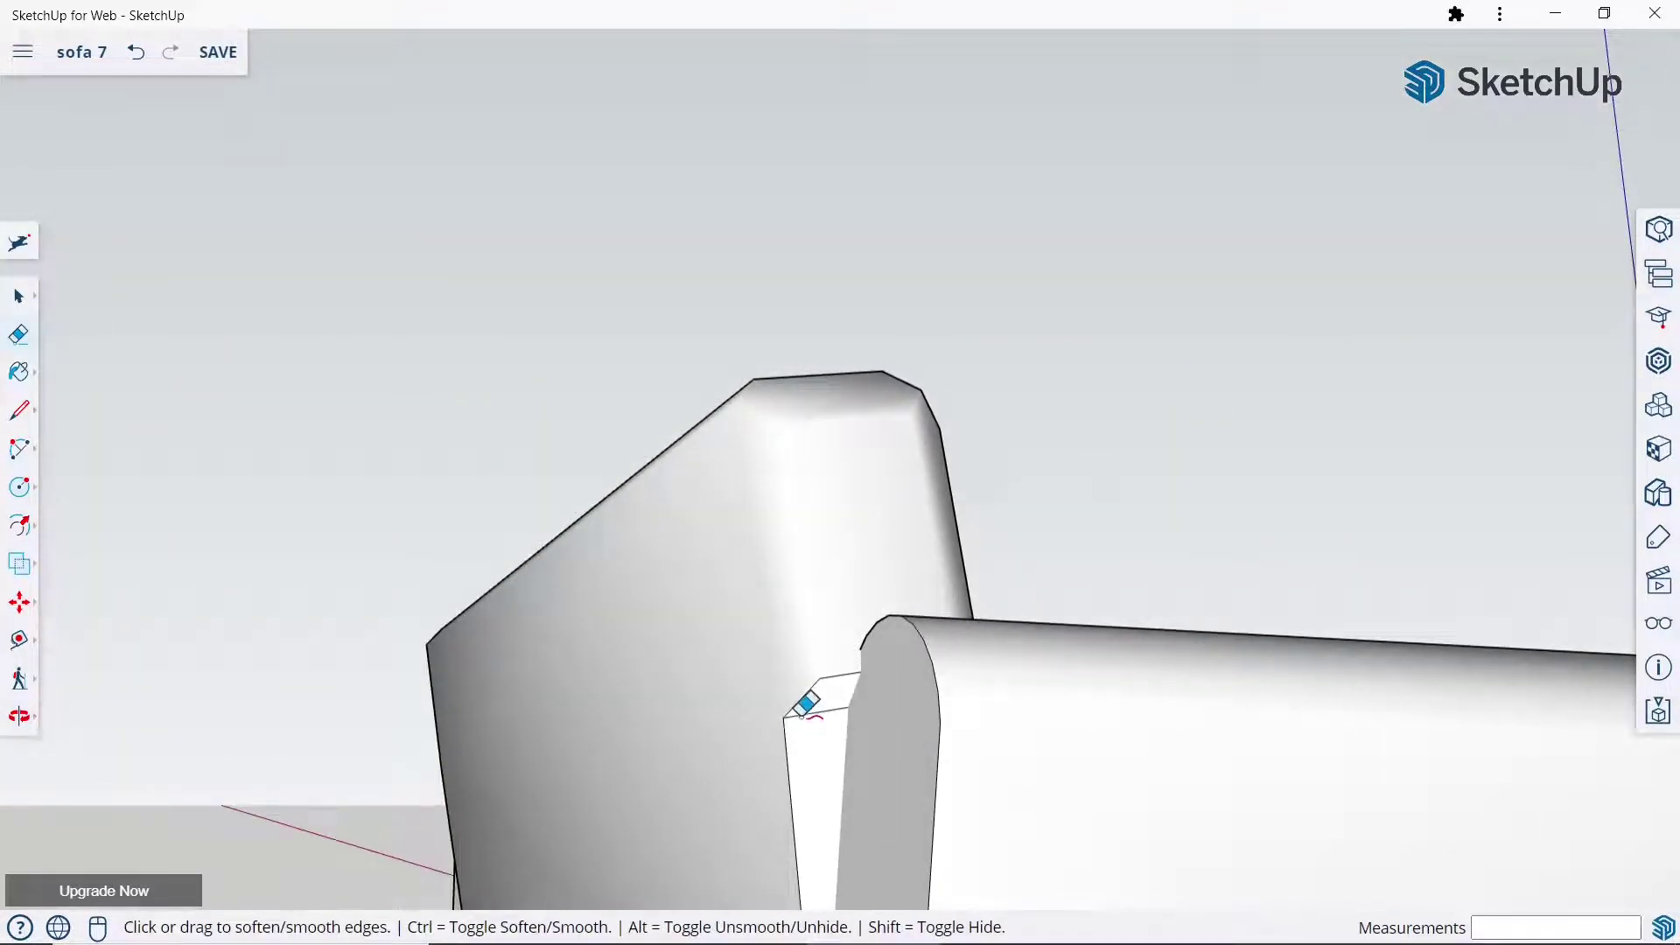
left_click(820, 676, "ctrl")
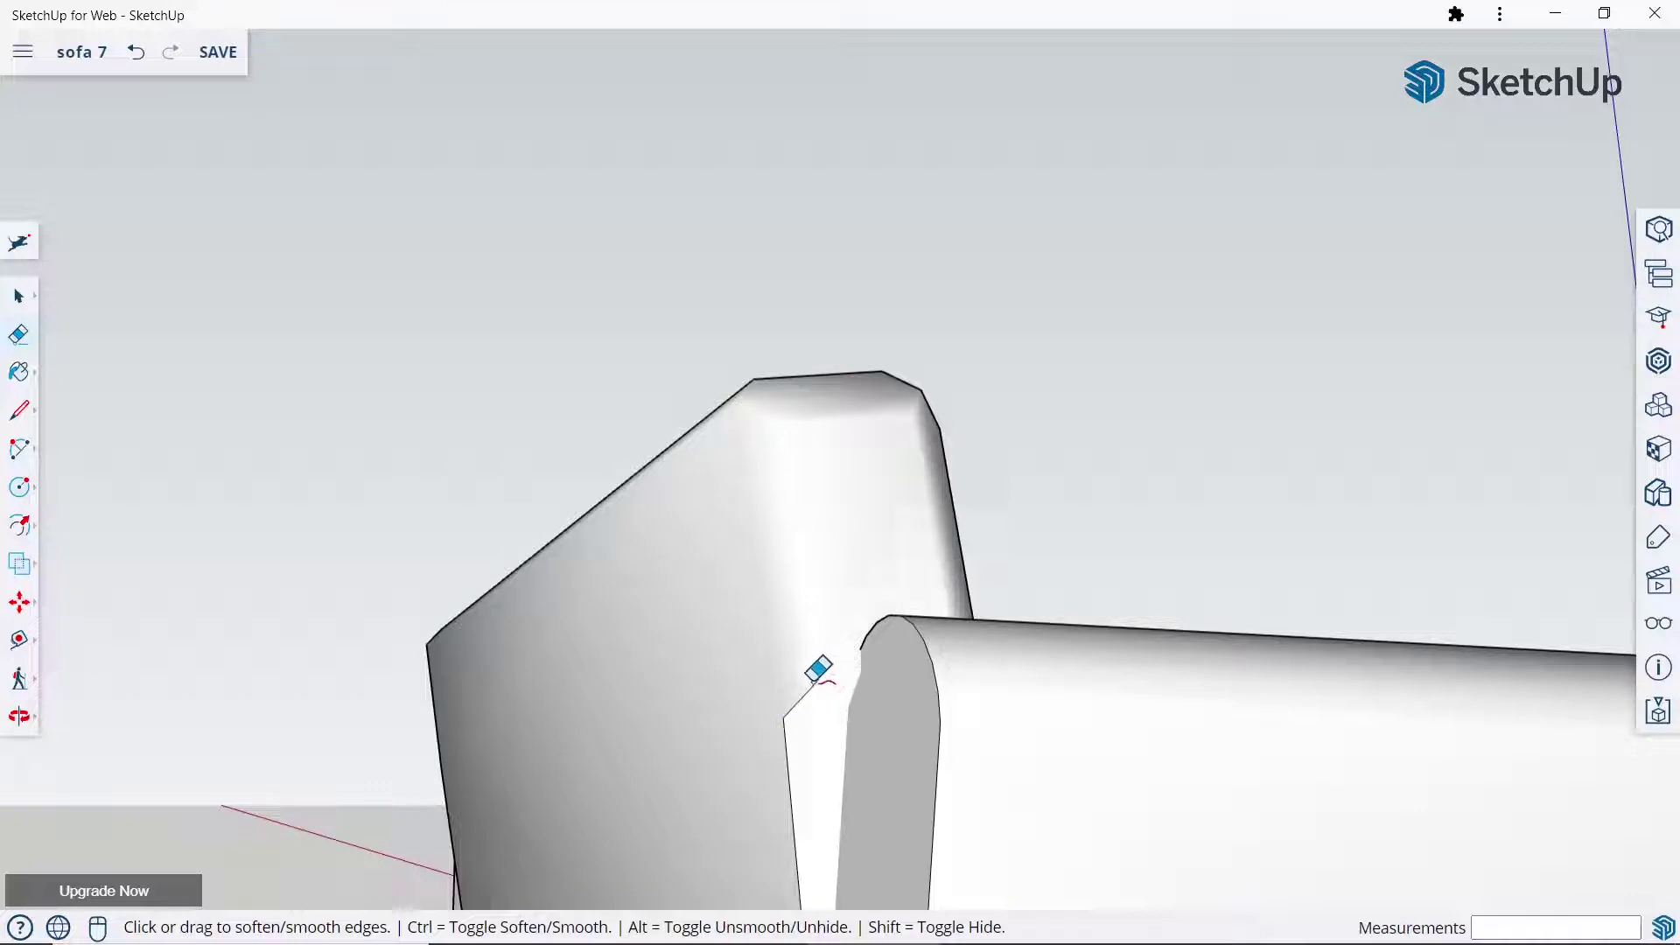
left_click(814, 678, "ctrl")
left_click(787, 715, "ctrl")
scroll(823, 548, "down", 3)
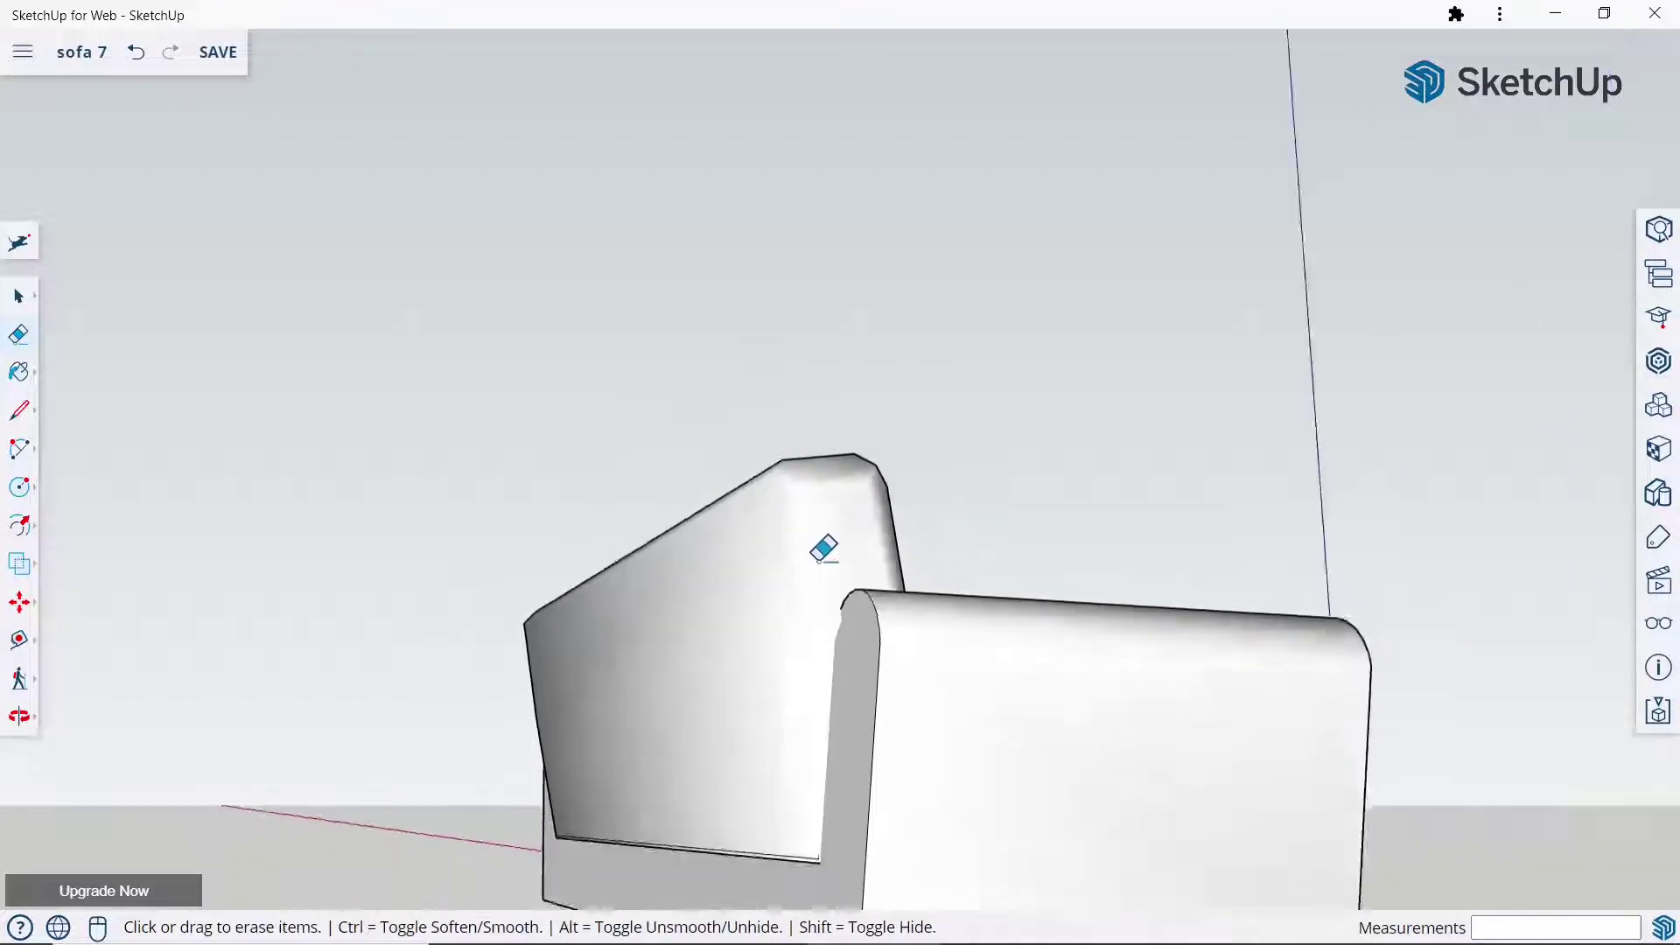
mouse_move(823, 548)
middle_mouse_down()
mouse_move(1073, 562)
mouse_move(824, 606)
mouse_move(784, 657)
mouse_move(1036, 522)
mouse_move(1125, 720)
middle_mouse_up()
Soften the backrest-seat edge, the narrow strip's long edge and the seat edge by the arm.
scroll(872, 598, "up", 3)
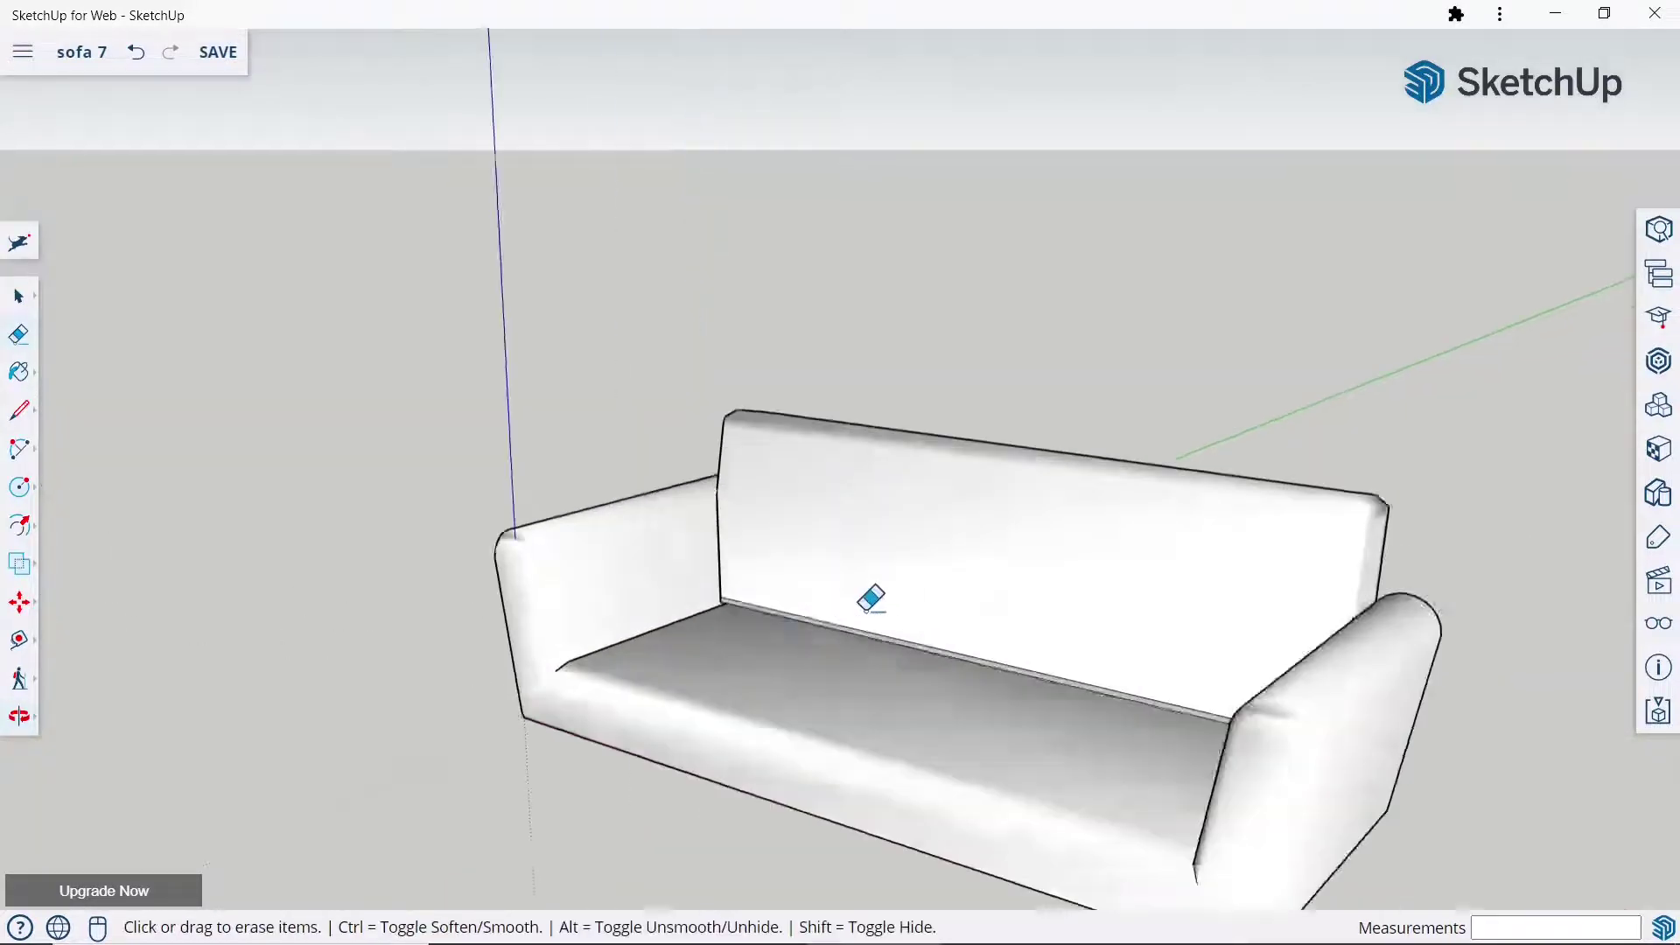
scroll(871, 599, "up", 5)
scroll(686, 573, "up", 2)
left_click(689, 564, "ctrl")
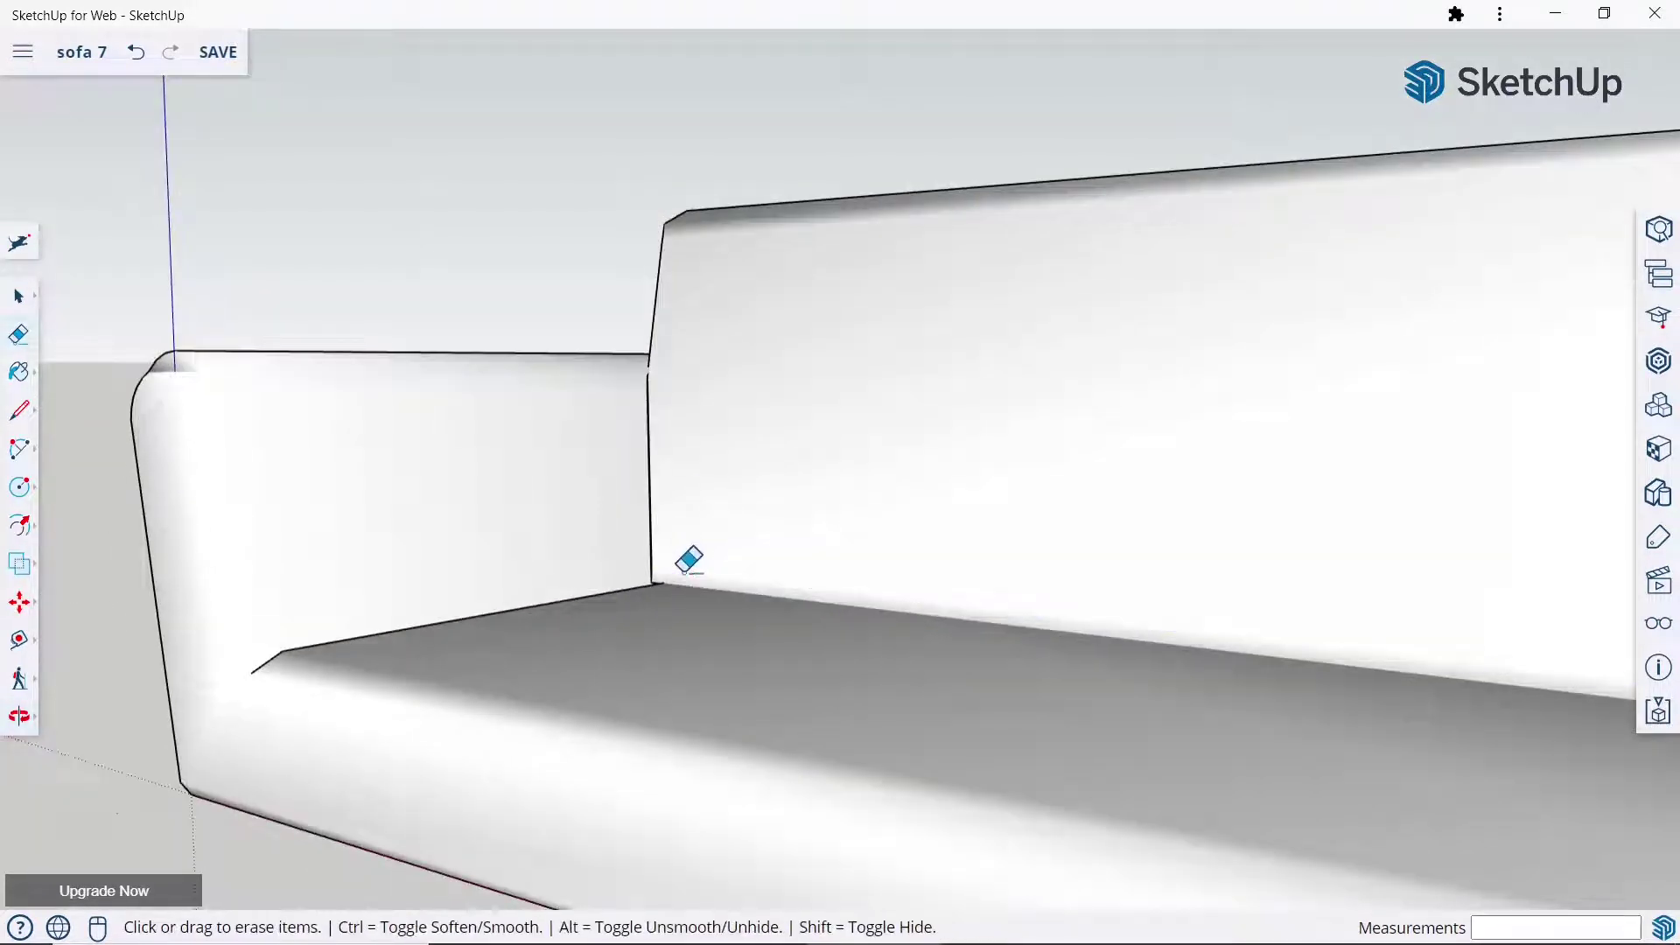
middle_click_drag(747, 595, 1211, 787)
scroll(679, 327, "up", 3)
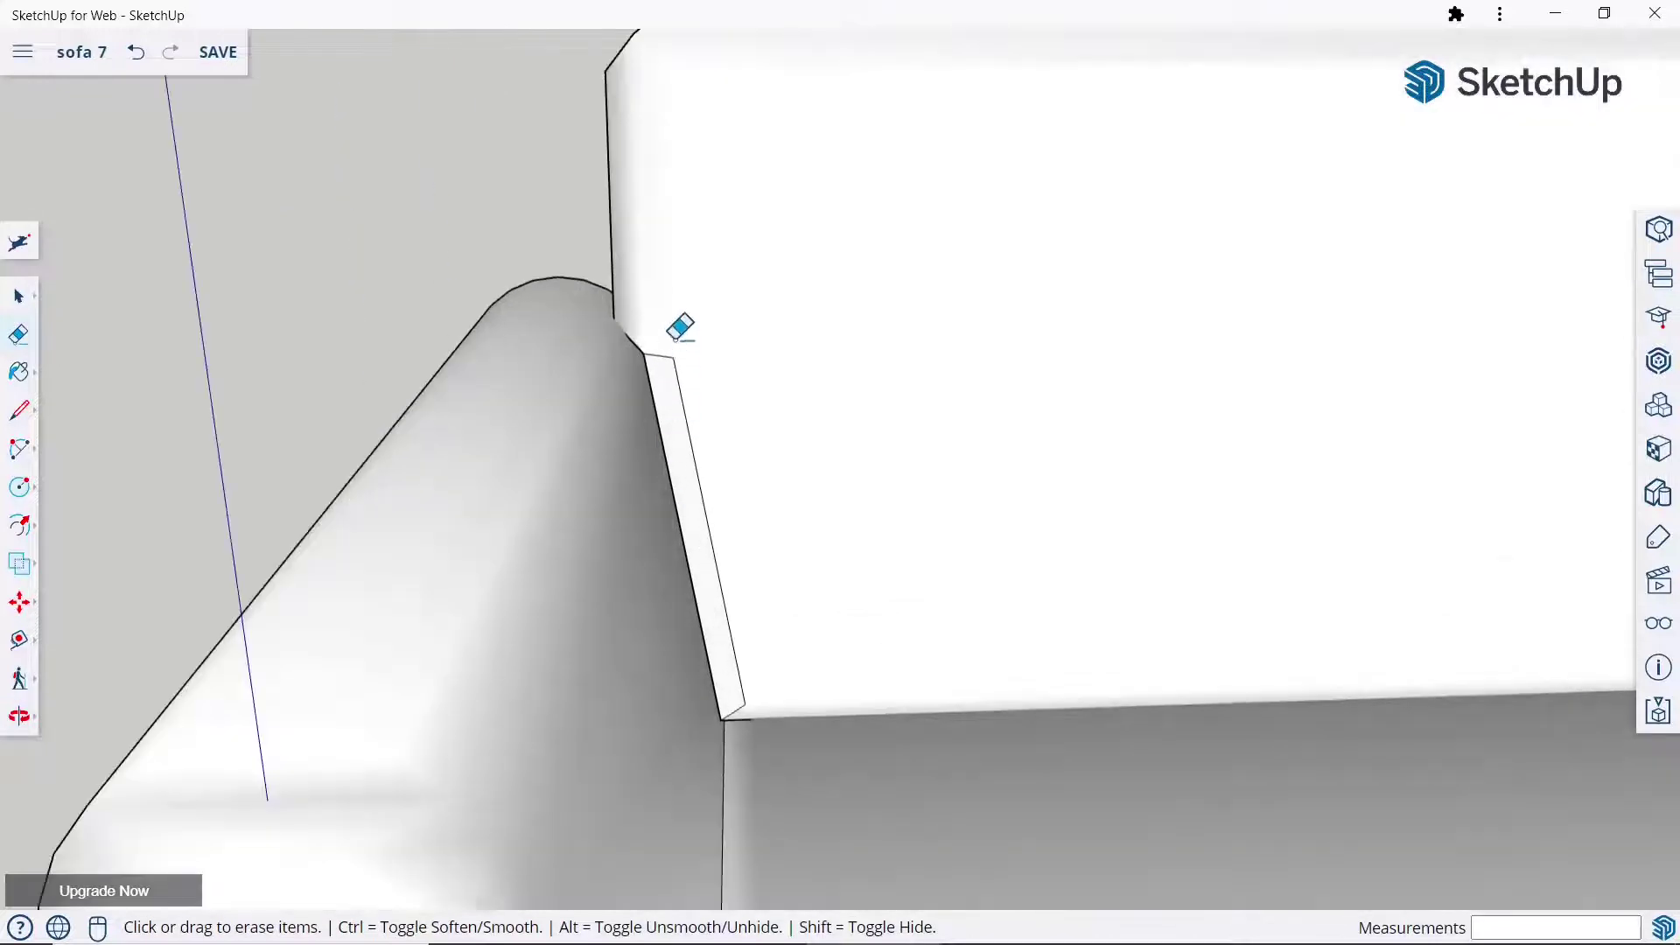
scroll(667, 349, "up", 2)
left_click(676, 357, "ctrl")
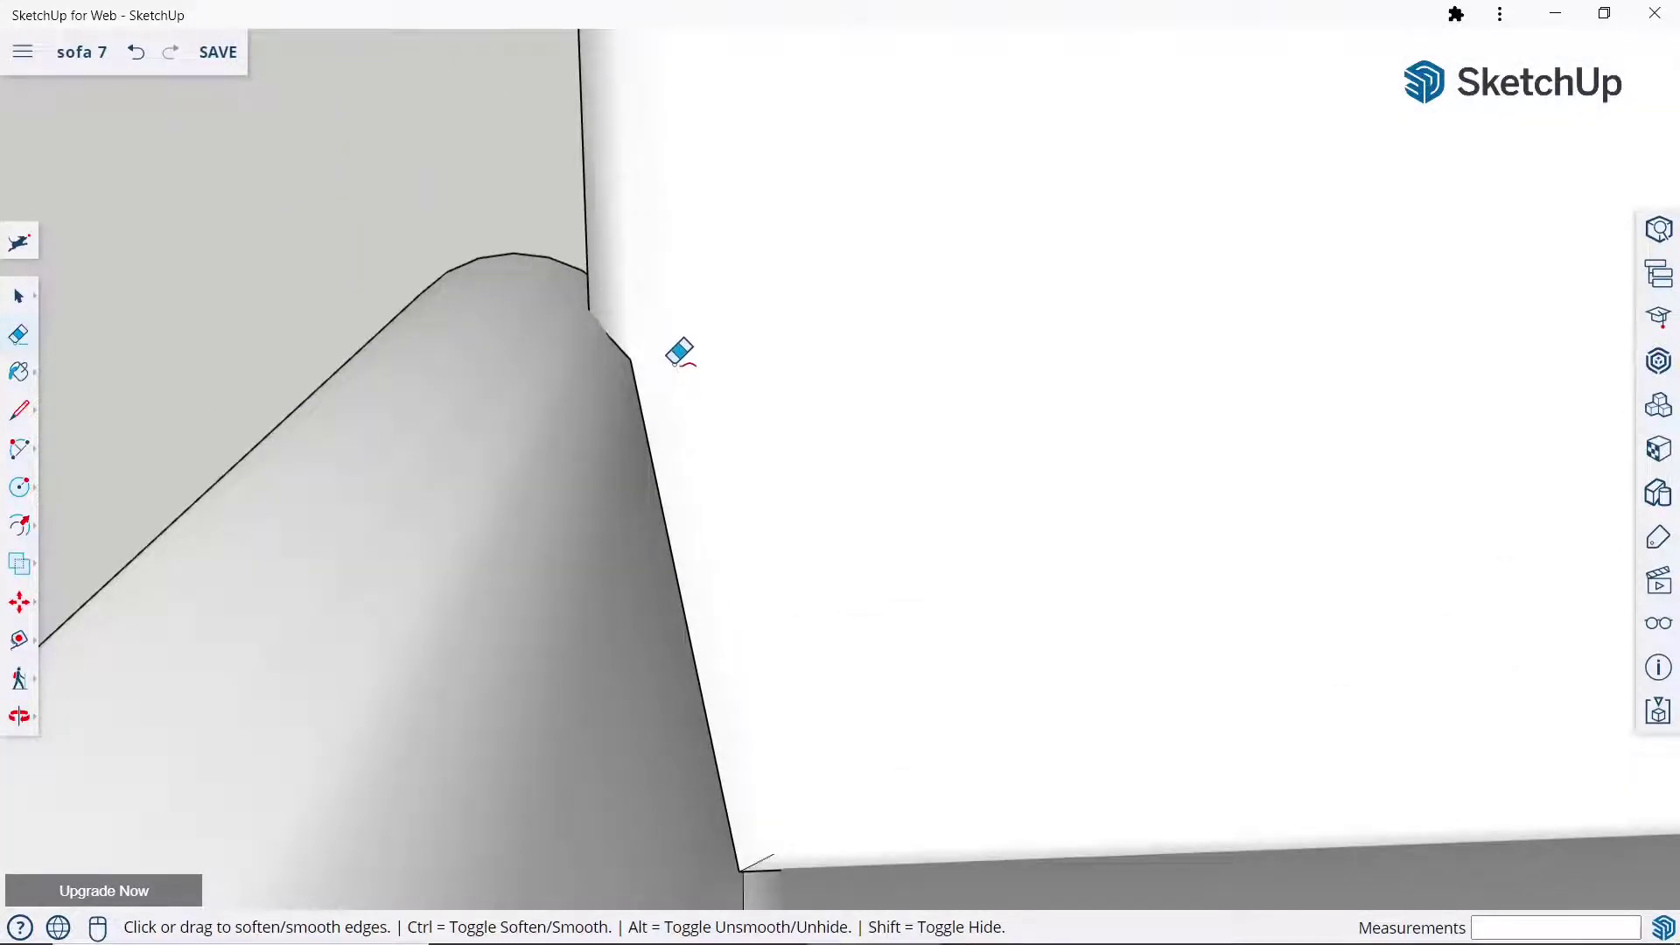
left_click(769, 845, "ctrl")
scroll(613, 469, "down", 5)
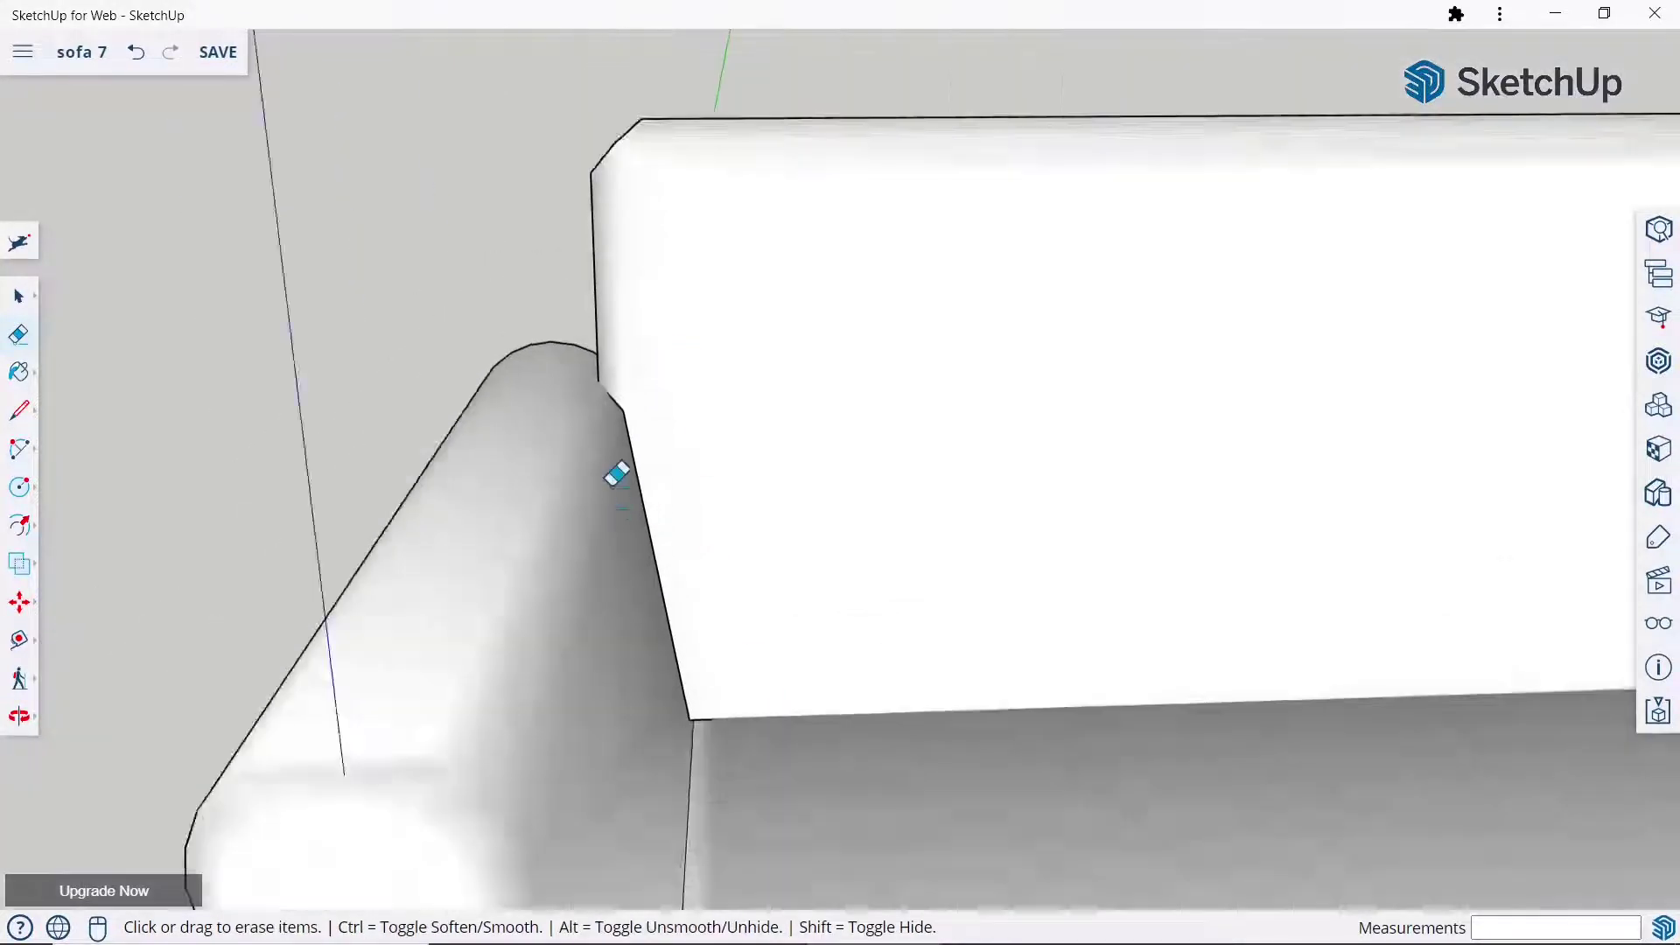
scroll(968, 454, "down", 3)
scroll(880, 453, "down", 2)
scroll(880, 453, "down", 2)
Soften the edges where the back meets the right armrest.
middle_click_drag(1286, 442, 791, 481)
scroll(1128, 455, "up", 3)
scroll(1076, 477, "up", 2)
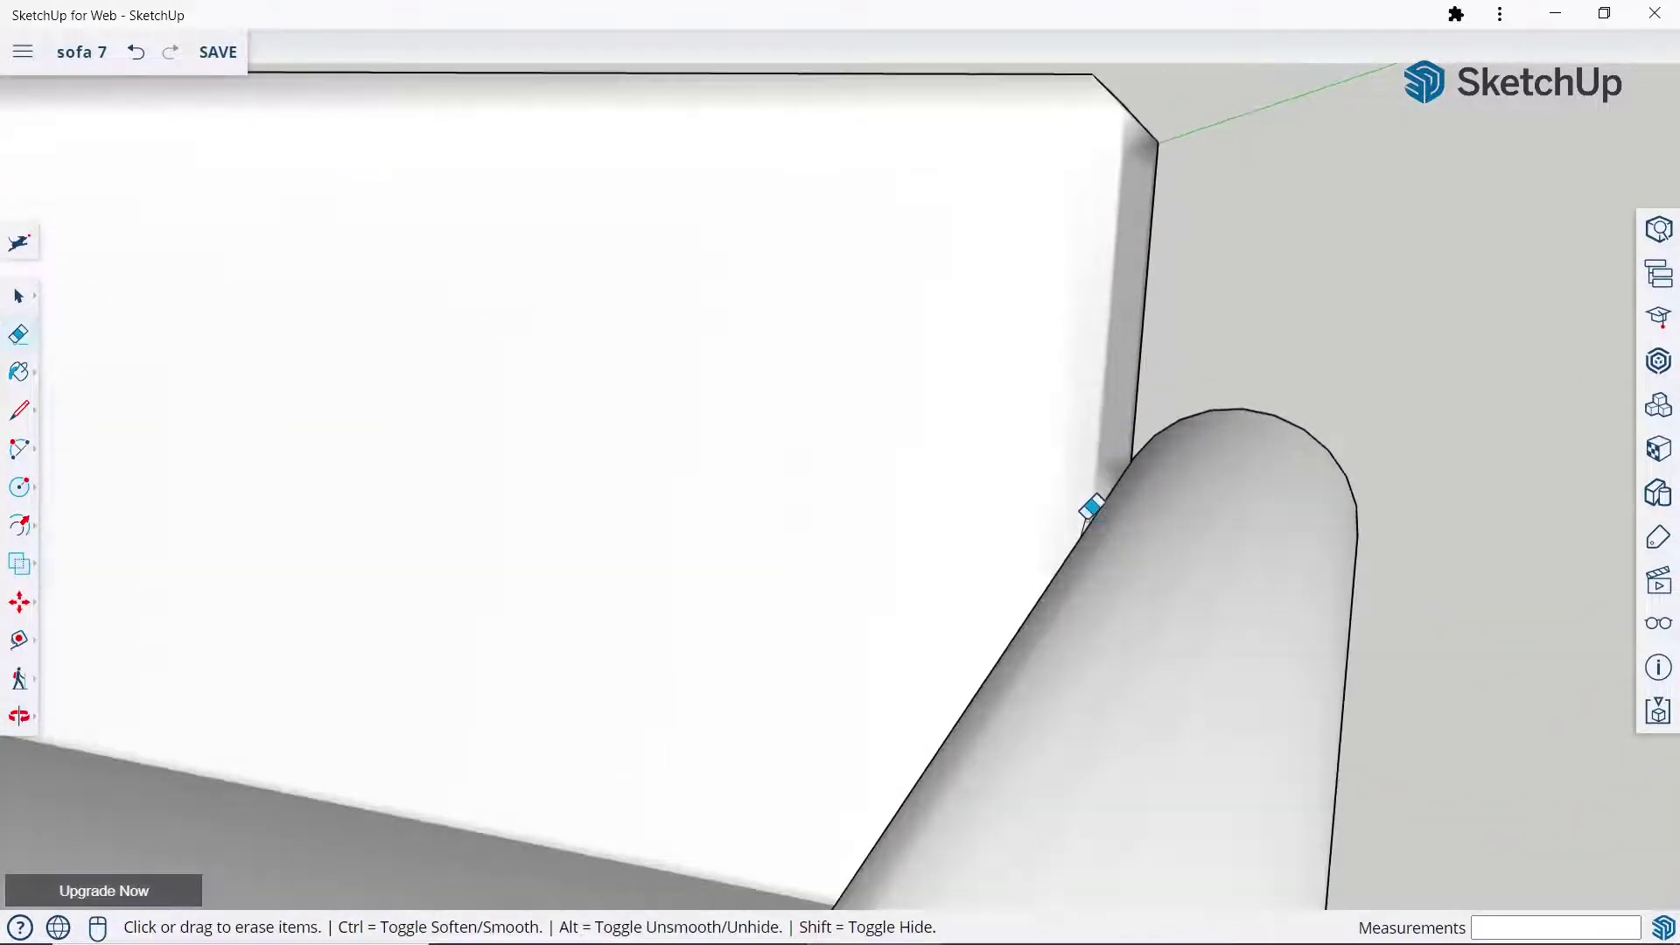
left_click(1095, 495, "ctrl")
scroll(1129, 459, "down", 1)
scroll(1190, 460, "down", 4)
middle_click_drag(1237, 488, 1211, 499)
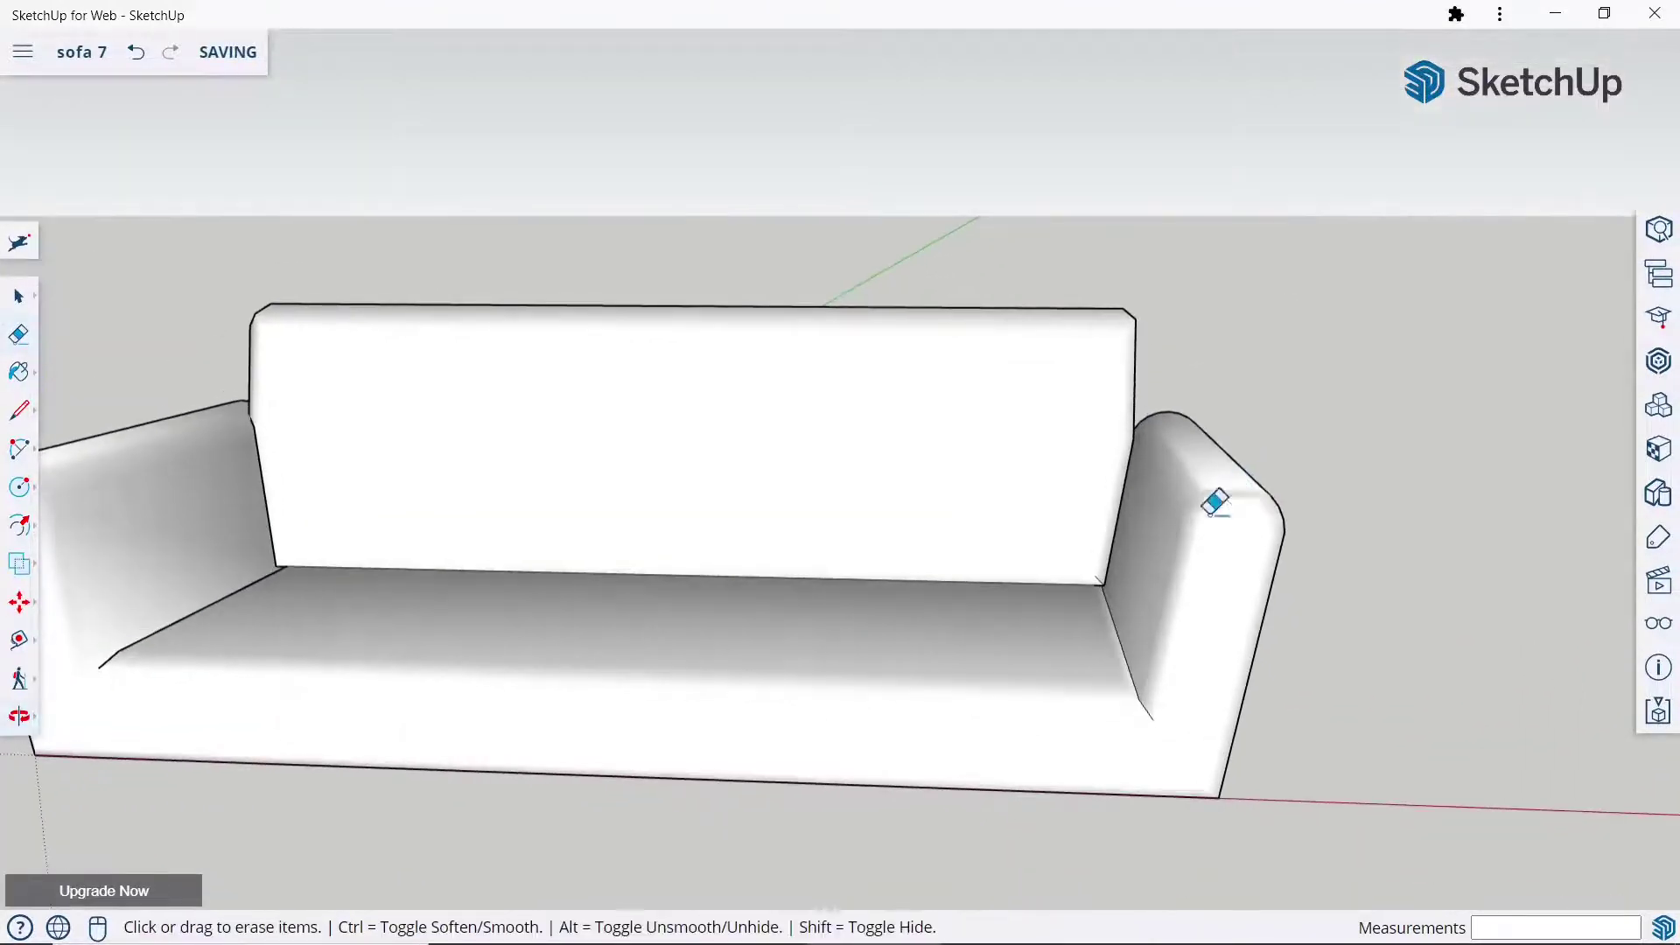
scroll(1182, 542, "up", 4)
mouse_move(1095, 570)
middle_mouse_down()
mouse_move(1095, 601)
mouse_move(1106, 536)
middle_mouse_up()
scroll(1106, 579, "up", 3)
left_click(1082, 580, "ctrl")
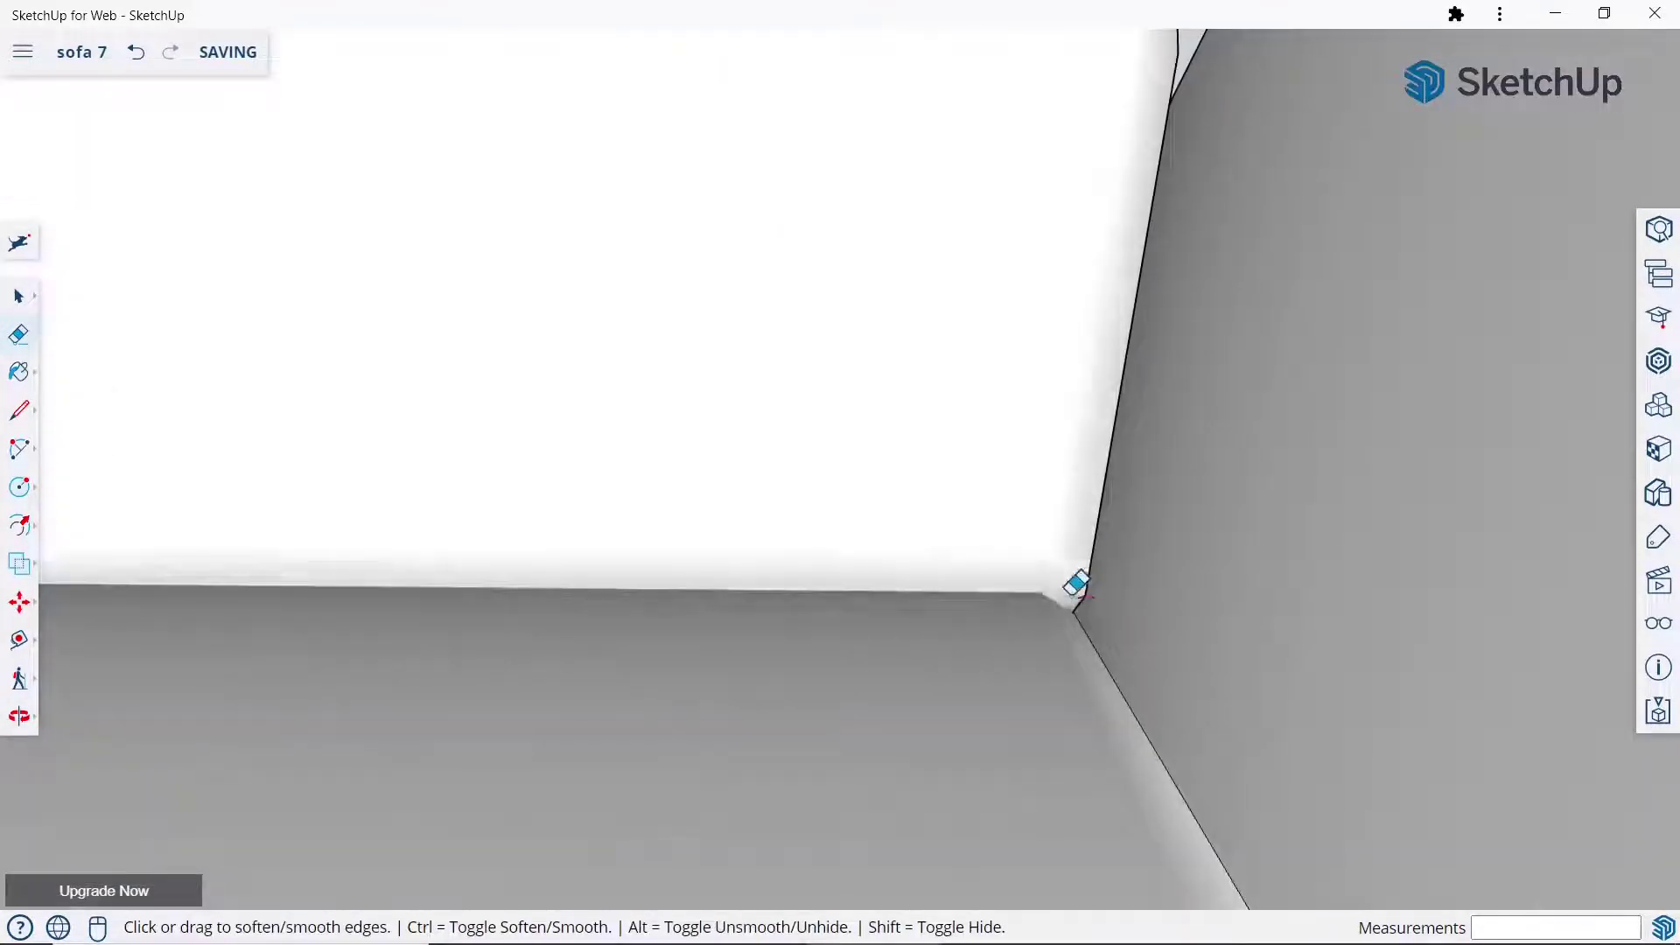
scroll(1084, 560, "down", 3)
scroll(1084, 543, "down", 3)
scroll(1058, 495, "down", 1)
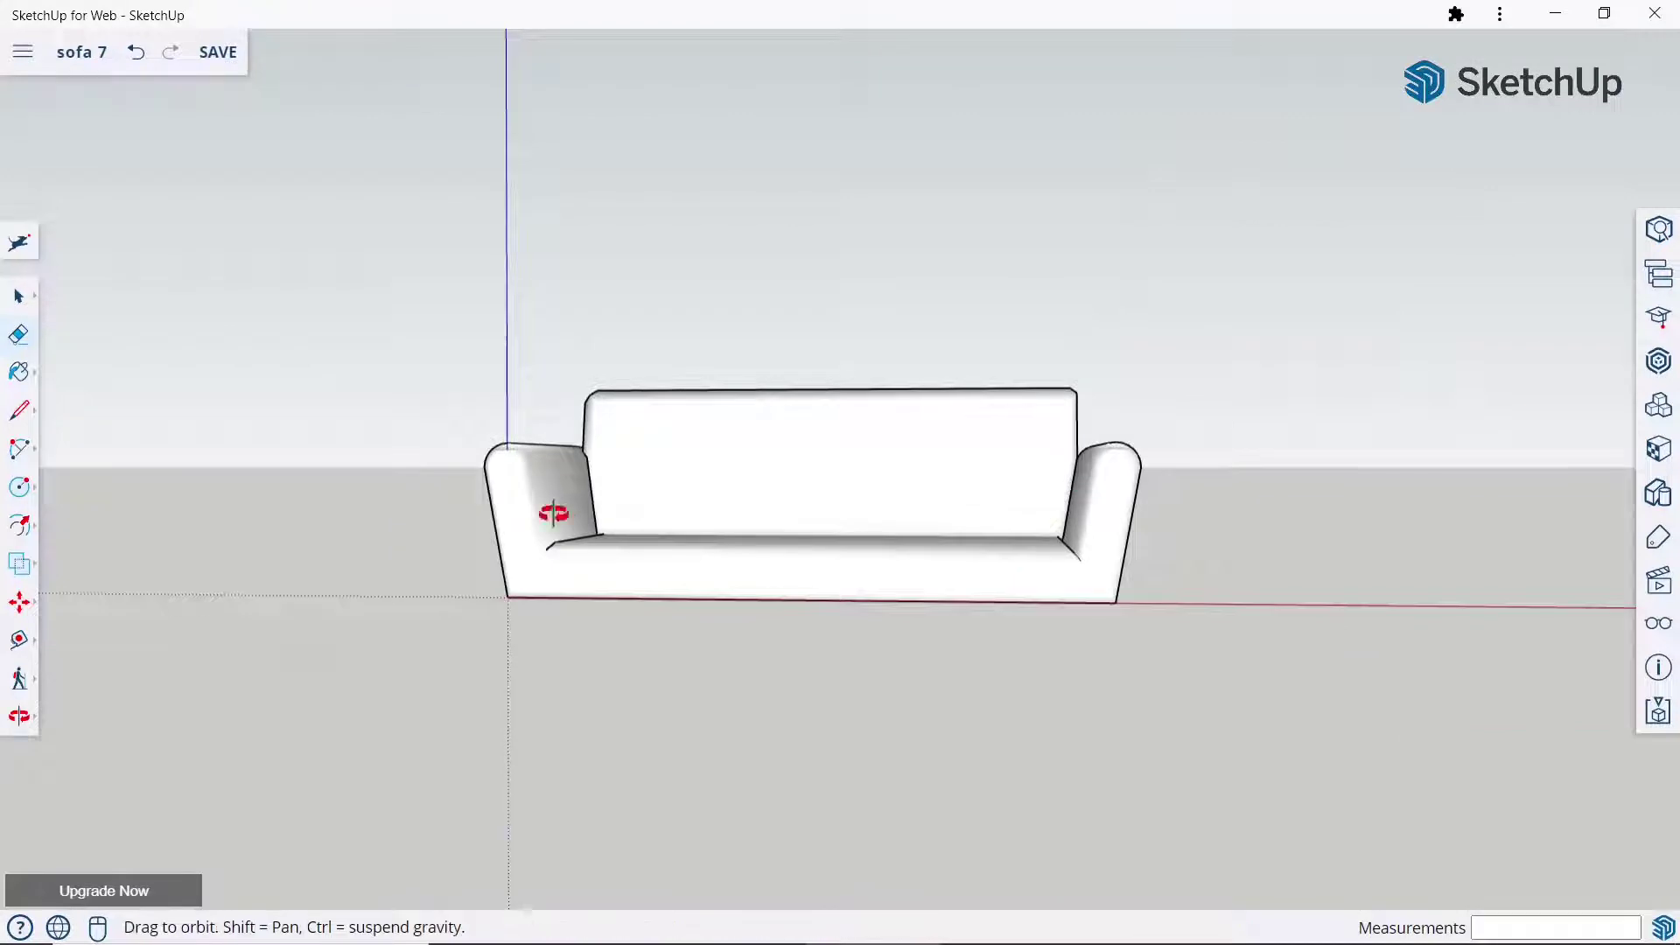
Hold Ctrl and soften the left back-armrest corner edge.
middle_click_drag(559, 502, 630, 593)
scroll(571, 482, "up", 3)
scroll(575, 487, "up", 4)
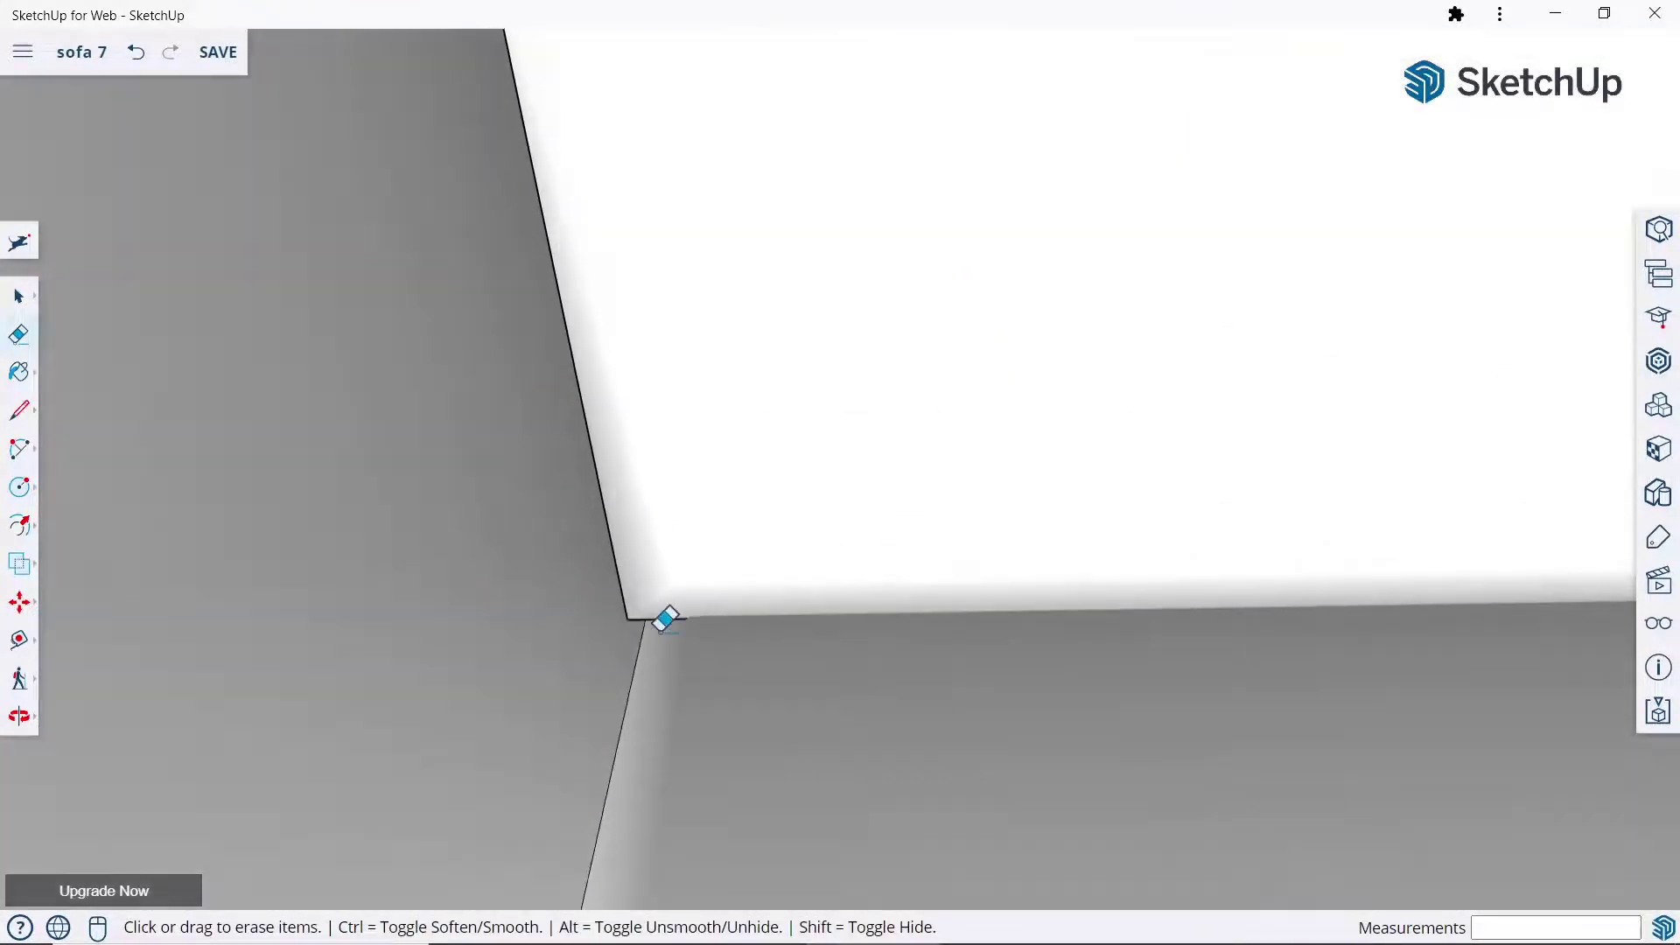
key("ctrl")
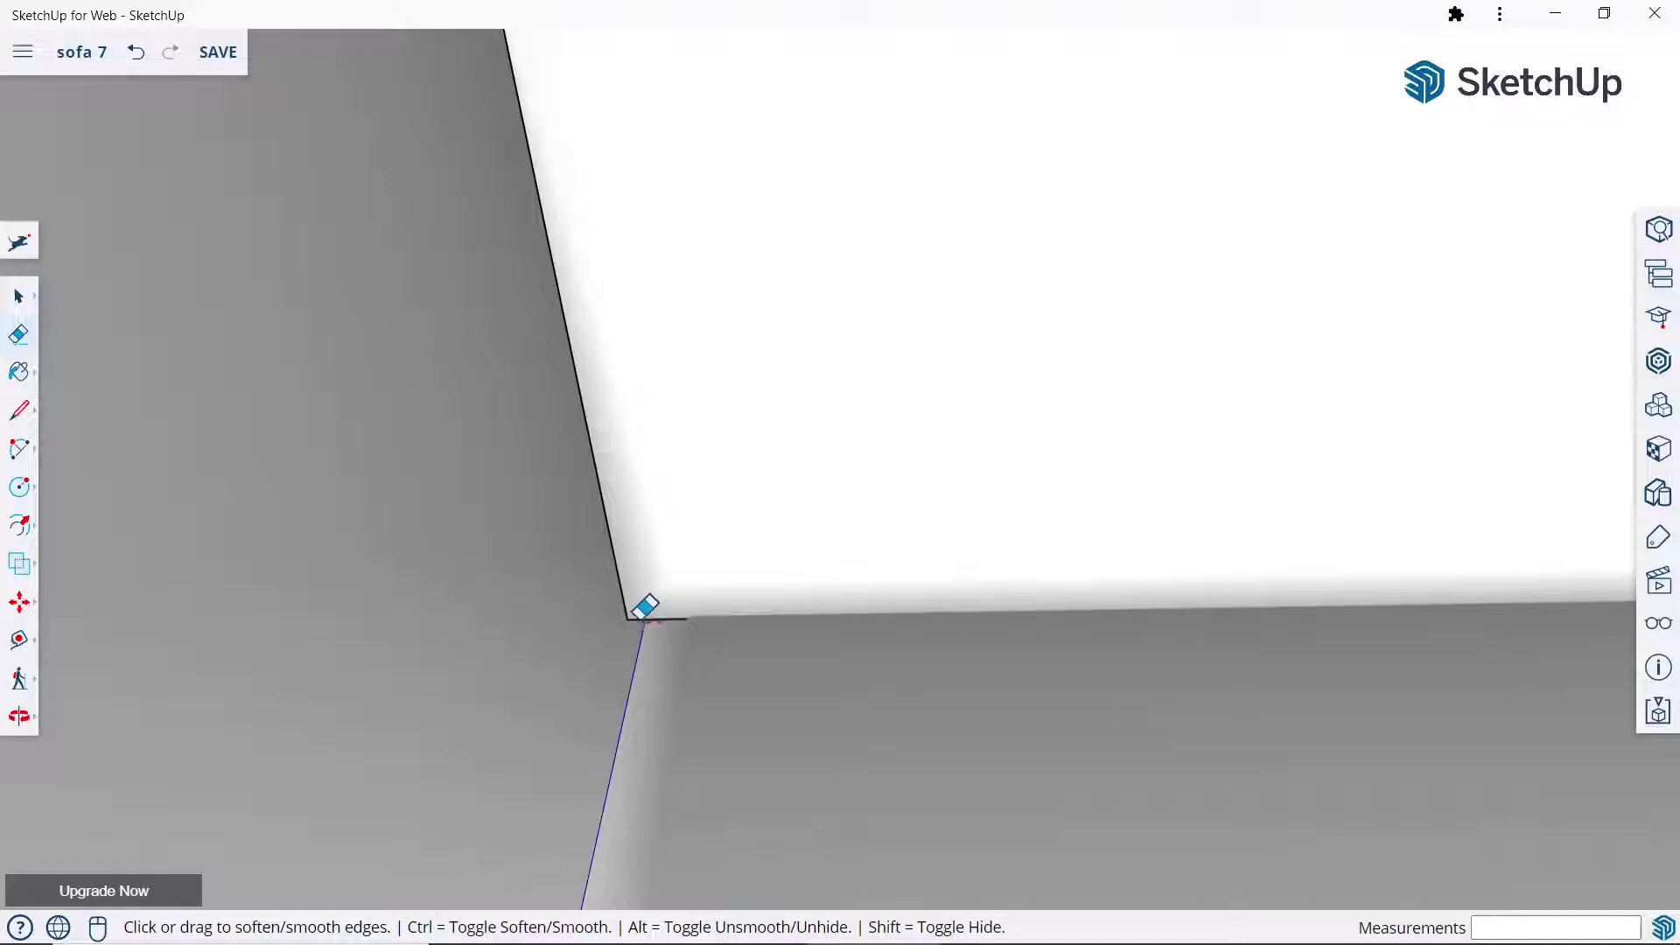
left_click(623, 574, "ctrl")
scroll(652, 547, "down", 3)
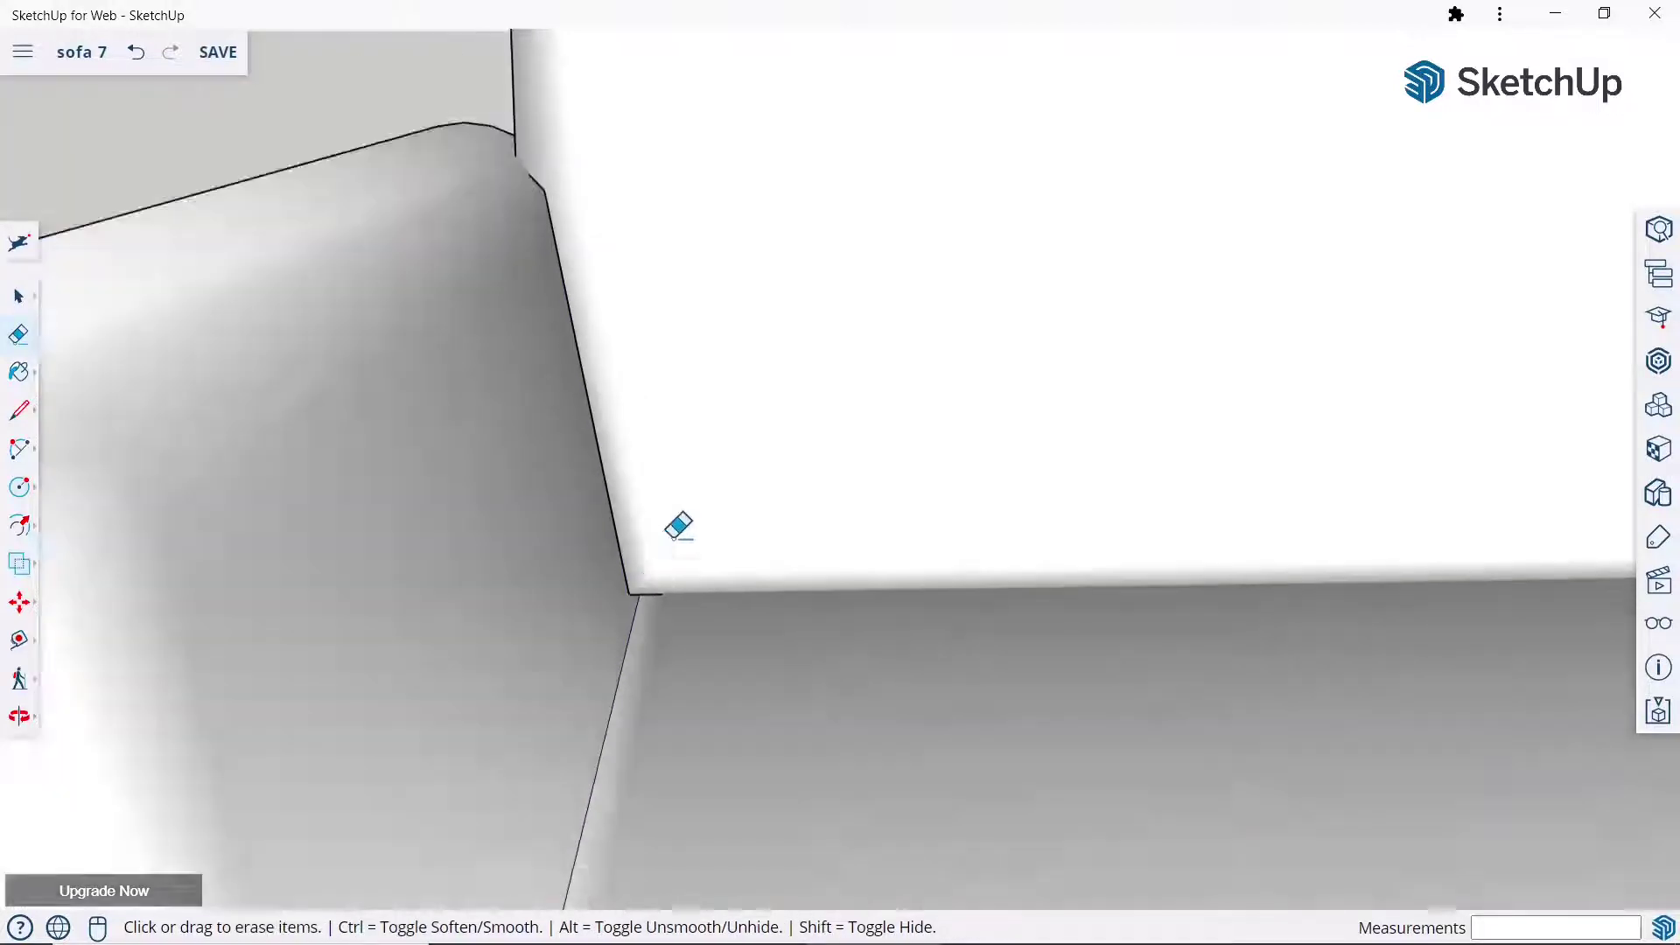
scroll(604, 473, "down", 4)
Select and deselect the whole finished sofa, letting it save as sofa 7.
left_click(17, 297)
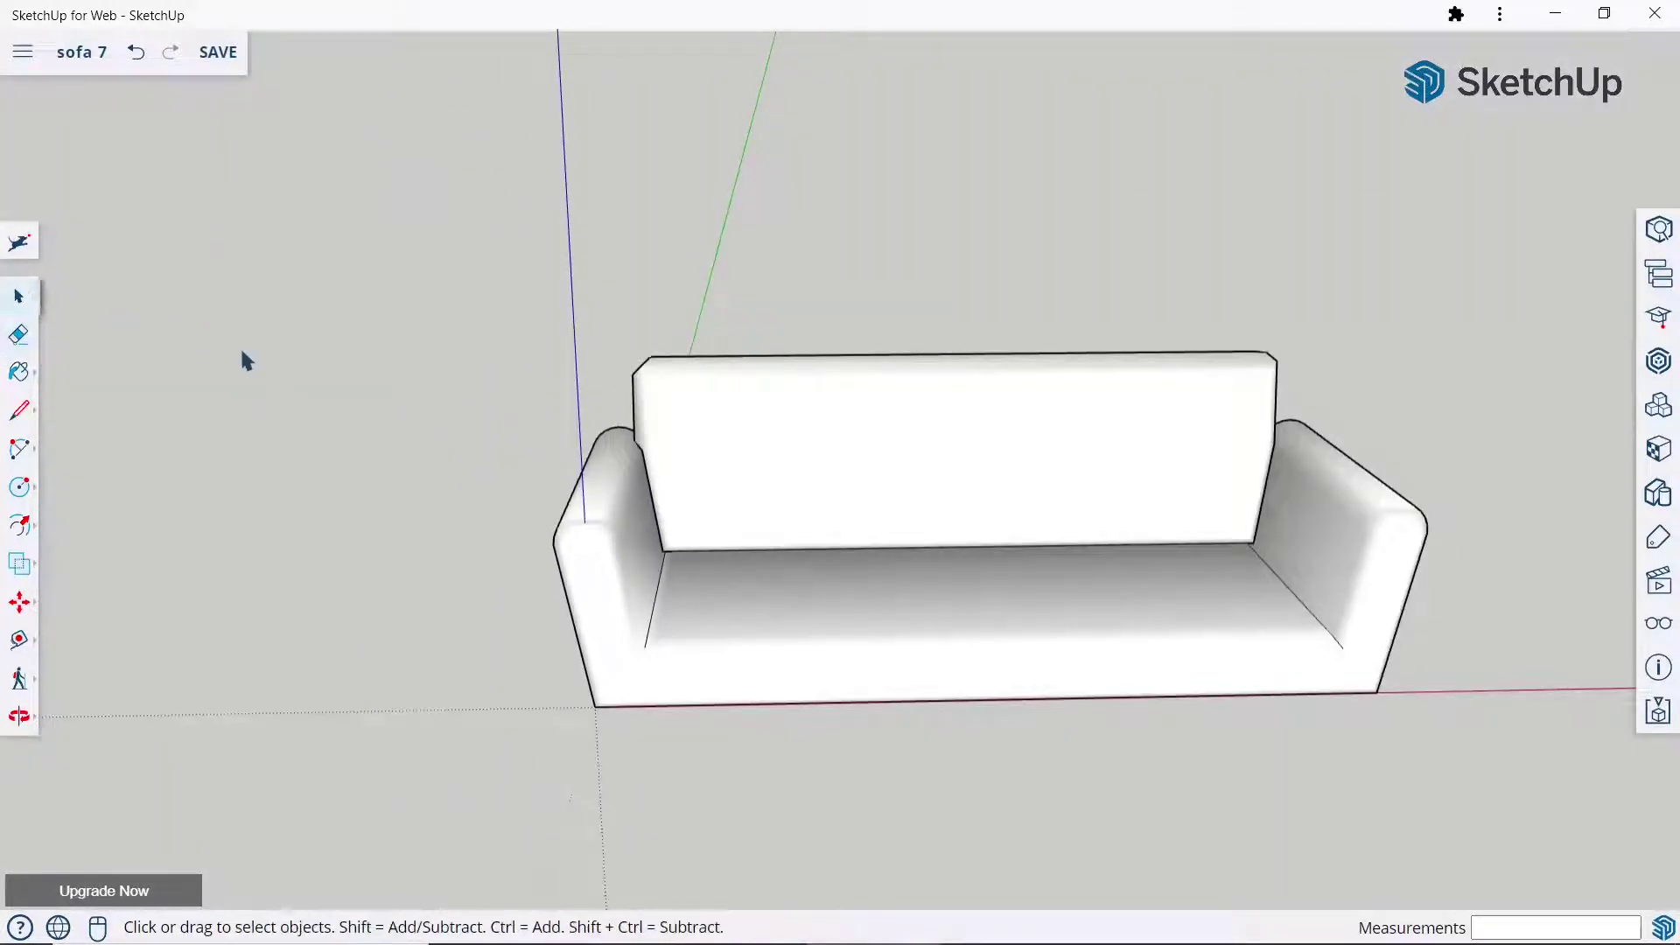
scroll(952, 528, "down", 3)
mouse_move(952, 528)
middle_mouse_down()
mouse_move(637, 546)
mouse_move(747, 585)
middle_mouse_up()
scroll(746, 584, "up", 3)
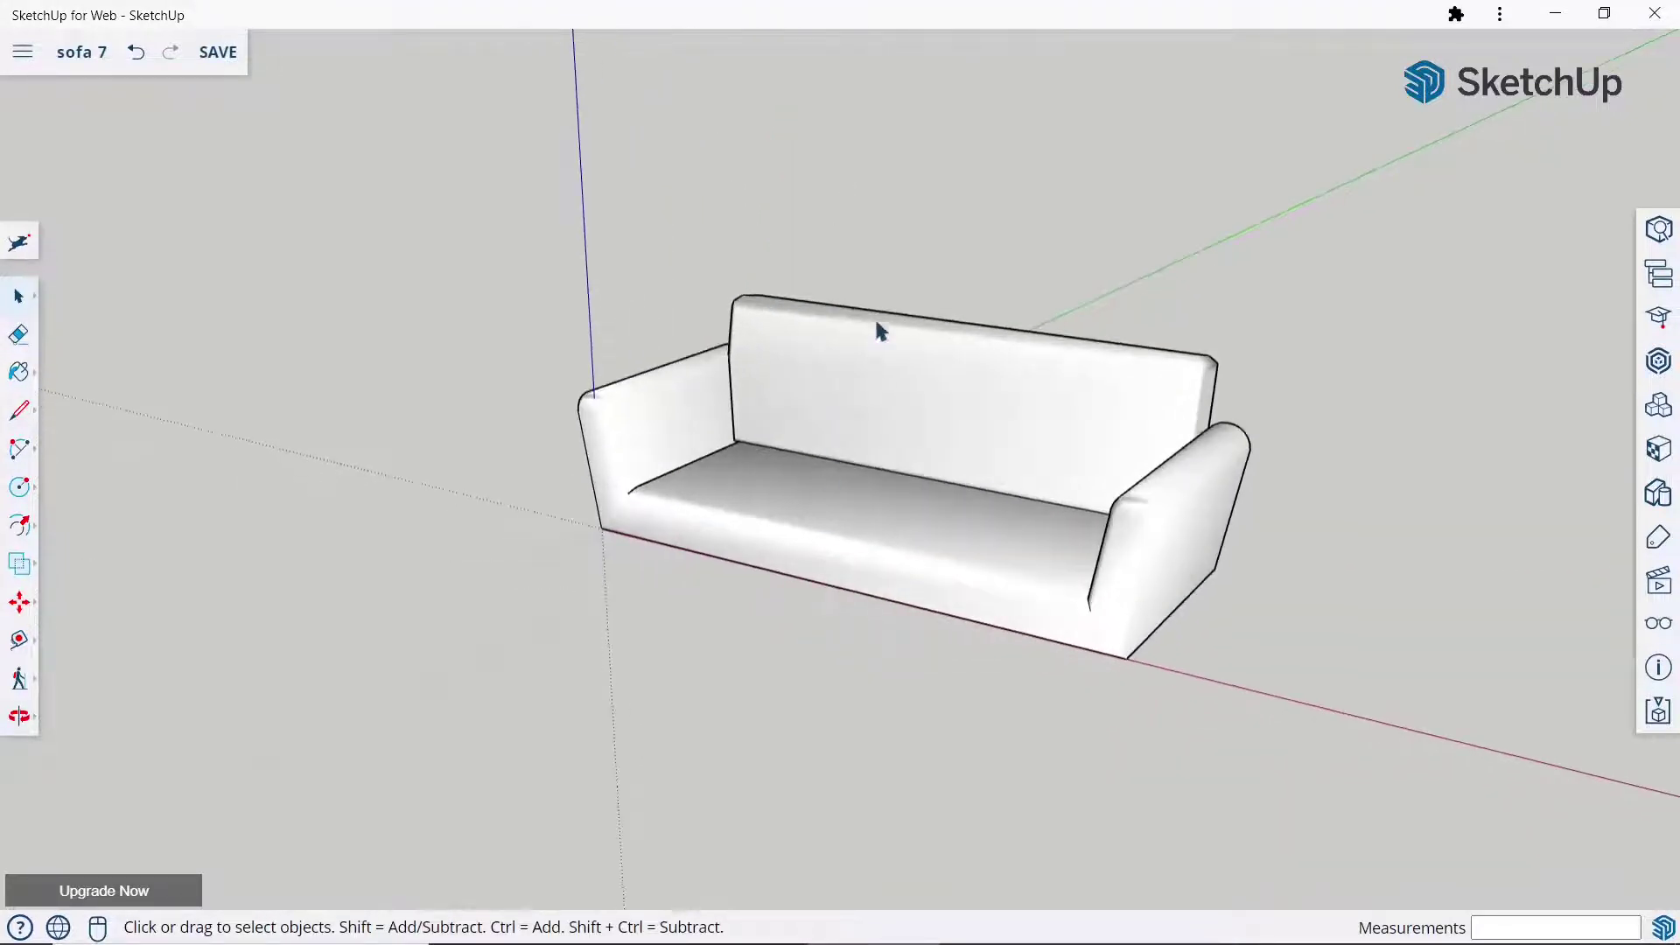
left_click_drag(490, 231, 1309, 714)
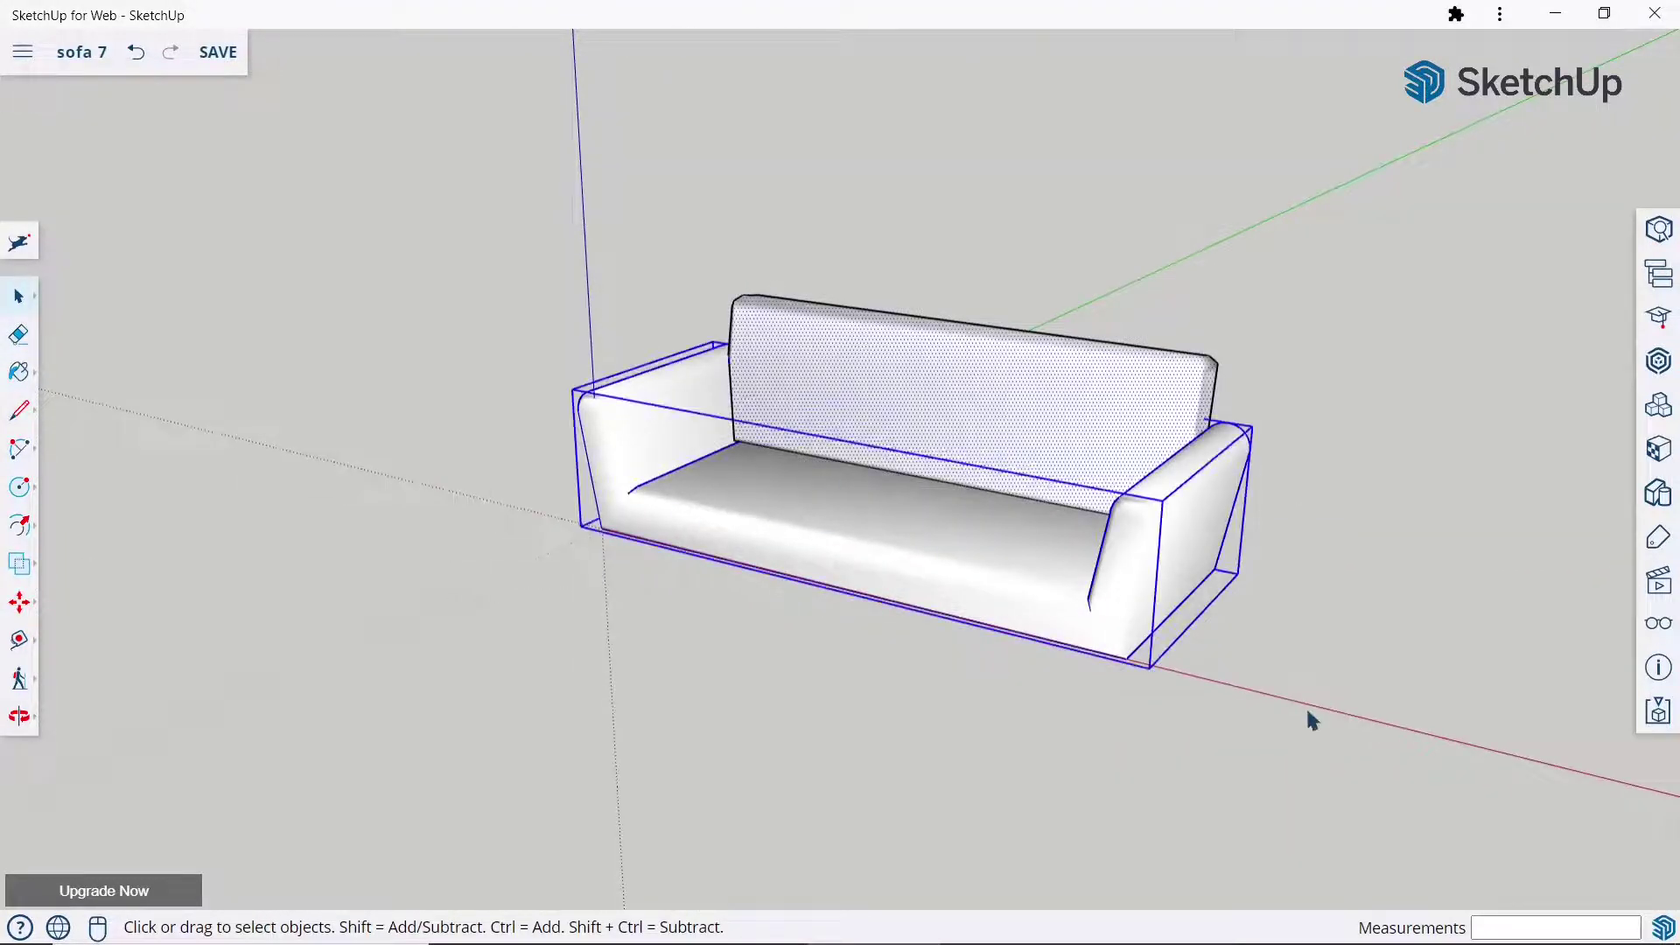
left_click(1308, 713)
scroll(559, 622, "down", 2)
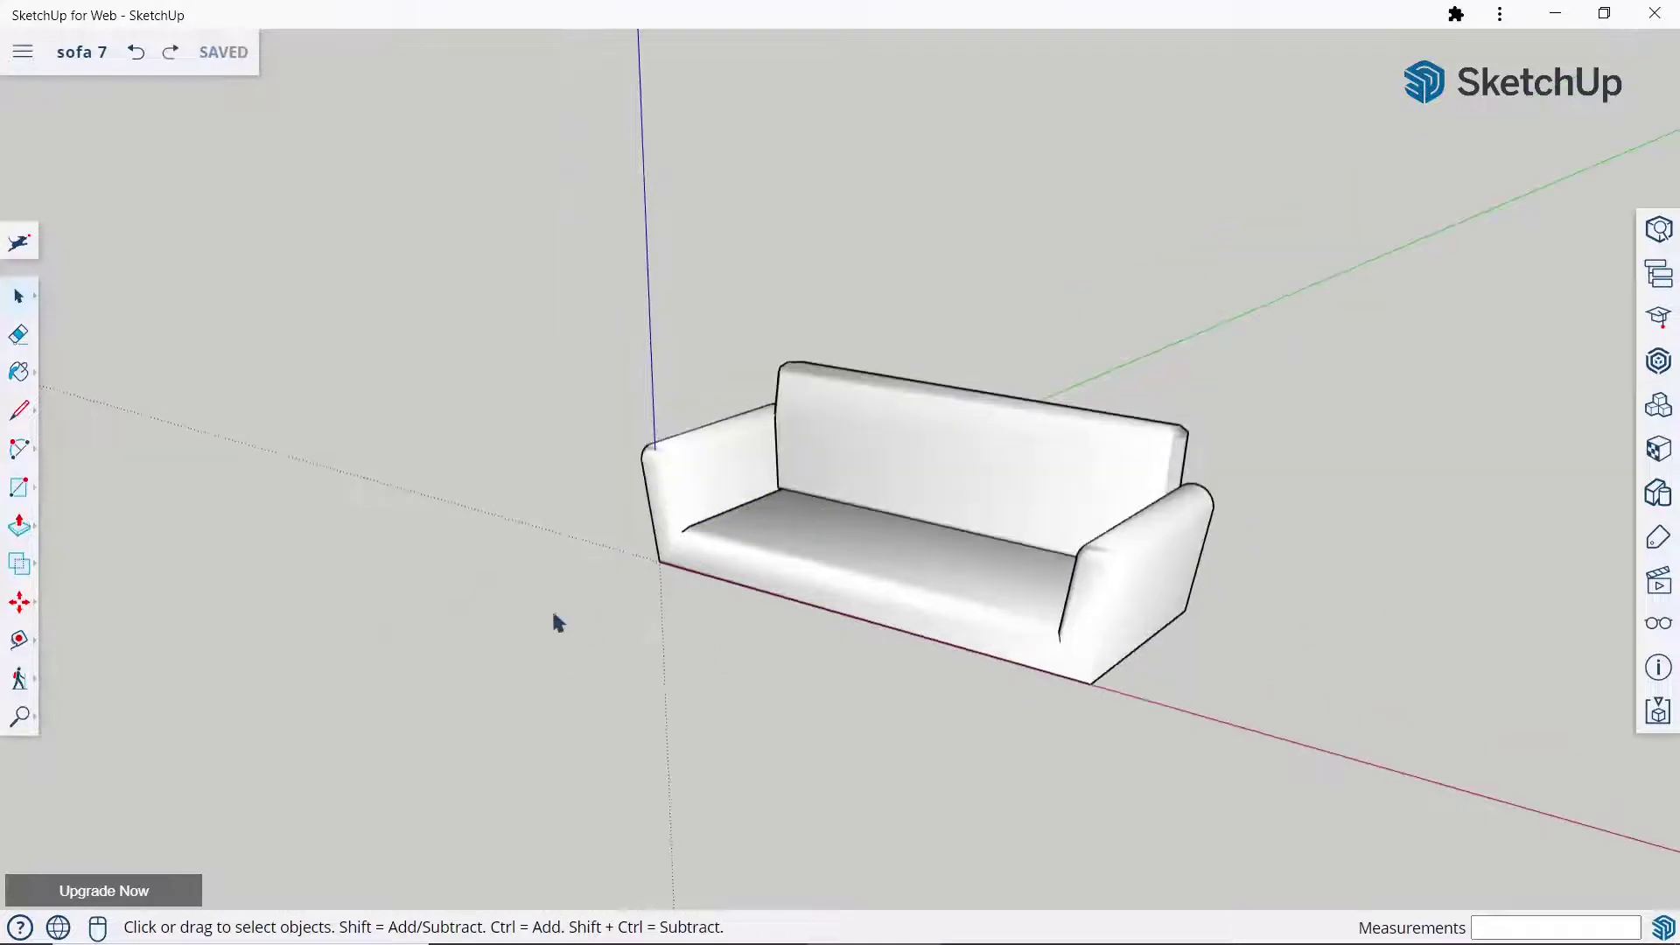
scroll(517, 589, "down", 3)
scroll(1101, 604, "up", 1)
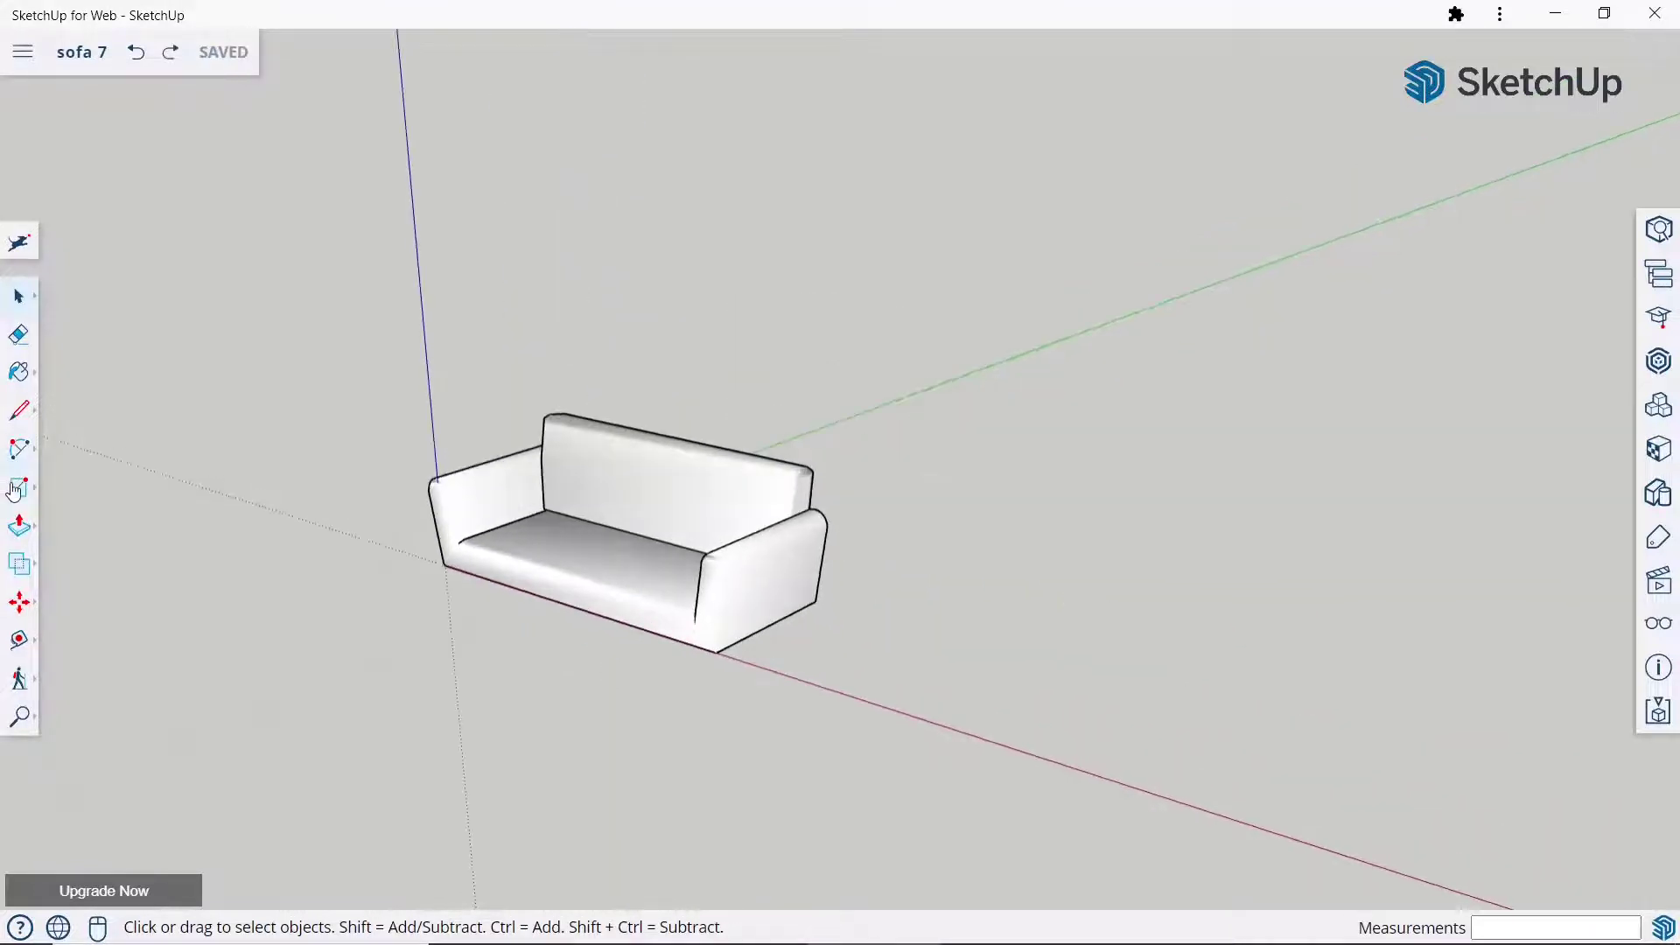
left_click(15, 490)
Draw a 2150 × 780 mm rectangle on the red axis beside the sofa.
left_click(66, 402)
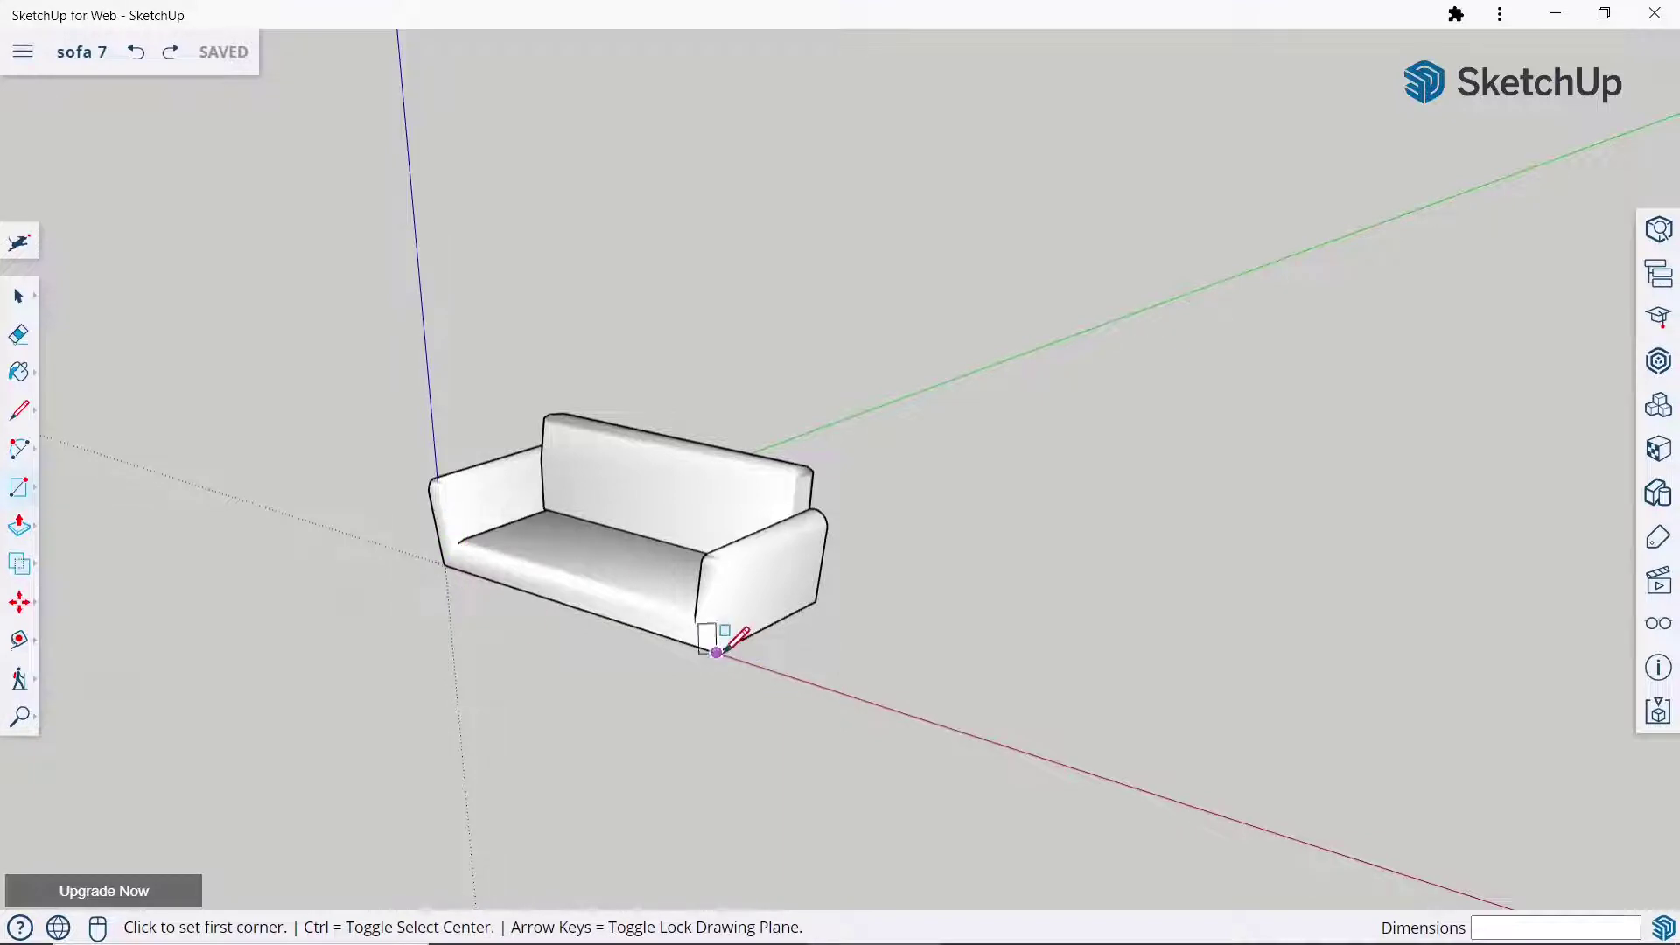
left_click(890, 707)
type("2150,780")
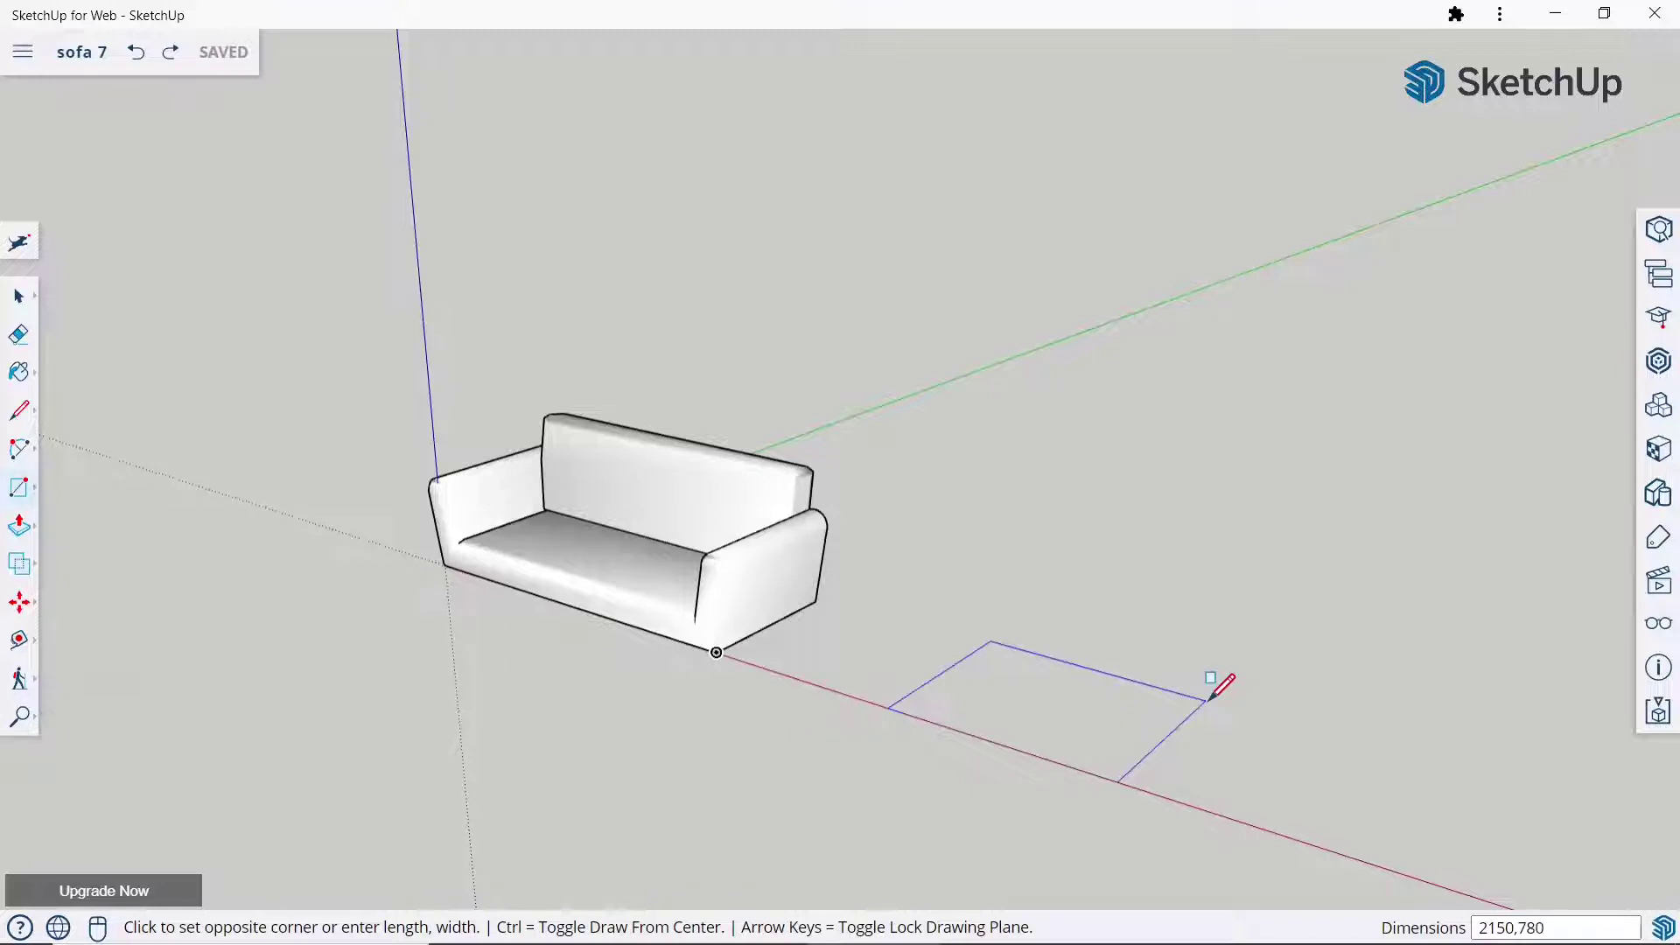
key("Return")
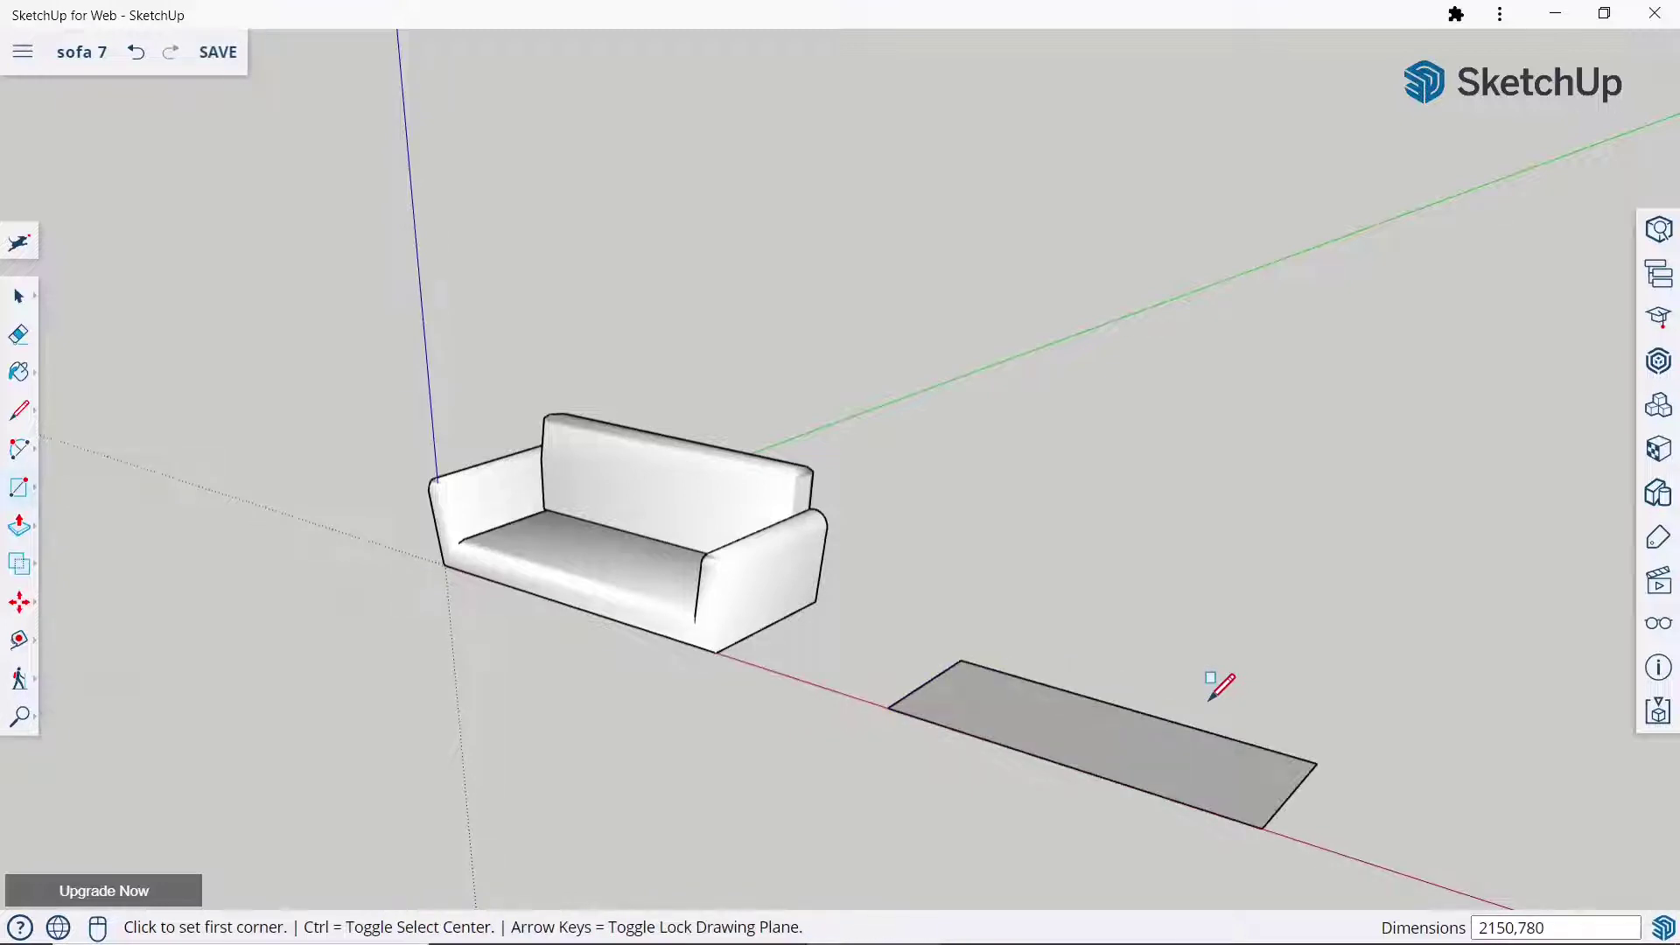
Push/pull the rectangle up 180 mm into a slab.
left_click(19, 525)
left_click(1004, 750)
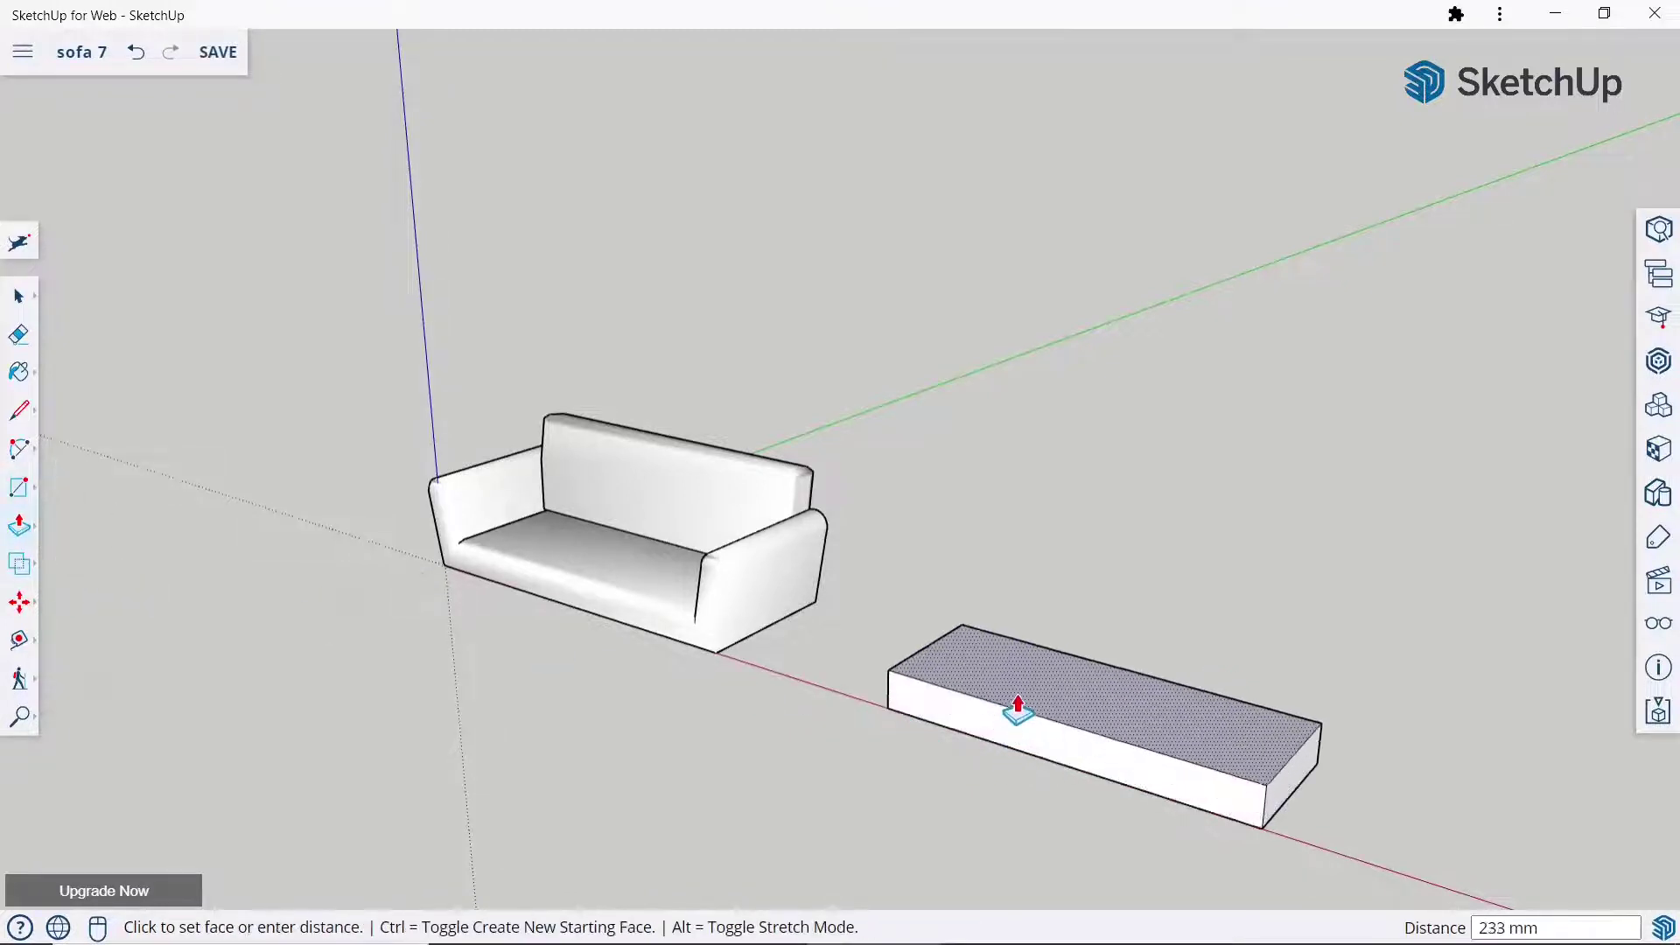
type("180")
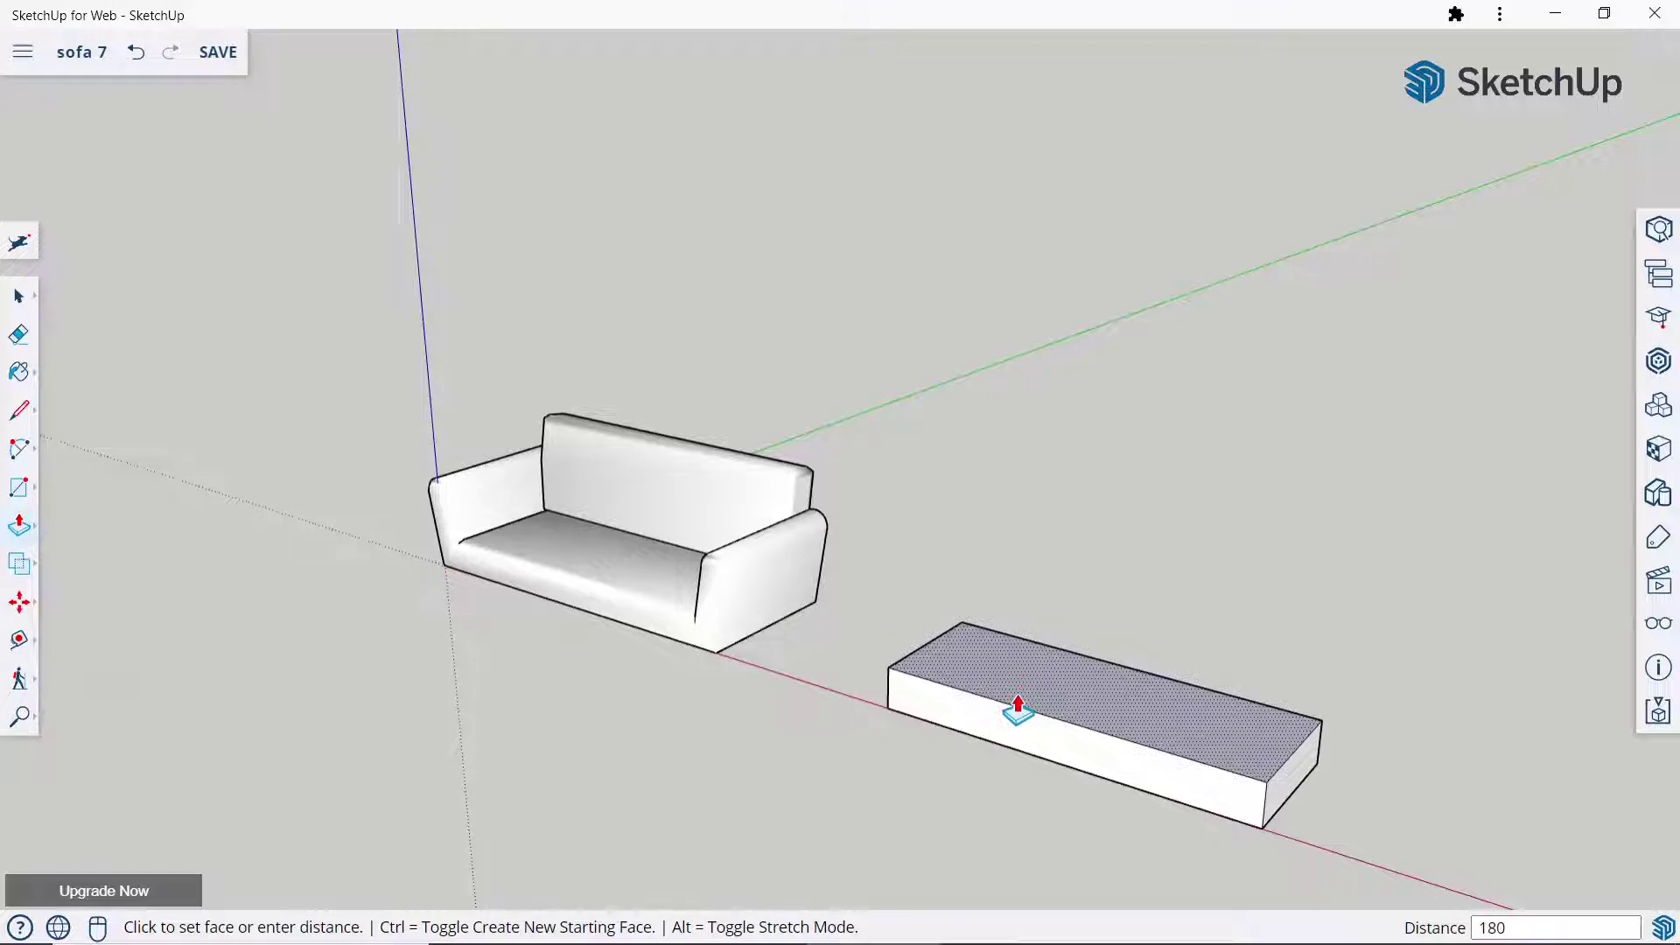
key("Return")
scroll(881, 682, "down", 3)
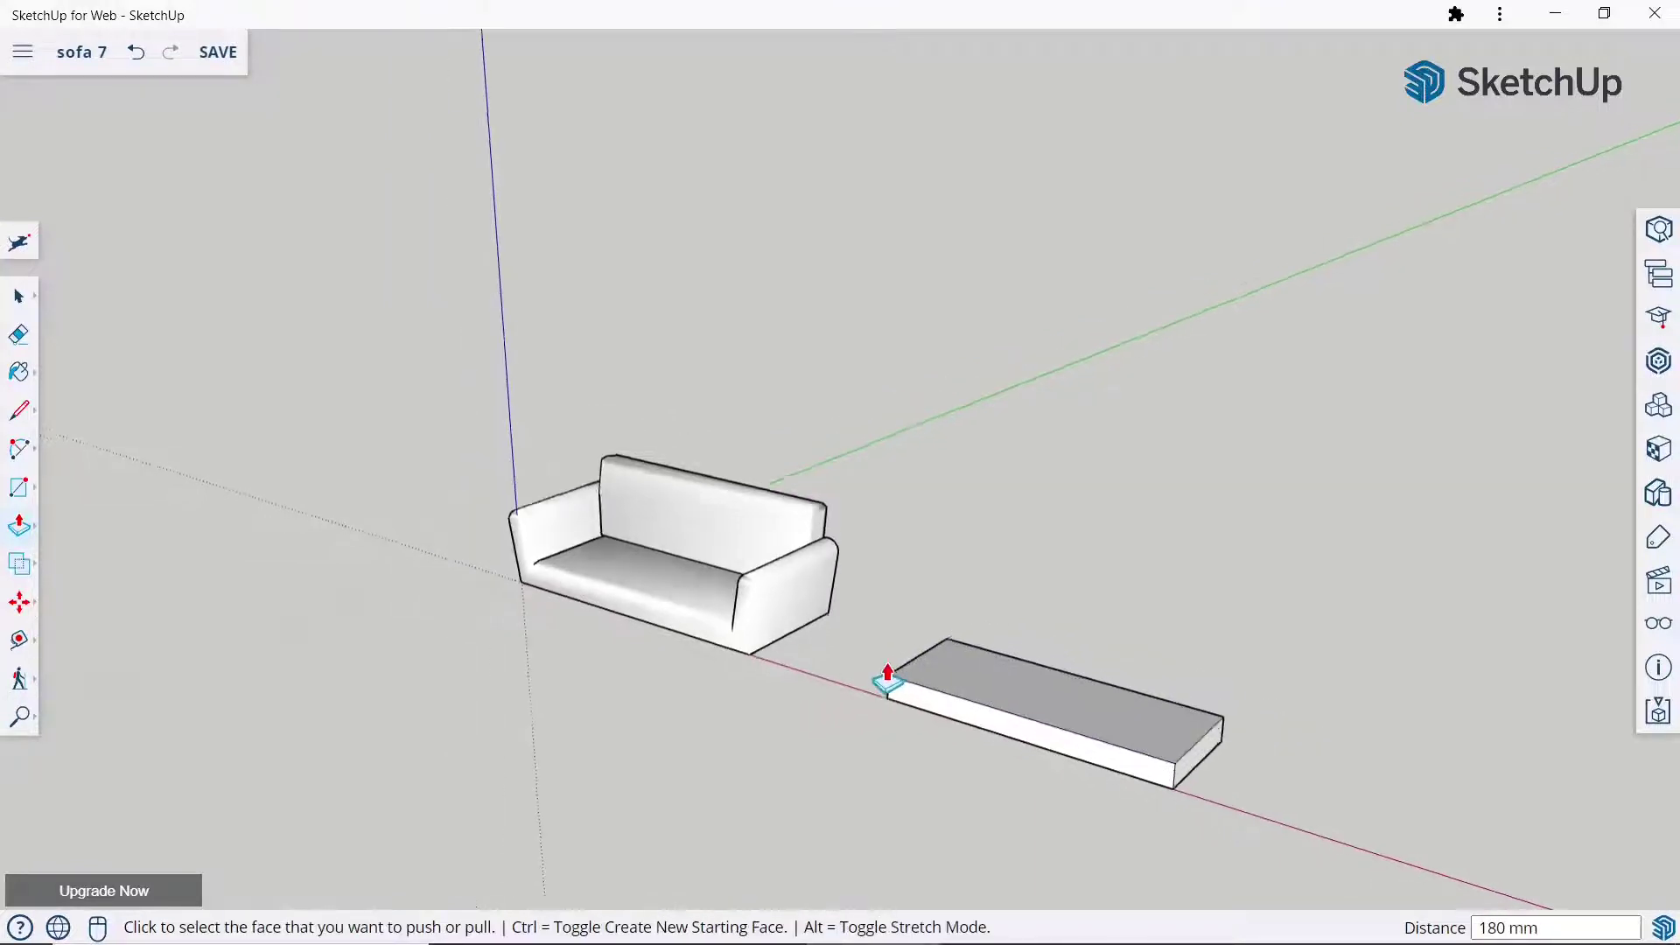
scroll(1255, 835, "up", 2)
left_click(19, 525)
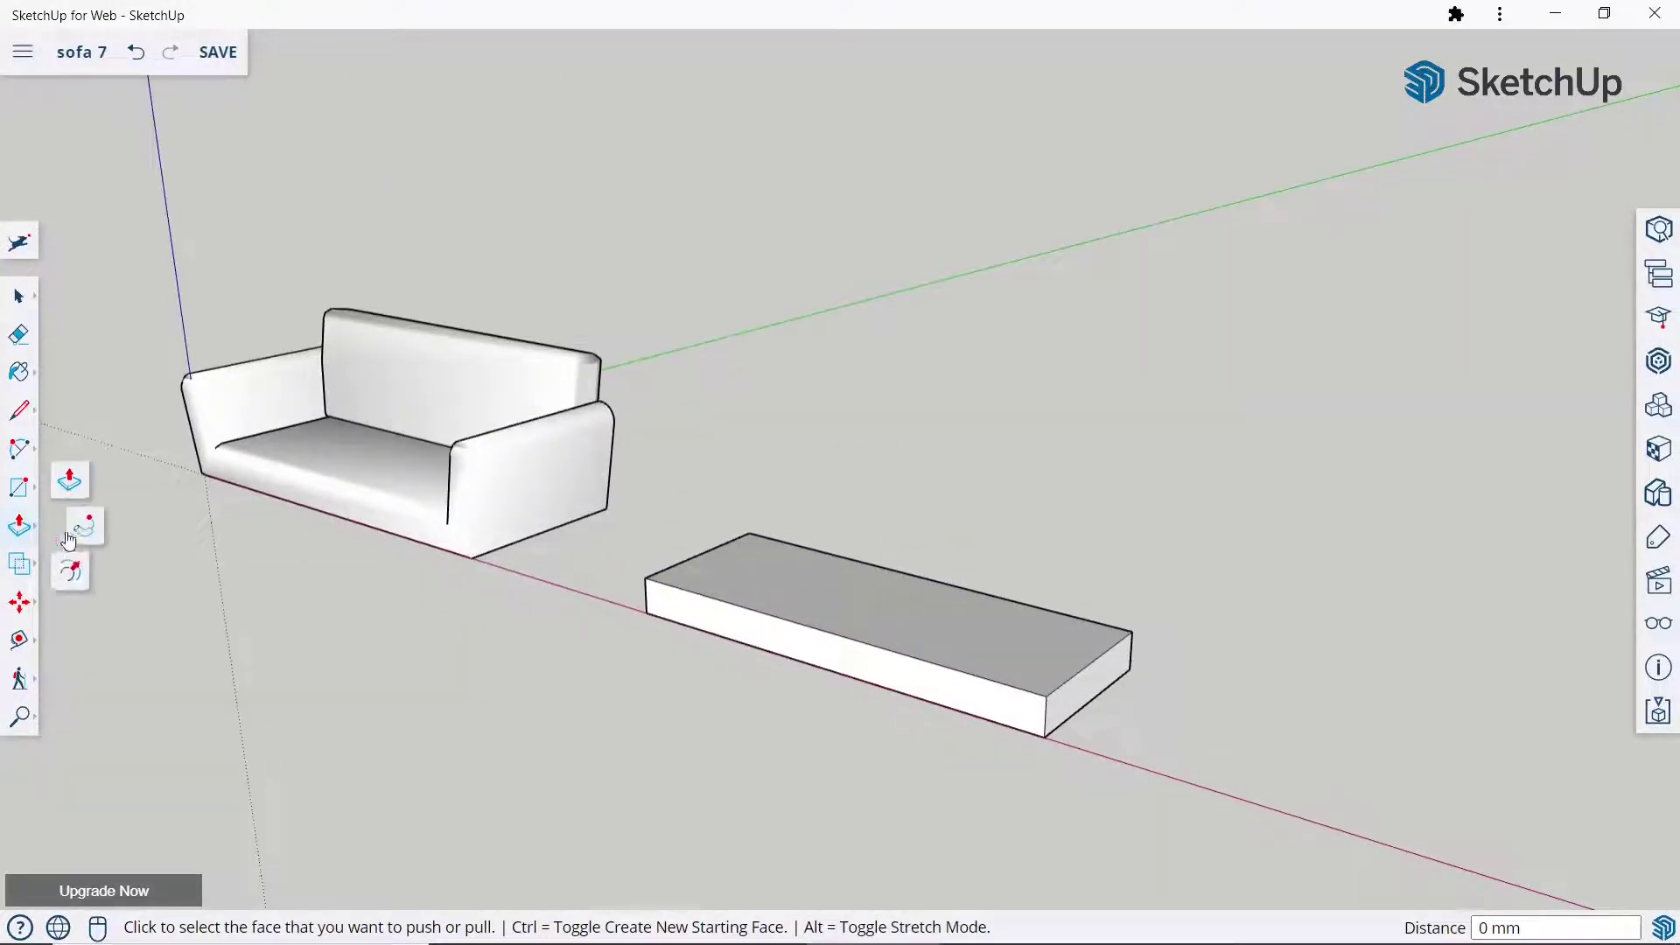
Offset 30 mm inset outlines on the slab's top, front and right end faces.
left_click(75, 571)
left_click(801, 579)
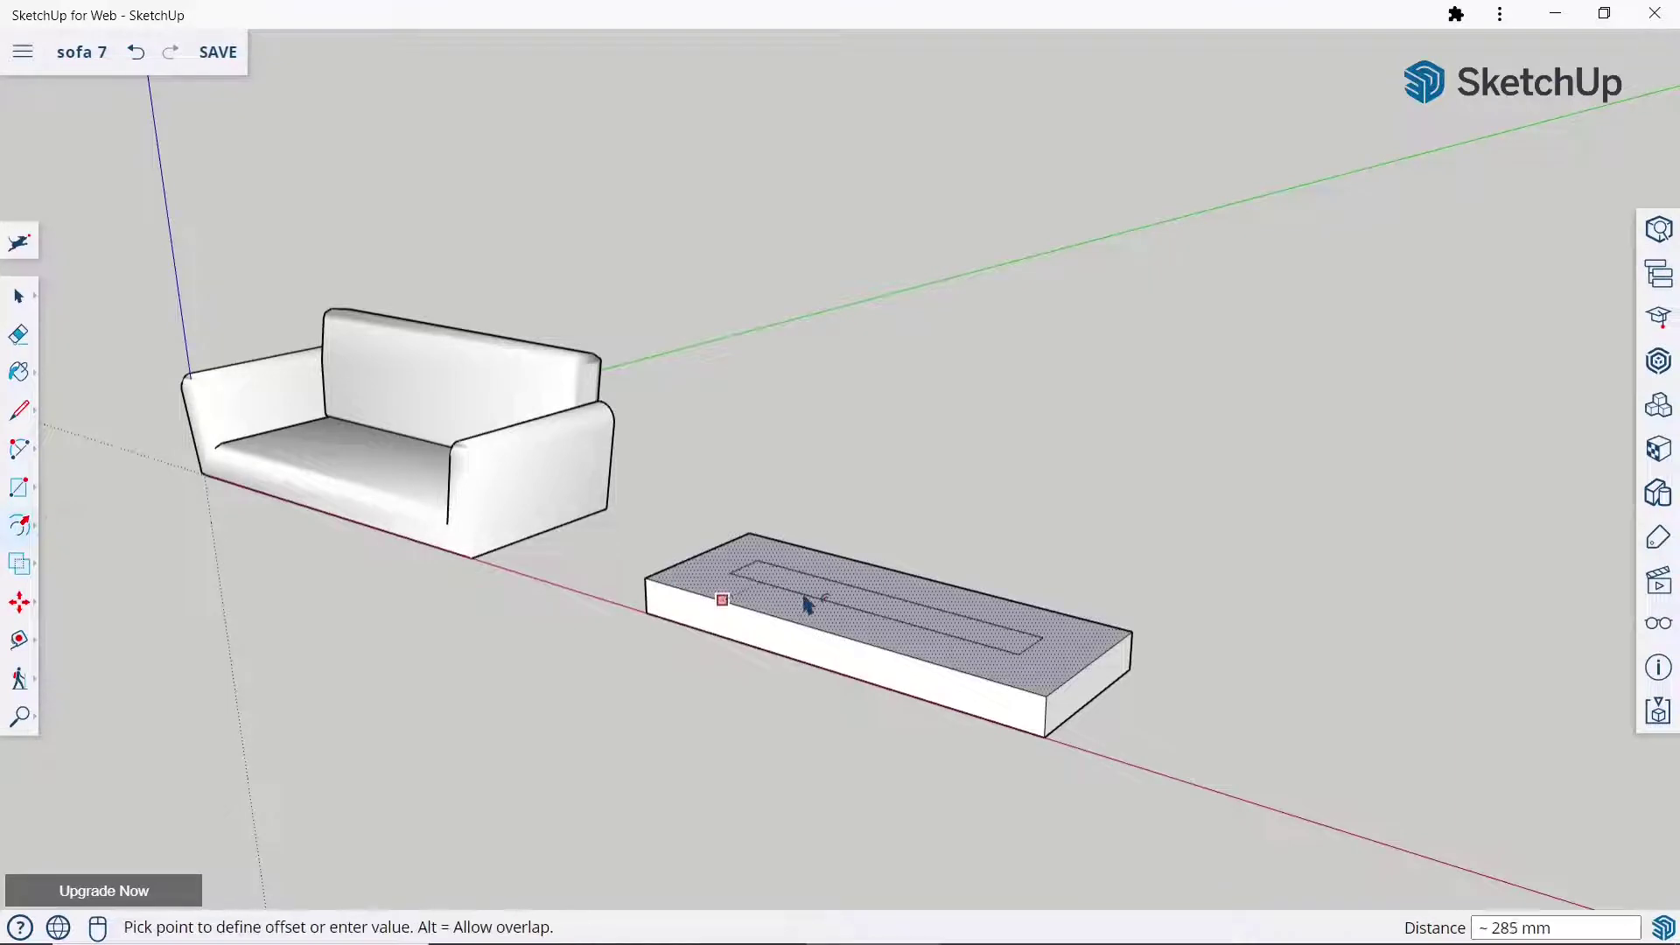
key("Return")
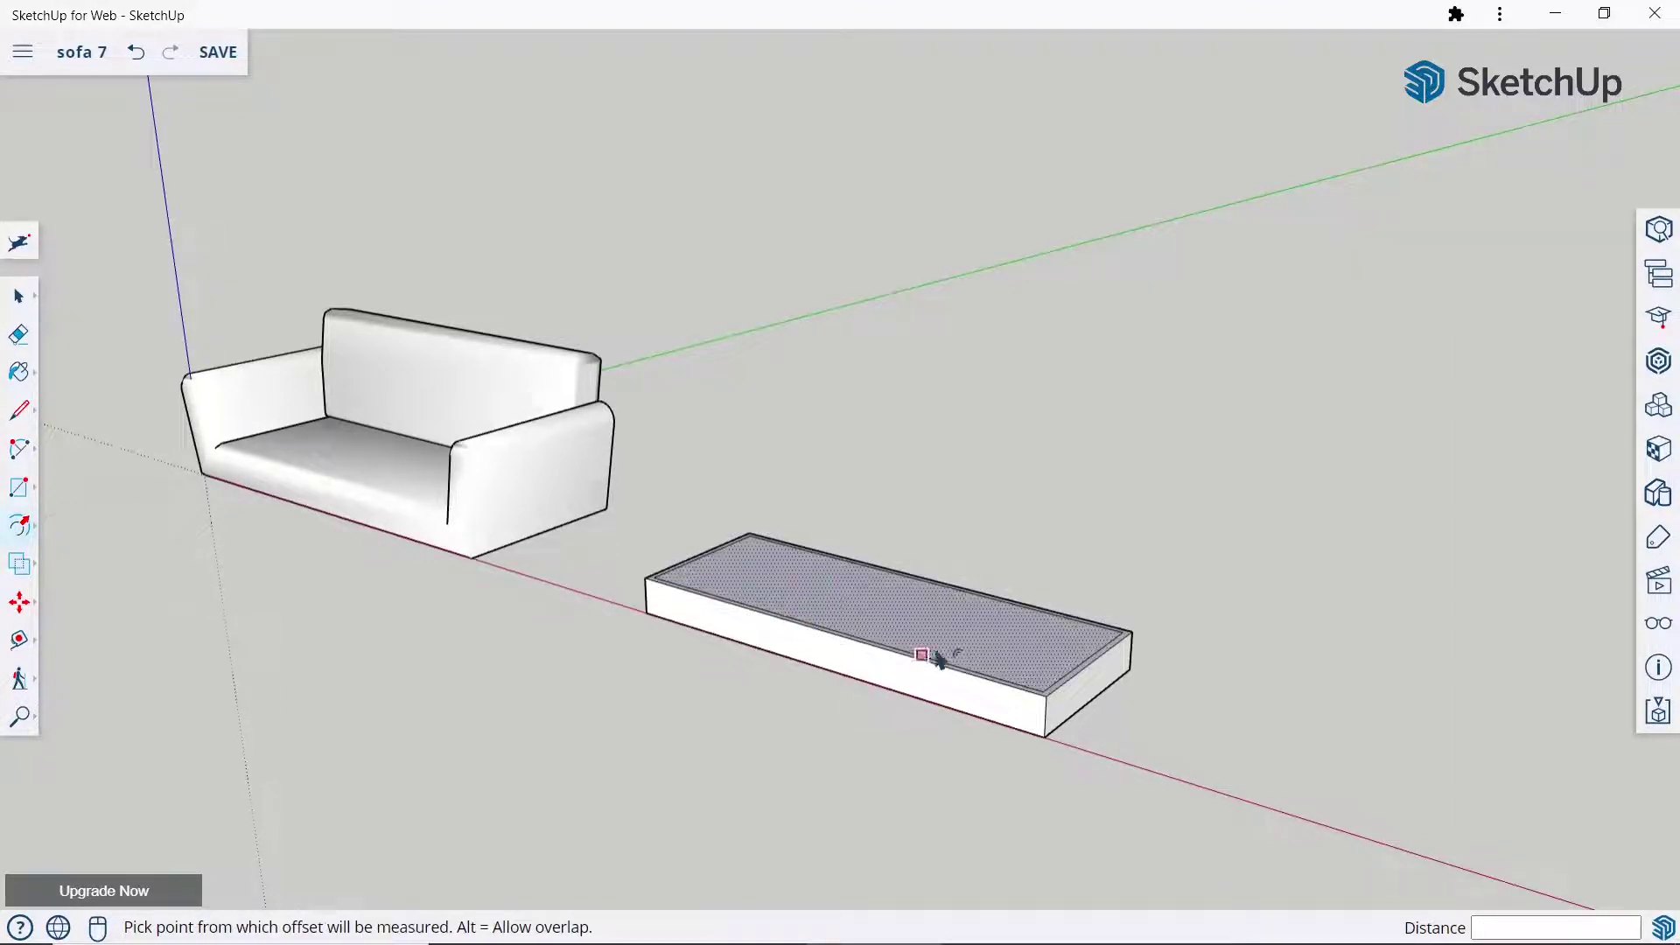
scroll(937, 660, "up", 3)
left_click(894, 667)
type("30")
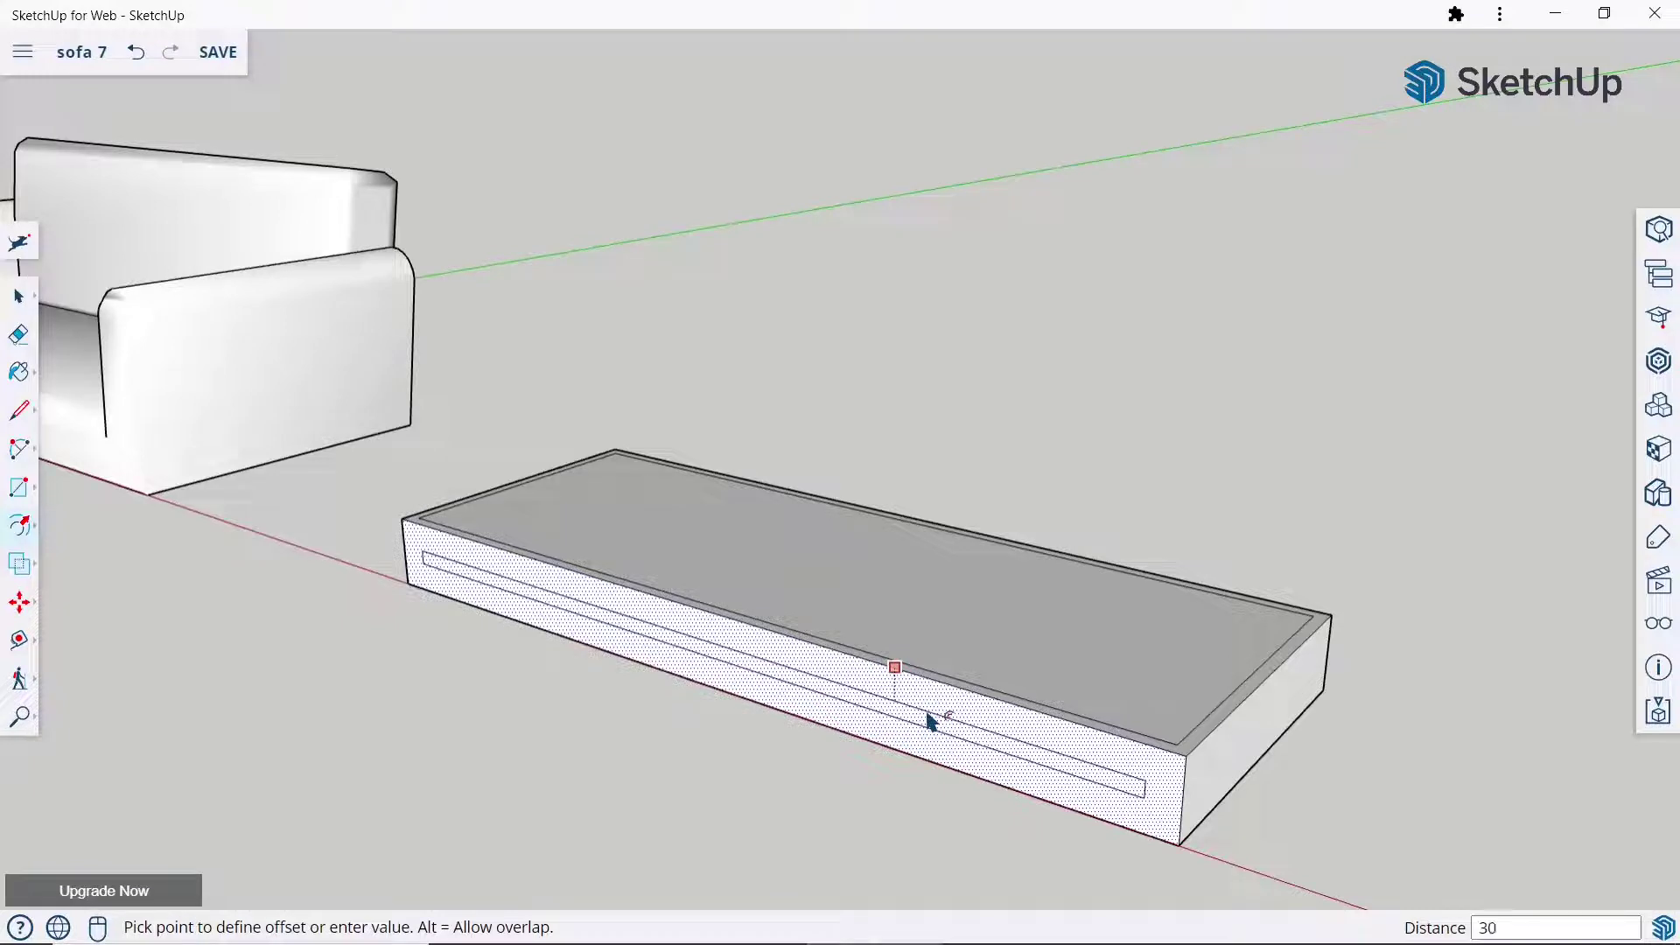
key("Return")
left_click(1240, 737)
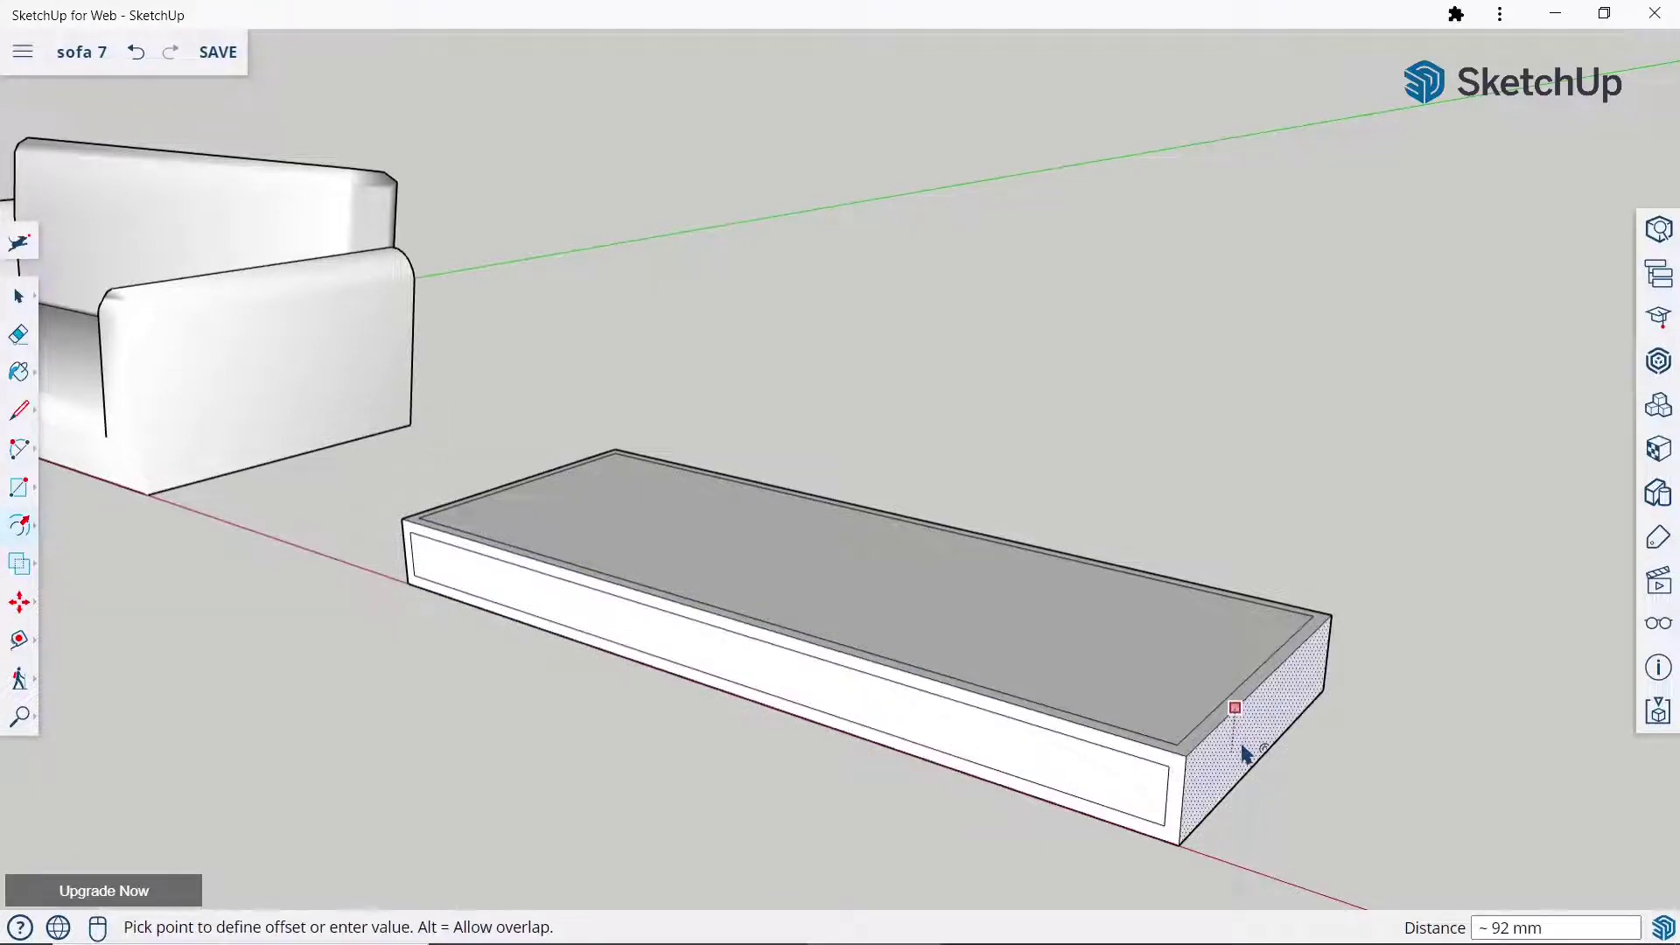
key("Return")
Offset a 30 mm inset outline on the slab's left end face.
scroll(1242, 727, "down", 3)
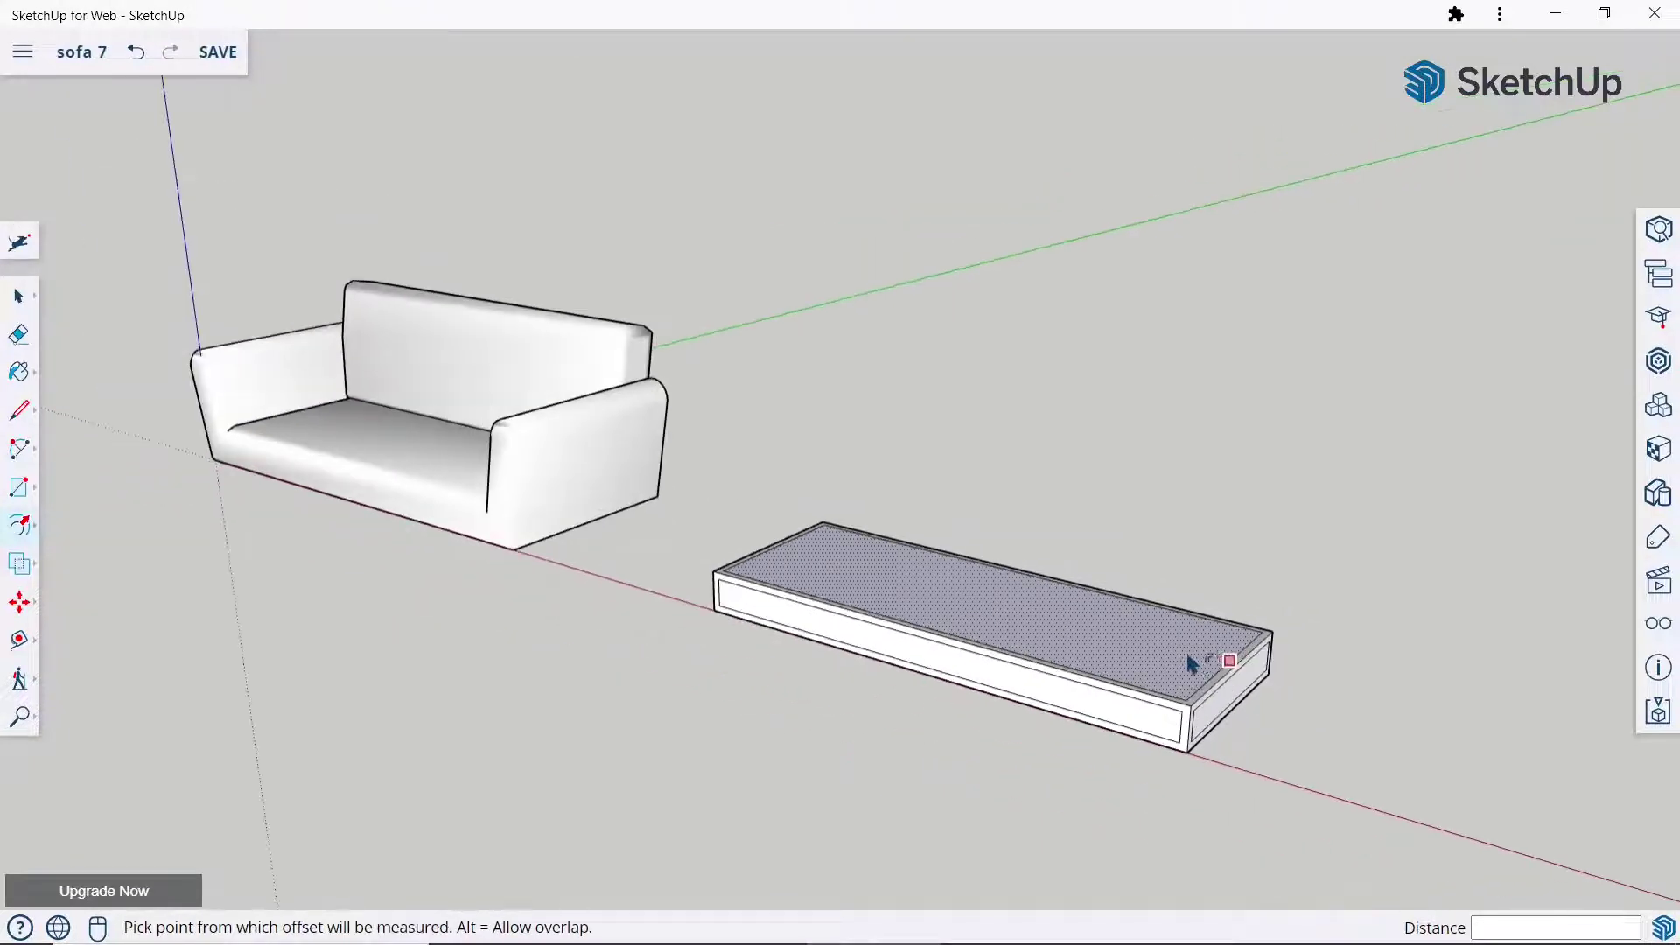
mouse_move(1192, 667)
middle_mouse_down()
mouse_move(1039, 622)
mouse_move(875, 604)
middle_mouse_up()
scroll(855, 601, "up", 2)
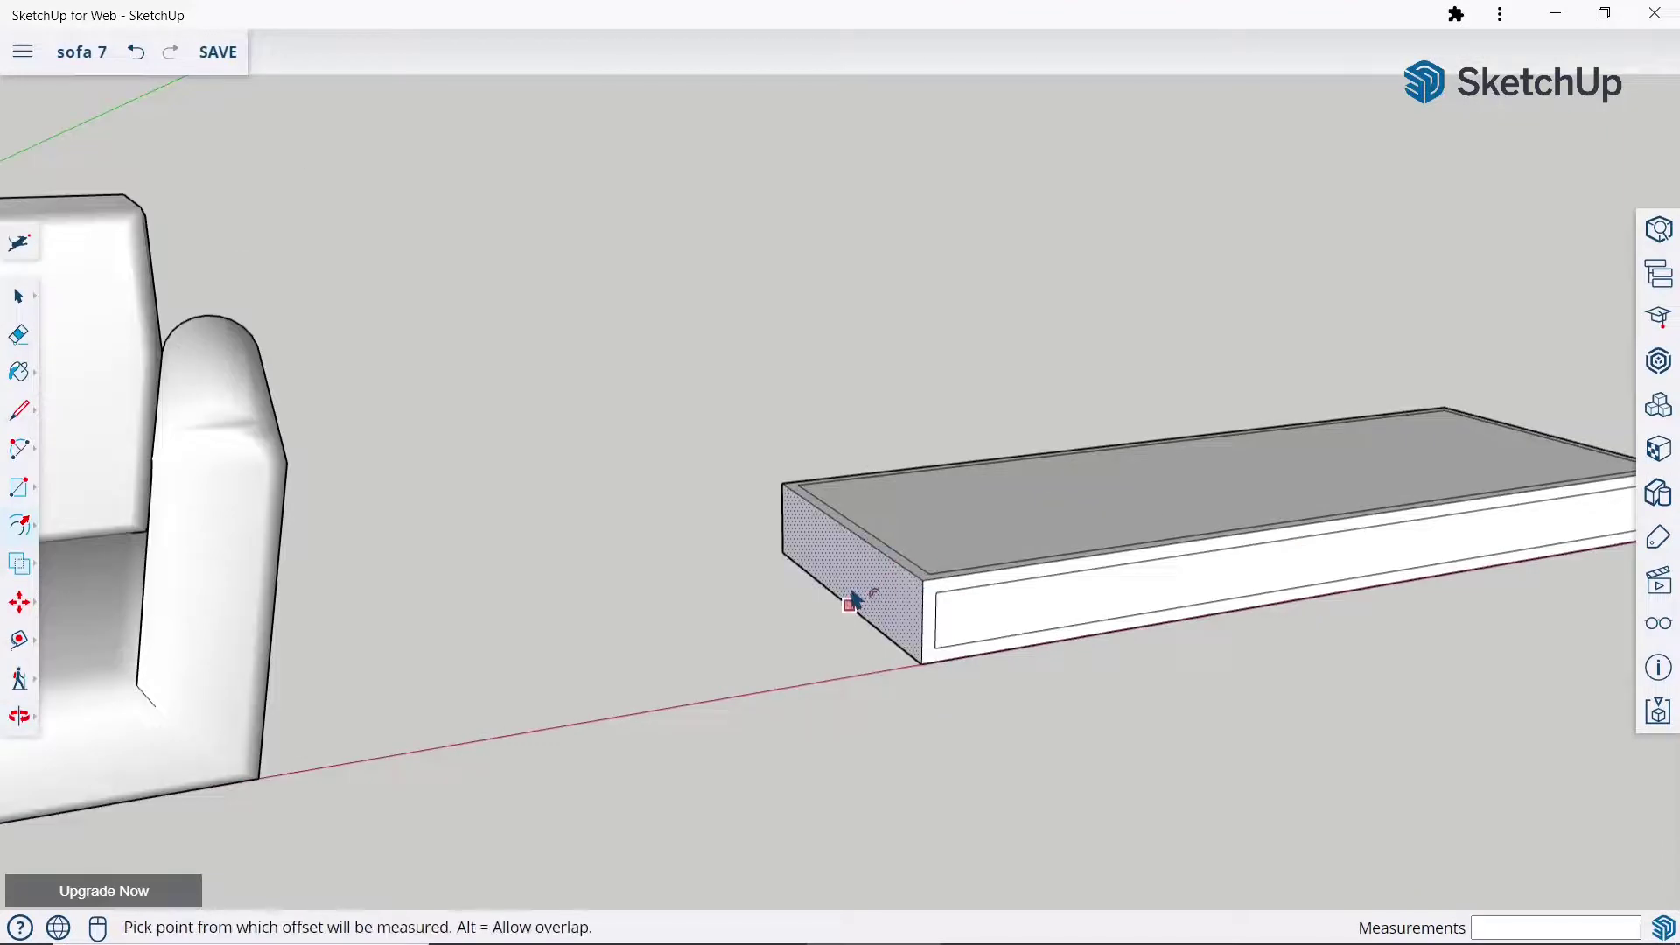
left_click(849, 604)
key("Return")
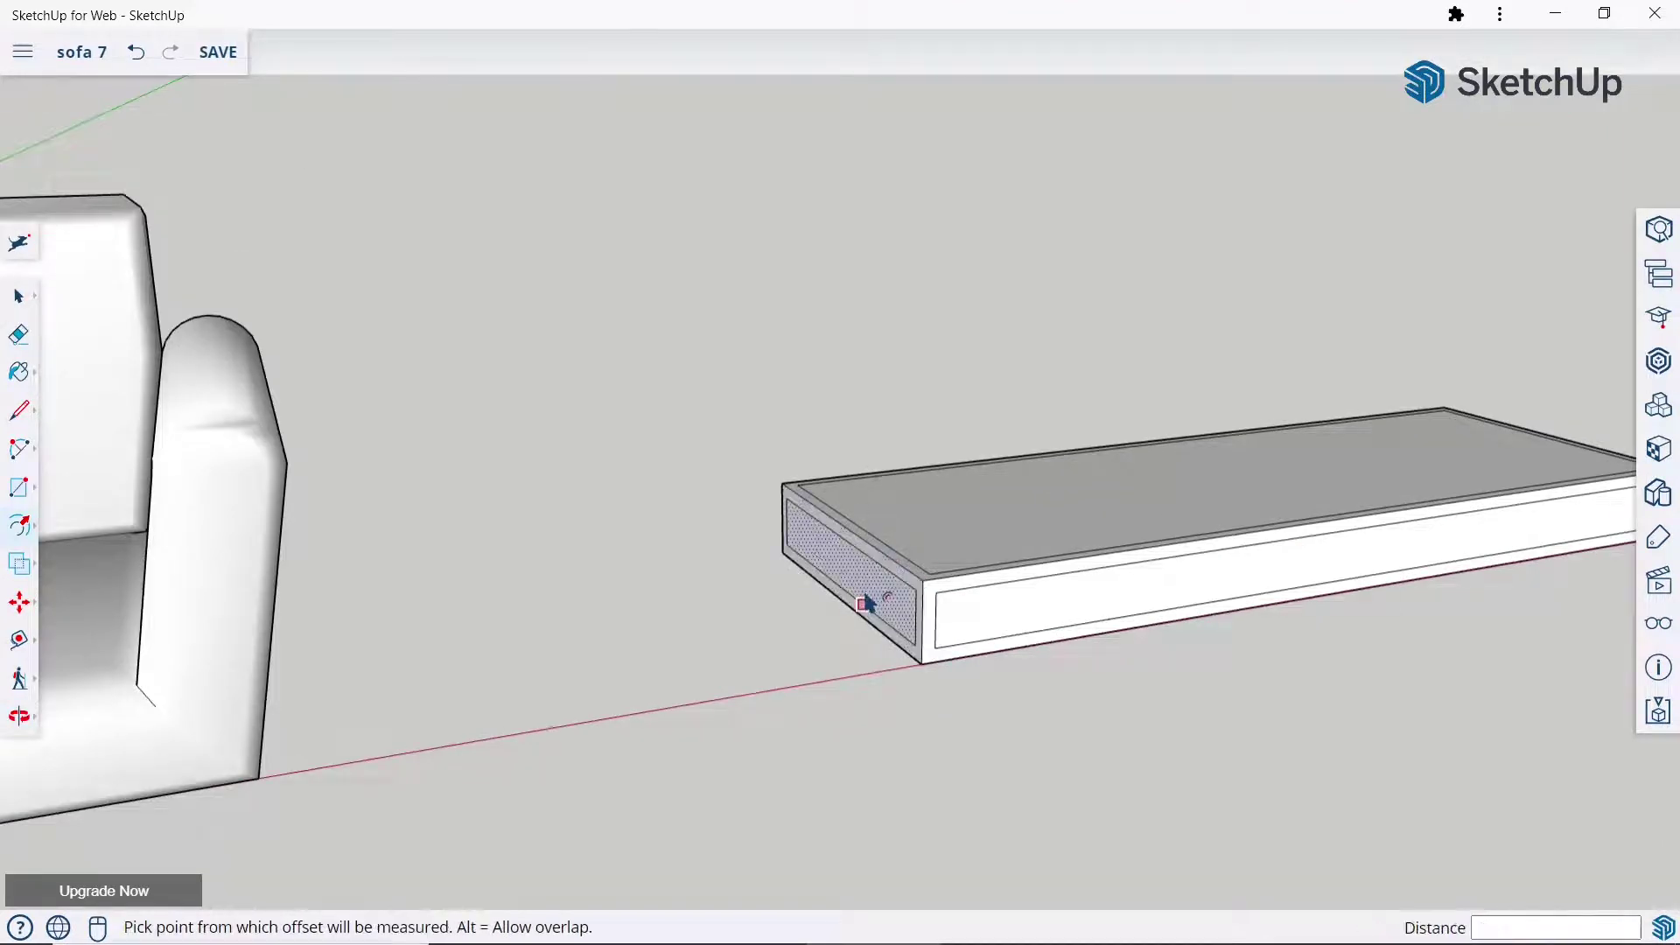
scroll(869, 600, "down", 3)
middle_click_drag(1162, 481, 1000, 620)
scroll(1000, 619, "down", 1)
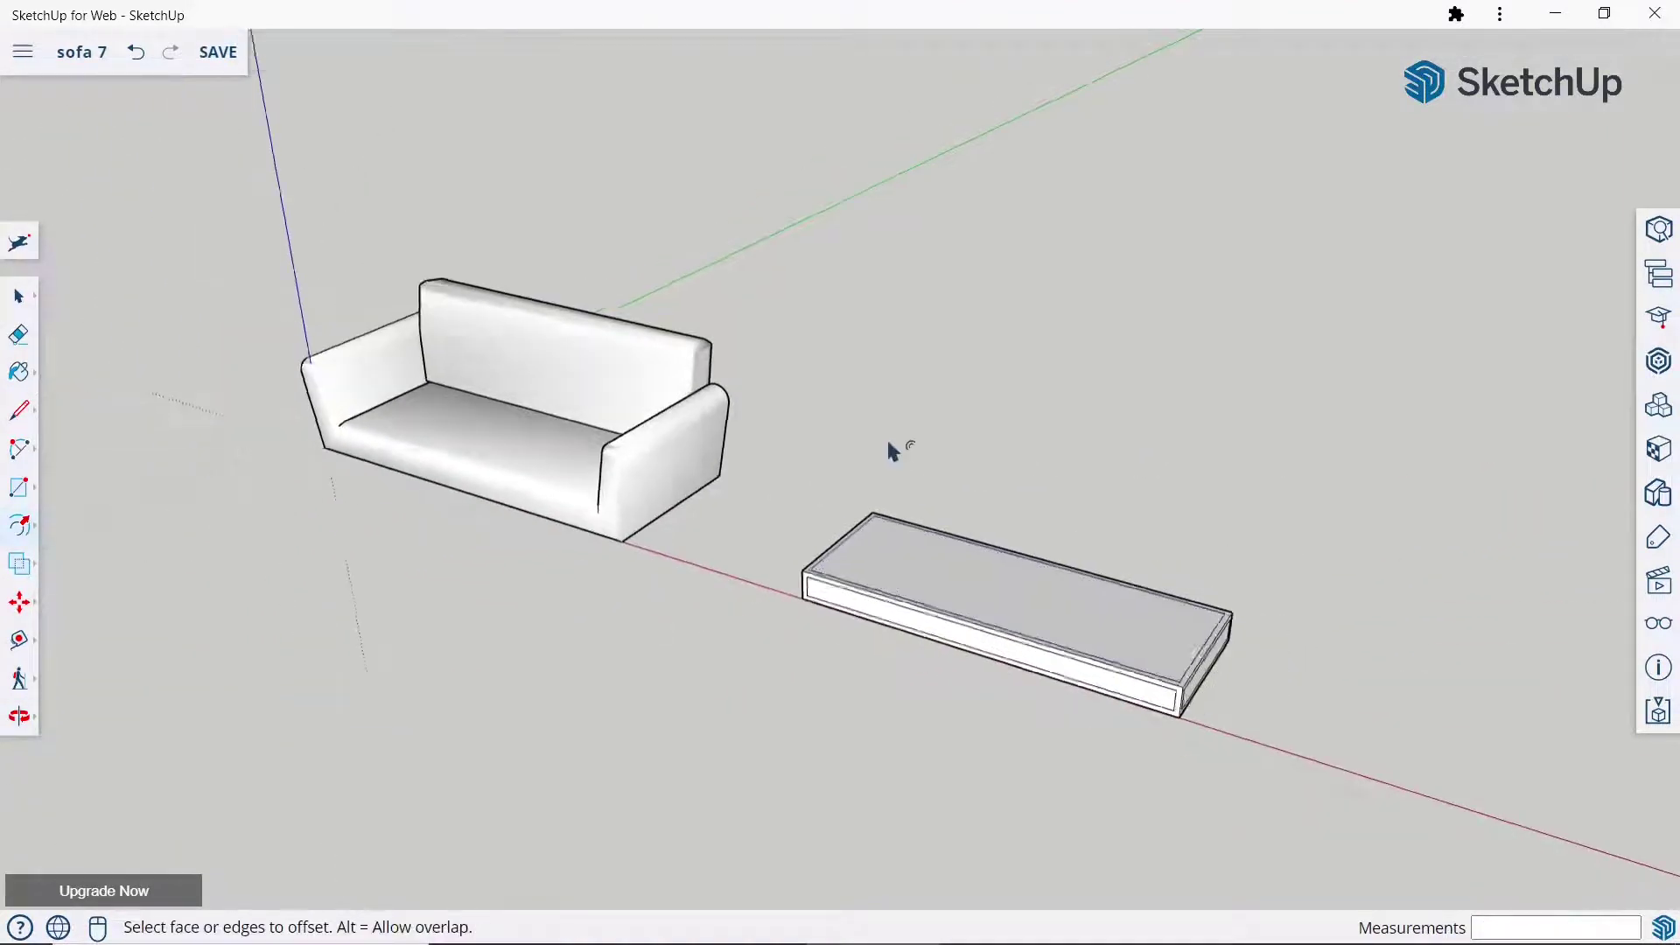
scroll(892, 446, "down", 1)
scroll(1103, 630, "up", 1)
Start moving the slab's inset top face upward with Move.
left_click(22, 525)
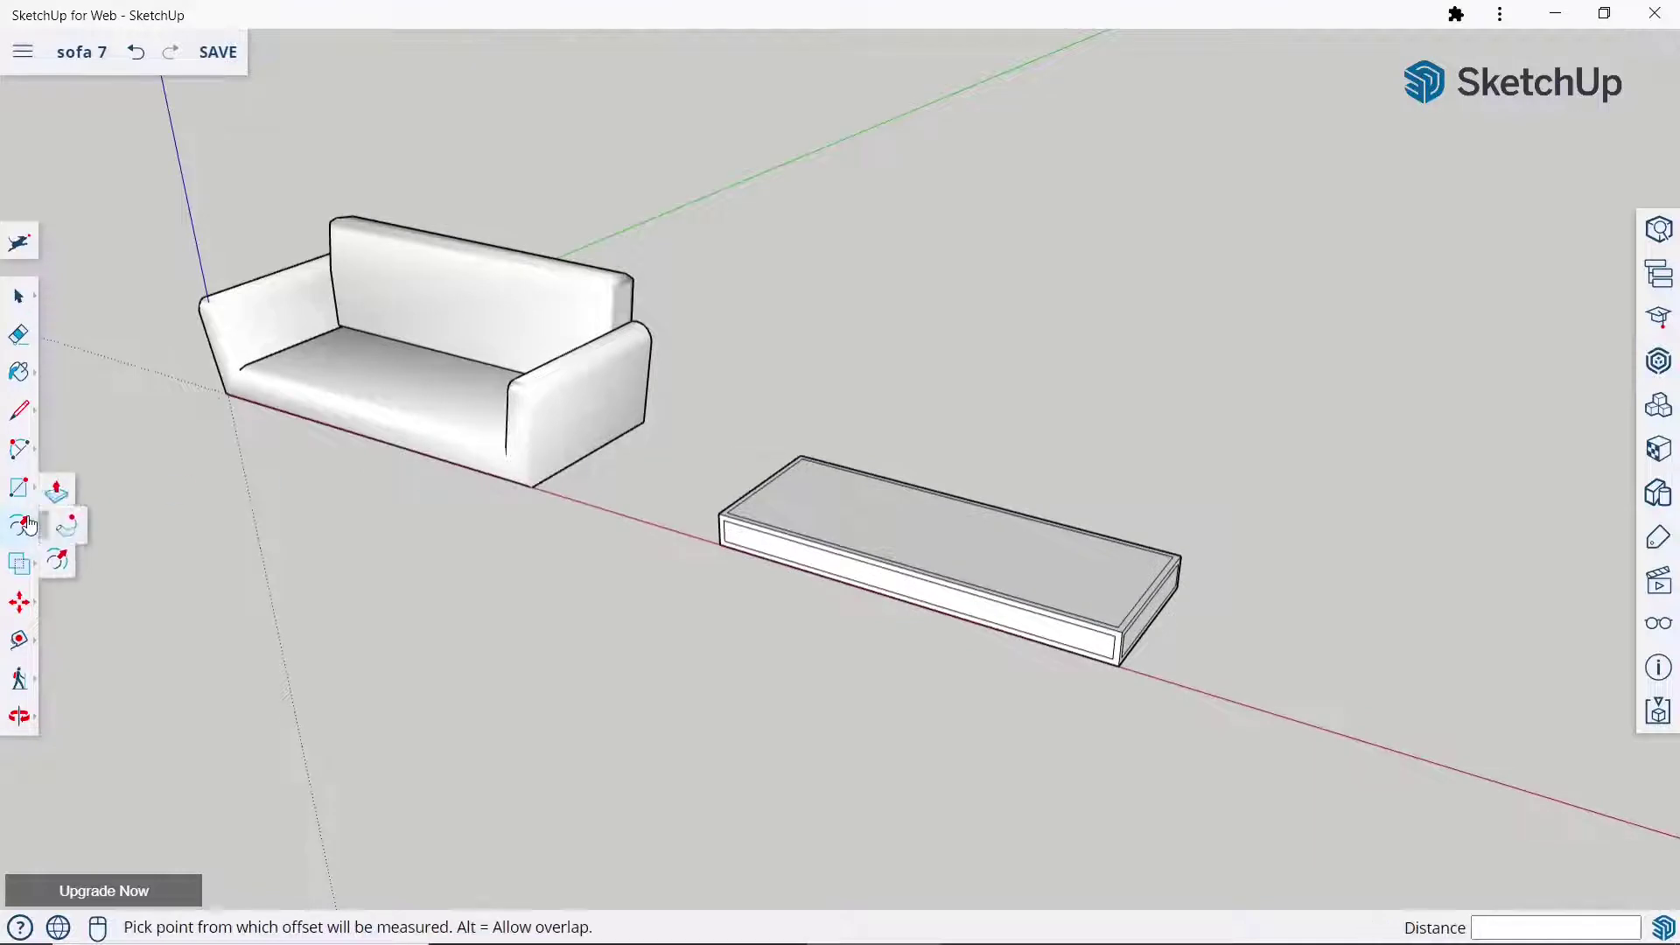
left_click(19, 602)
scroll(1012, 507, "up", 2)
scroll(968, 574, "up", 1)
left_click(968, 574)
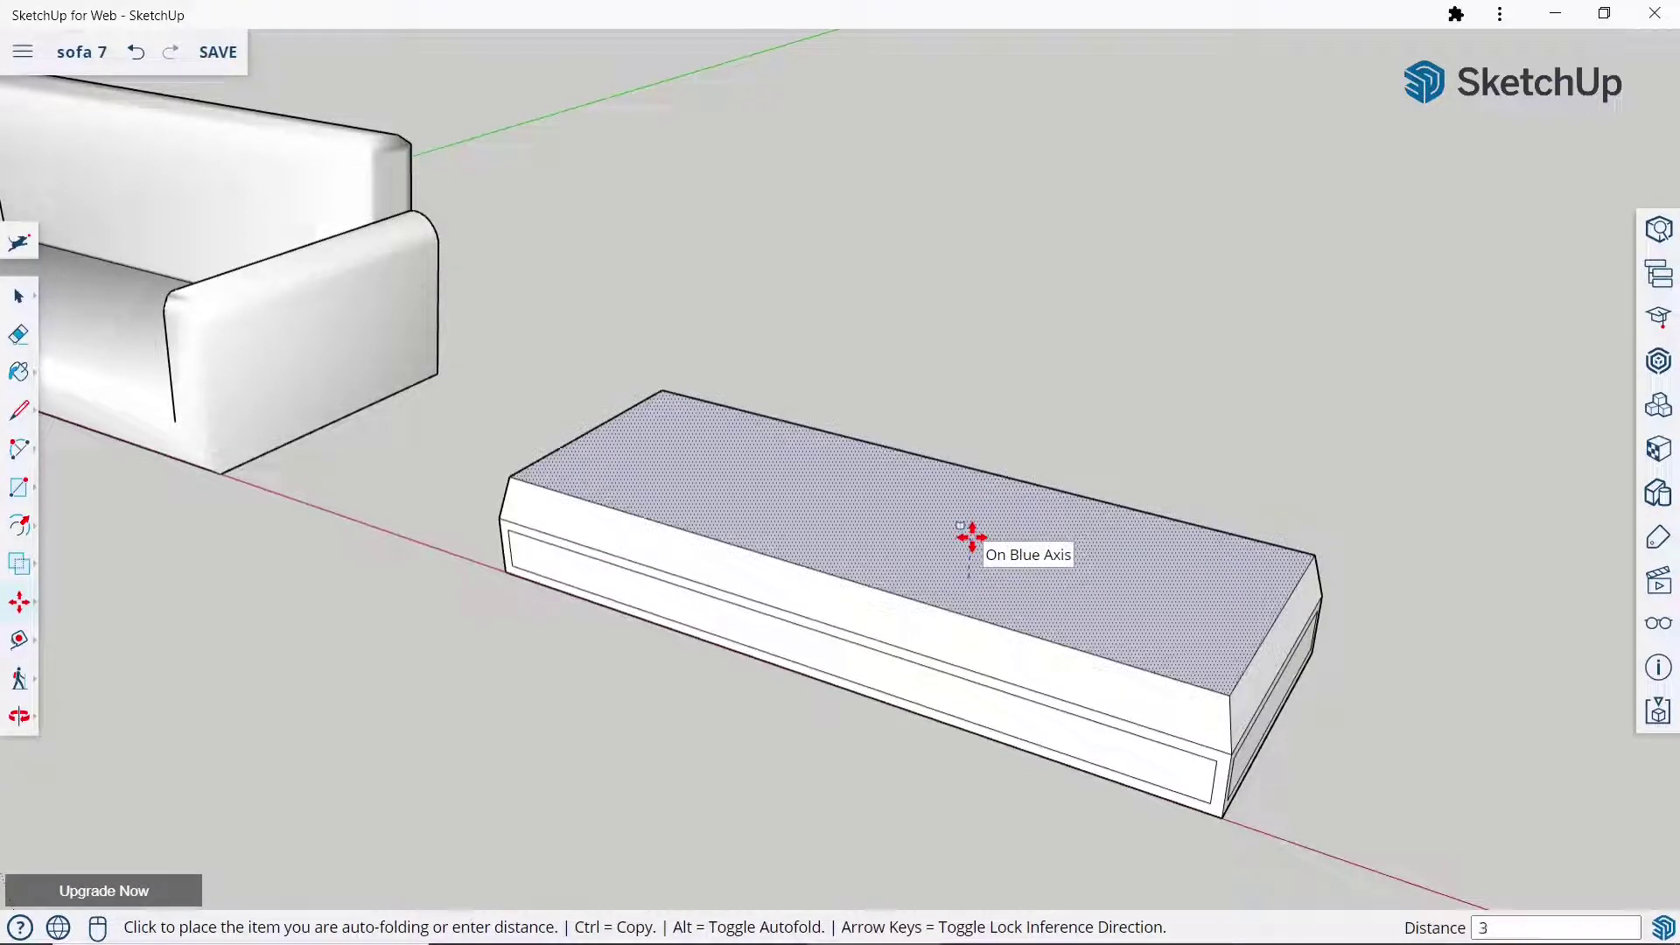
Push the slab's inner top face and lower front band out 30 mm.
type("0")
key("Return")
left_click(987, 716)
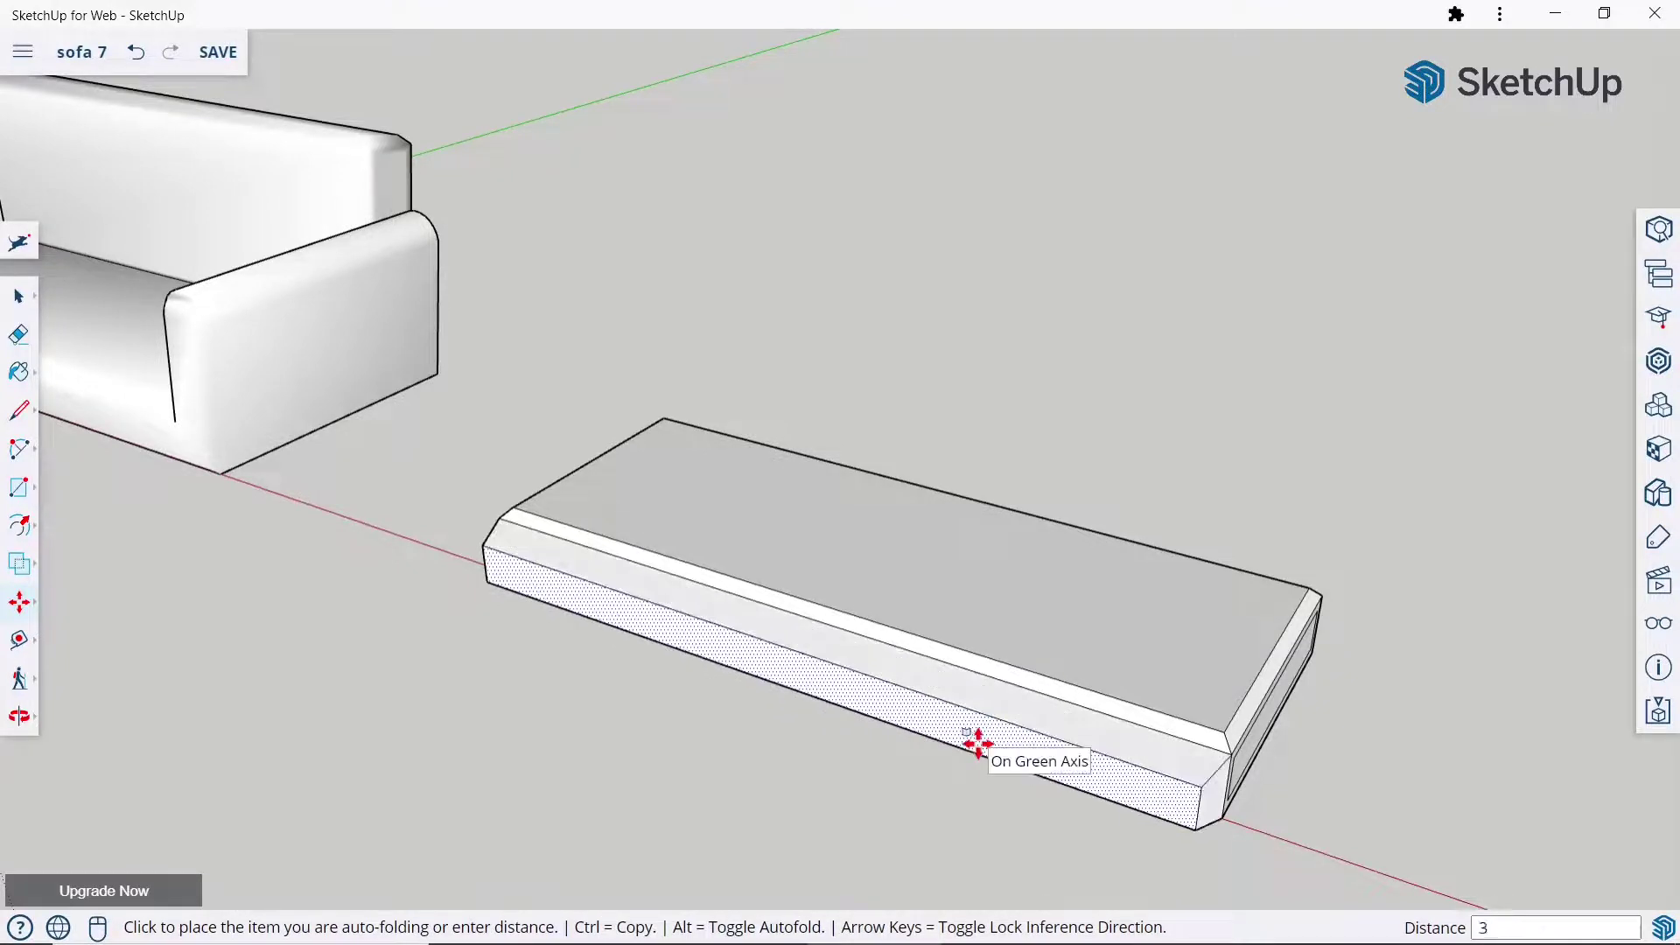
type("0")
key("Return")
scroll(926, 490, "down", 3)
scroll(1083, 641, "up", 3)
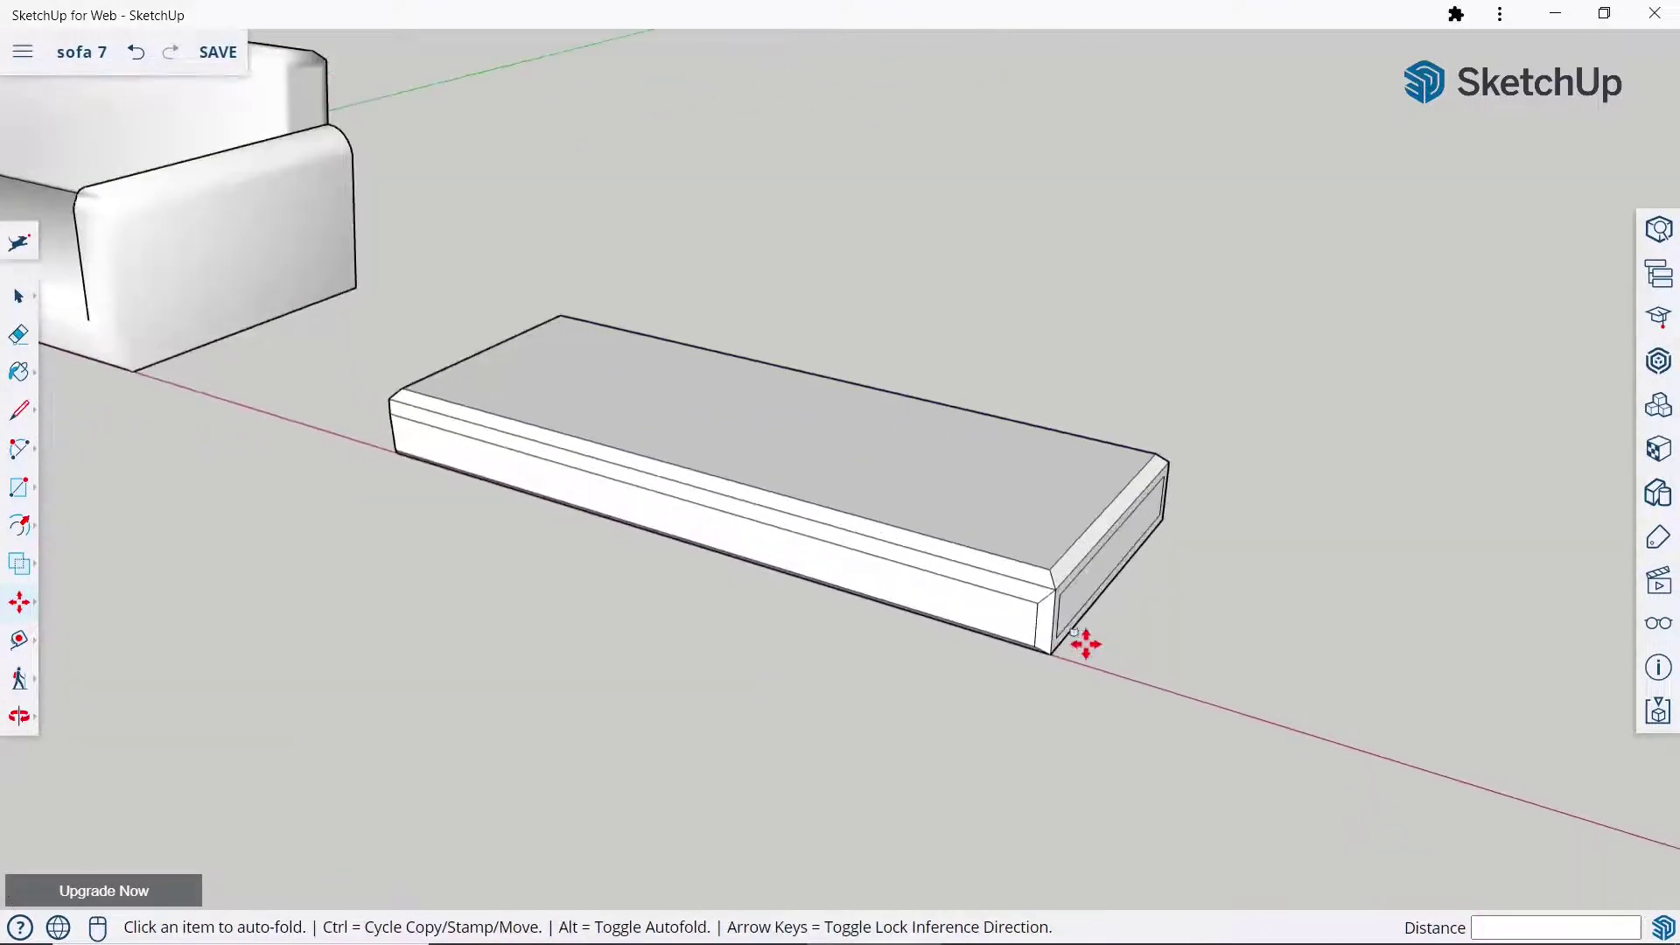
Push the slab's right and left end faces out 30 mm to complete the chamfers.
left_click(1071, 599)
scroll(1083, 600, "down", 3)
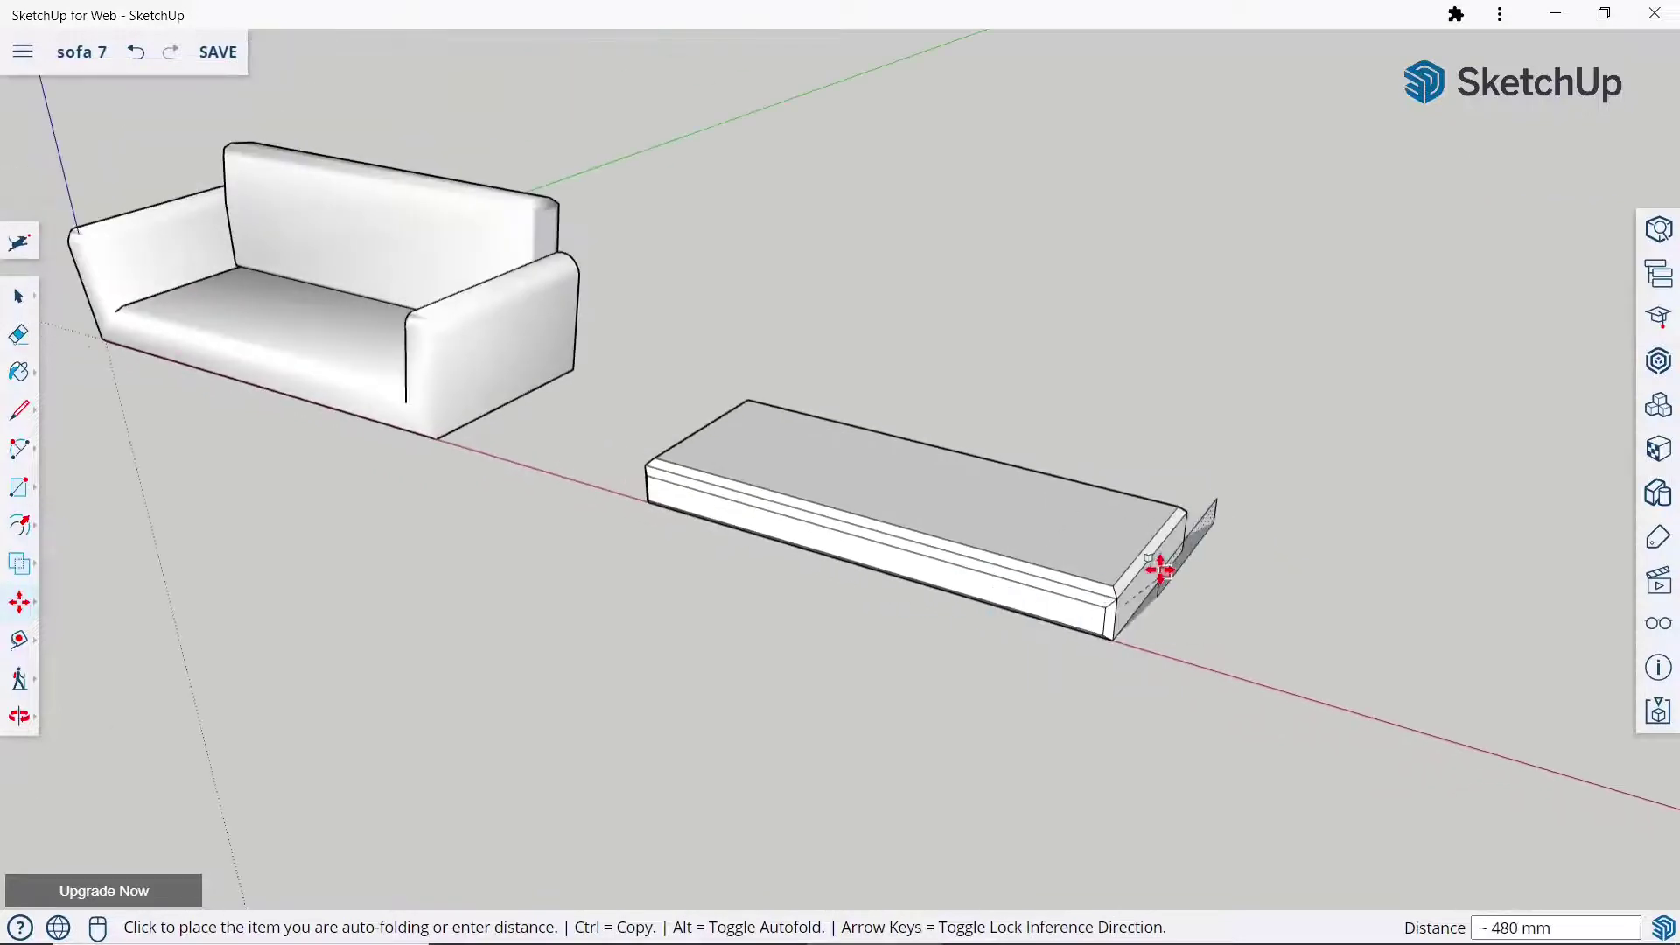
scroll(1165, 613, "up", 1)
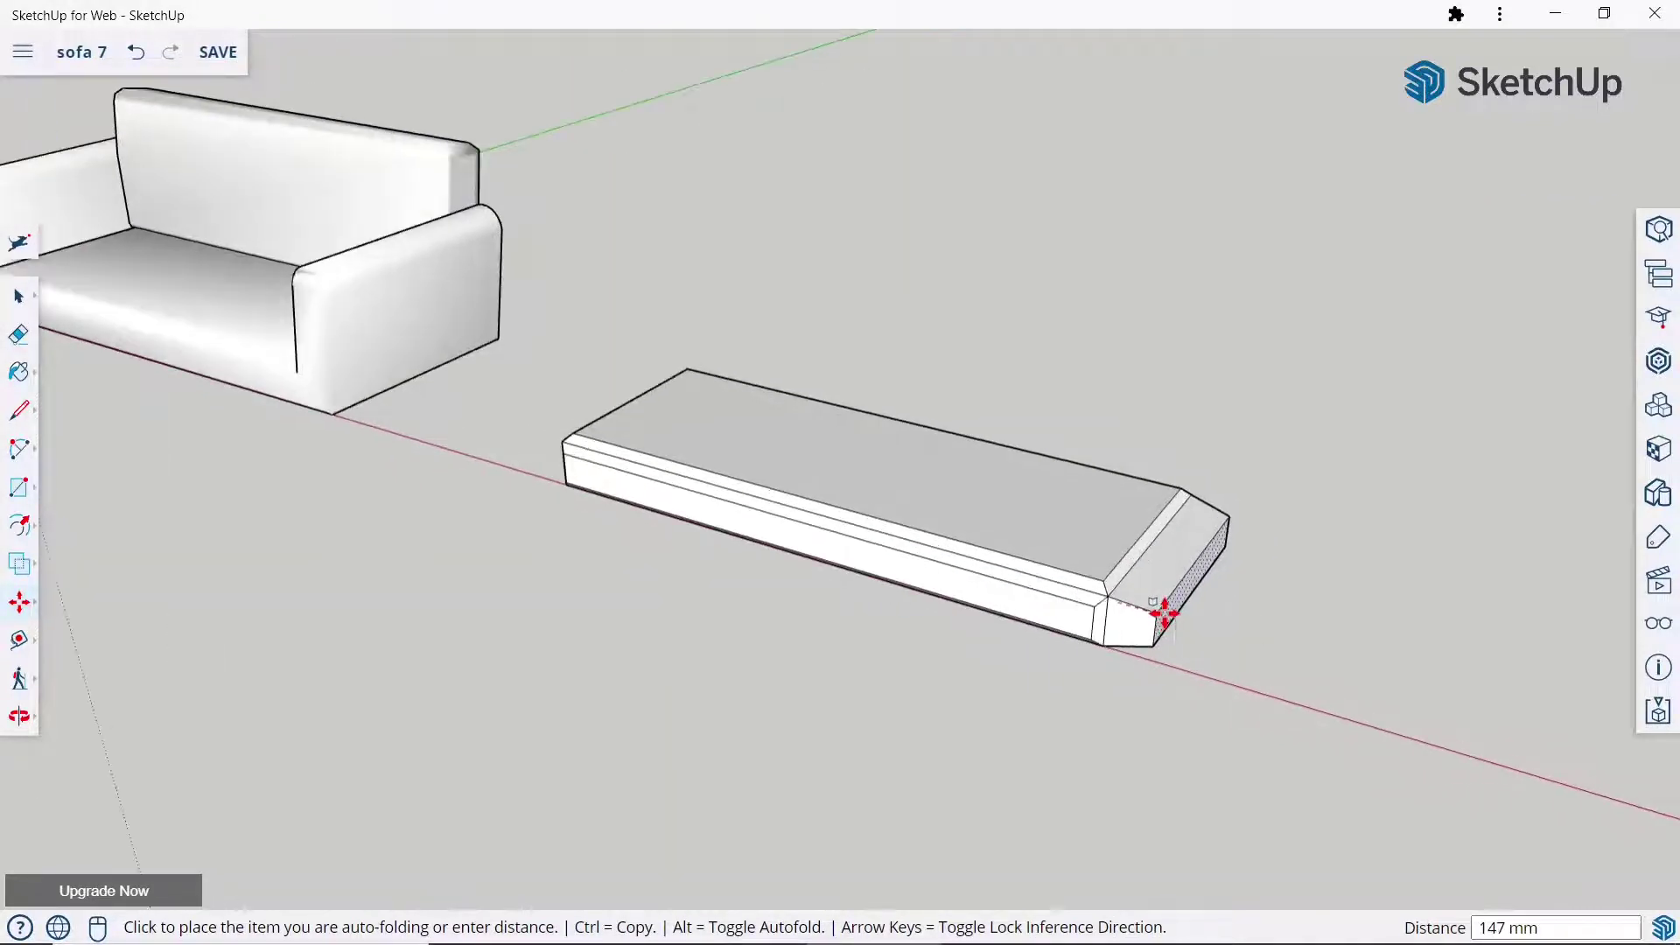
scroll(1165, 613, "up", 2)
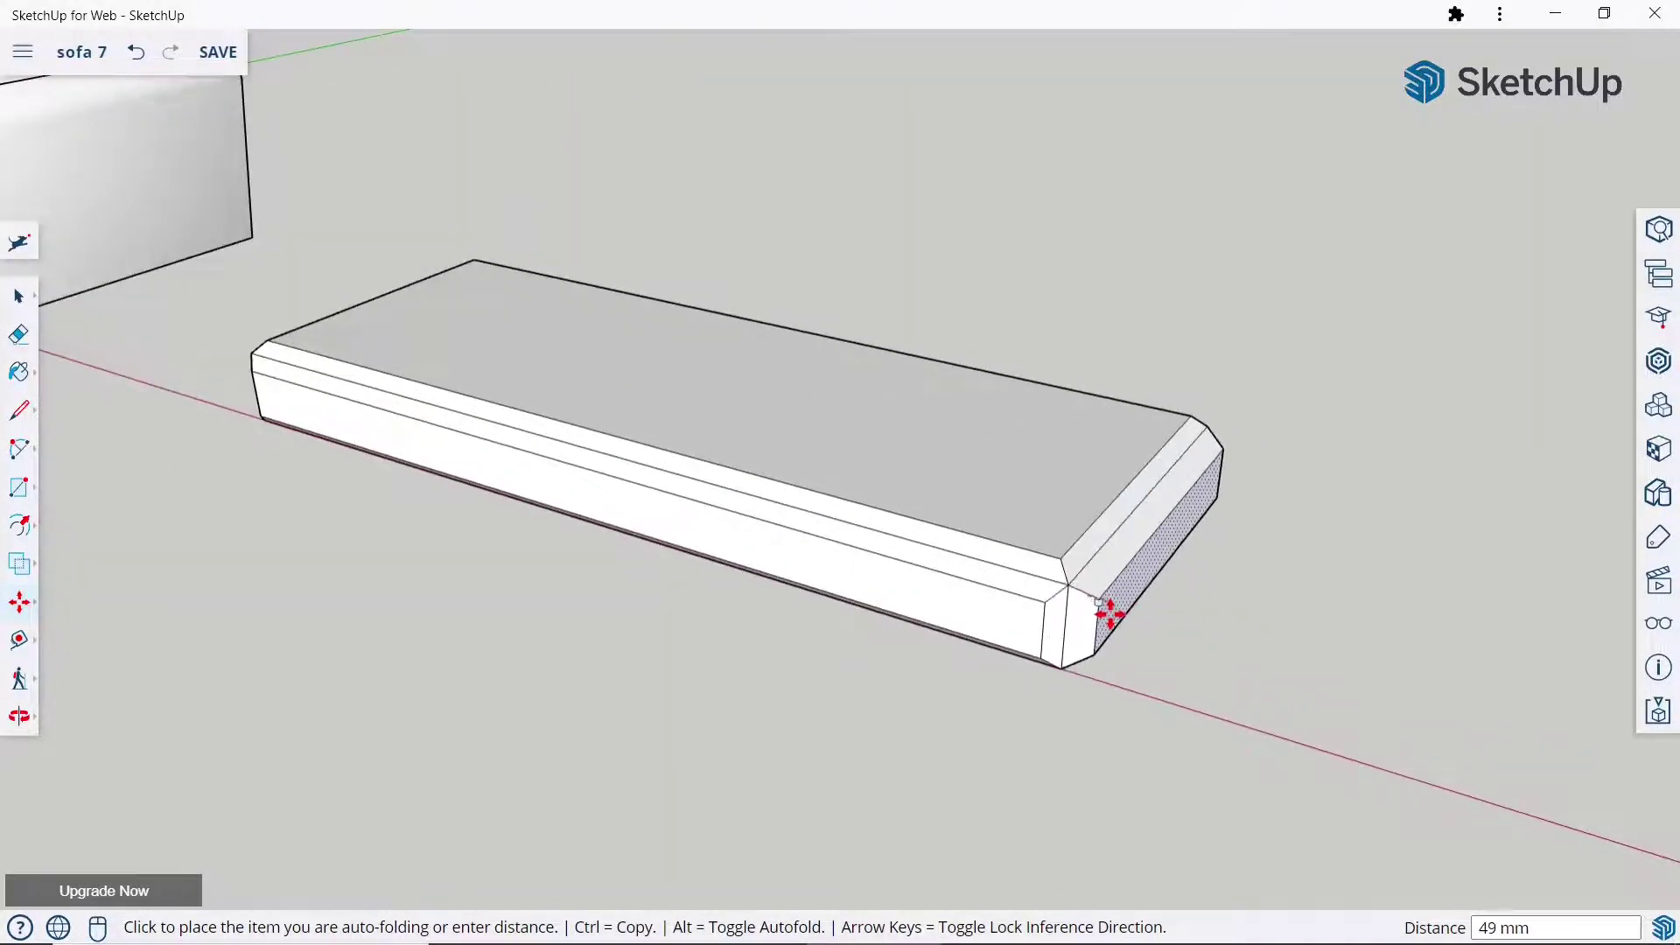
type("30")
key("Return")
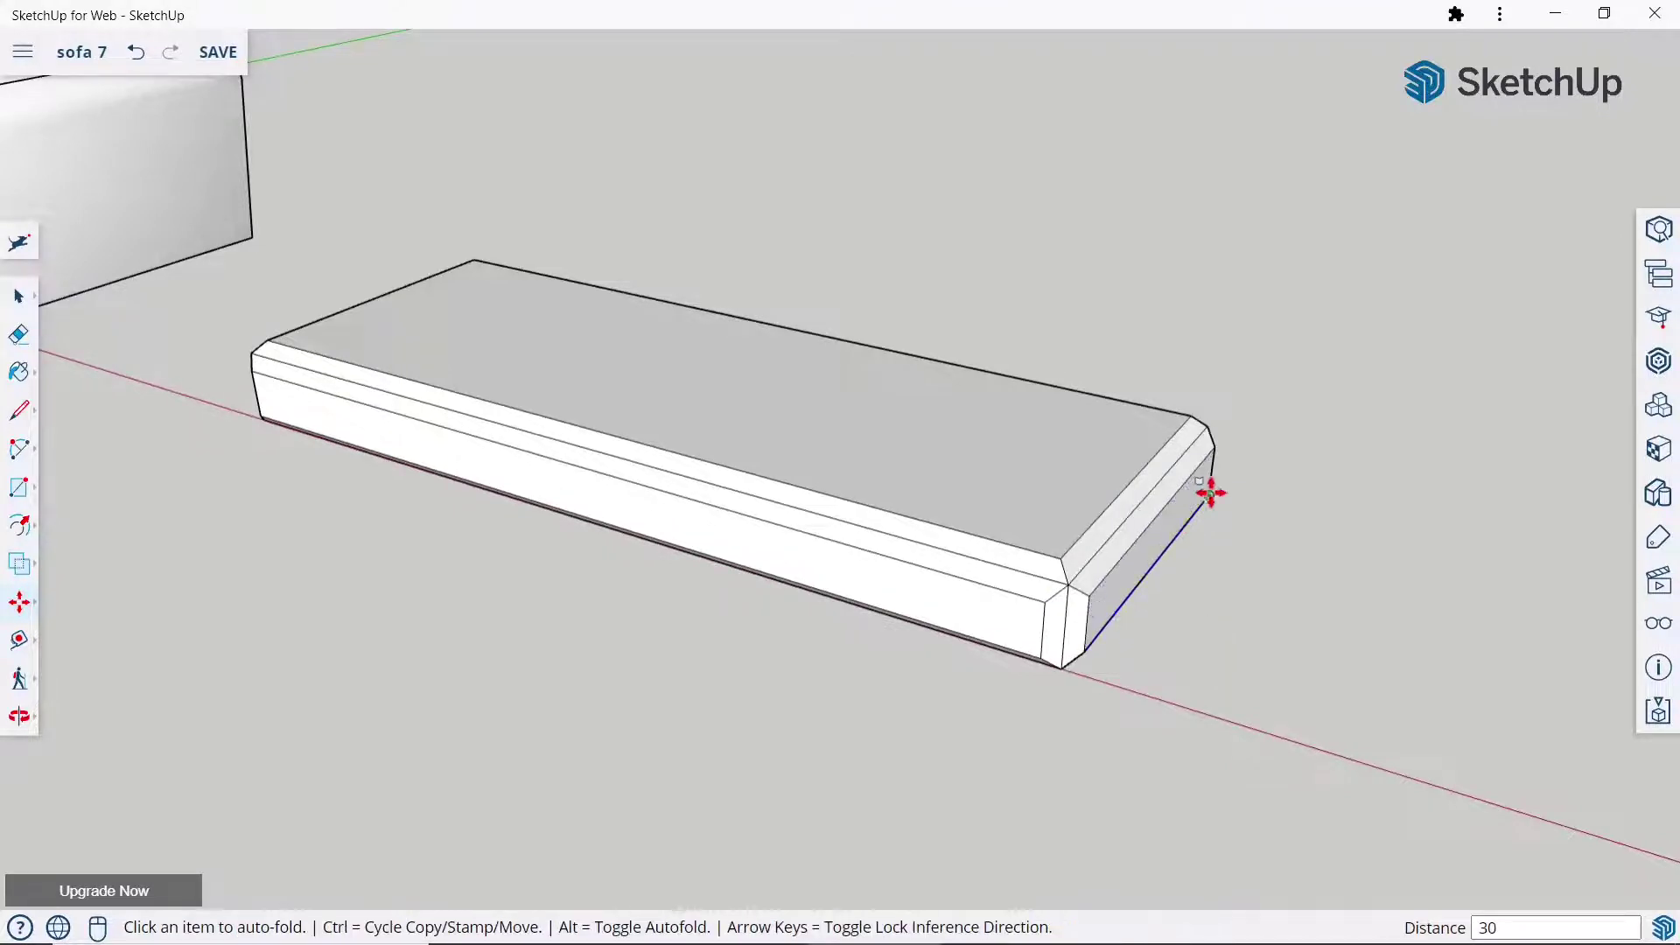
scroll(694, 498, "down", 5)
middle_click_drag(694, 499, 724, 413)
scroll(673, 451, "up", 5)
scroll(674, 450, "up", 1)
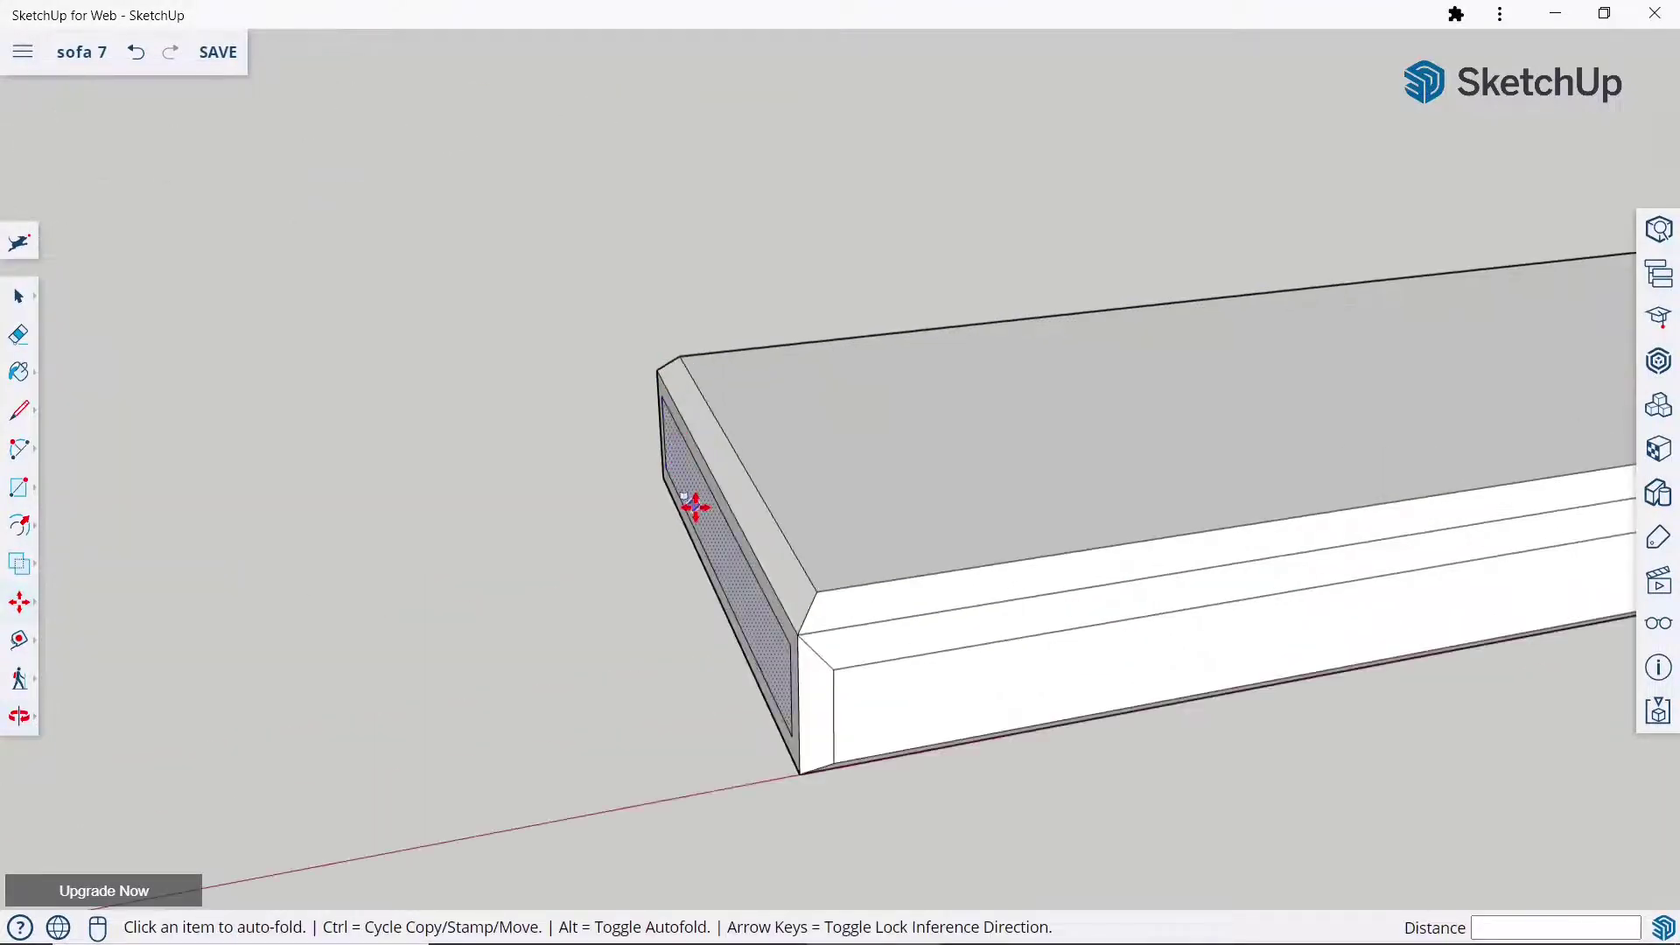
left_click(693, 505)
type("30")
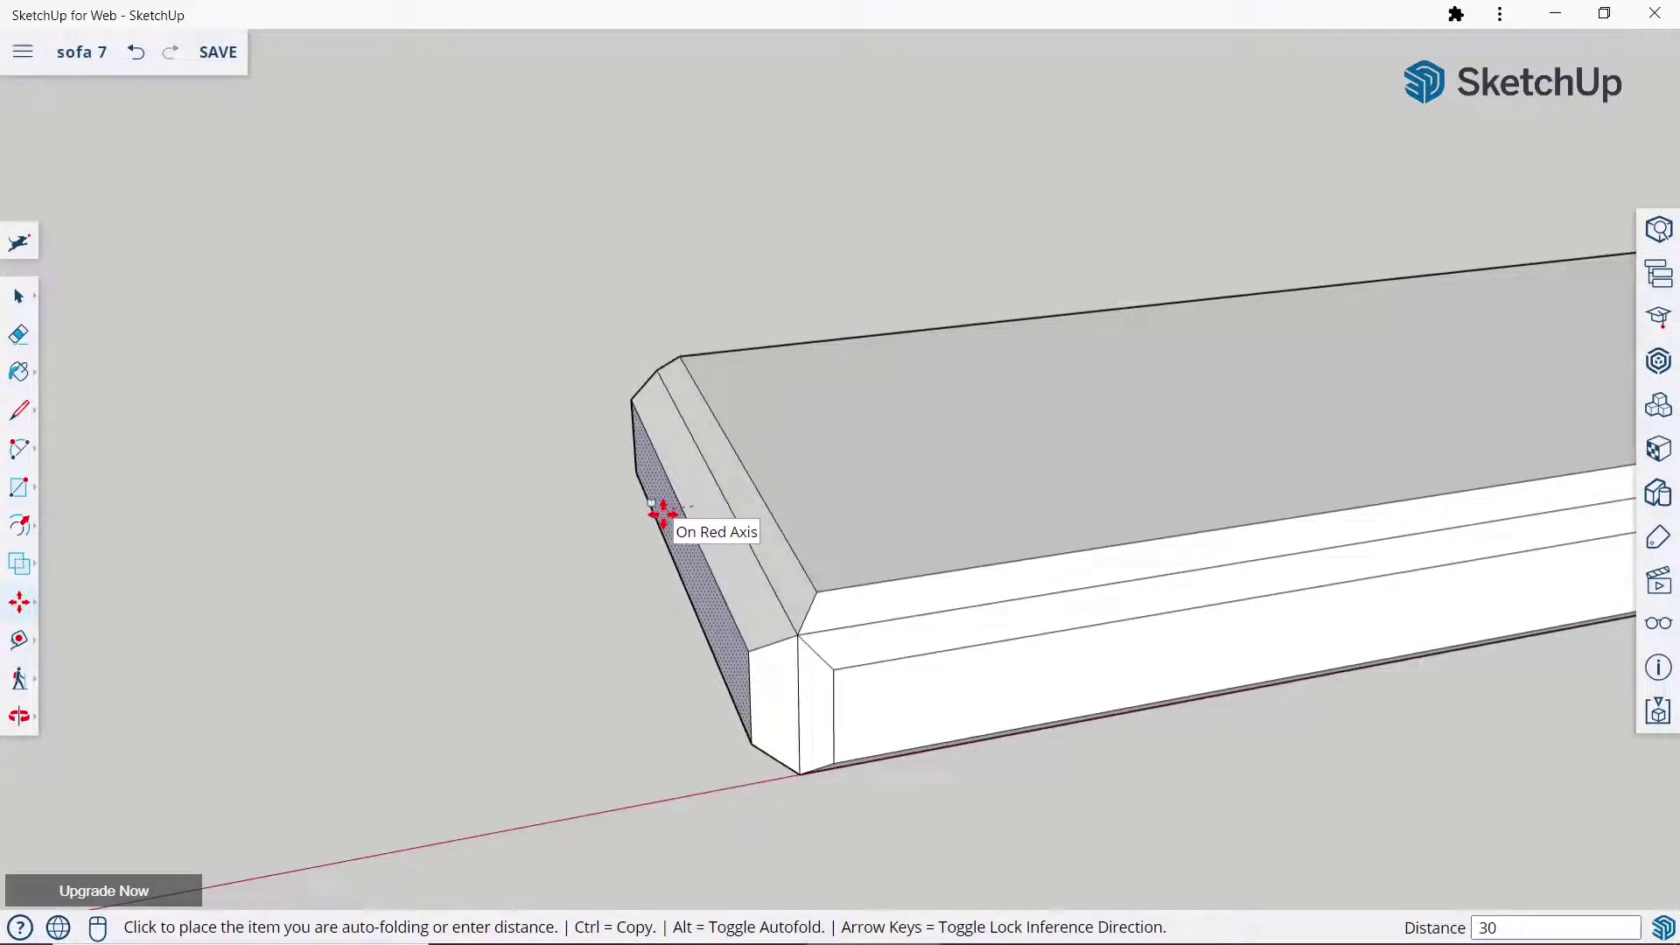
key("Return")
scroll(490, 385, "down", 3)
With the Eraser, soften the crease edges around the slab's left chamfered end.
left_click(18, 333)
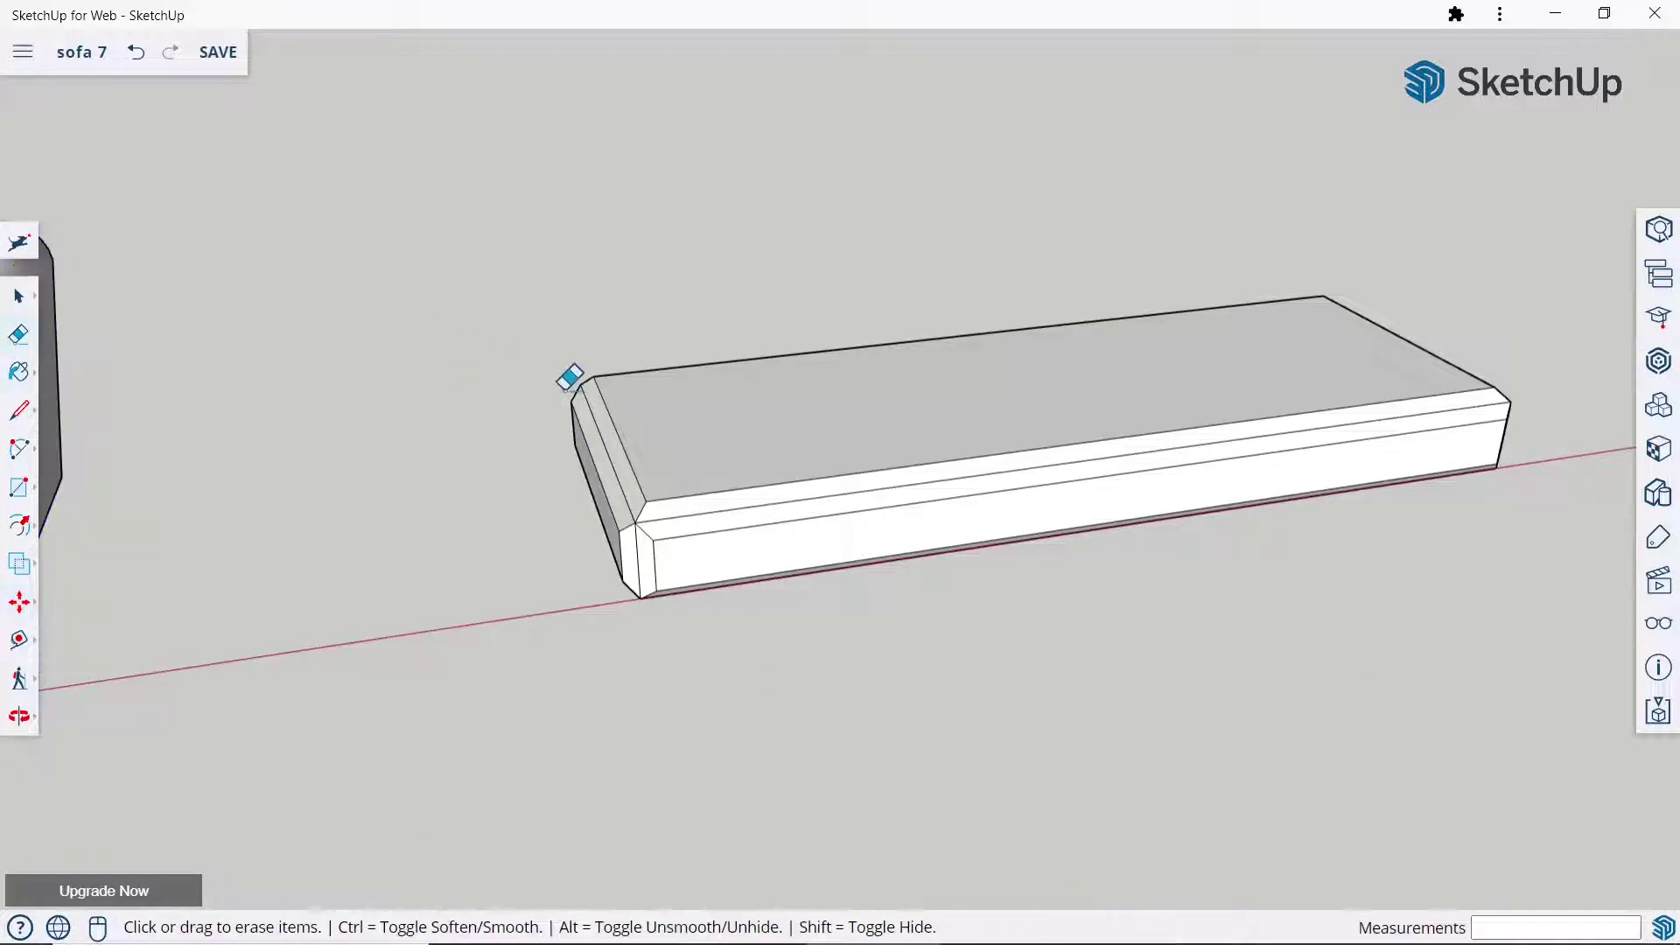
scroll(612, 438, "up", 3)
left_click(674, 567, "ctrl")
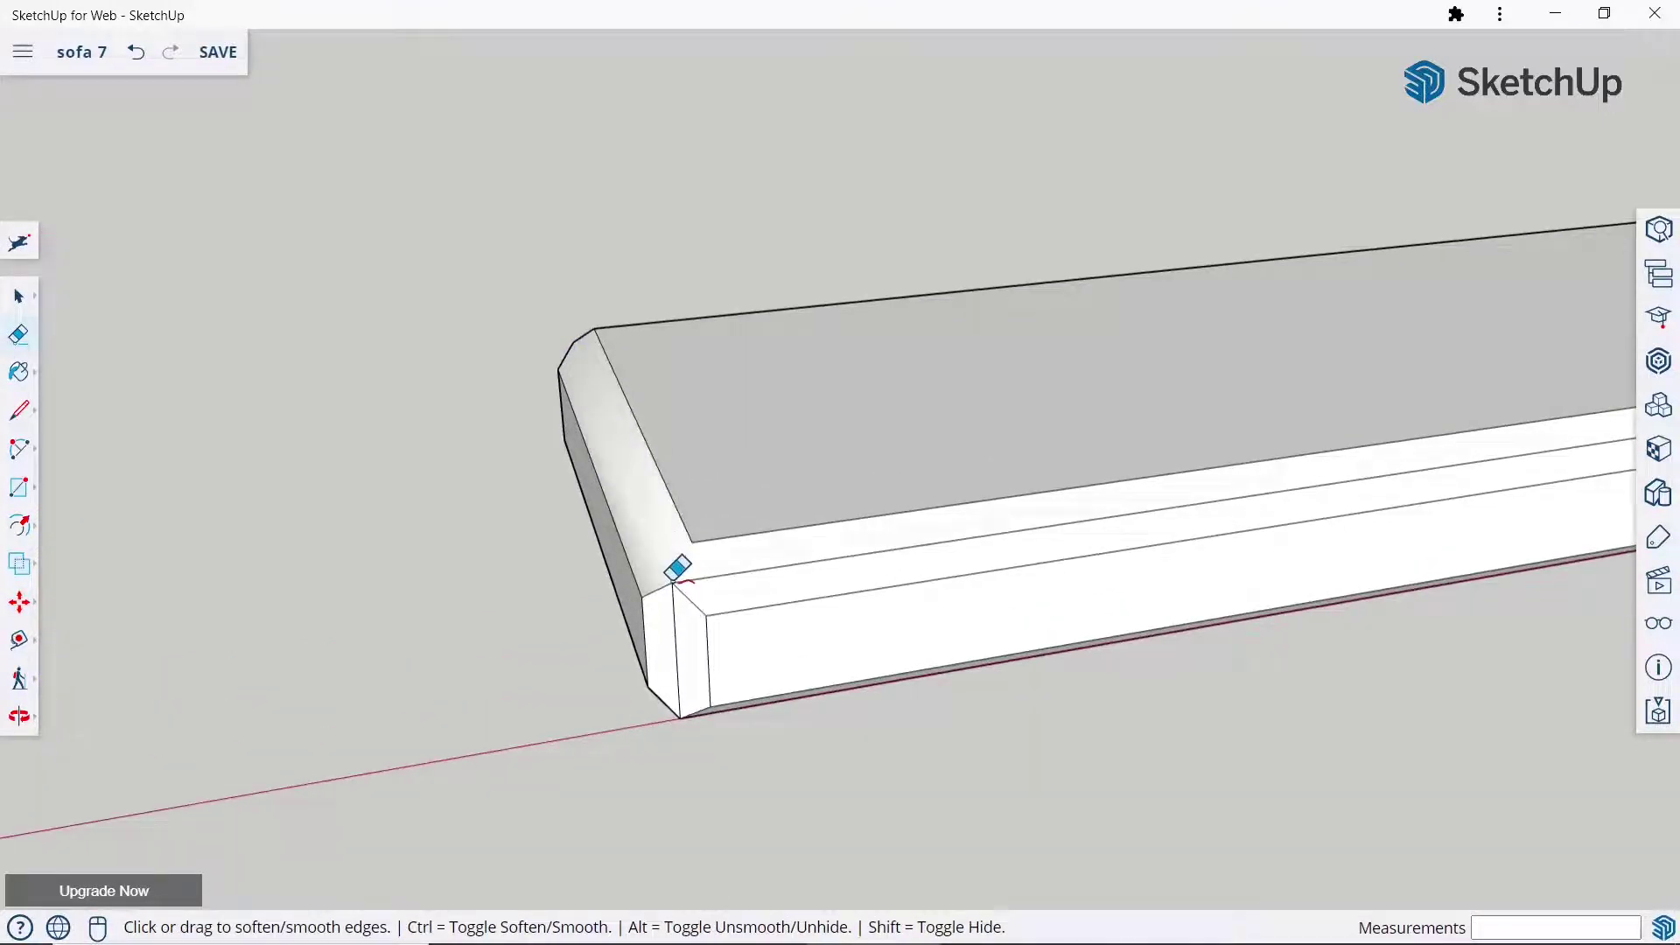
left_click(674, 578, "ctrl")
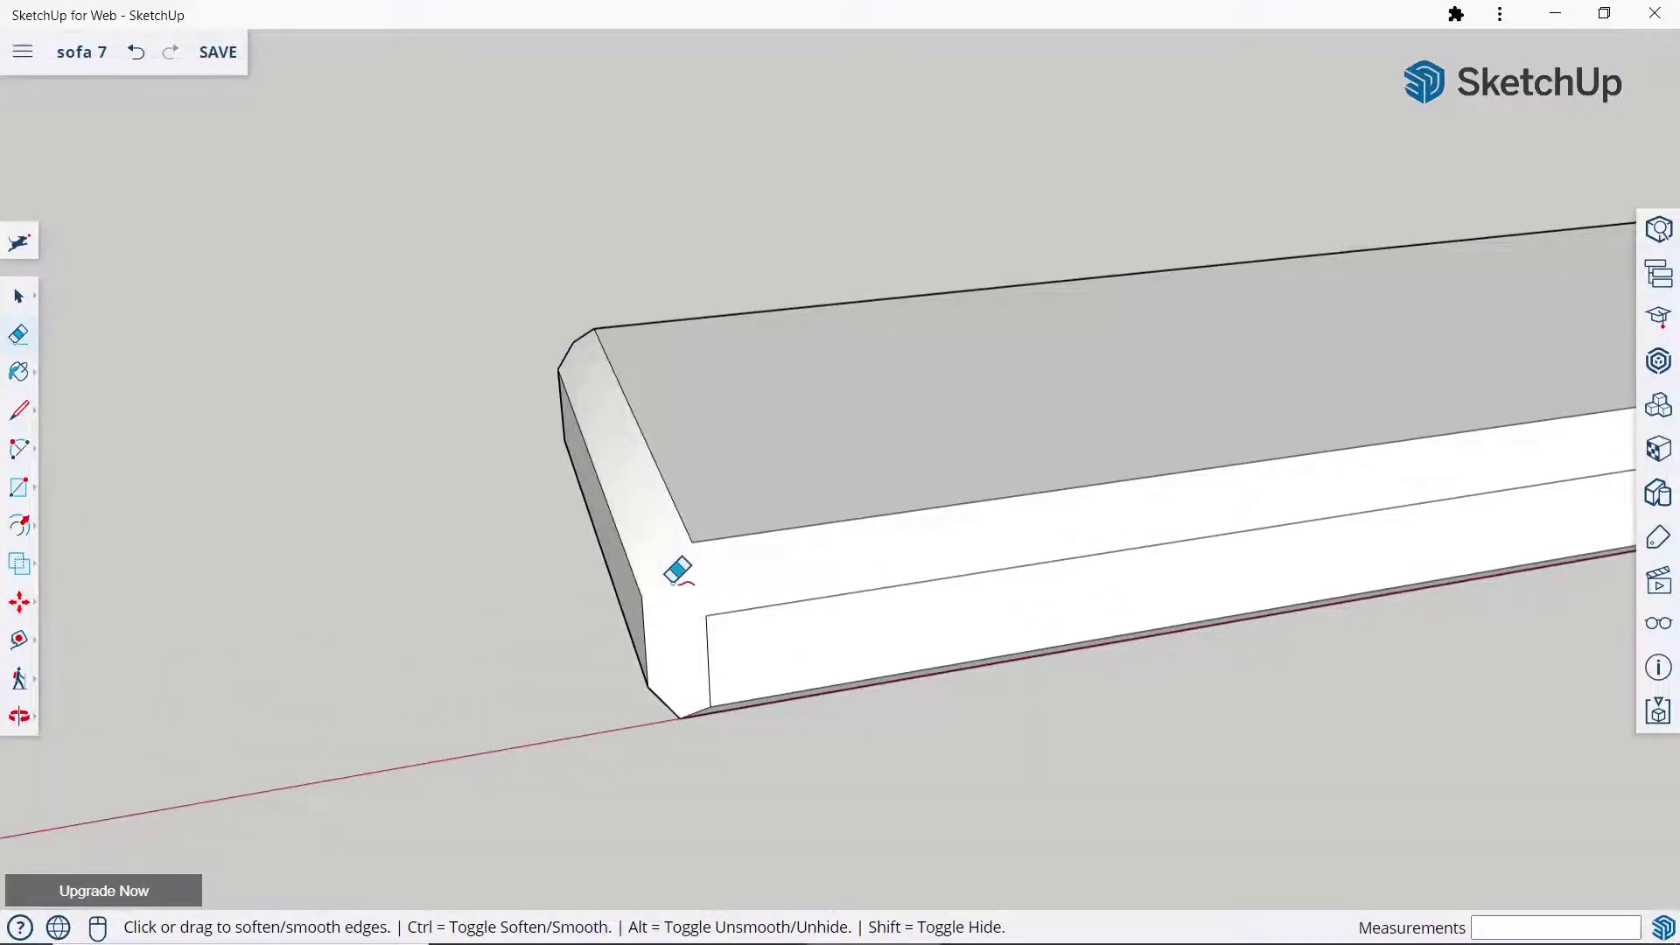
left_click(697, 526, "ctrl")
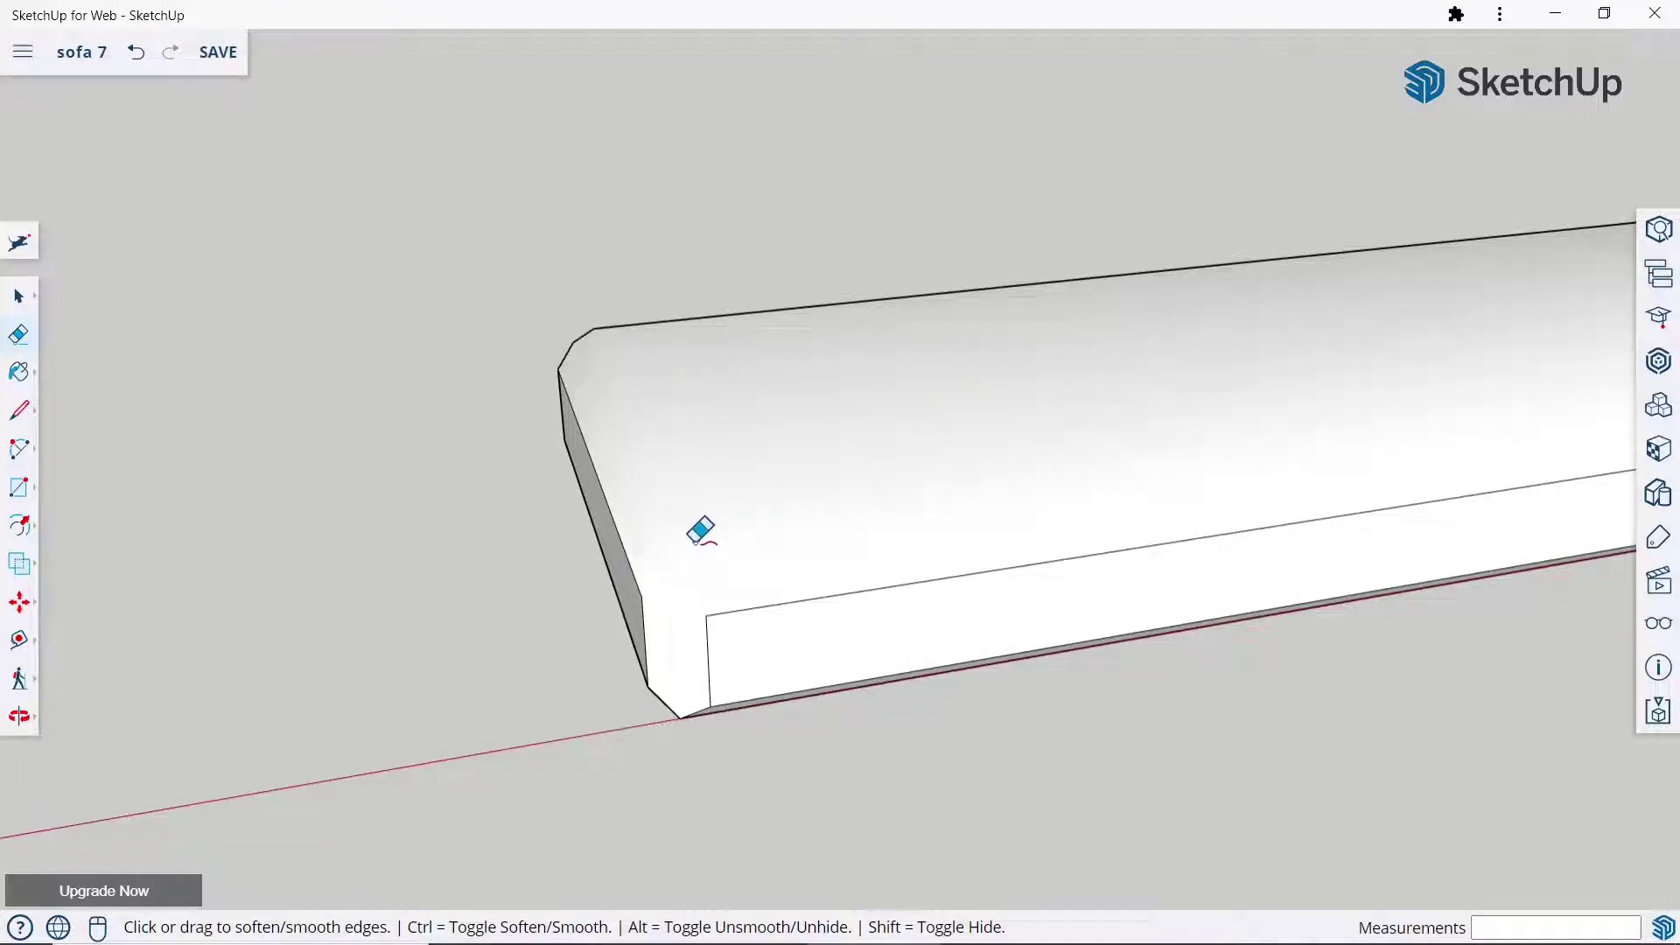
left_click(639, 588, "ctrl")
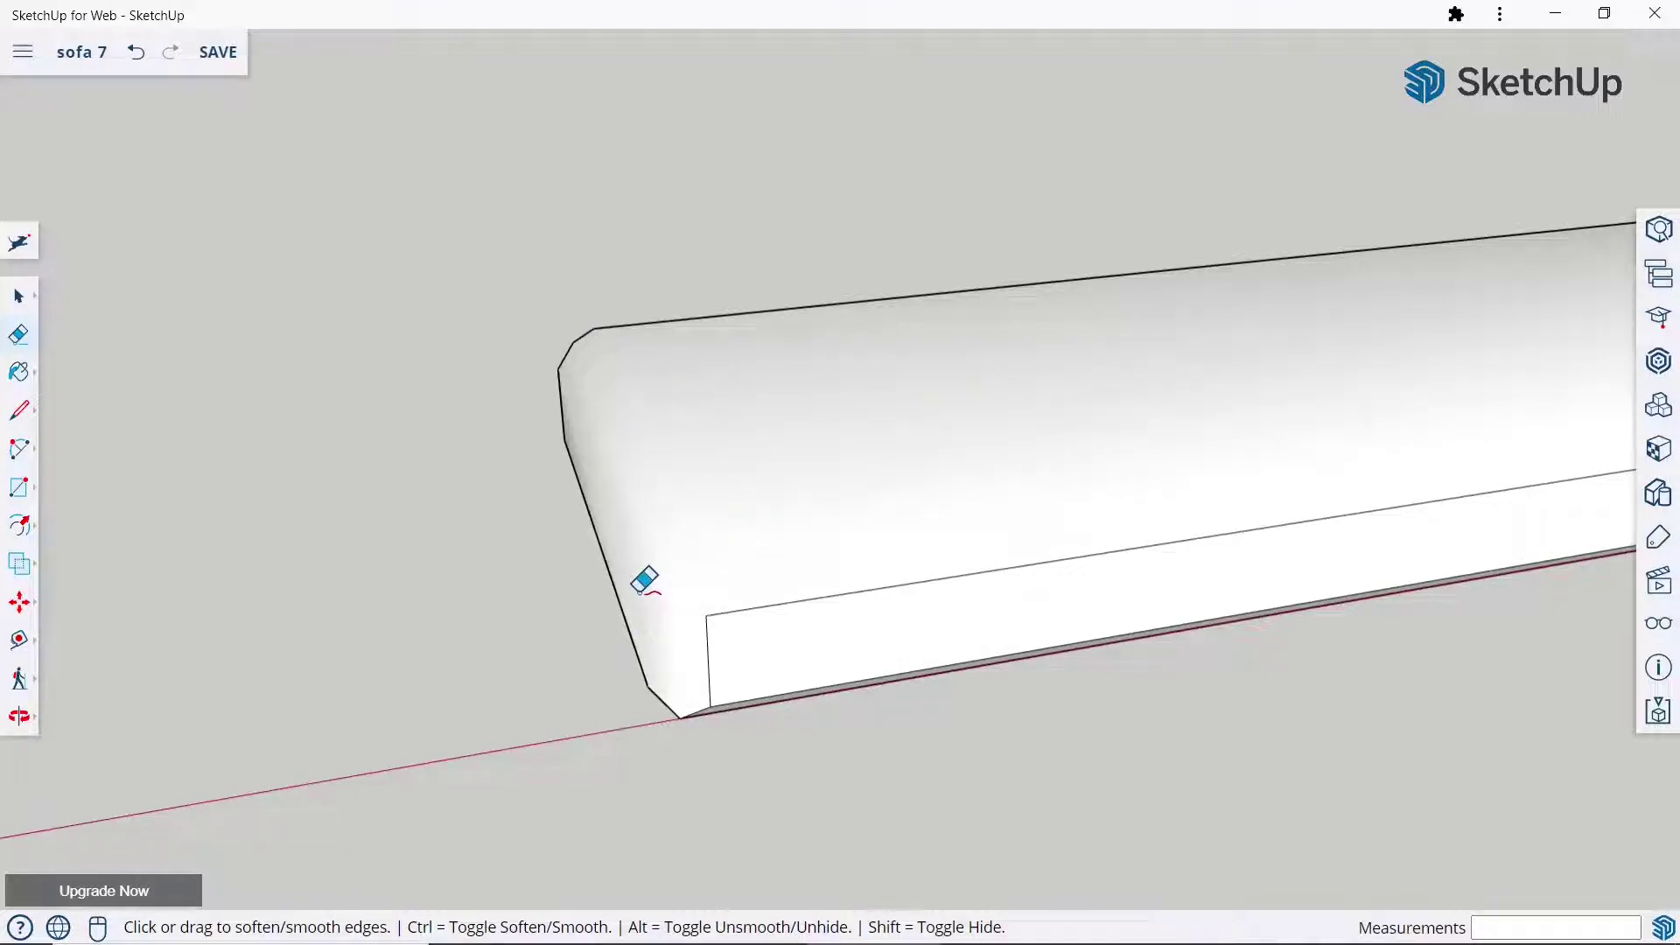
left_click(712, 609, "ctrl")
Soften the right end's chamfer, vertical, diagonal, underside and front crease edges.
scroll(712, 607, "down", 5)
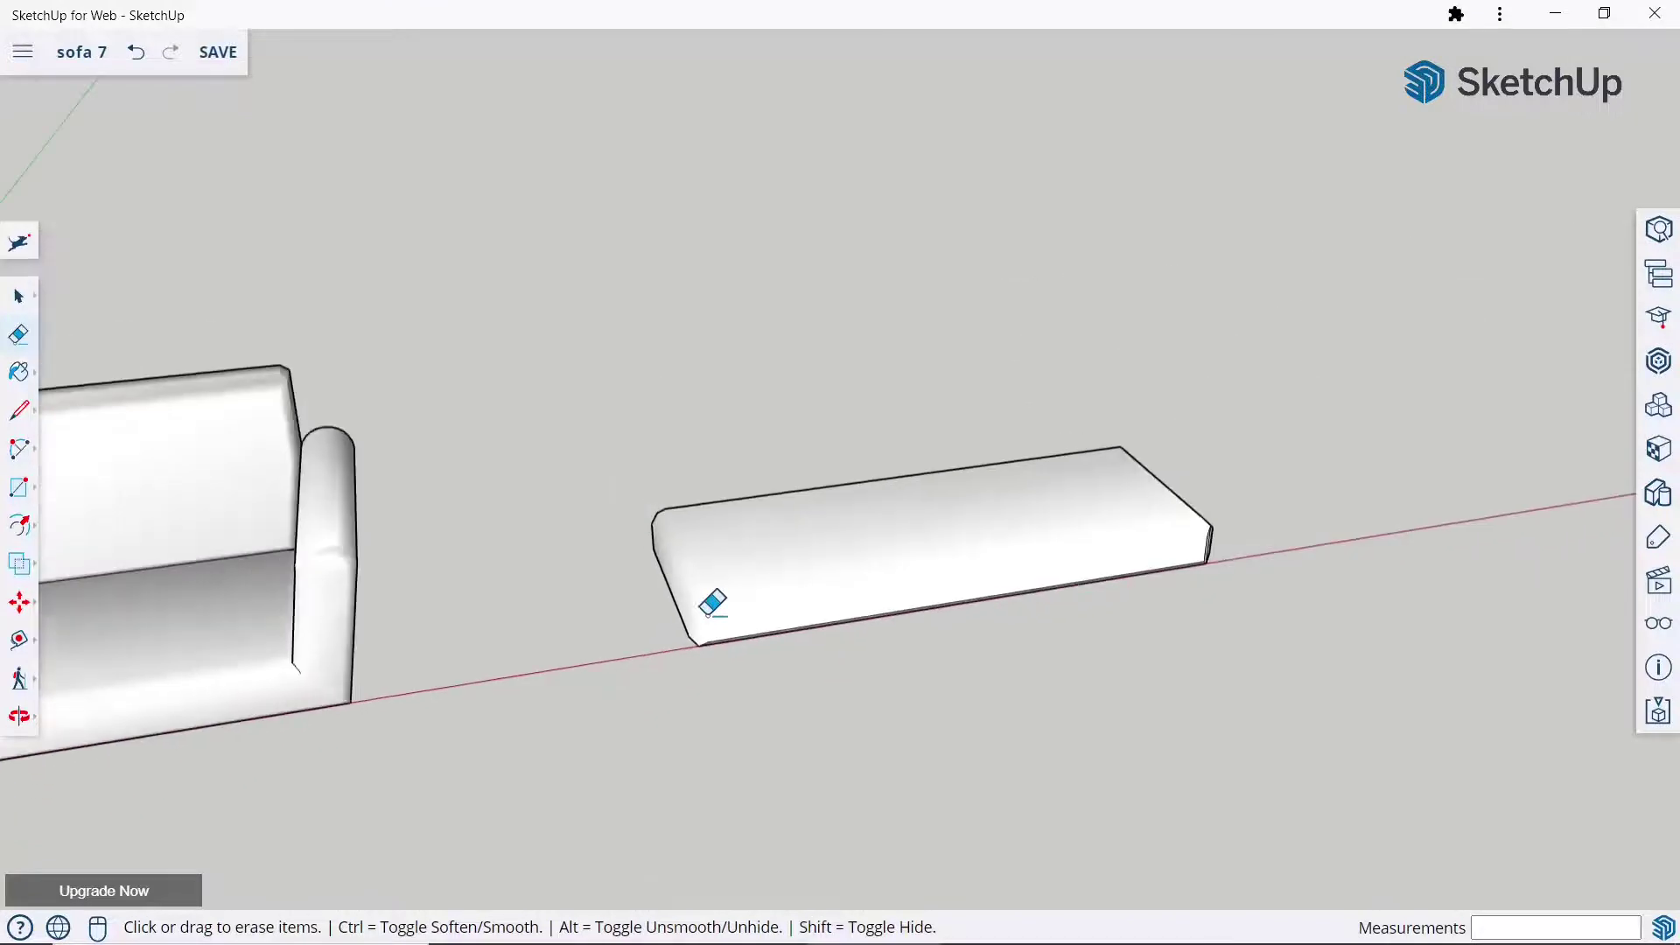
mouse_move(712, 608)
middle_mouse_down()
mouse_move(916, 386)
mouse_move(1297, 544)
middle_mouse_up()
scroll(1298, 543, "up", 3)
scroll(1152, 499, "up", 3, "ctrl")
scroll(1152, 507, "up", 2, "ctrl")
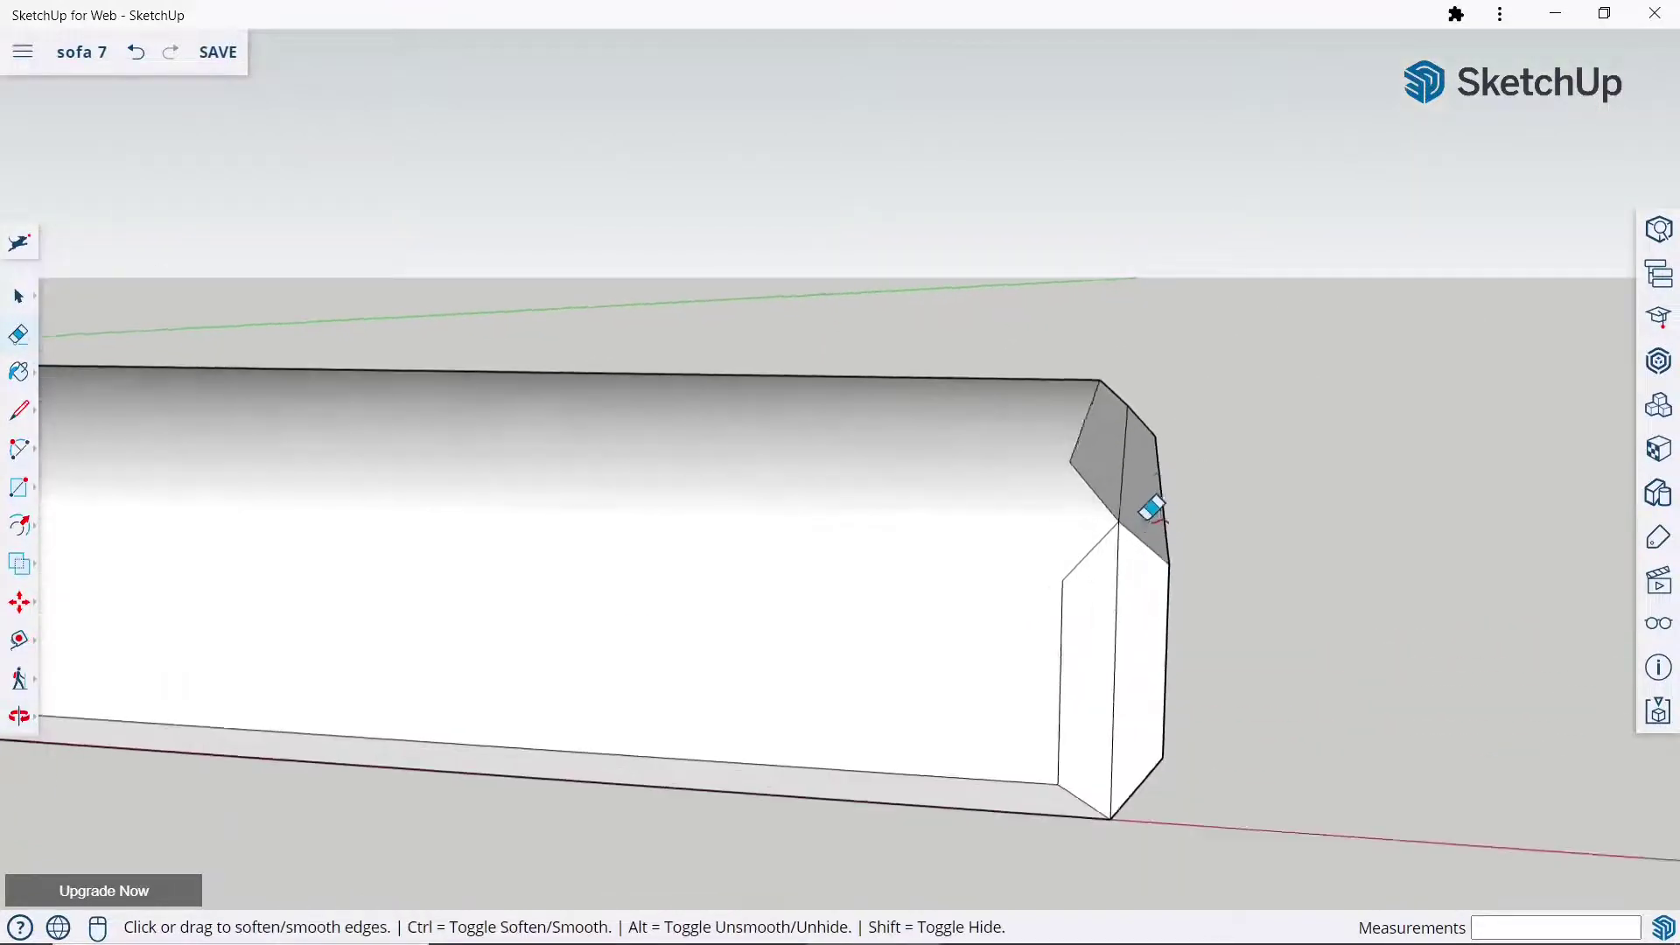
left_click(1114, 512, "ctrl")
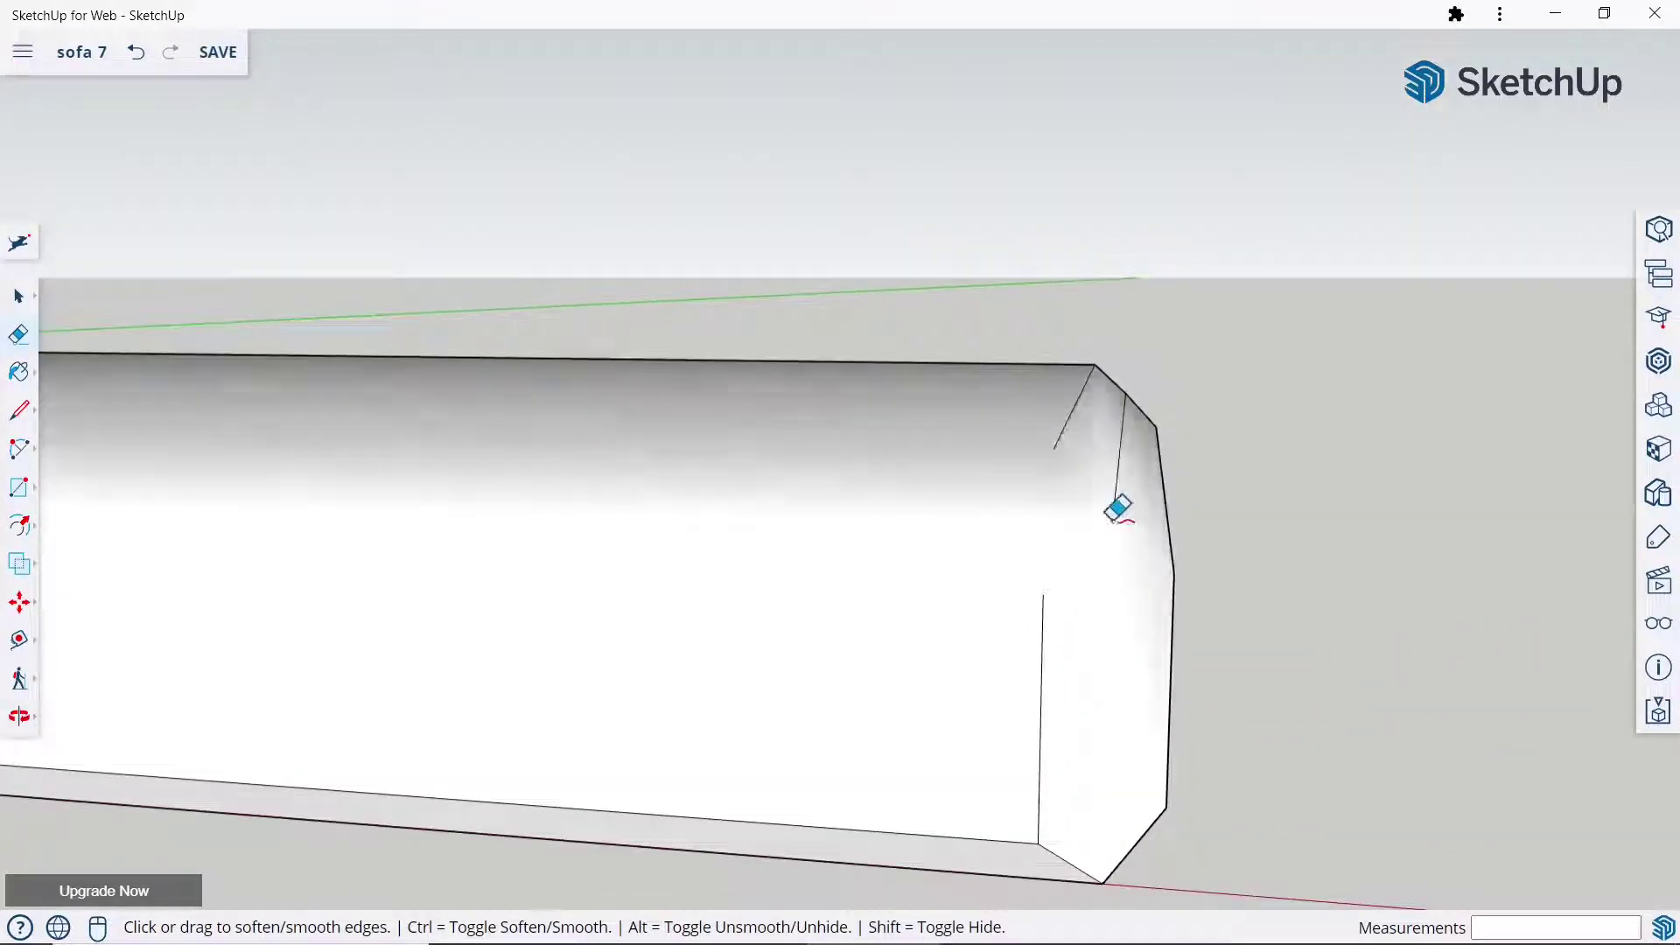
left_click(1041, 618, "ctrl")
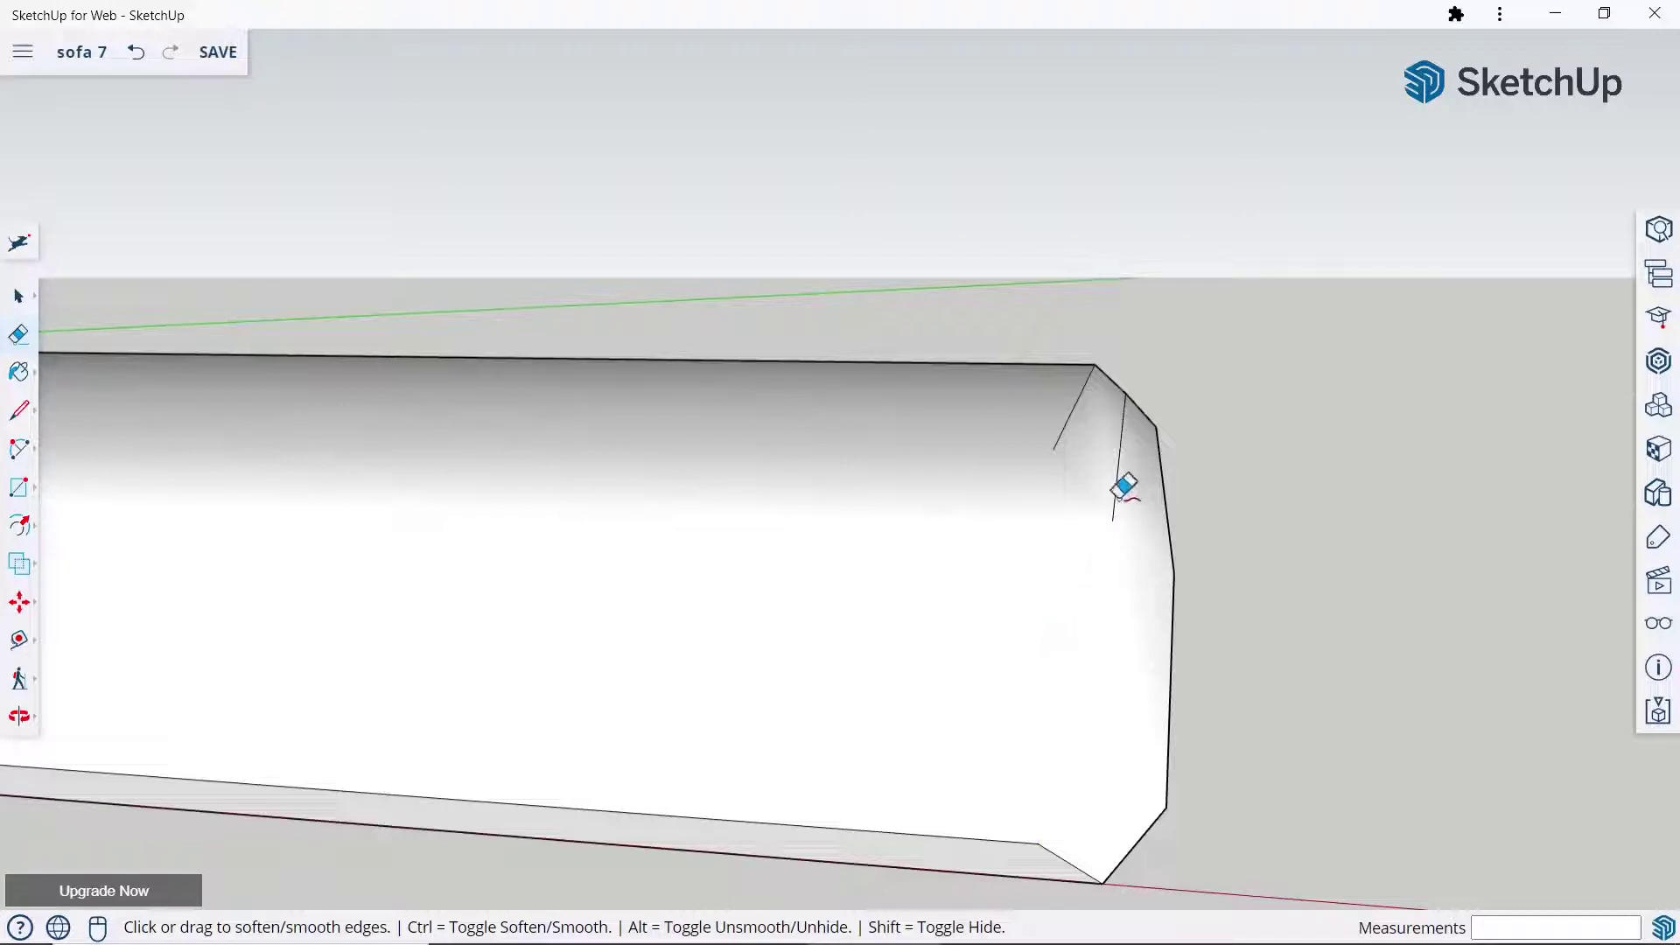
left_click(1071, 422, "ctrl")
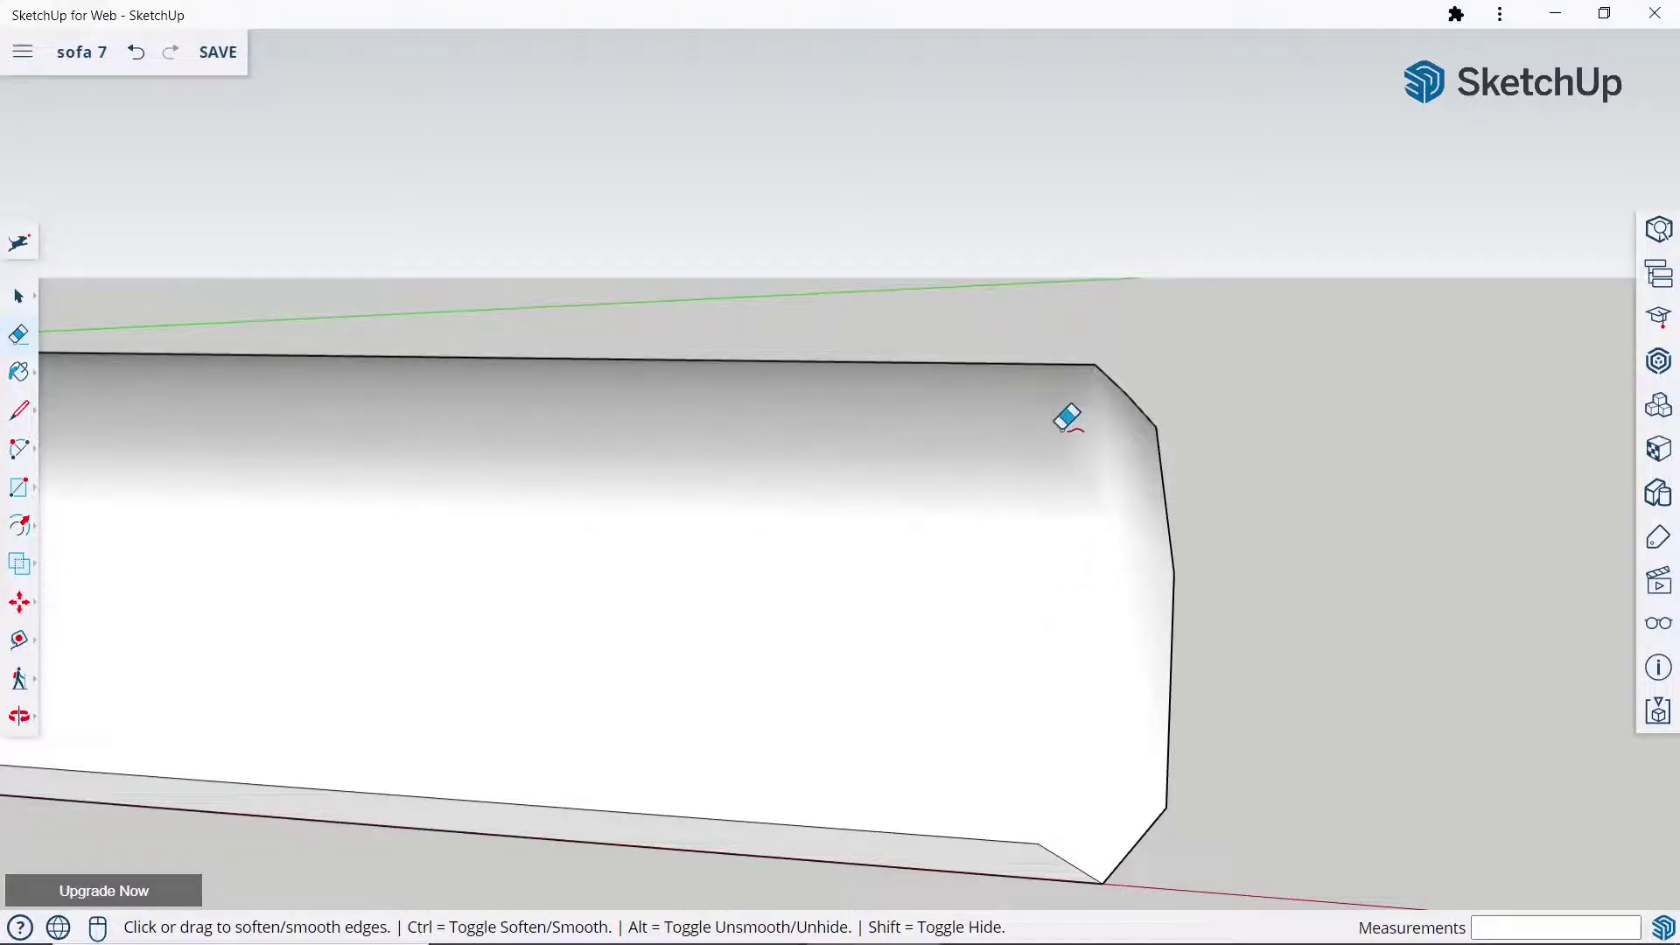
mouse_move(1067, 412)
middle_mouse_down()
mouse_move(1060, 568)
mouse_move(1048, 400)
mouse_move(1074, 517)
middle_mouse_up()
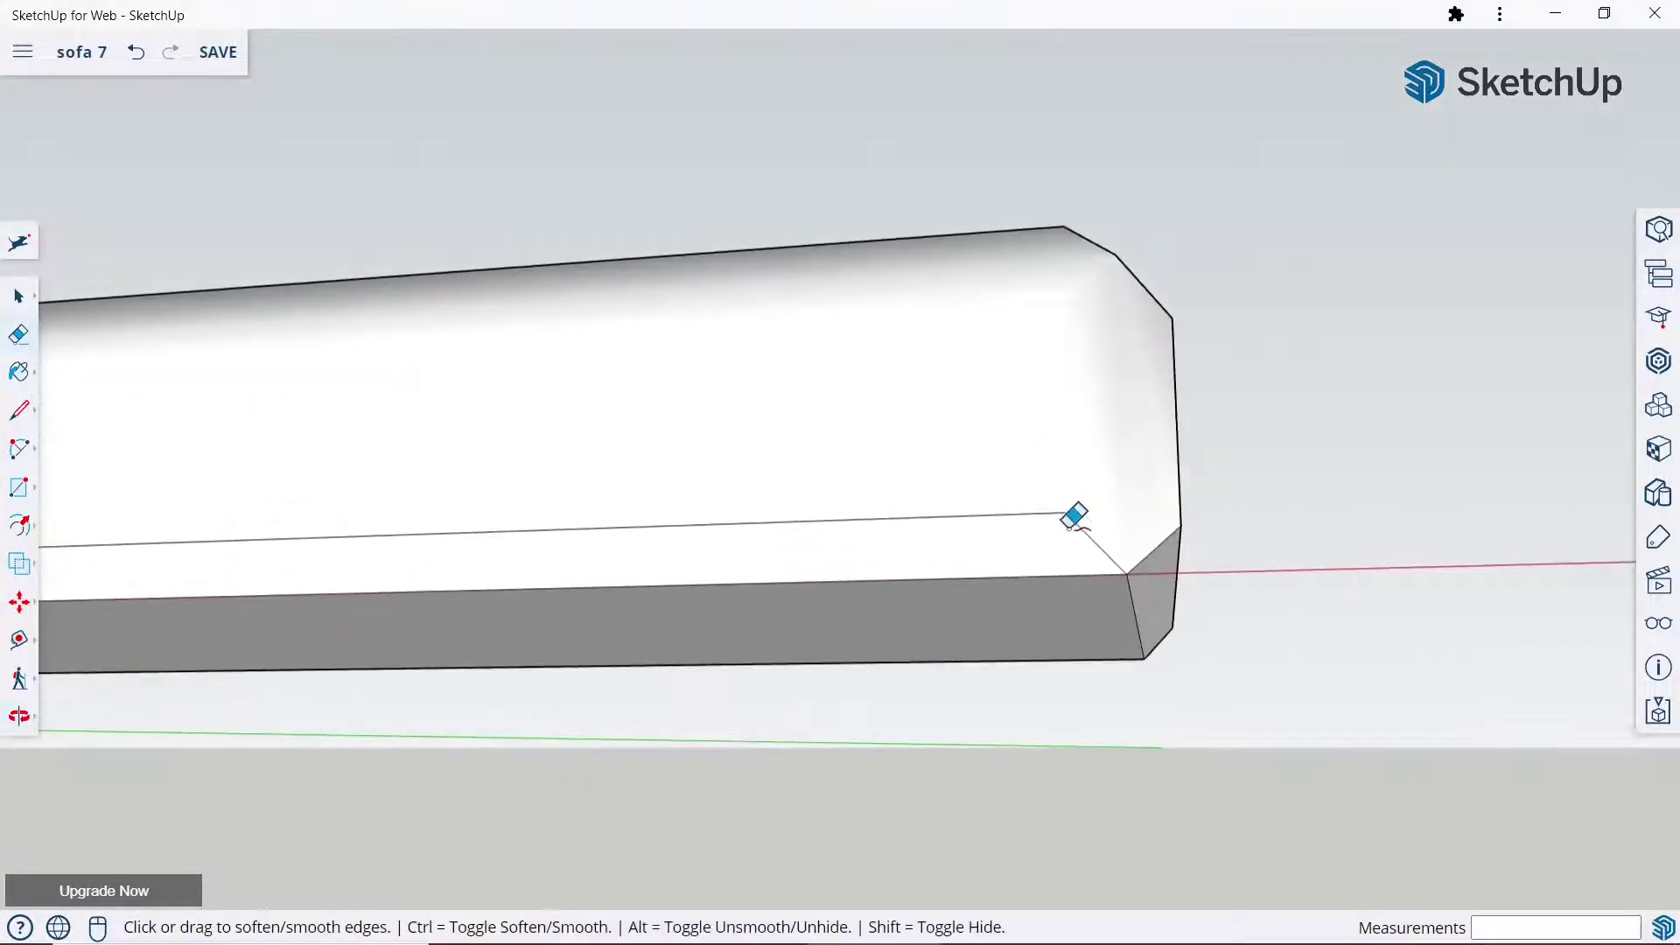
left_click(1123, 567, "ctrl")
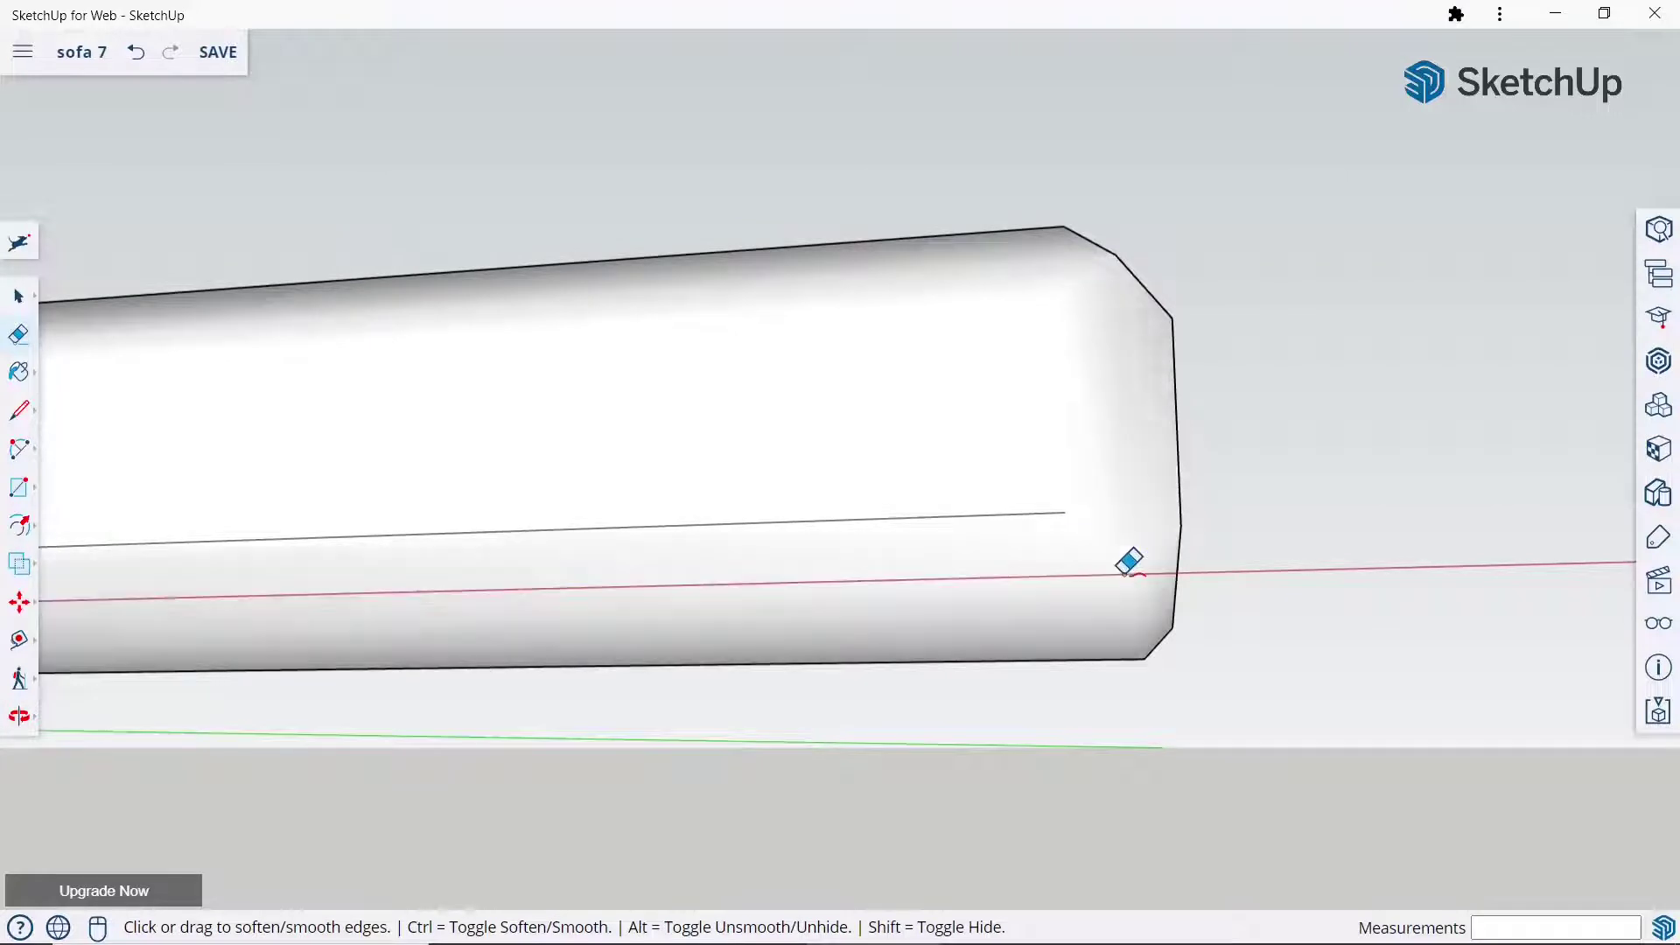
left_click(1069, 514, "ctrl")
scroll(1140, 529, "down", 3)
scroll(1038, 529, "down", 3)
Soften the two diagonal corner edges at the cushion's end.
middle_click_drag(1039, 528, 1130, 671)
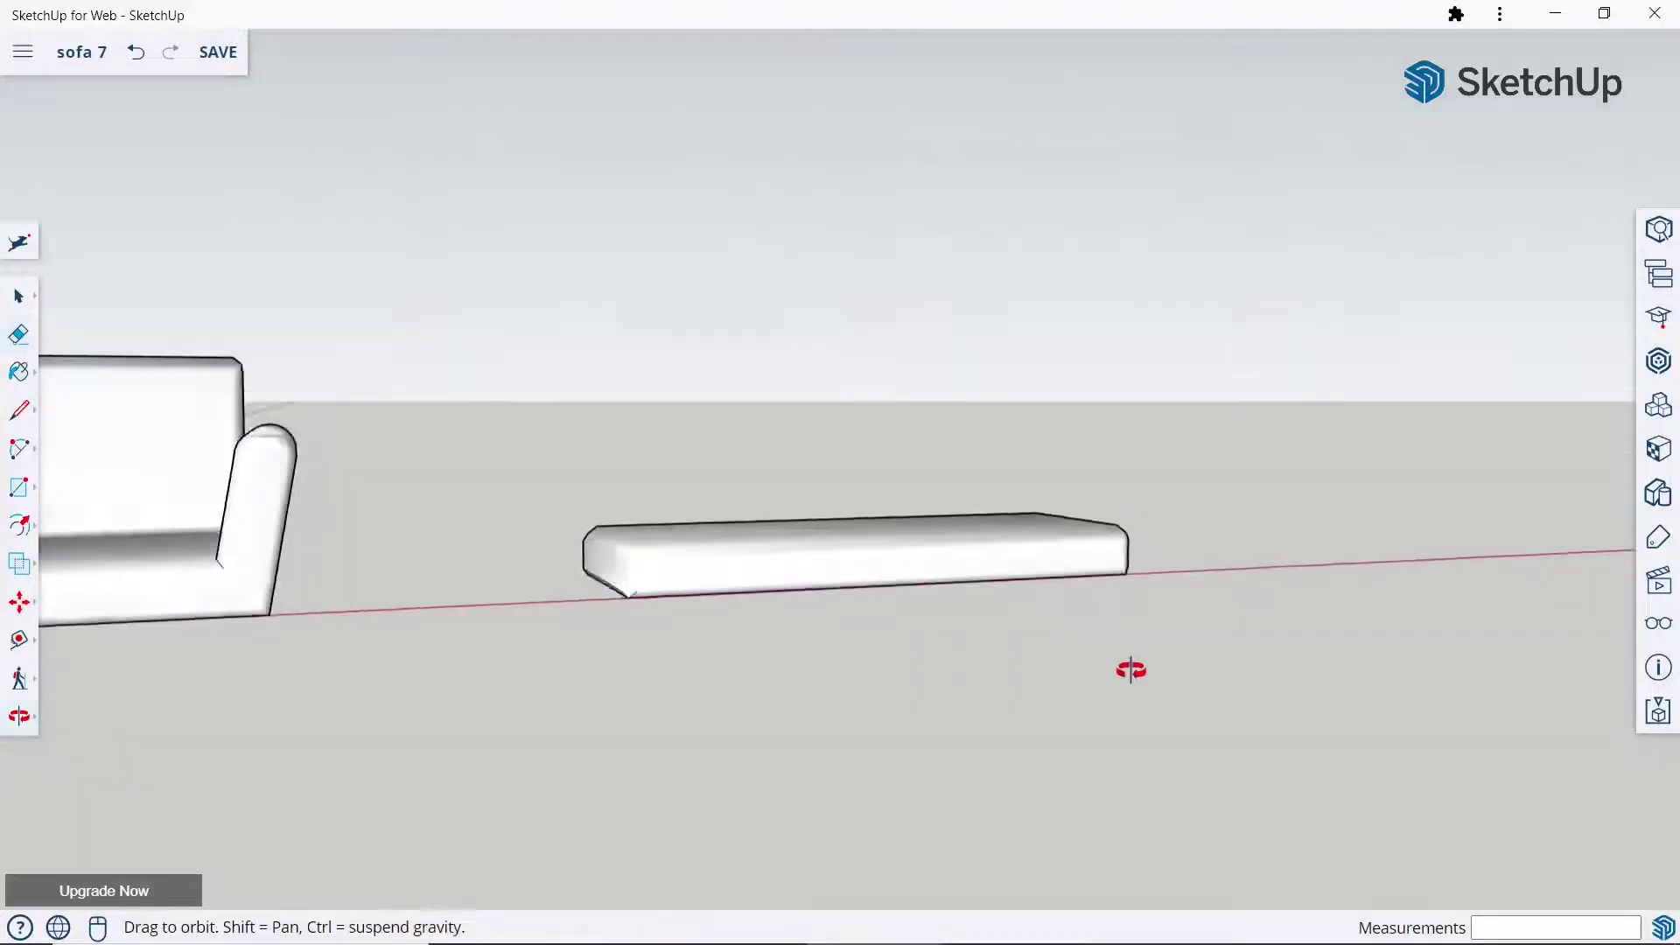
middle_click_drag(593, 593, 738, 307)
scroll(691, 390, "up", 3)
scroll(672, 417, "up", 2)
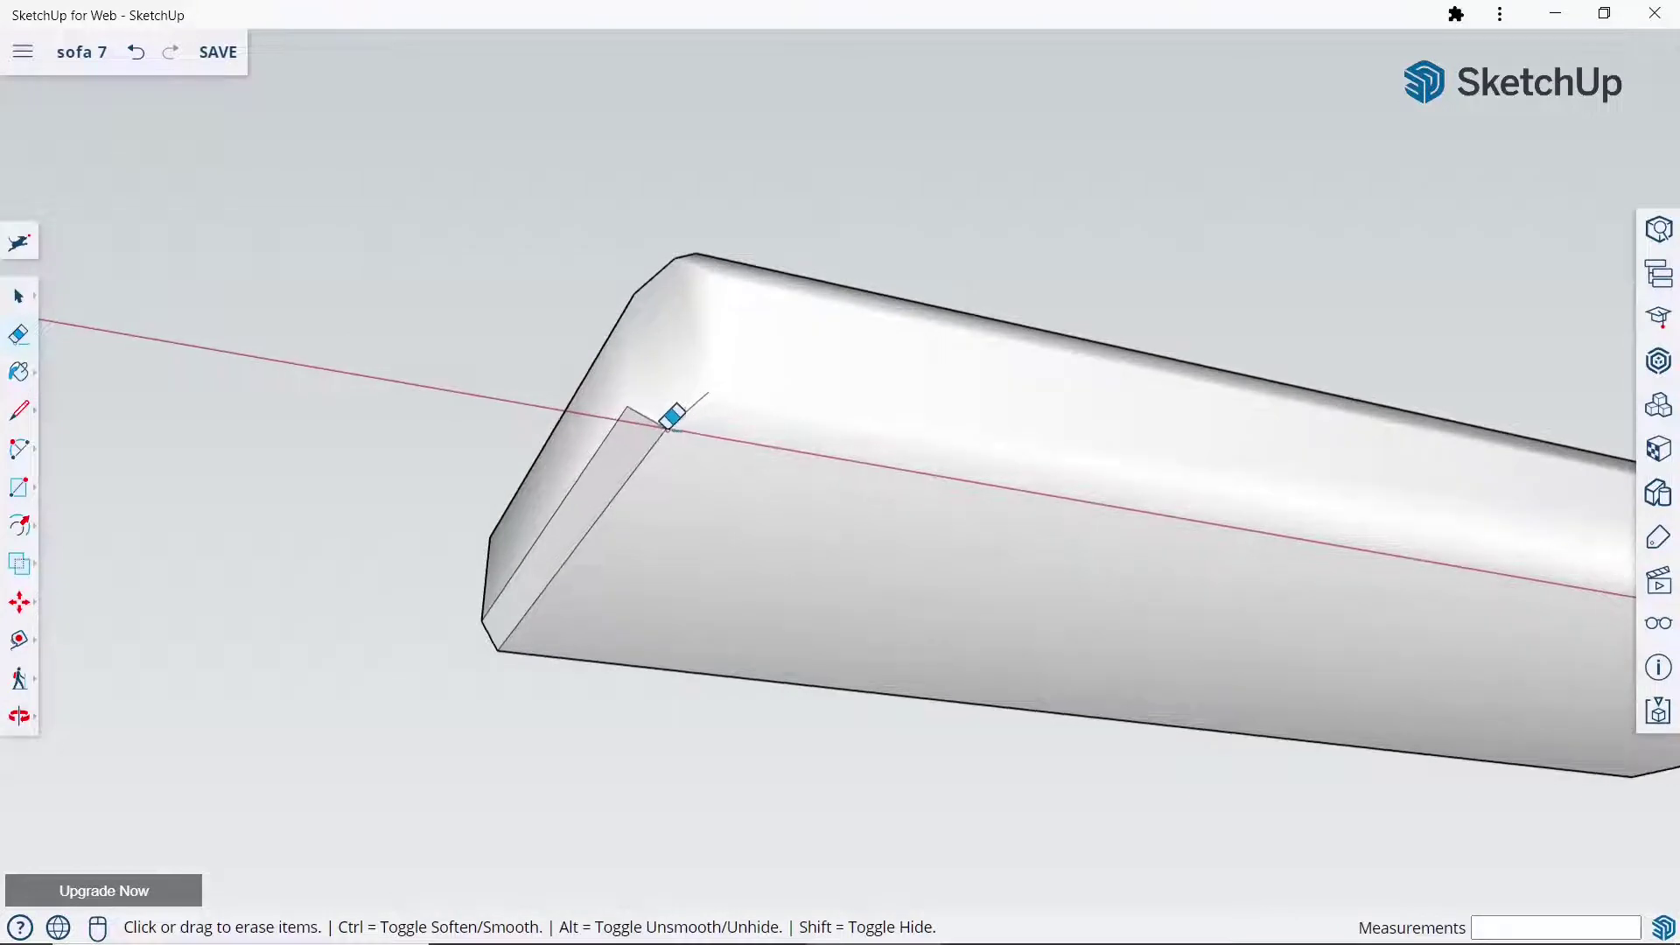
left_click(672, 418, "ctrl")
left_click(626, 399, "ctrl")
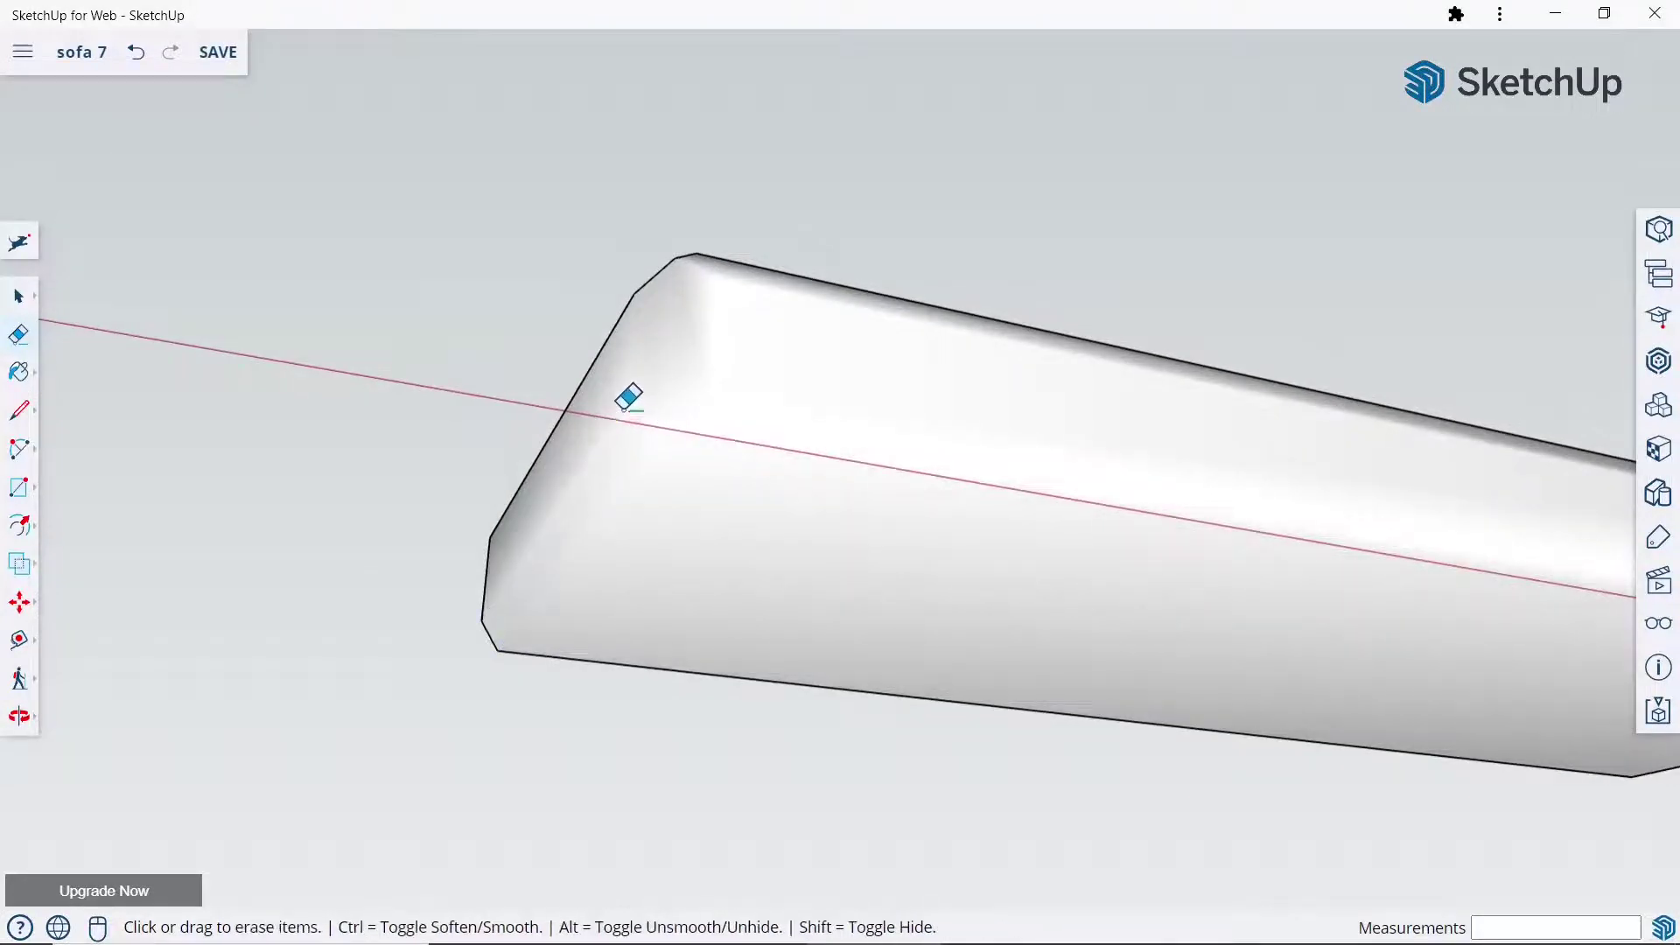
Soften the cushion's front top, front-left chamfer and bottom front edges.
scroll(626, 399, "down", 5)
mouse_move(889, 405)
middle_mouse_down()
mouse_move(645, 563)
mouse_move(724, 720)
mouse_move(618, 588)
mouse_move(569, 604)
middle_mouse_up()
scroll(507, 537, "up", 4)
scroll(554, 566, "up", 1)
left_click(556, 565, "ctrl")
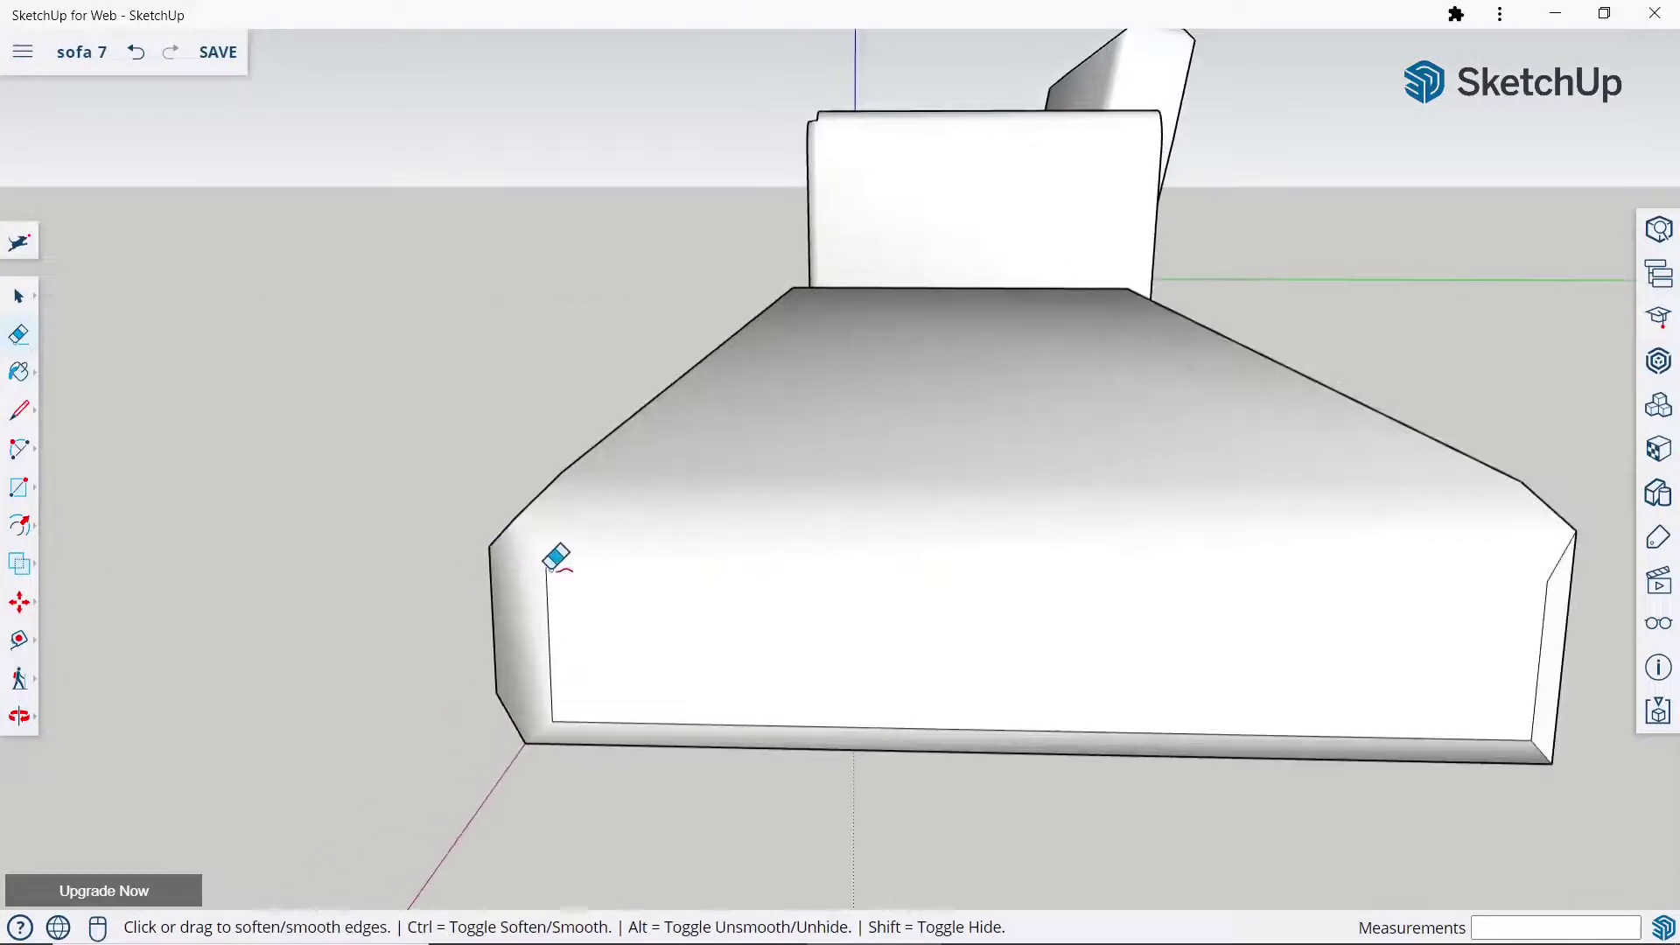
left_click(547, 569, "ctrl")
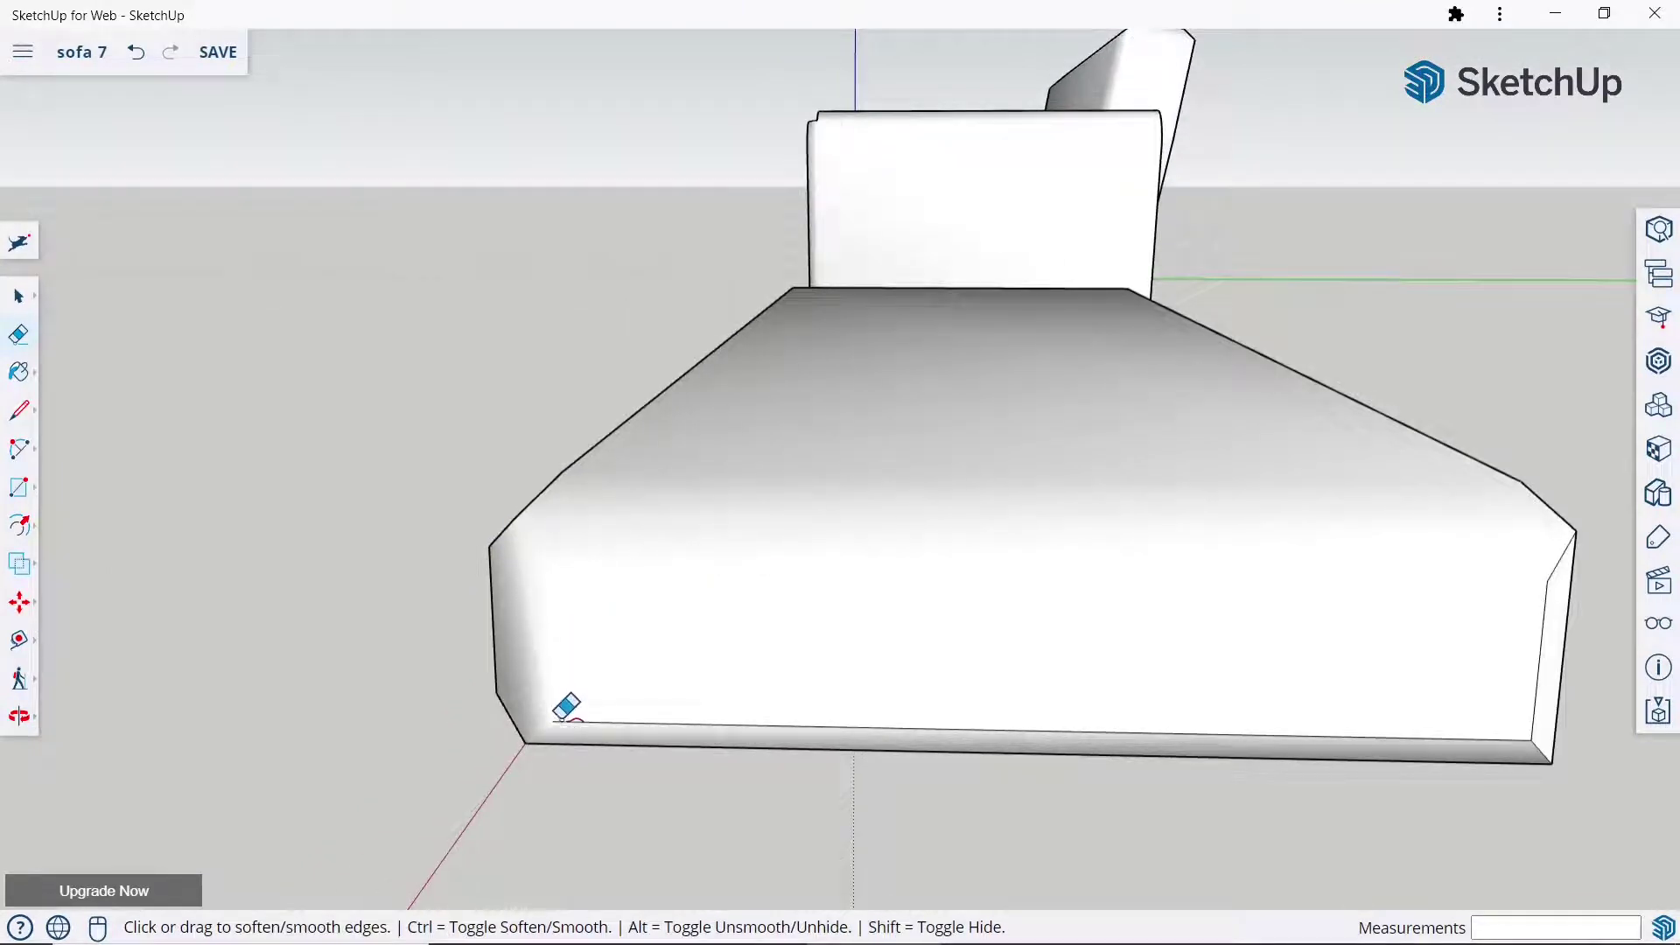
left_click(561, 715, "ctrl")
Soften the chamfer corner edges and the cushion's underside edges.
scroll(562, 645, "down", 2)
mouse_move(563, 645)
middle_mouse_down()
mouse_move(1088, 543)
mouse_move(646, 461)
middle_mouse_up()
scroll(691, 451, "up", 2)
scroll(753, 459, "up", 2)
left_click(770, 477, "ctrl")
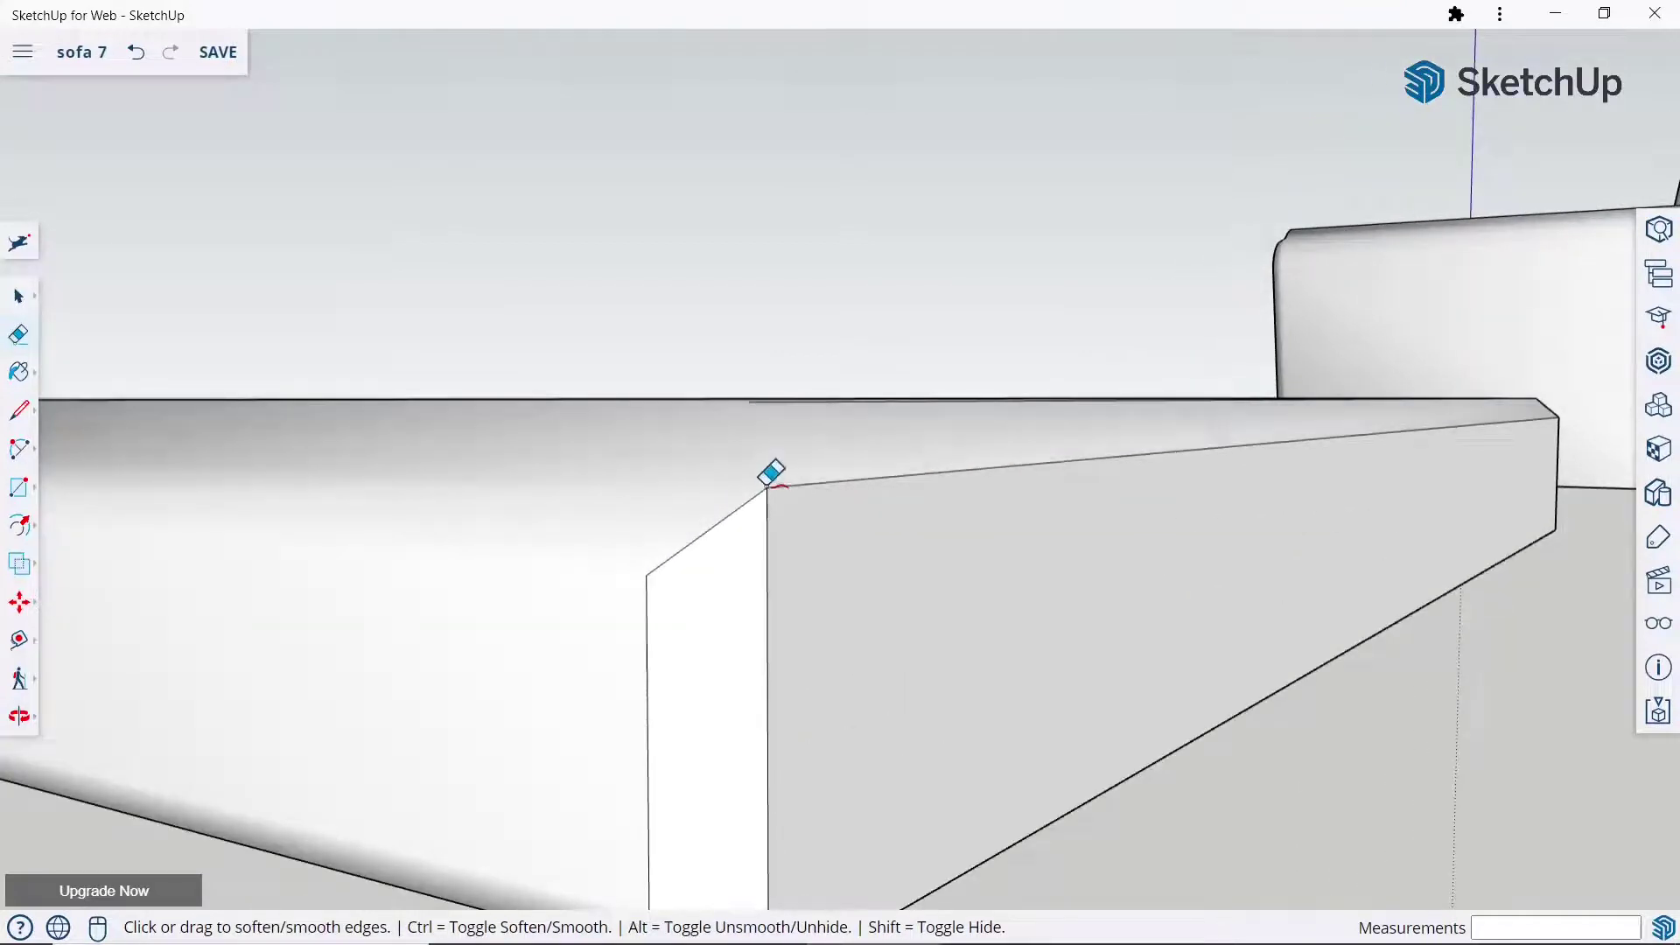
left_click(768, 484, "ctrl")
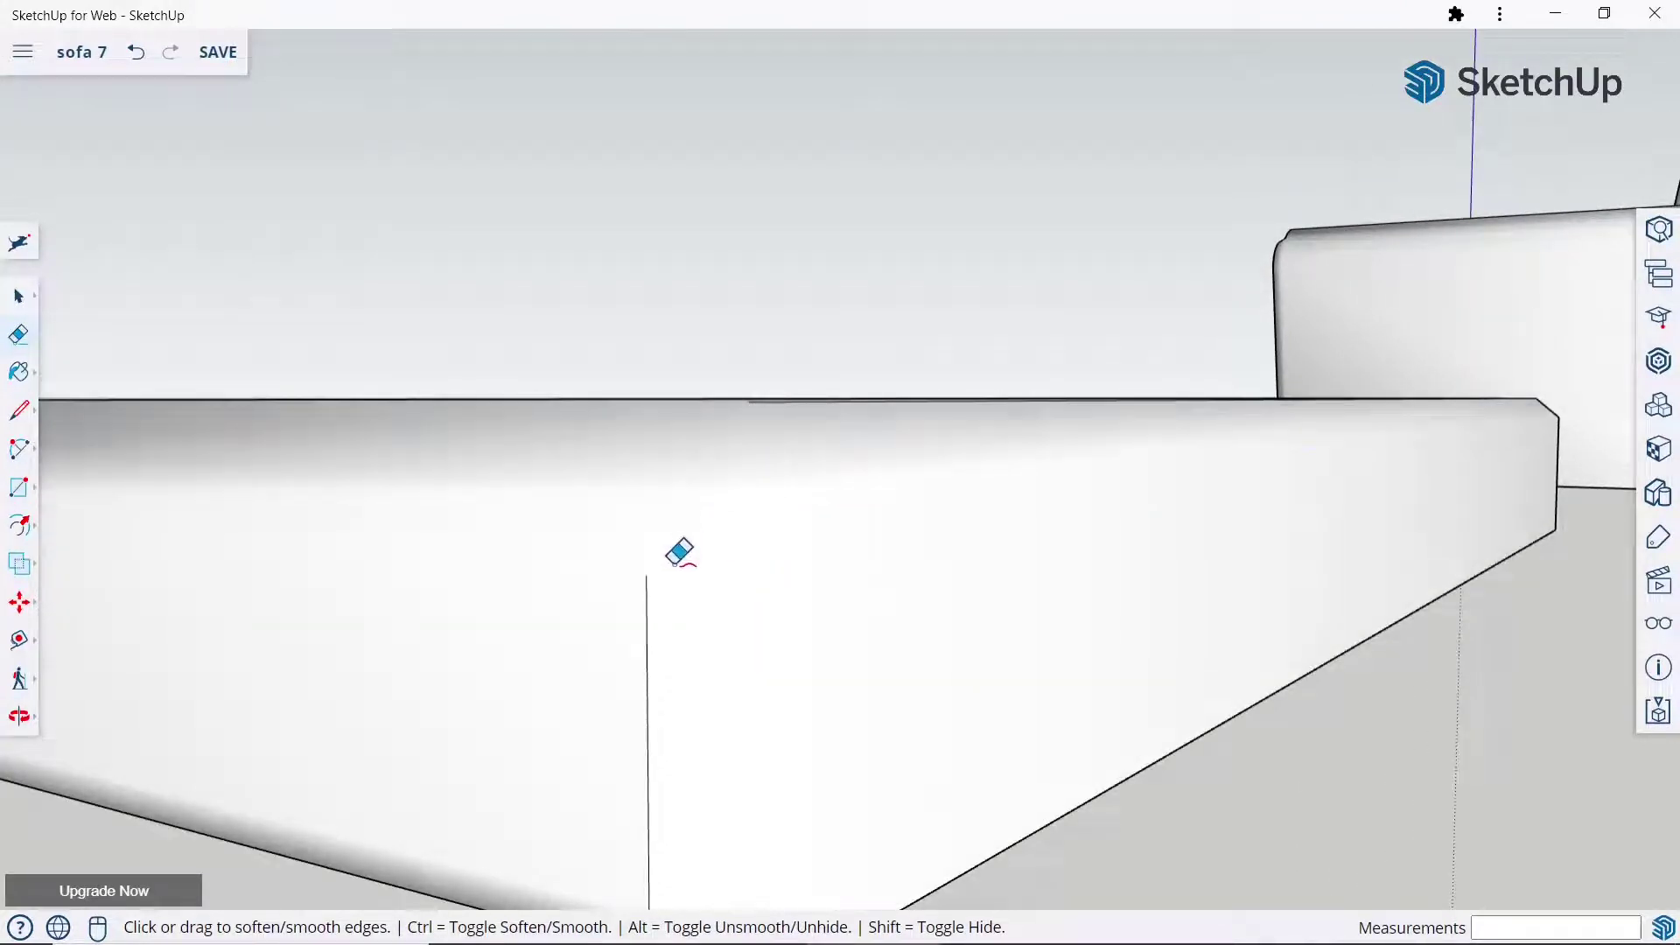
scroll(673, 525, "down", 3)
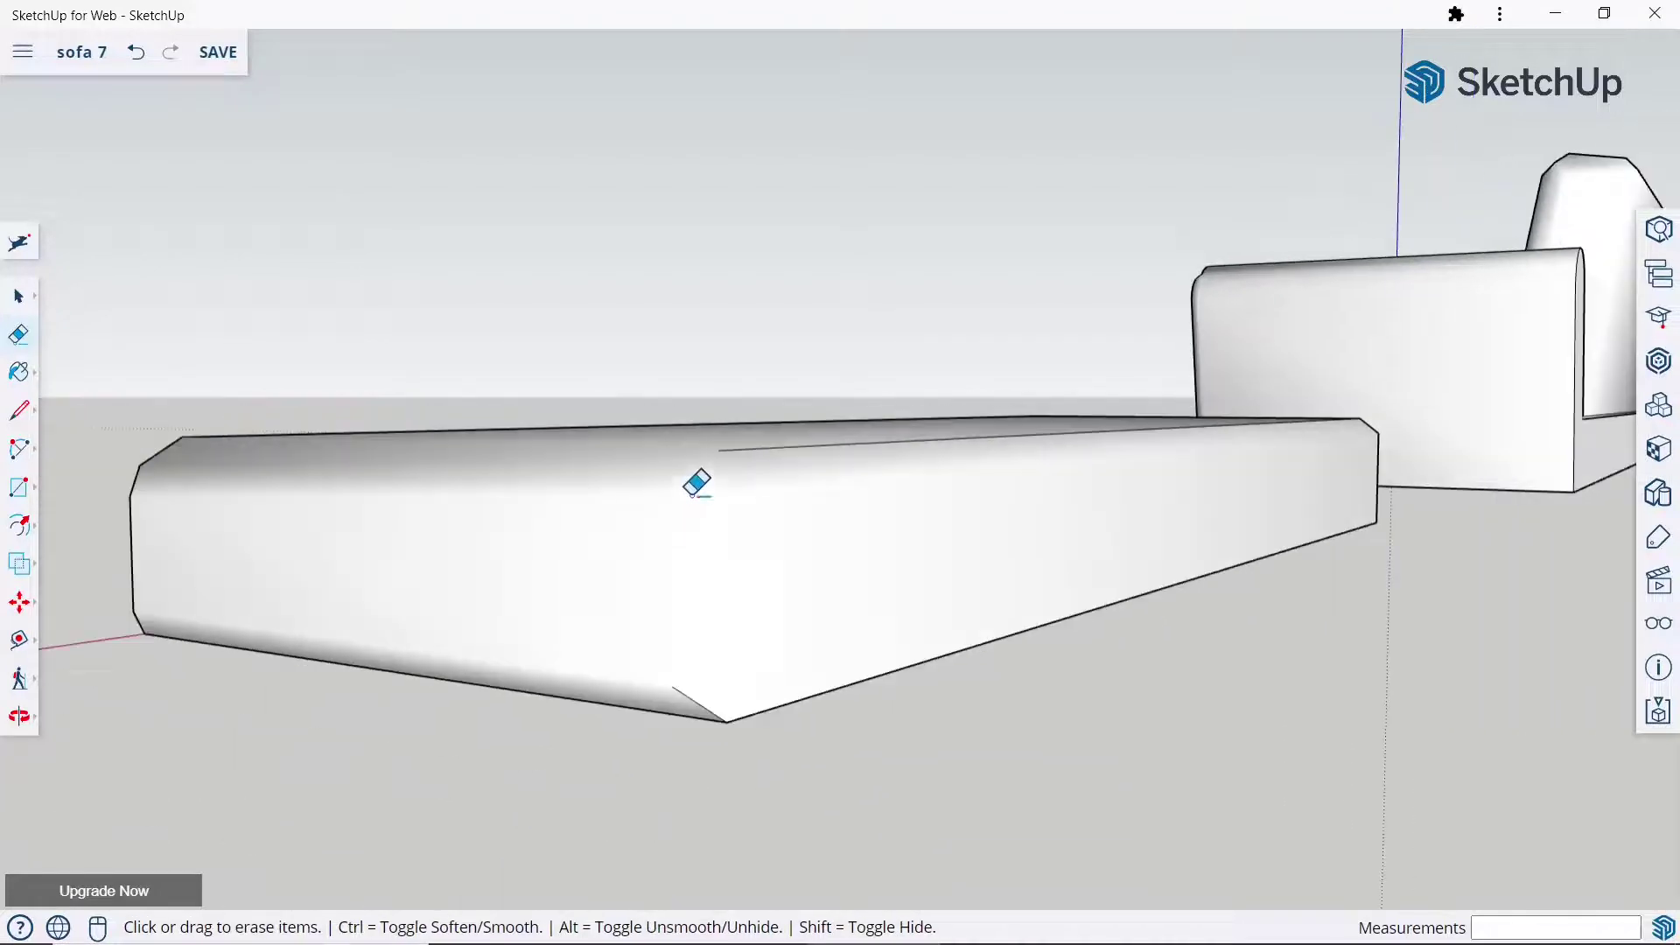
middle_click_drag(694, 484, 750, 465)
scroll(744, 525, "up", 3)
left_click(729, 651, "ctrl")
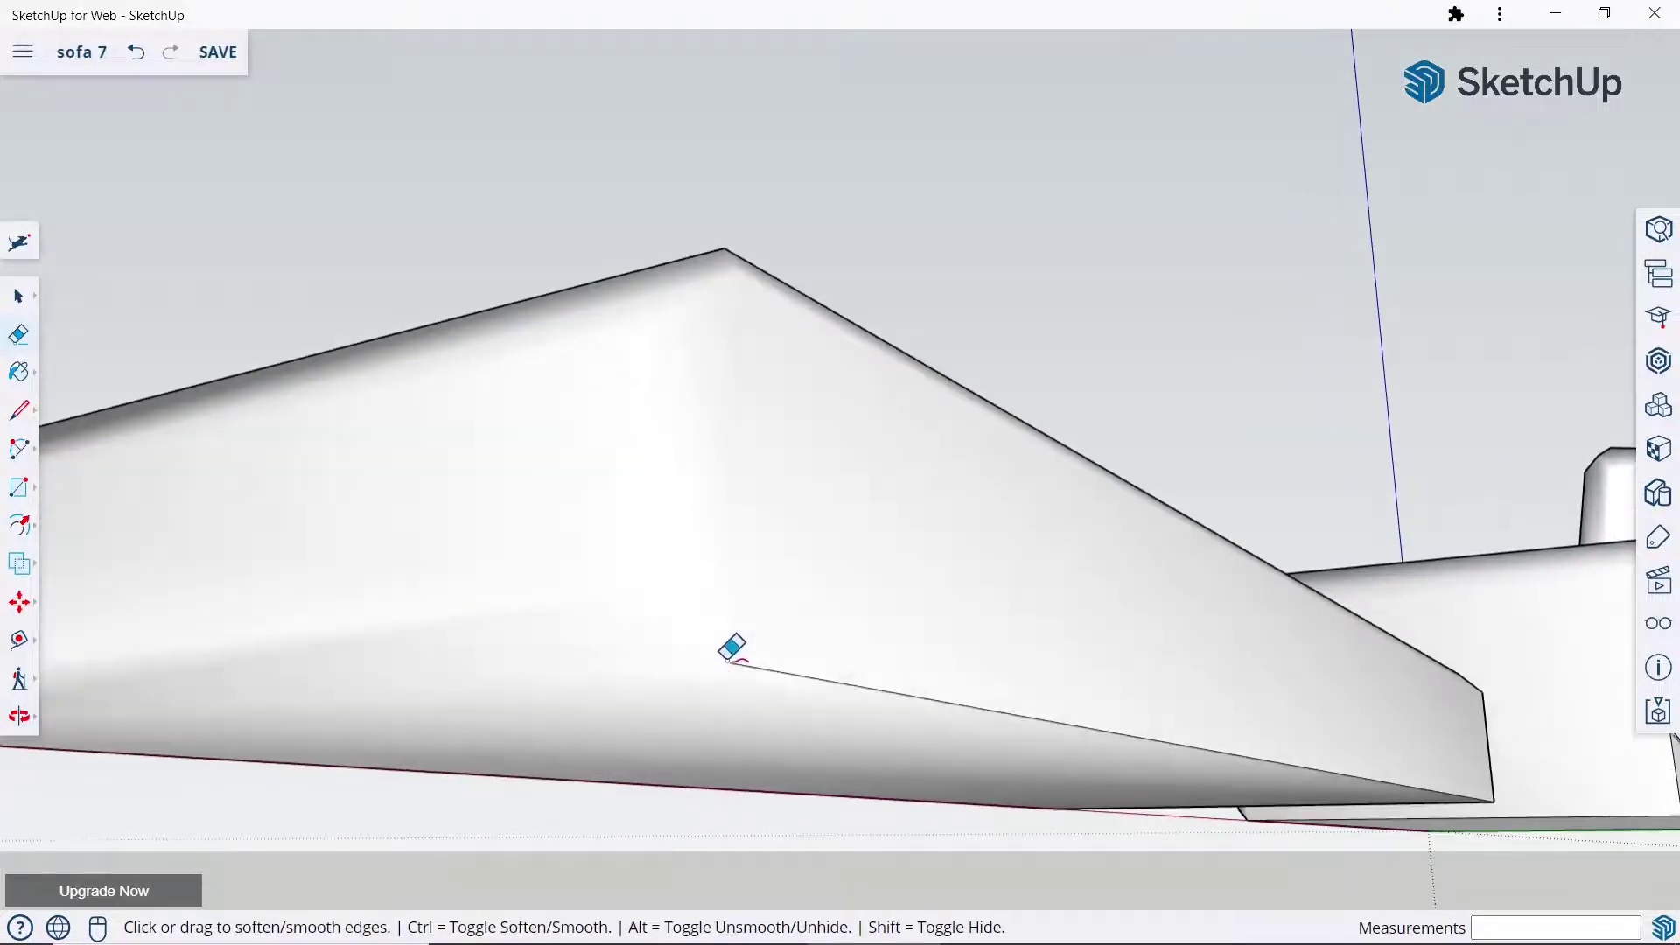
Soften the cushion's front crease edge and orbit out to show it beside the sofa.
scroll(770, 560, "down", 3)
middle_click_drag(777, 559, 735, 652)
scroll(706, 574, "down", 3)
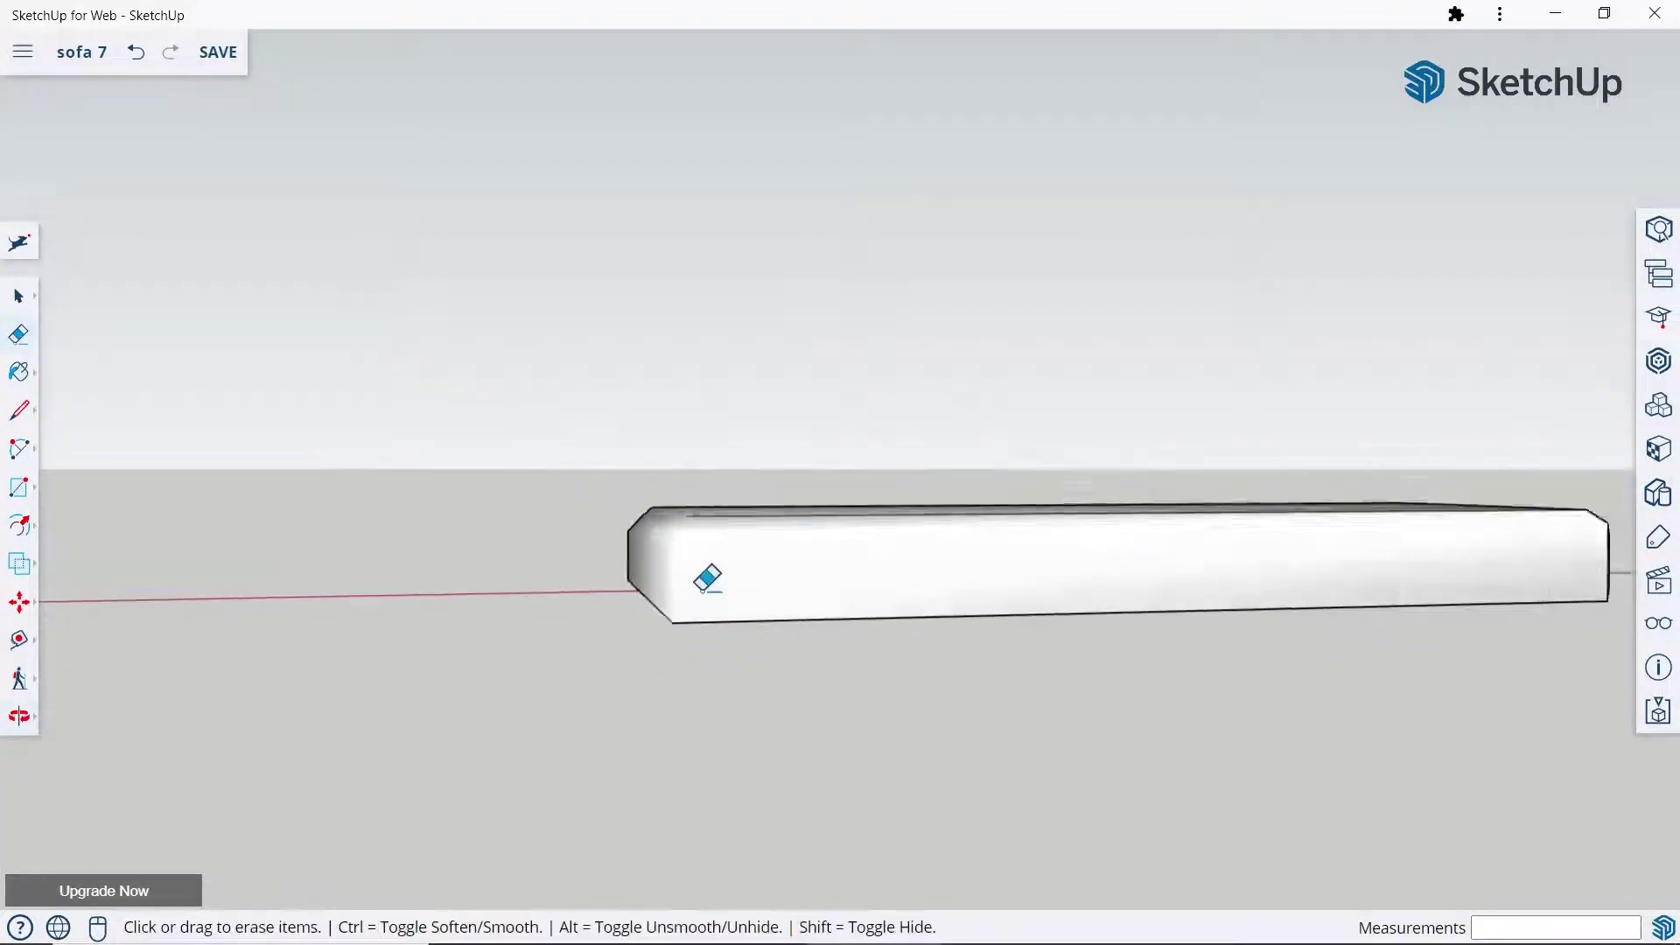
scroll(1249, 585, "down", 2)
middle_click_drag(1248, 585, 1058, 743)
scroll(1072, 558, "up", 4)
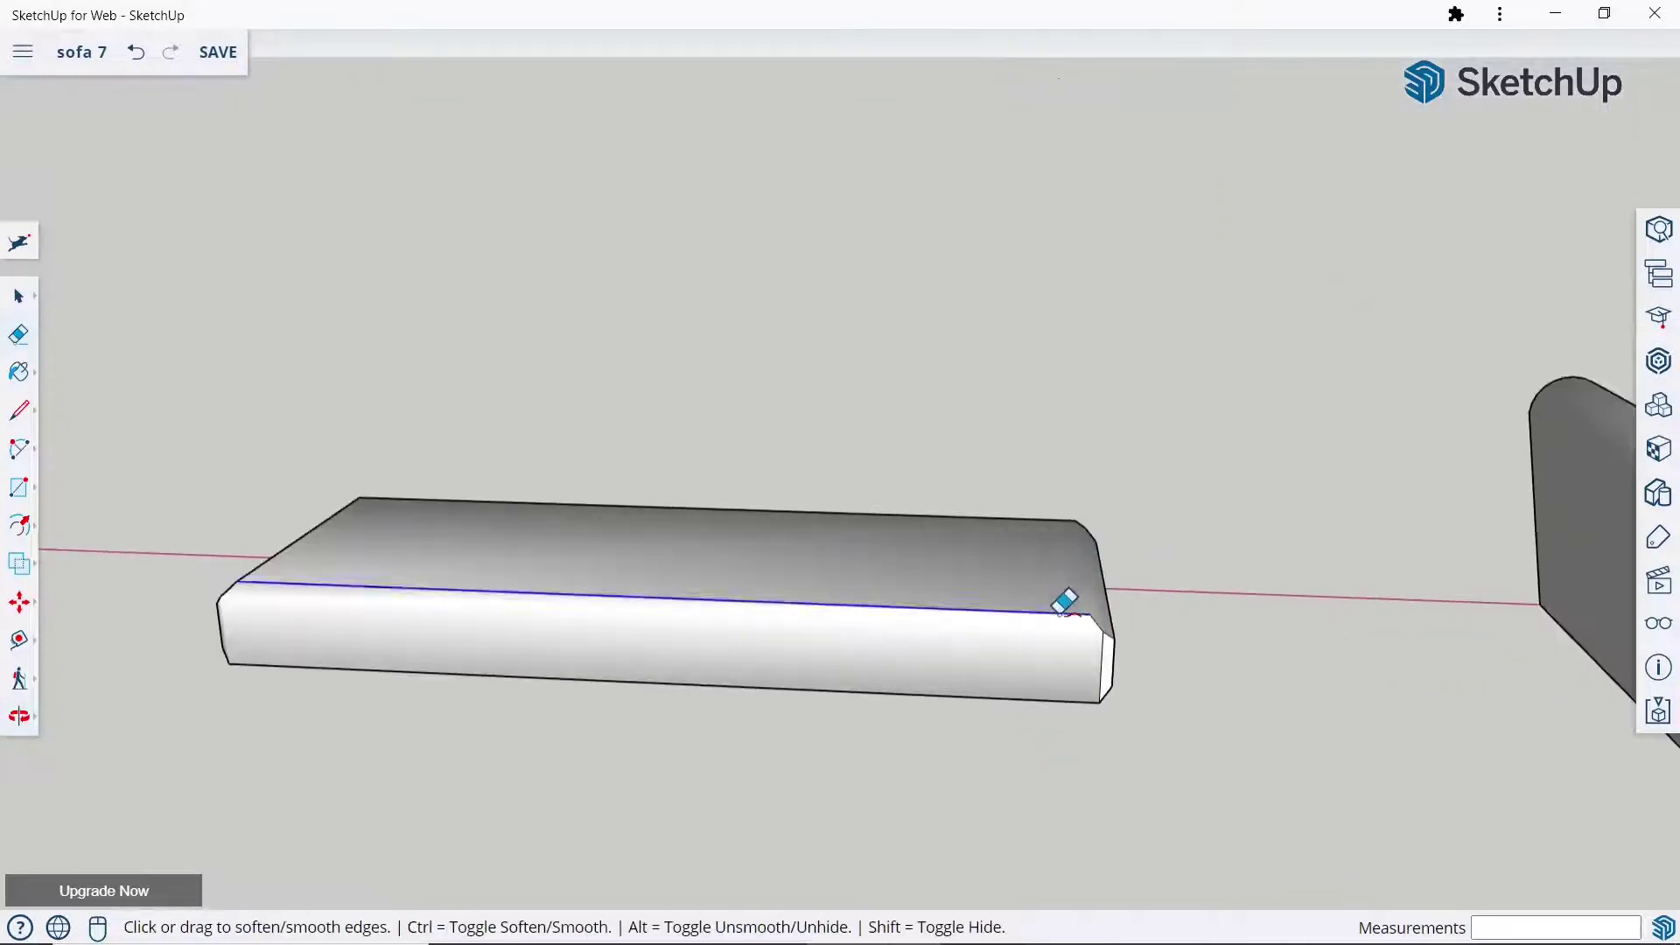
left_click(1066, 603, "ctrl")
scroll(1120, 613, "up", 2)
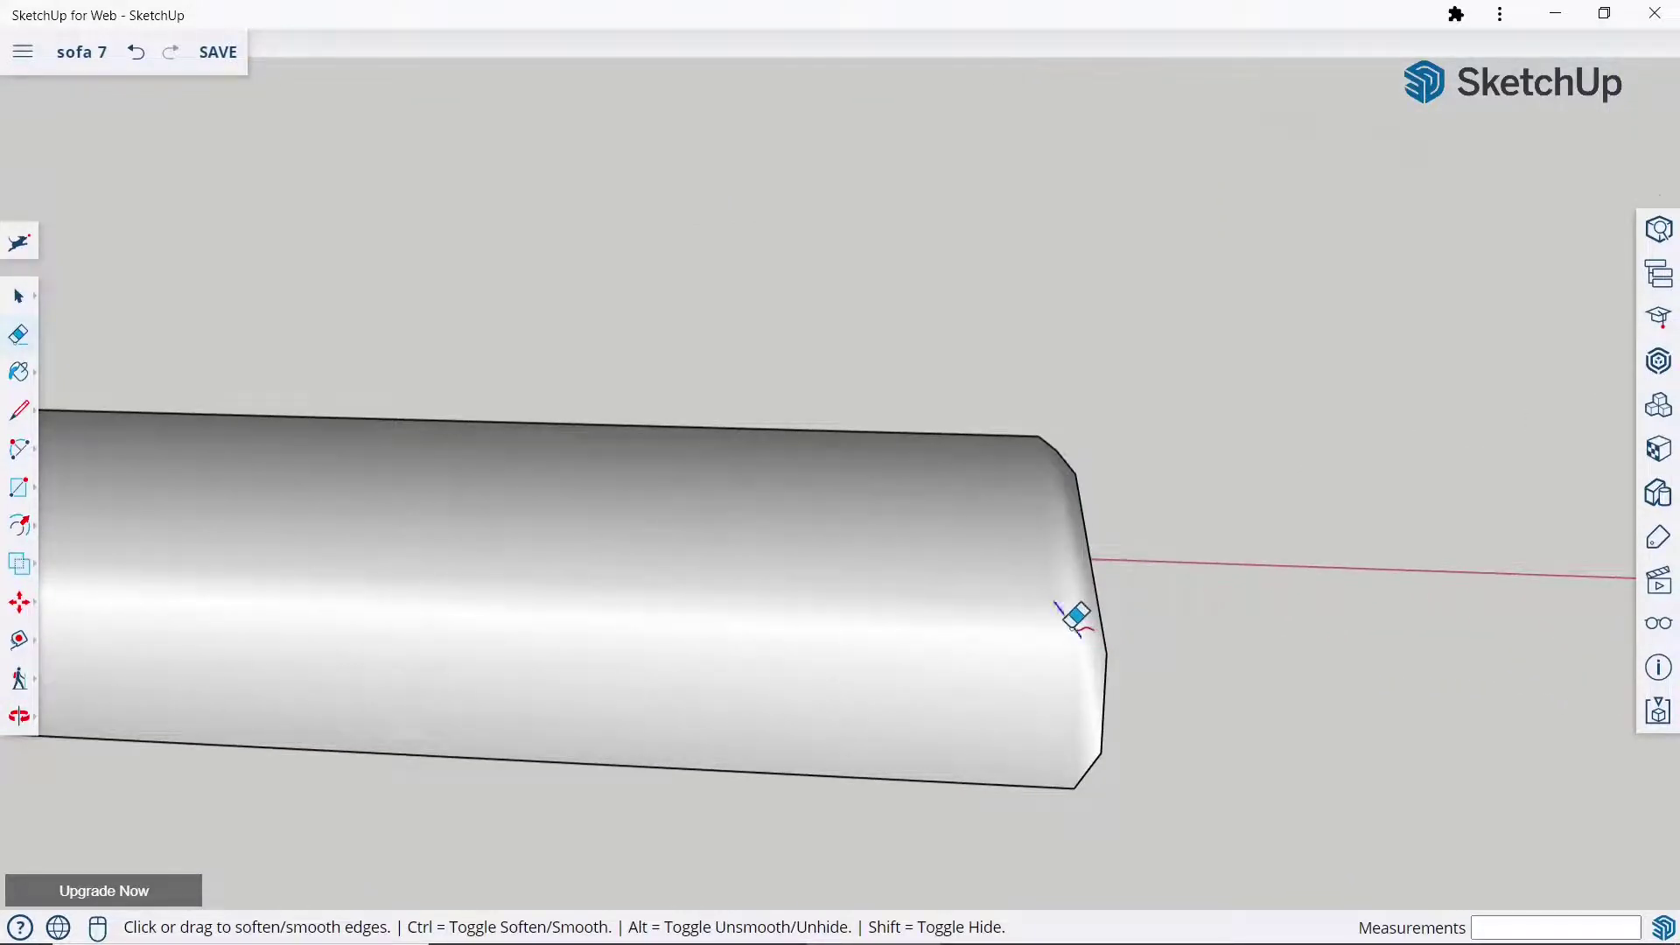
middle_click_drag(1074, 617, 949, 271)
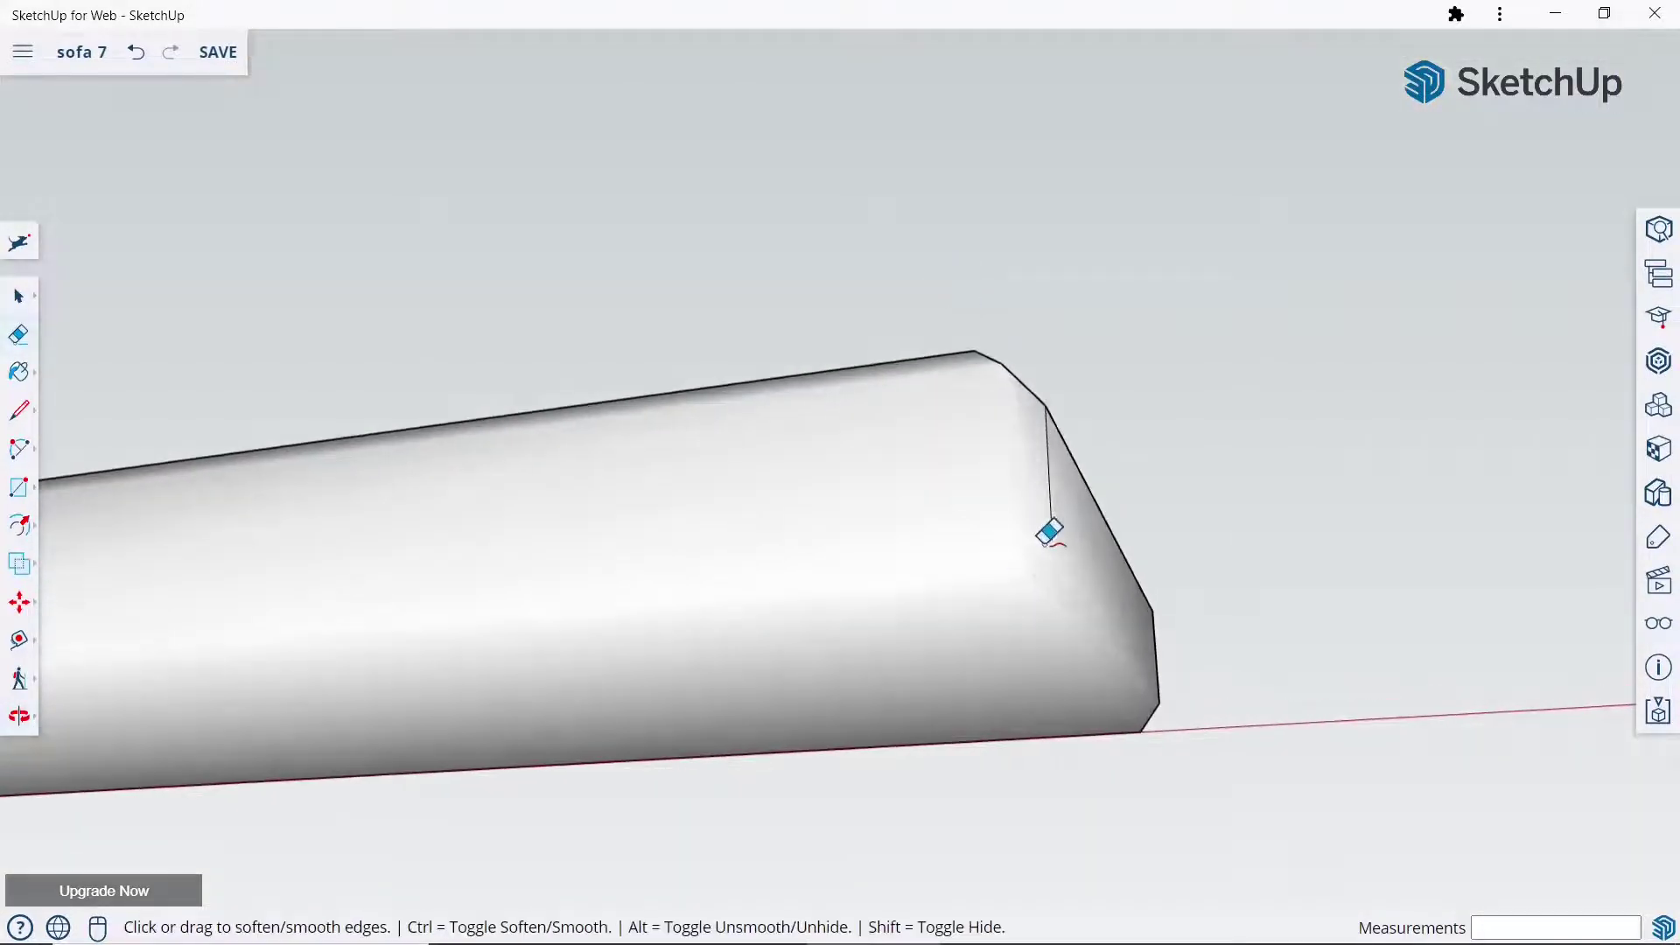
mouse_move(1061, 498)
middle_mouse_down()
mouse_move(1166, 337)
mouse_move(1219, 315)
mouse_move(795, 491)
mouse_move(738, 378)
mouse_move(1234, 600)
mouse_move(1298, 454)
mouse_move(546, 601)
mouse_move(1137, 423)
mouse_move(918, 645)
mouse_move(1204, 566)
mouse_move(1006, 761)
mouse_move(7, 446)
middle_mouse_up()
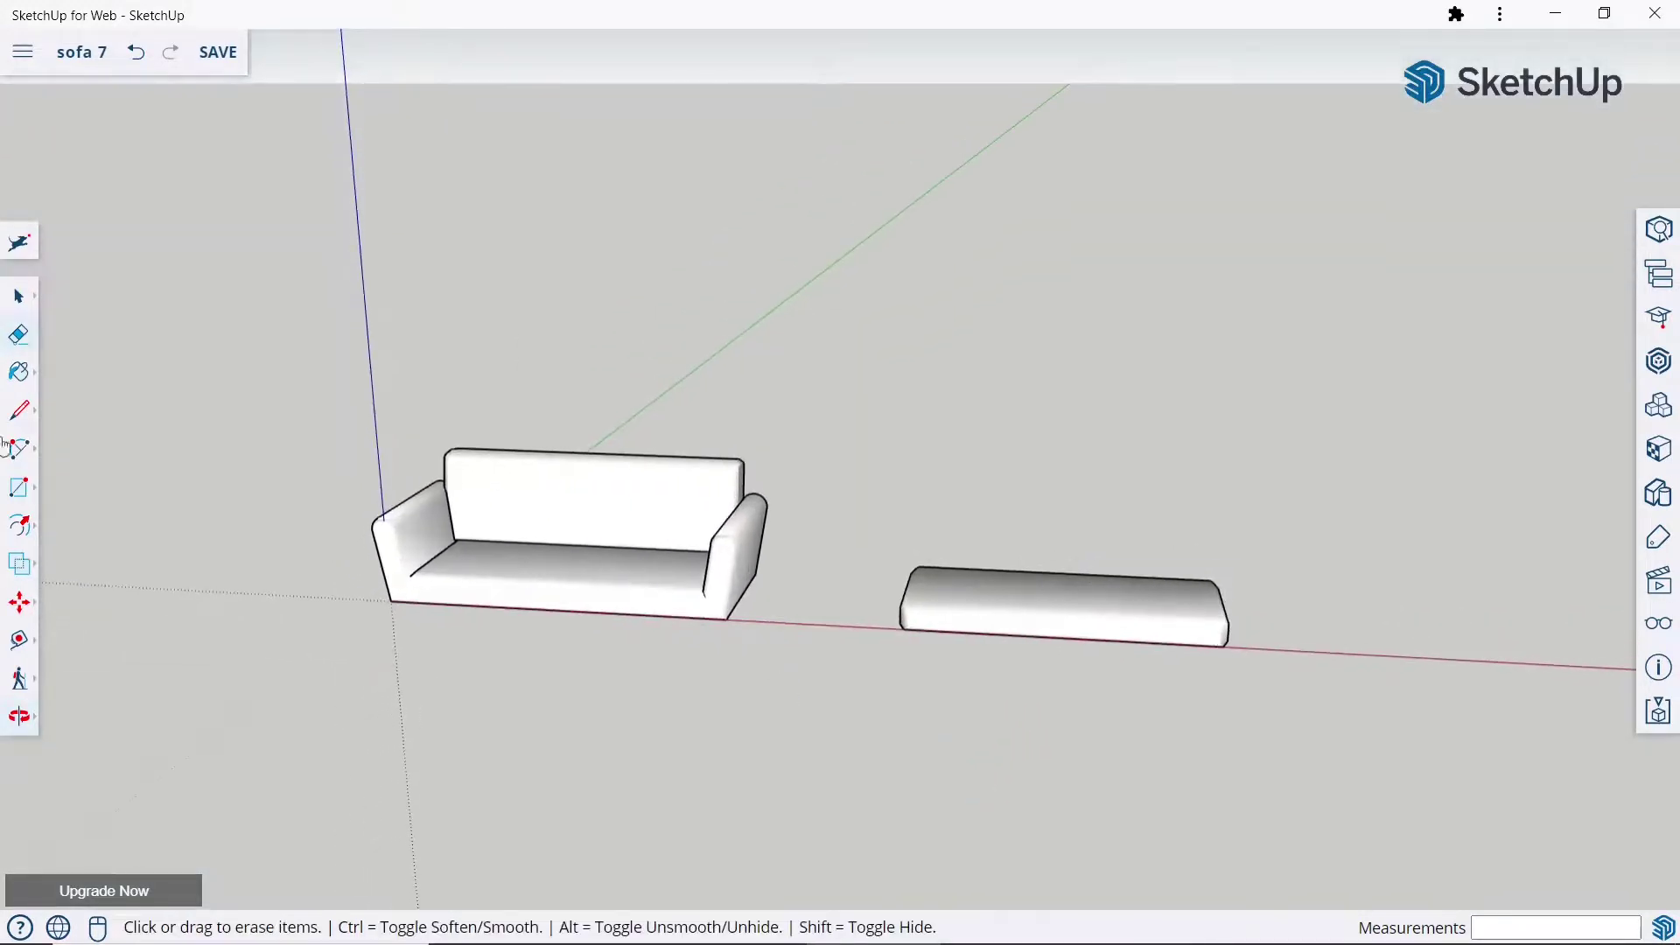
Pick up the cushion with Move, then cancel the move.
left_click(19, 602)
scroll(617, 560, "up", 3)
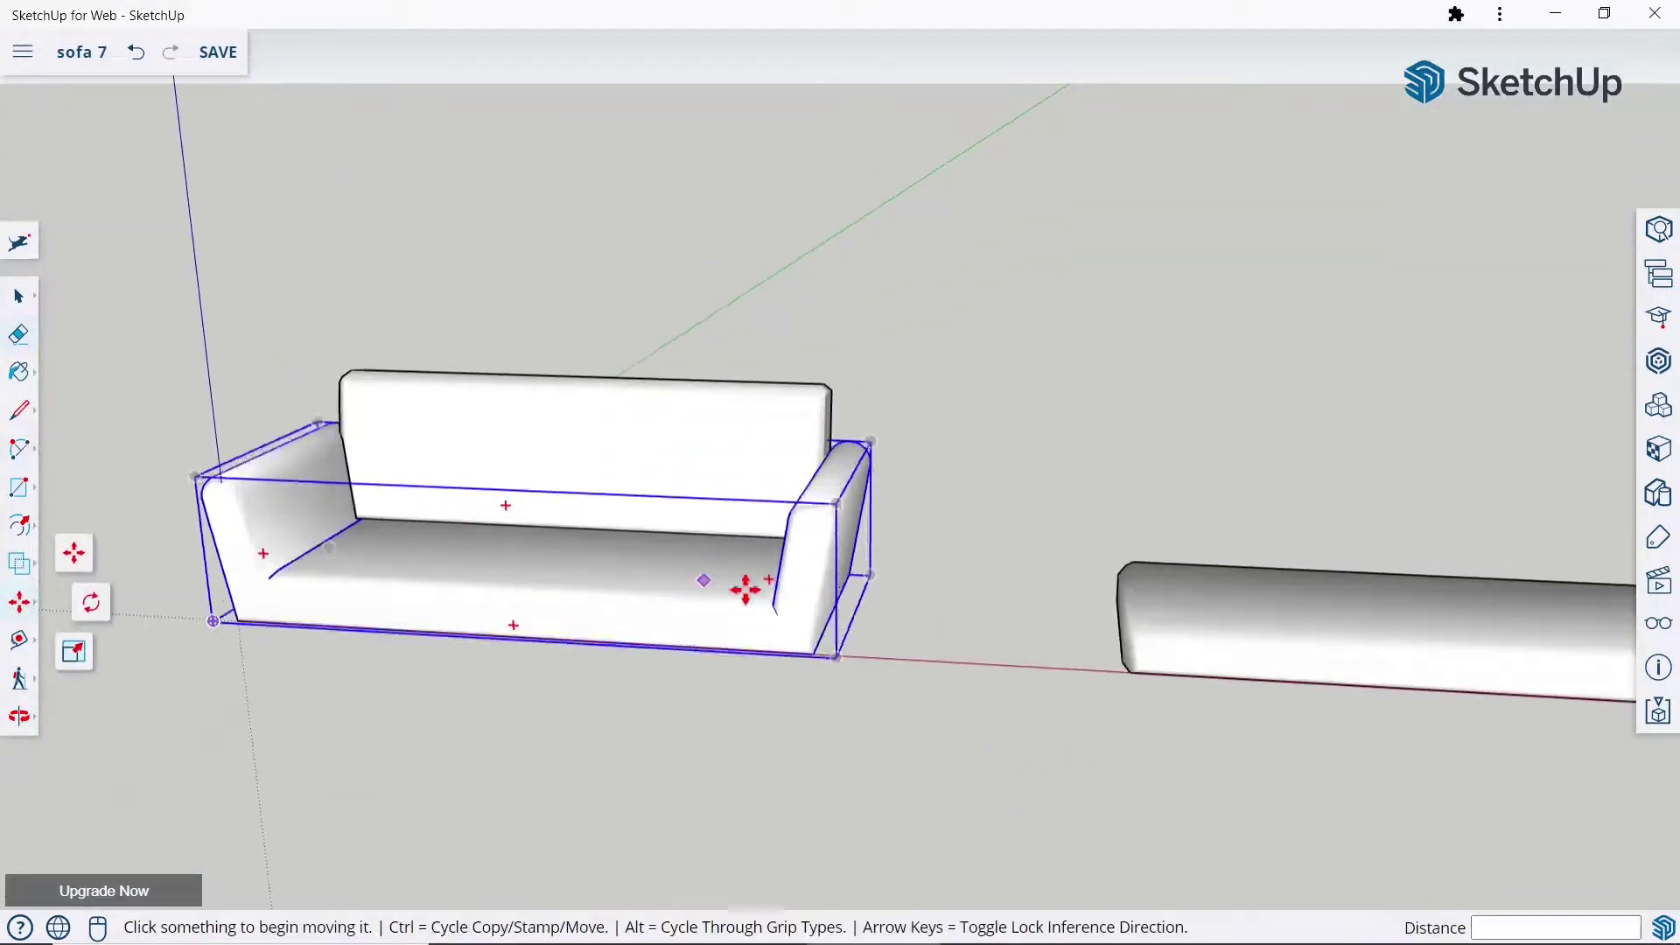
left_click(1441, 645)
key("Escape")
scroll(671, 620, "down", 3)
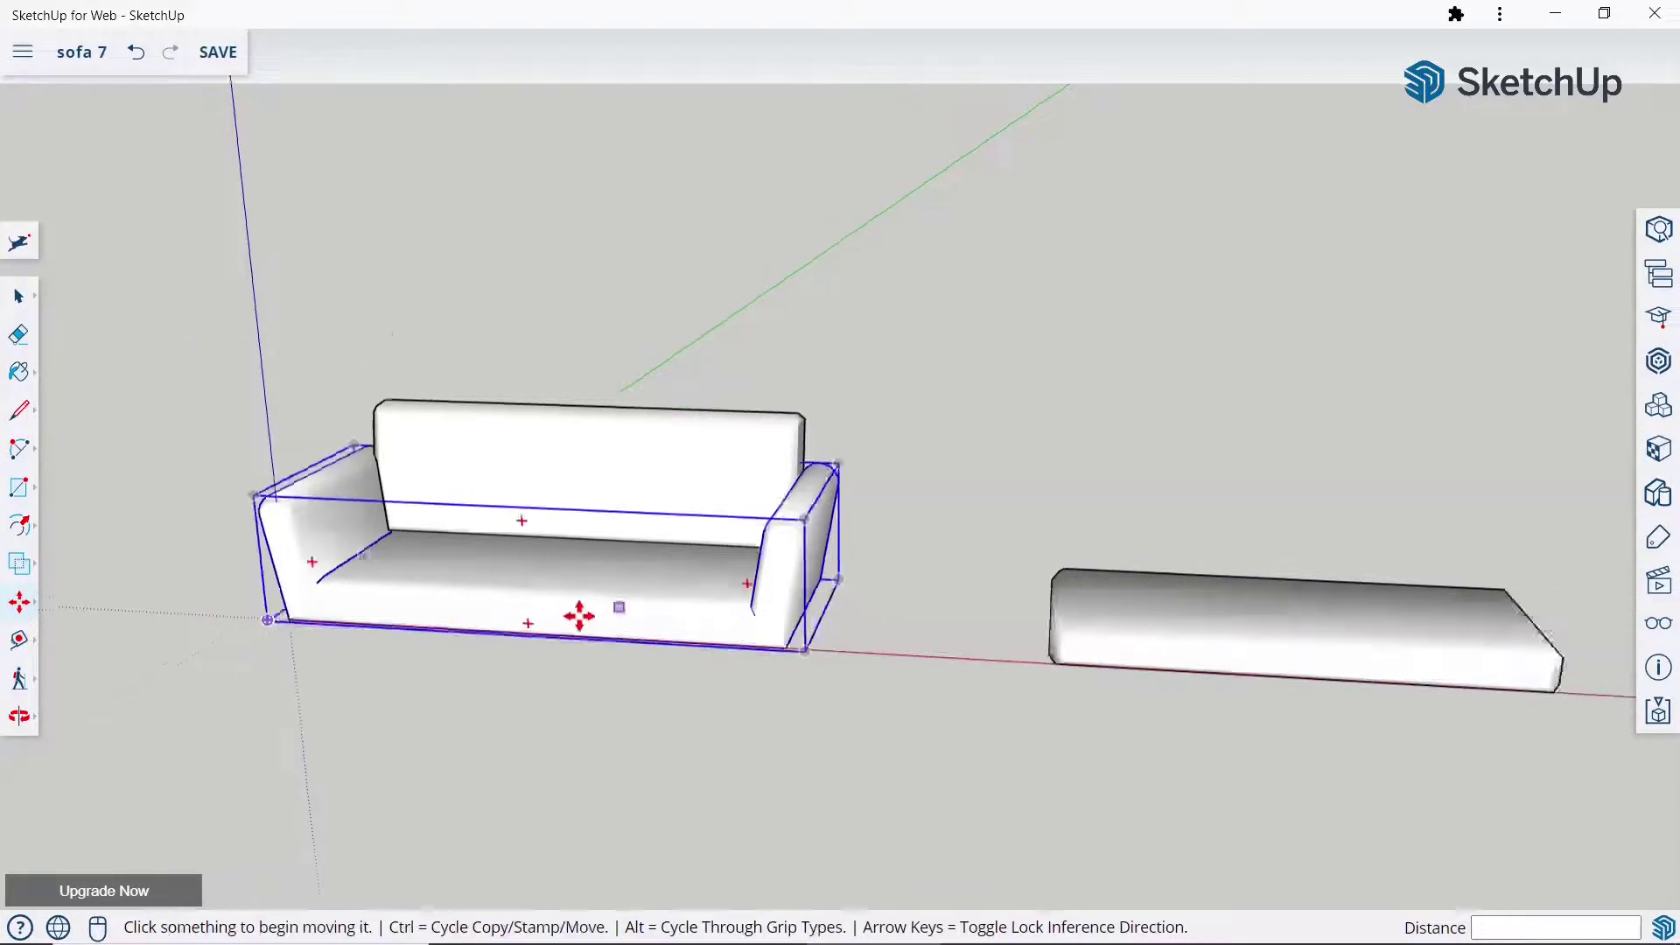
scroll(581, 638, "down", 3)
Group the cushion via its context menu and carry it toward the sofa seat front.
left_click(19, 295)
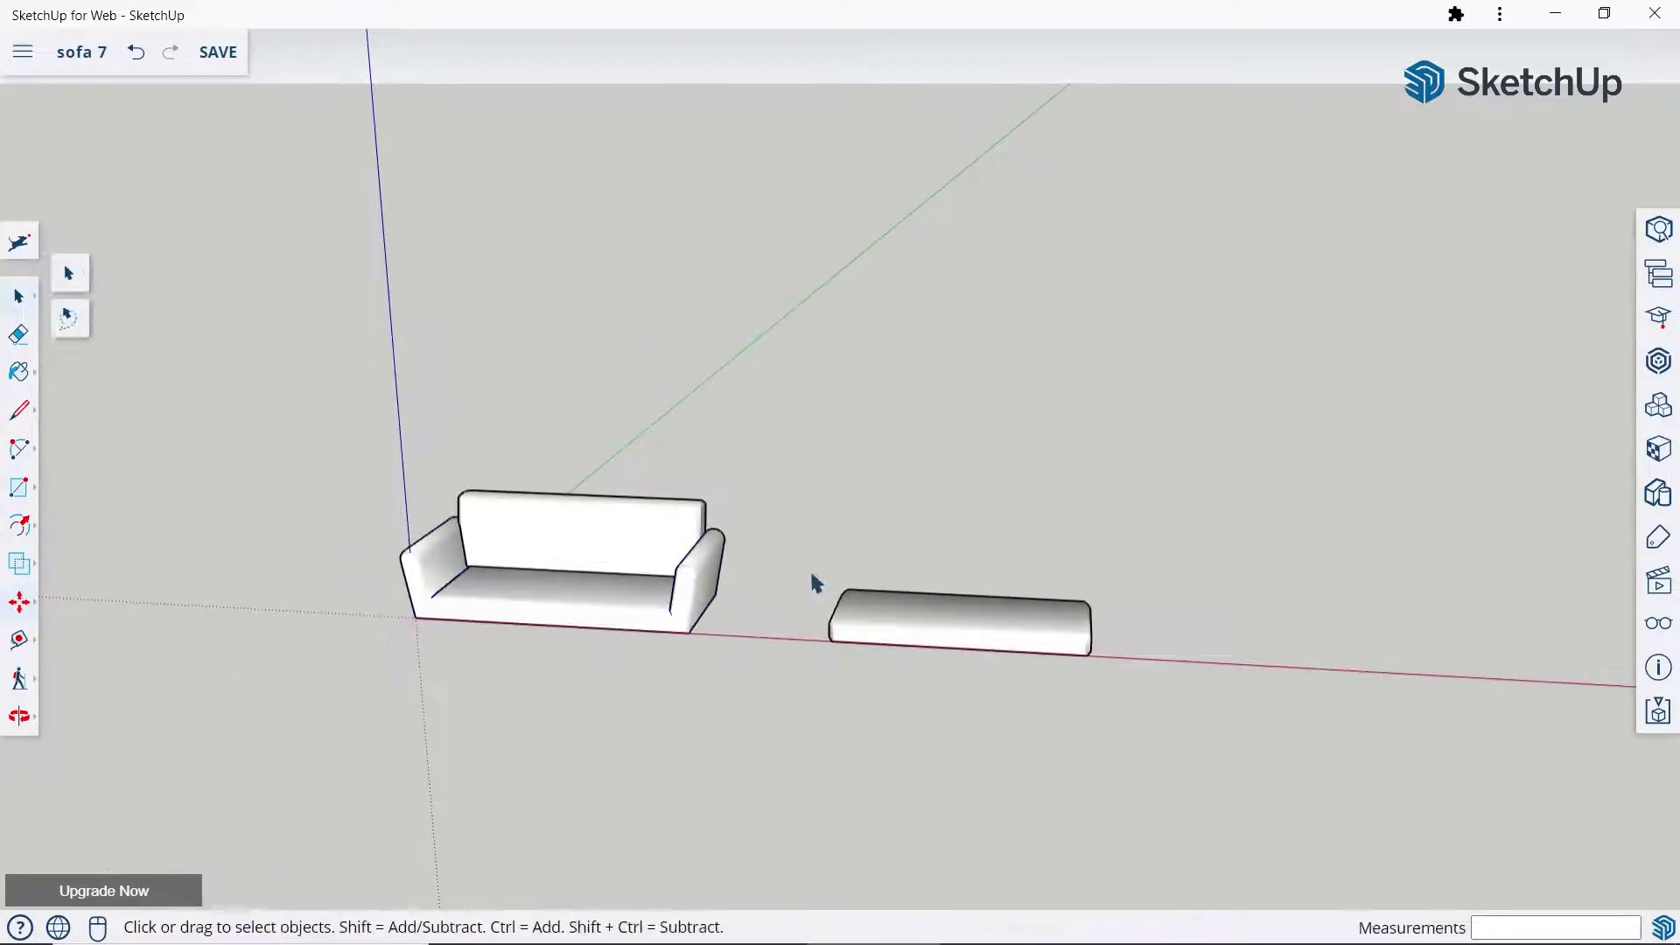
right_click(973, 645)
left_click(1015, 652)
left_click(672, 662)
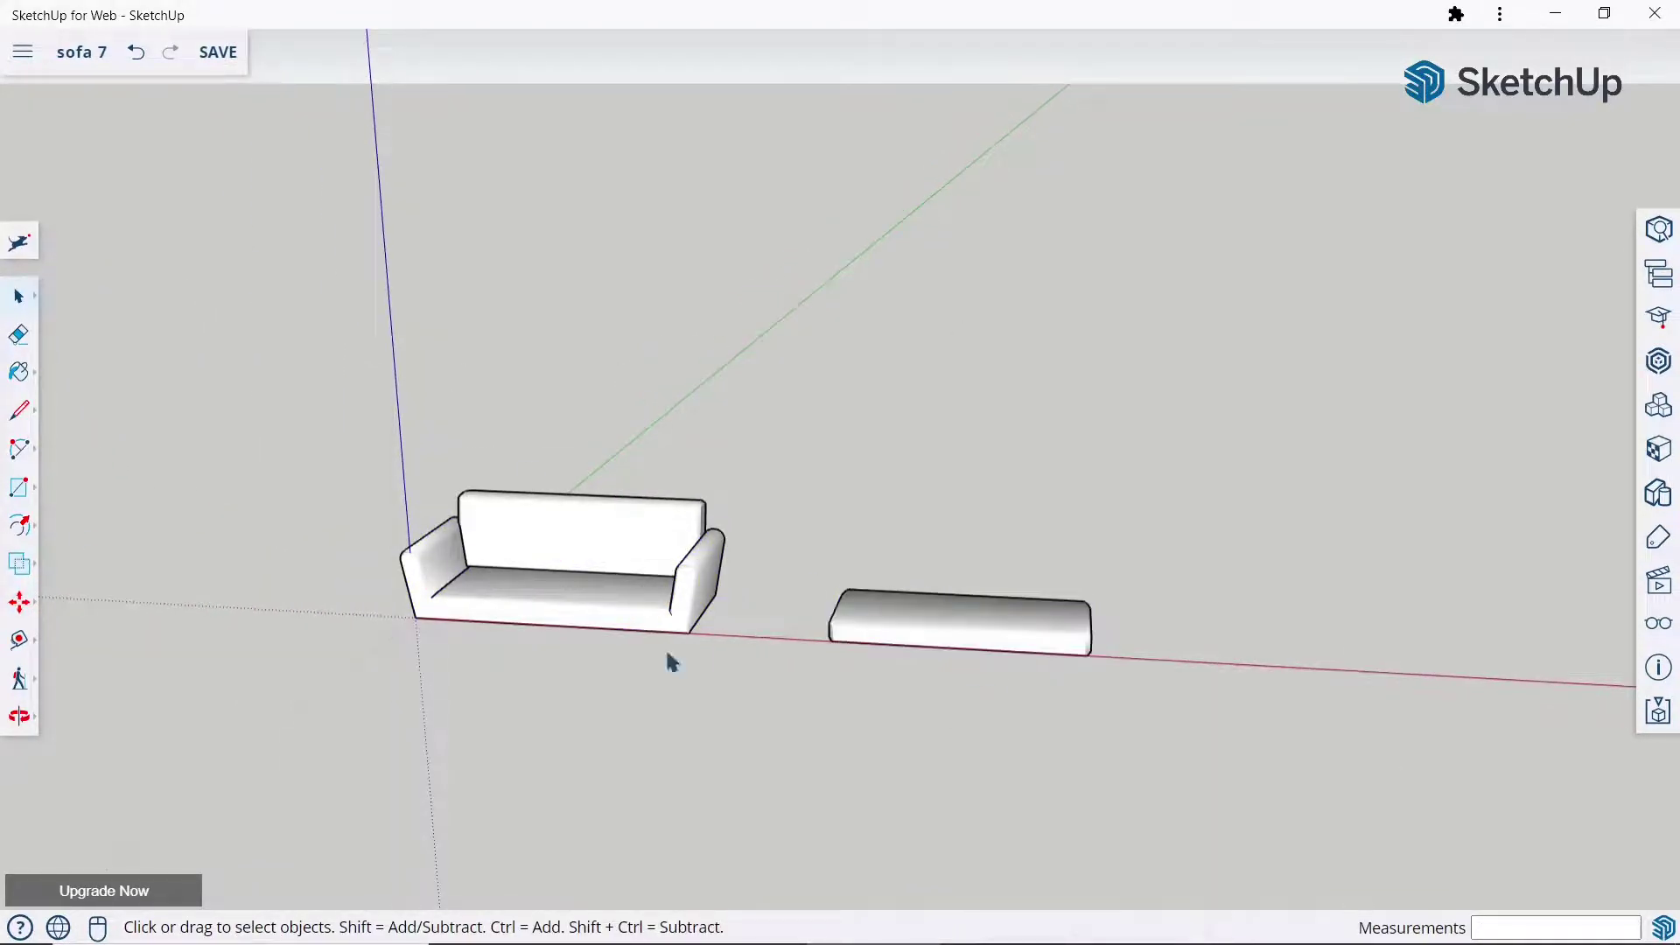
left_click(20, 602)
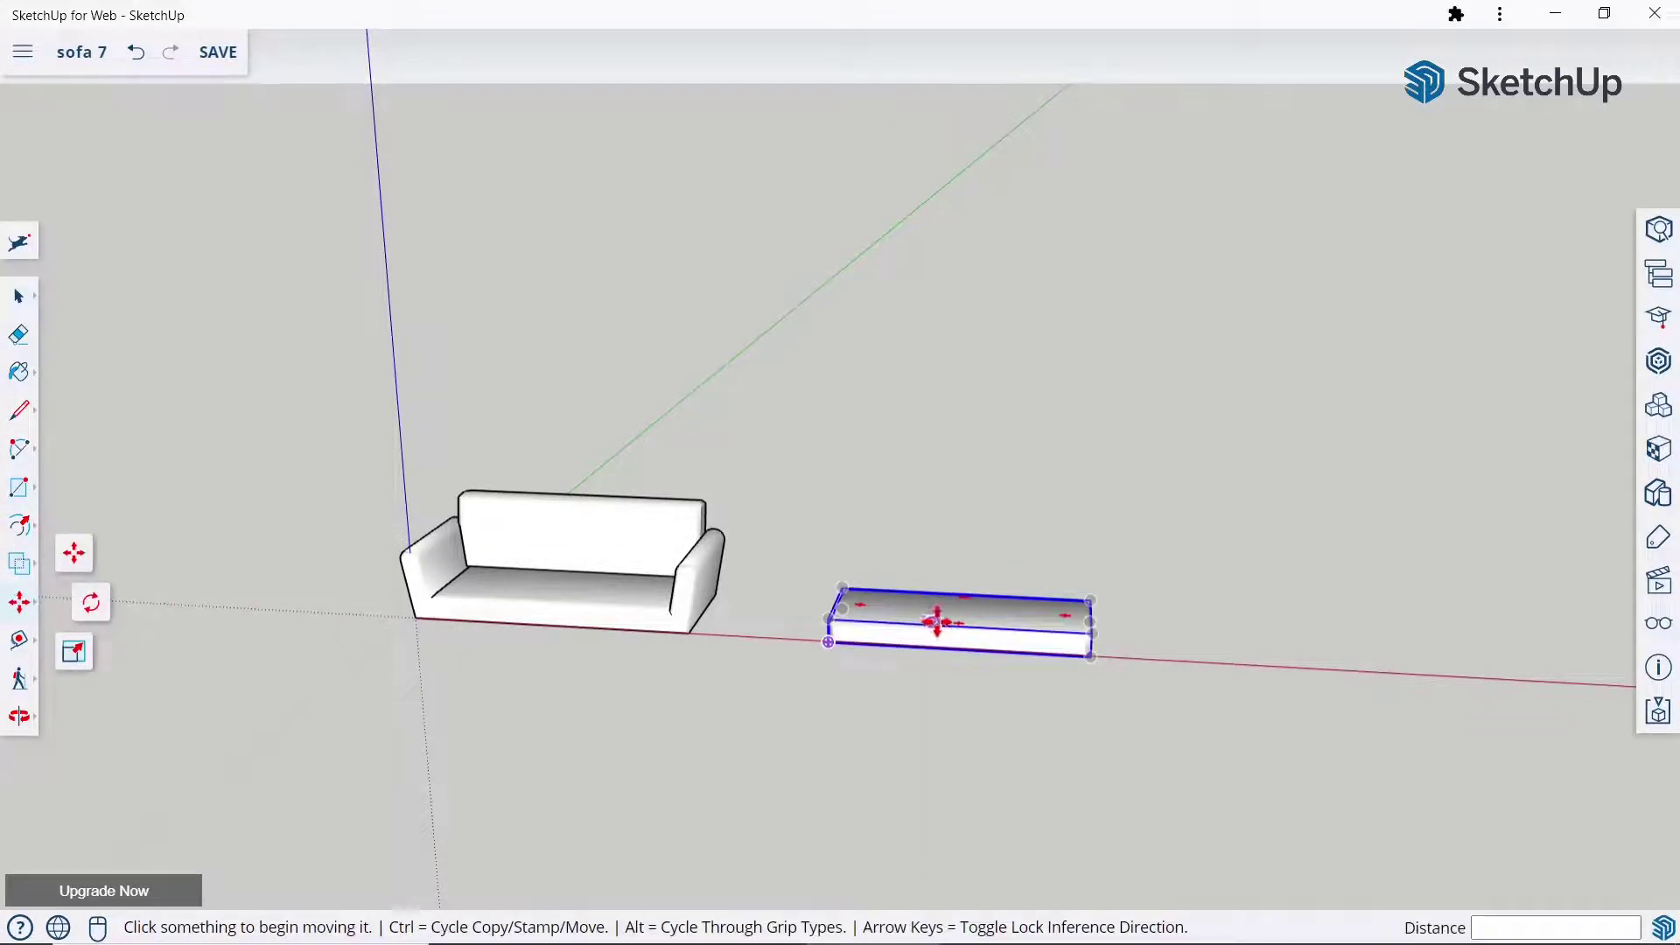
left_click(964, 627)
scroll(536, 555, "up", 5)
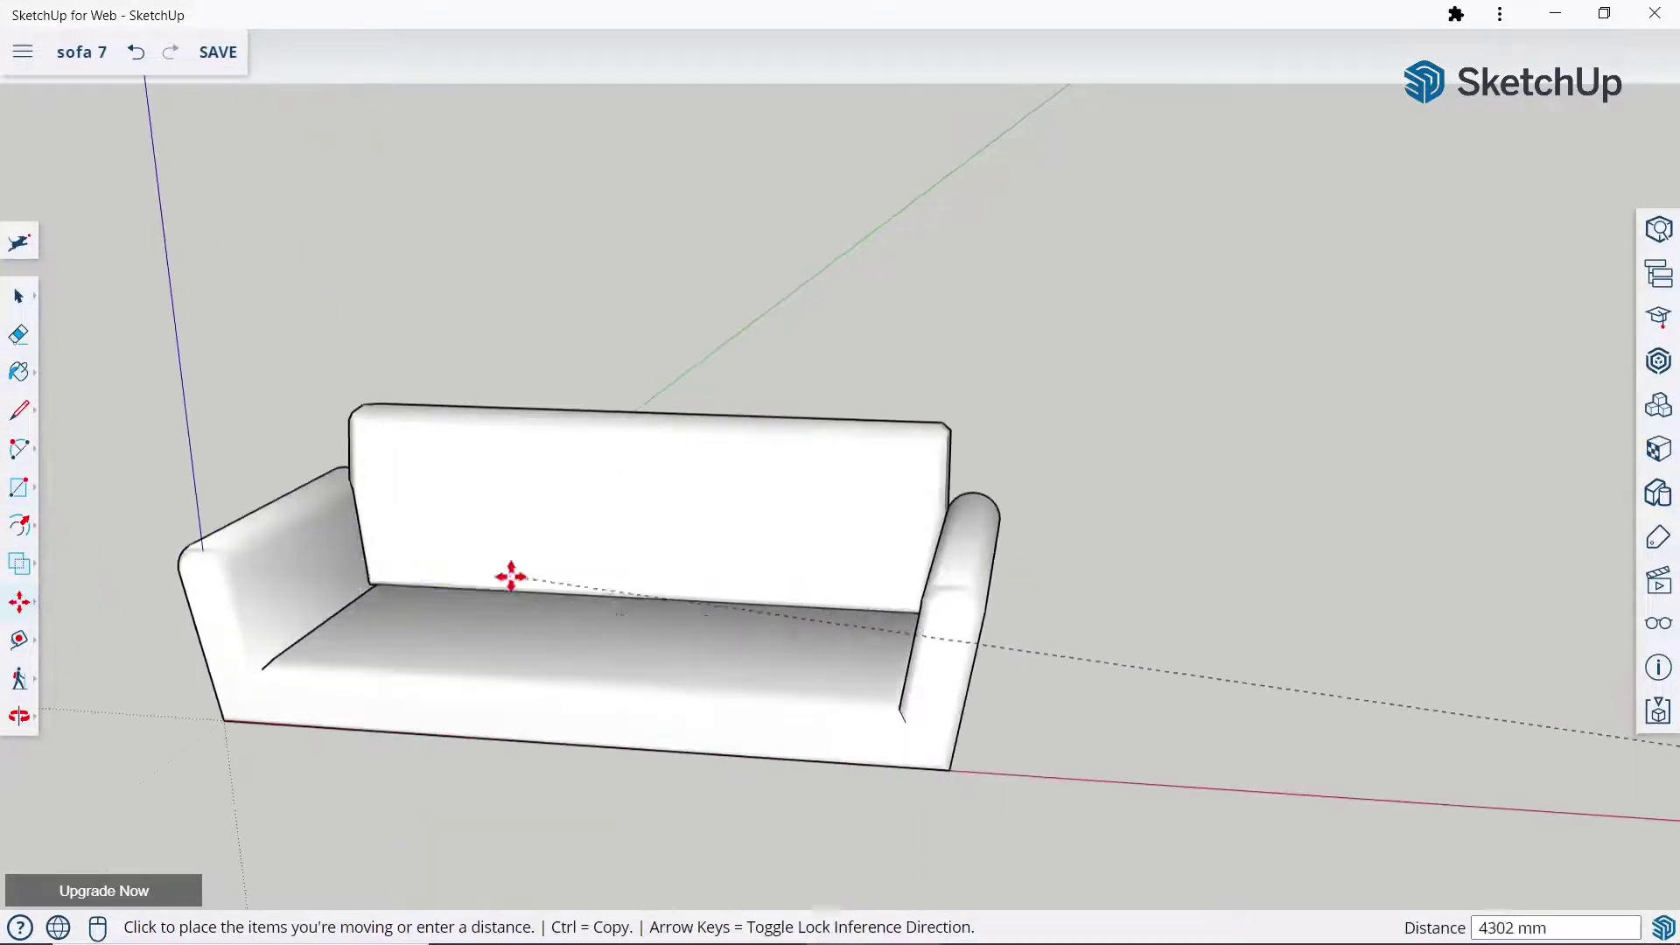
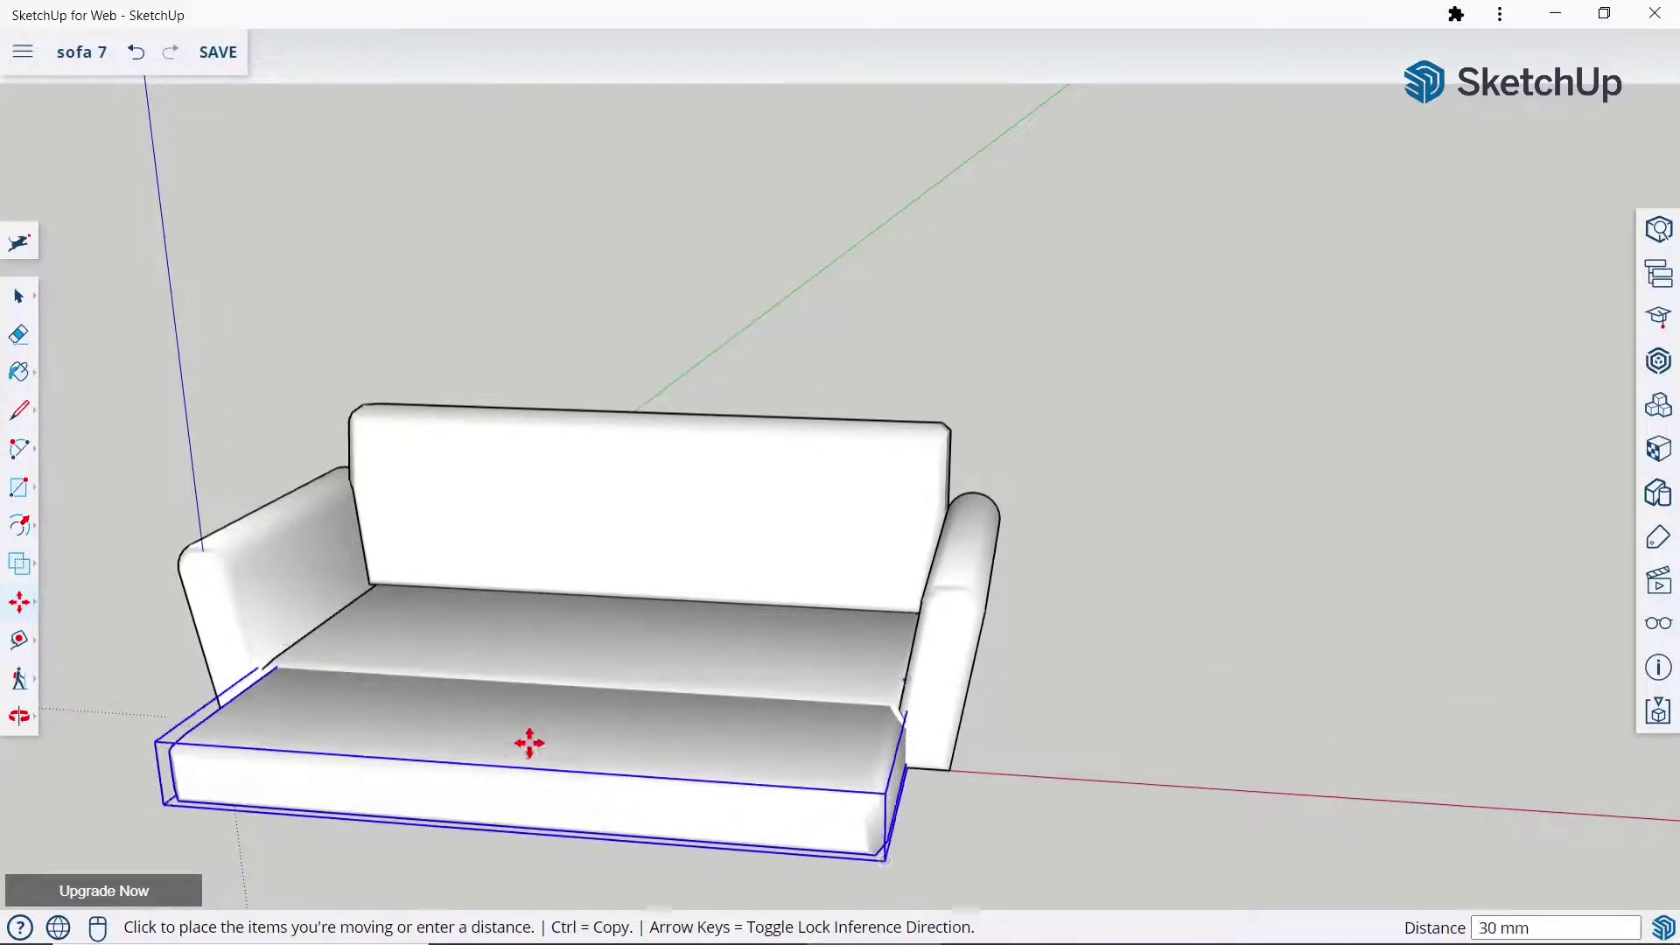
Drop the seat cushion onto the sofa seat, shift it slightly right and raise it.
left_click(529, 674)
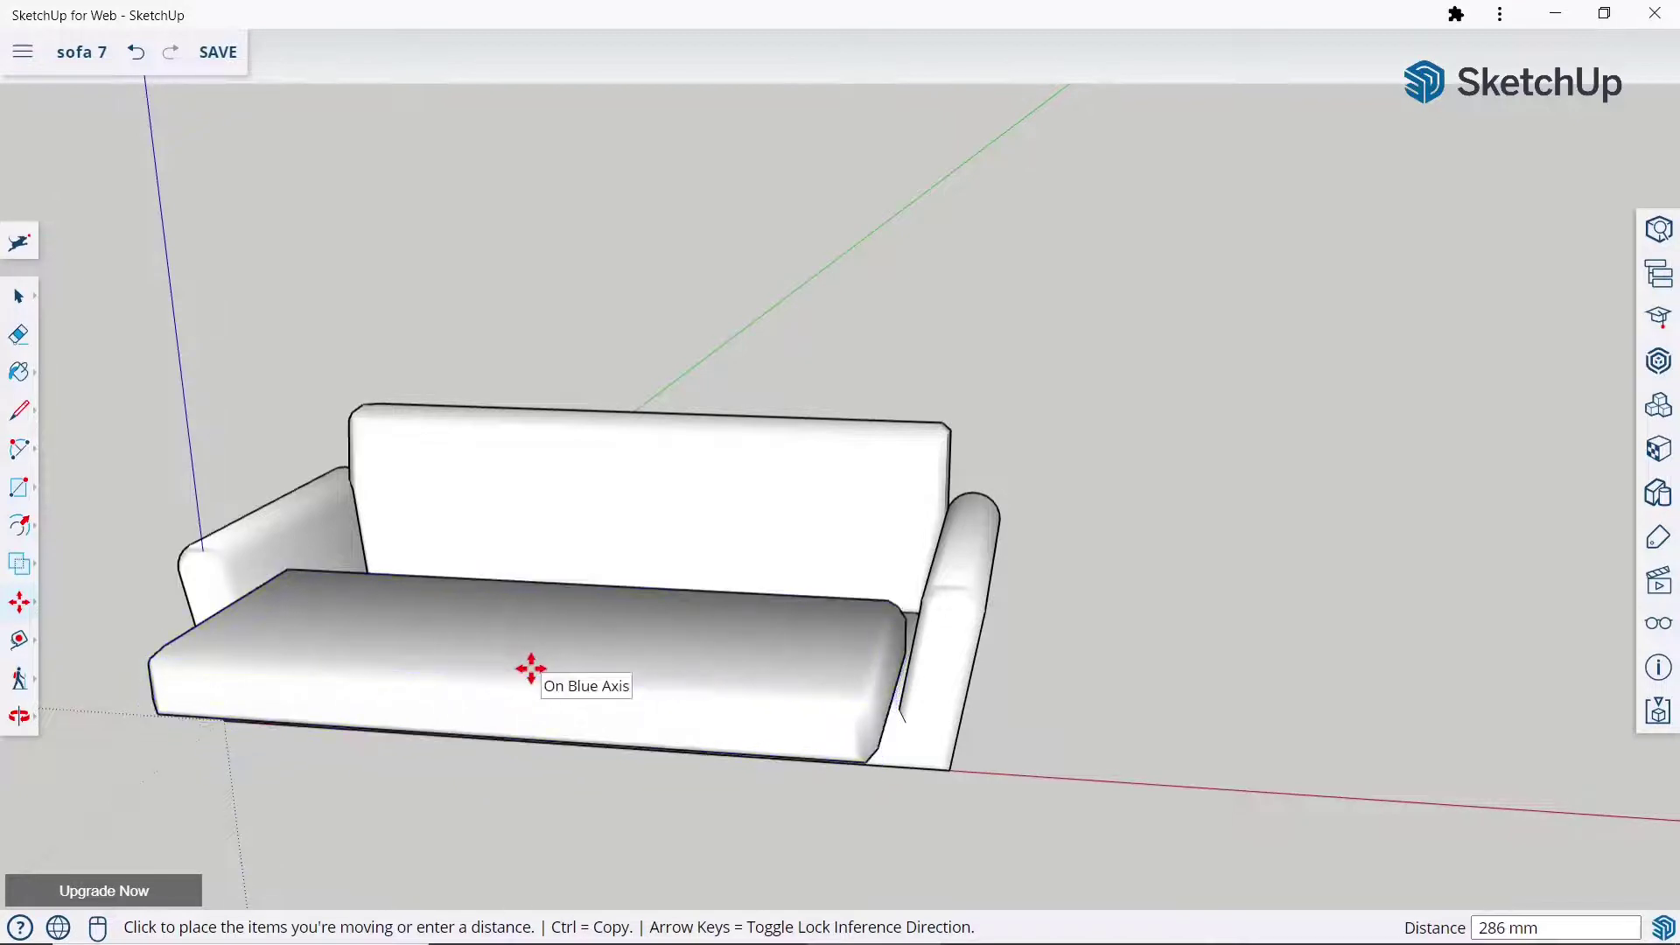
scroll(926, 570, "down", 3)
middle_click_drag(926, 571, 960, 537)
scroll(697, 601, "up", 3)
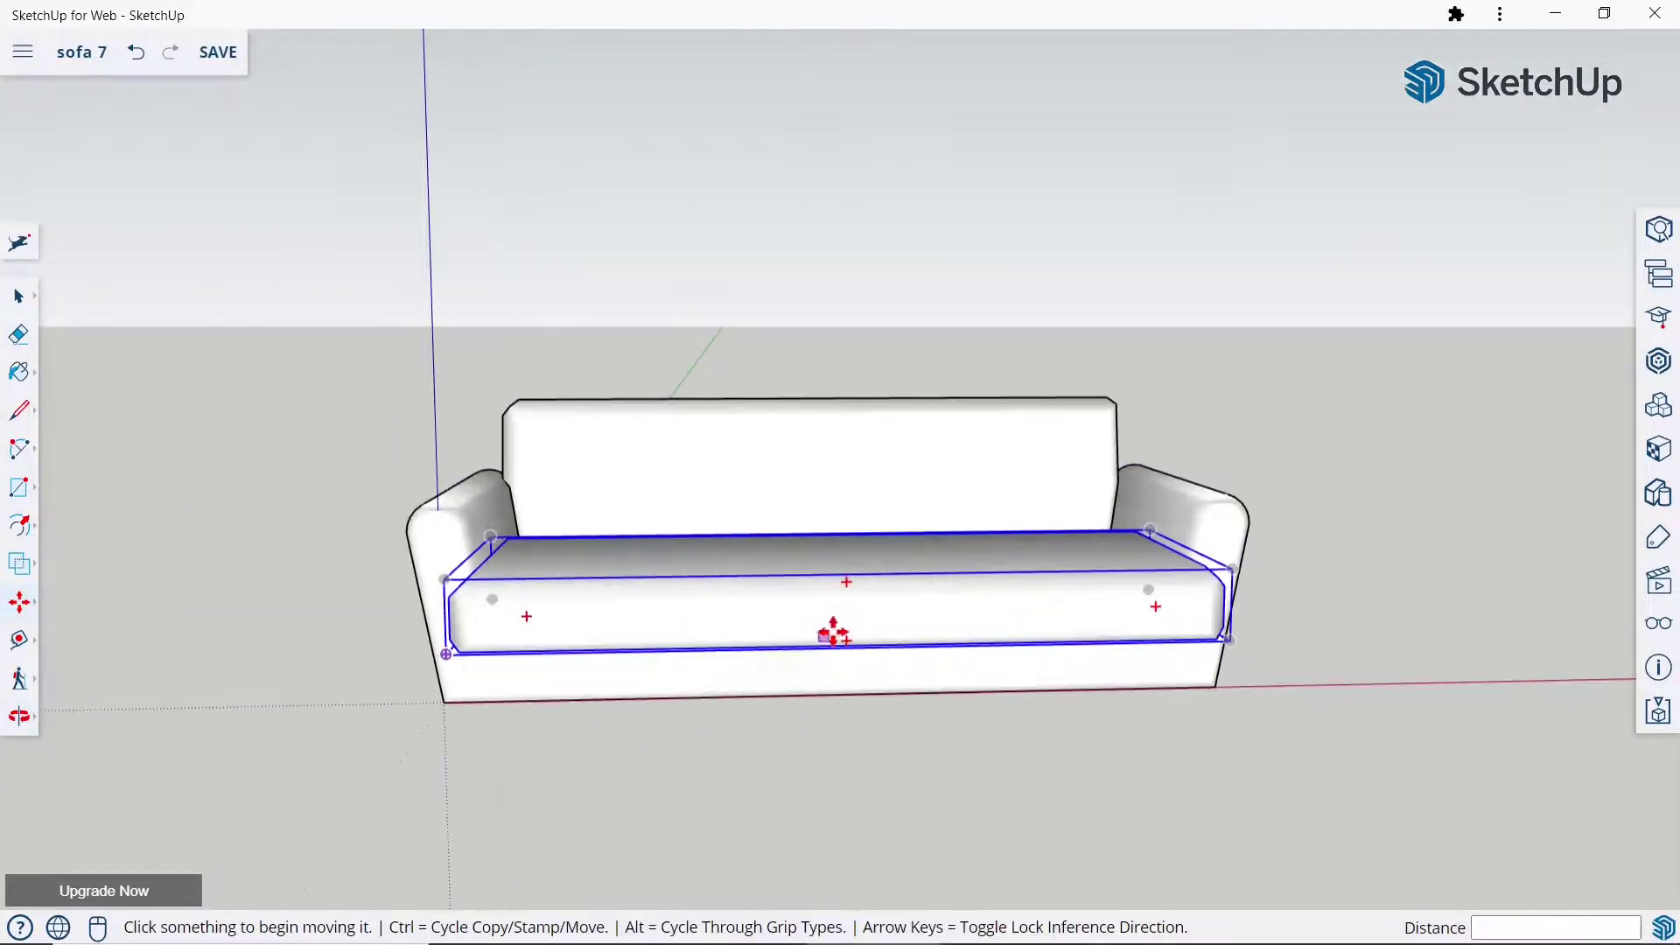
middle_click_drag(833, 638, 816, 544)
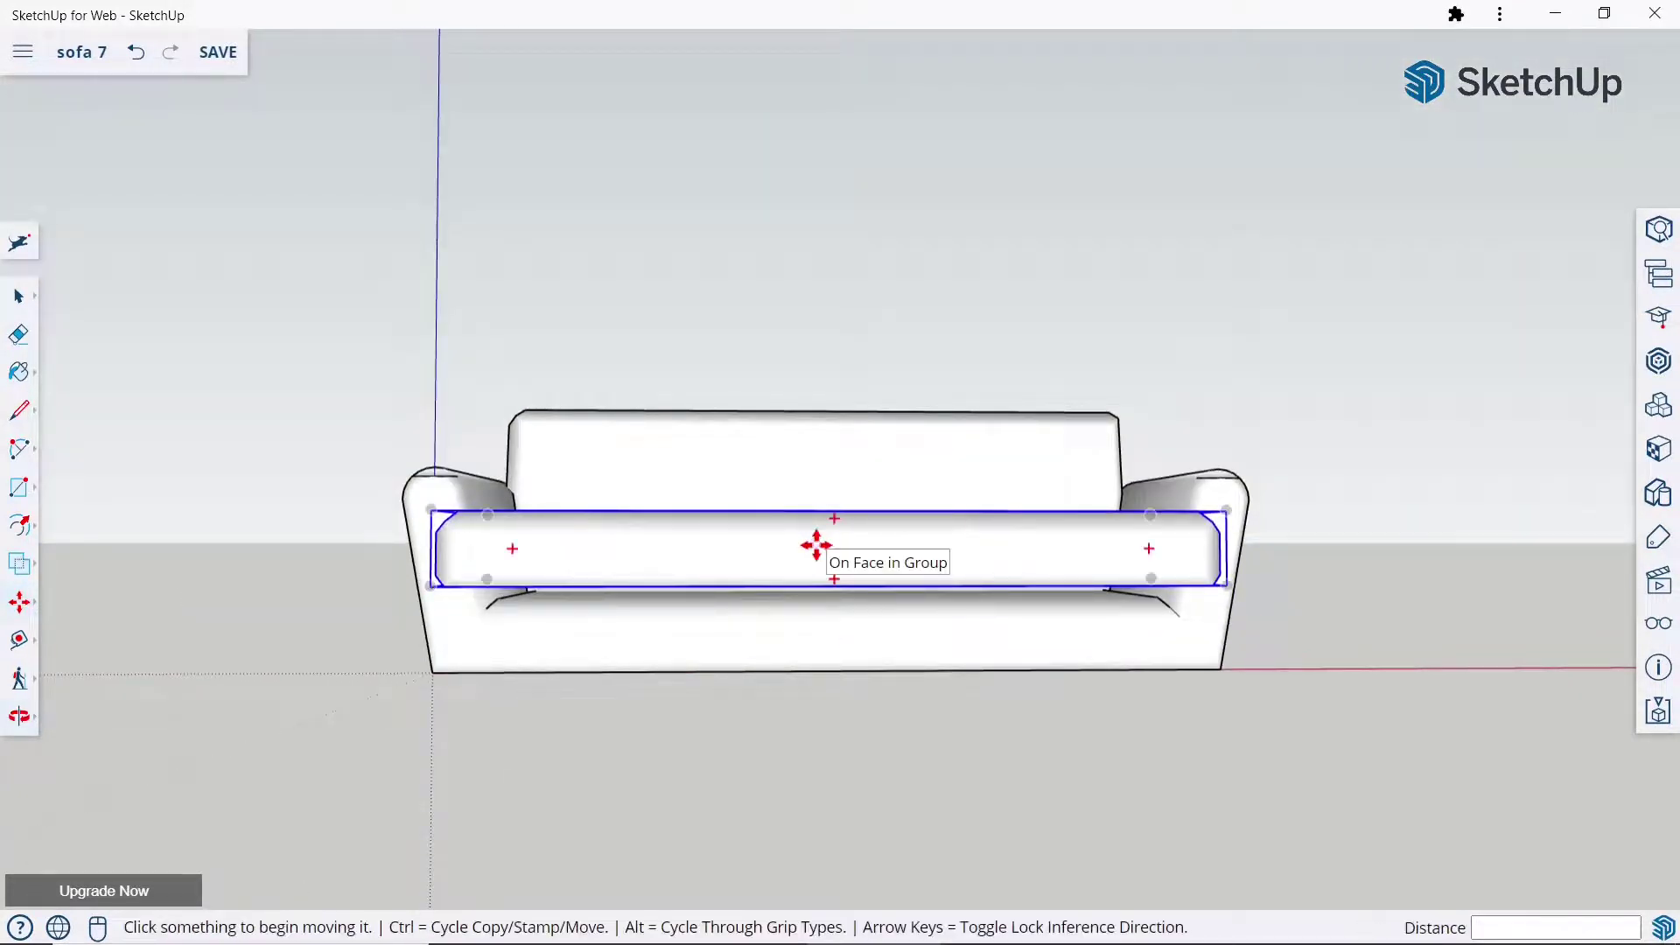
left_click(816, 545)
left_click(864, 551)
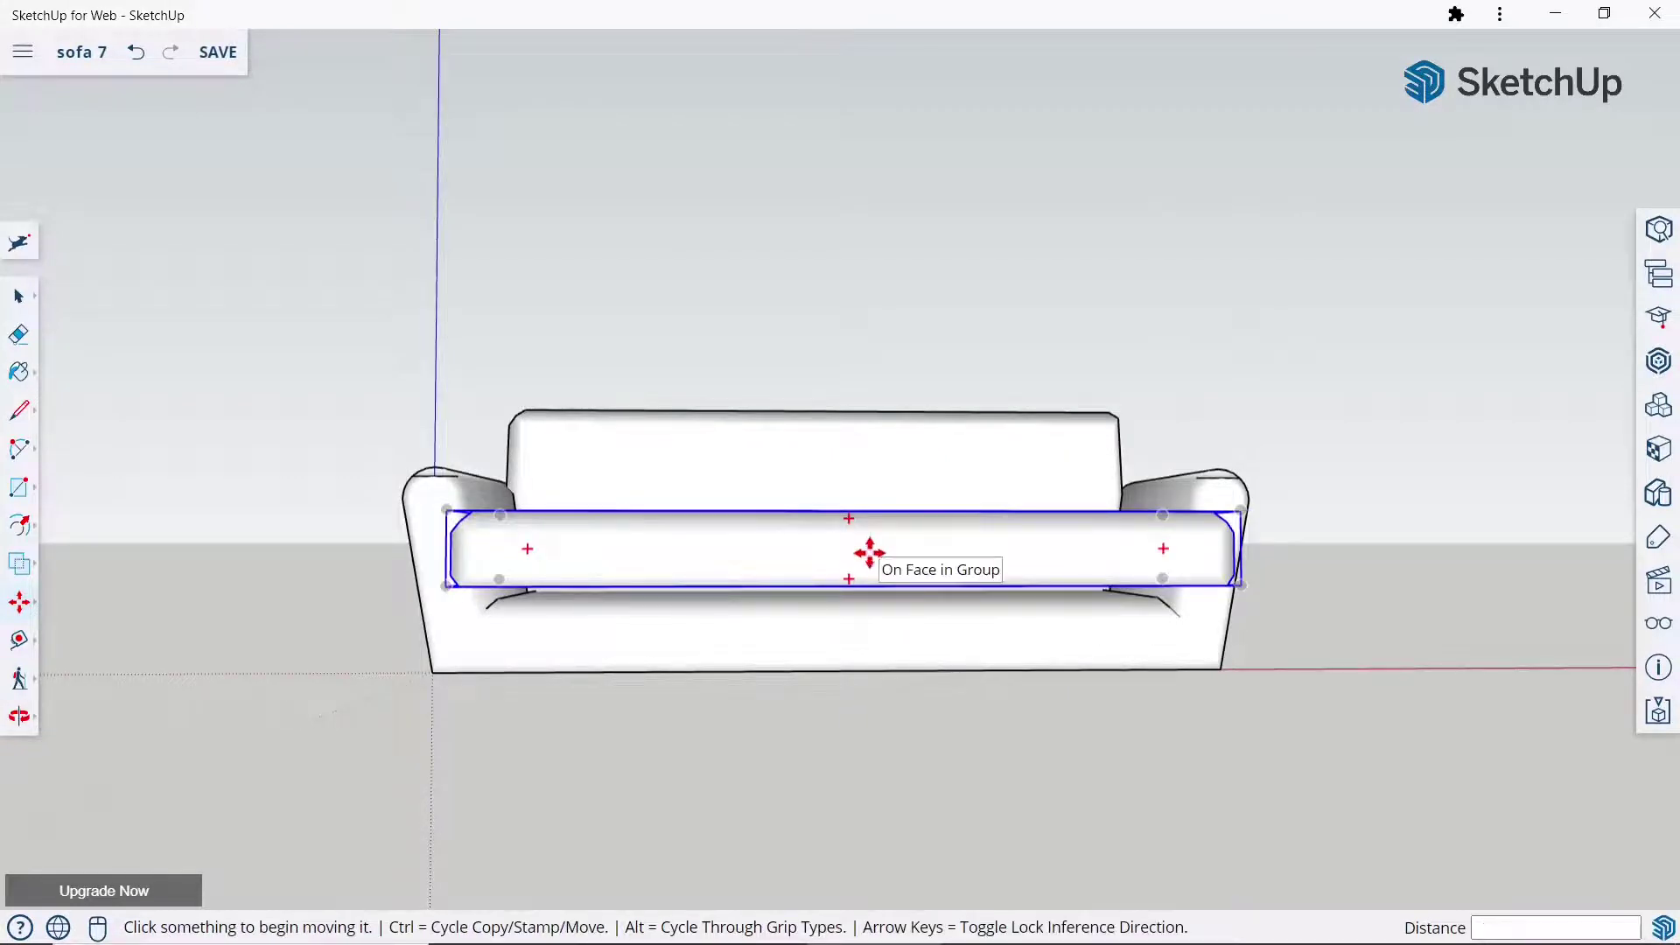
left_click(869, 553)
mouse_move(892, 536)
middle_mouse_down()
mouse_move(952, 690)
mouse_move(555, 563)
mouse_move(723, 593)
mouse_move(818, 487)
mouse_move(840, 493)
middle_mouse_up()
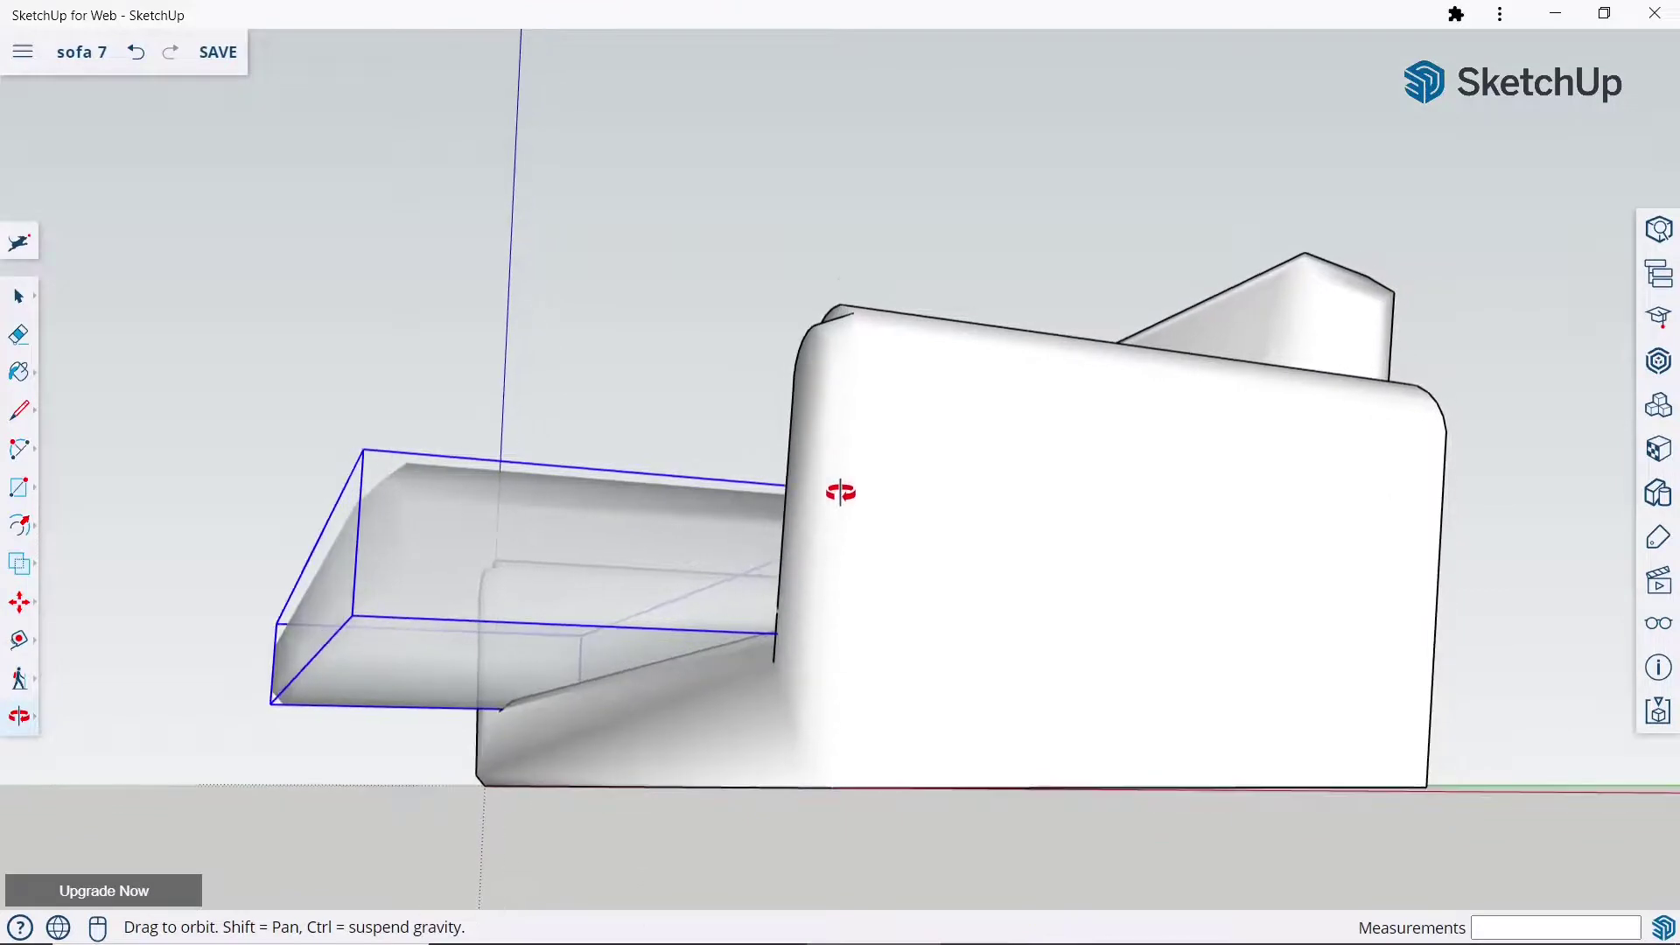
mouse_move(600, 551)
middle_mouse_down()
mouse_move(622, 563)
mouse_move(675, 496)
mouse_move(691, 618)
middle_mouse_up()
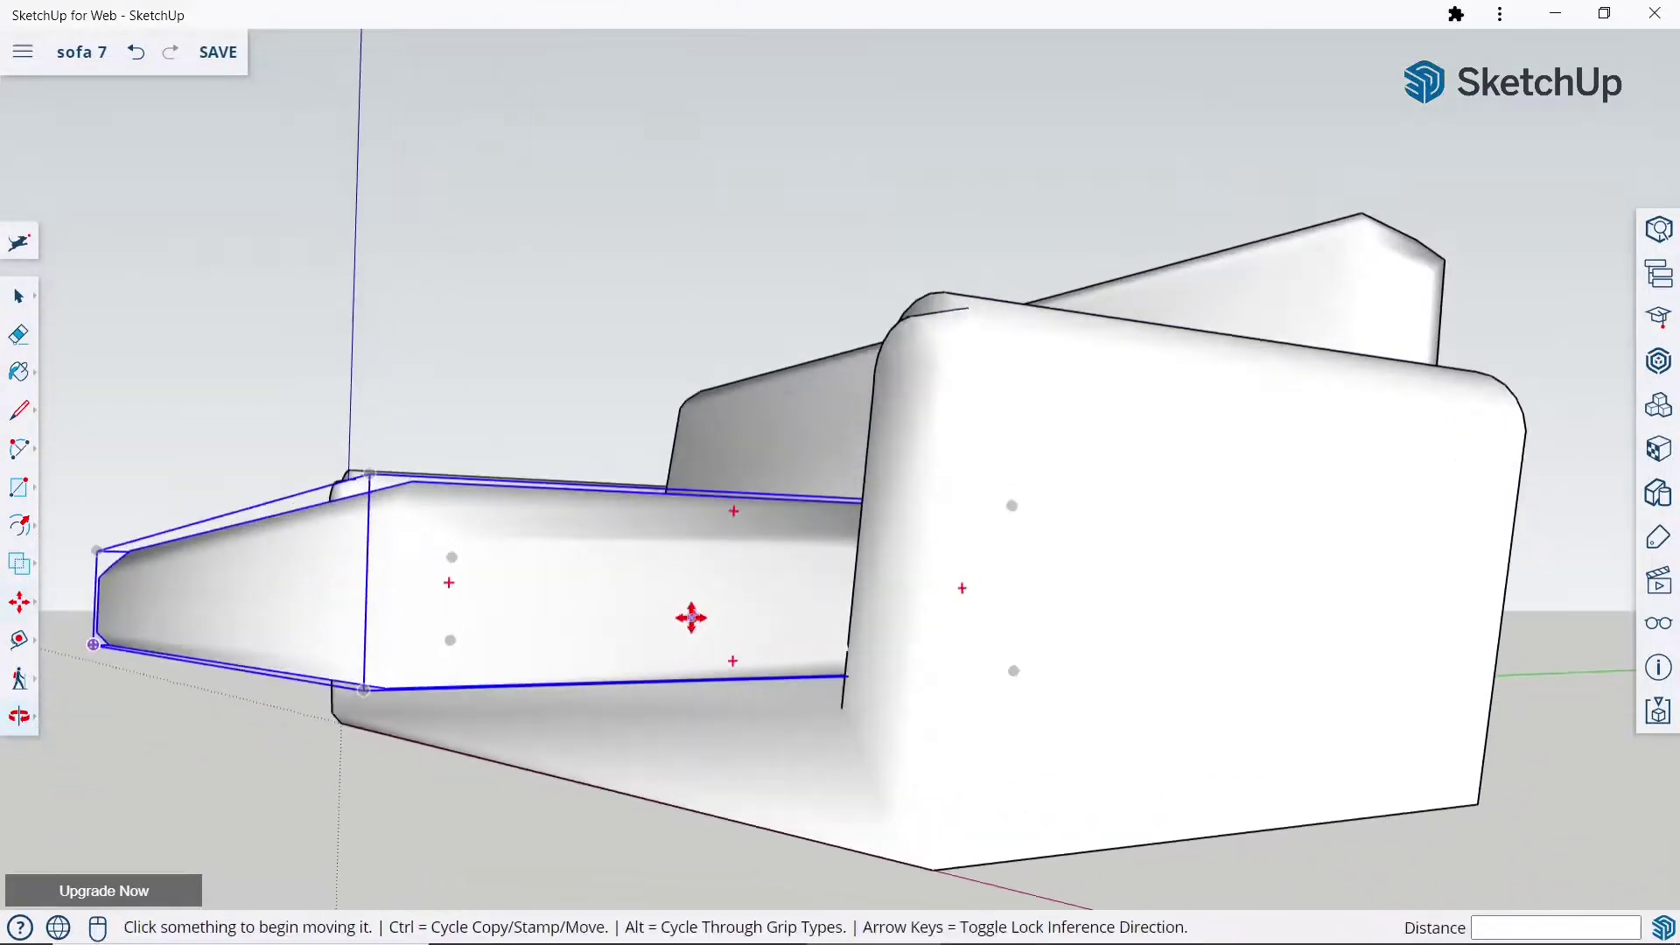
left_click(691, 618)
left_click(688, 589)
Slide the cushion inward toward the sofa centre and nudge it sideways from a front view.
mouse_move(817, 559)
middle_mouse_down()
mouse_move(825, 491)
mouse_move(919, 551)
mouse_move(862, 619)
mouse_move(870, 586)
mouse_move(712, 686)
mouse_move(911, 522)
mouse_move(749, 702)
middle_mouse_up()
left_click(507, 589)
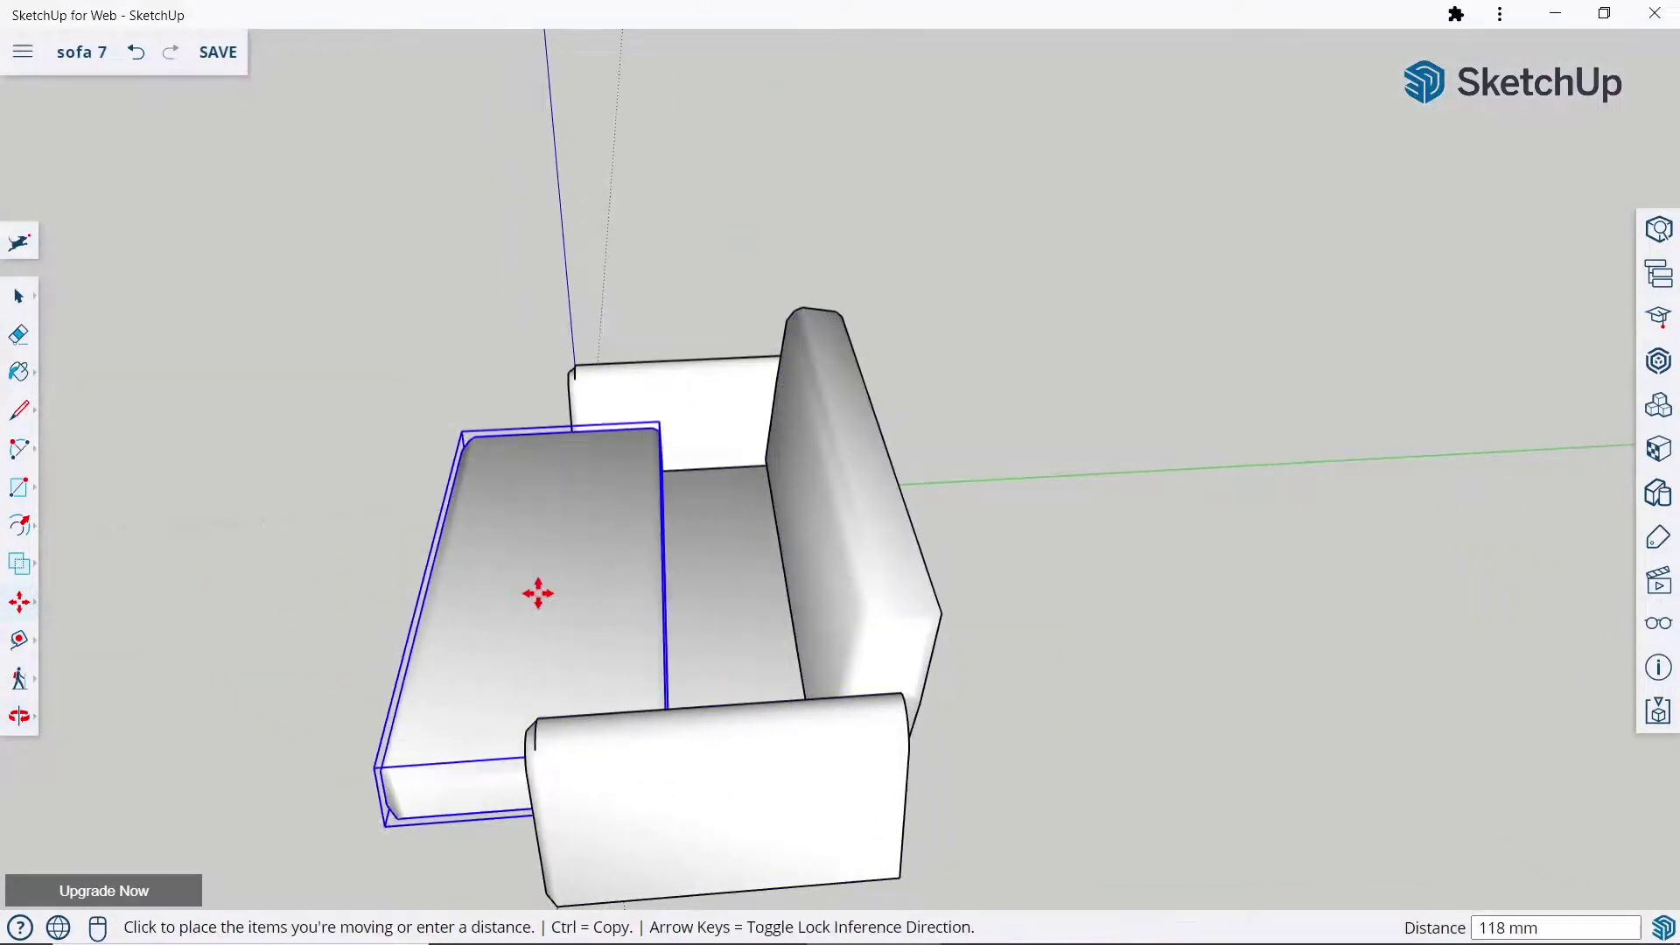
left_click(660, 593)
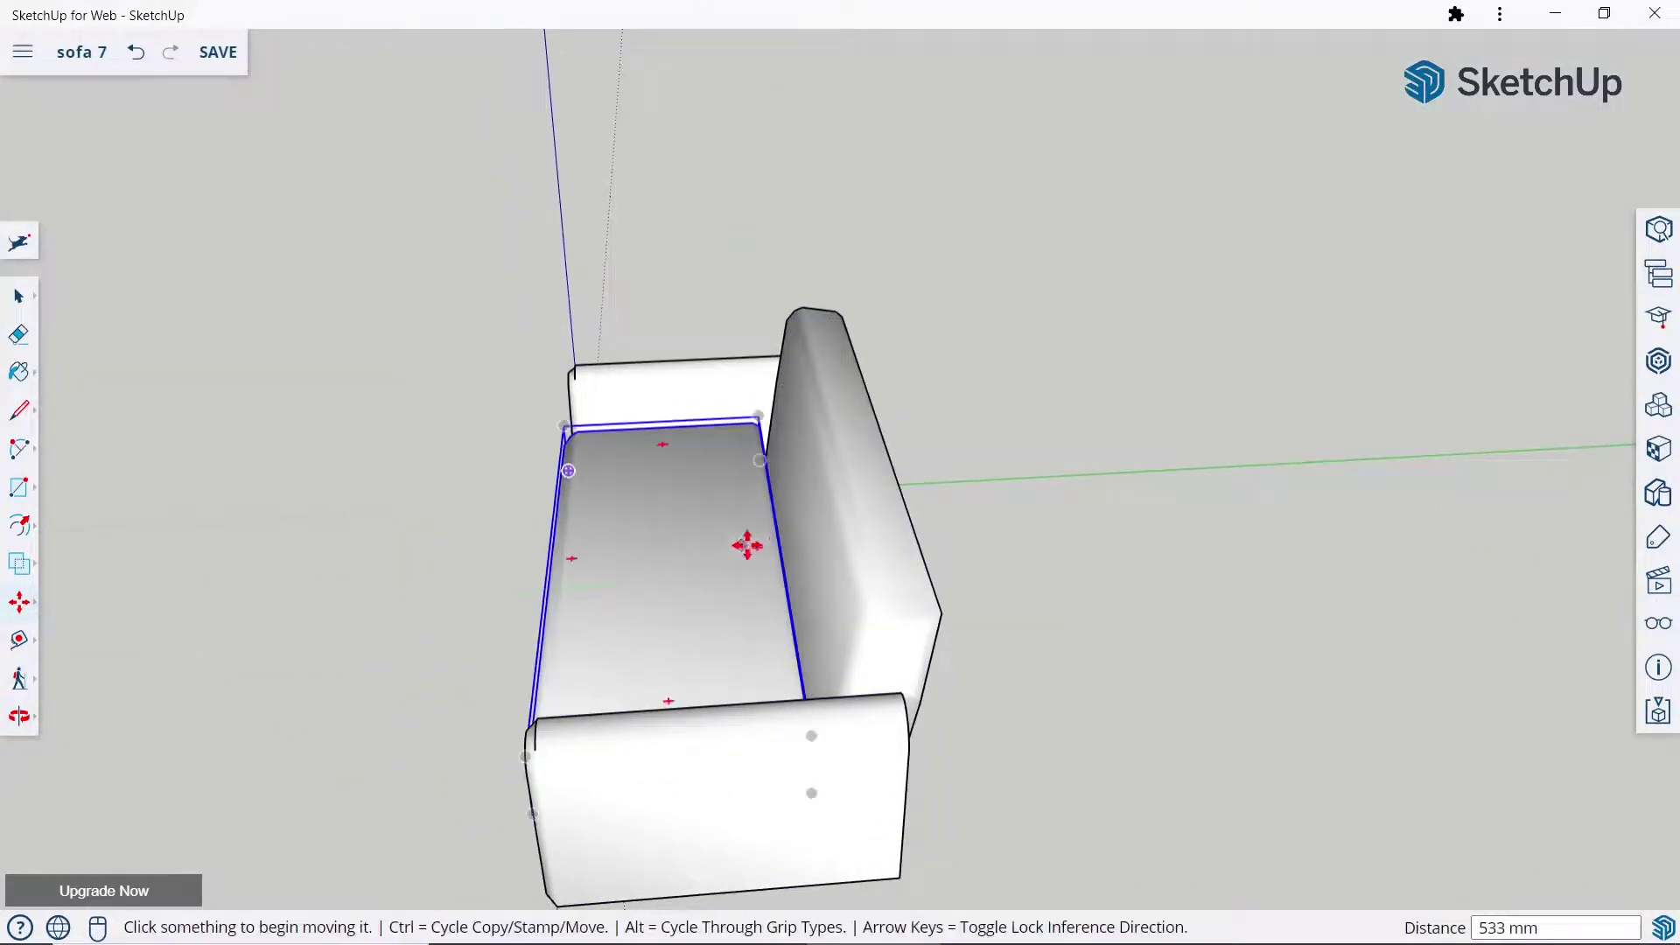
mouse_move(746, 547)
middle_mouse_down()
mouse_move(1245, 469)
mouse_move(889, 652)
mouse_move(1125, 562)
middle_mouse_up()
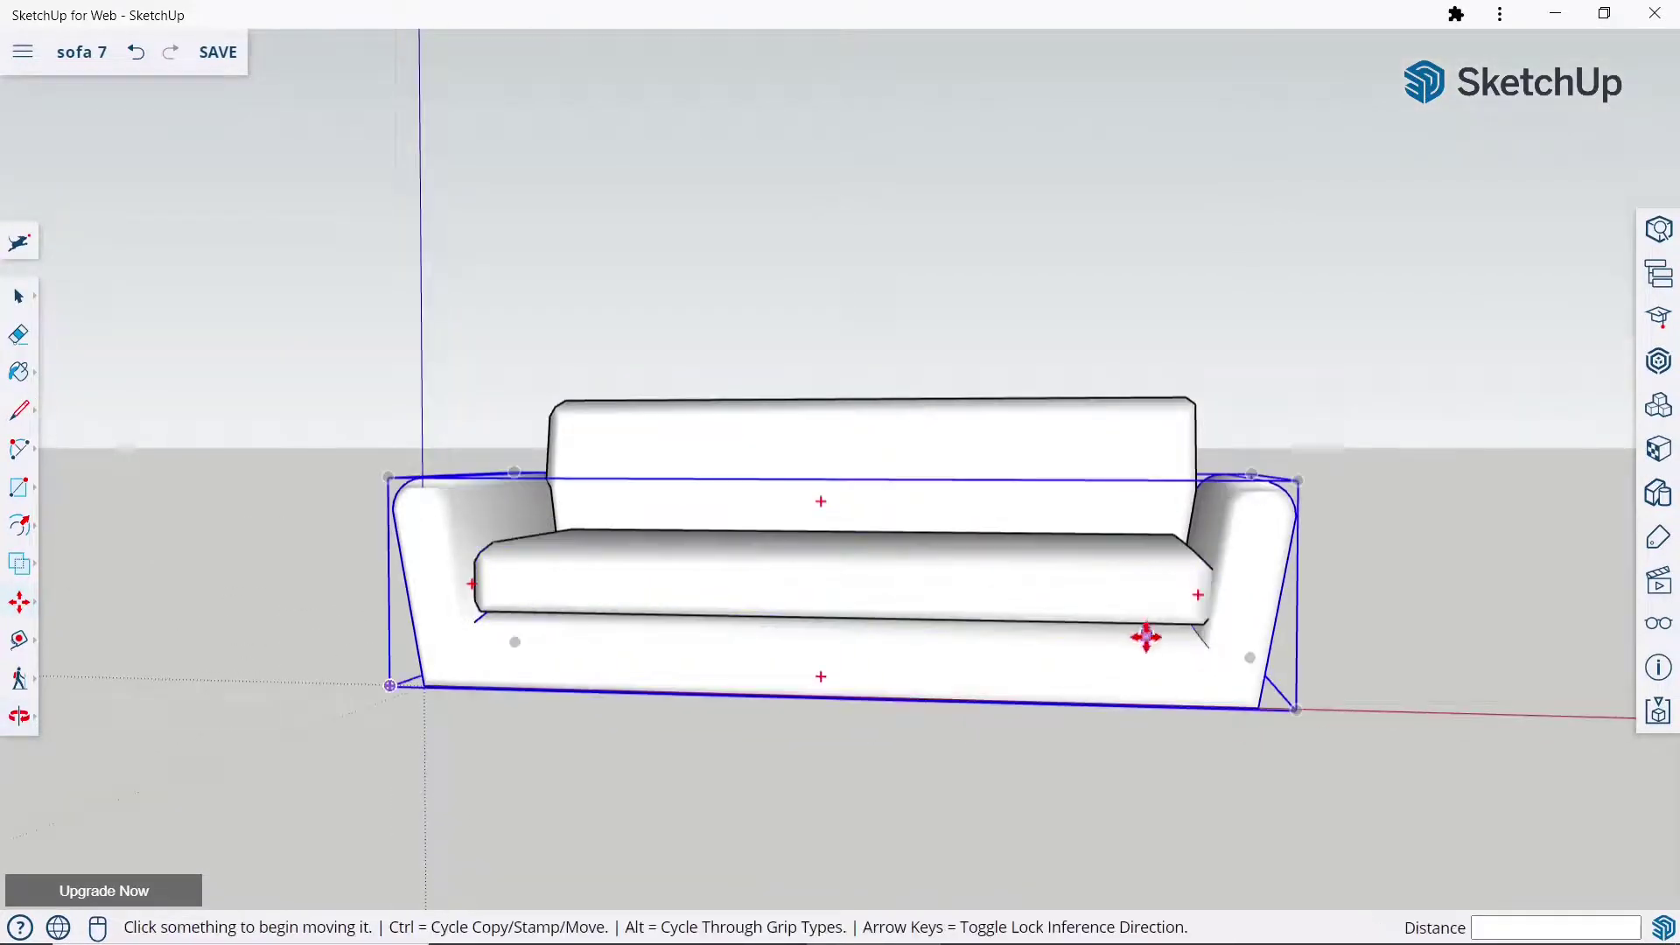
mouse_move(1147, 638)
middle_mouse_down()
mouse_move(1200, 600)
mouse_move(1322, 605)
mouse_move(1163, 619)
middle_mouse_up()
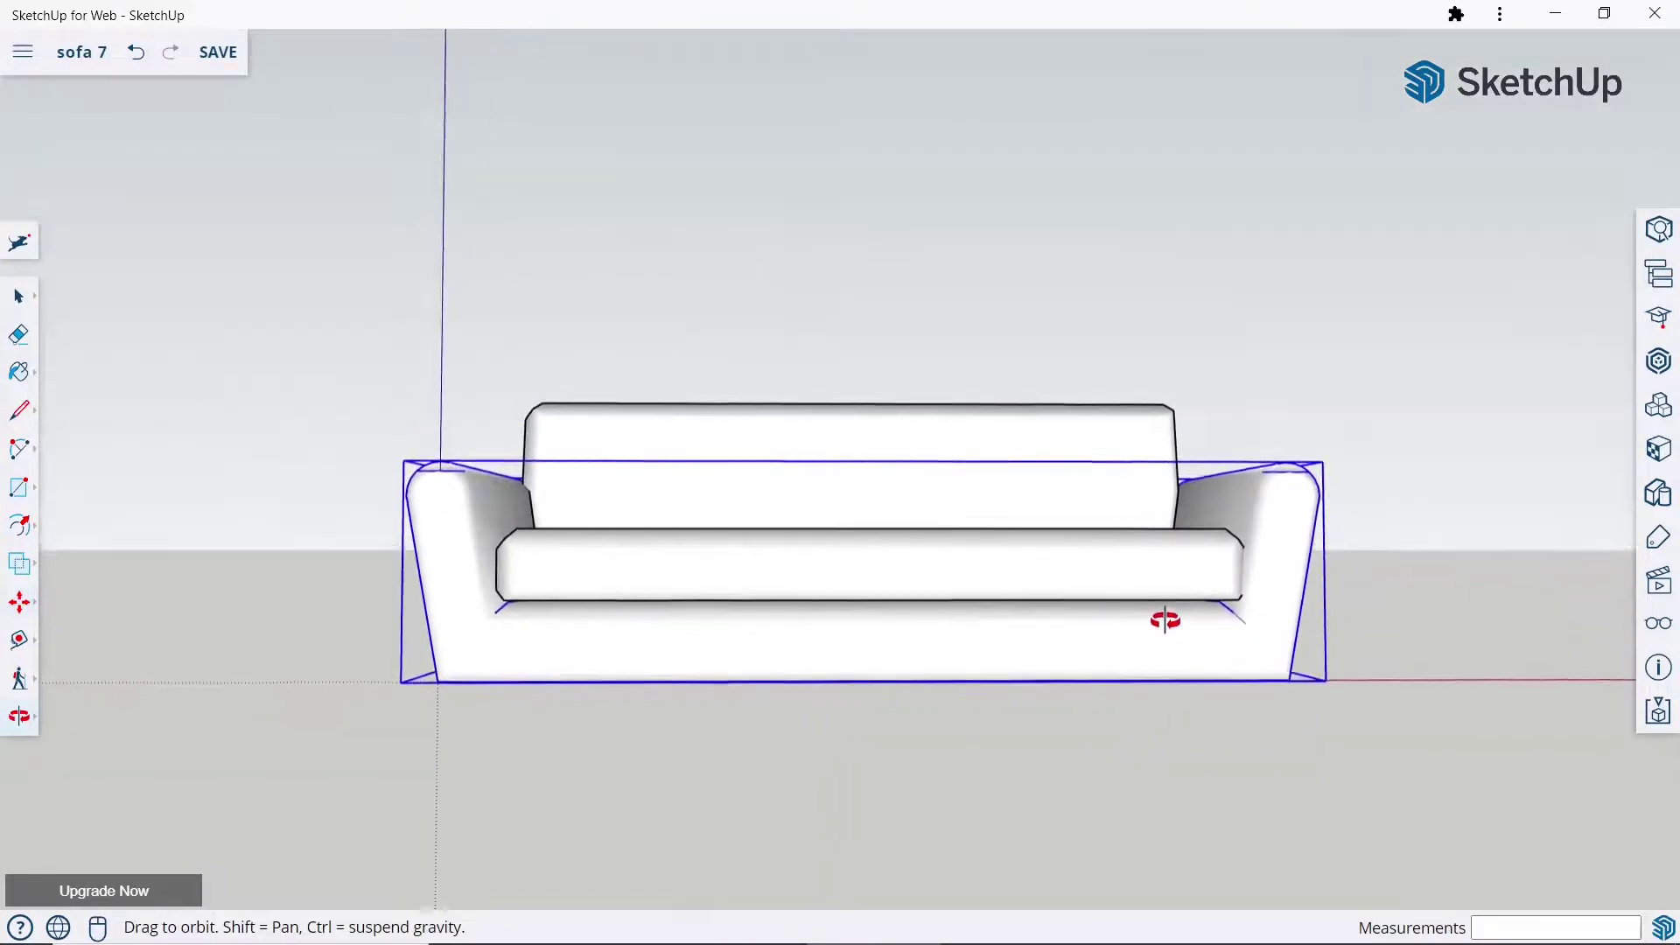
left_click(1122, 574)
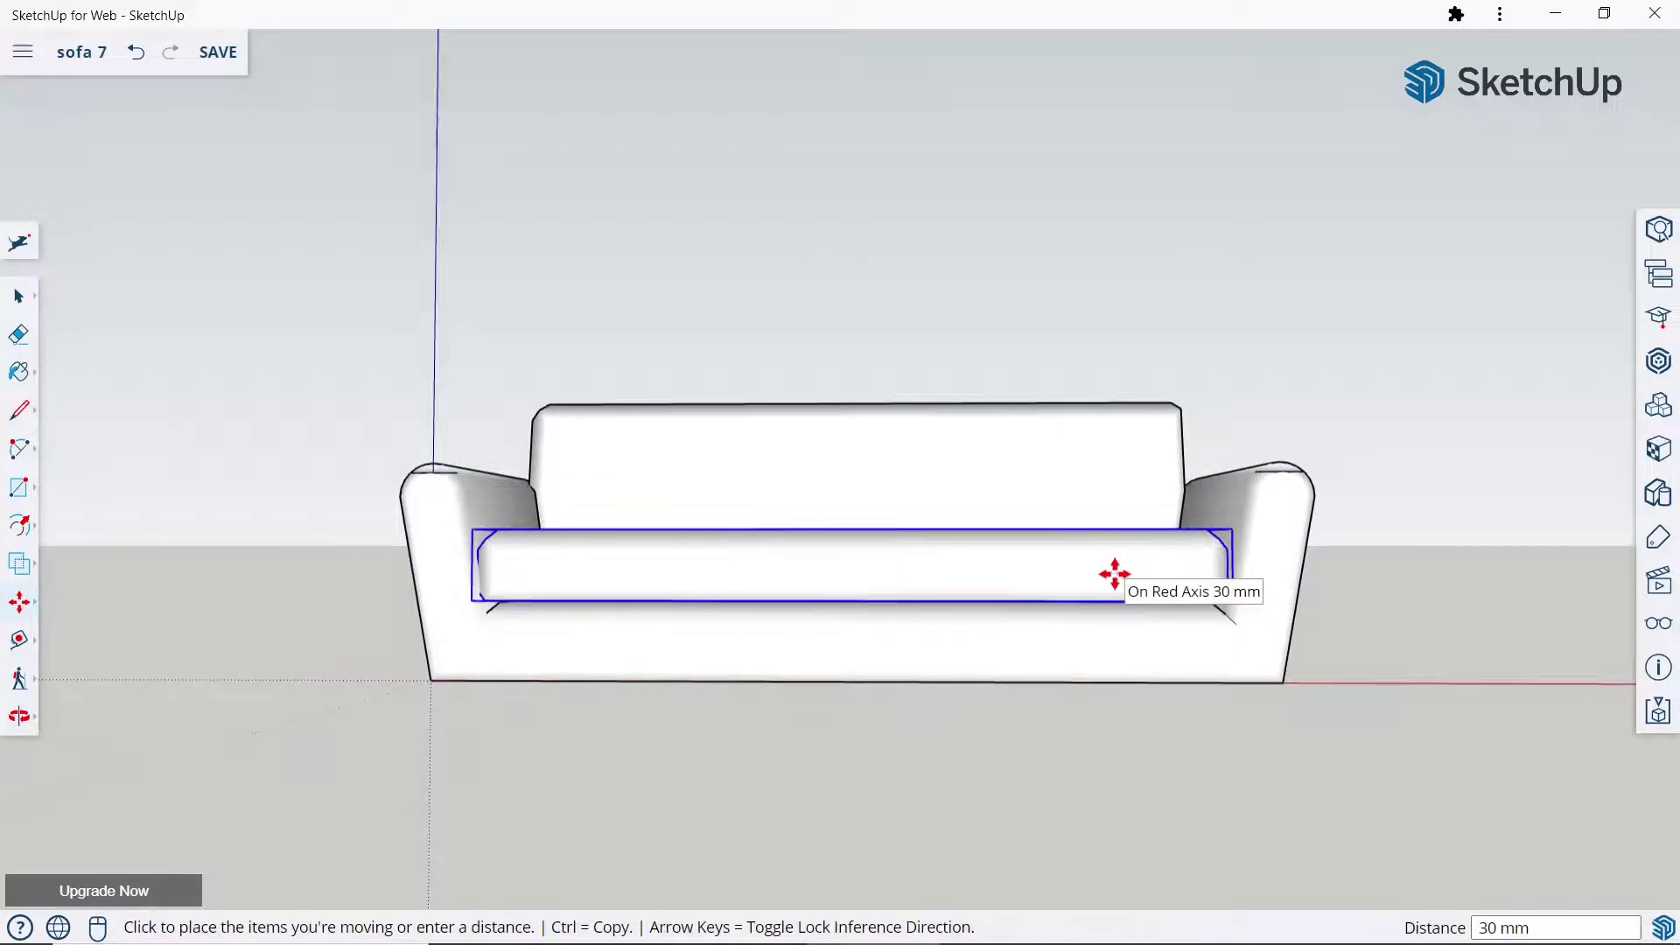
scroll(1115, 574, "up", 3)
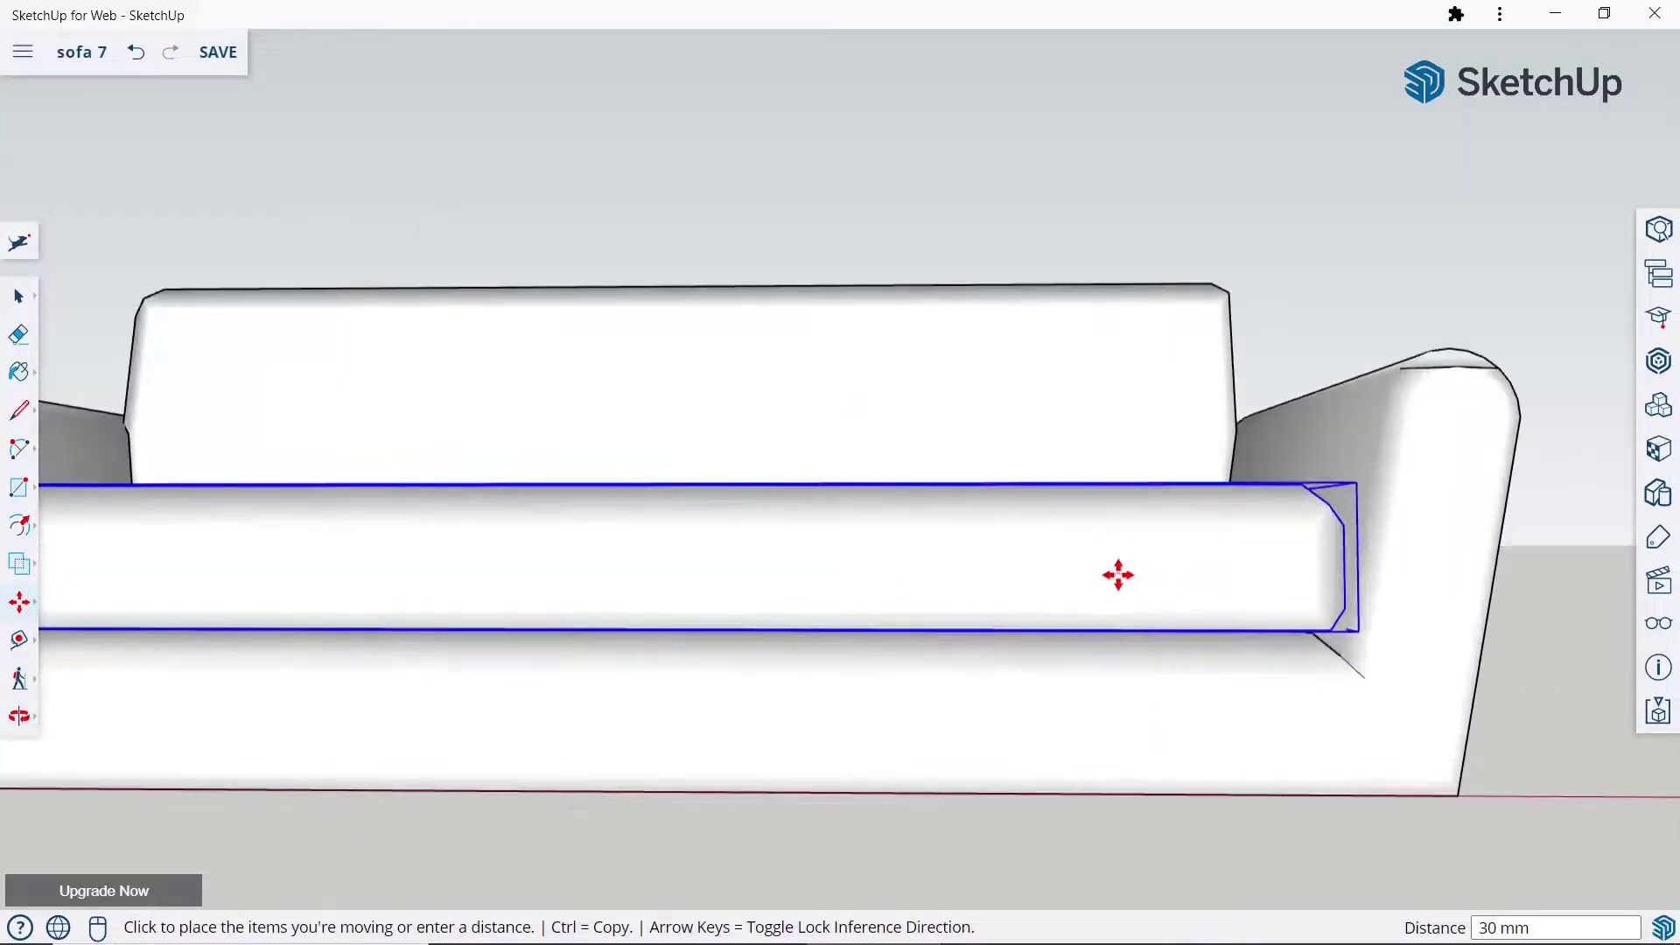
left_click(1125, 575)
scroll(1125, 575, "down", 5)
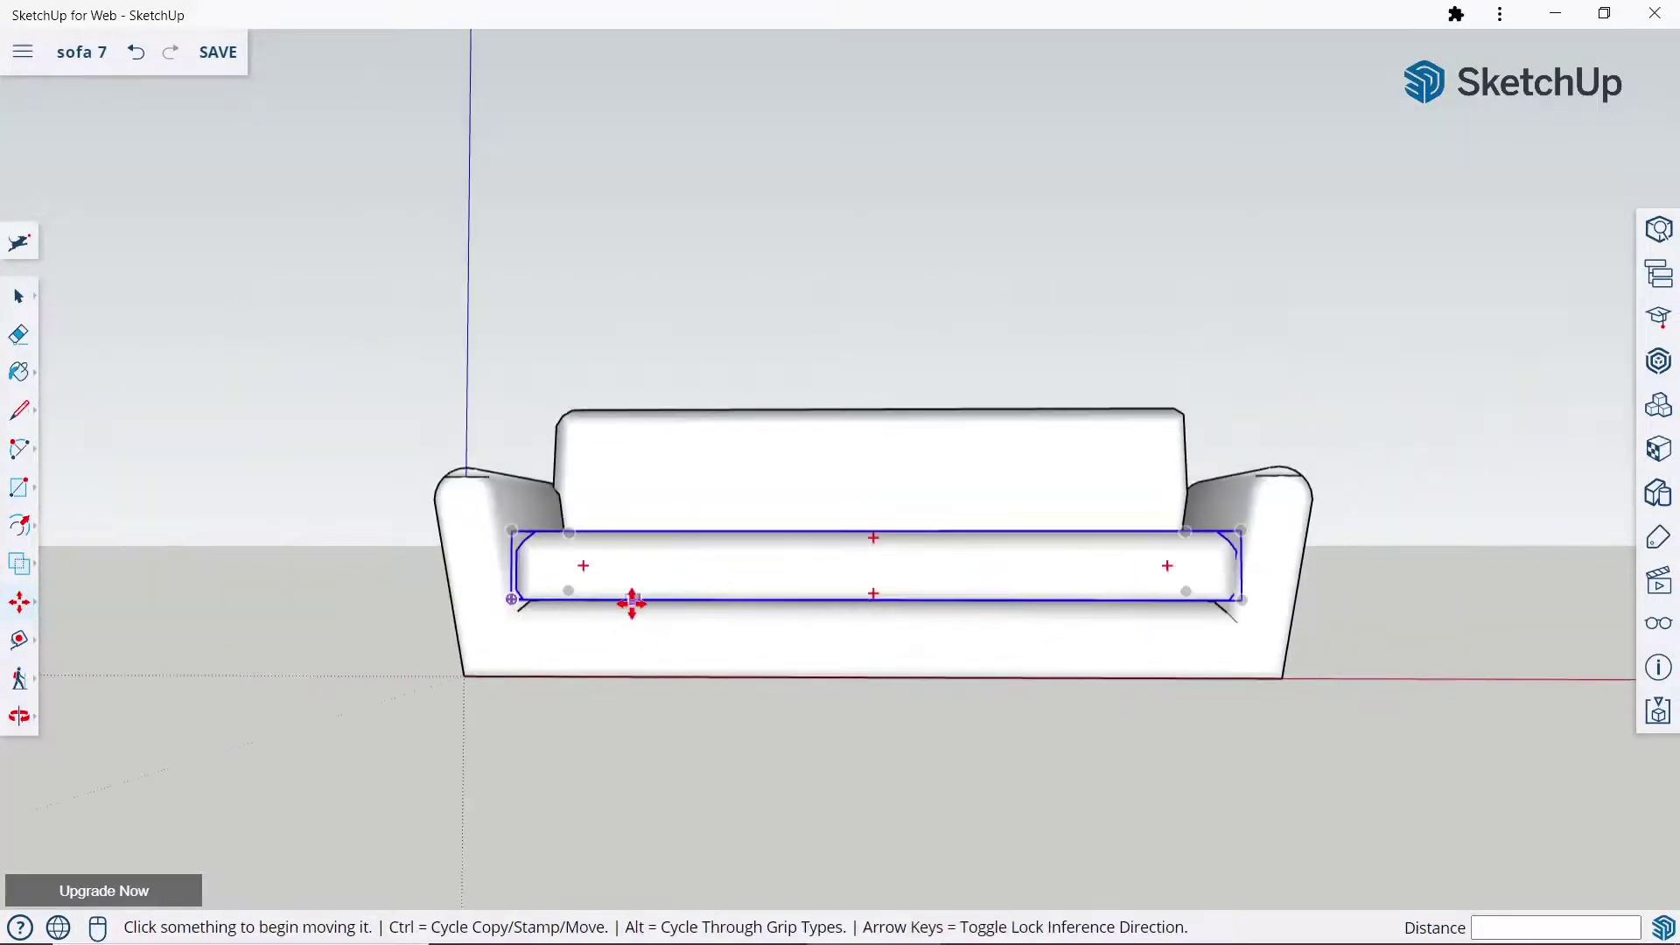
scroll(426, 541, "up", 5)
Set the cushion snugly against the right armrest.
mouse_move(426, 542)
middle_mouse_down()
mouse_move(638, 569)
mouse_move(506, 555)
middle_mouse_up()
scroll(507, 555, "down", 3)
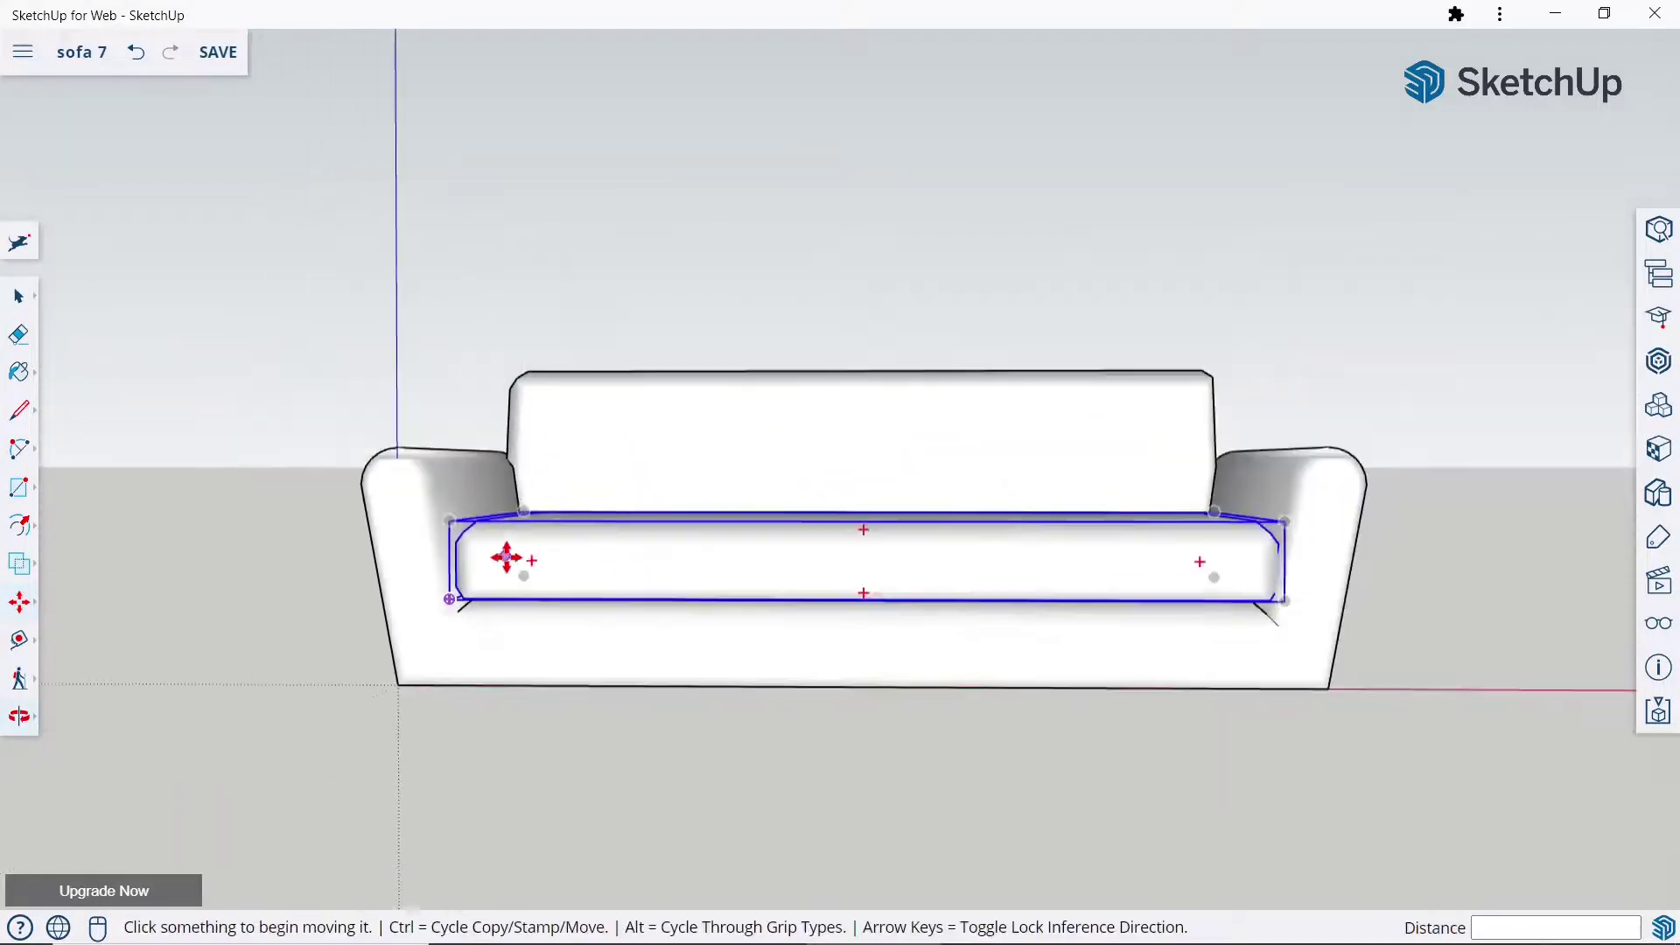
scroll(1430, 566, "up", 3)
scroll(926, 544, "up", 2)
left_click(926, 543)
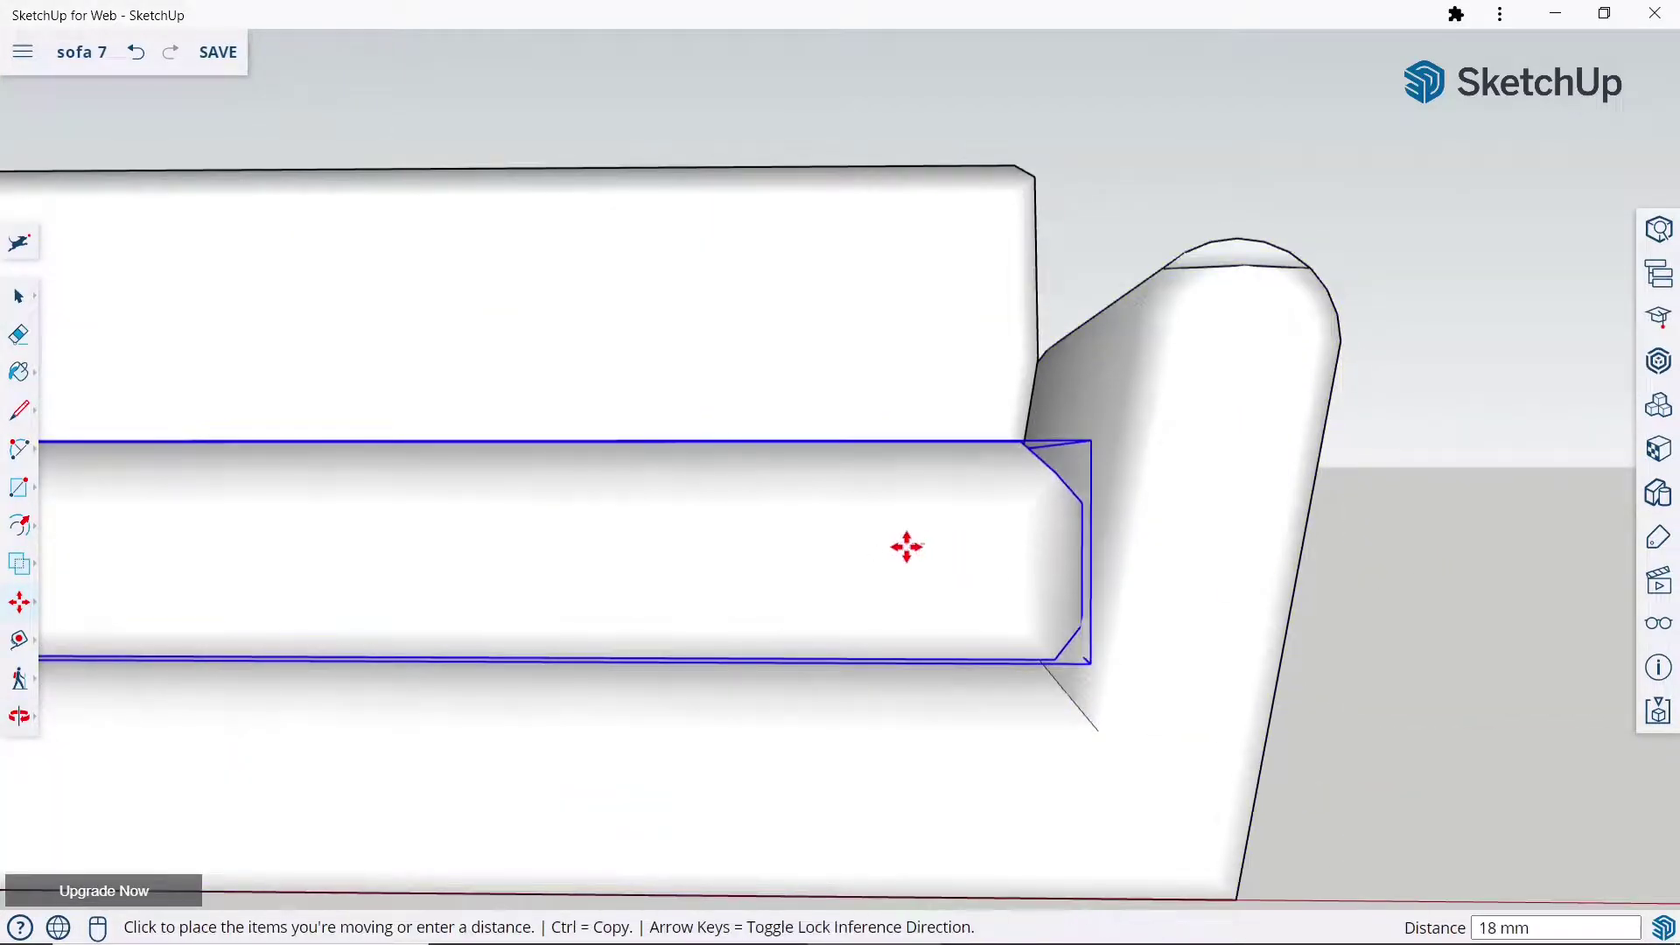
scroll(905, 547, "up", 1)
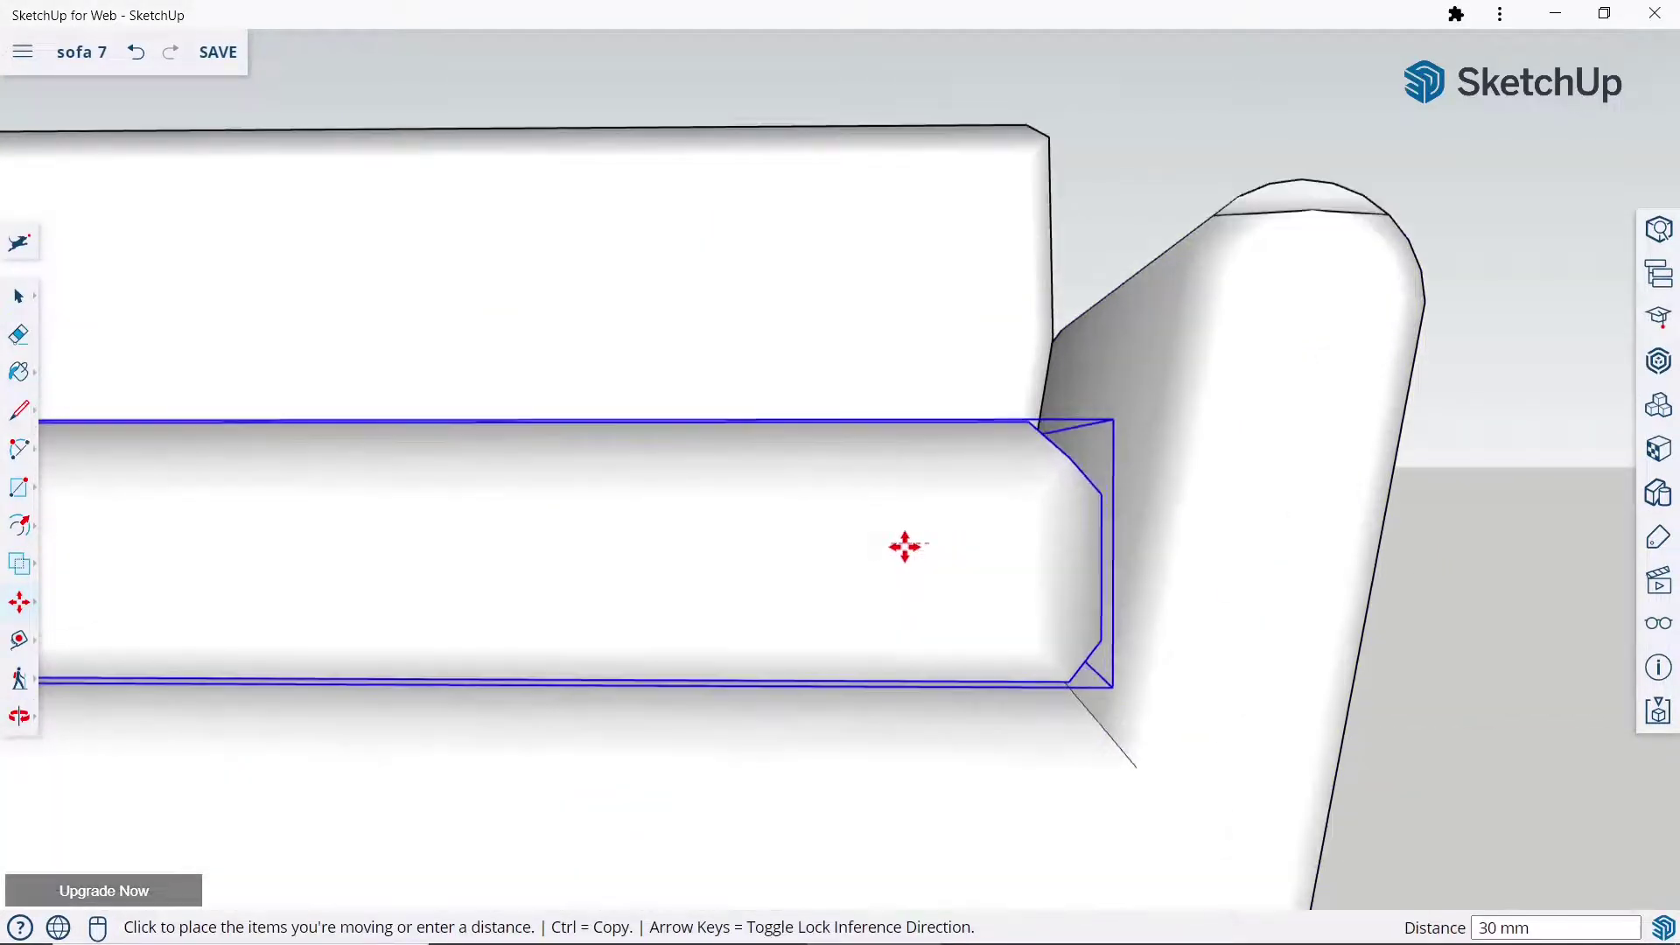
scroll(910, 548, "up", 1)
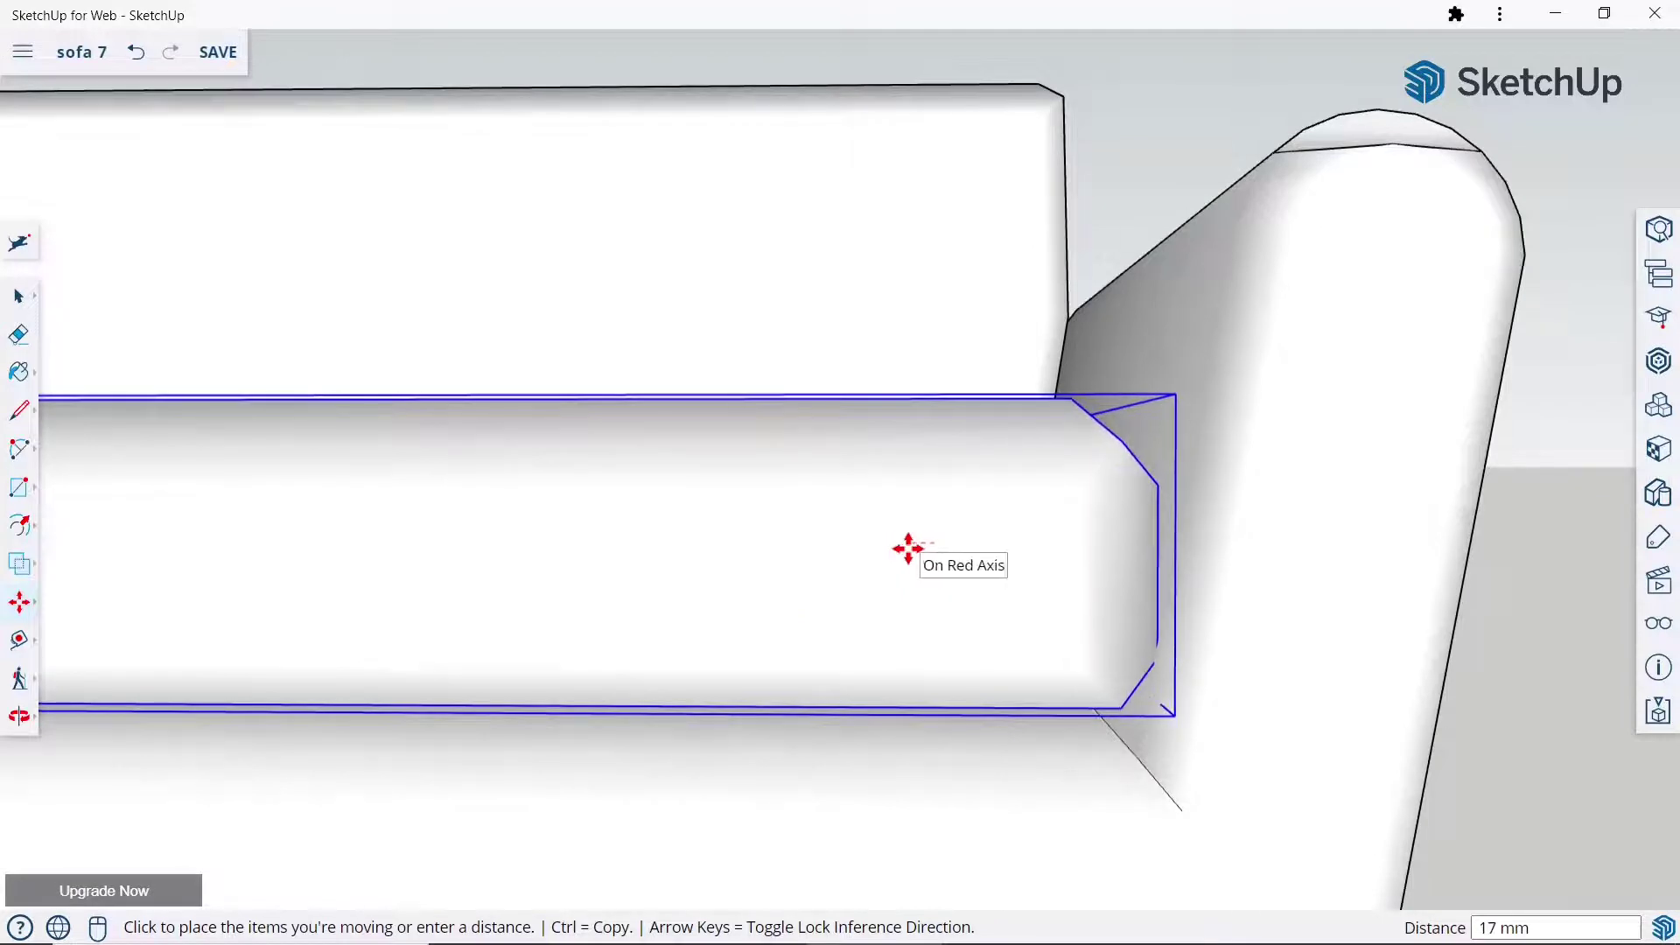
left_click(903, 549)
scroll(1224, 515, "down", 2)
scroll(1224, 516, "down", 3)
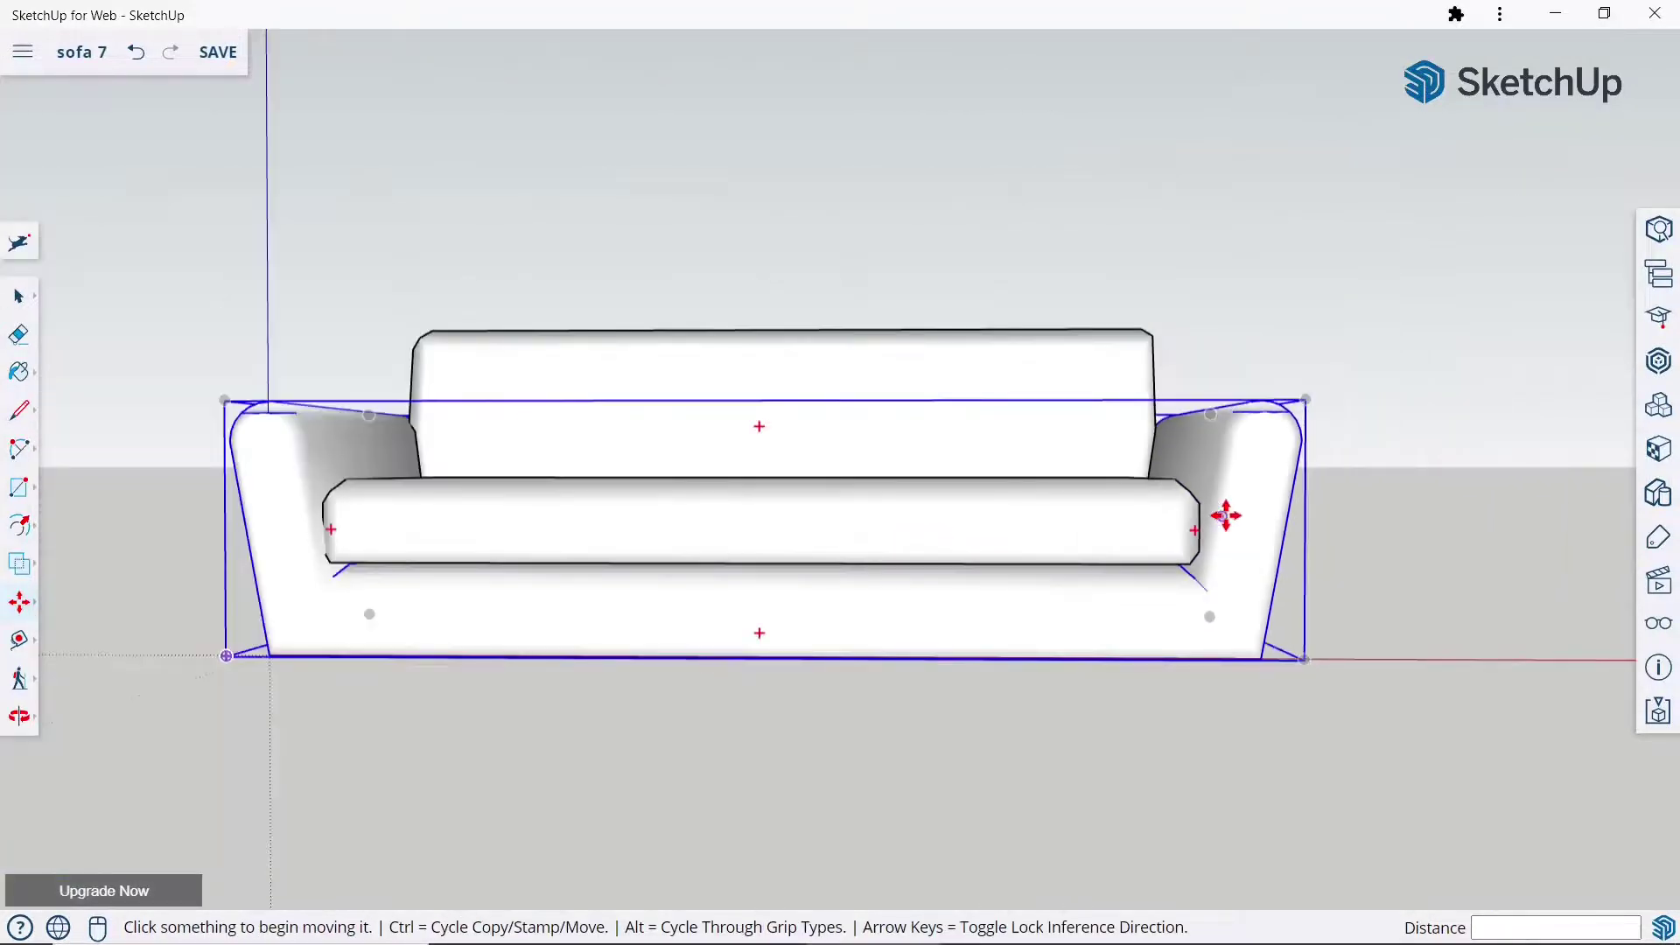
Fine-tune the cushion's final position and inspect the finished sofa.
left_click(750, 529)
scroll(750, 529, "up", 2)
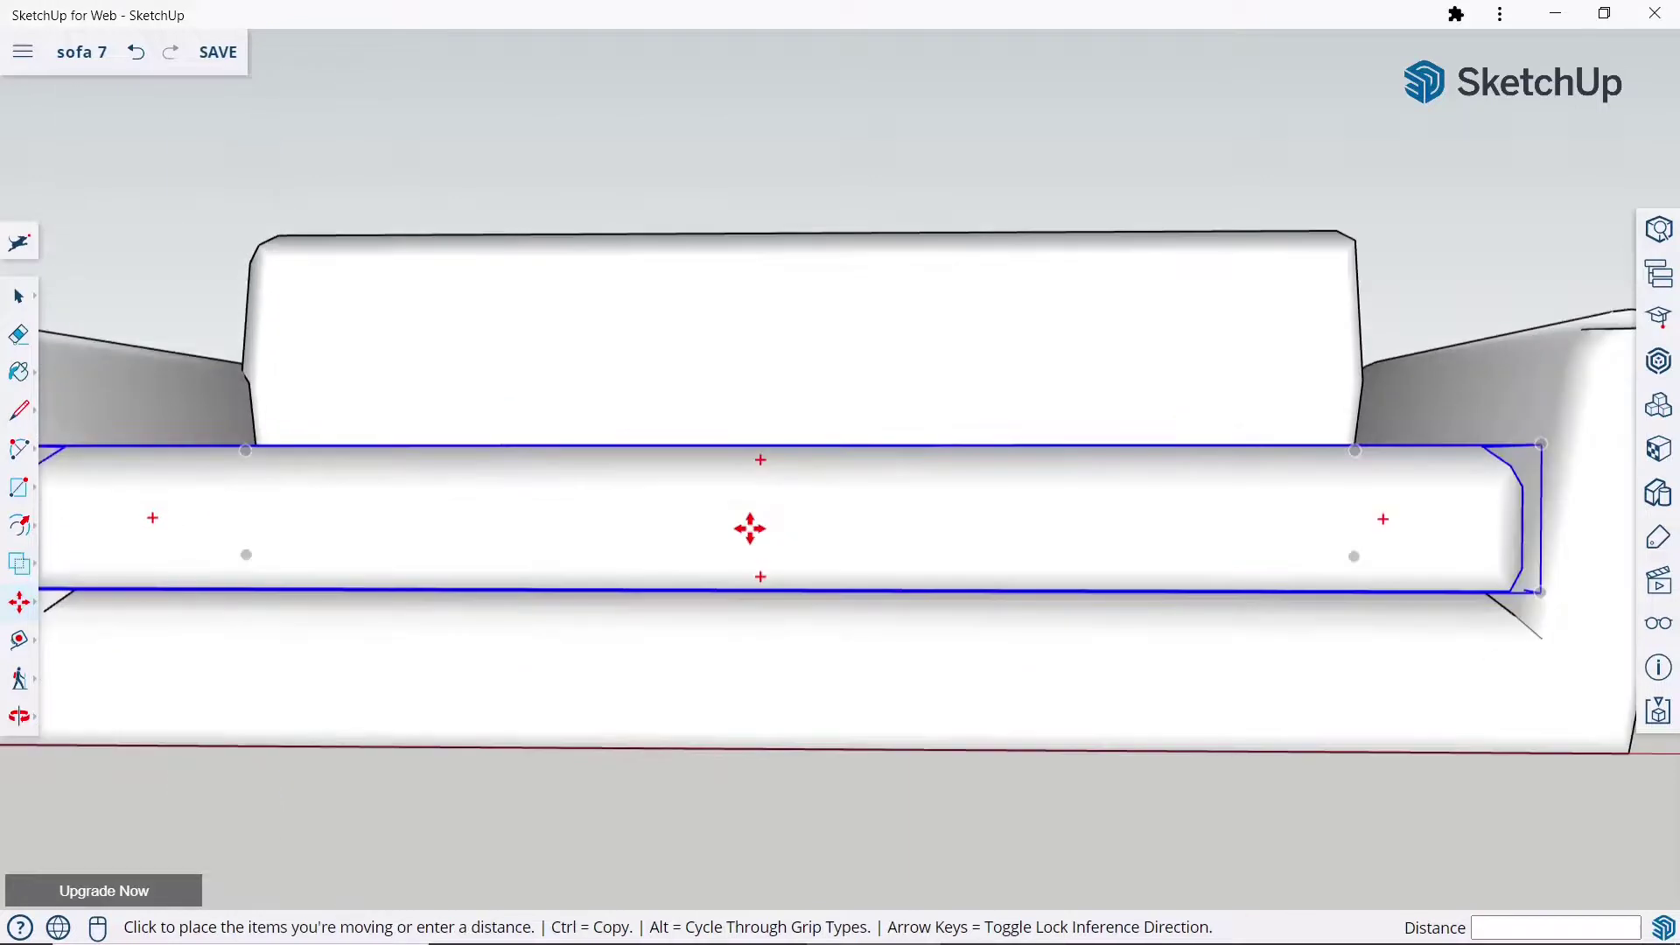
left_click(754, 529)
scroll(863, 491, "down", 2)
scroll(859, 492, "down", 2)
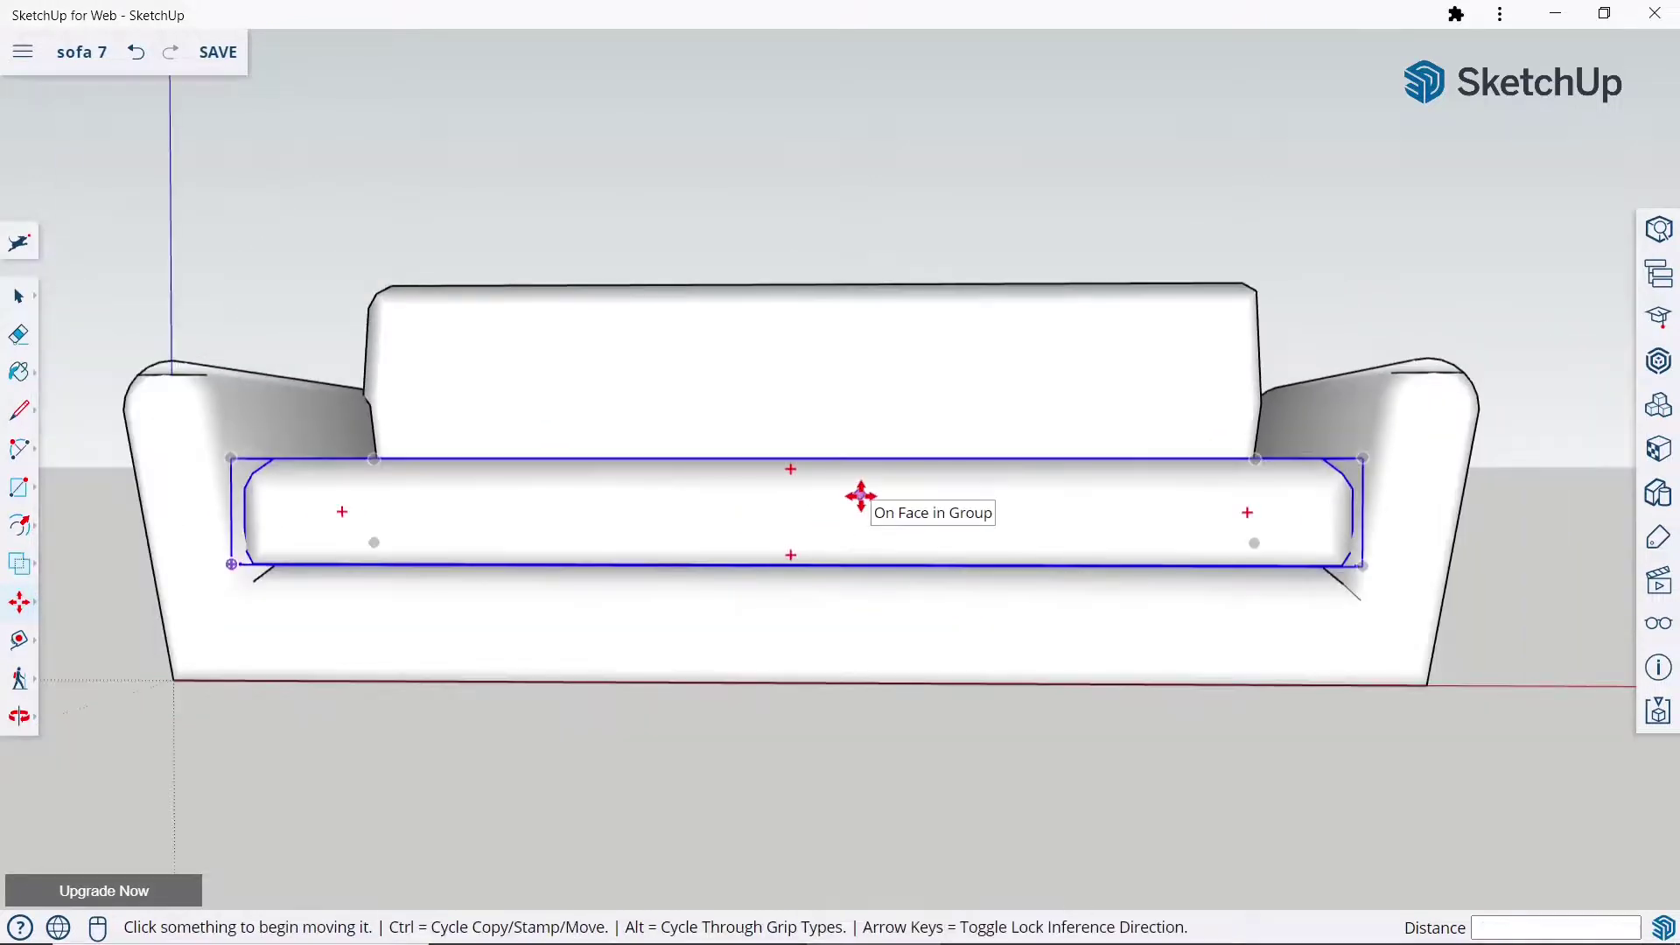
scroll(918, 454, "down", 3)
middle_click_drag(919, 454, 872, 652)
middle_click_drag(997, 589, 341, 568)
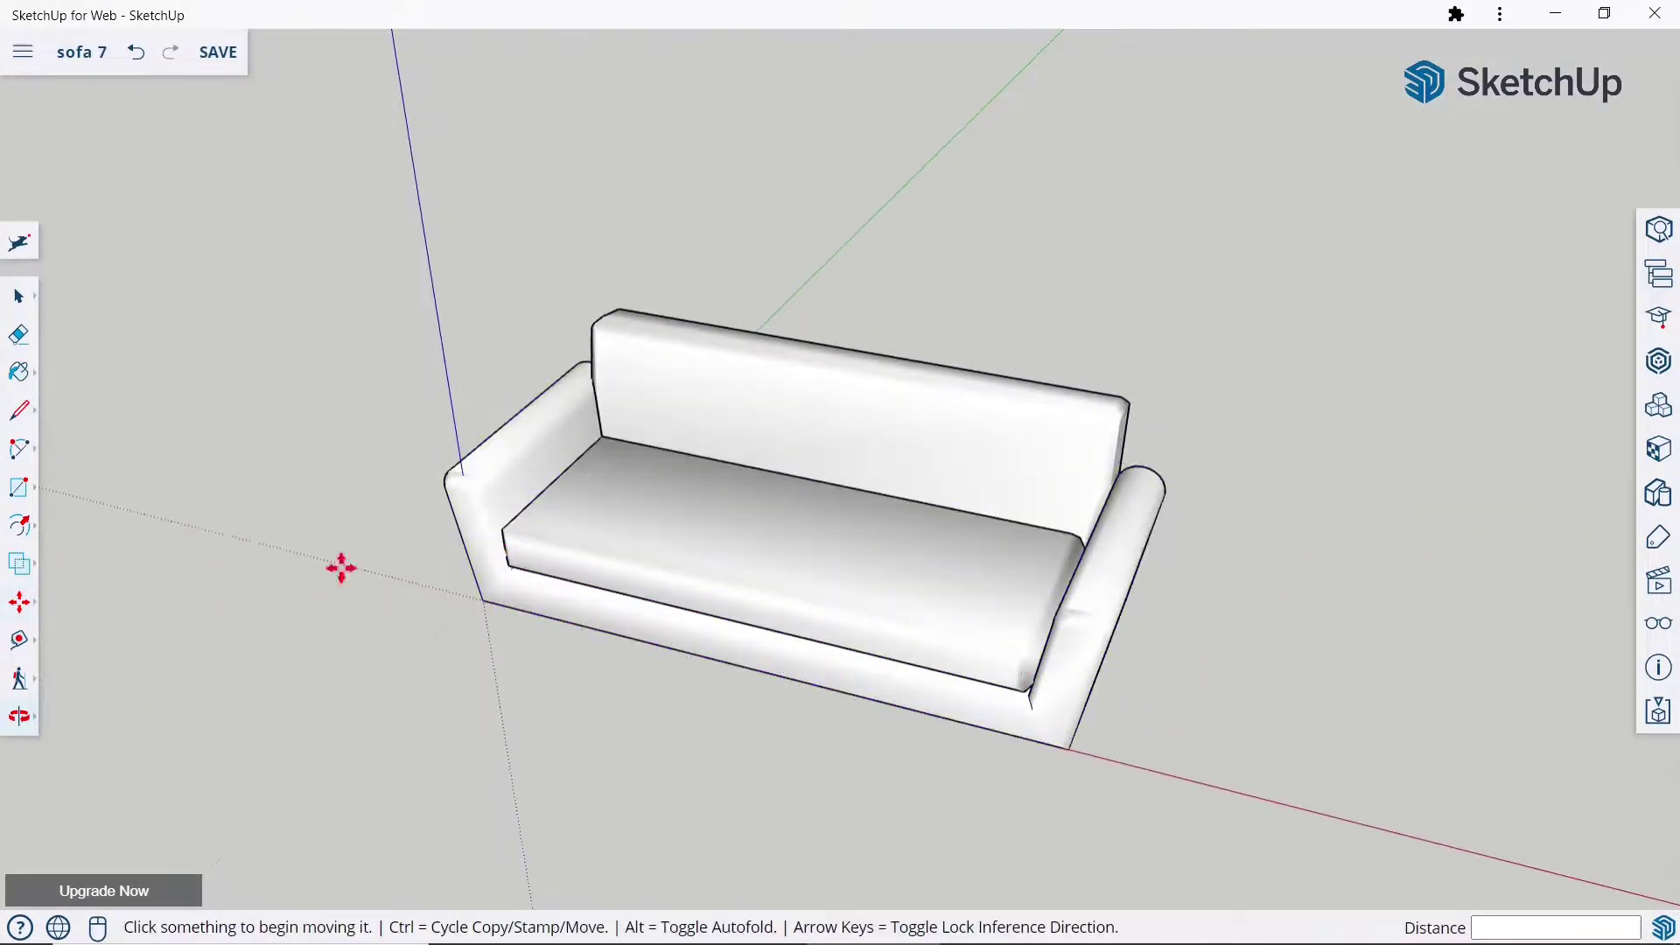
Orbit beneath the sofa until its bottom face is visible, briefly picking the Offset tool.
left_click(7, 308)
scroll(926, 472, "down", 3)
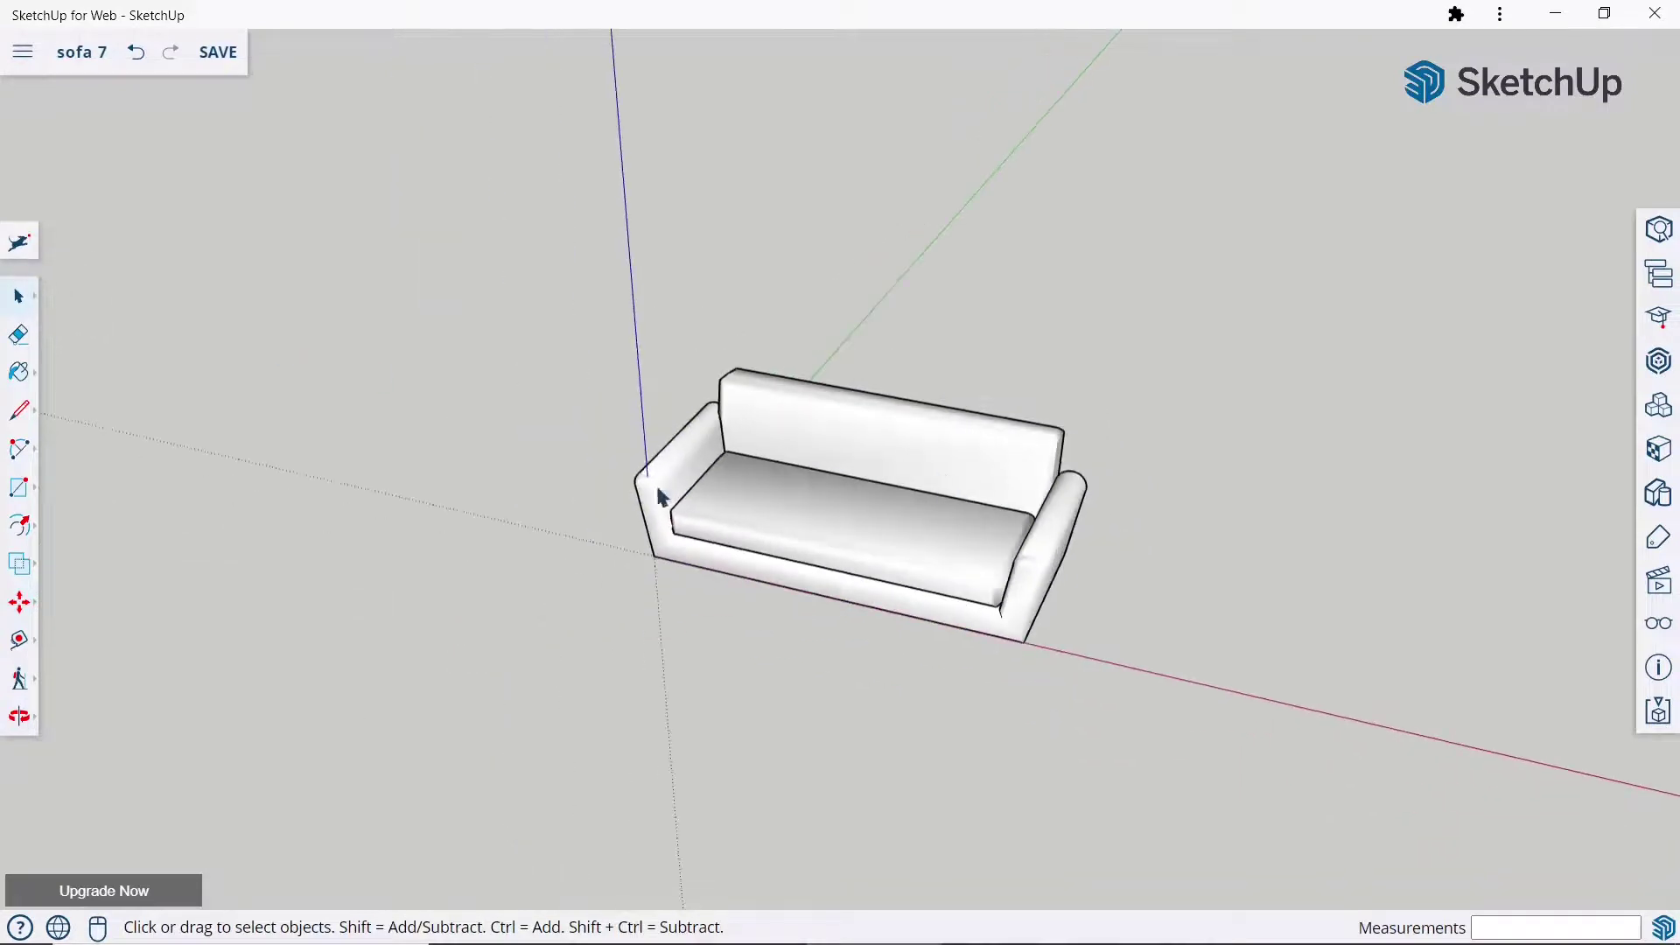
scroll(869, 536, "up", 1)
scroll(871, 539, "up", 1)
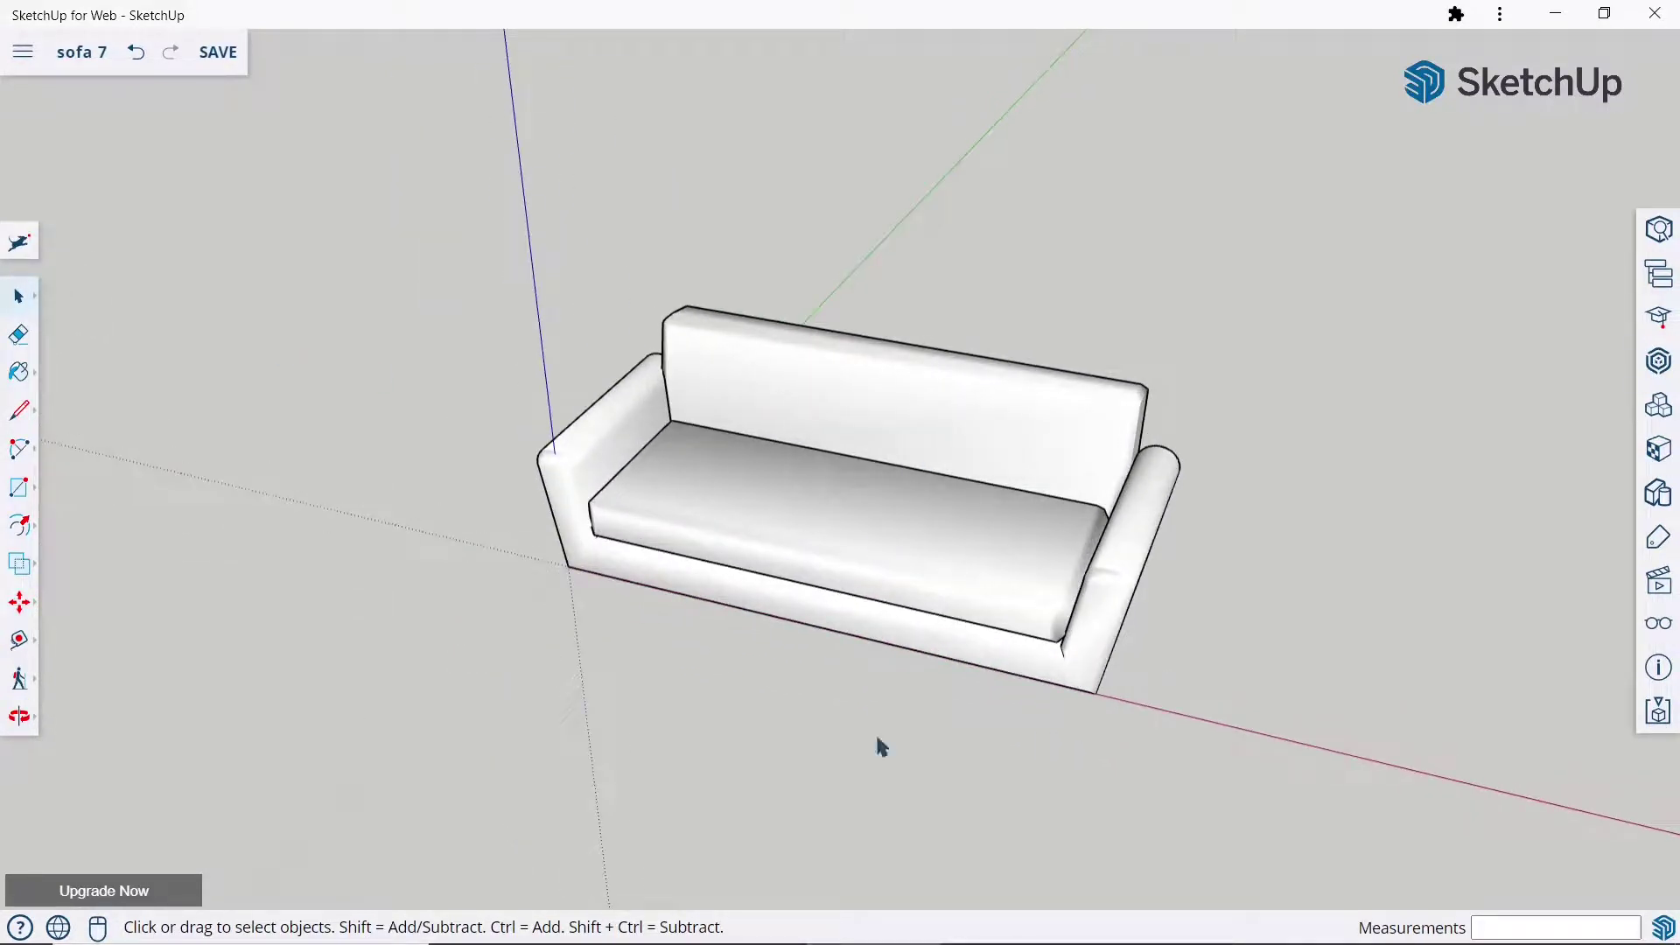
mouse_move(878, 743)
middle_mouse_down()
mouse_move(919, 417)
mouse_move(1005, 548)
mouse_move(646, 429)
middle_mouse_up()
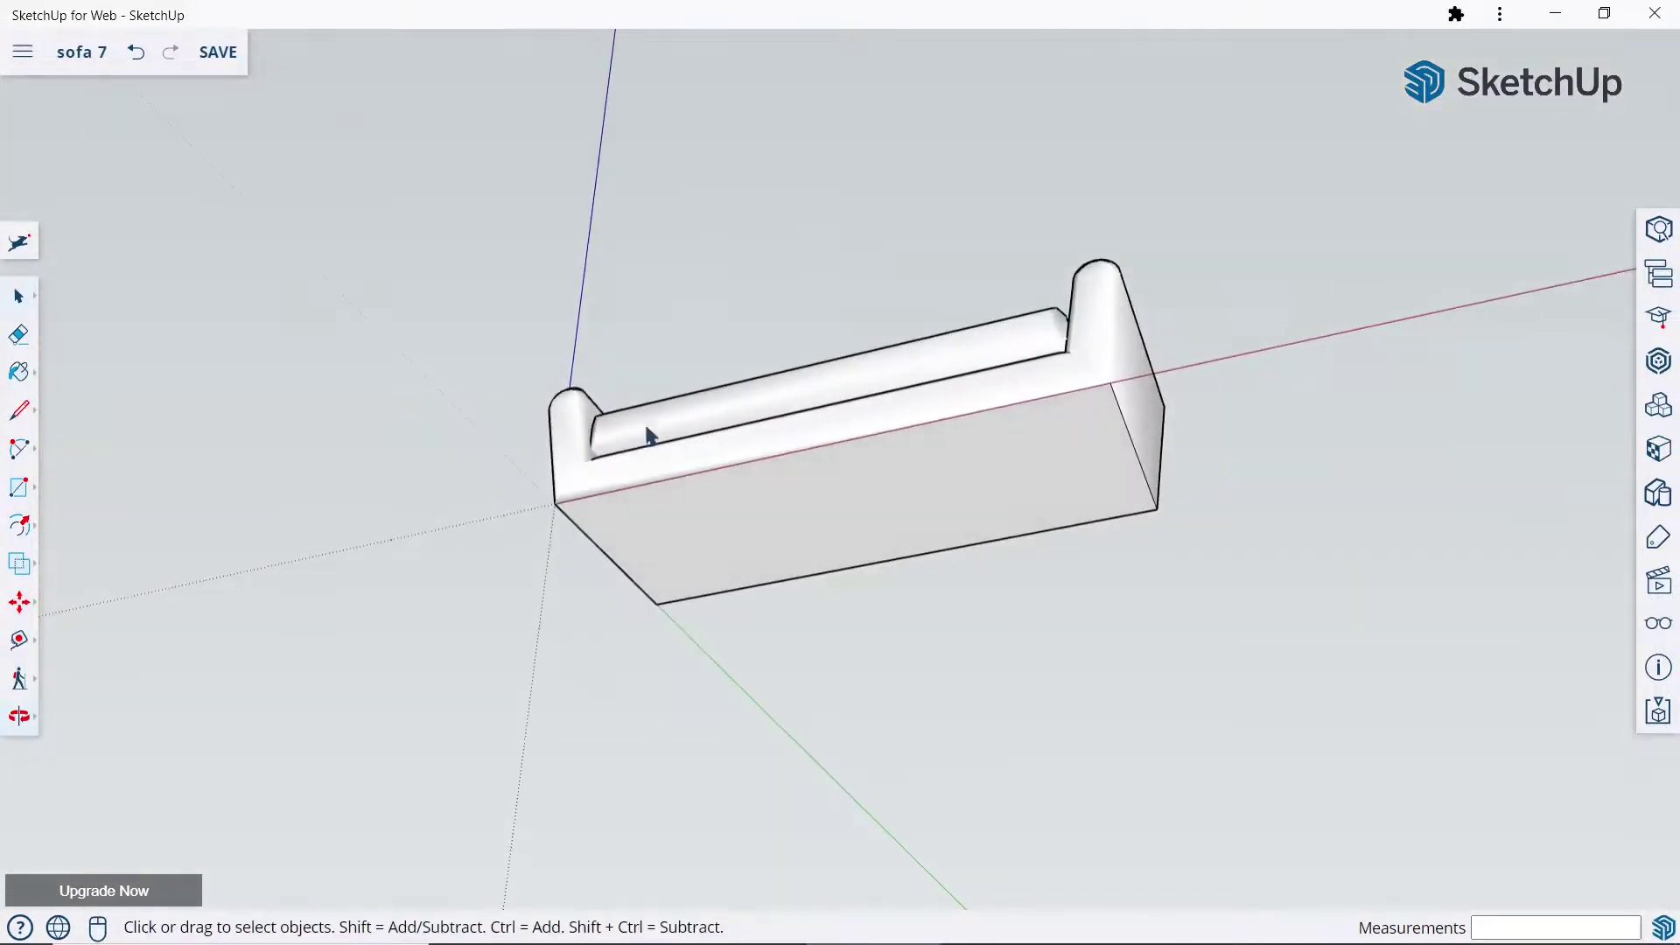
left_click(18, 527)
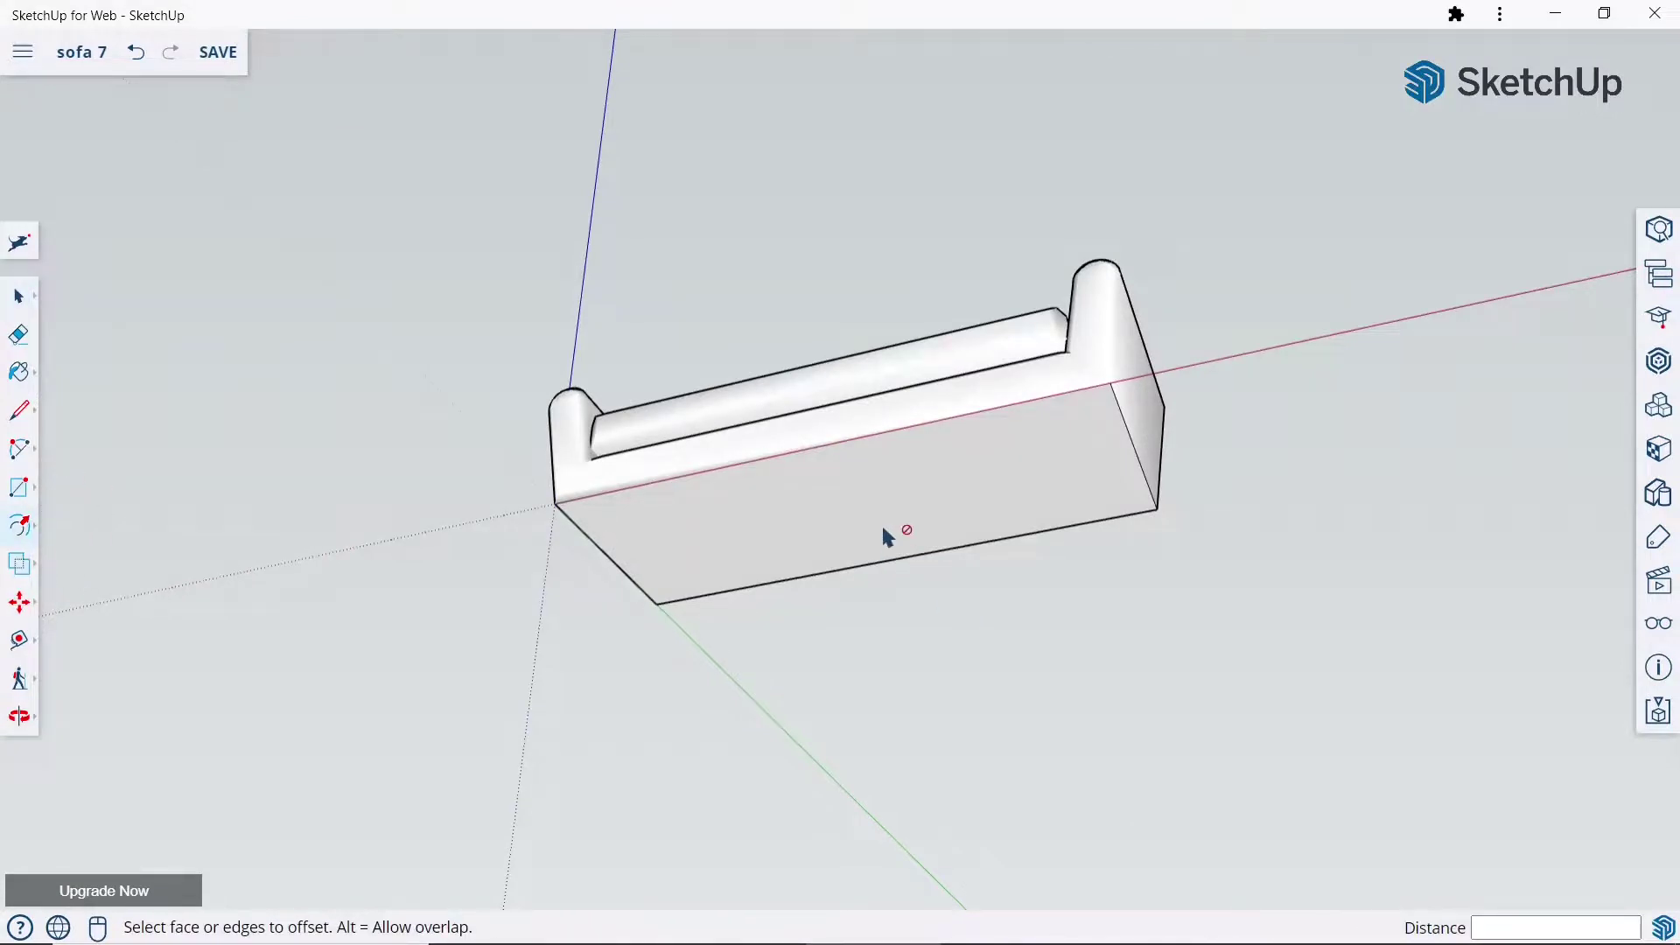
mouse_move(884, 535)
middle_mouse_down()
mouse_move(1061, 525)
mouse_move(1083, 472)
mouse_move(1154, 417)
middle_mouse_up()
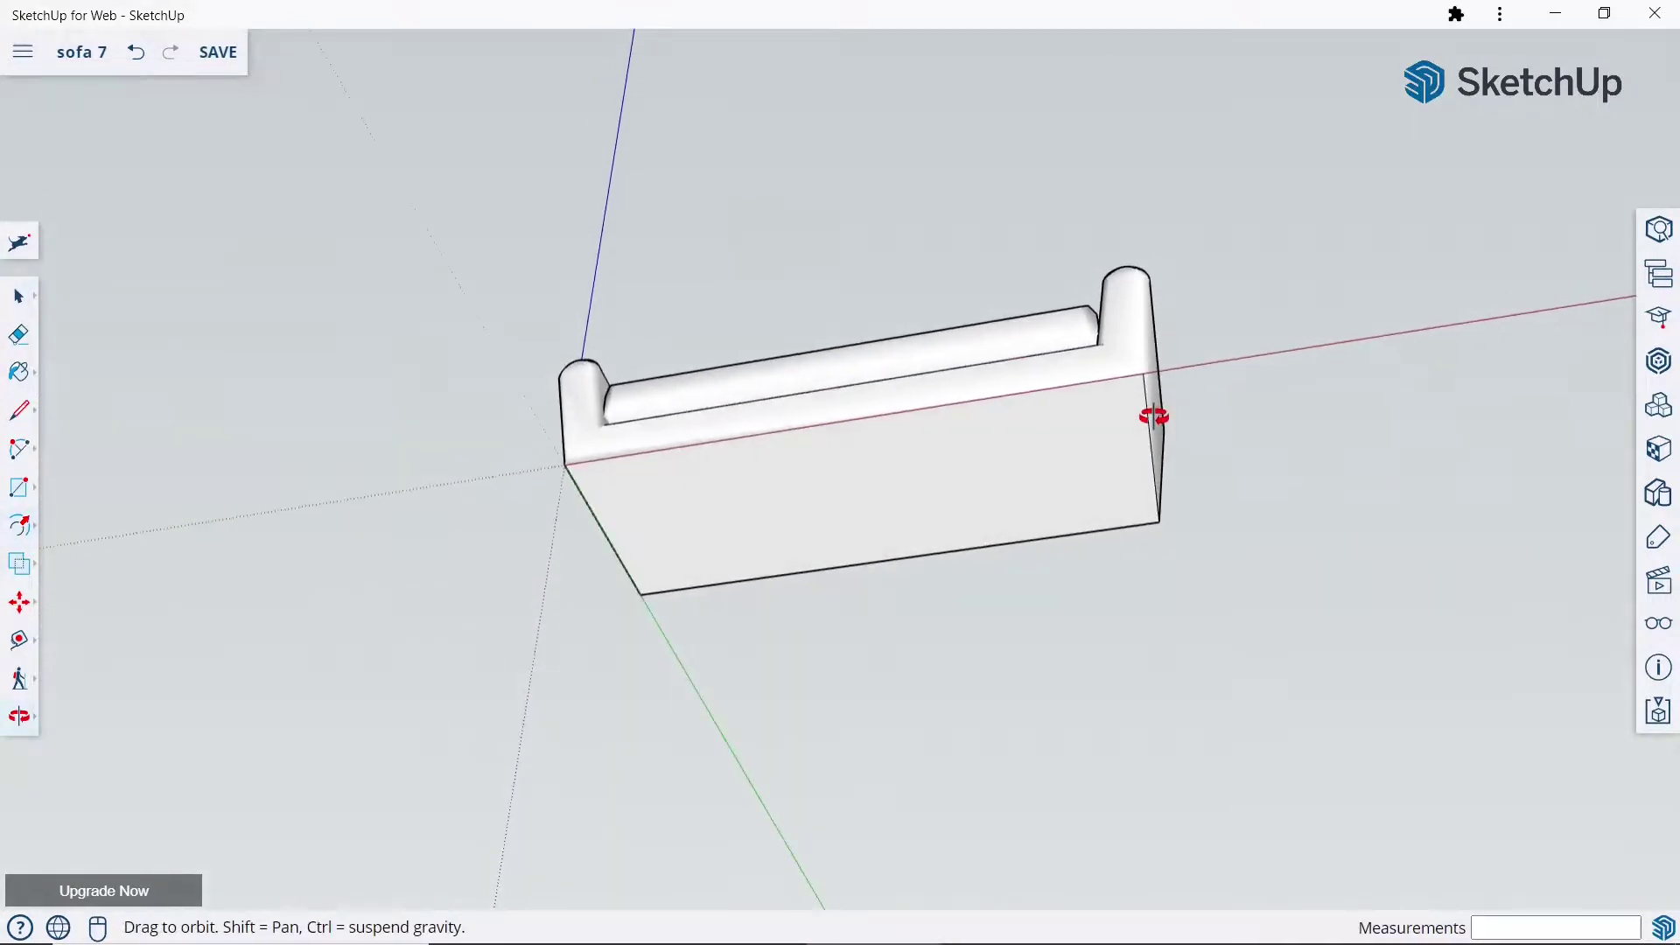
Draw a 2500 × 1000 mm rectangle across the sofa's underside.
left_click(13, 494)
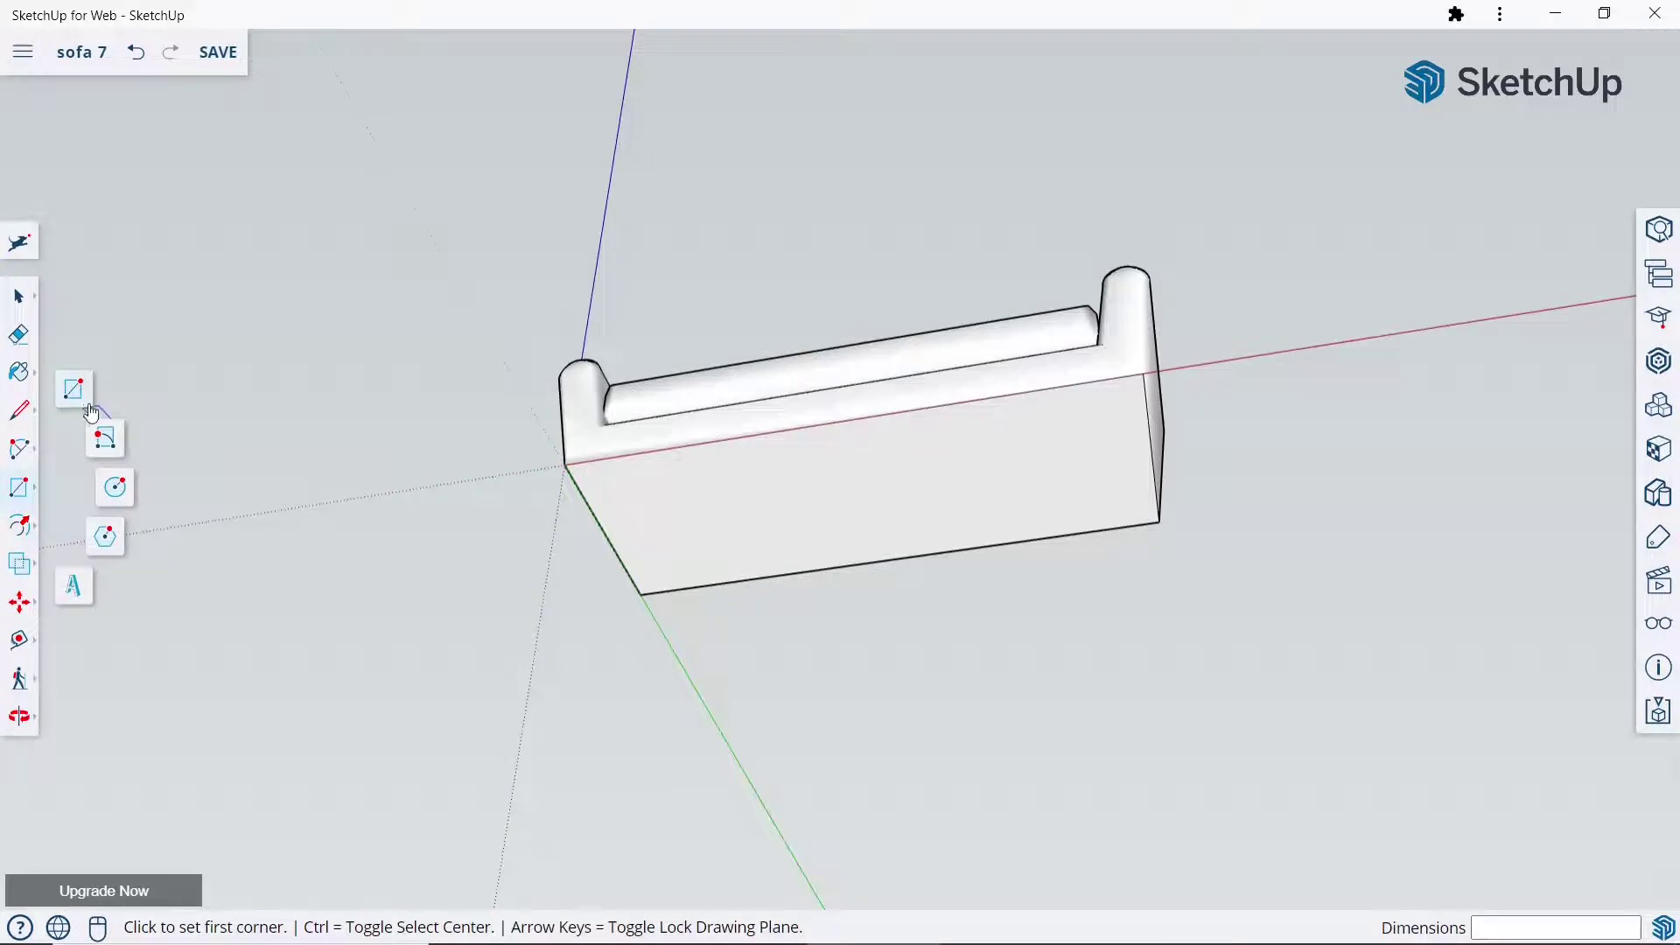
left_click(564, 464)
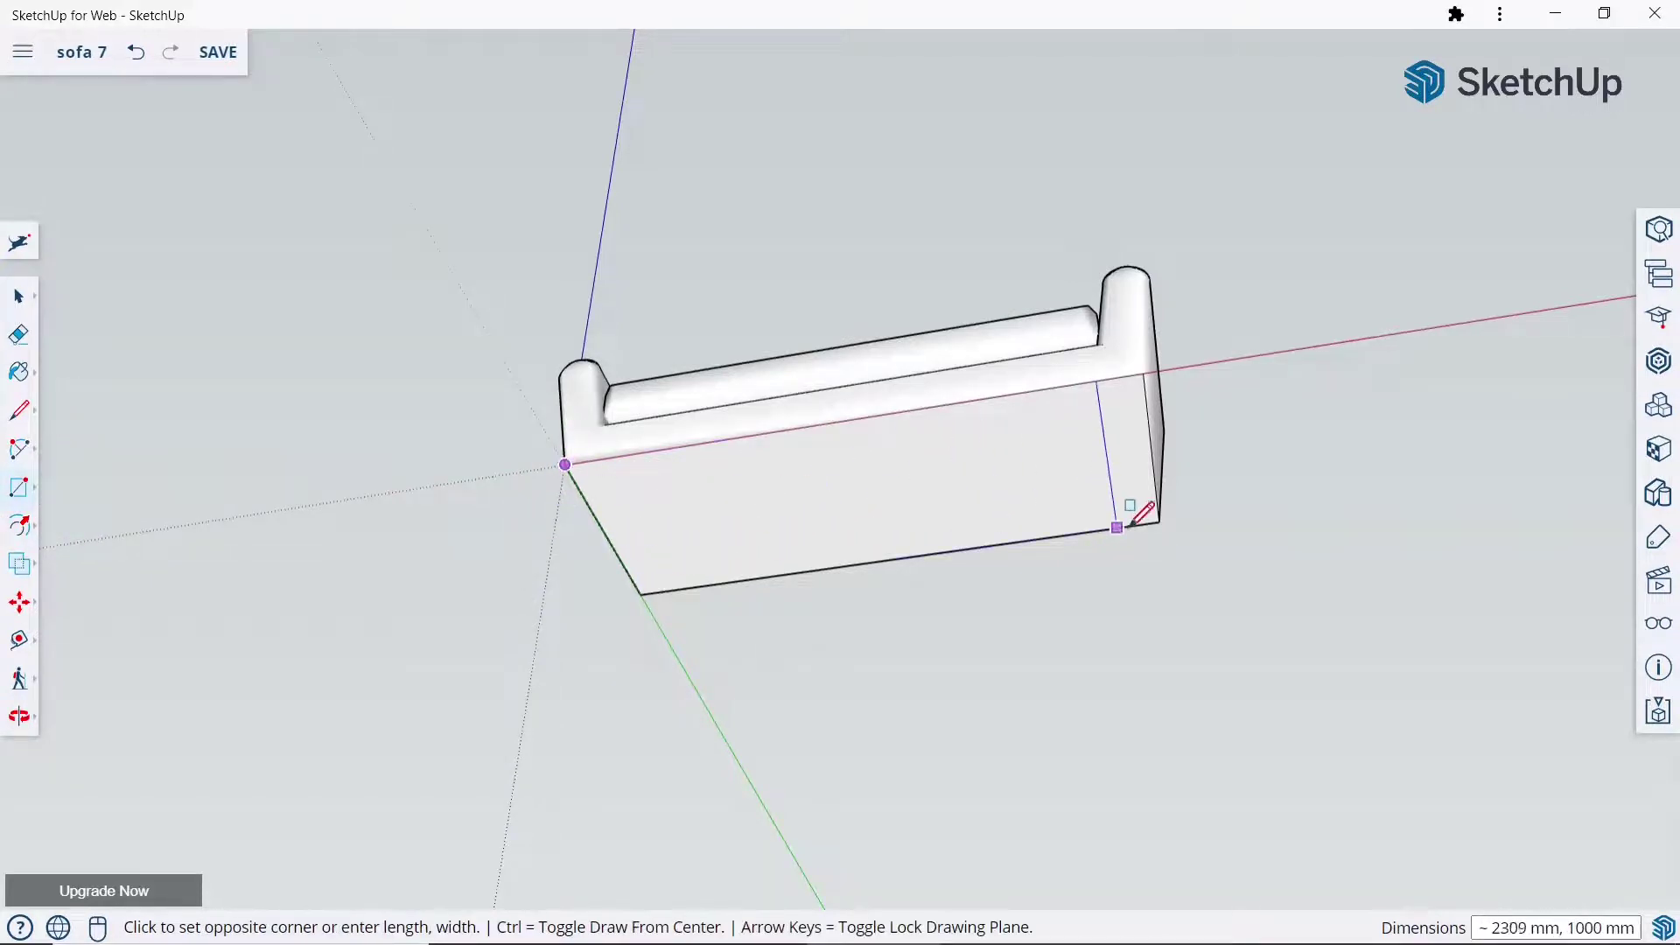
left_click(1160, 521)
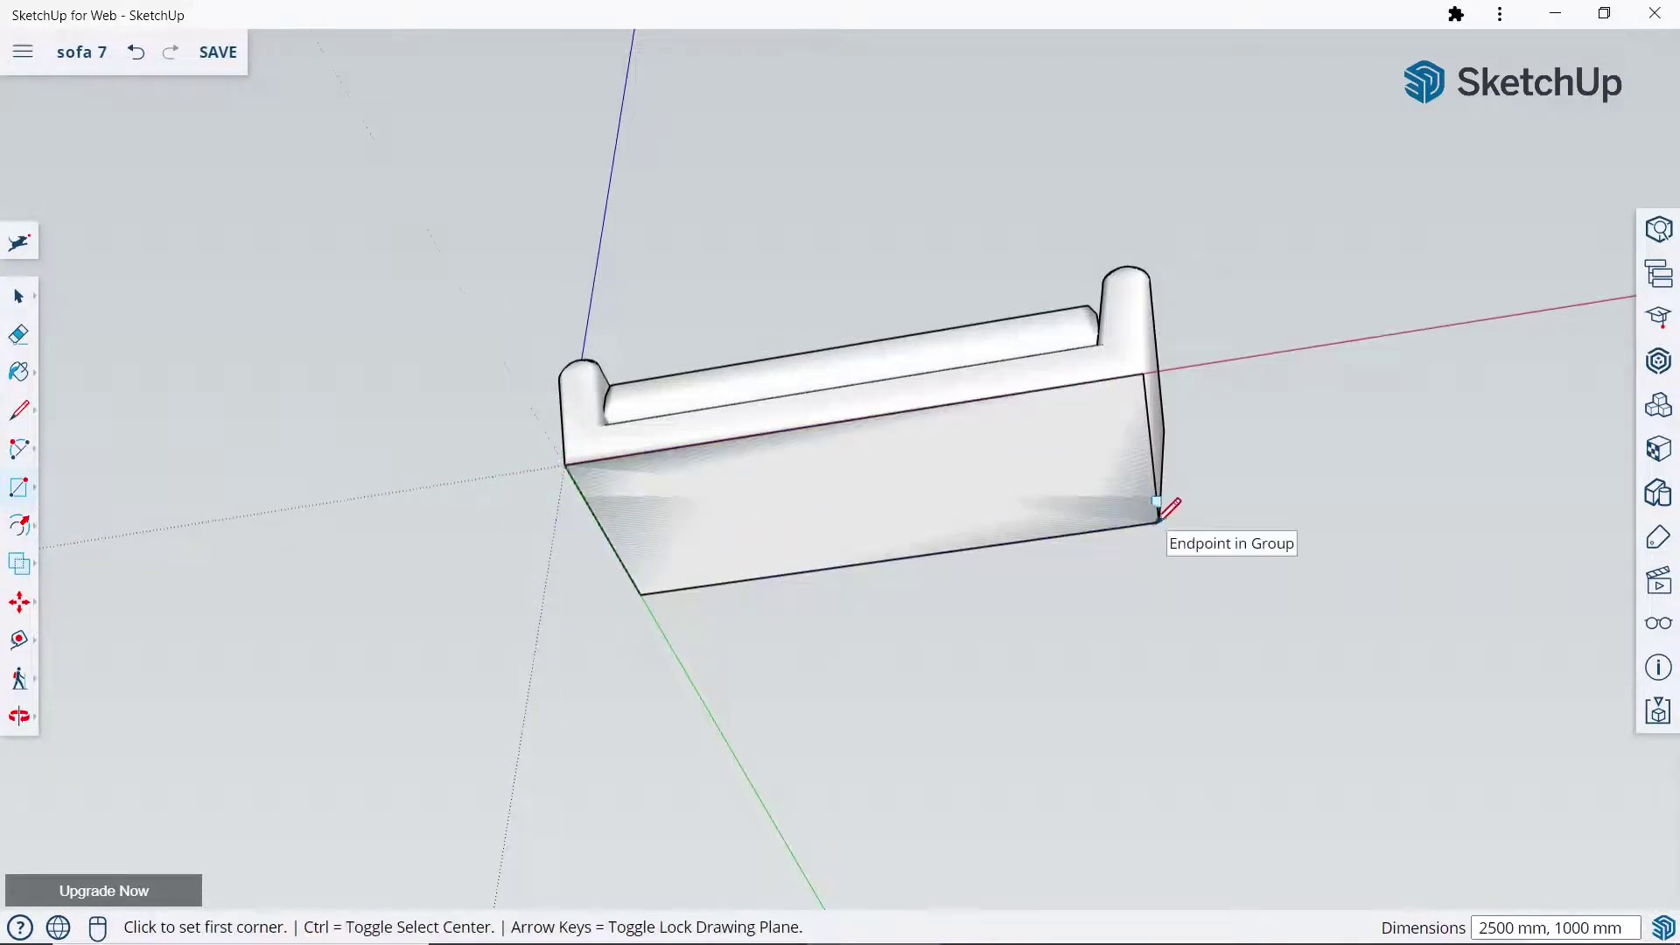
Push/Pull the rectangle 65 mm to form the base slab.
left_click(15, 522)
left_click(75, 570)
left_click(841, 509)
type("65")
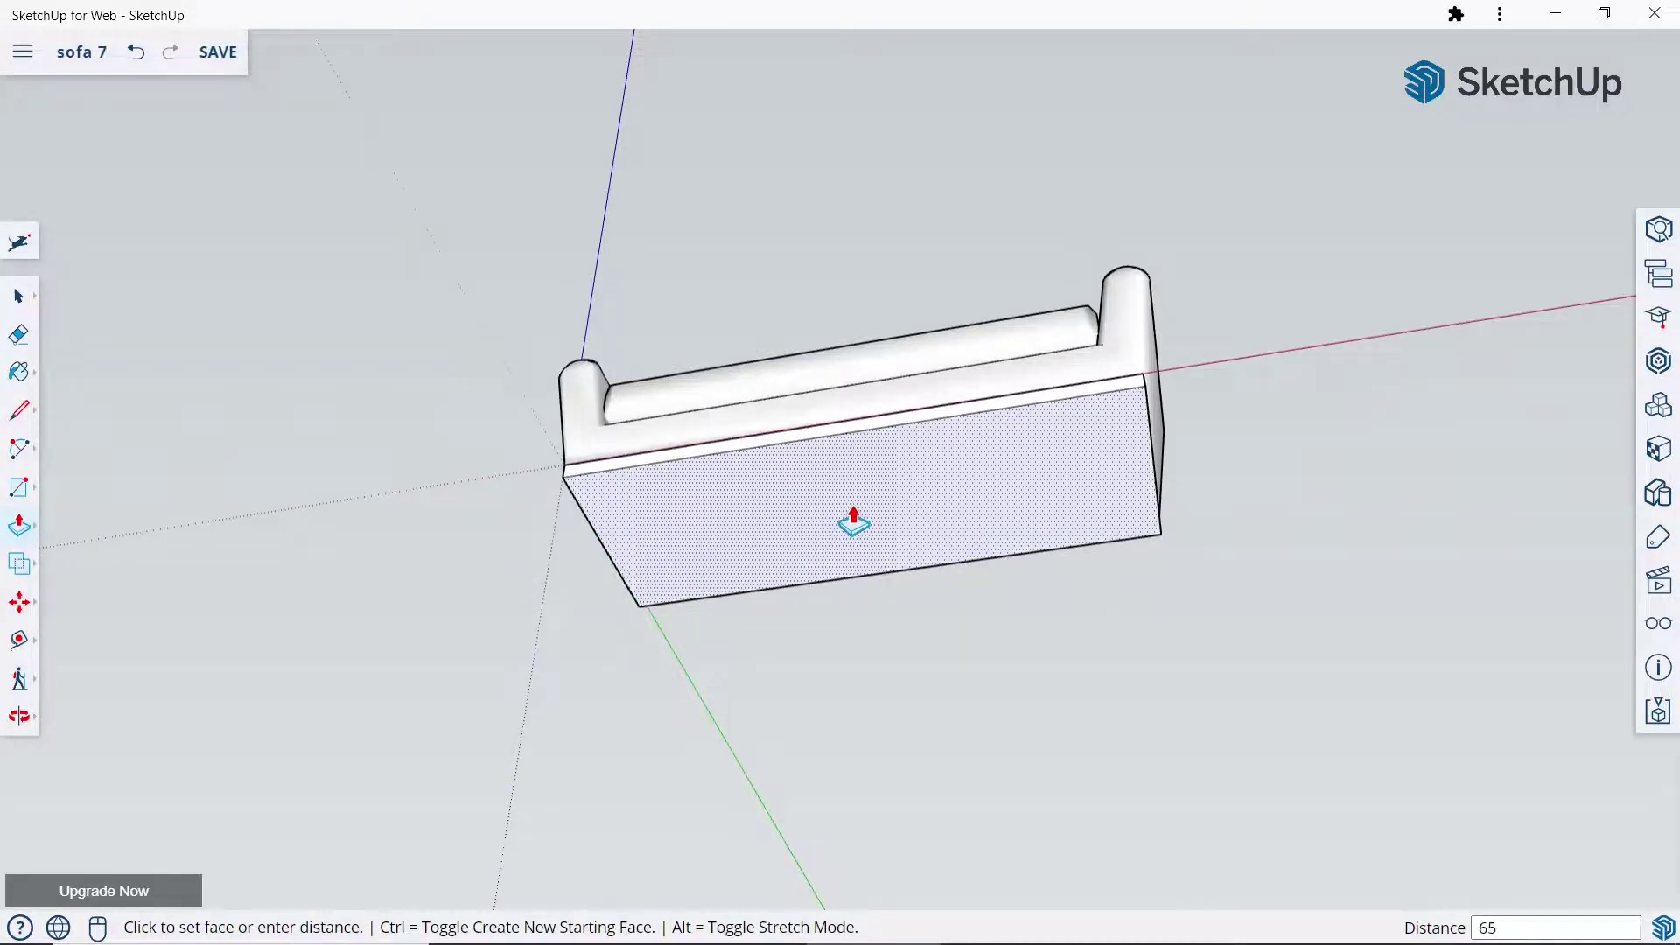
left_click(853, 524)
mouse_move(853, 523)
middle_mouse_down()
mouse_move(1062, 668)
mouse_move(934, 540)
middle_mouse_up()
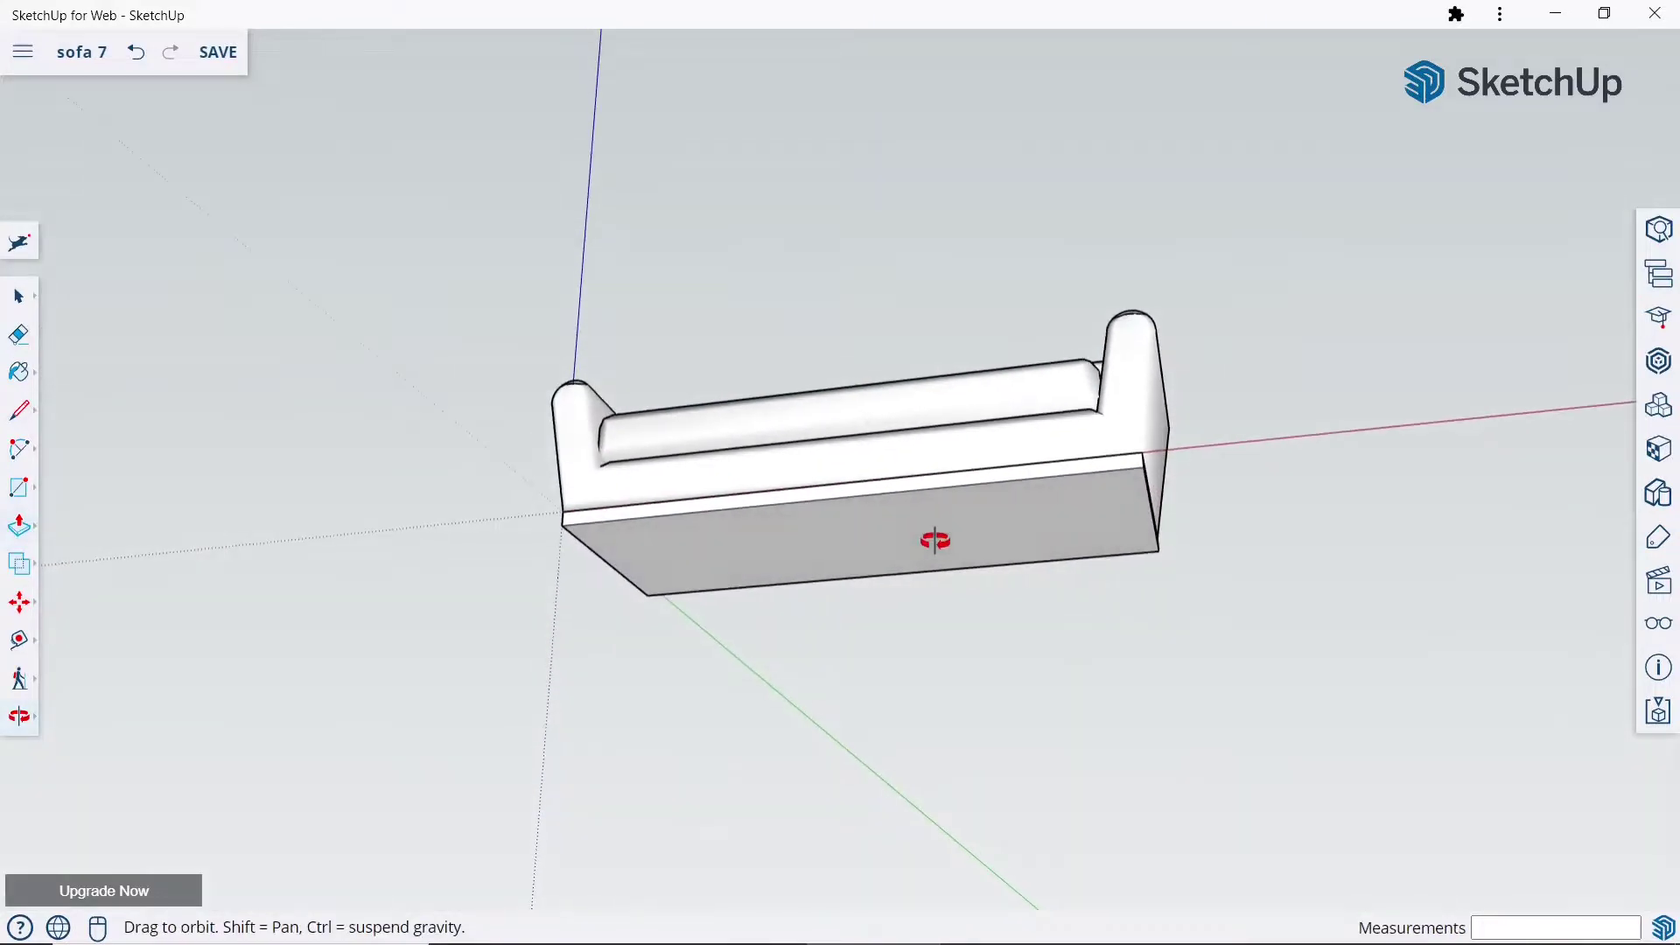
left_click(19, 490)
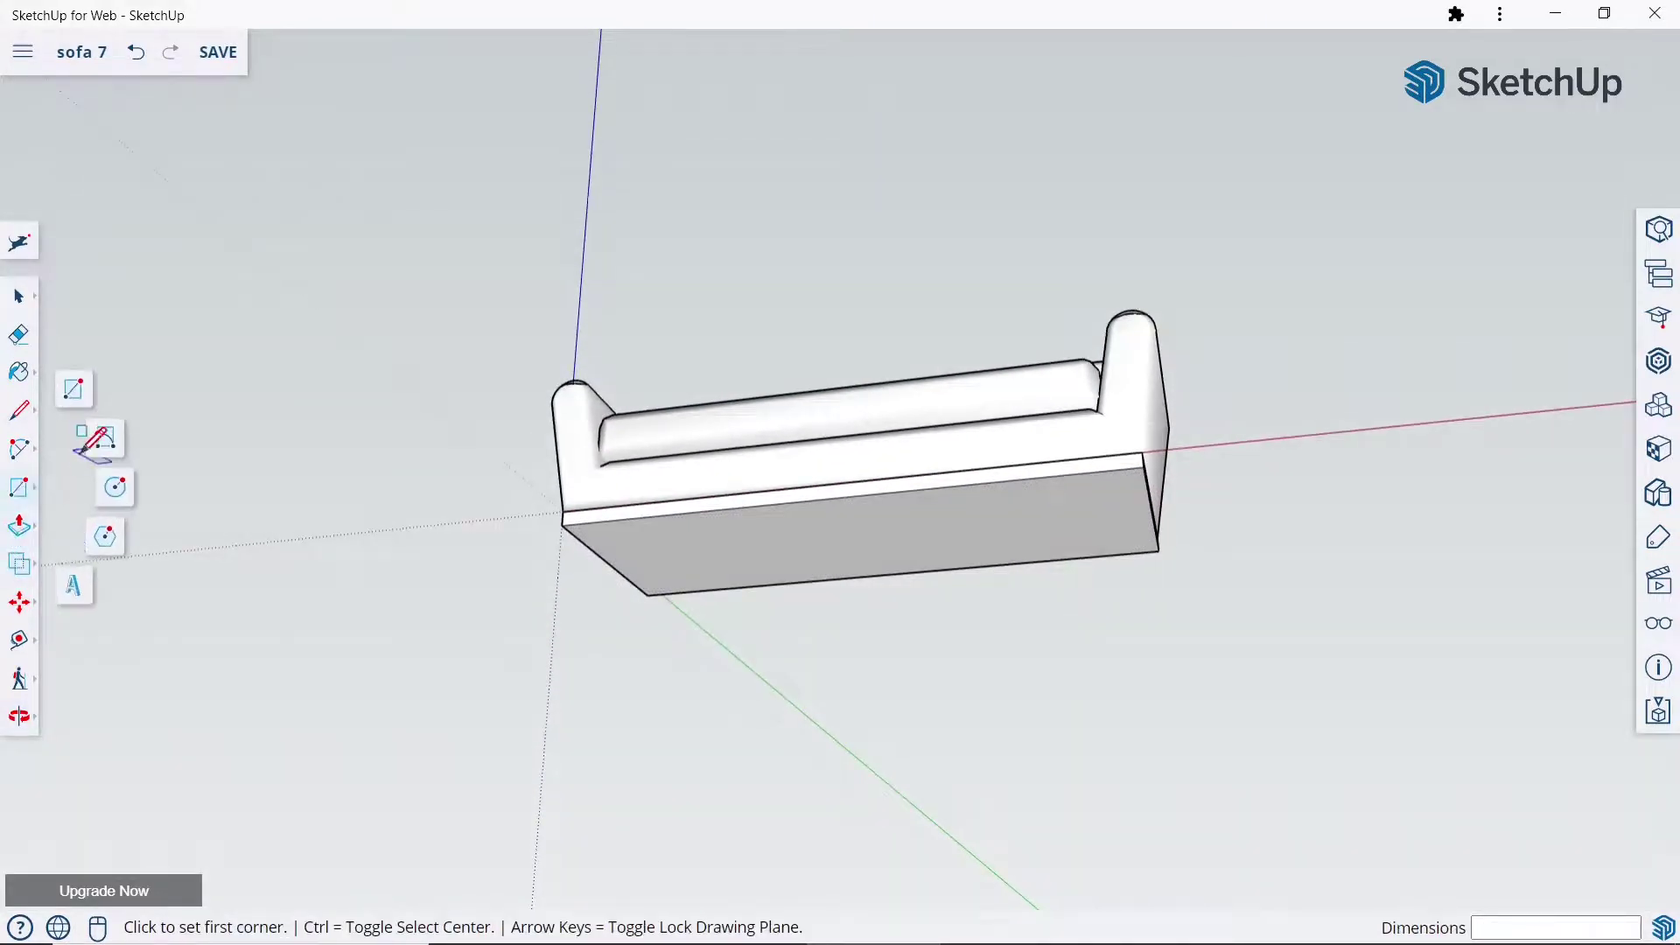
Draw 30 mm leg circles near the top-right and bottom-right corners of the underside.
left_click(105, 497)
mouse_move(937, 330)
middle_mouse_down()
mouse_move(1166, 270)
mouse_move(1088, 381)
mouse_move(1061, 498)
middle_mouse_up()
scroll(1110, 401, "up", 3)
scroll(1113, 423, "up", 2)
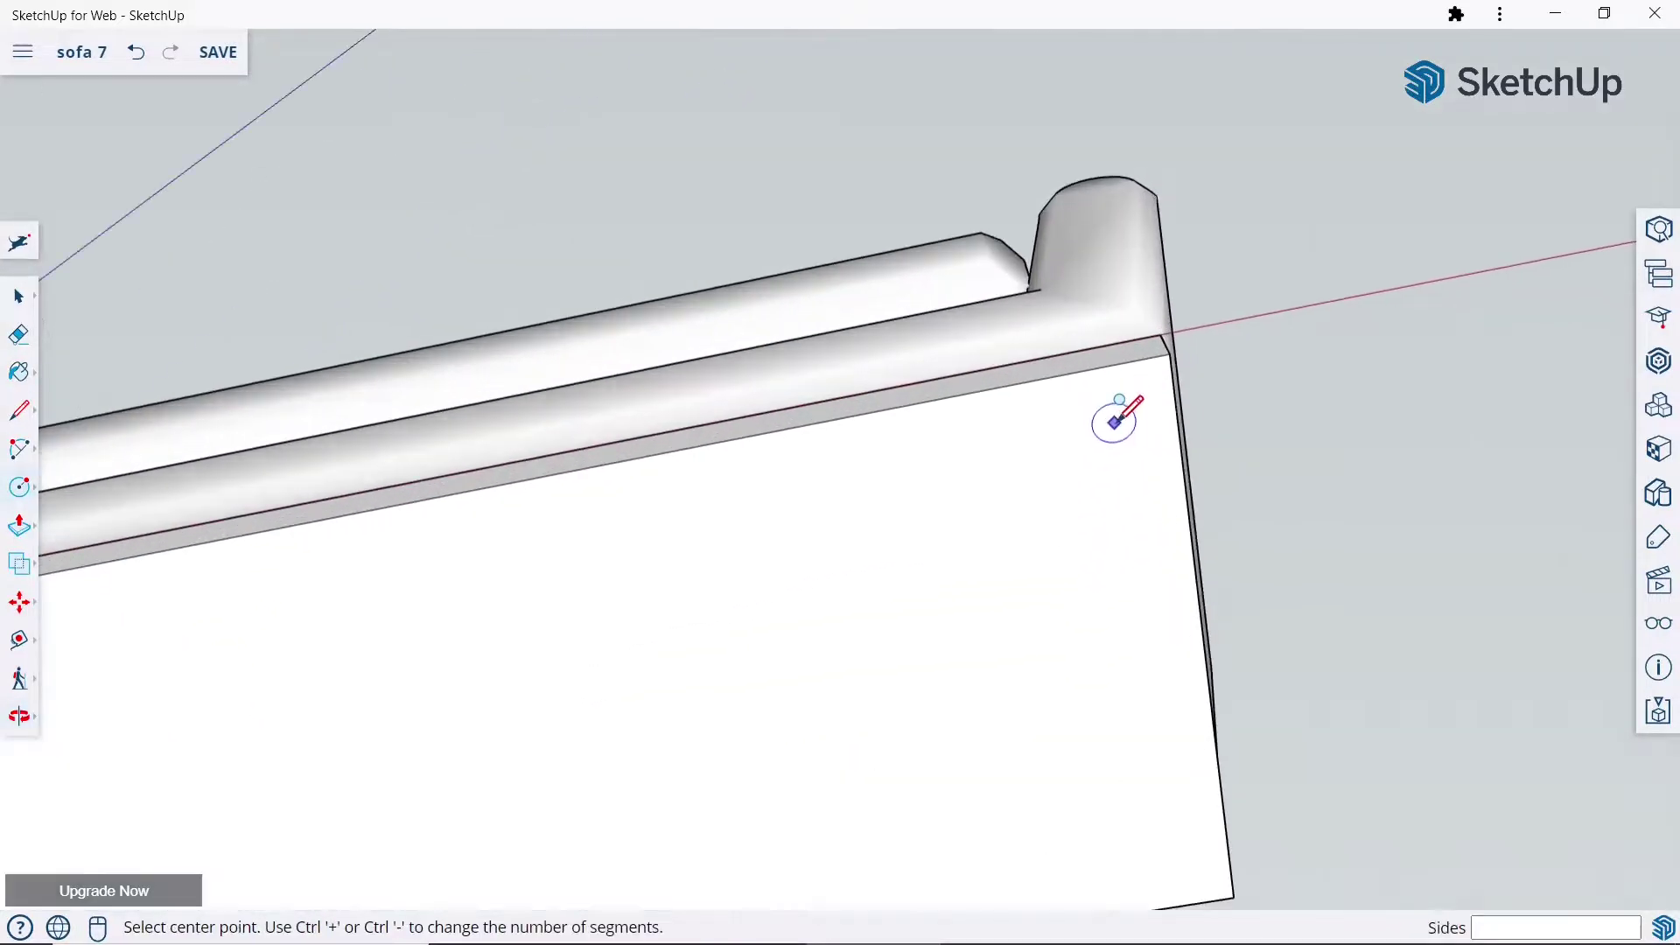
left_click(1121, 423)
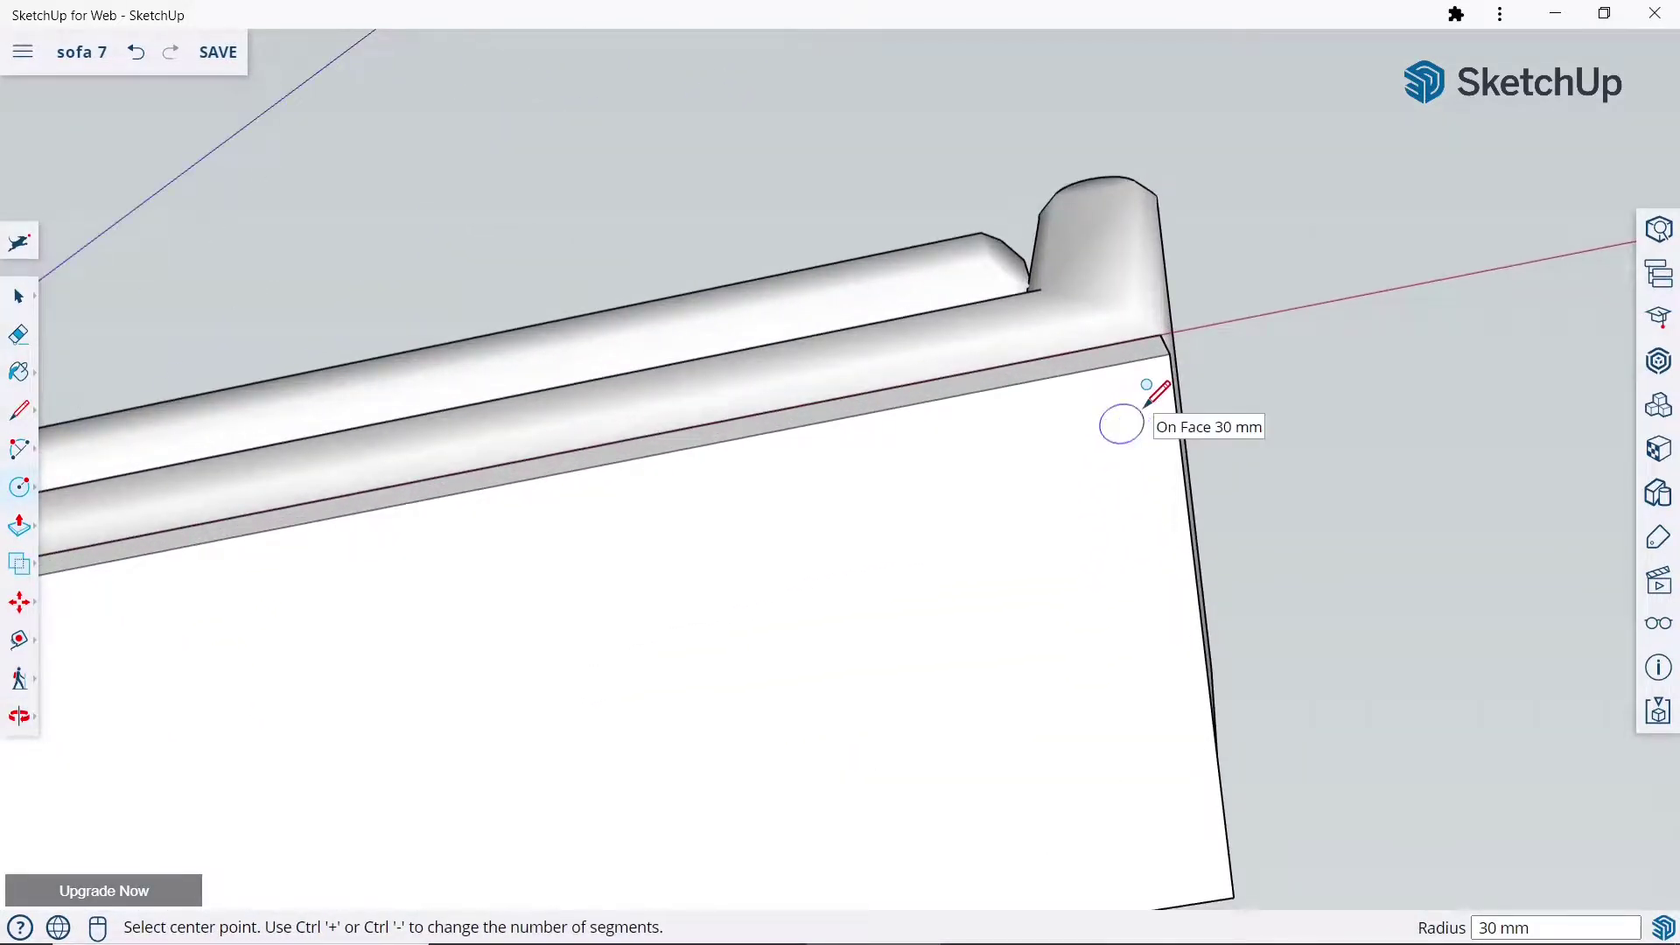
scroll(1146, 385, "down", 5)
scroll(1229, 717, "up", 5)
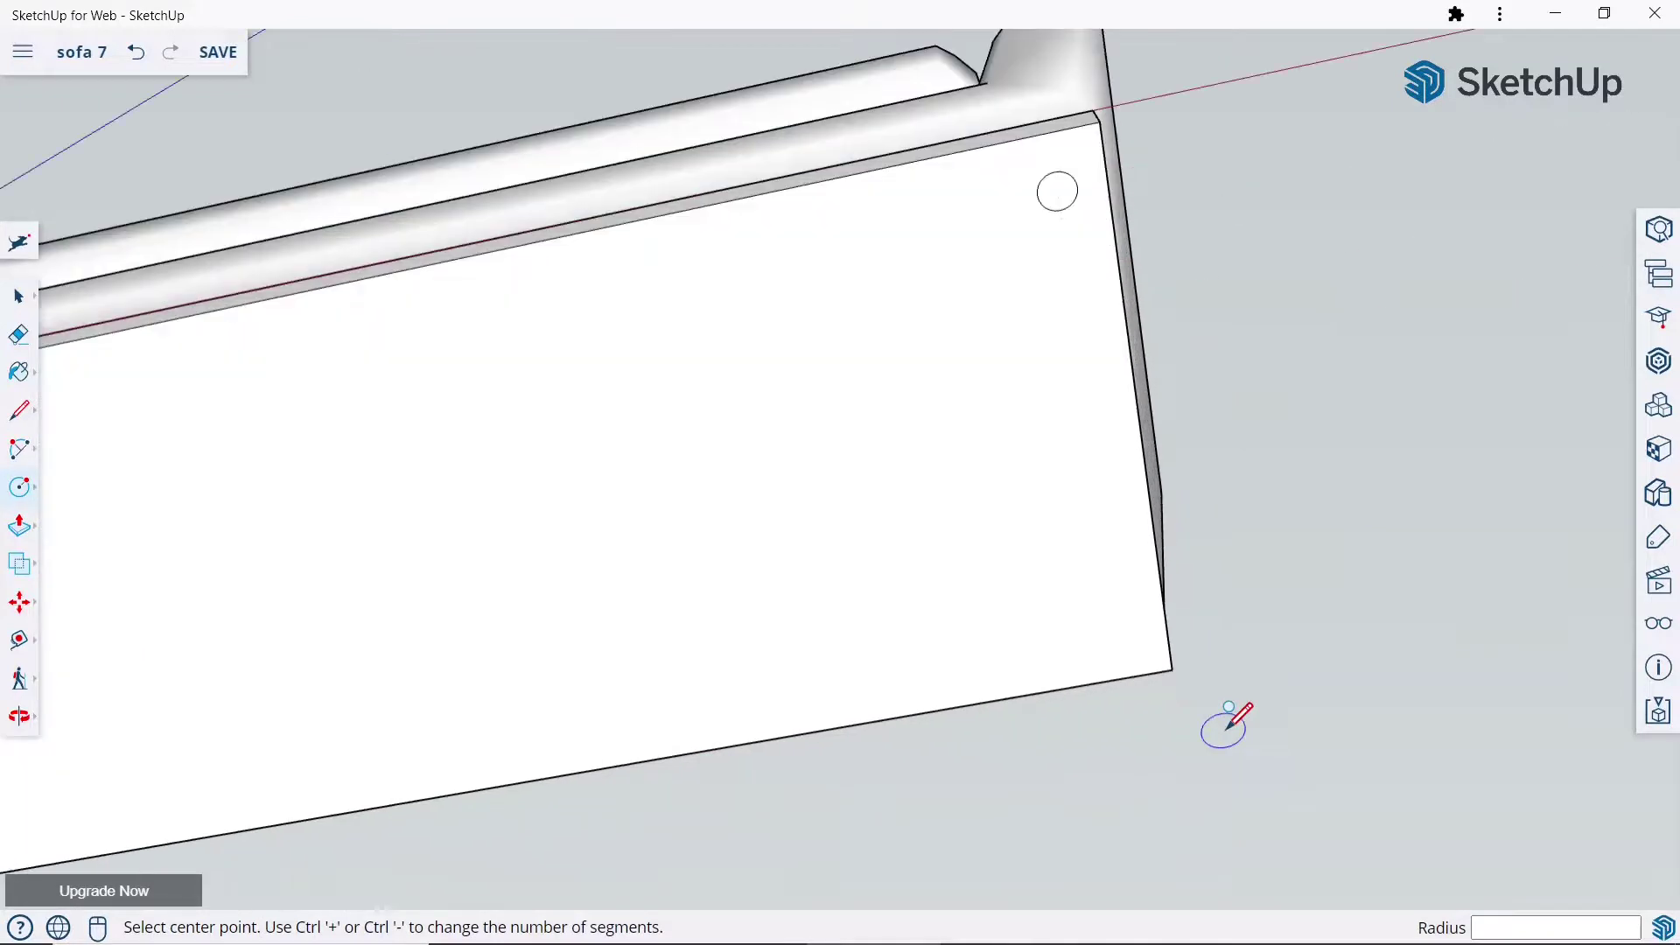
left_click(1122, 636)
left_click(1122, 622)
Add 30 mm leg circles near the top-left and bottom-left corners.
scroll(1312, 567, "down", 3)
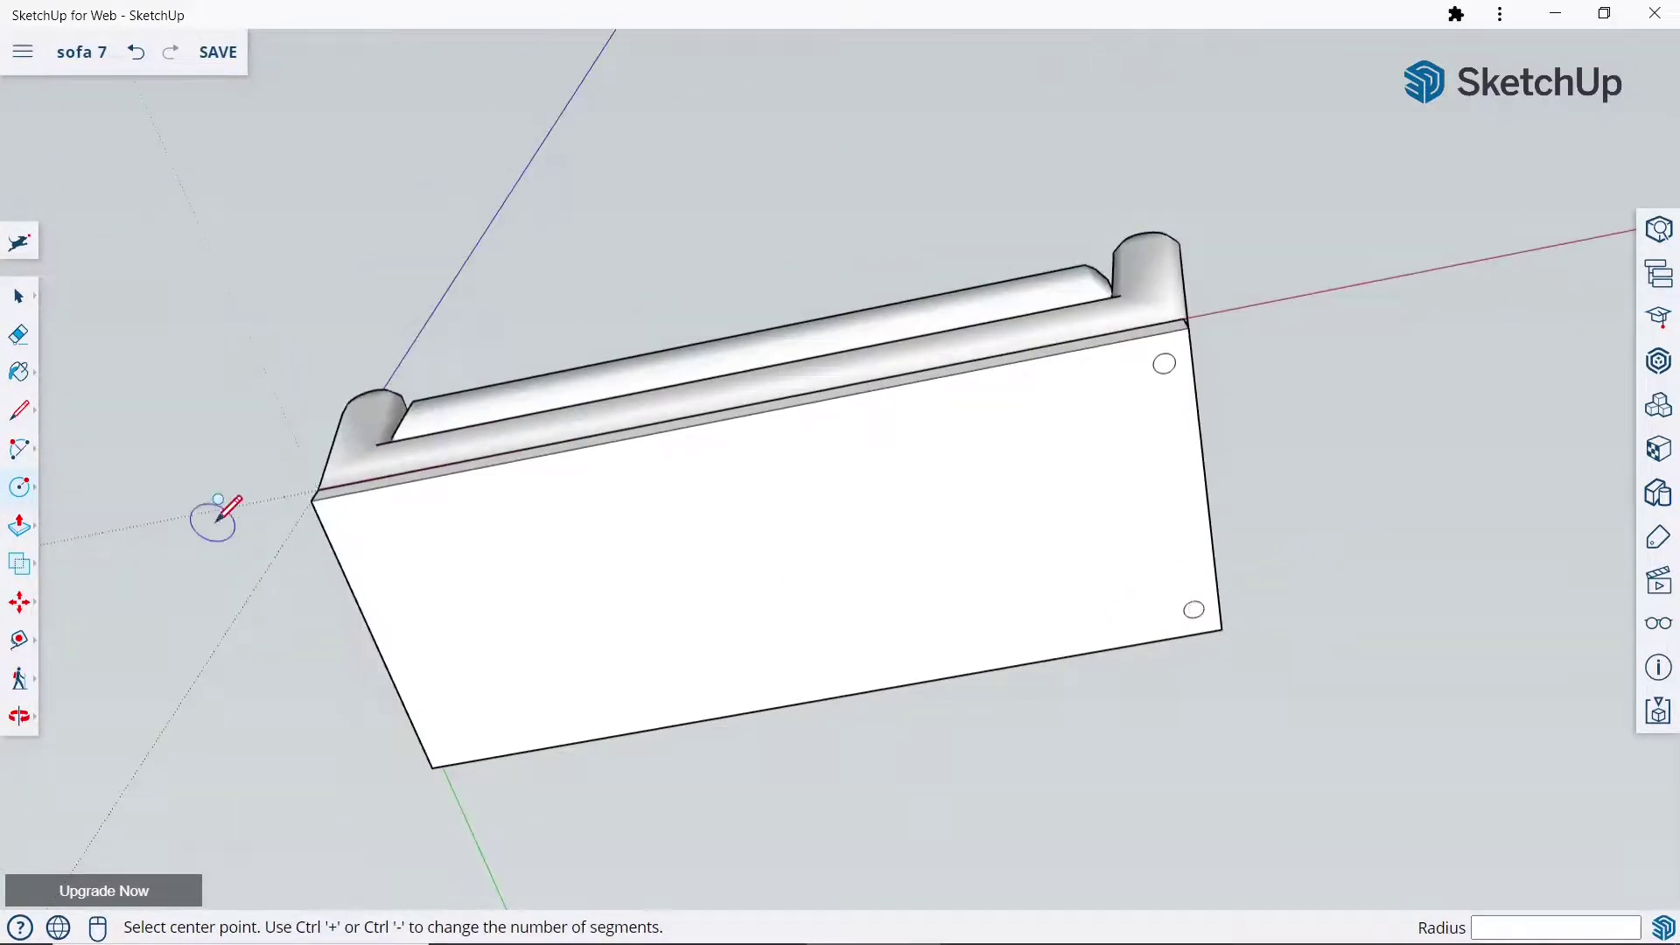
scroll(218, 514, "up", 2)
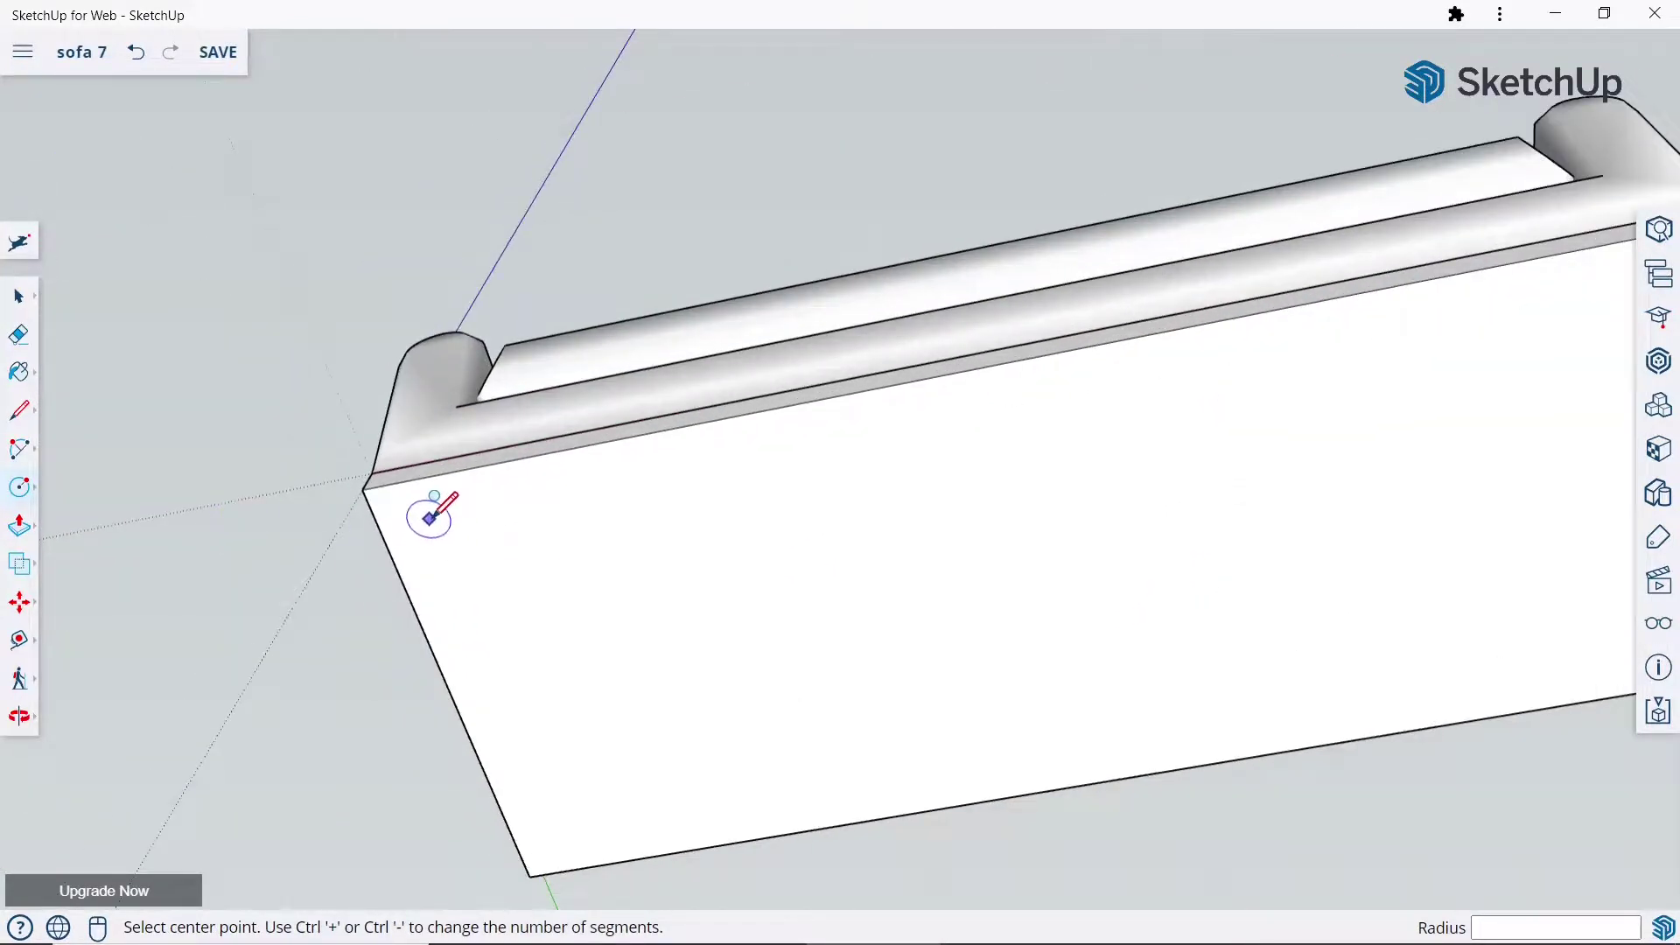
left_click(443, 530)
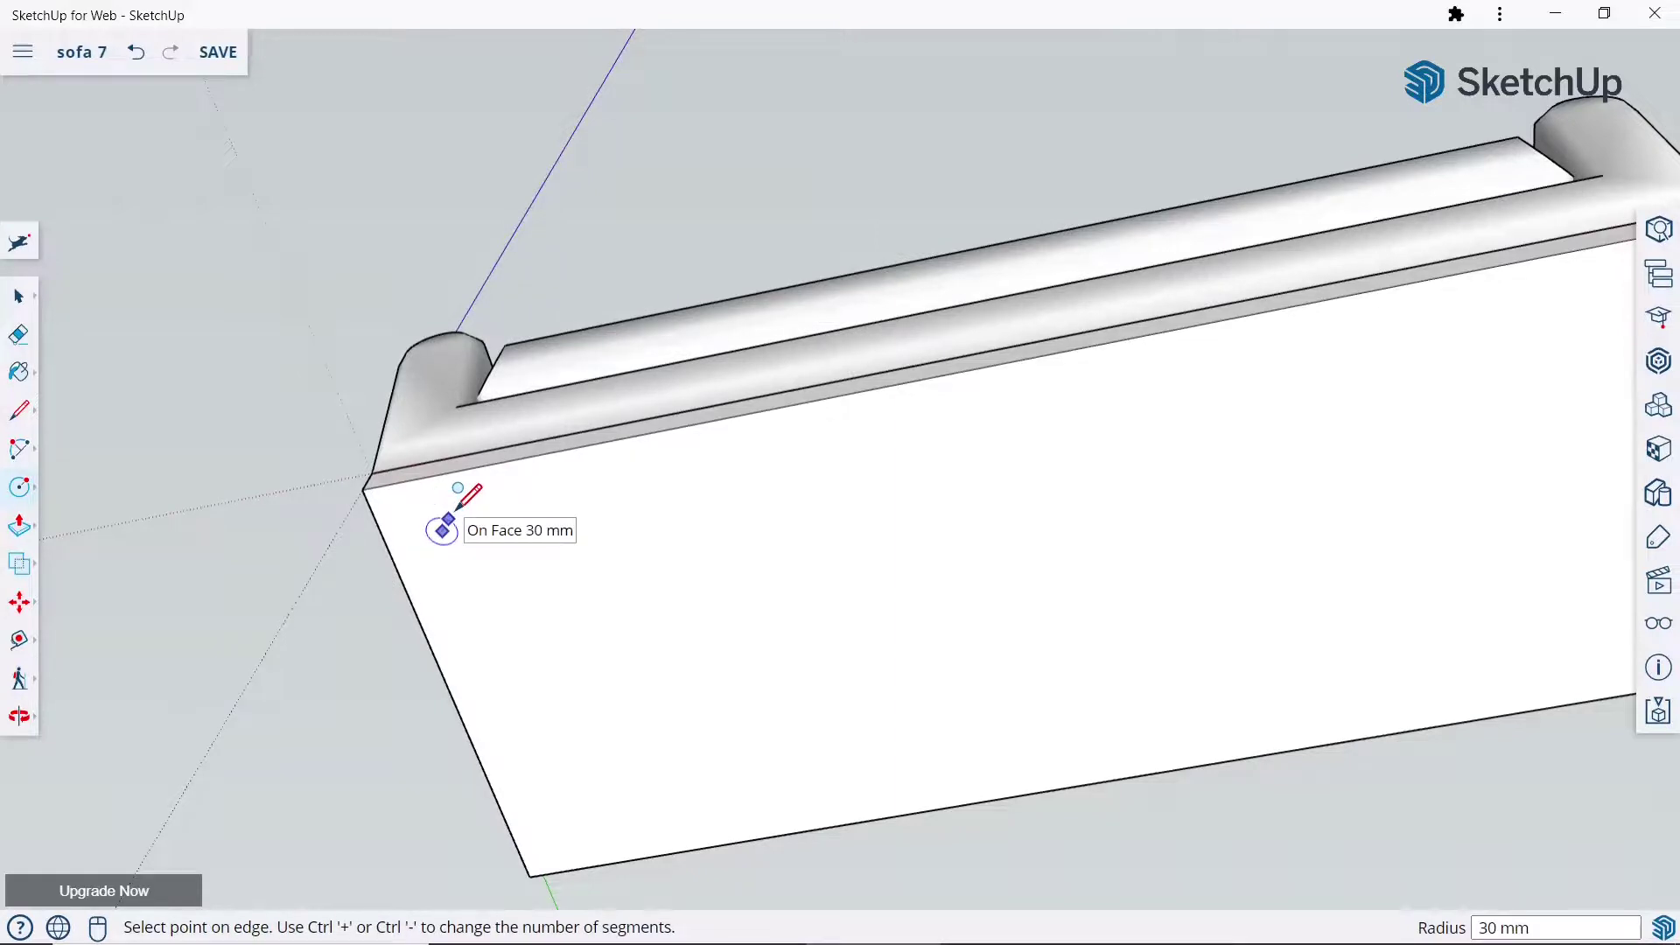
scroll(525, 630, "down", 3)
scroll(536, 705, "down", 2)
scroll(544, 735, "up", 5)
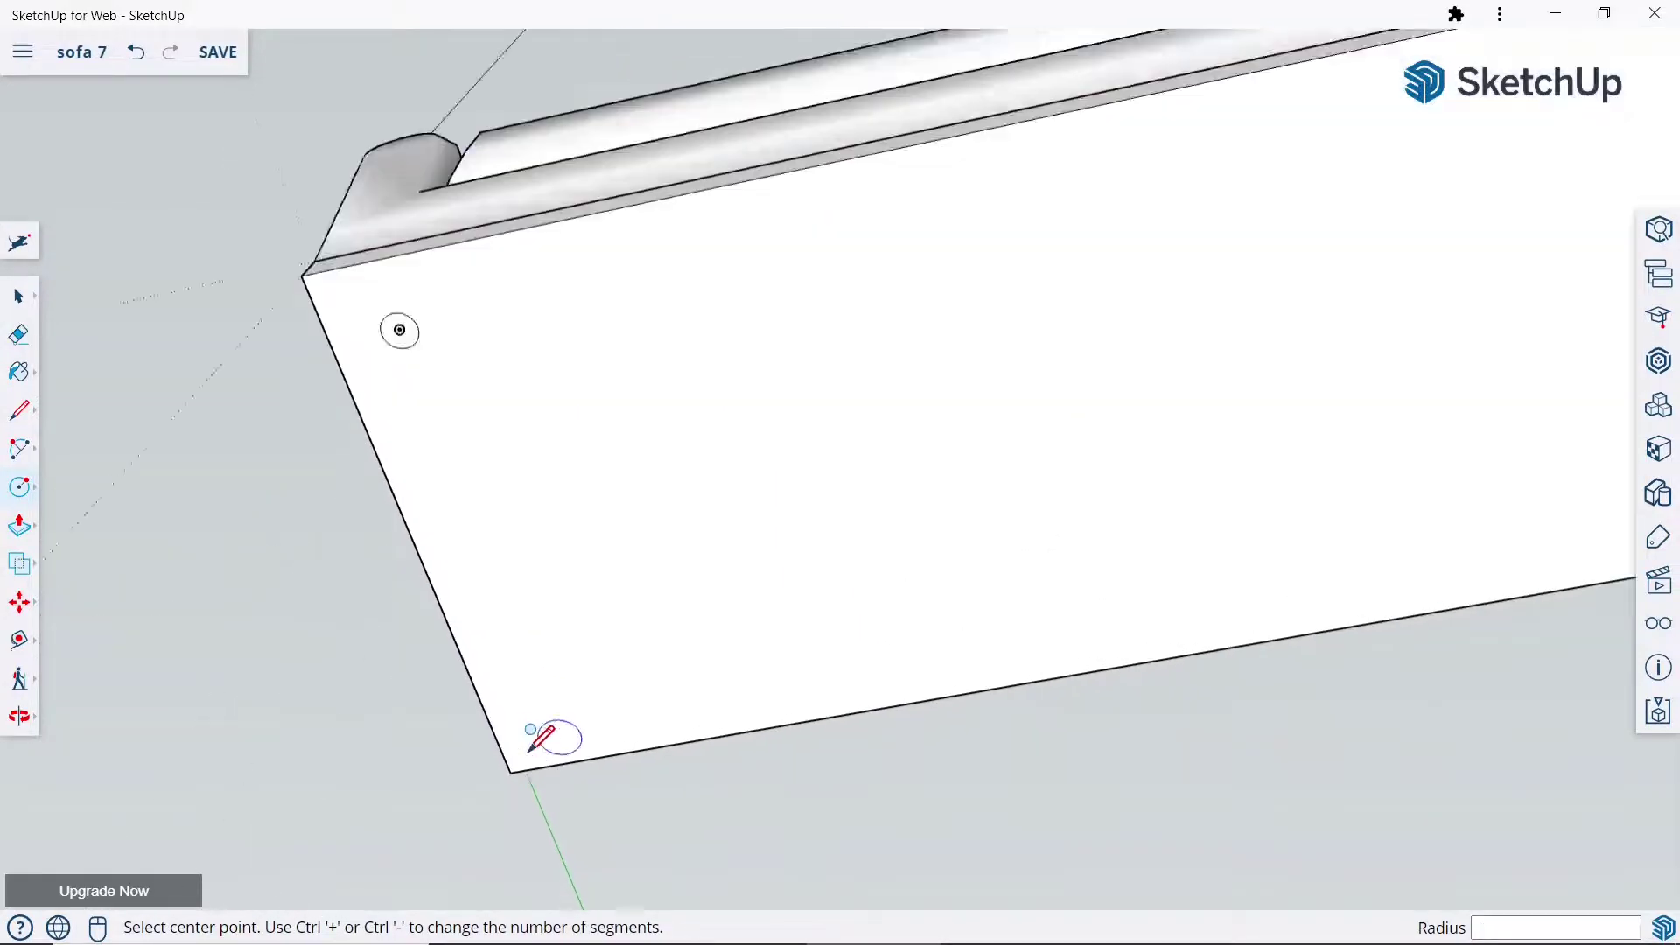
scroll(558, 708, "up", 1)
left_click(568, 713)
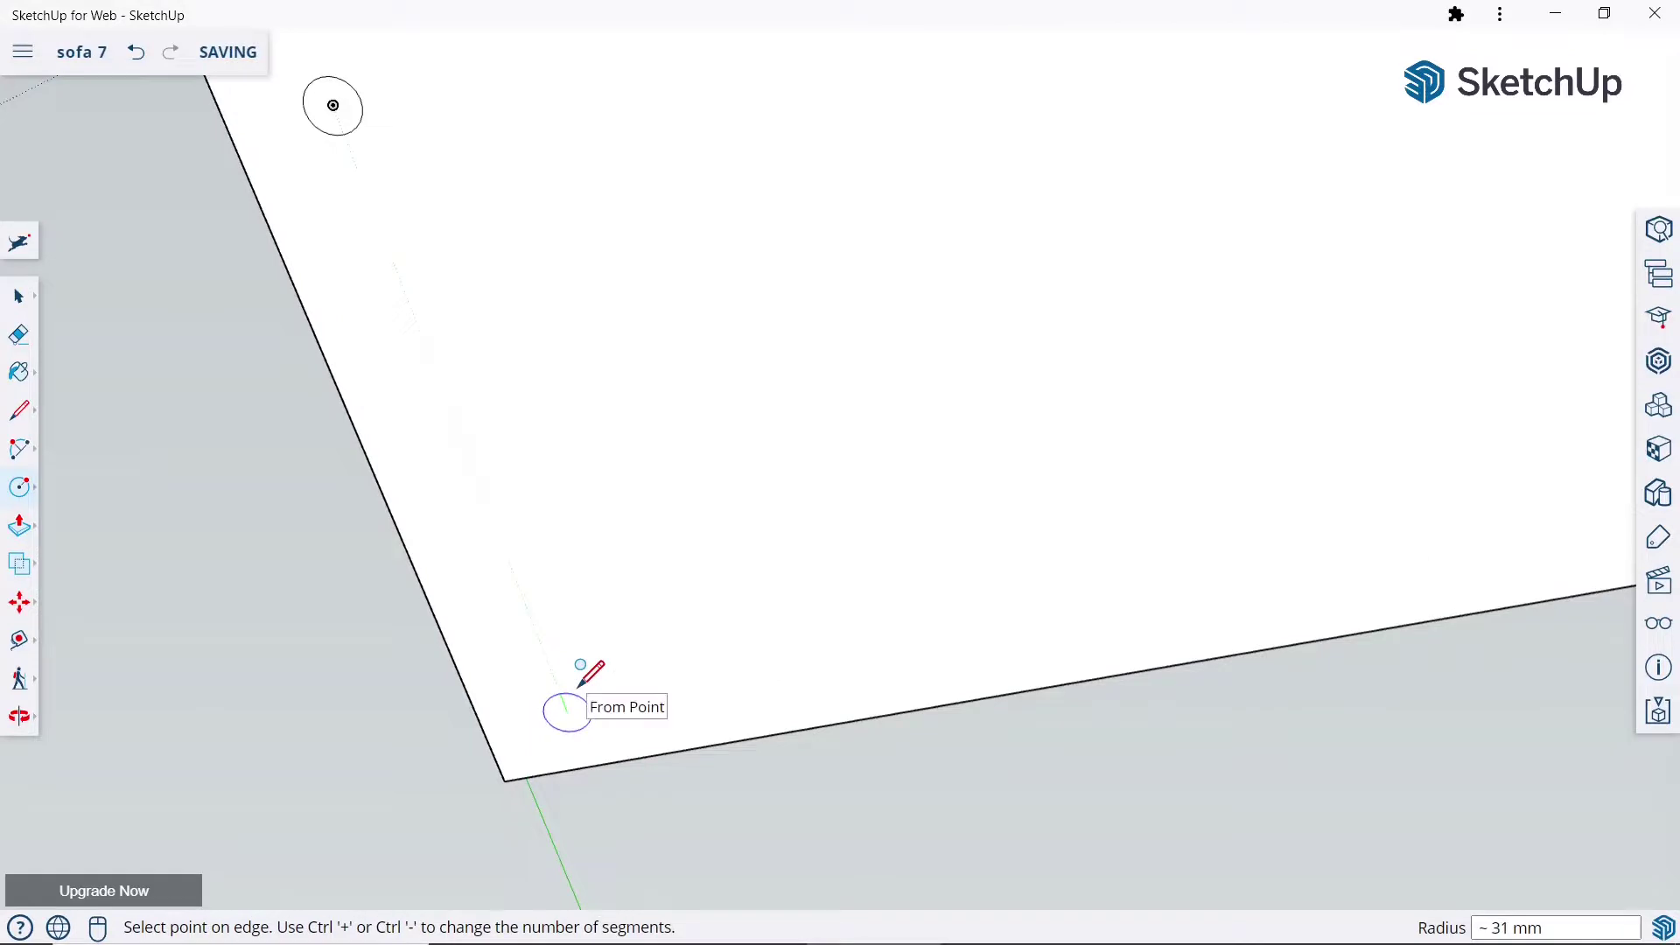
scroll(581, 674, "down", 2)
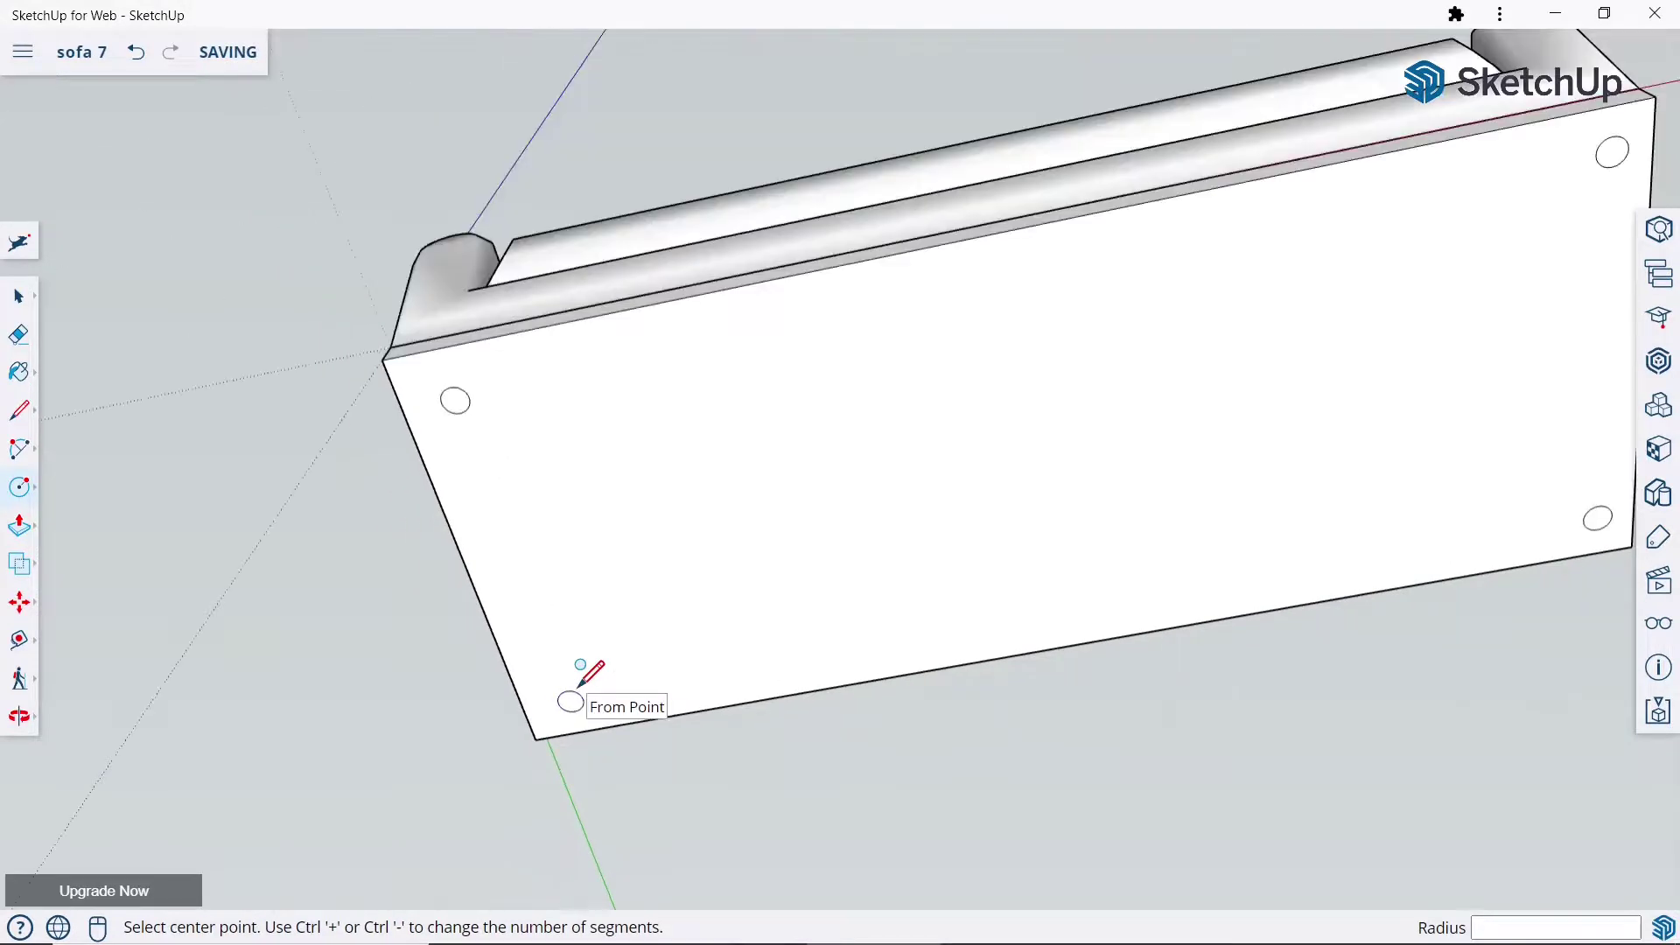
left_click(22, 543)
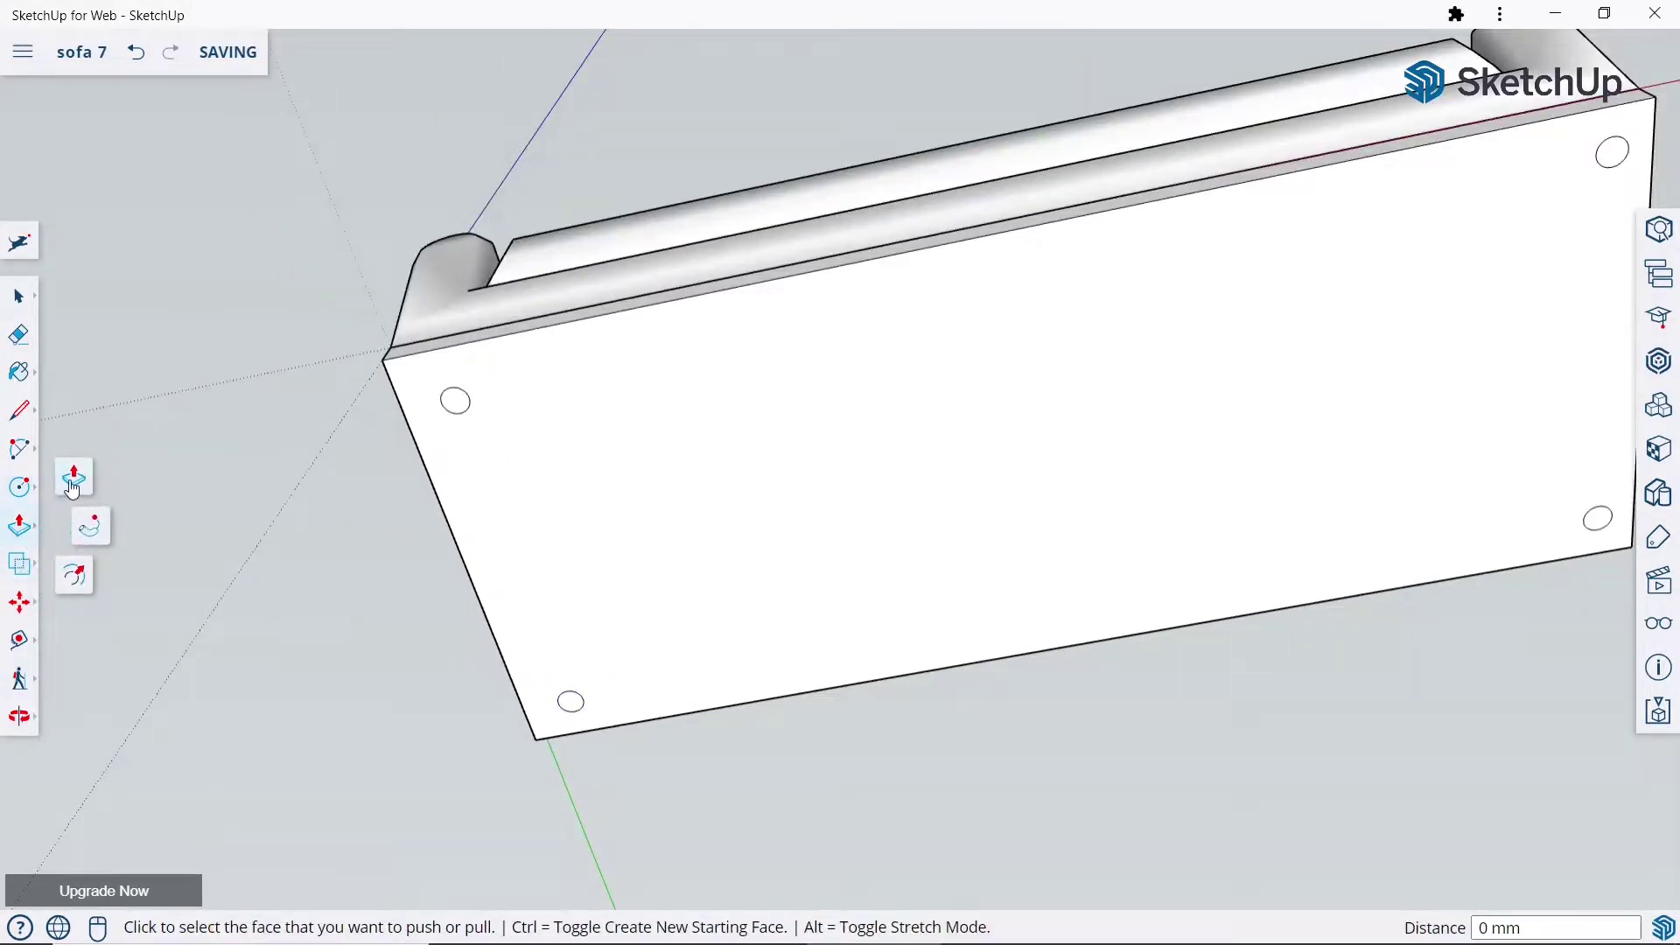
Pull the two right-side corner circles 55 mm into cylinder legs.
scroll(630, 552, "down", 3)
mouse_move(630, 551)
middle_mouse_down()
mouse_move(1304, 480)
mouse_move(1088, 364)
middle_mouse_up()
scroll(1122, 447, "up", 3)
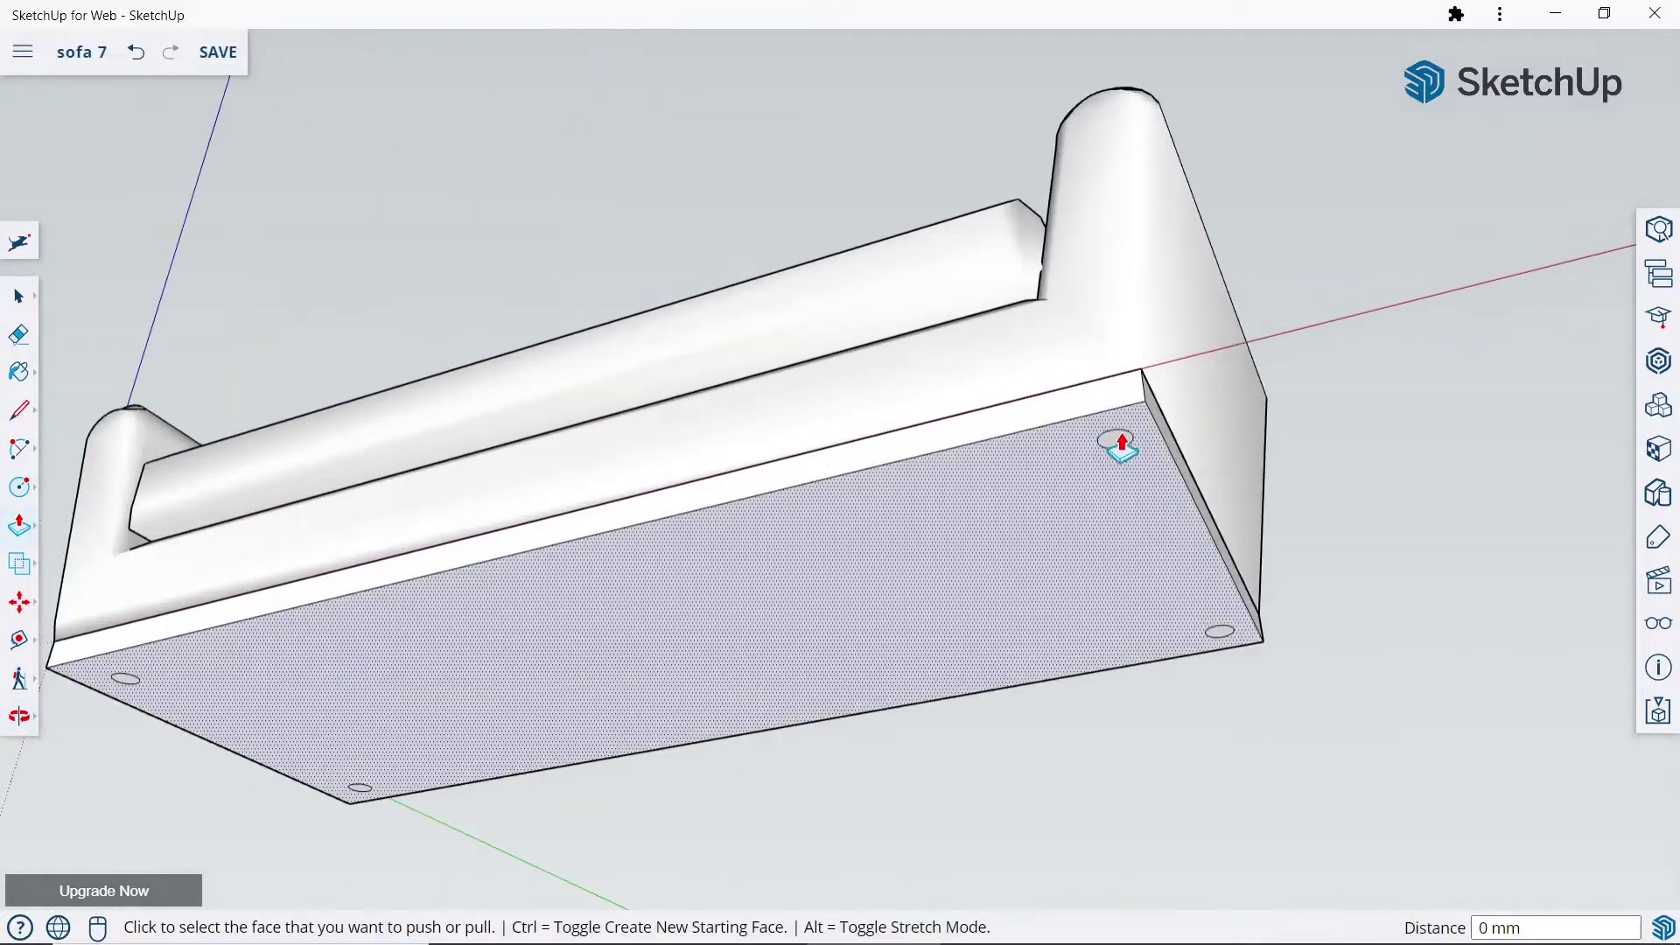
left_click(1116, 441)
type("55")
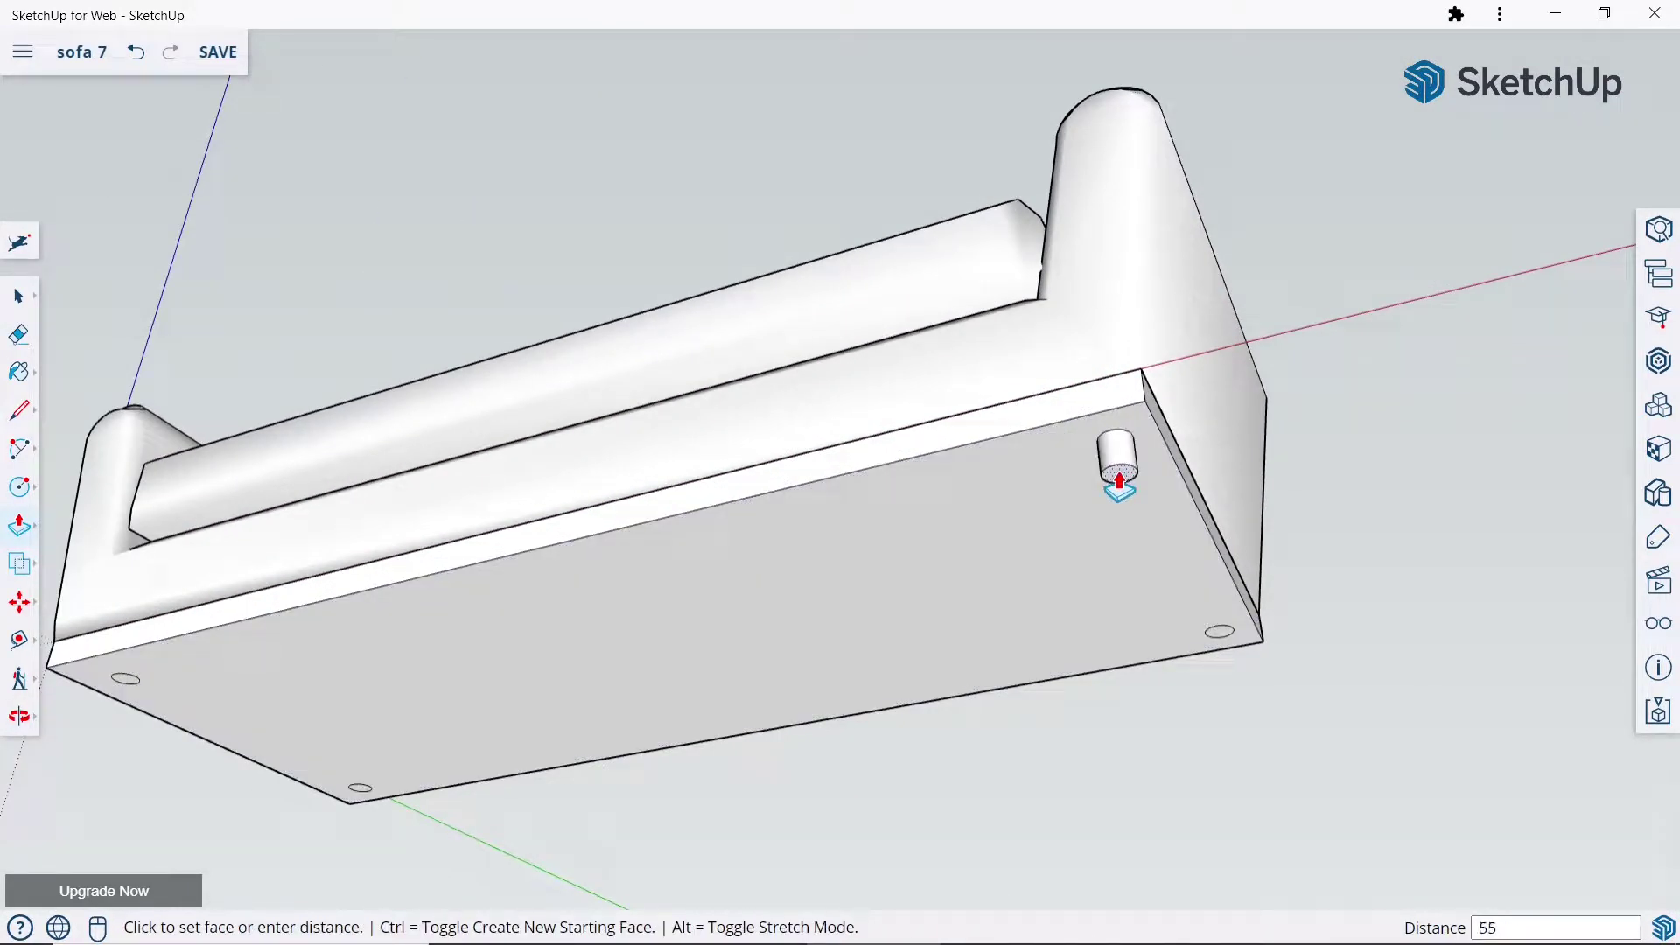
key("Return")
left_click(1219, 645)
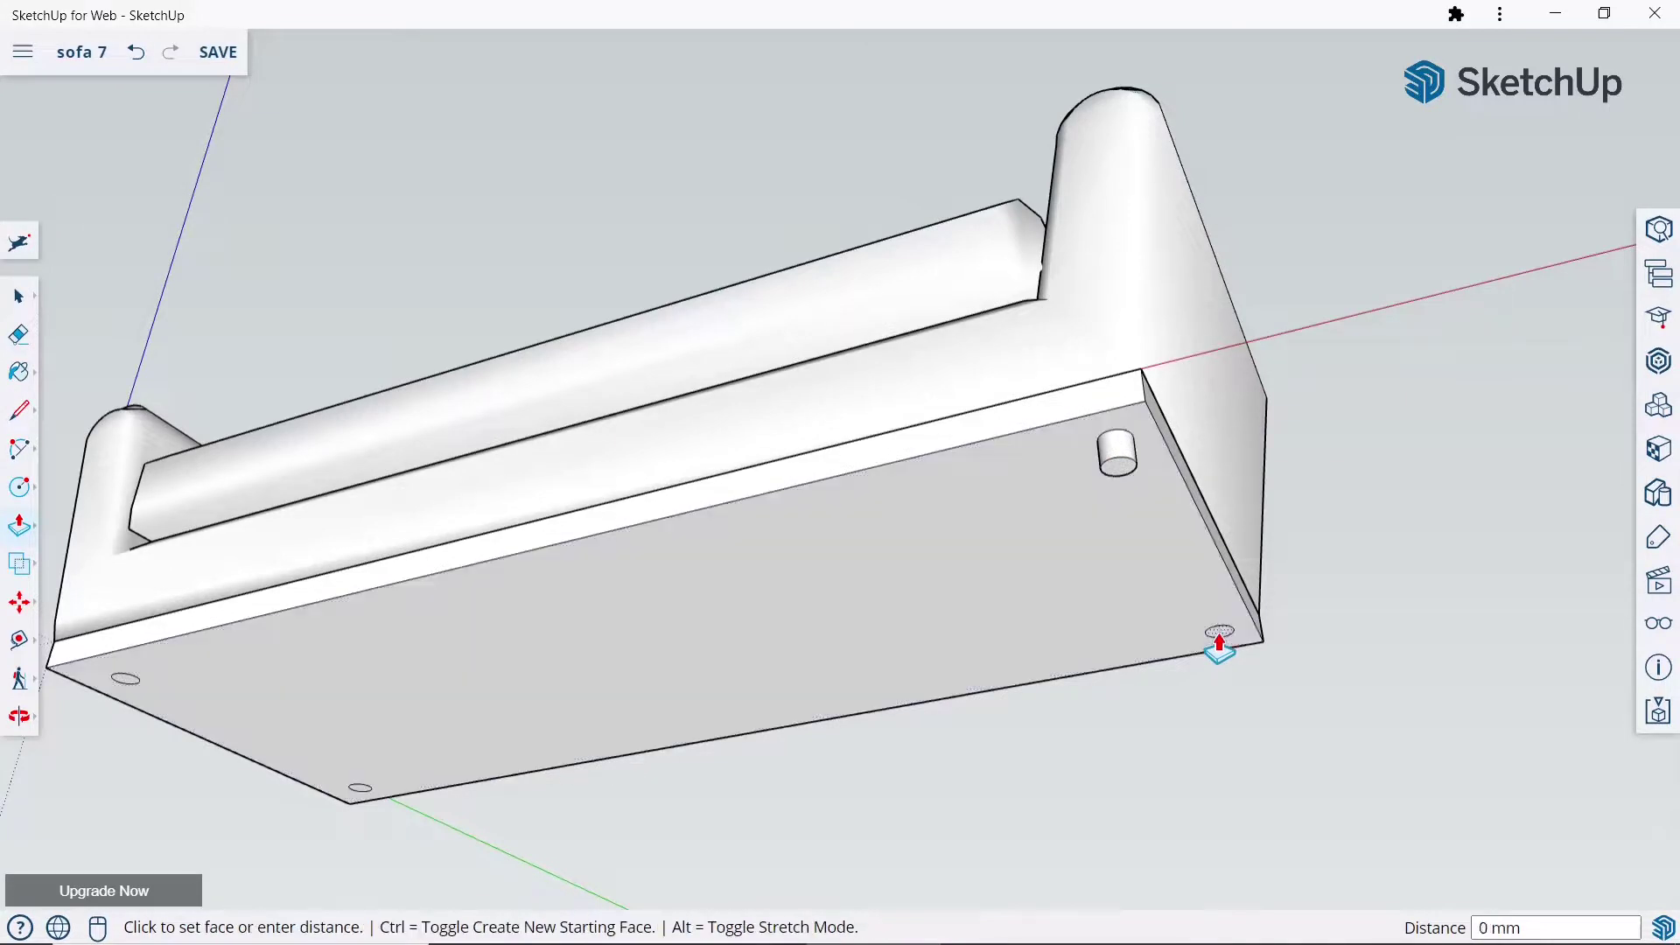
key("Return")
Extrude the remaining two circles 55 mm to complete the four legs.
scroll(694, 694, "down", 3)
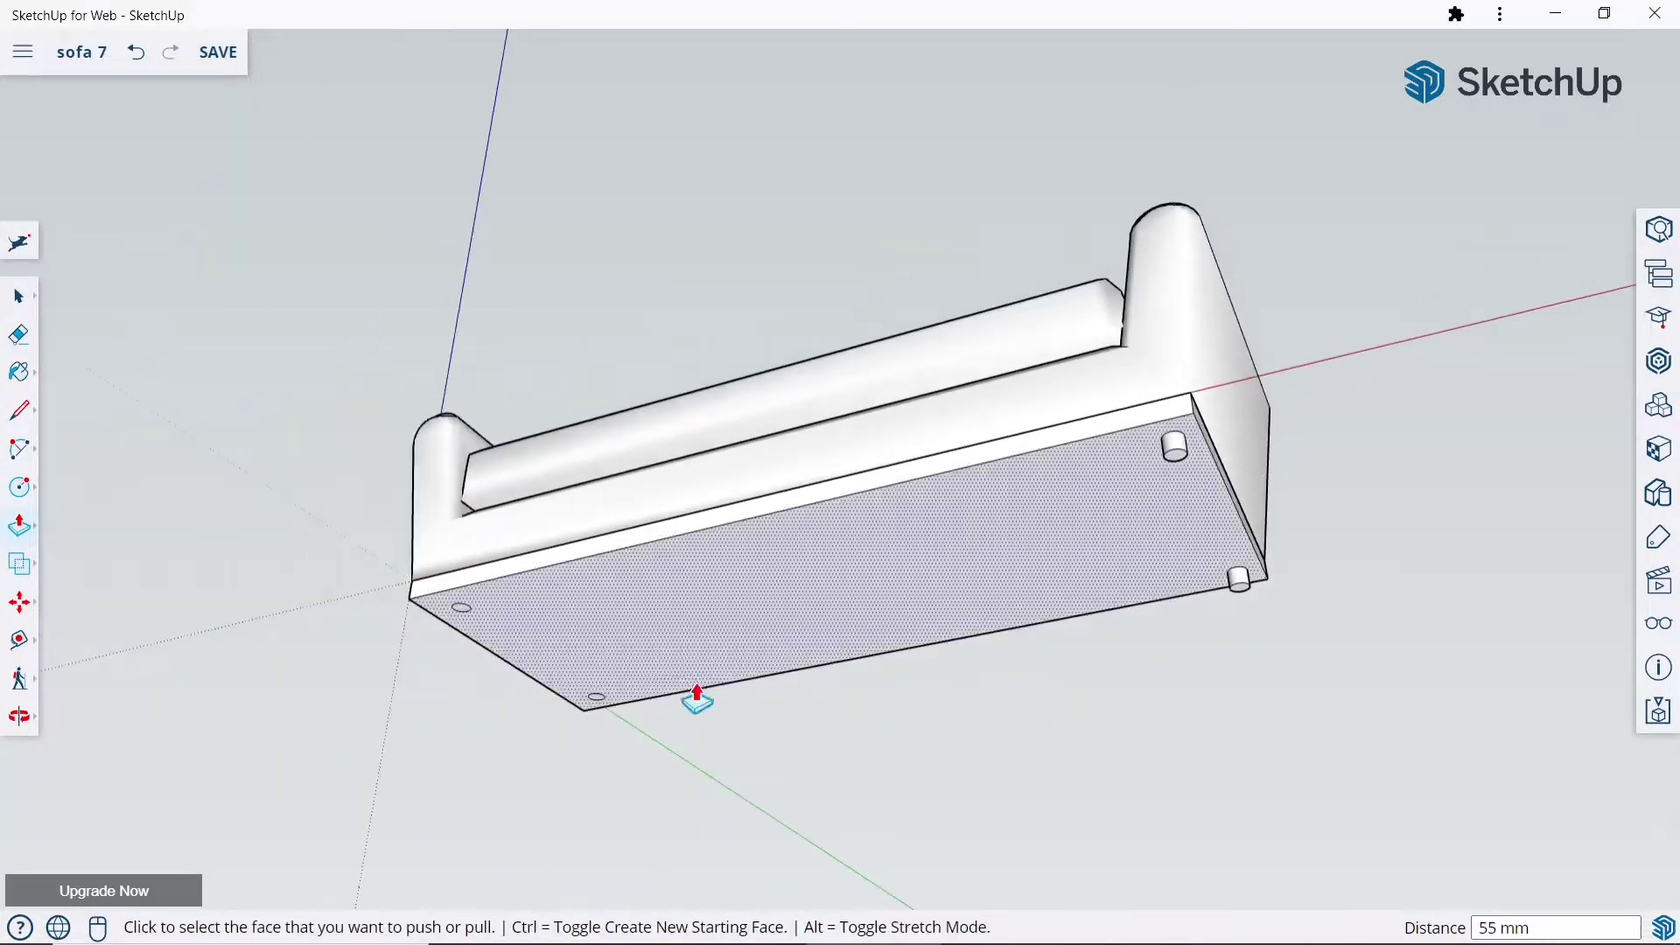
scroll(443, 607, "up", 5)
scroll(535, 613, "up", 2)
left_click(595, 591)
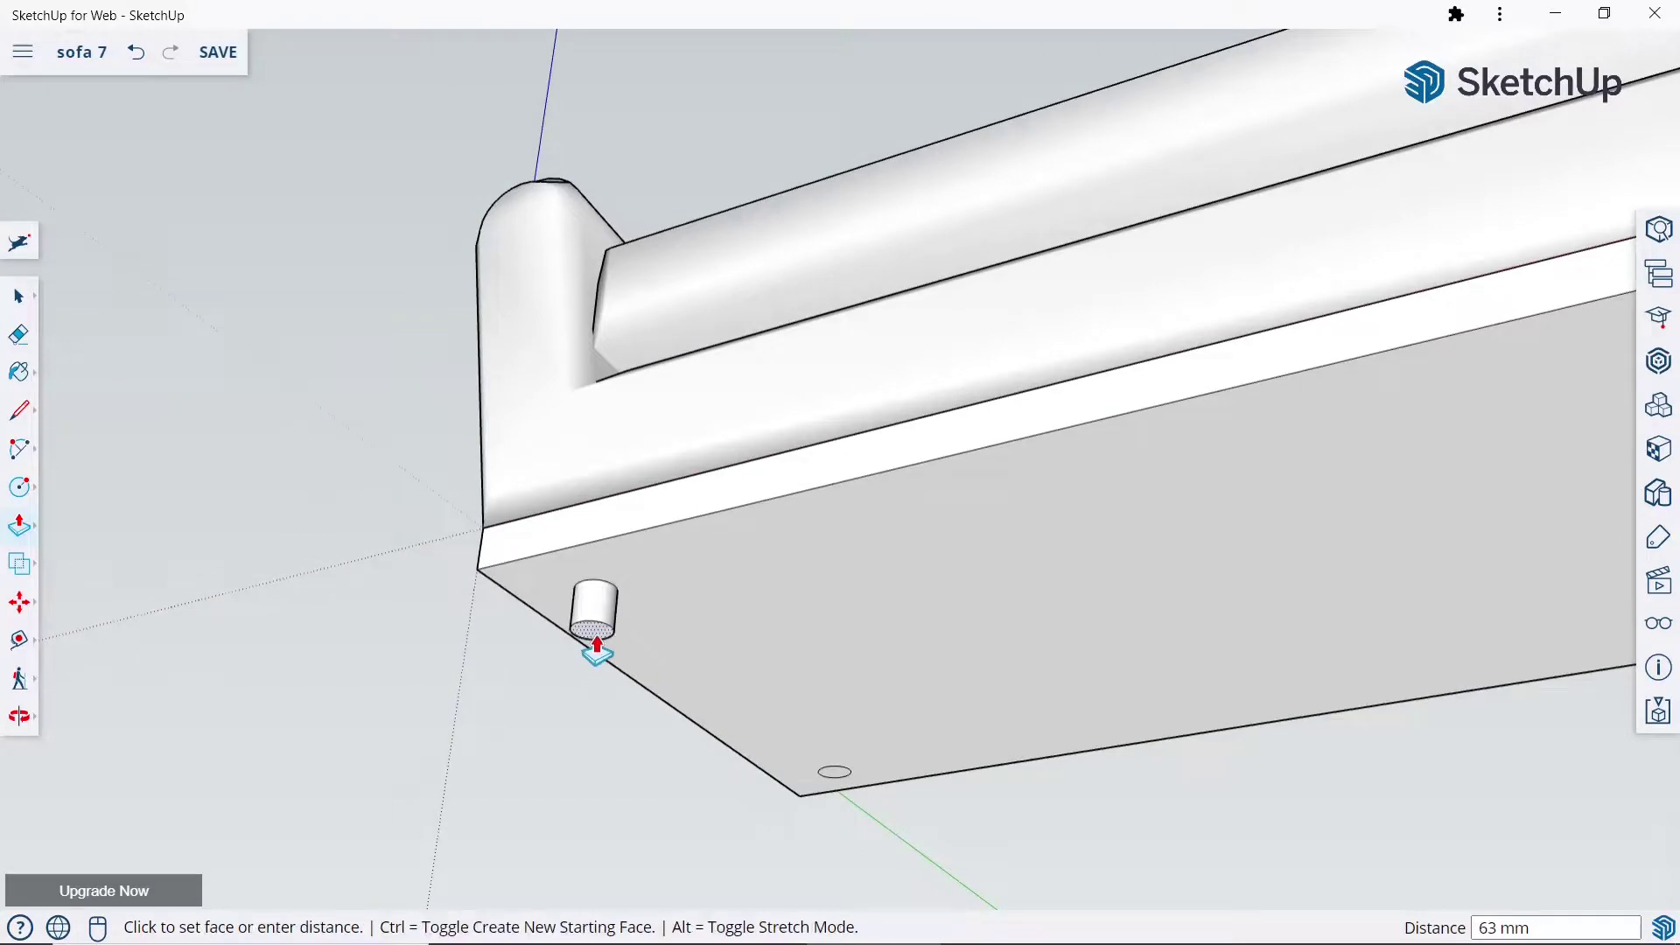
type("55")
key("Return")
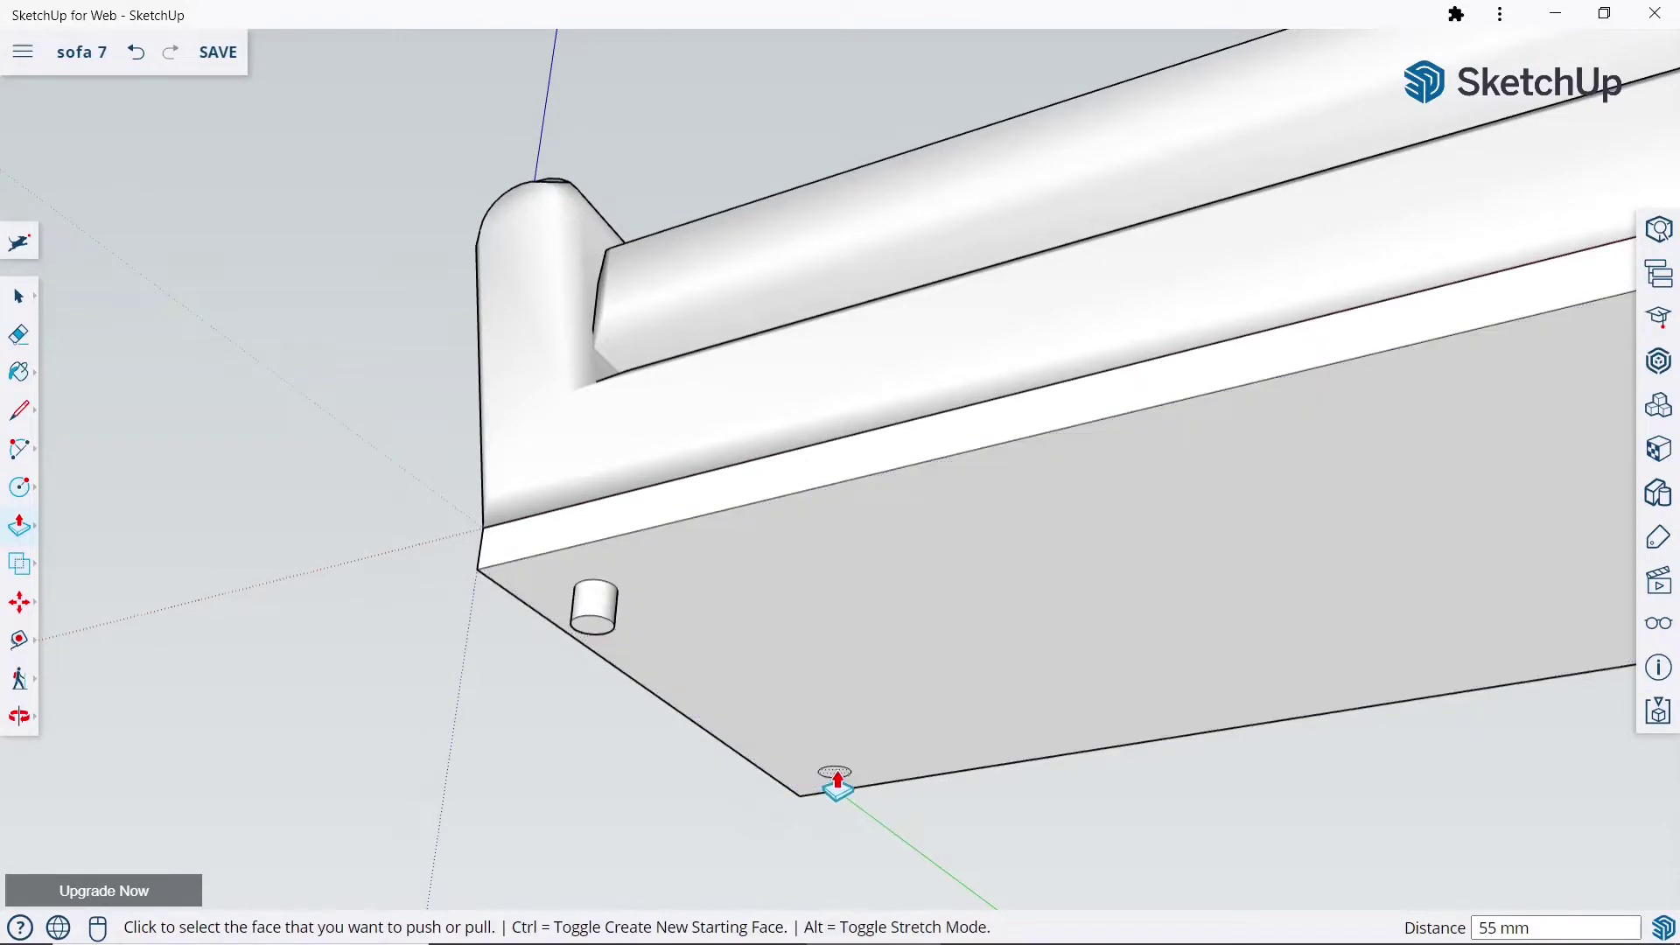
left_click(836, 775)
key("Return")
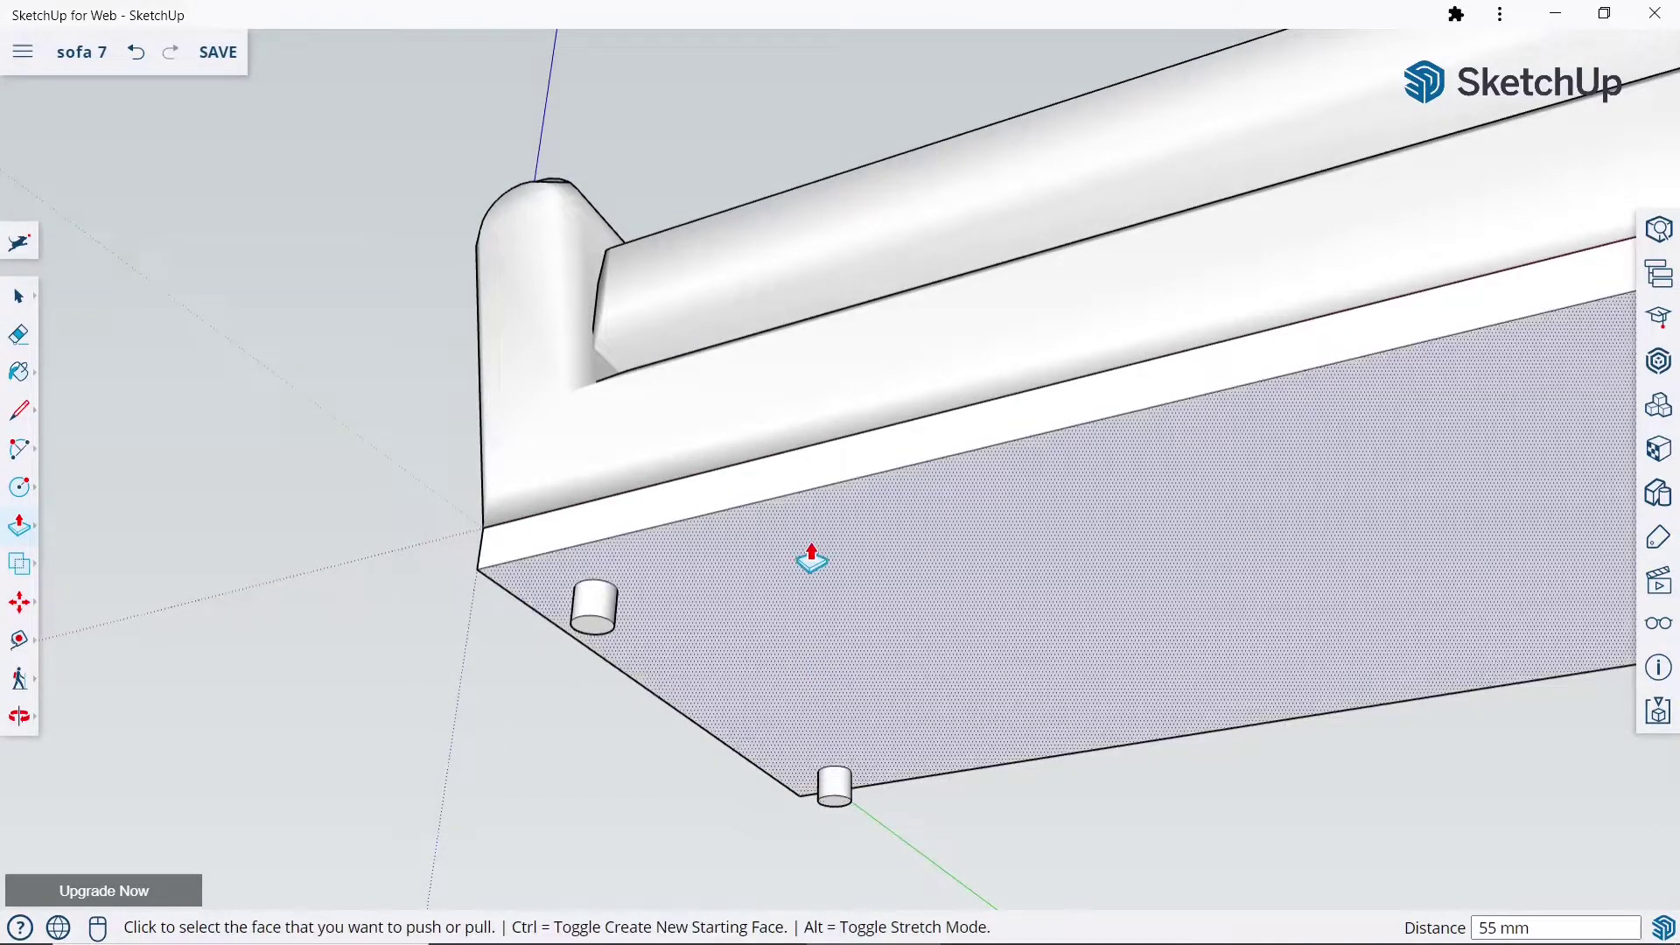
scroll(806, 554, "down", 5)
mouse_move(832, 537)
middle_mouse_down()
mouse_move(1106, 712)
mouse_move(1027, 580)
mouse_move(1047, 698)
middle_mouse_up()
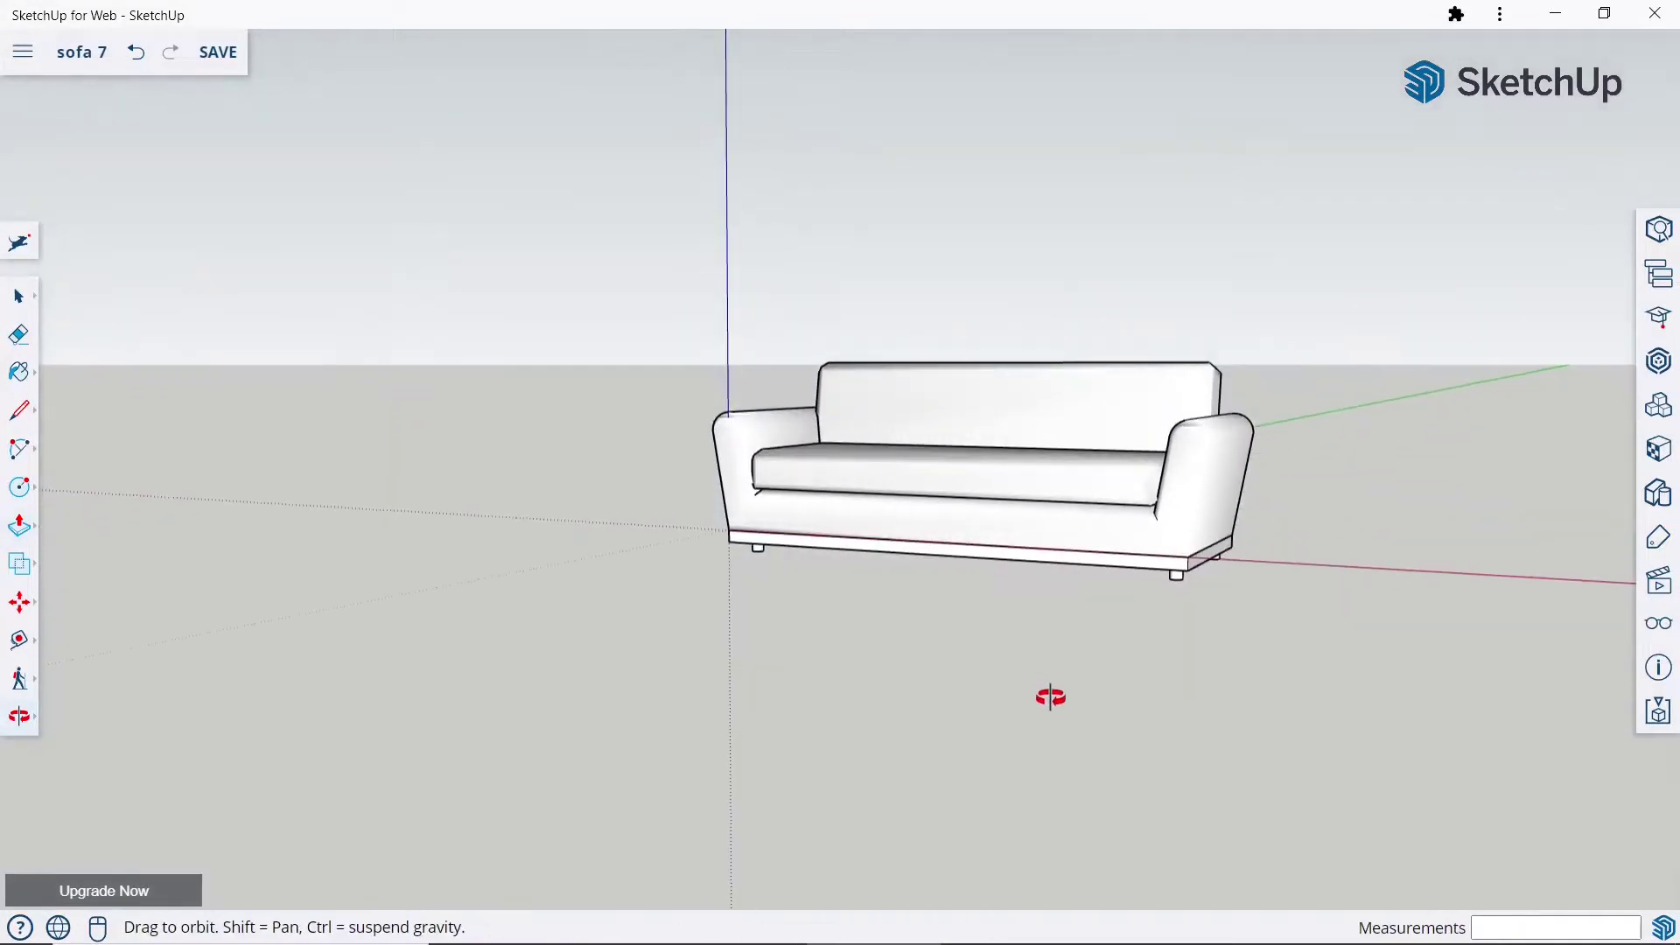
Select the base slab and Make Group from its right-click menu.
key("p")
left_click(19, 298)
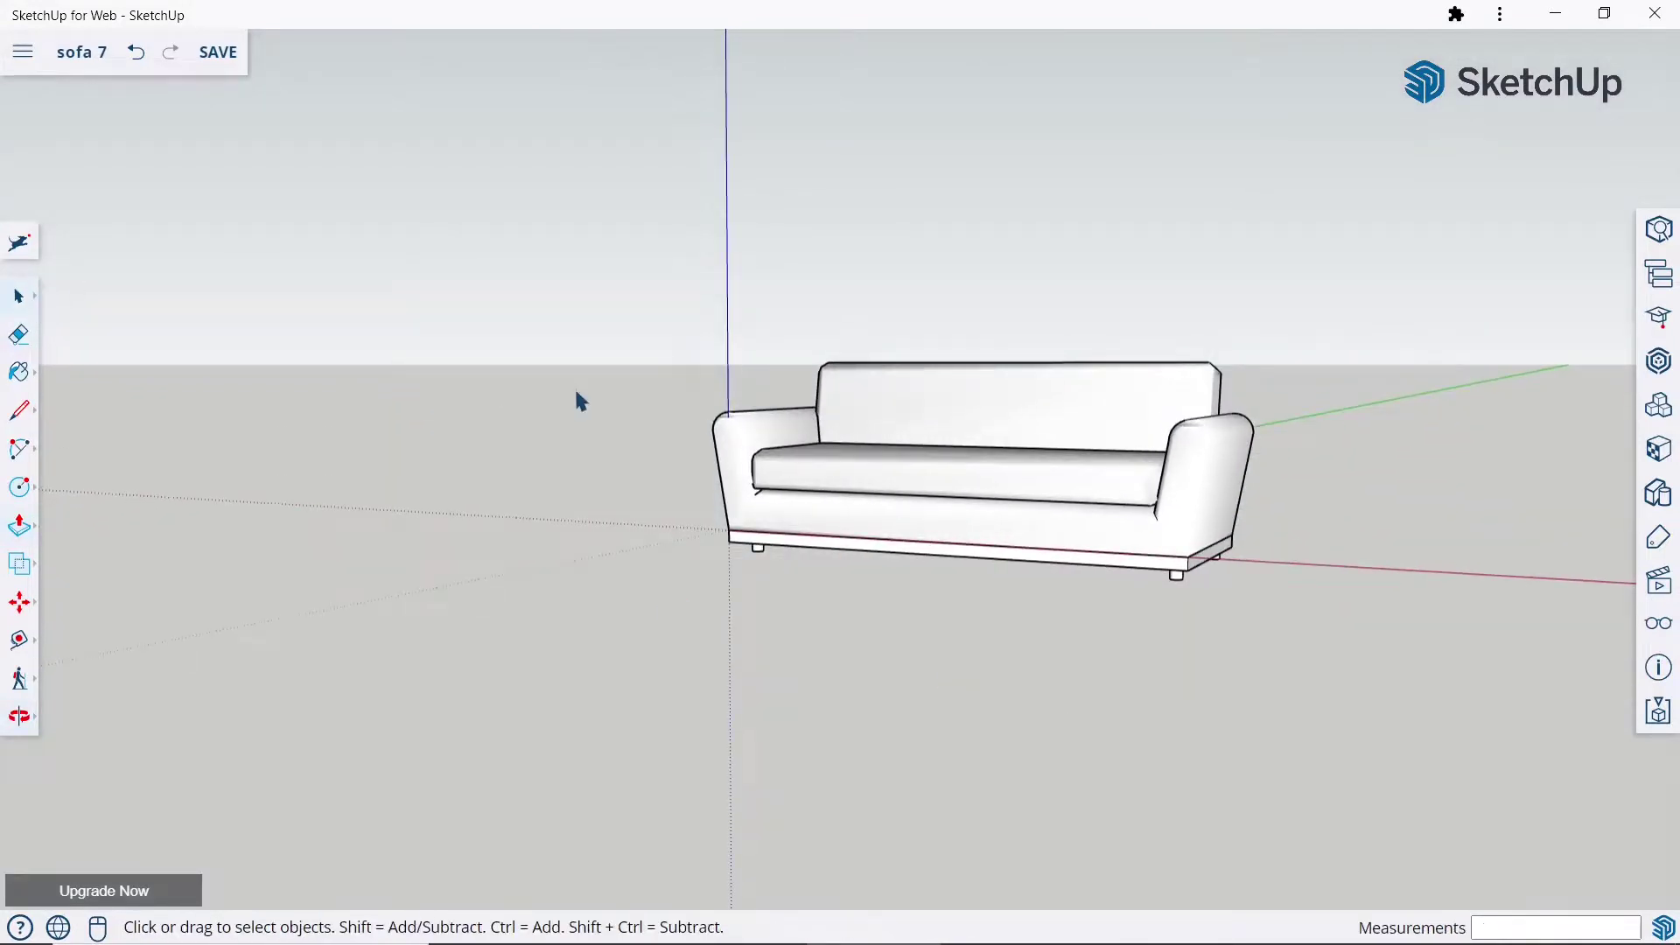
scroll(1021, 570, "up", 3)
left_click(1002, 566)
right_click(1003, 571)
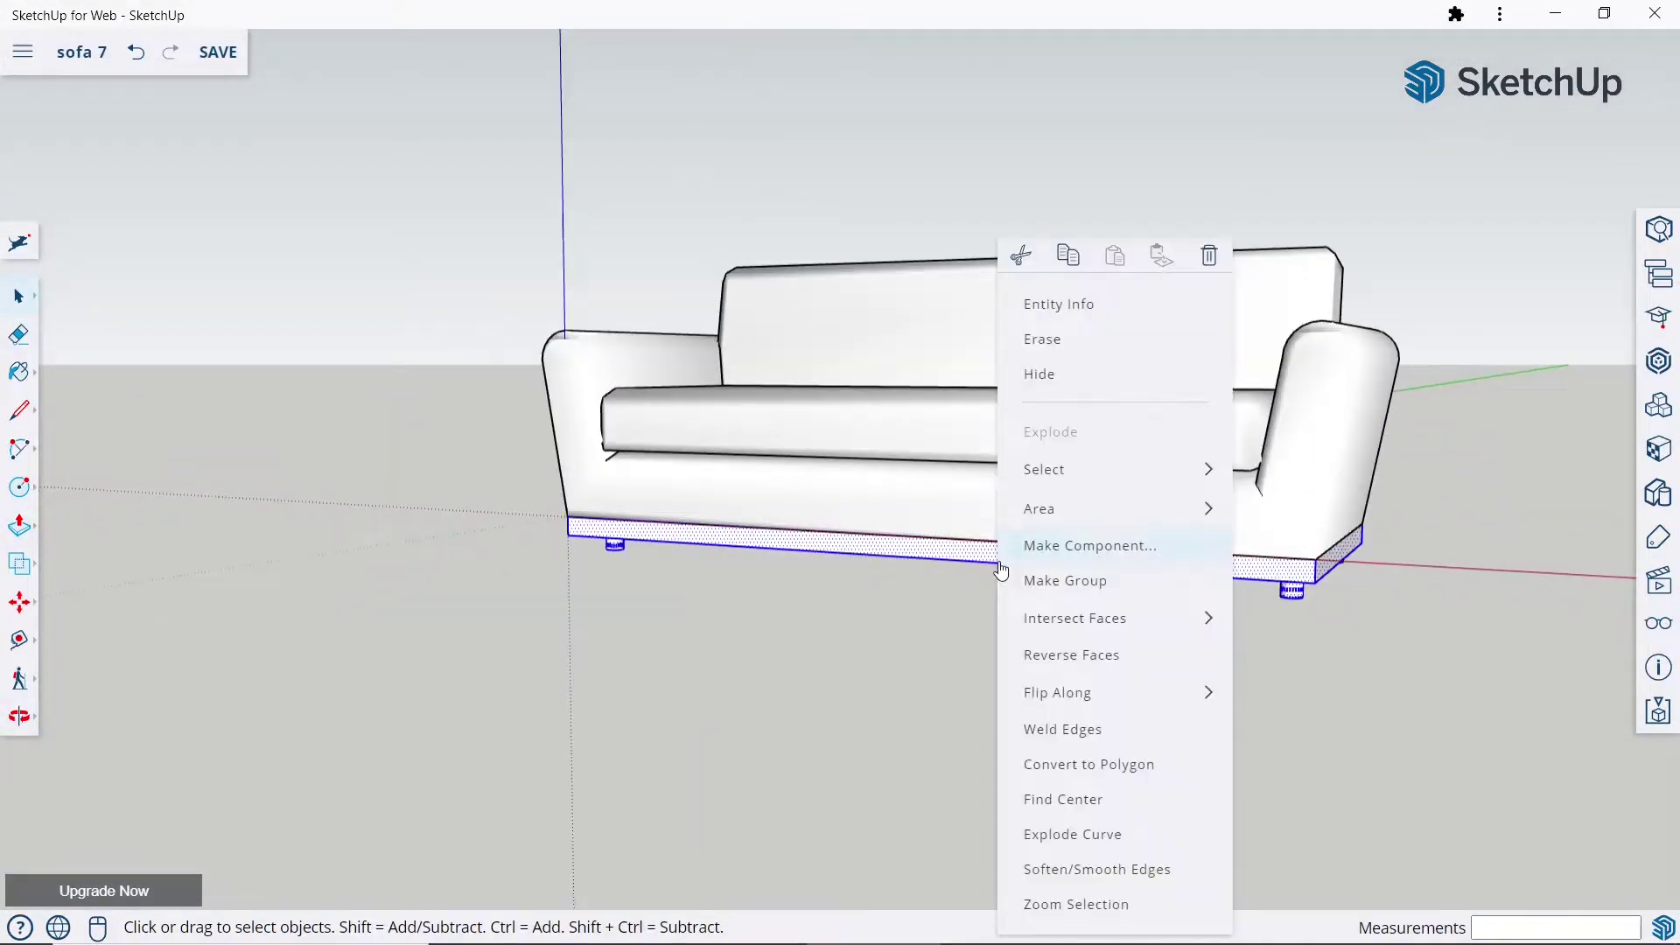
left_click(1046, 581)
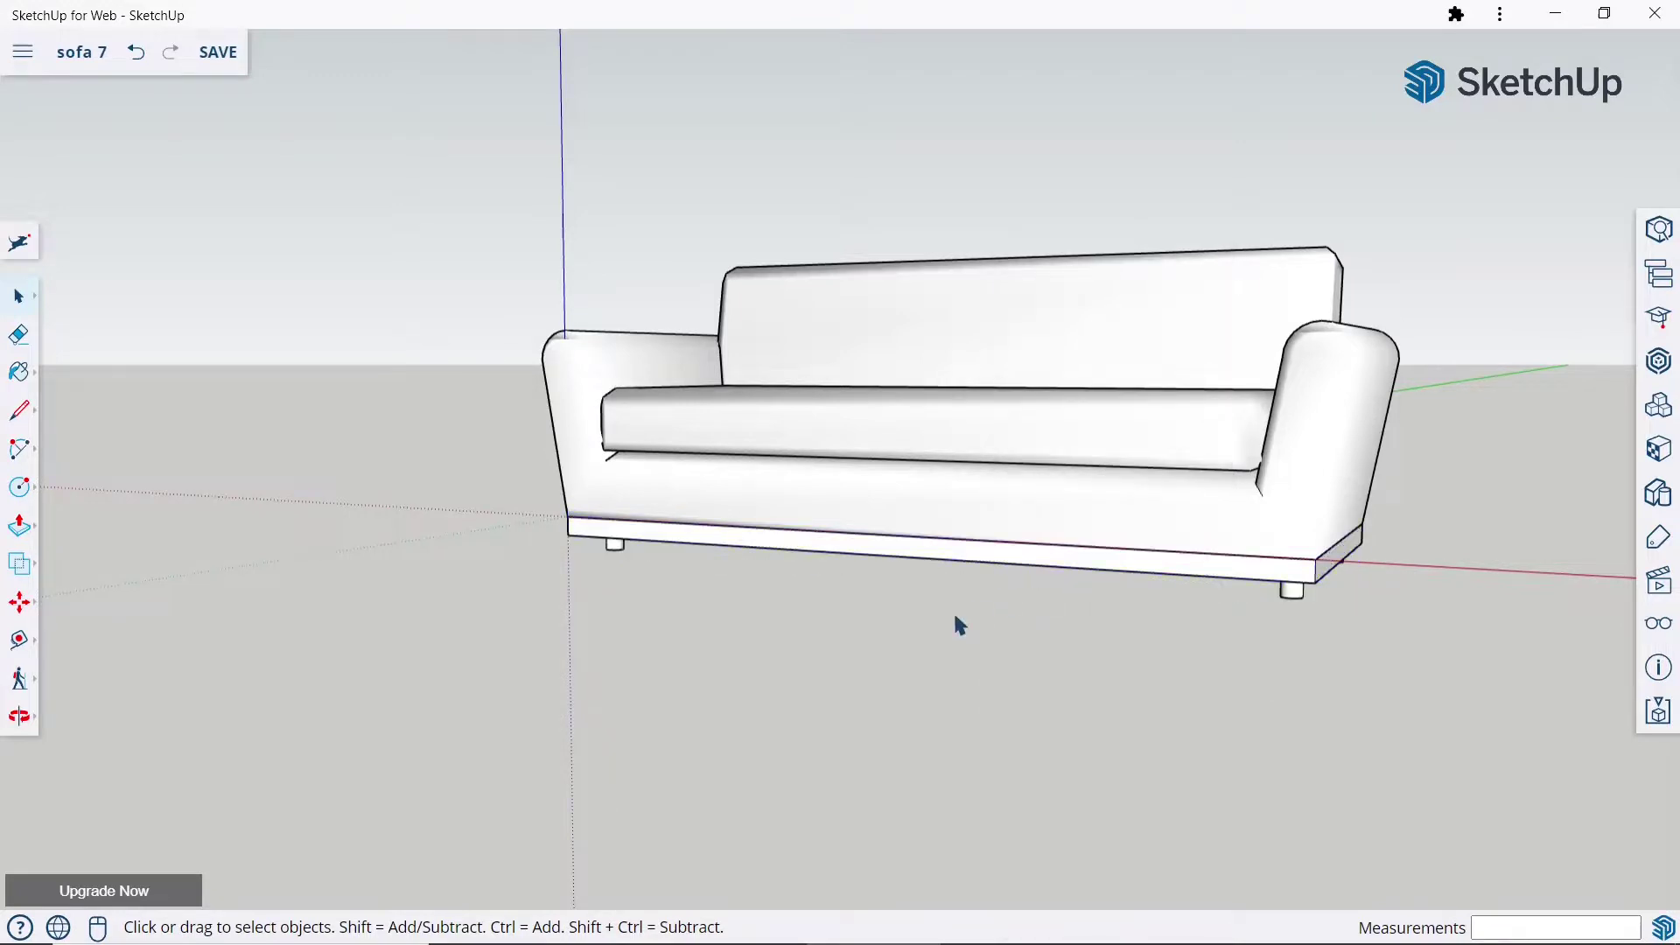
scroll(959, 626, "down", 3)
middle_click_drag(997, 563, 943, 742)
scroll(942, 742, "up", 2)
scroll(958, 663, "up", 2)
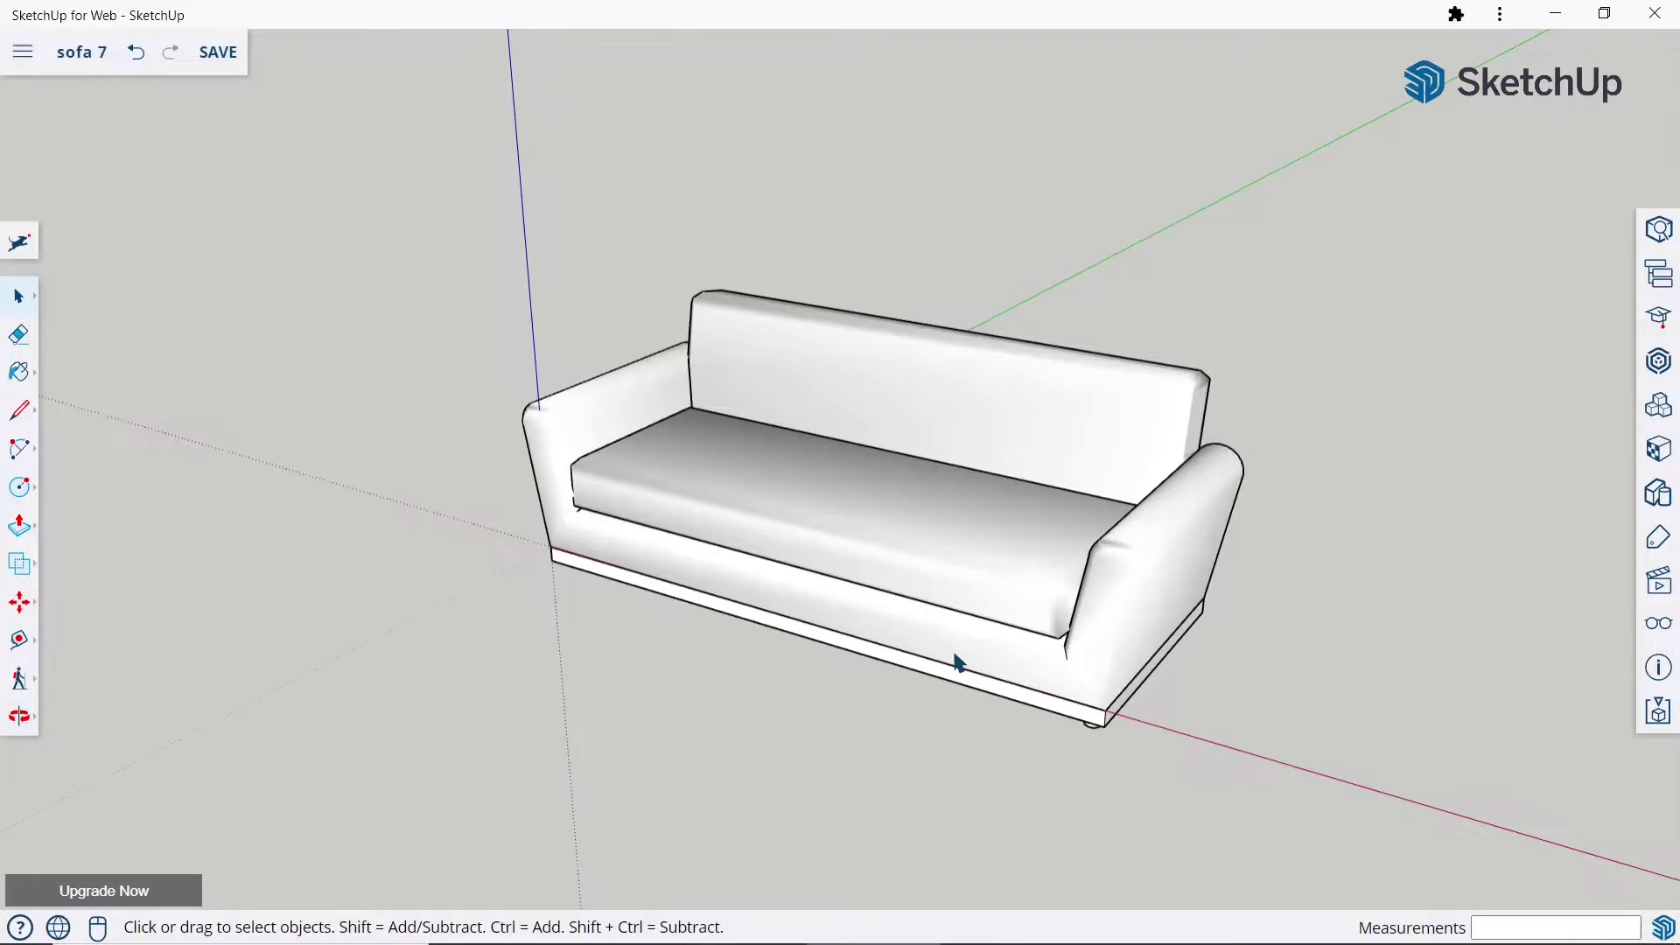
middle_click_drag(958, 663, 1064, 646)
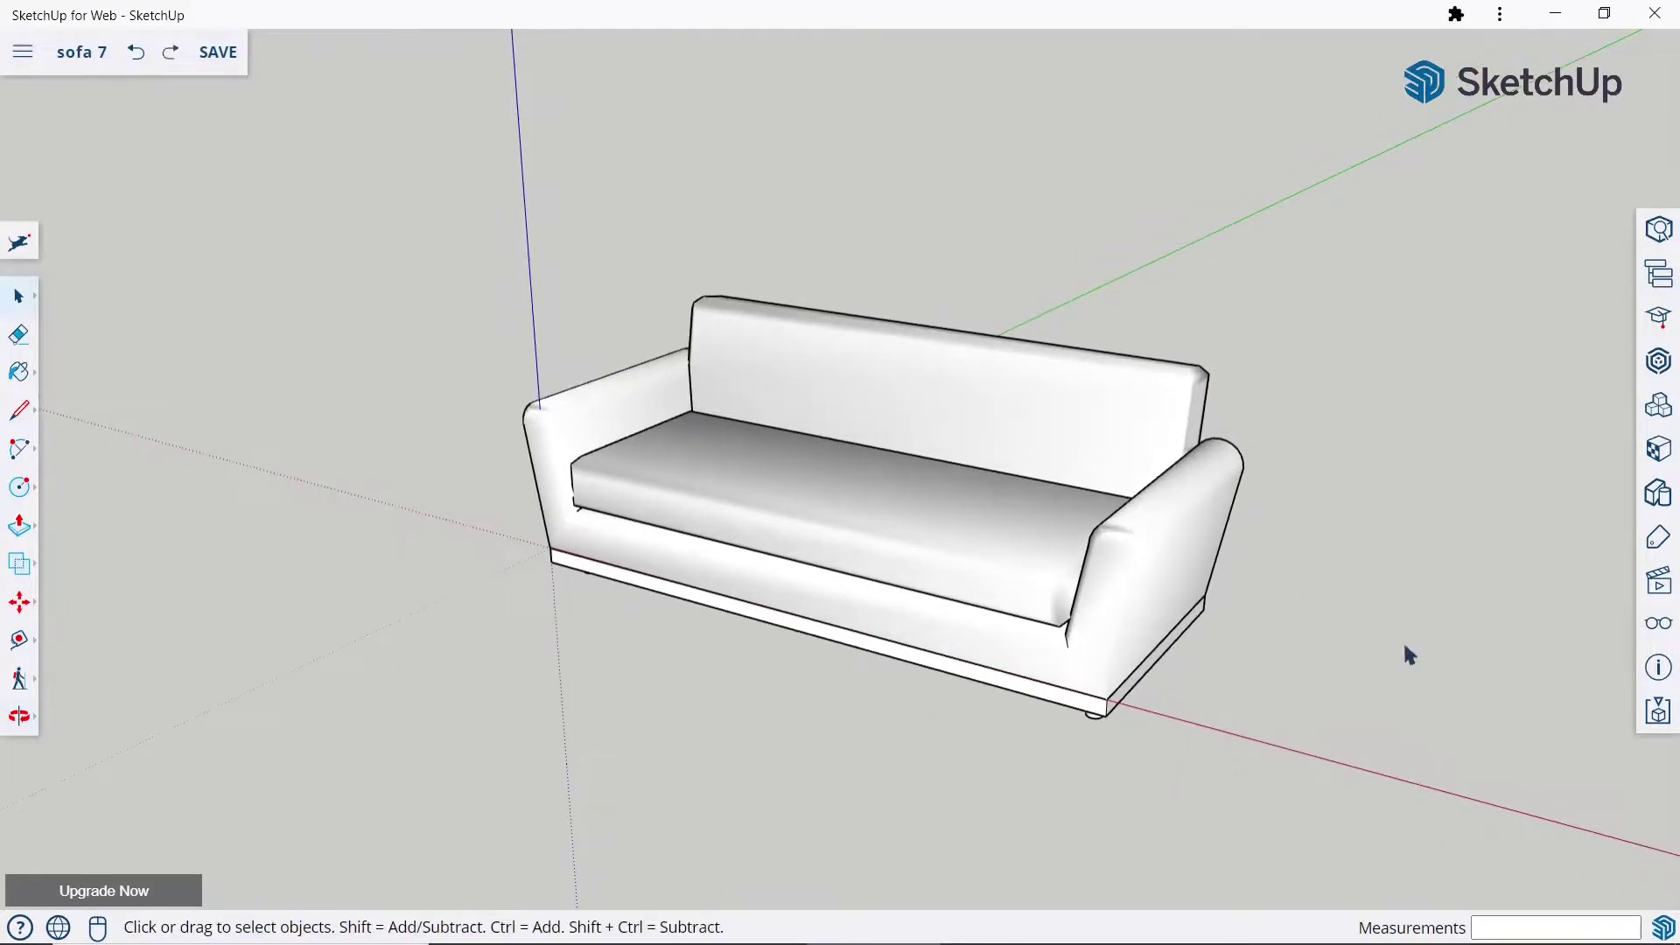
Paint the seat cushion, backrest and arms with Carpet Plush Charcoal.
left_click(1658, 494)
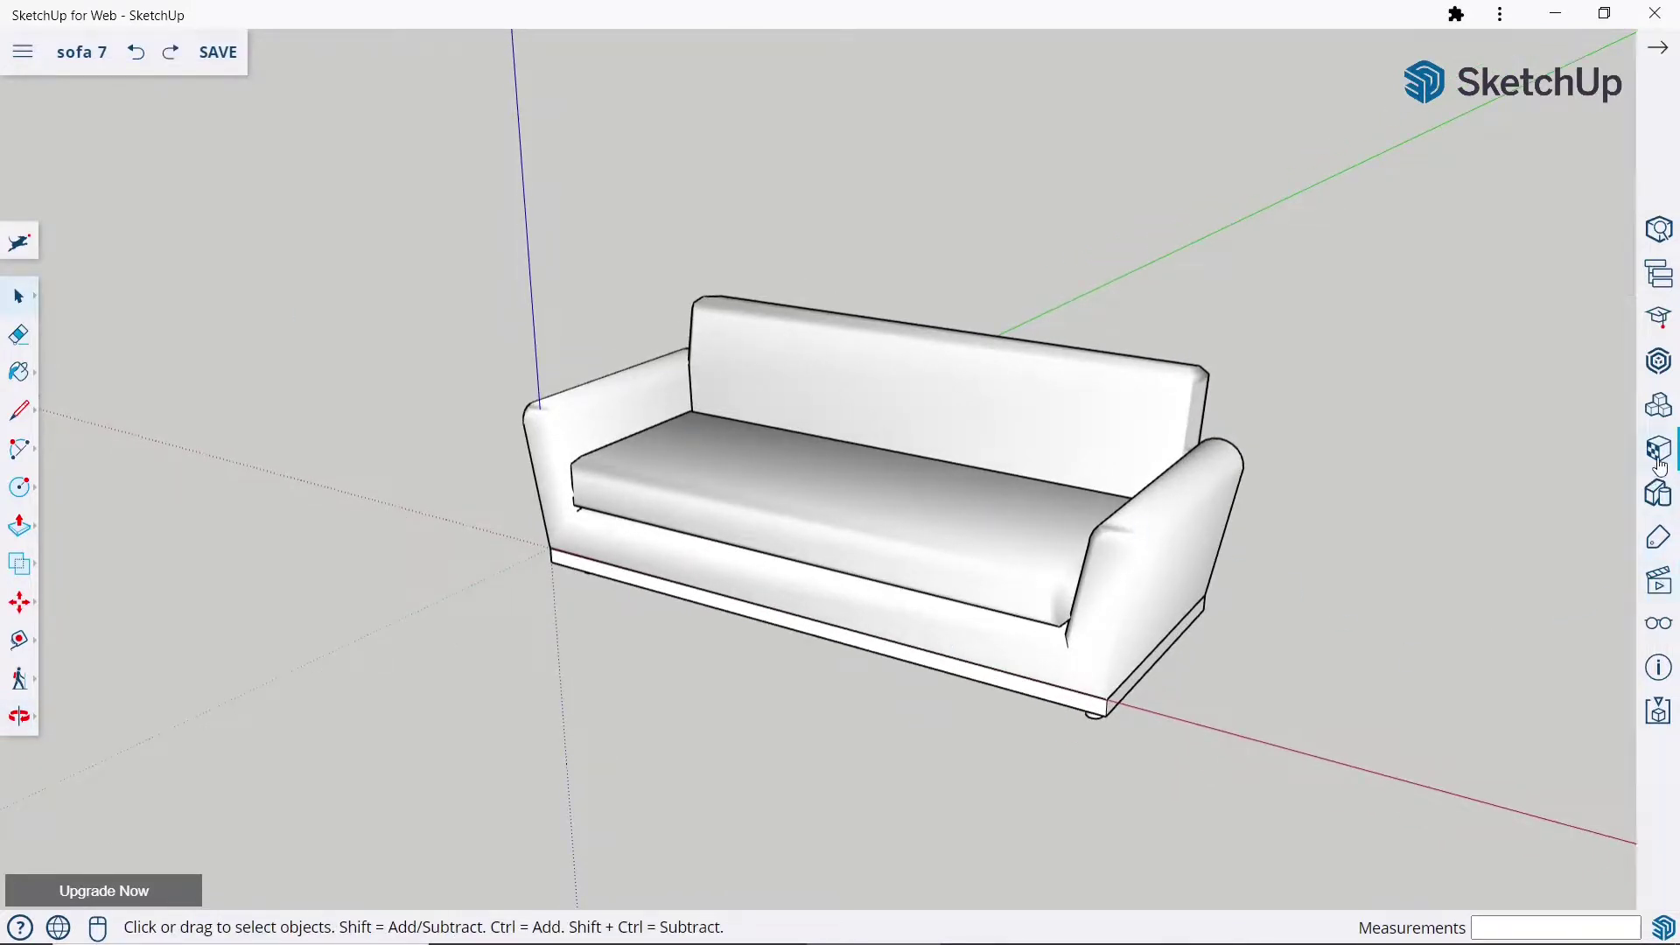
left_click(972, 490)
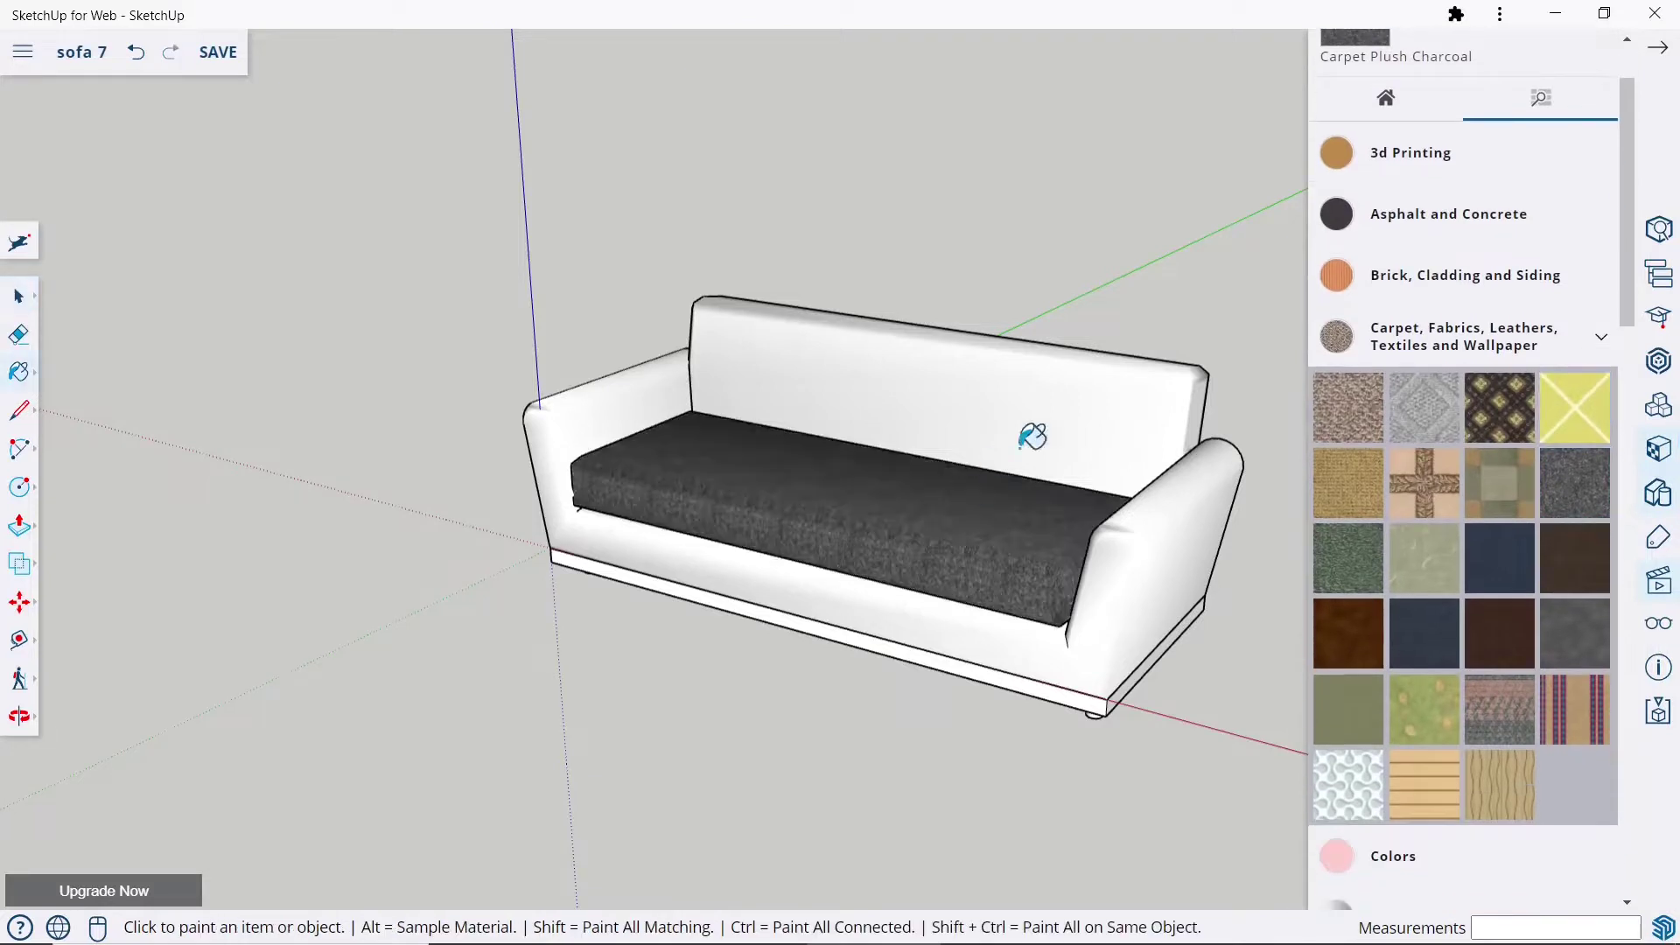
left_click(1036, 435)
left_click(1113, 528)
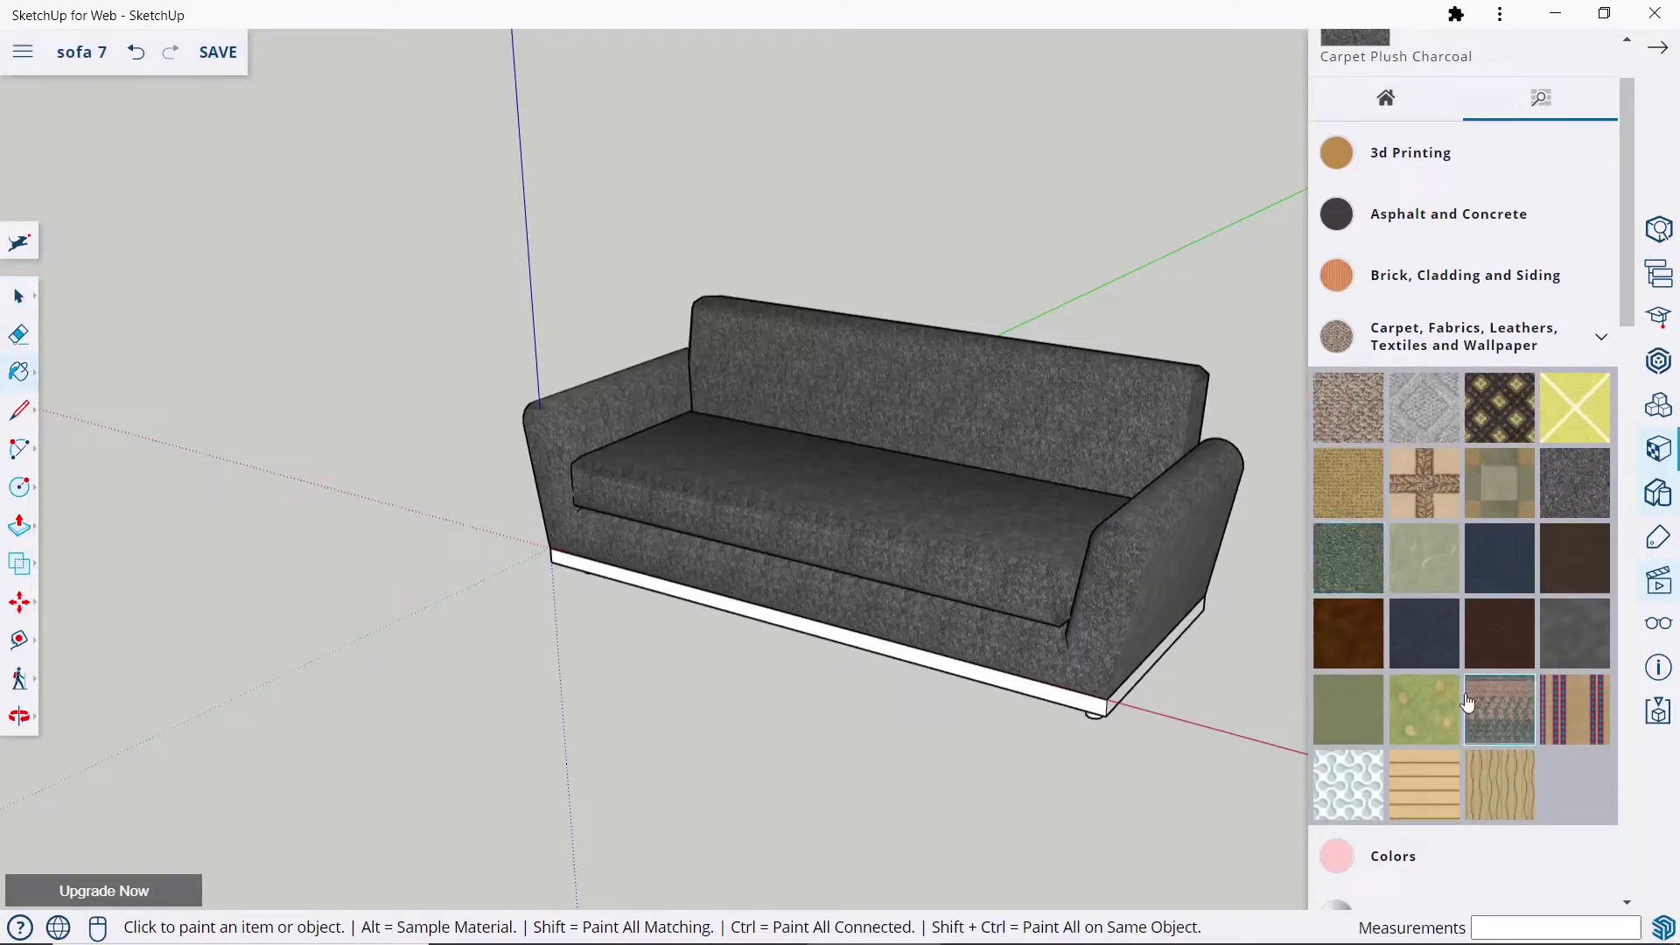
Paint the base slab with orange wood and close the Materials panel.
scroll(1468, 703, "down", 3)
scroll(1468, 702, "down", 5)
scroll(1470, 700, "down", 1)
scroll(1473, 682, "down", 2)
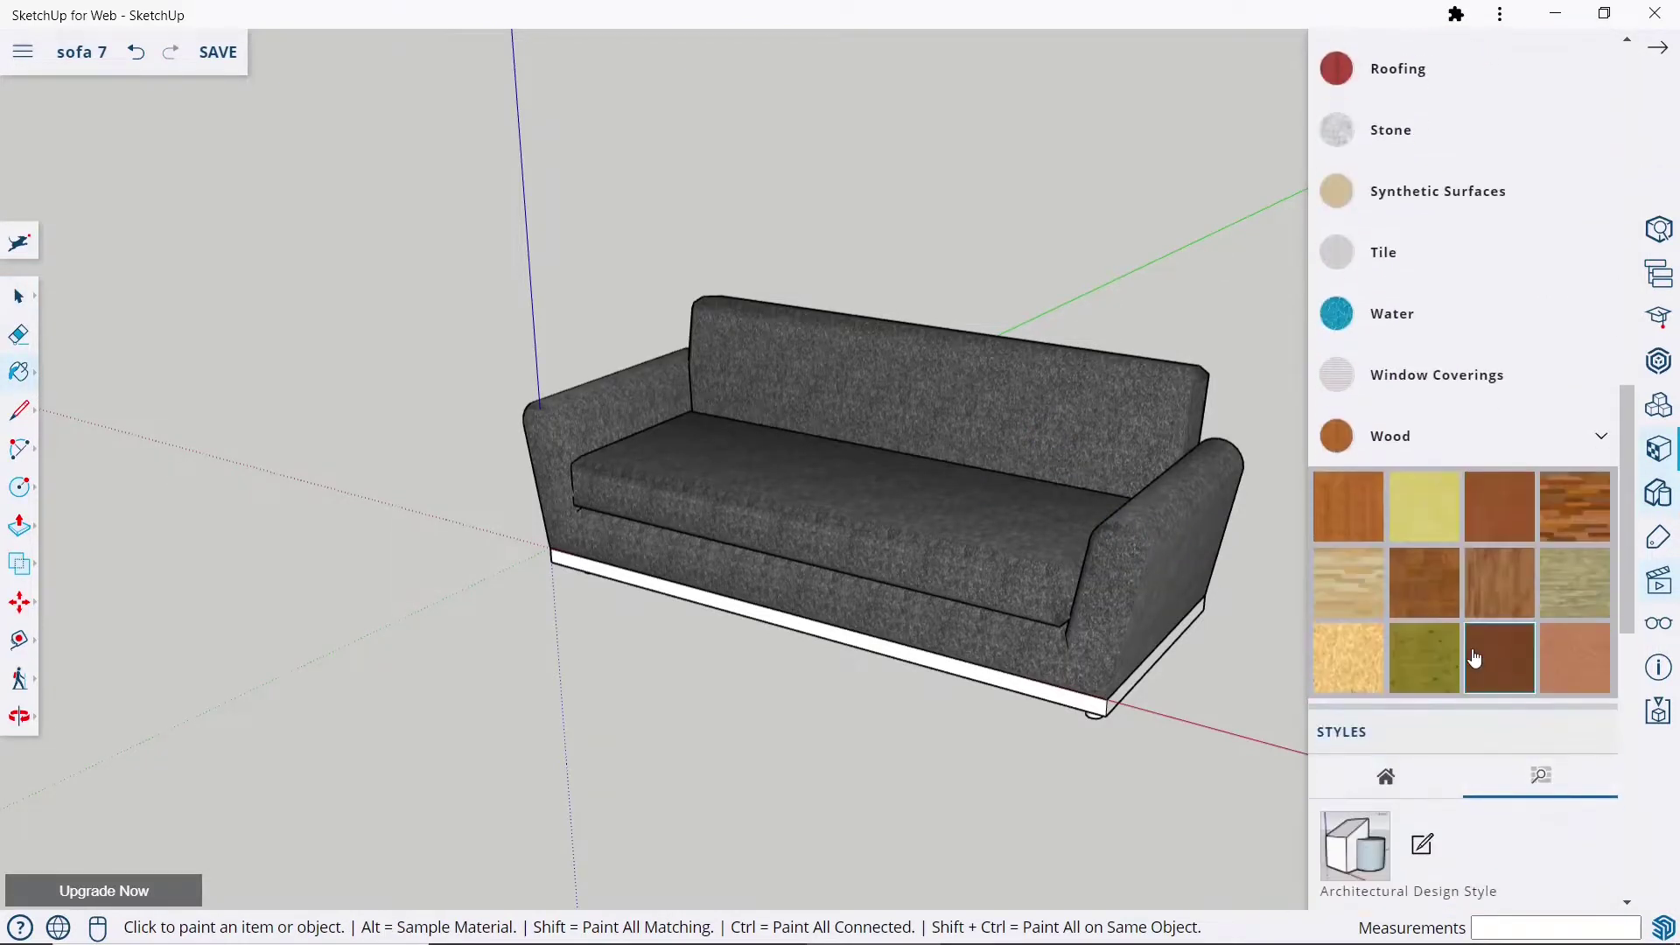
scroll(1081, 704, "up", 2)
left_click(1092, 697)
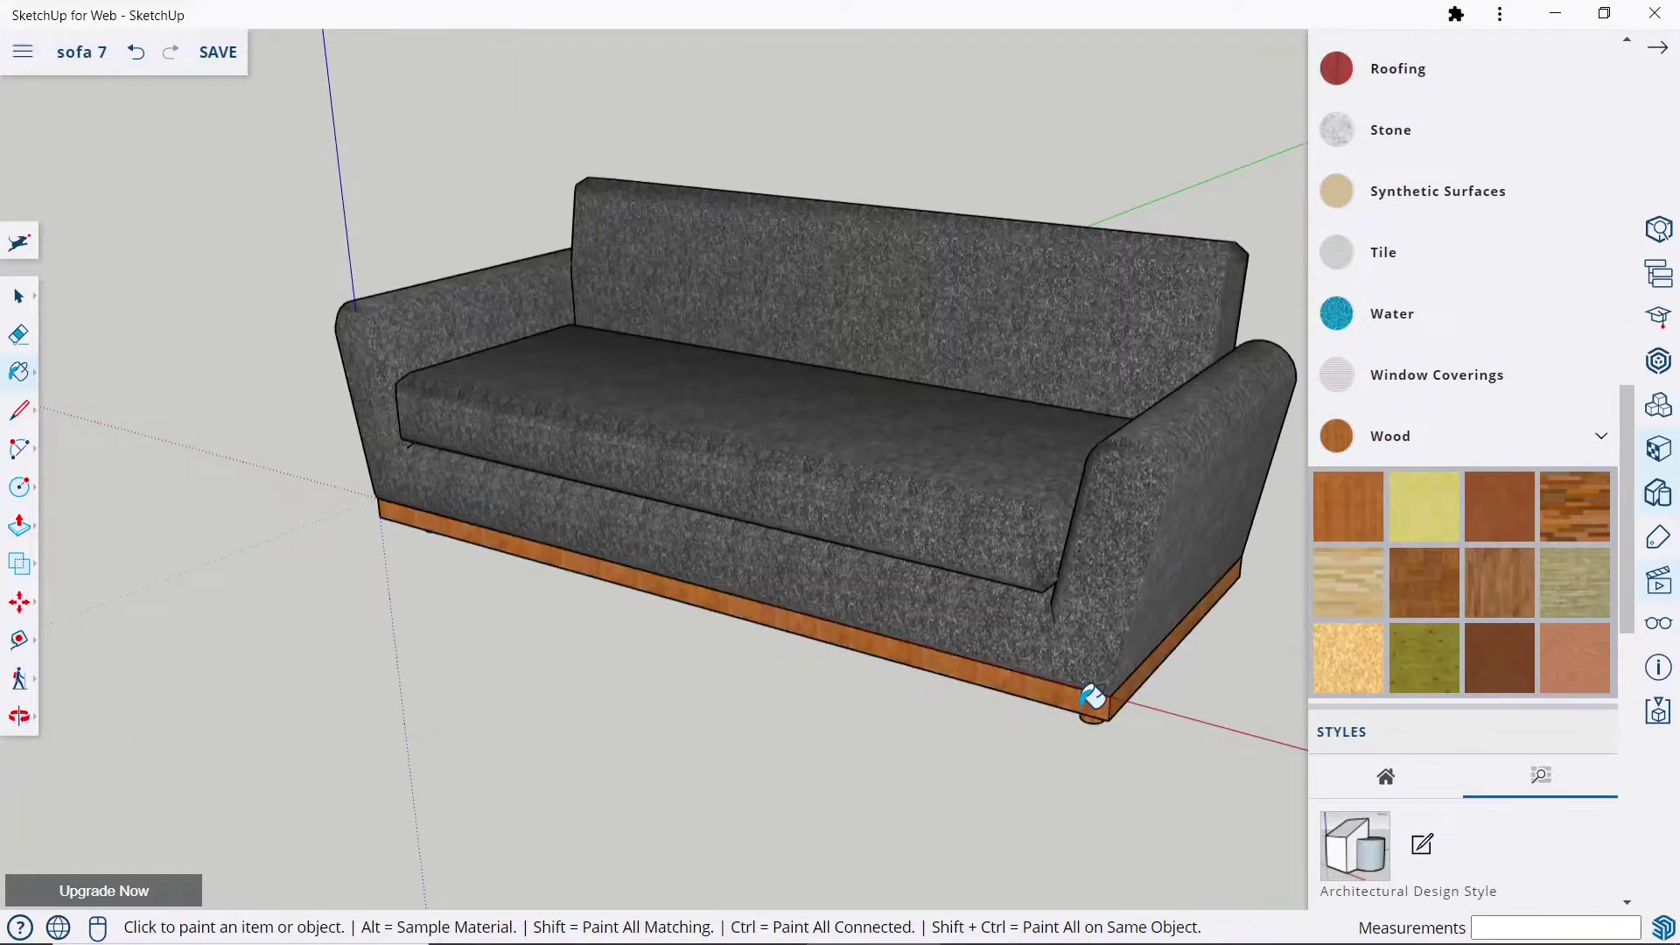
scroll(1094, 697, "down", 2)
scroll(1185, 679, "down", 2)
scroll(1468, 753, "down", 5)
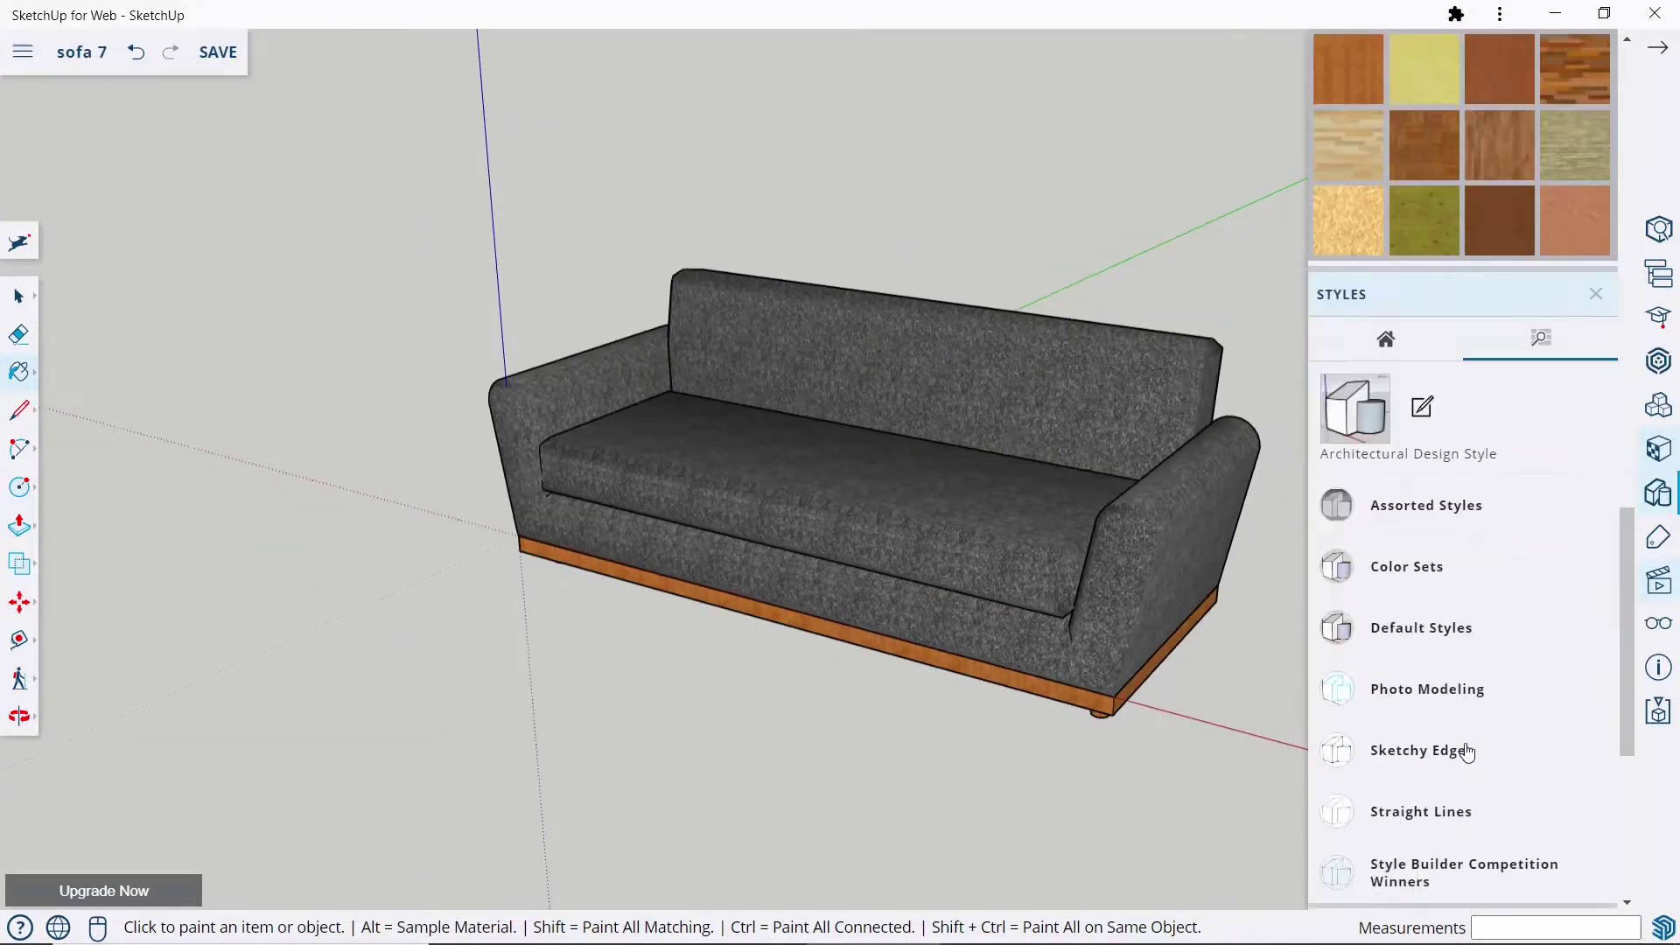
scroll(1467, 751, "down", 4)
scroll(1467, 751, "down", 2)
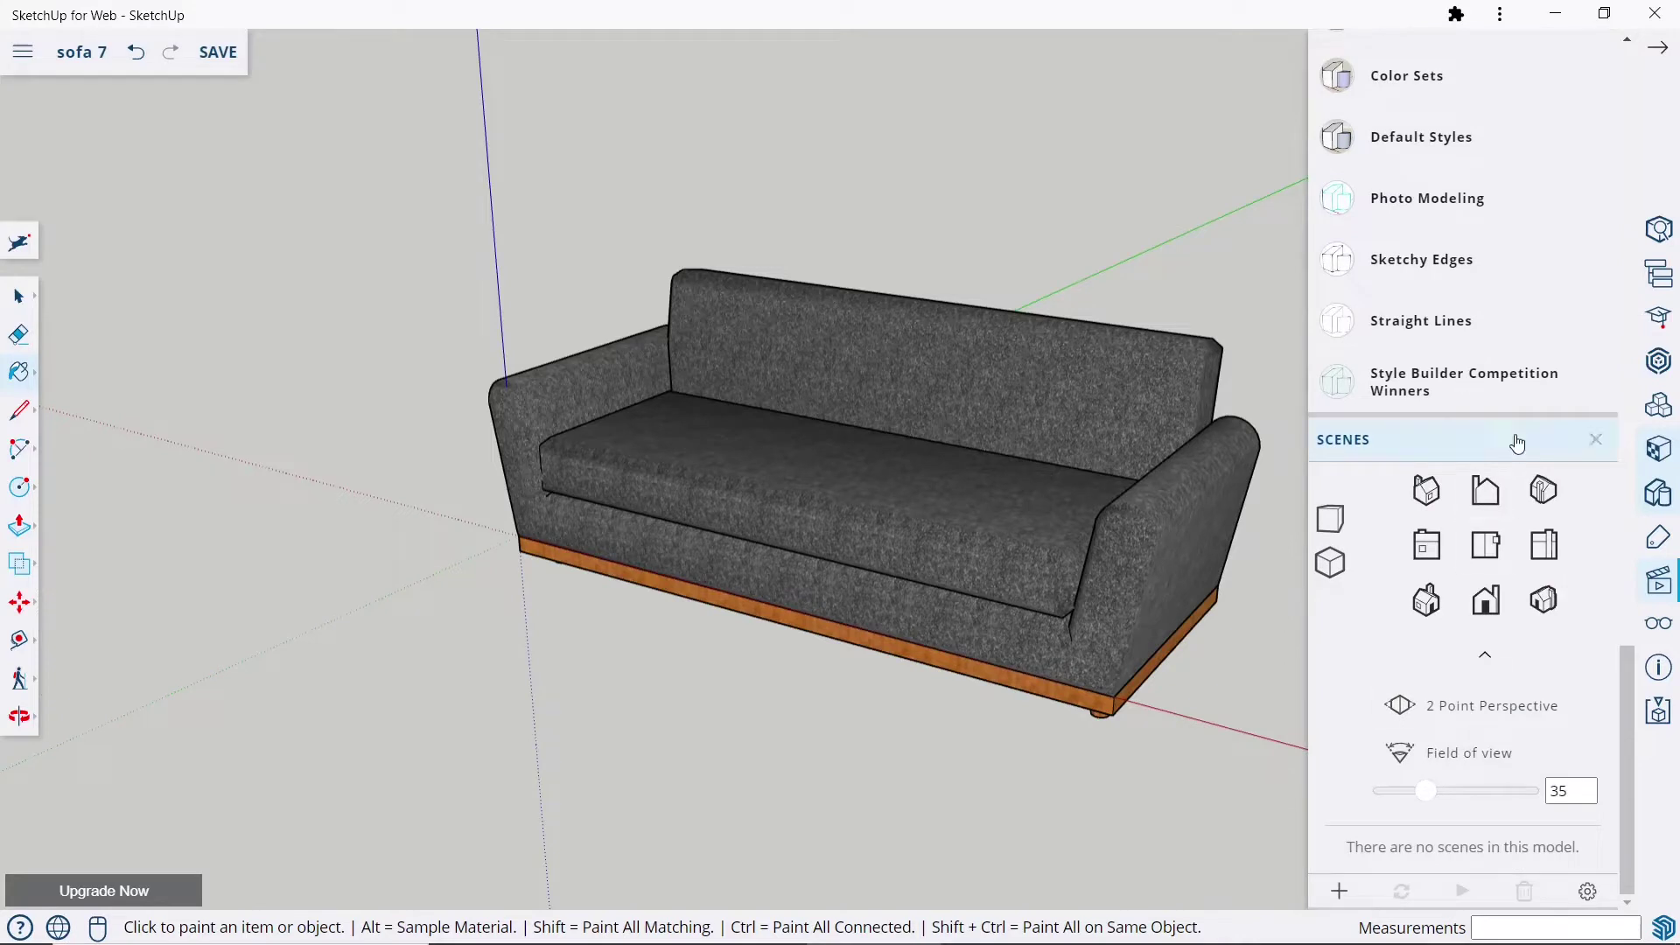
left_click(1658, 48)
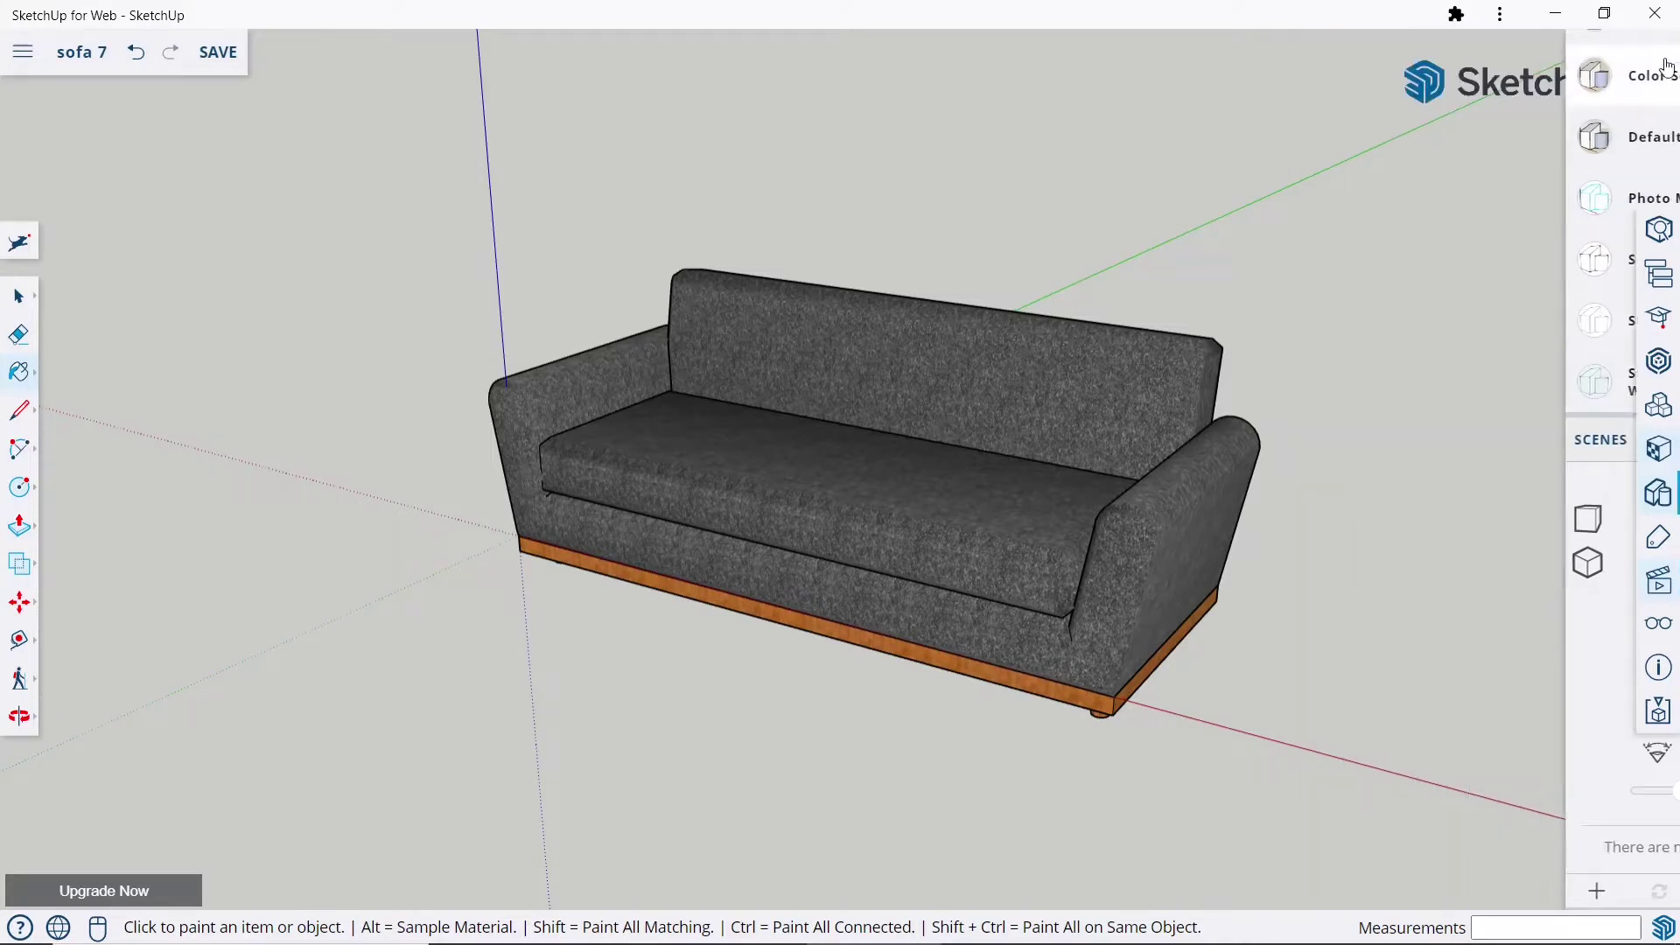
Turn off Guides, Axes and Section Cuts in the Display panel.
left_click(1651, 622)
left_click(1590, 511)
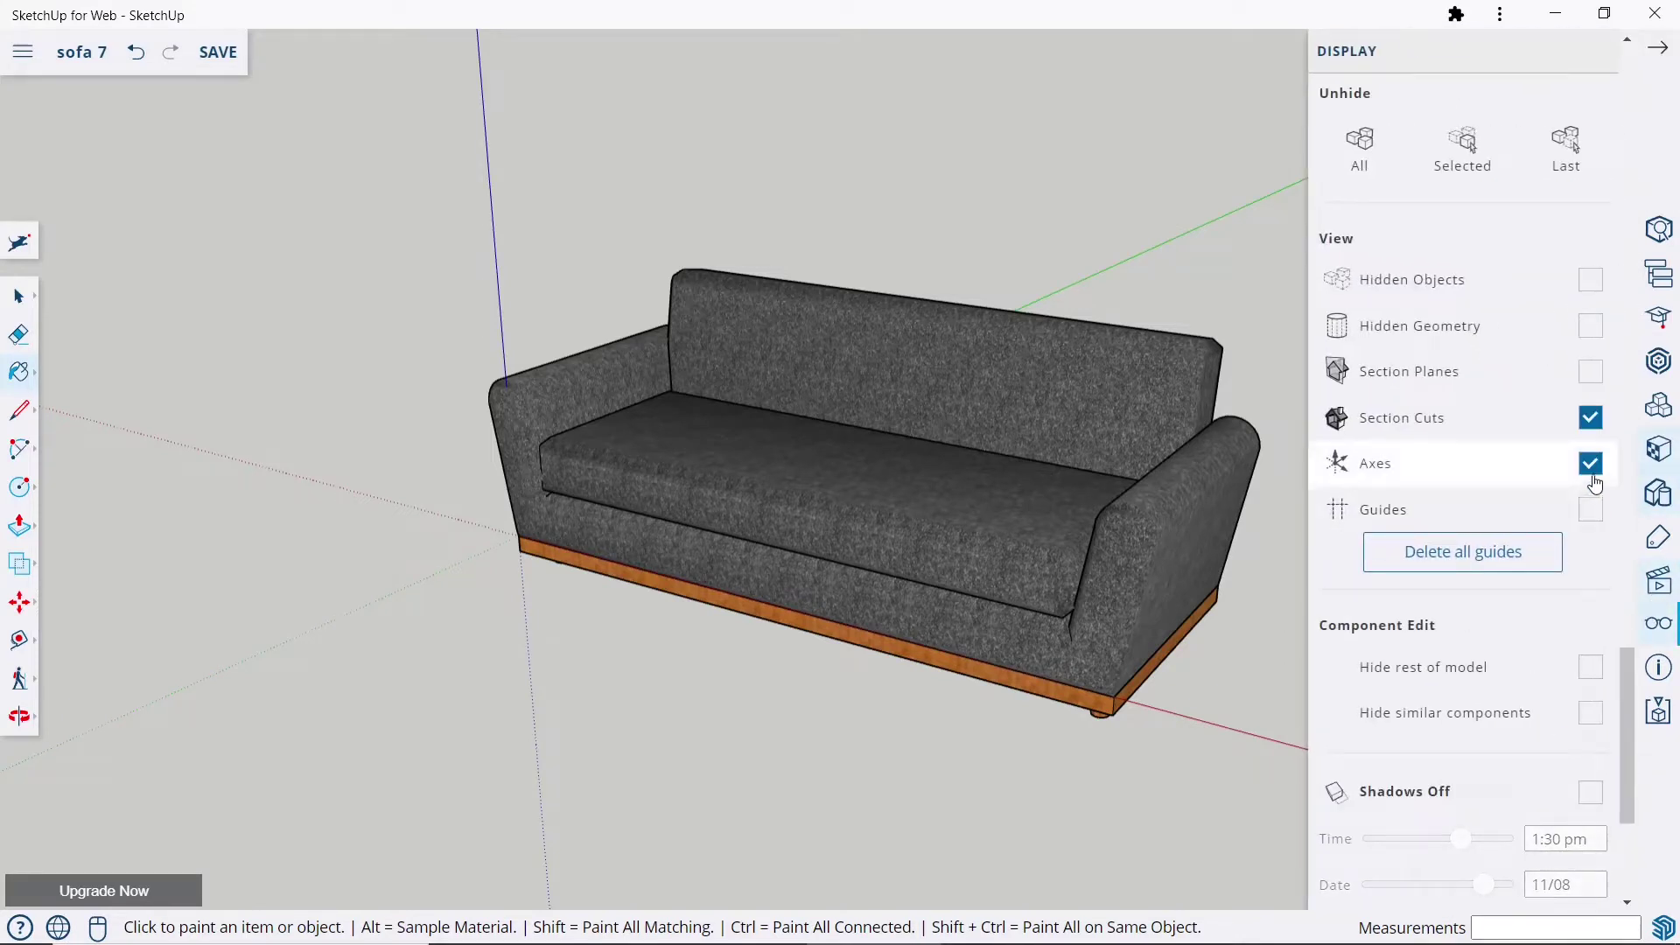
left_click(1591, 463)
left_click(1591, 417)
left_click(1657, 60)
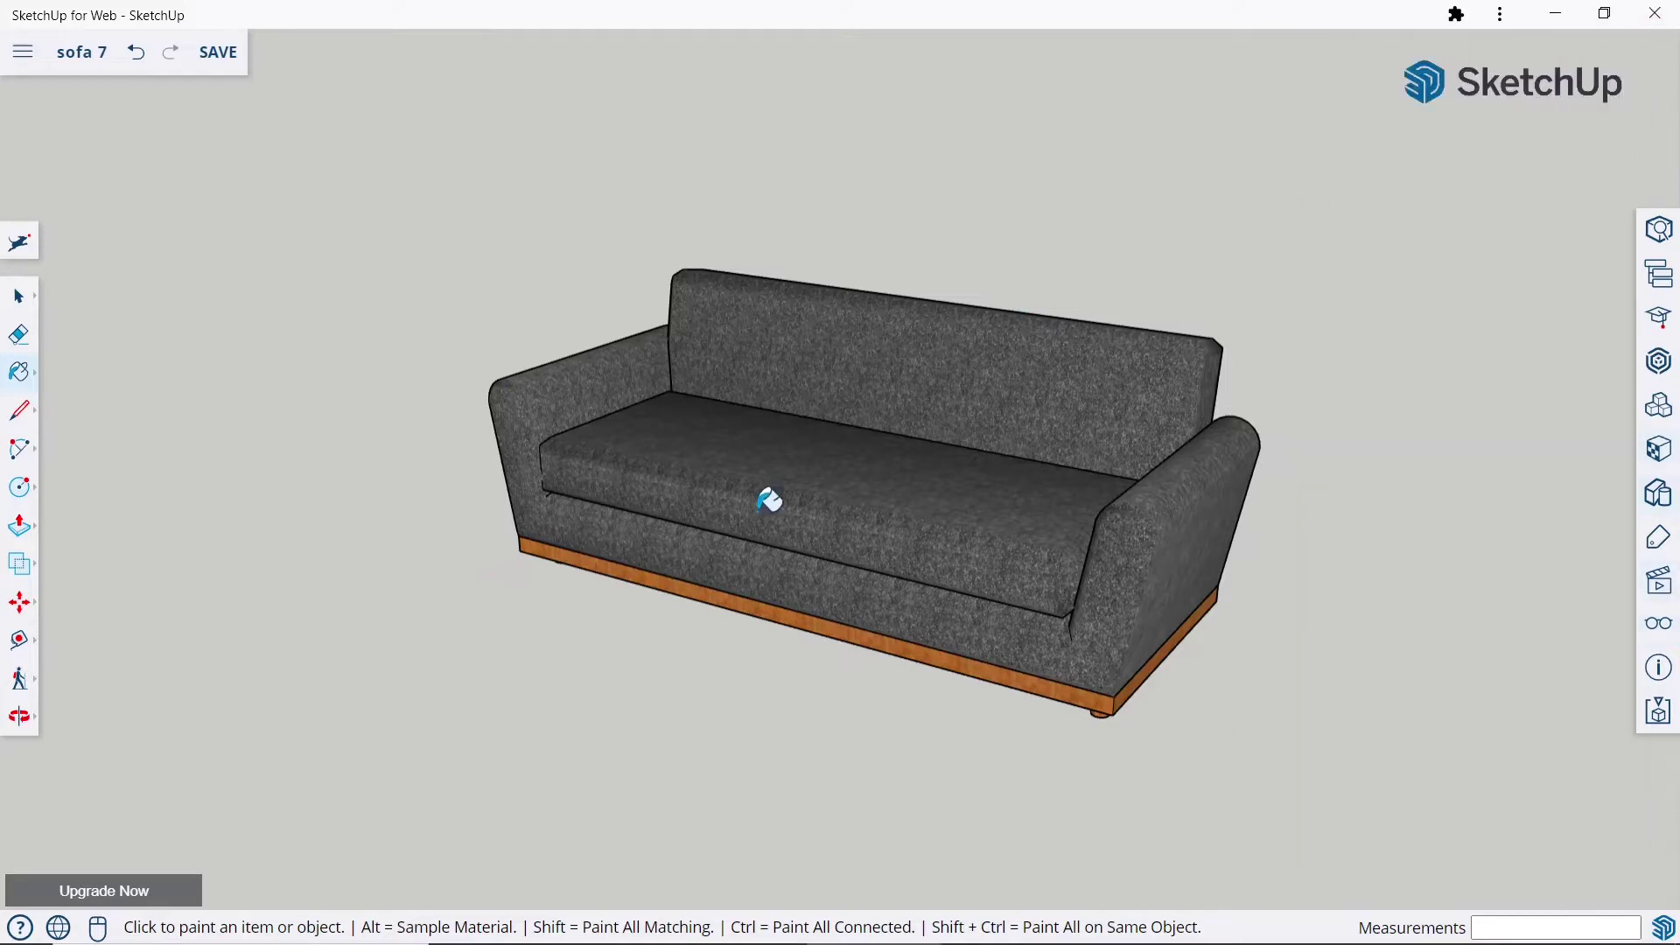
left_click(20, 716)
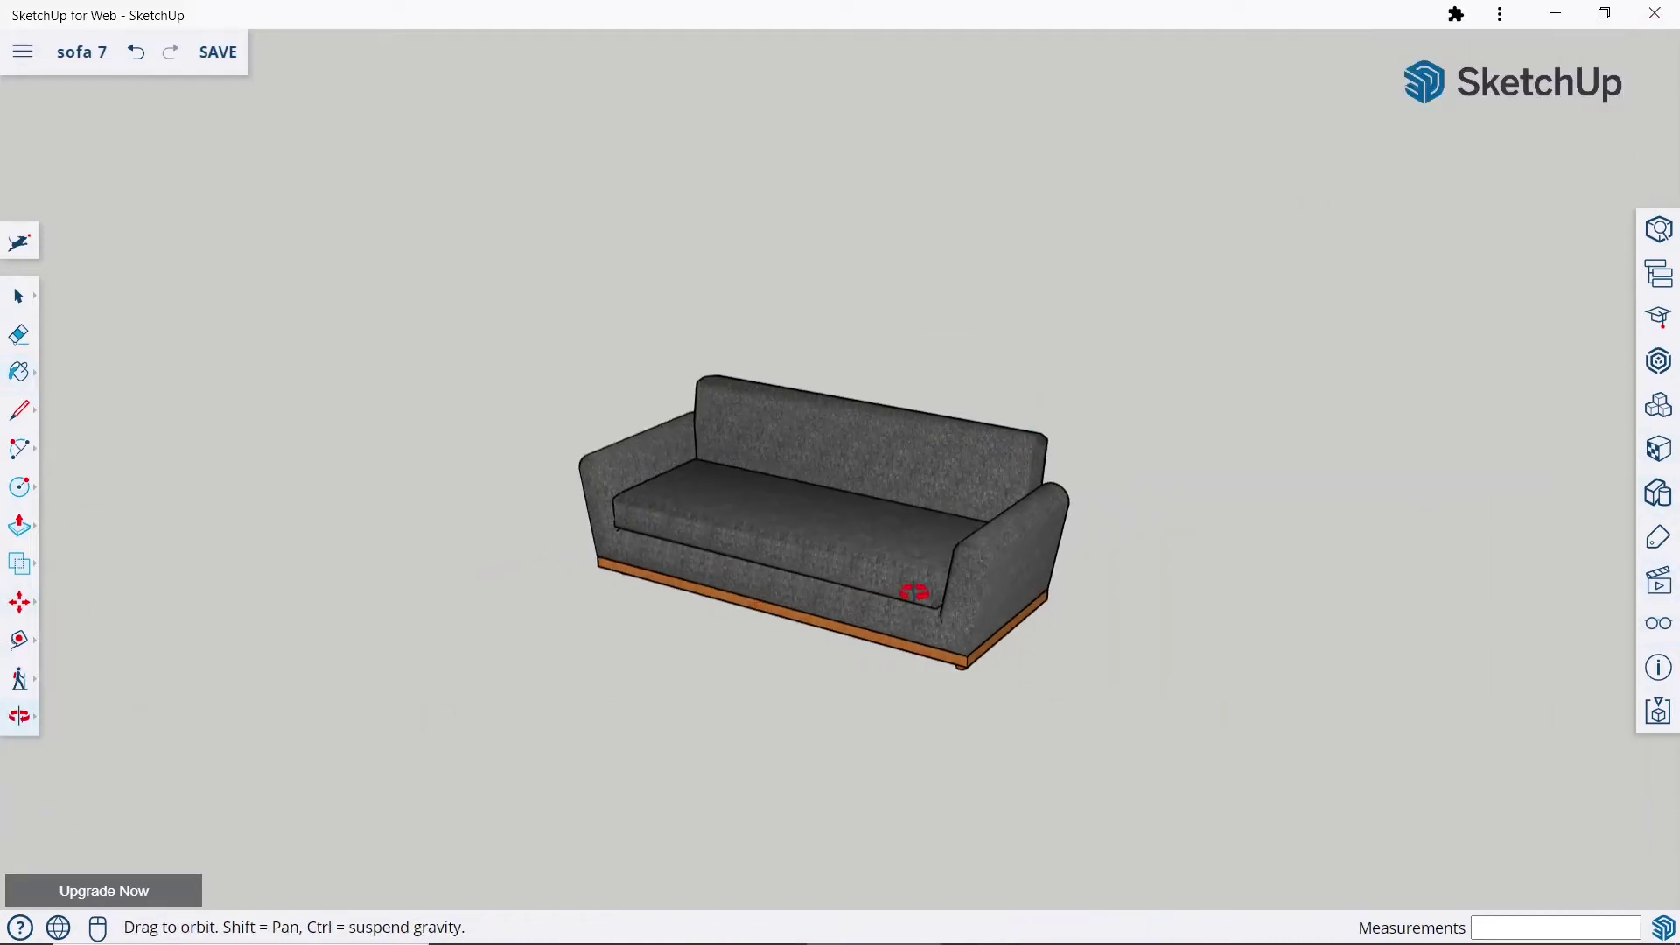